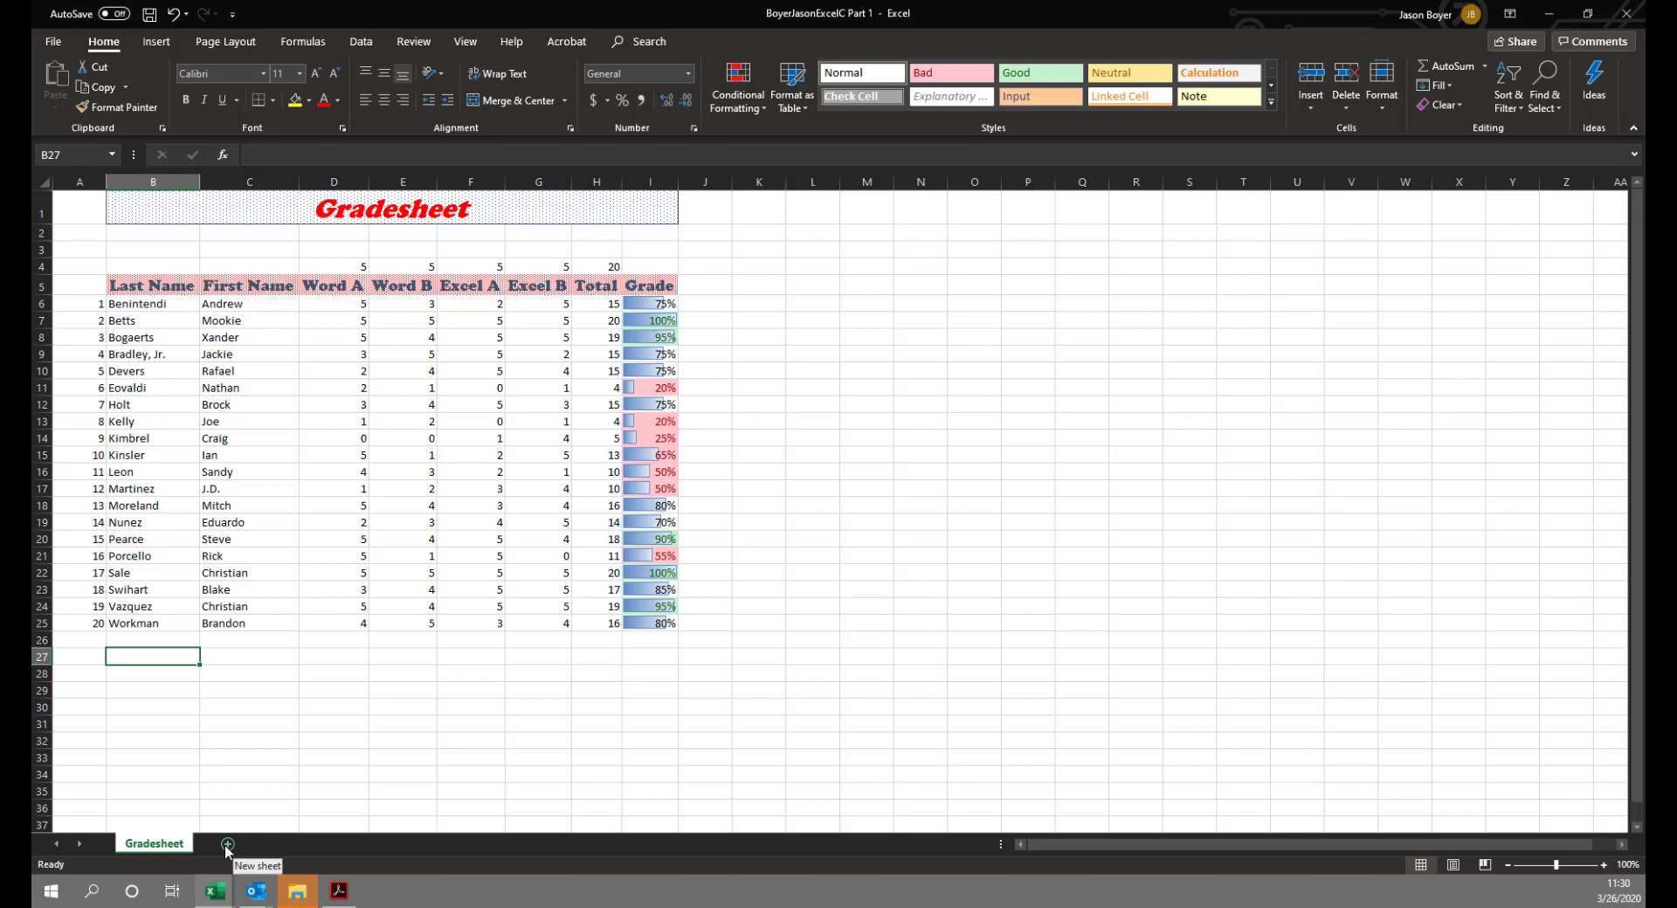
# Add a new worksheet after the Gradesheet sheet and rename it Attendance.
pyautogui.click(227, 844)
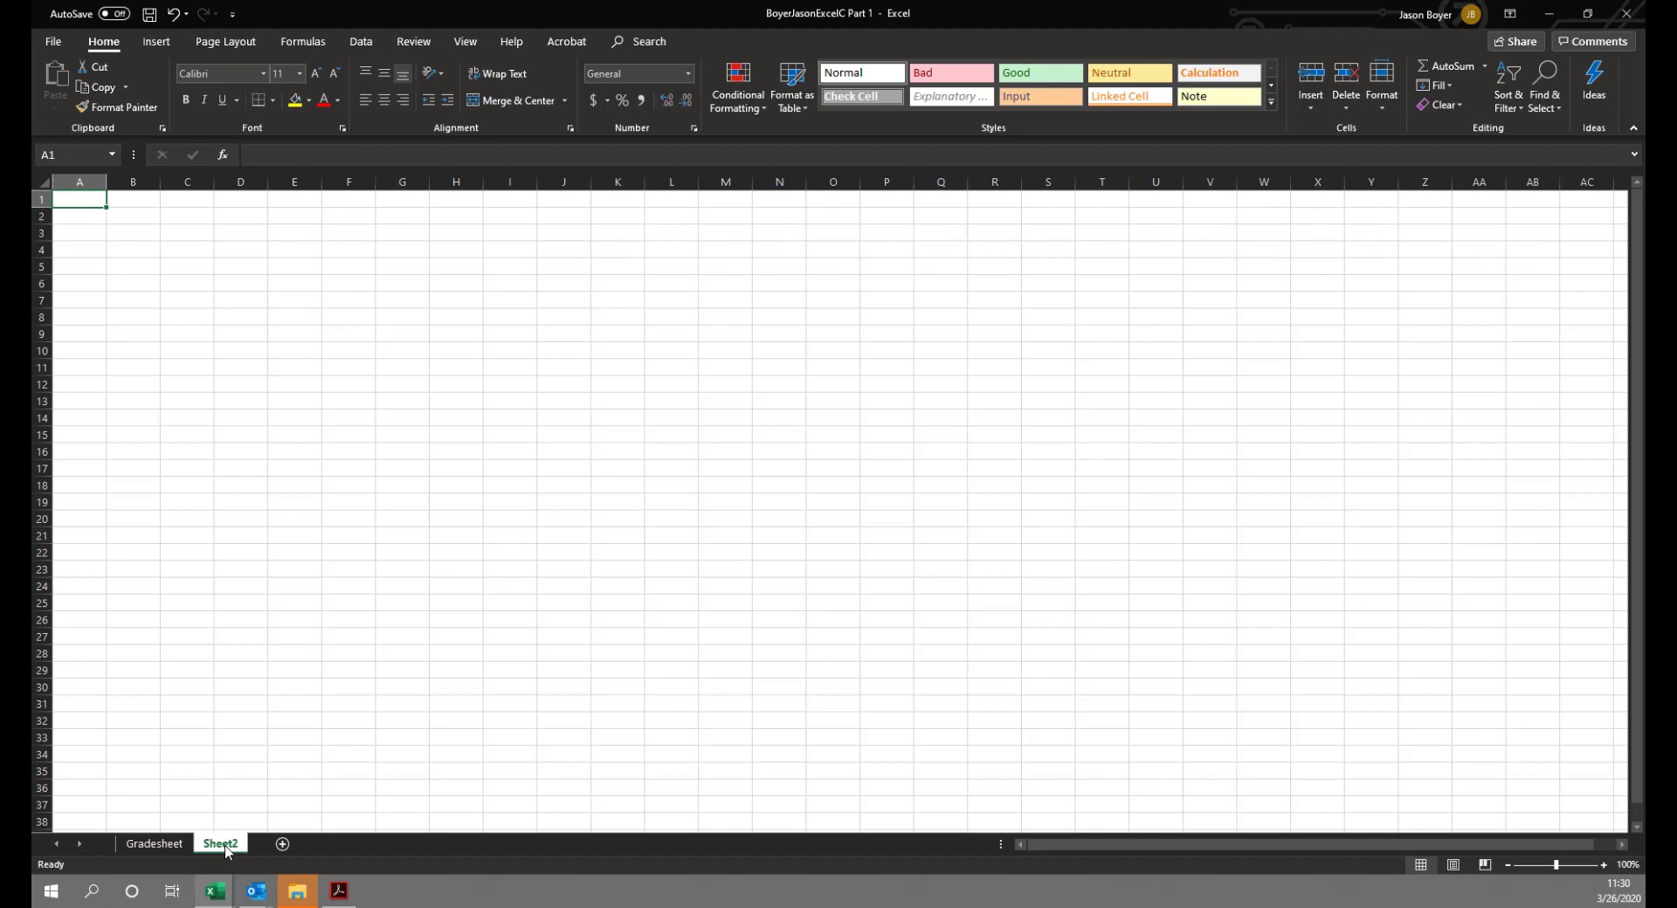
pyautogui.rightClick(226, 850)
pyautogui.click(285, 694)
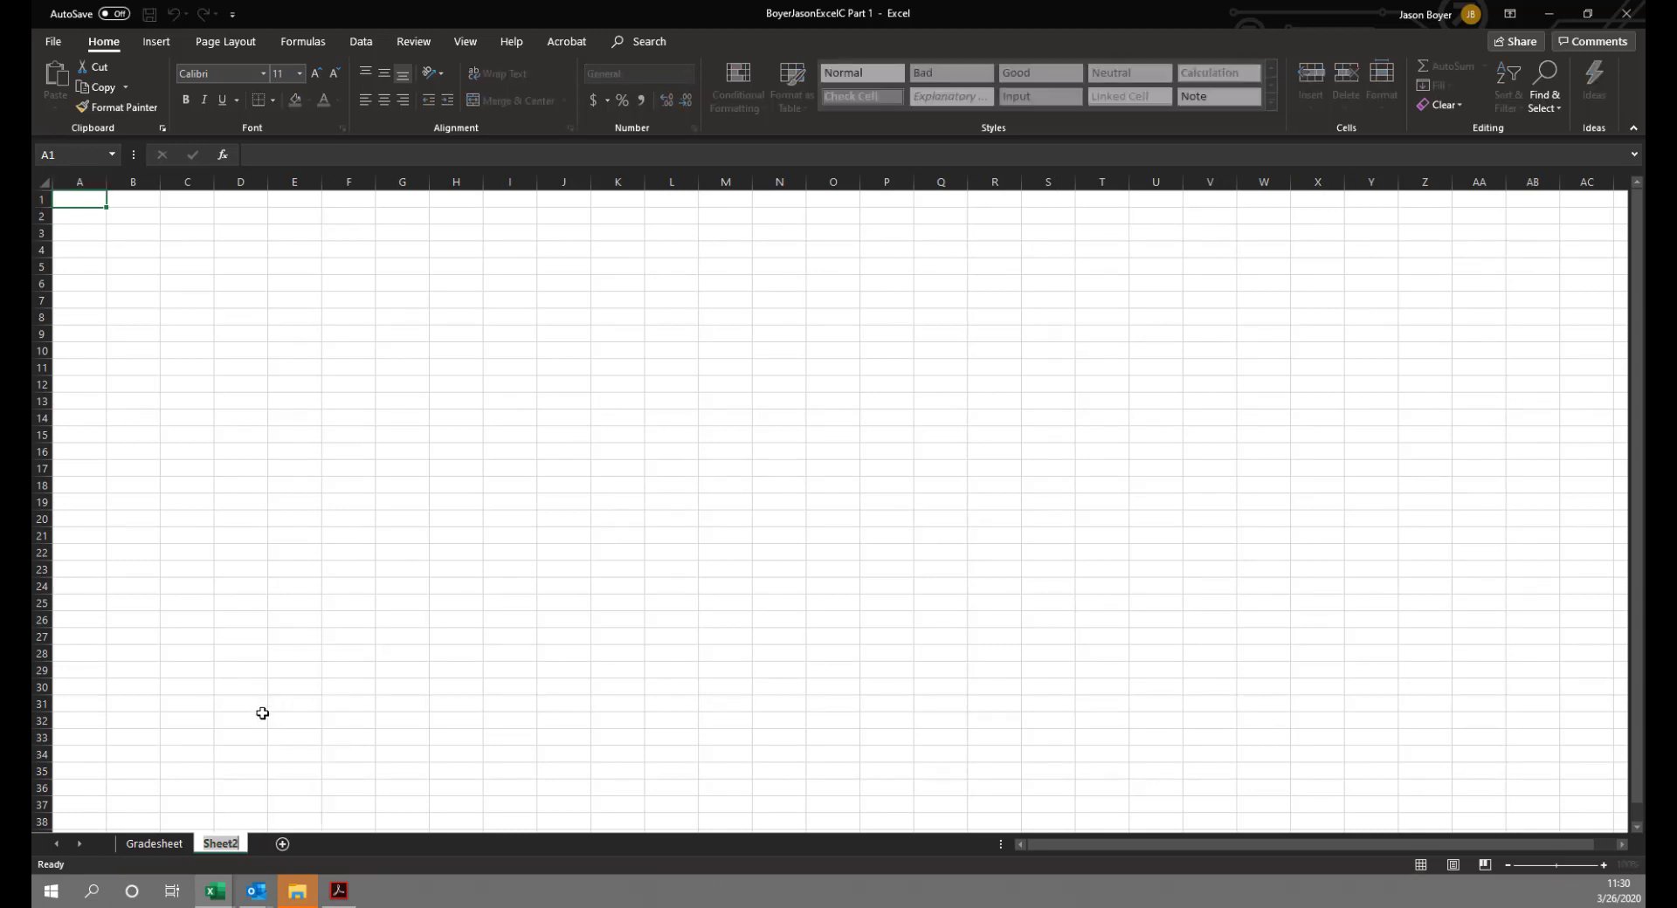
pyautogui.write('Attendance')
pyautogui.press('Return')
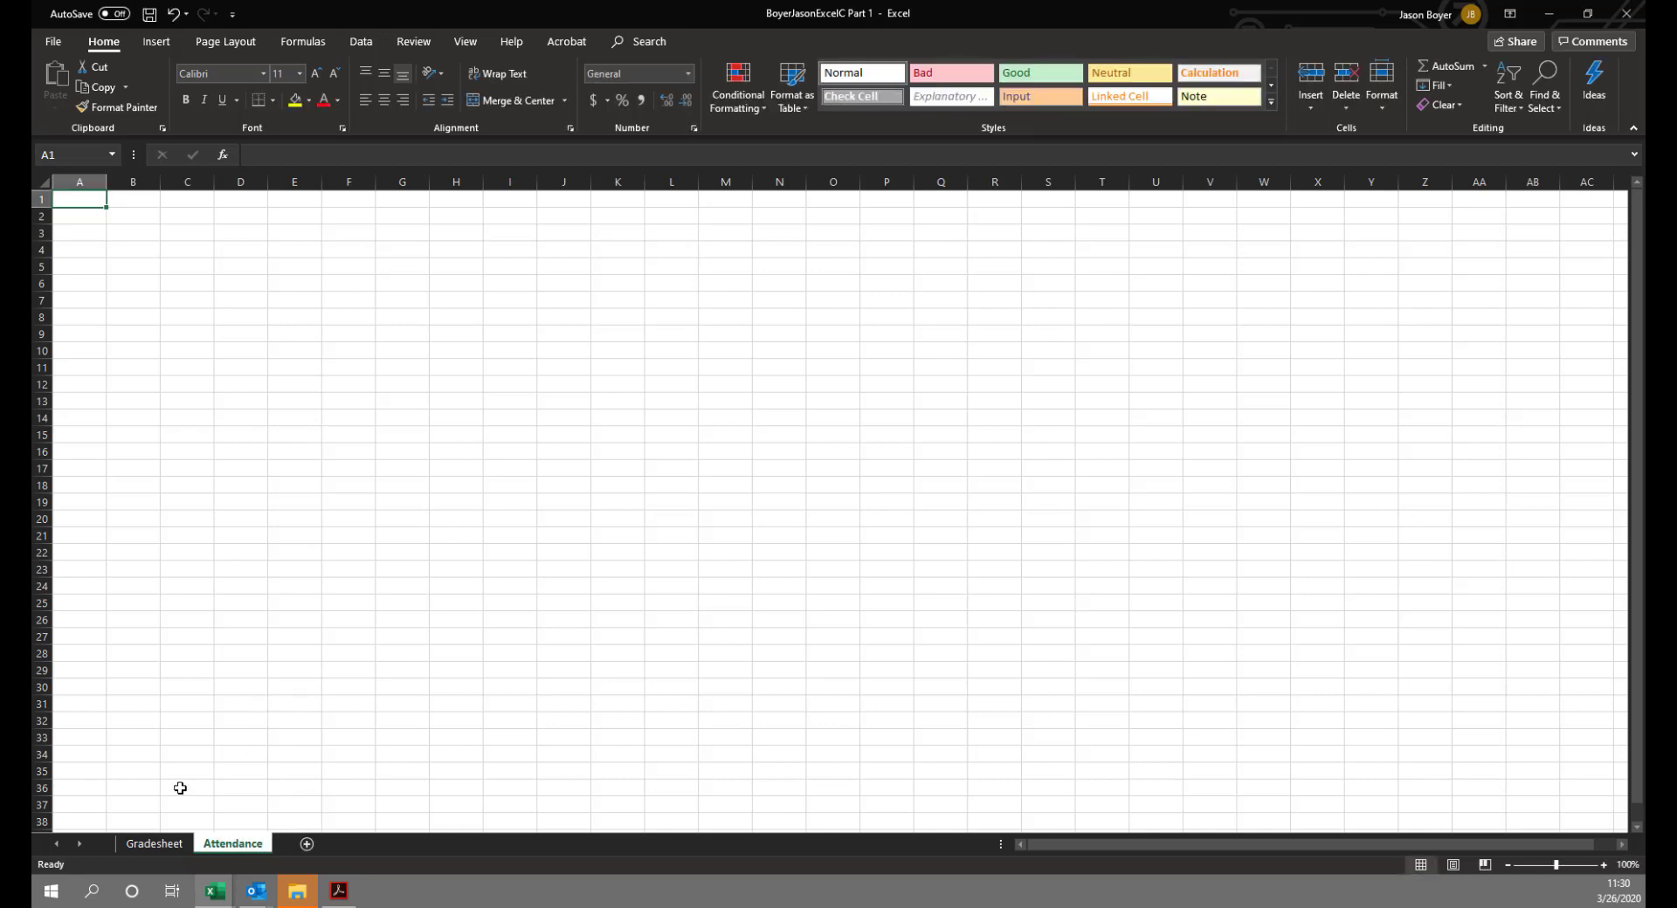
# Copy the student table in cells A5:I25 of the Gradesheet sheet, including its header row.
pyautogui.click(140, 841)
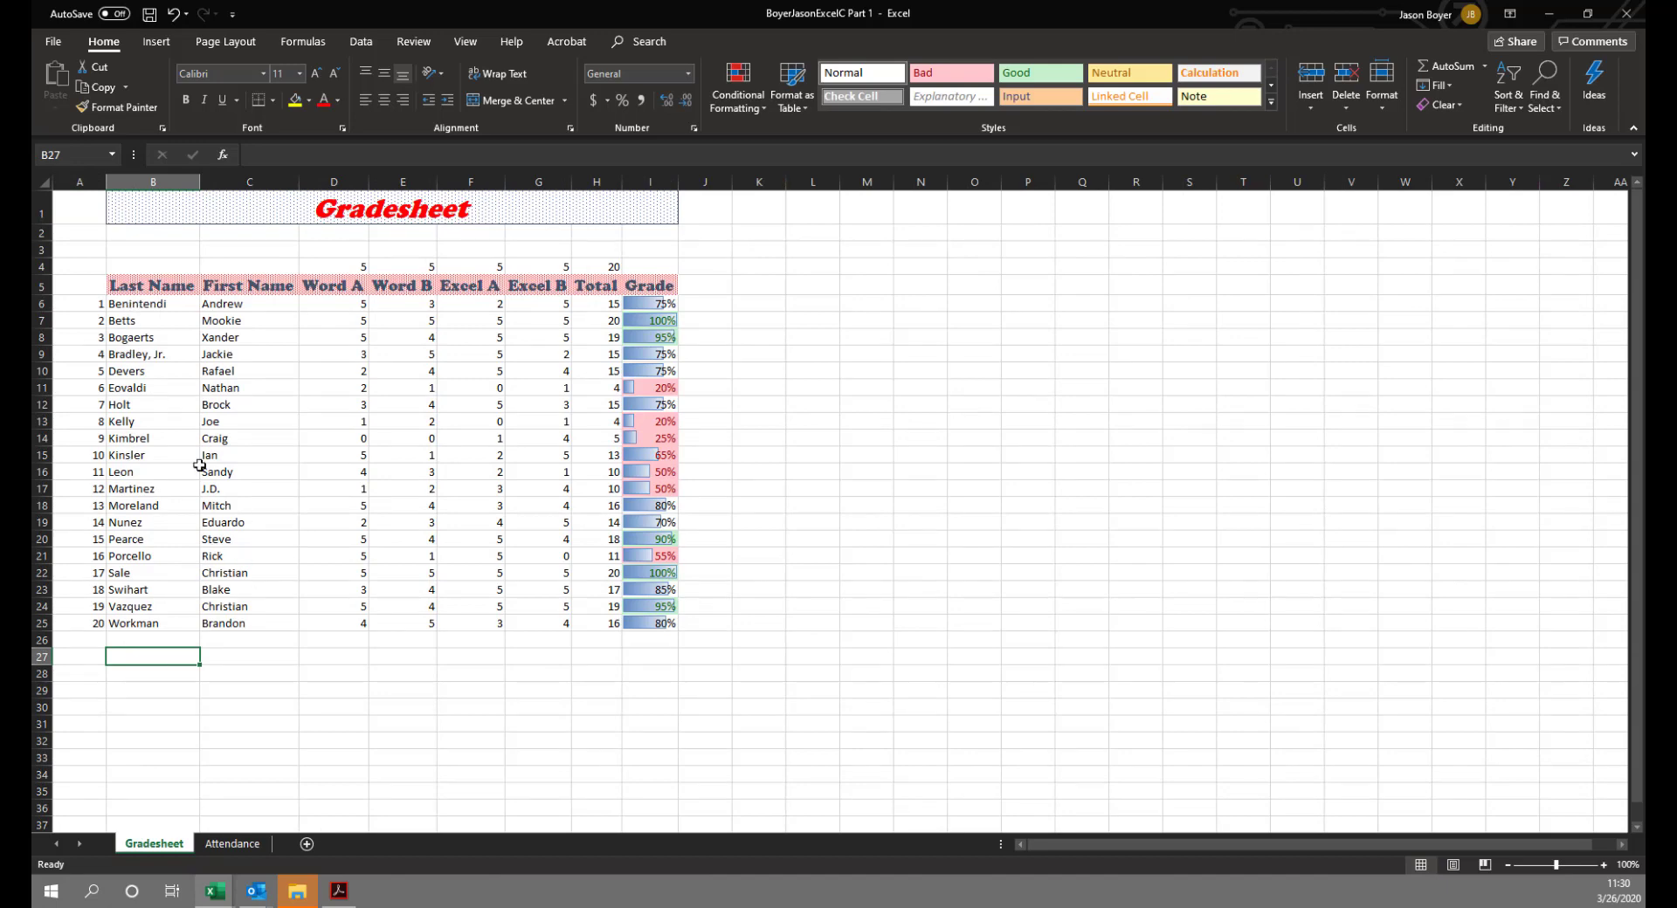
pyautogui.click(248, 843)
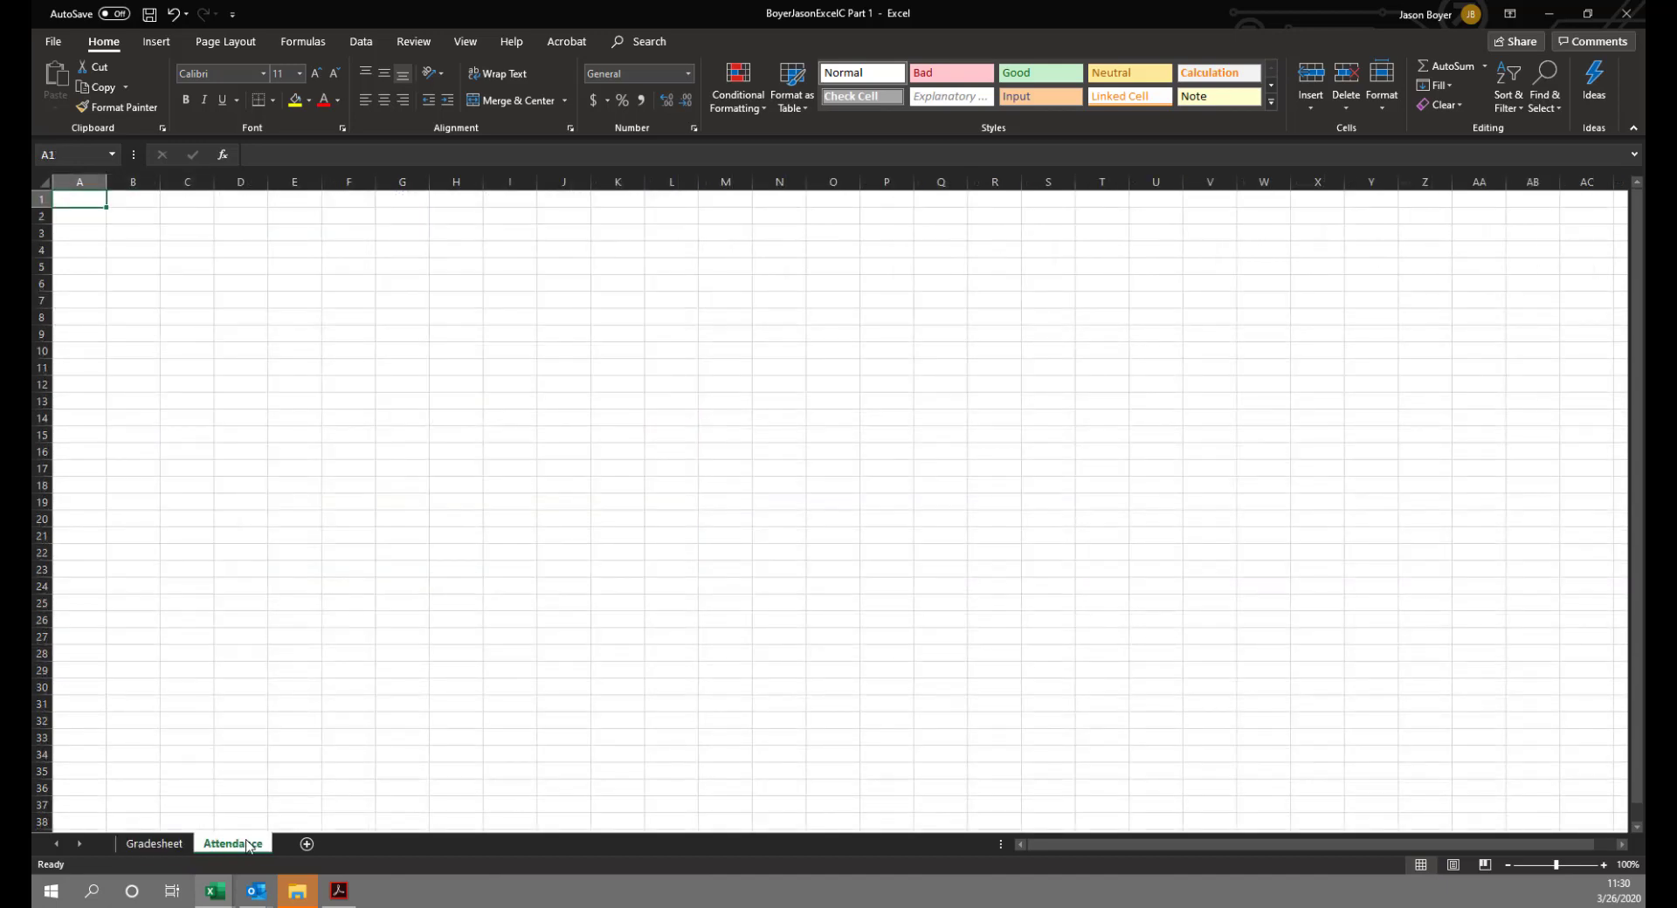
pyautogui.click(163, 843)
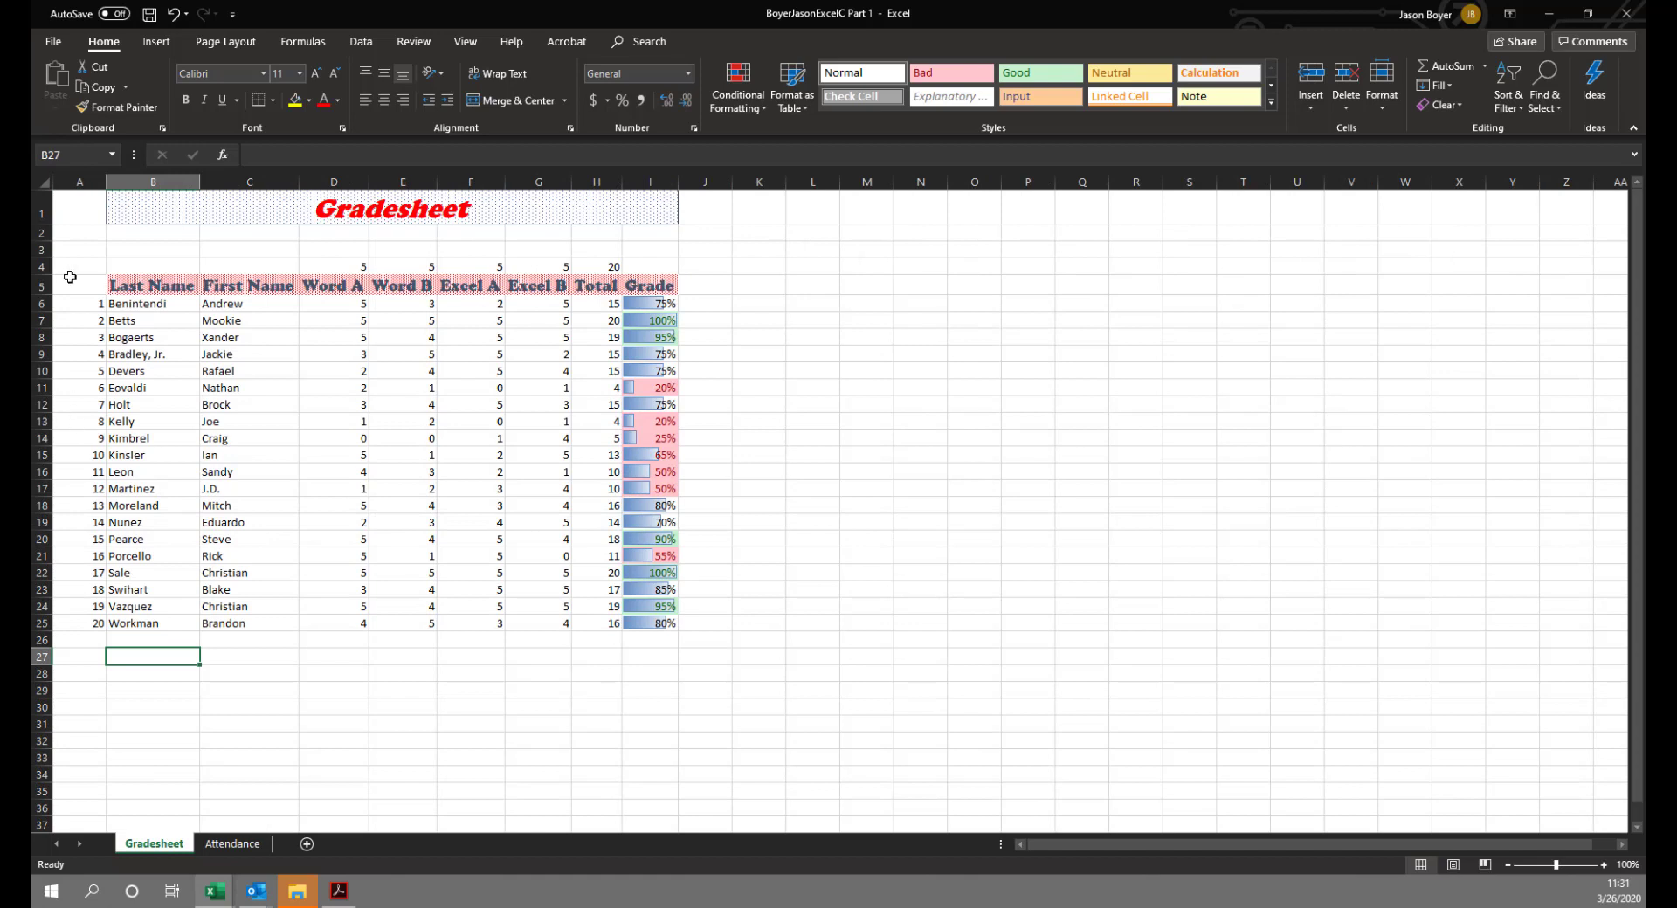
pyautogui.moveTo(70, 279); pyautogui.dragTo(642, 623)
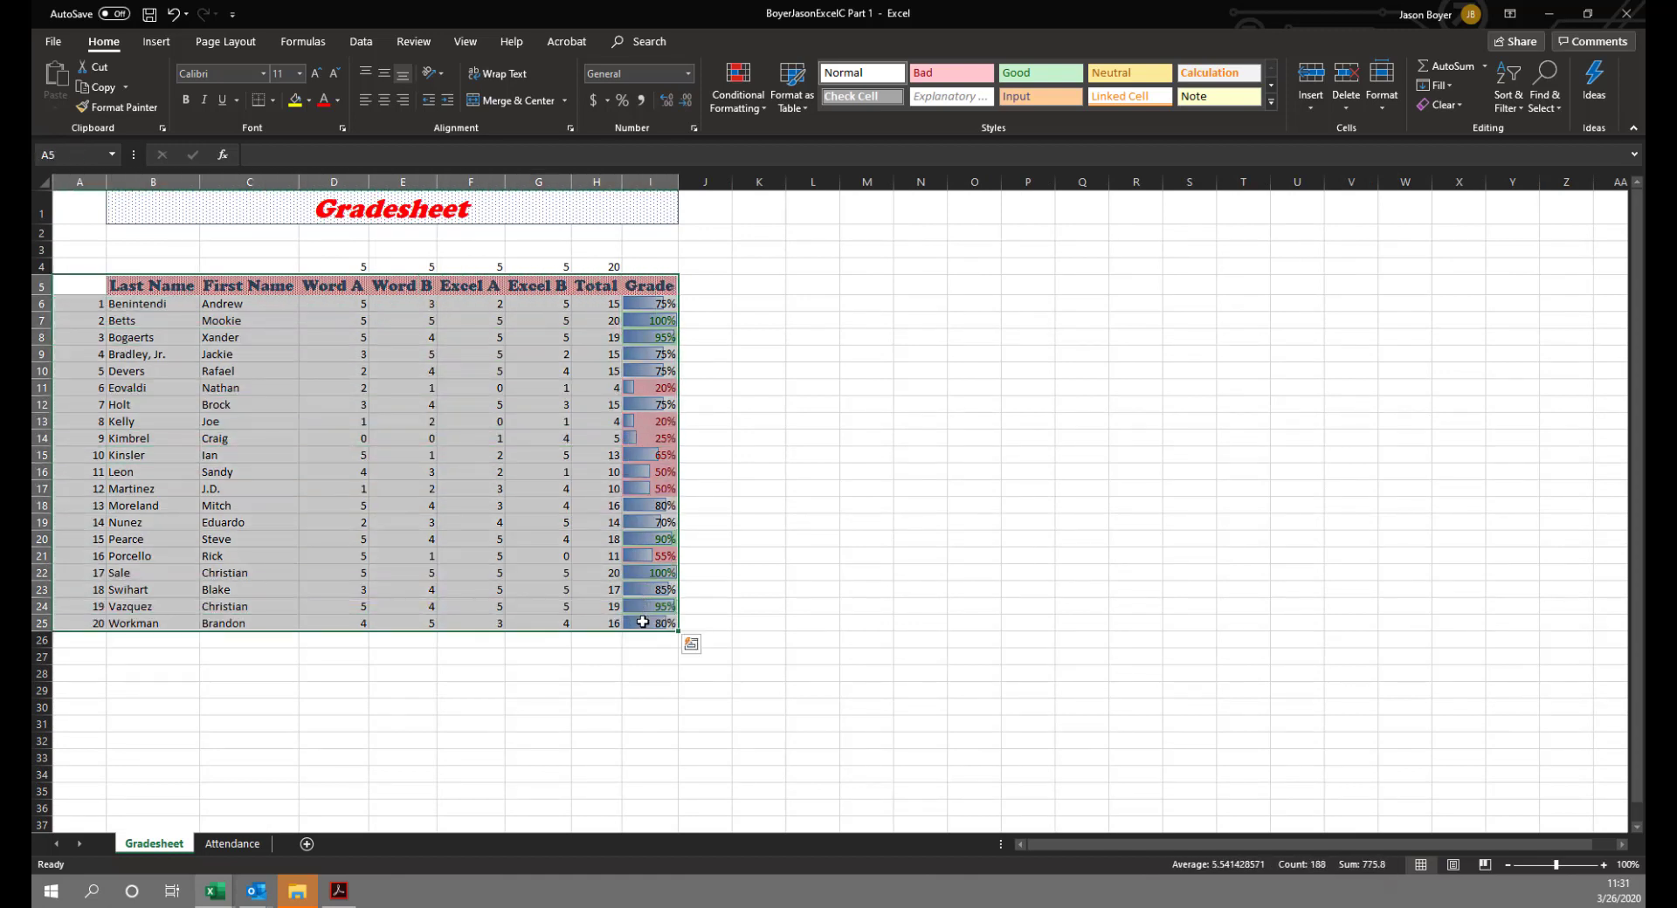
pyautogui.hotkey('ctrl', 'q')
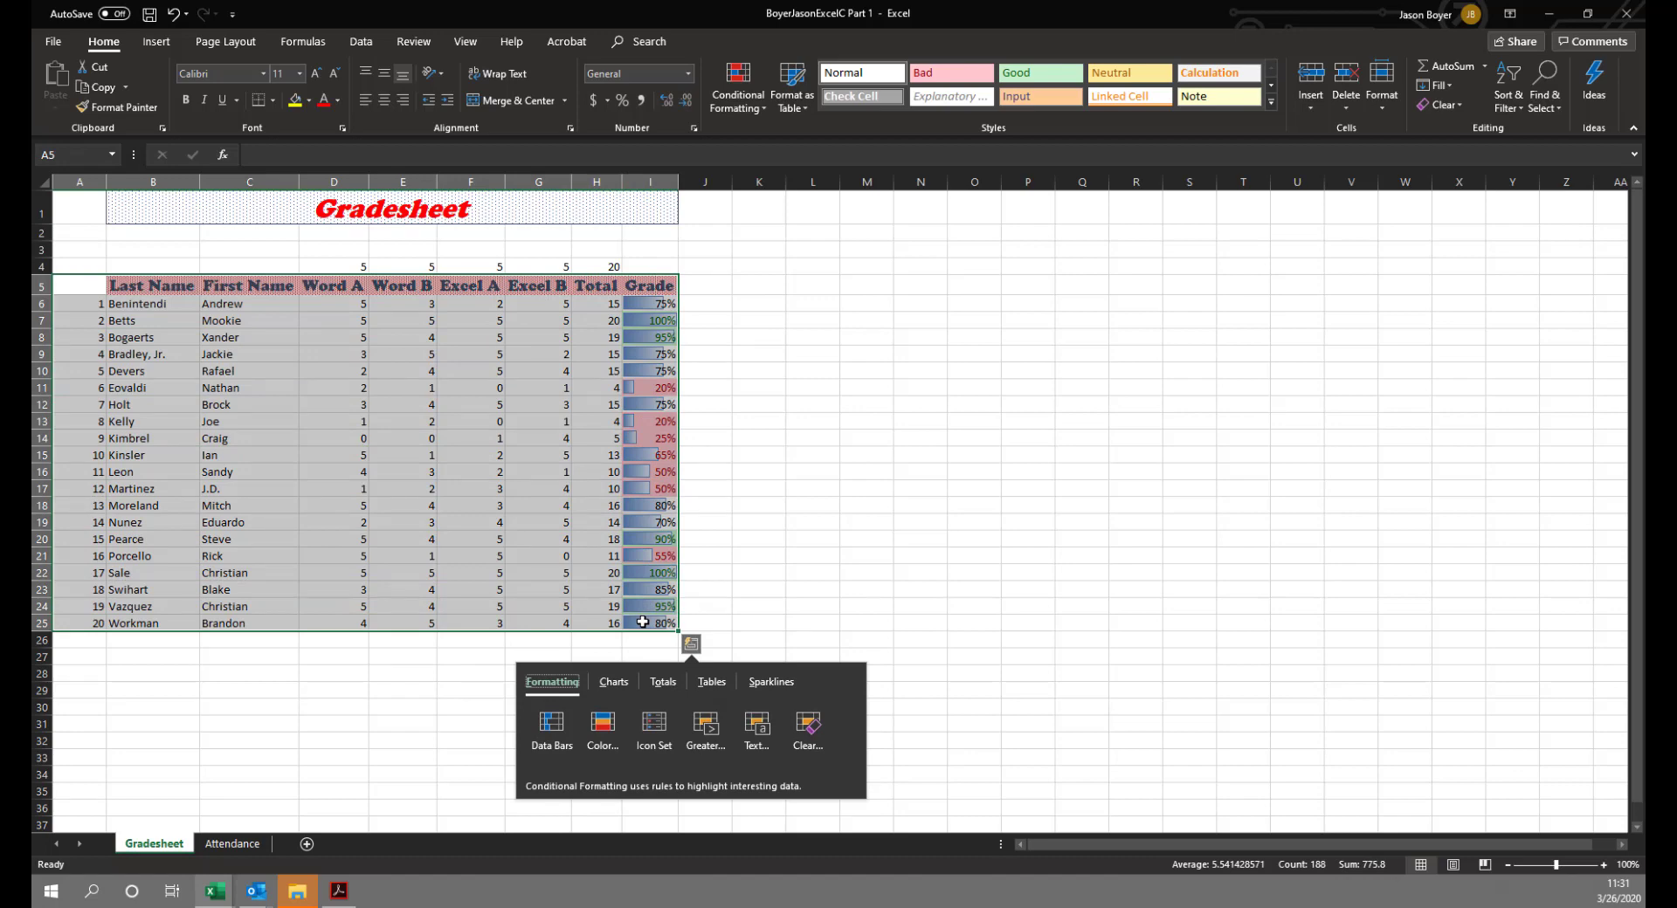
pyautogui.rightClick(643, 622)
pyautogui.press('Escape')
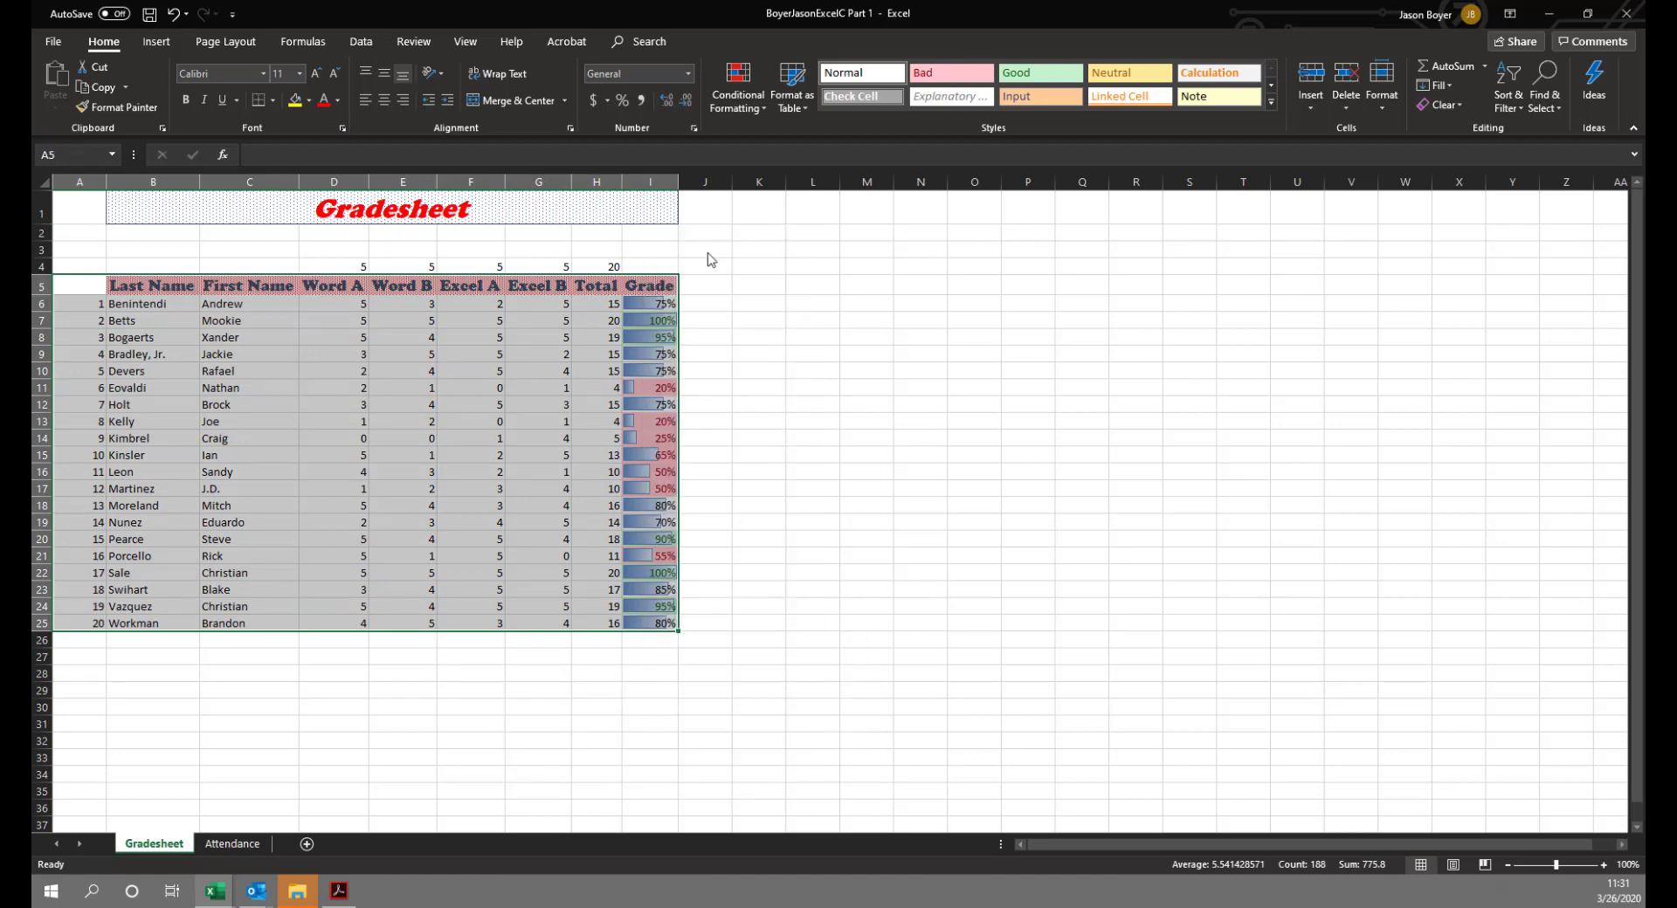
pyautogui.hotkey('ctrl', 'c')
# Paste the copied table into the Attendance sheet starting at cell A5.
pyautogui.click(232, 843)
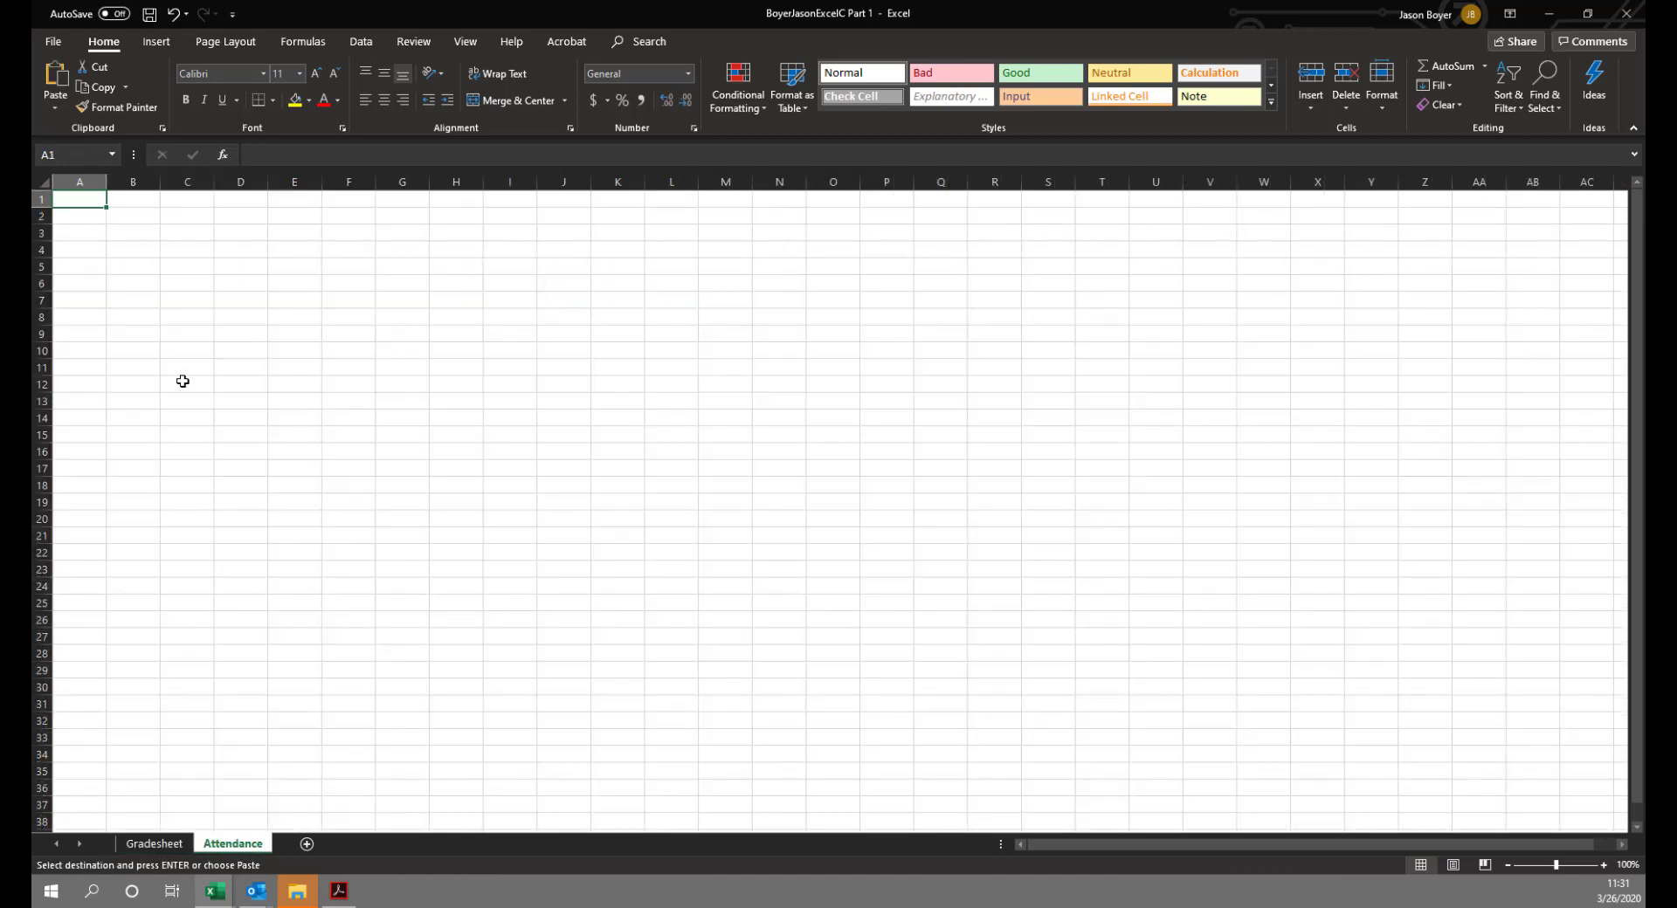
pyautogui.click(70, 268)
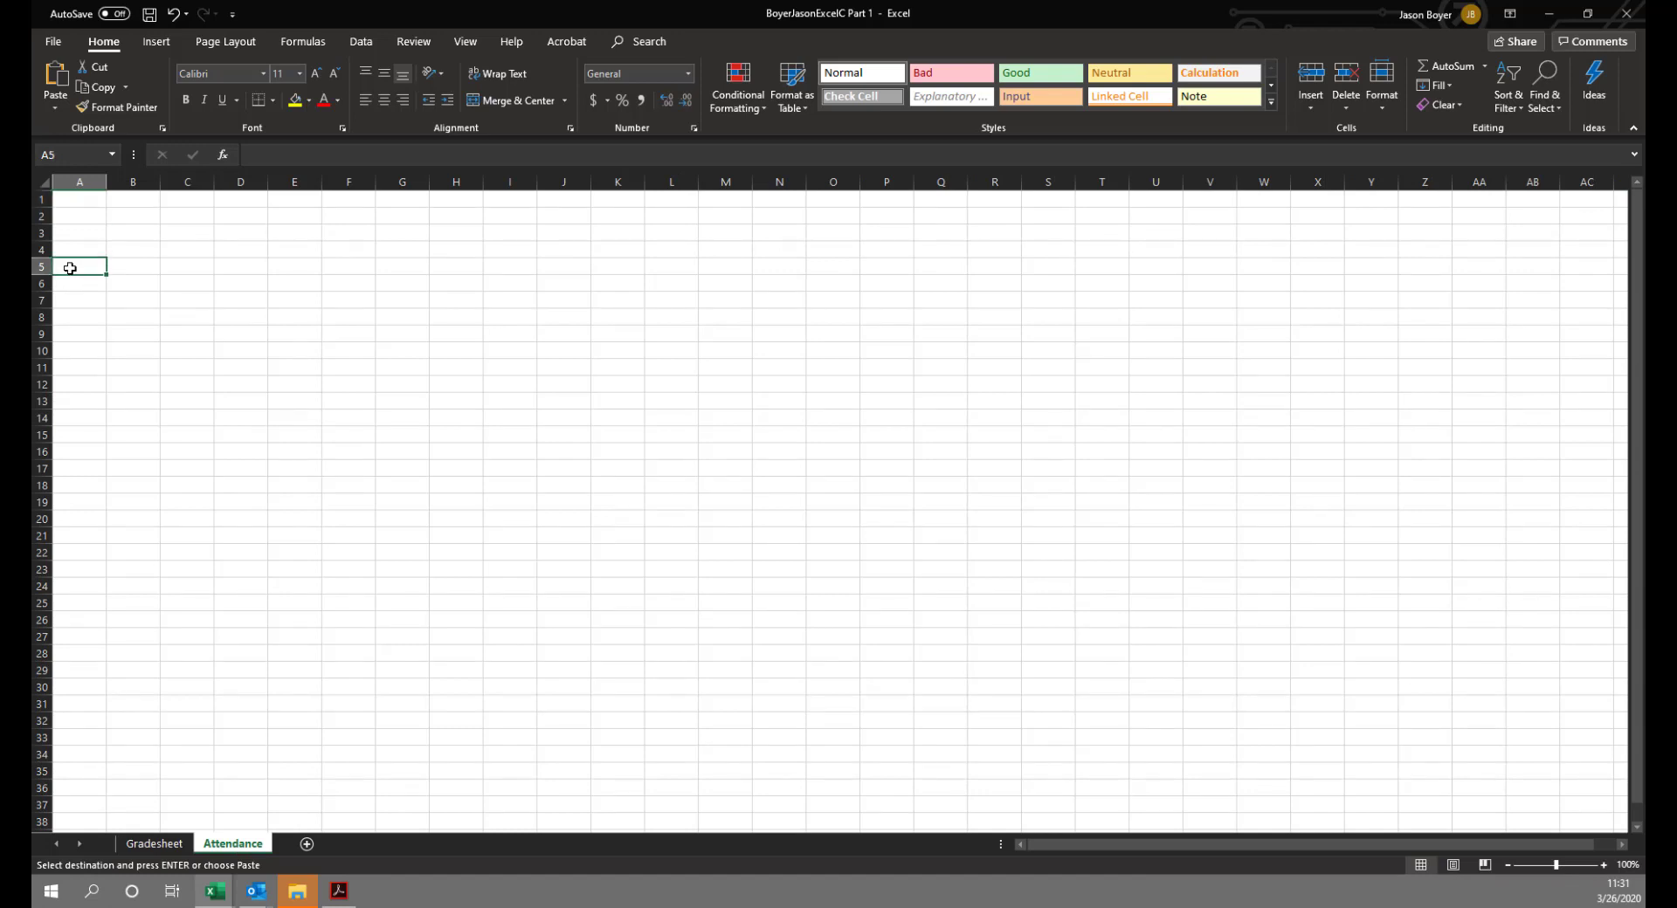
pyautogui.rightClick(70, 269)
pyautogui.click(111, 348)
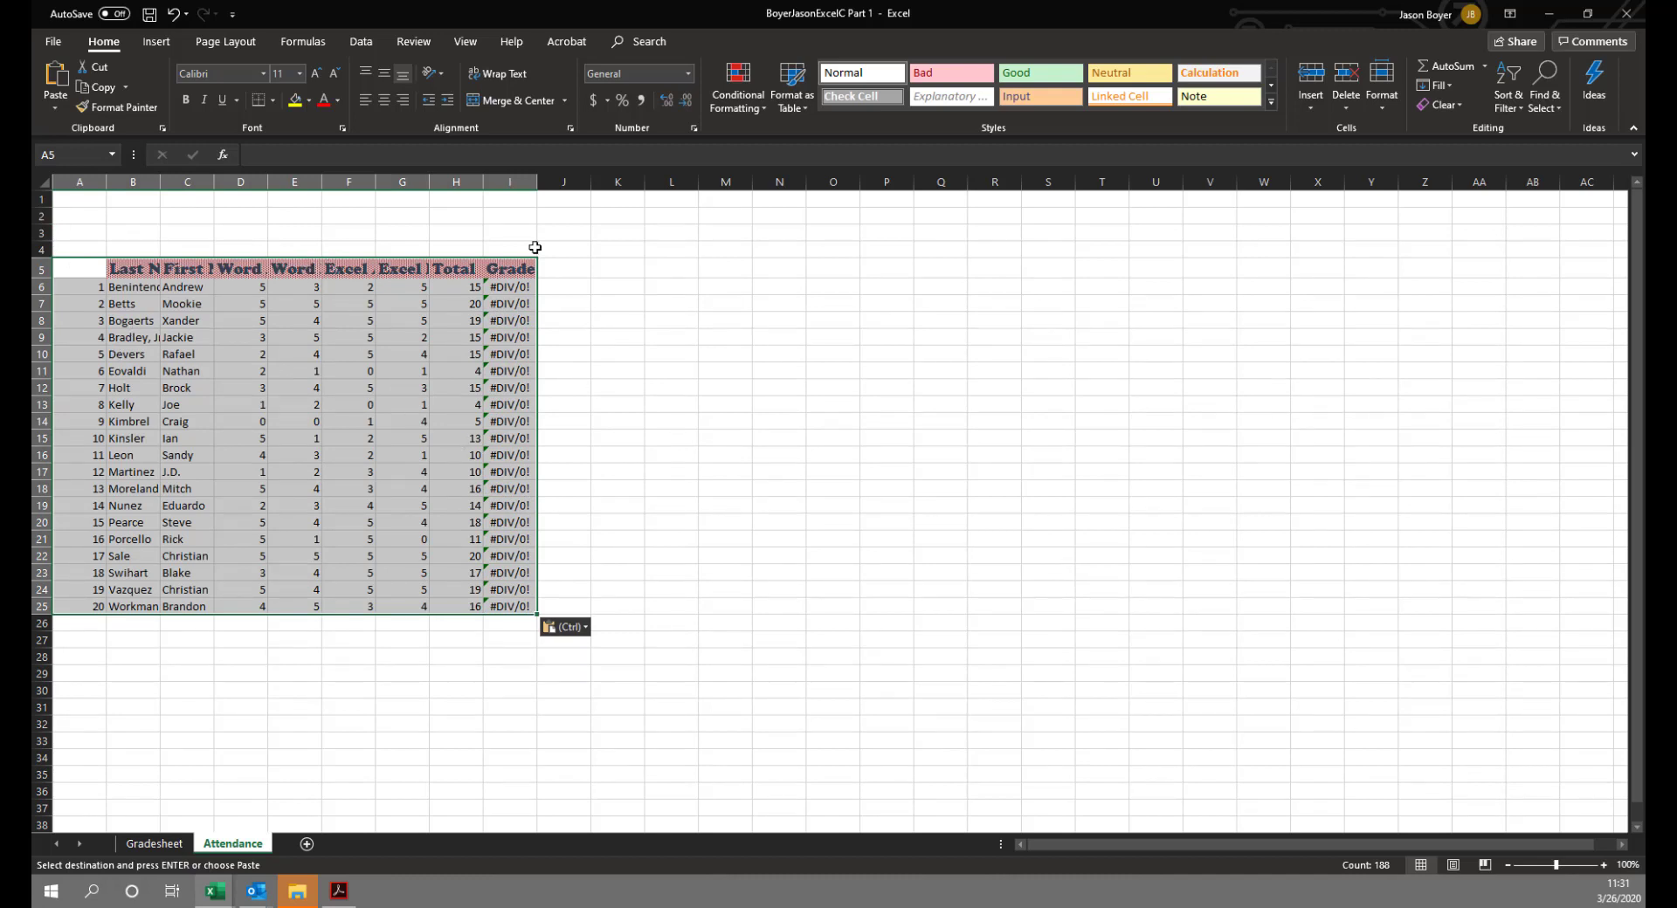
pyautogui.click(580, 354)
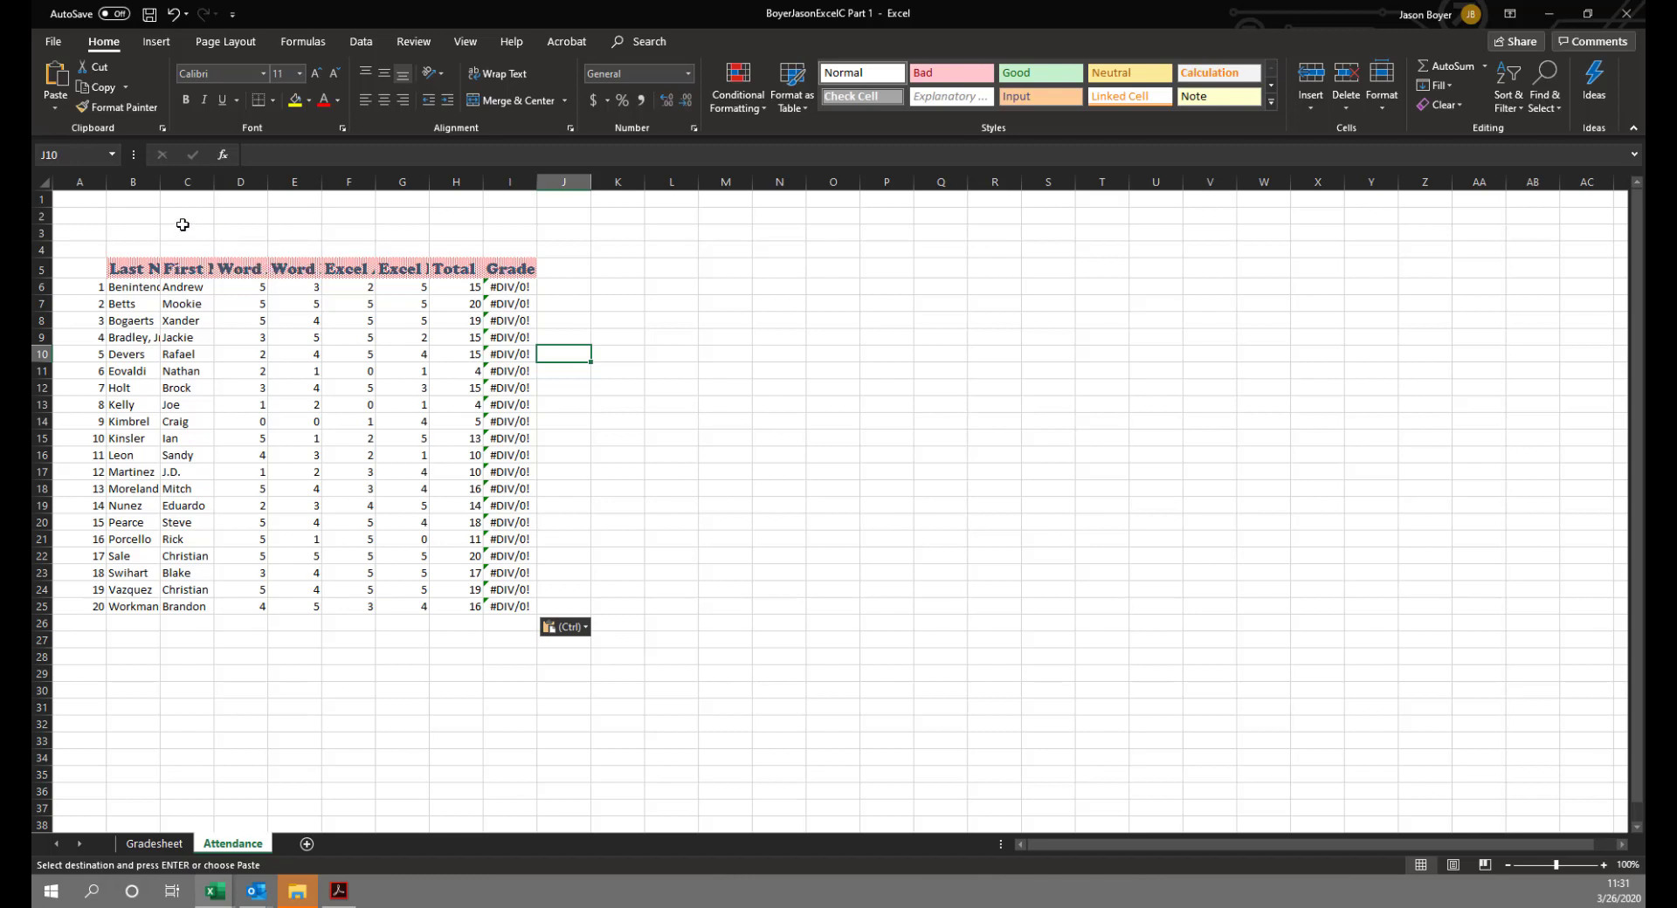
# Delete the Total and Grade columns, H and I, from the Attendance sheet.
pyautogui.moveTo(456, 183); pyautogui.dragTo(499, 182)
pyautogui.rightClick(499, 183)
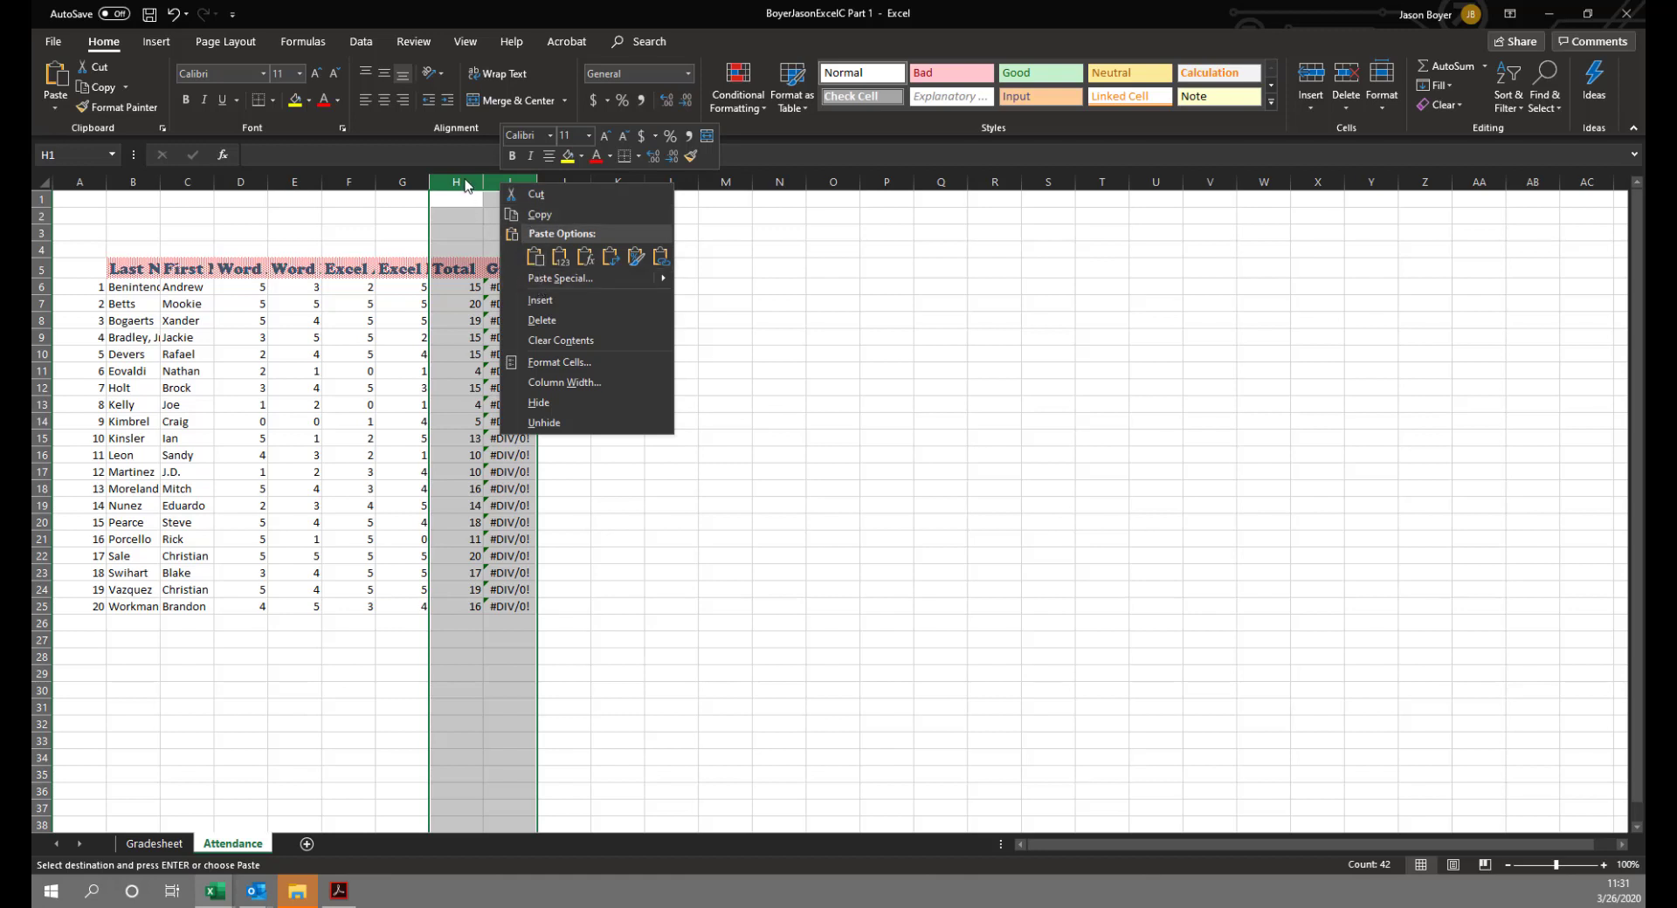
pyautogui.click(526, 320)
pyautogui.click(603, 356)
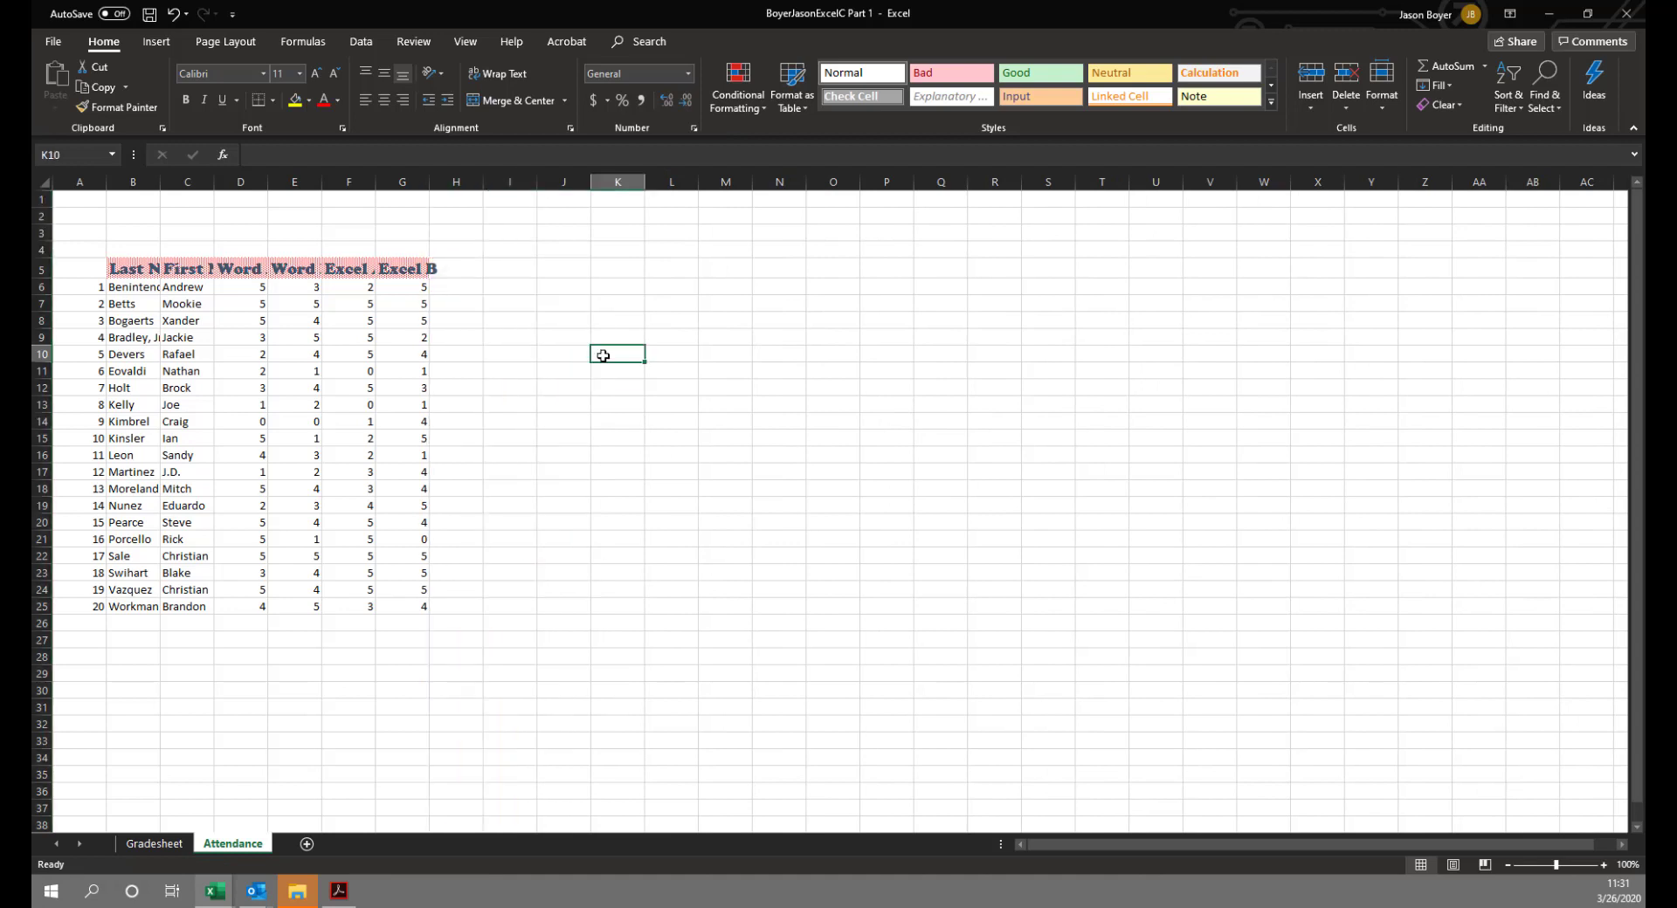
pyautogui.rightClick(37, 268)
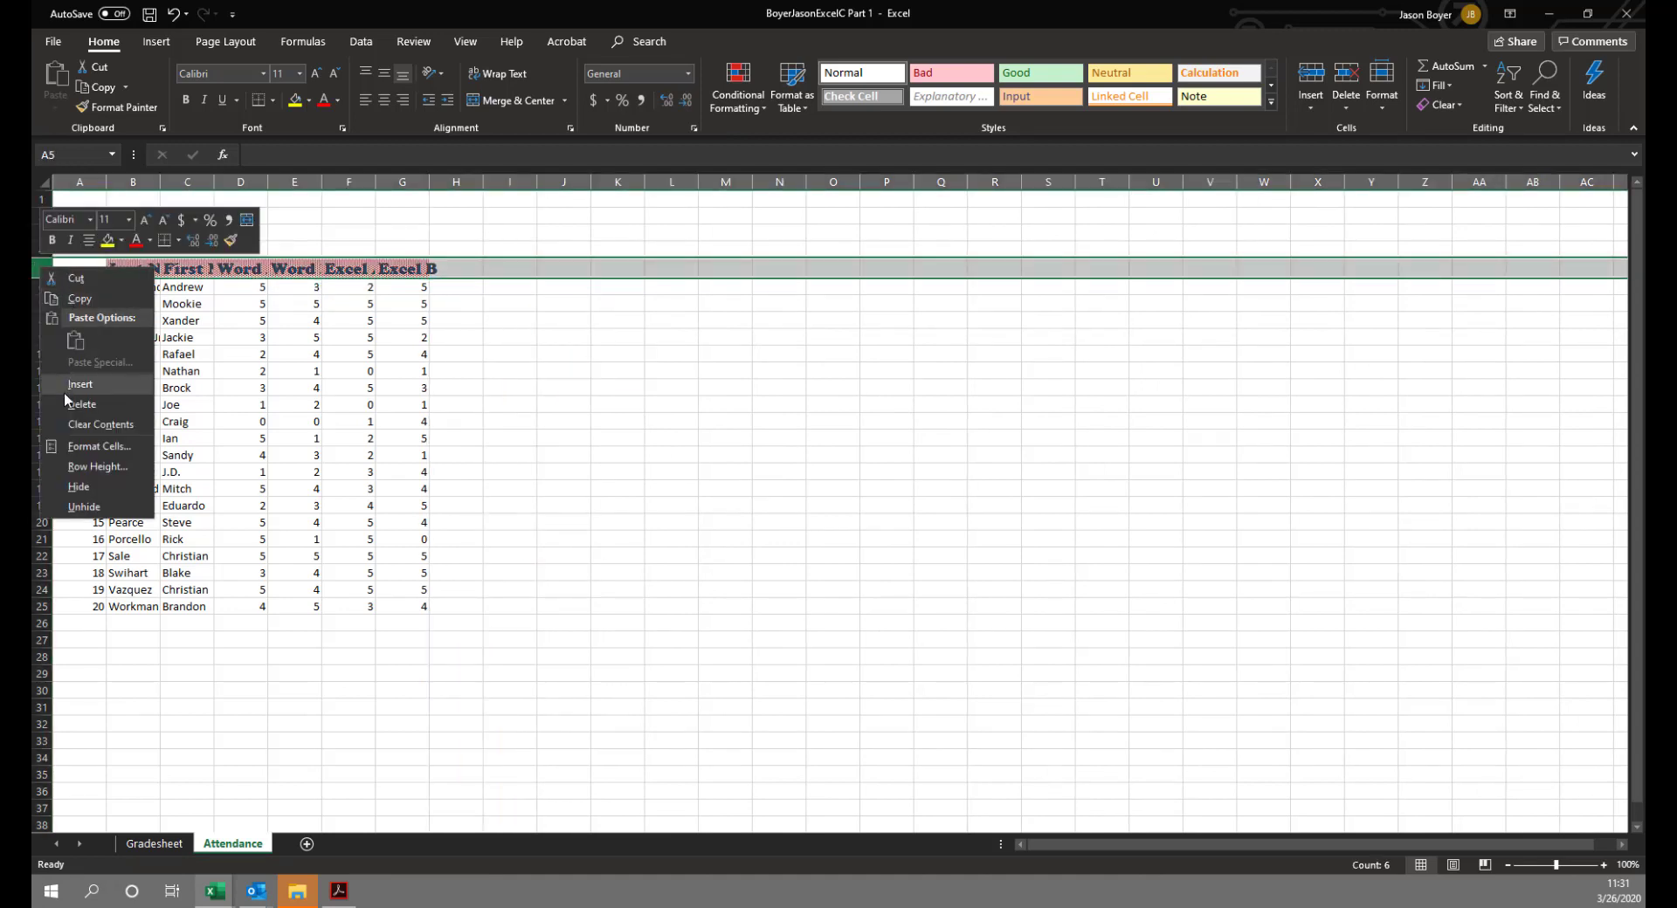
pyautogui.click(35, 270)
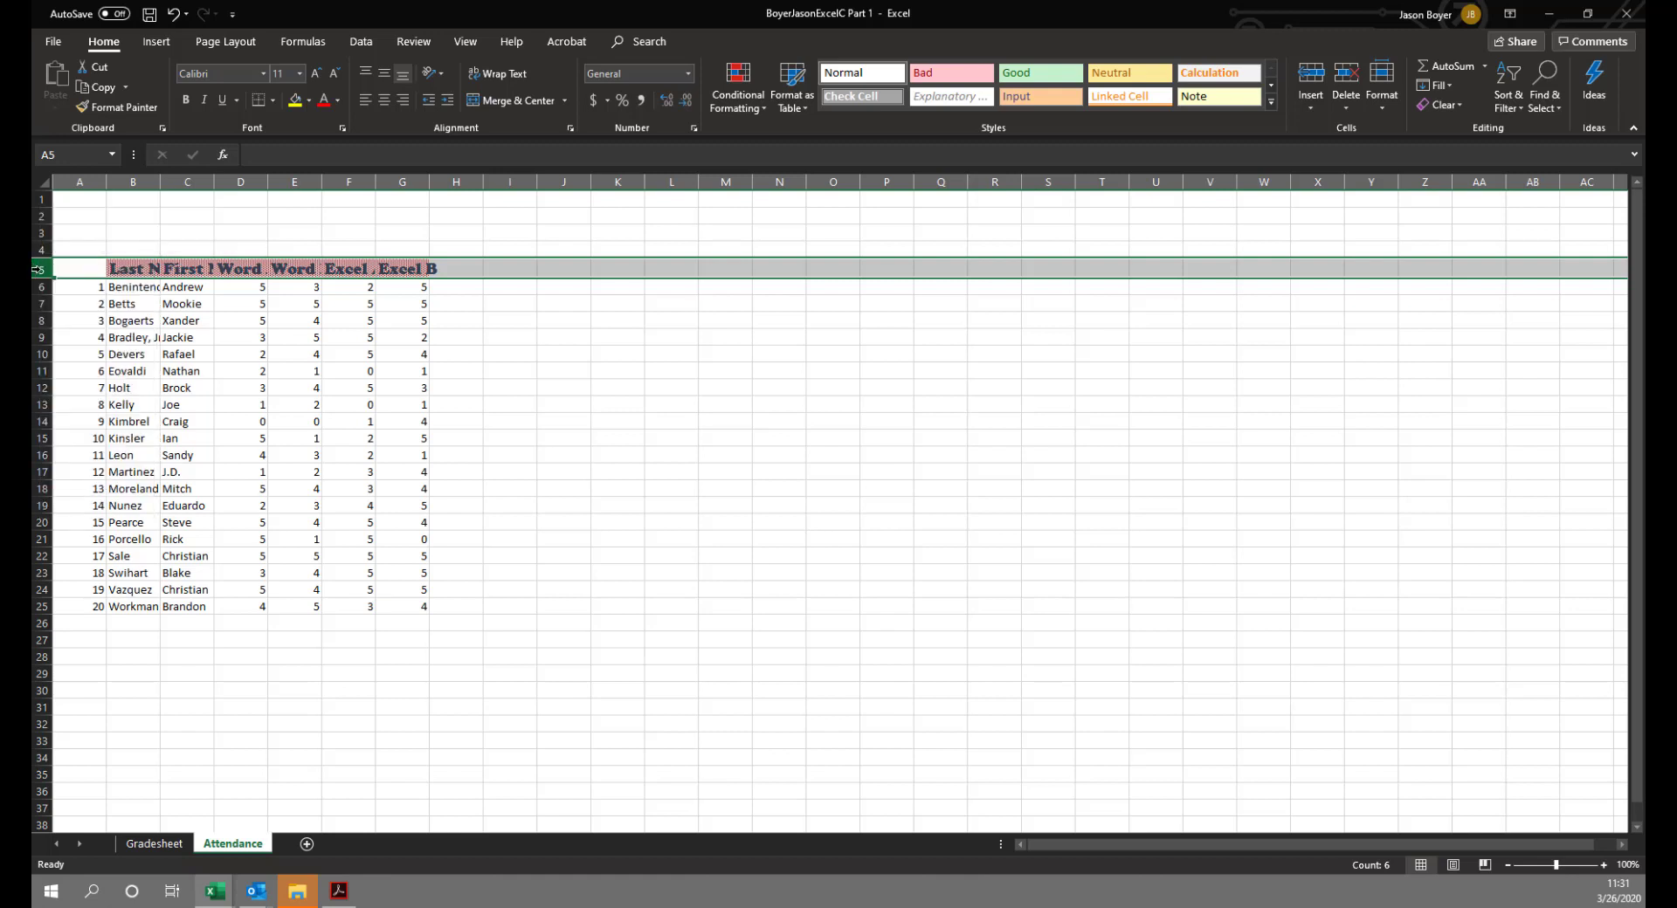
pyautogui.click(132, 182)
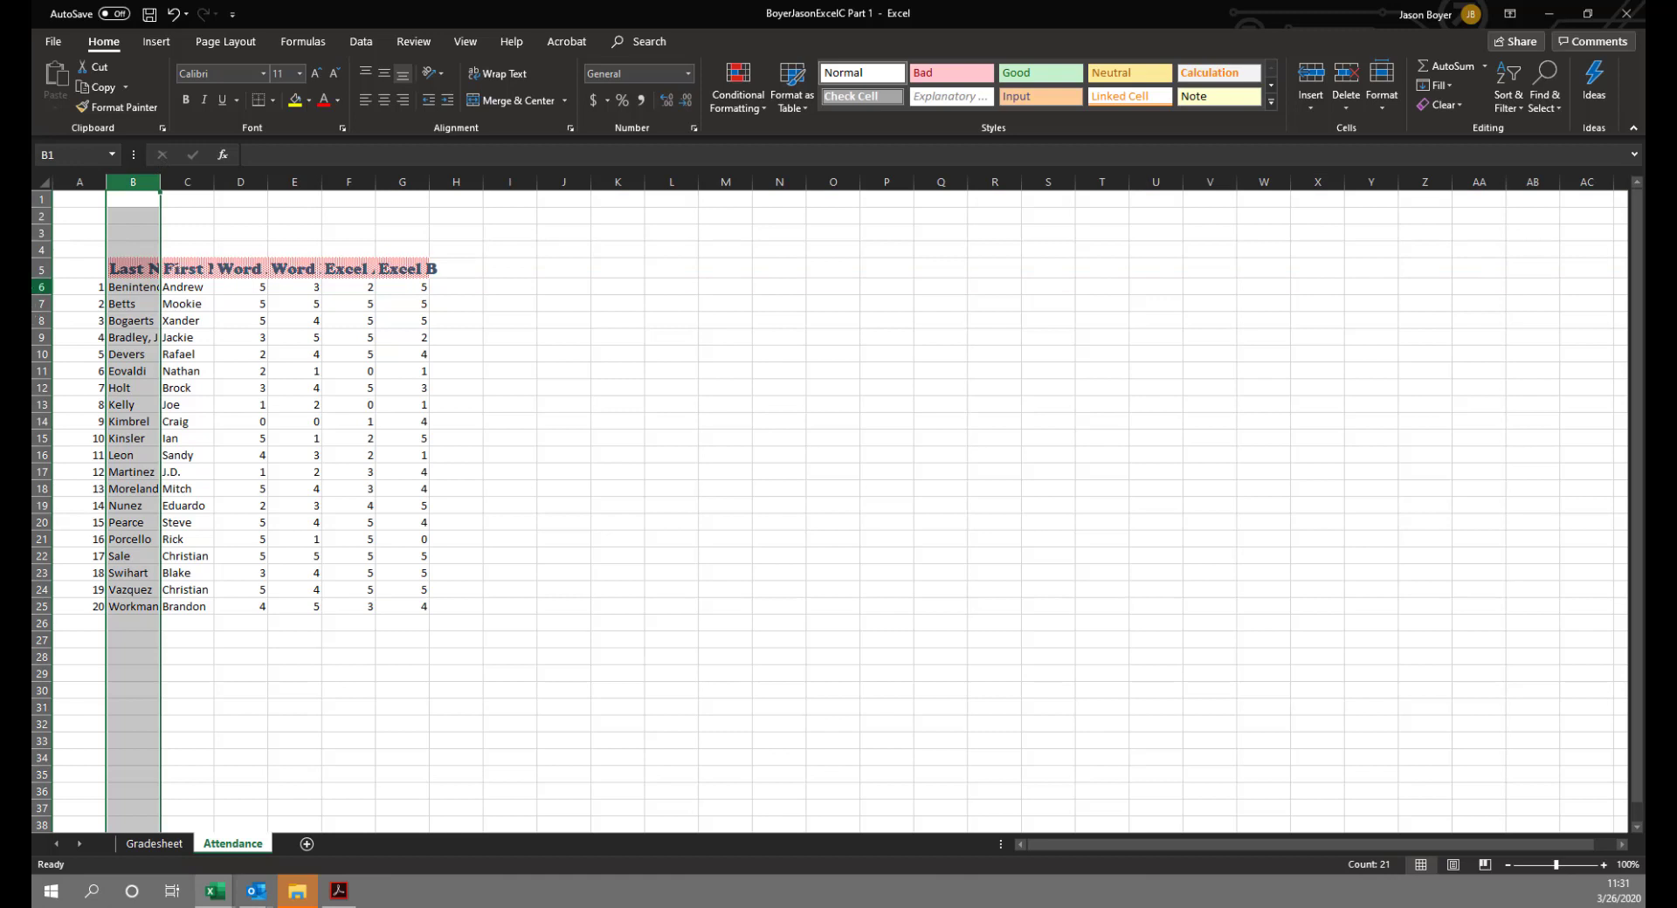
pyautogui.click(37, 270)
pyautogui.rightClick(39, 270)
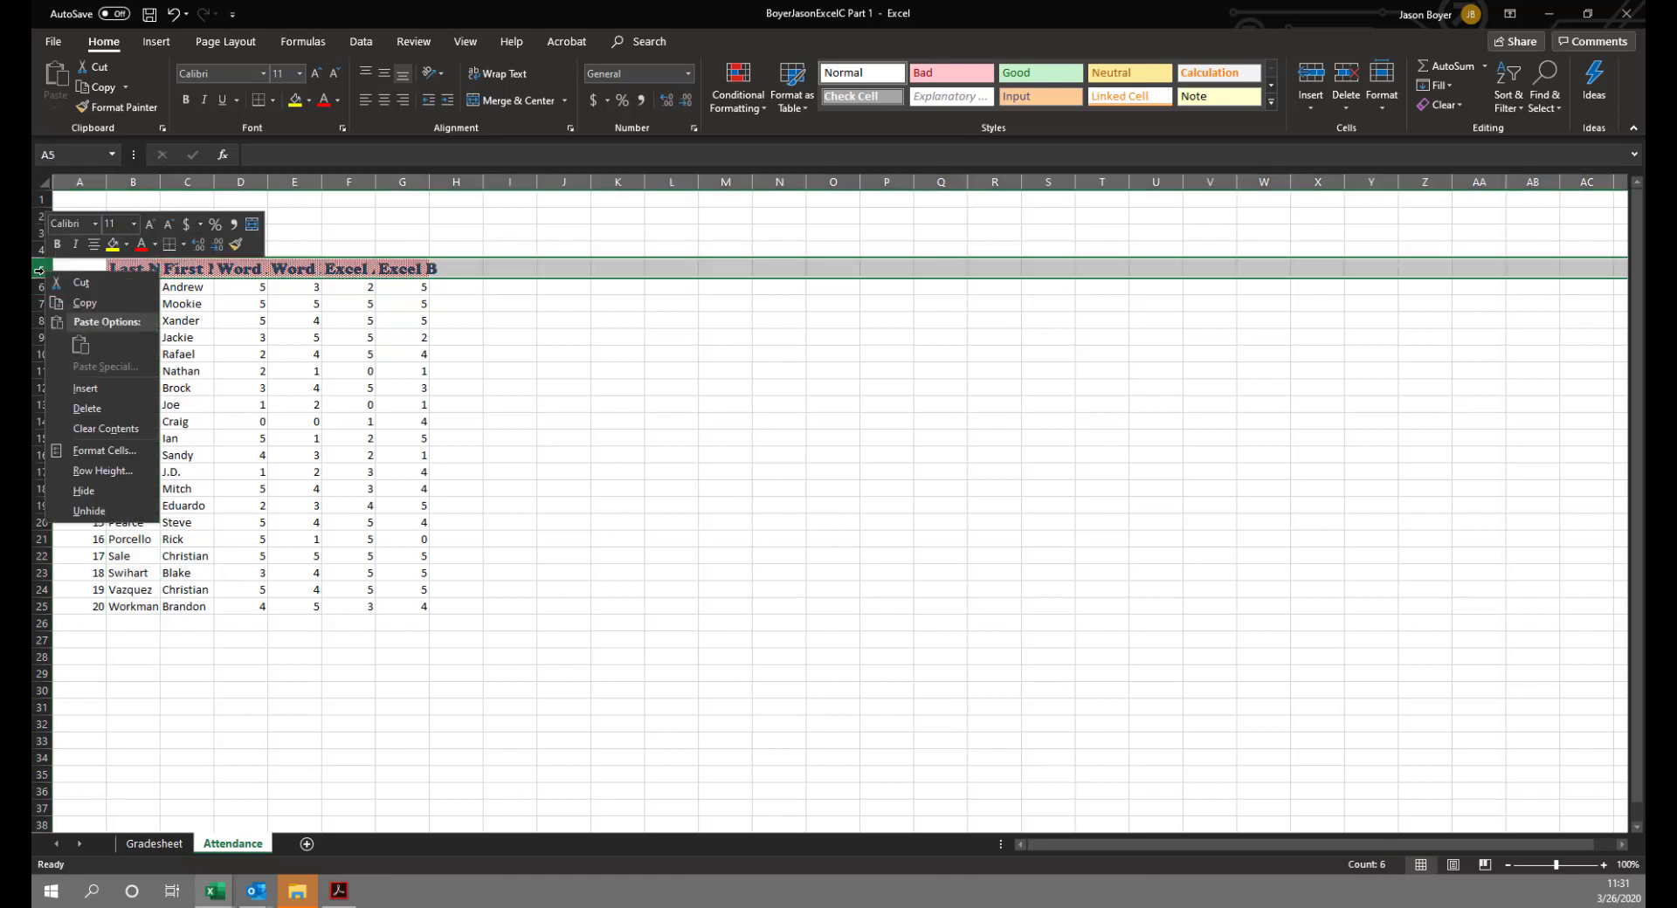
pyautogui.click(533, 394)
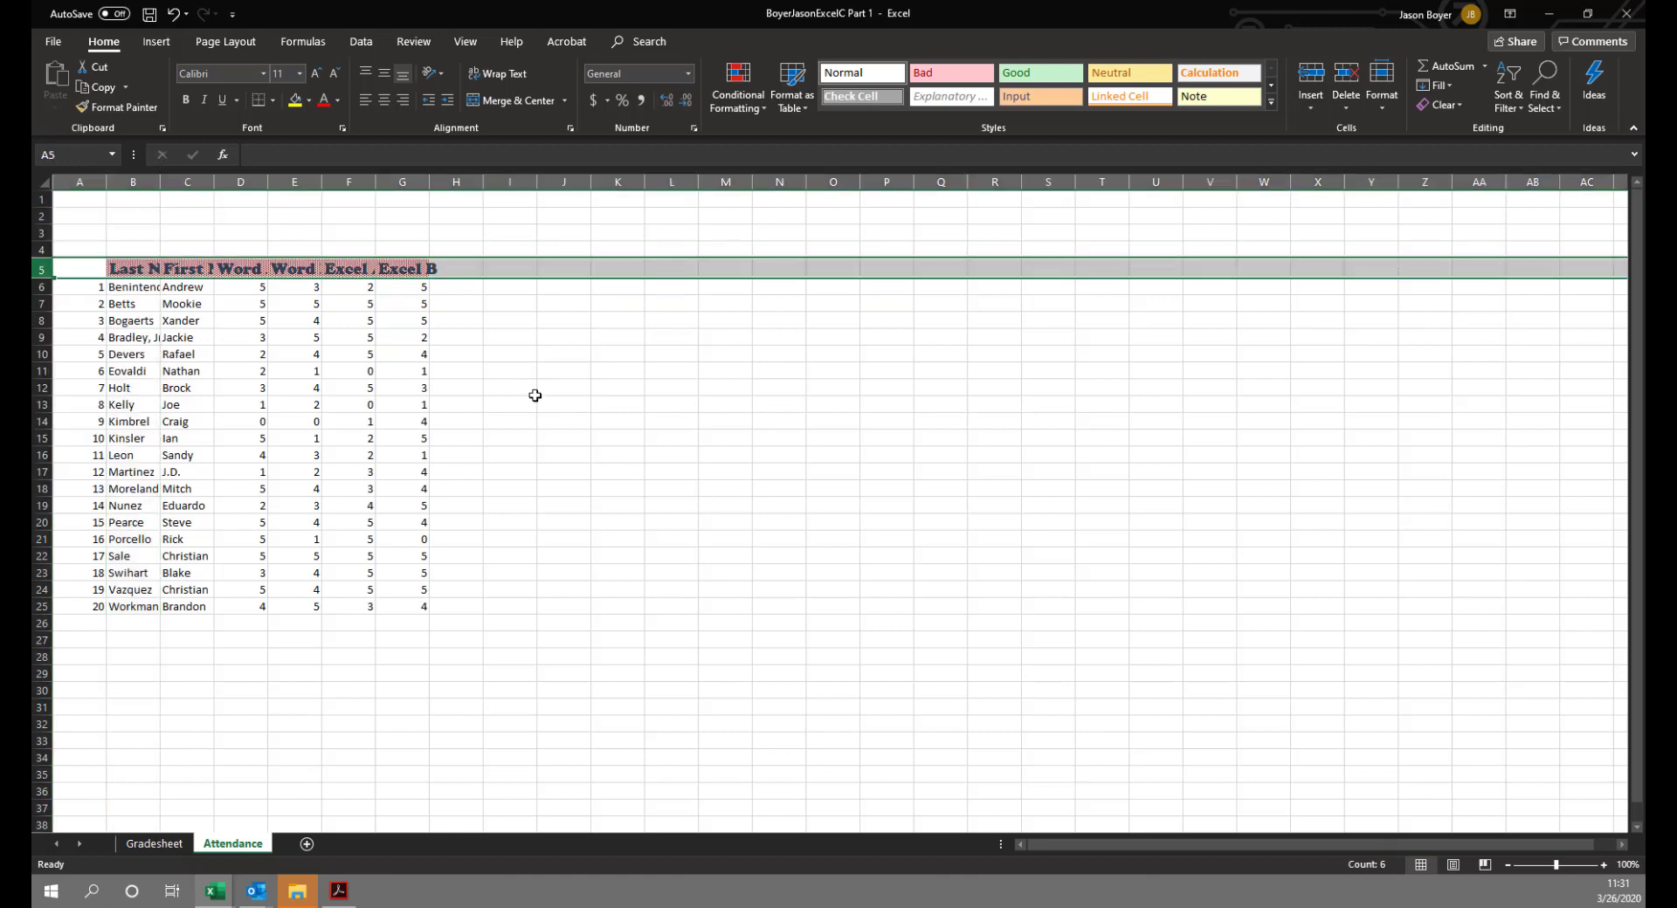
pyautogui.click(77, 487)
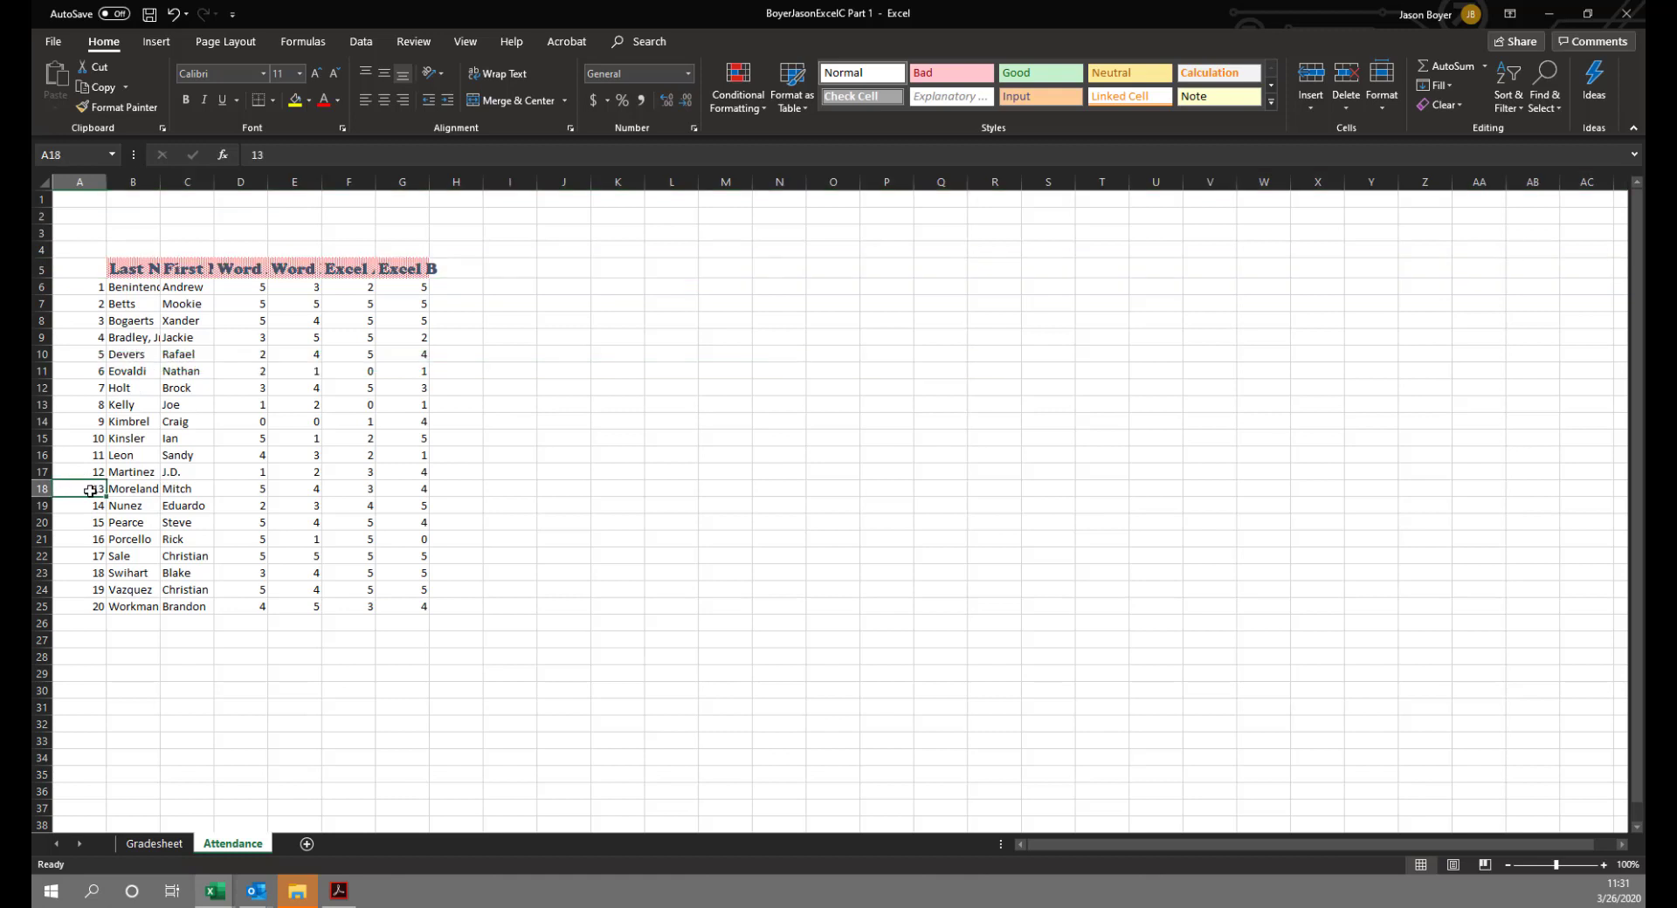
pyautogui.rightClick(75, 490)
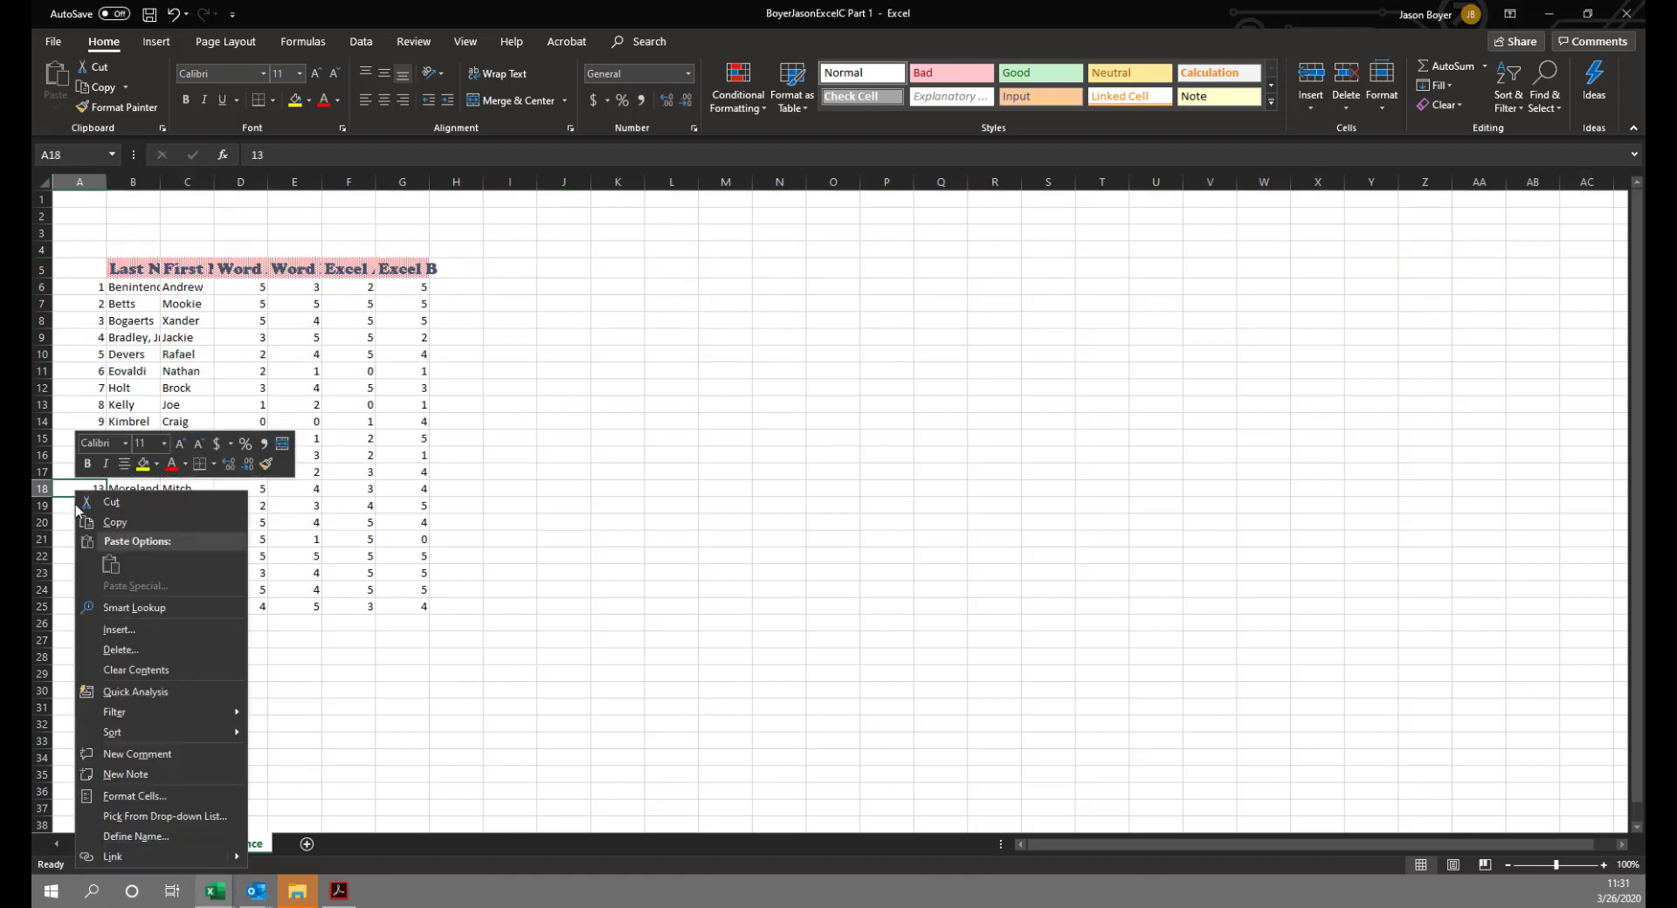
pyautogui.click(134, 649)
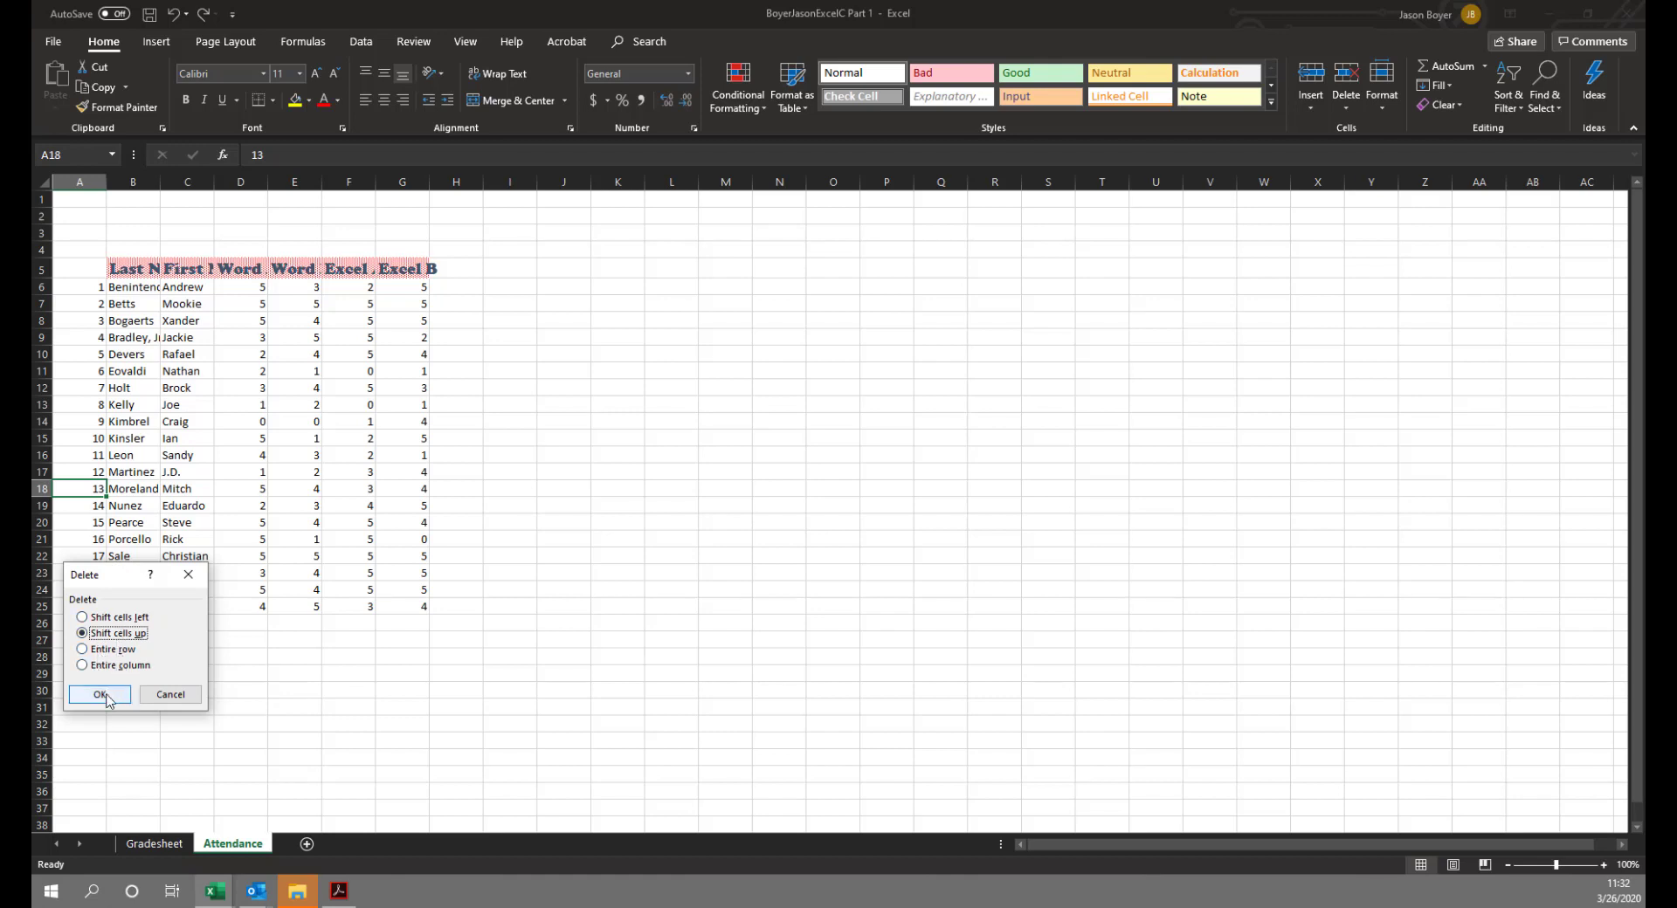
pyautogui.click(166, 697)
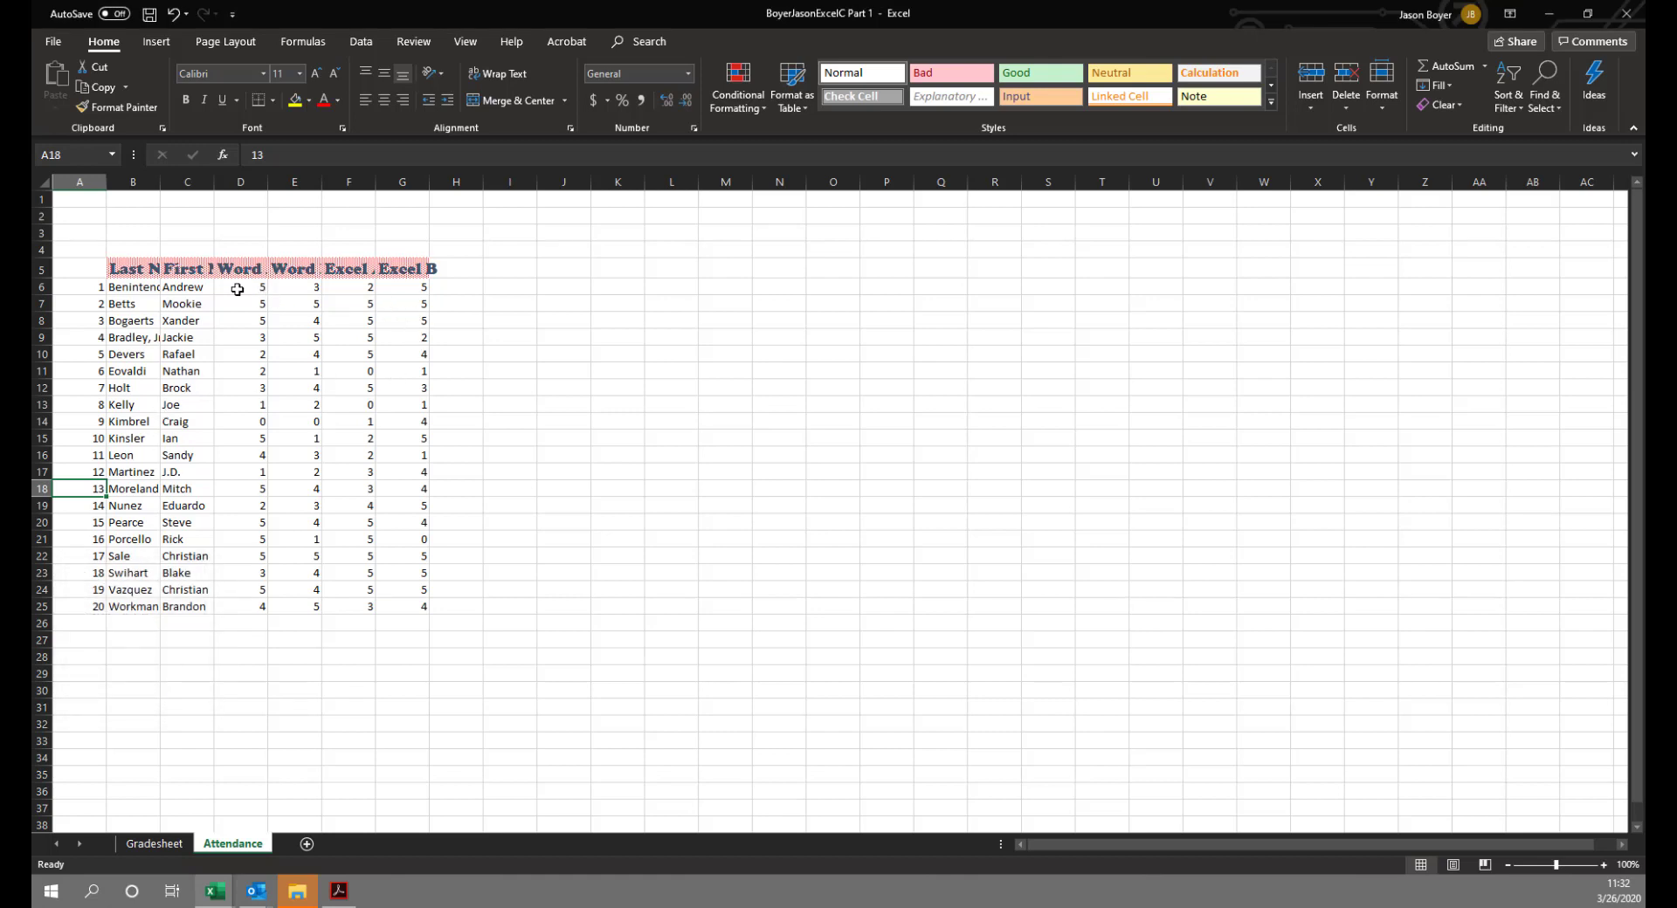
# Clear the contents of the score cells D6:G25 on the Attendance sheet, keeping the headings above them.
pyautogui.moveTo(237, 289); pyautogui.dragTo(407, 608)
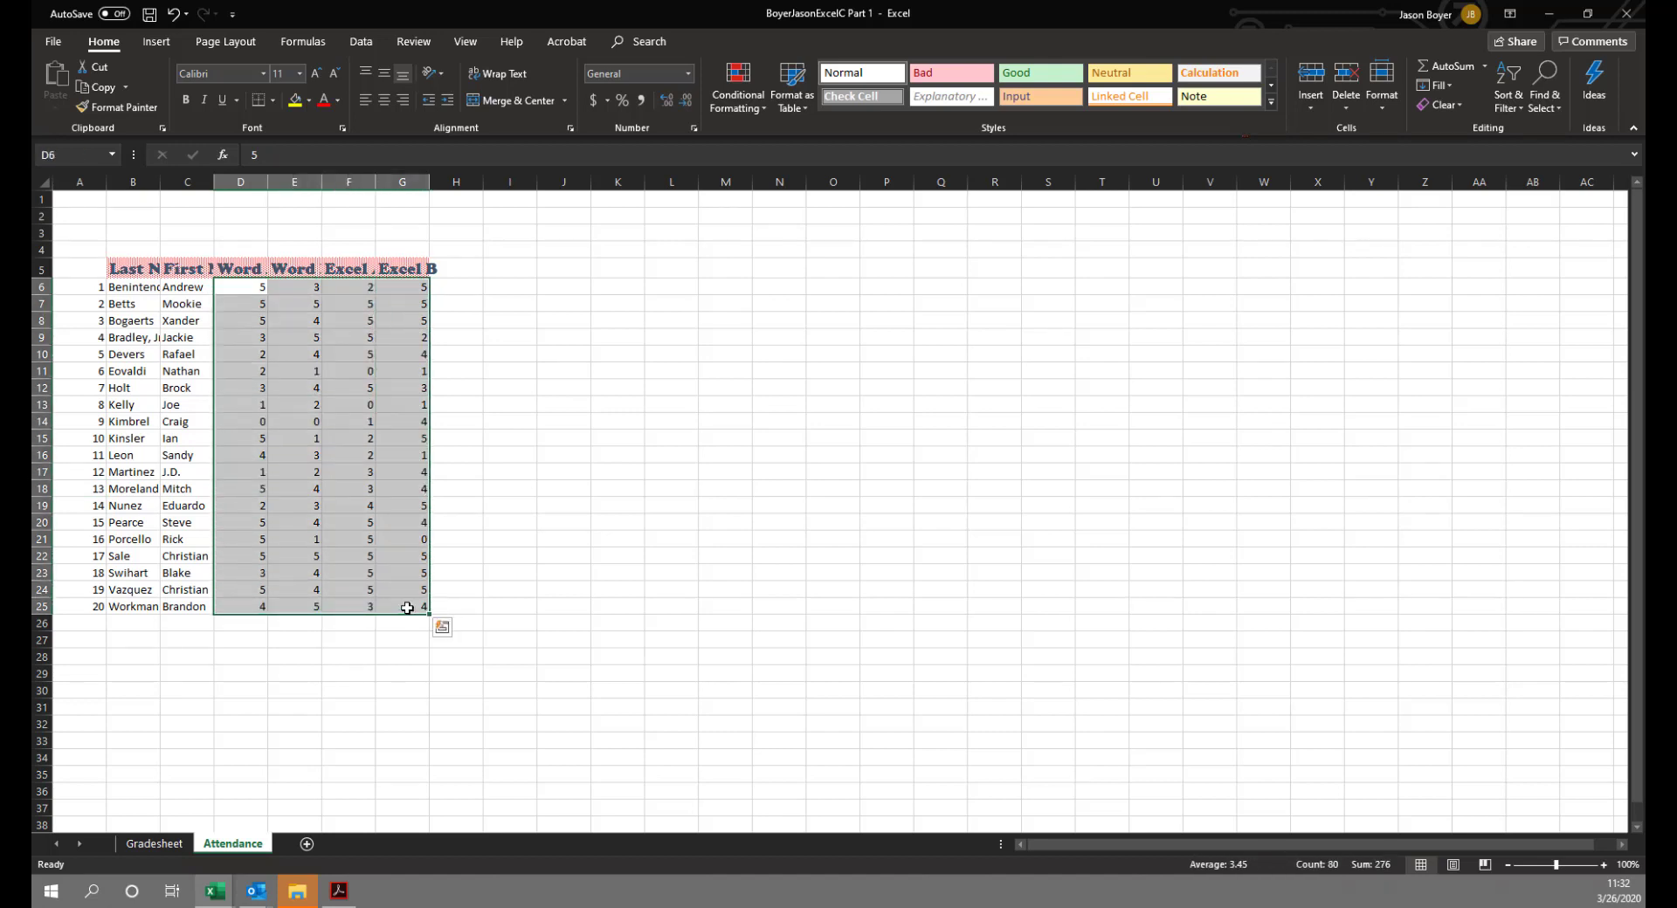
pyautogui.rightClick(407, 608)
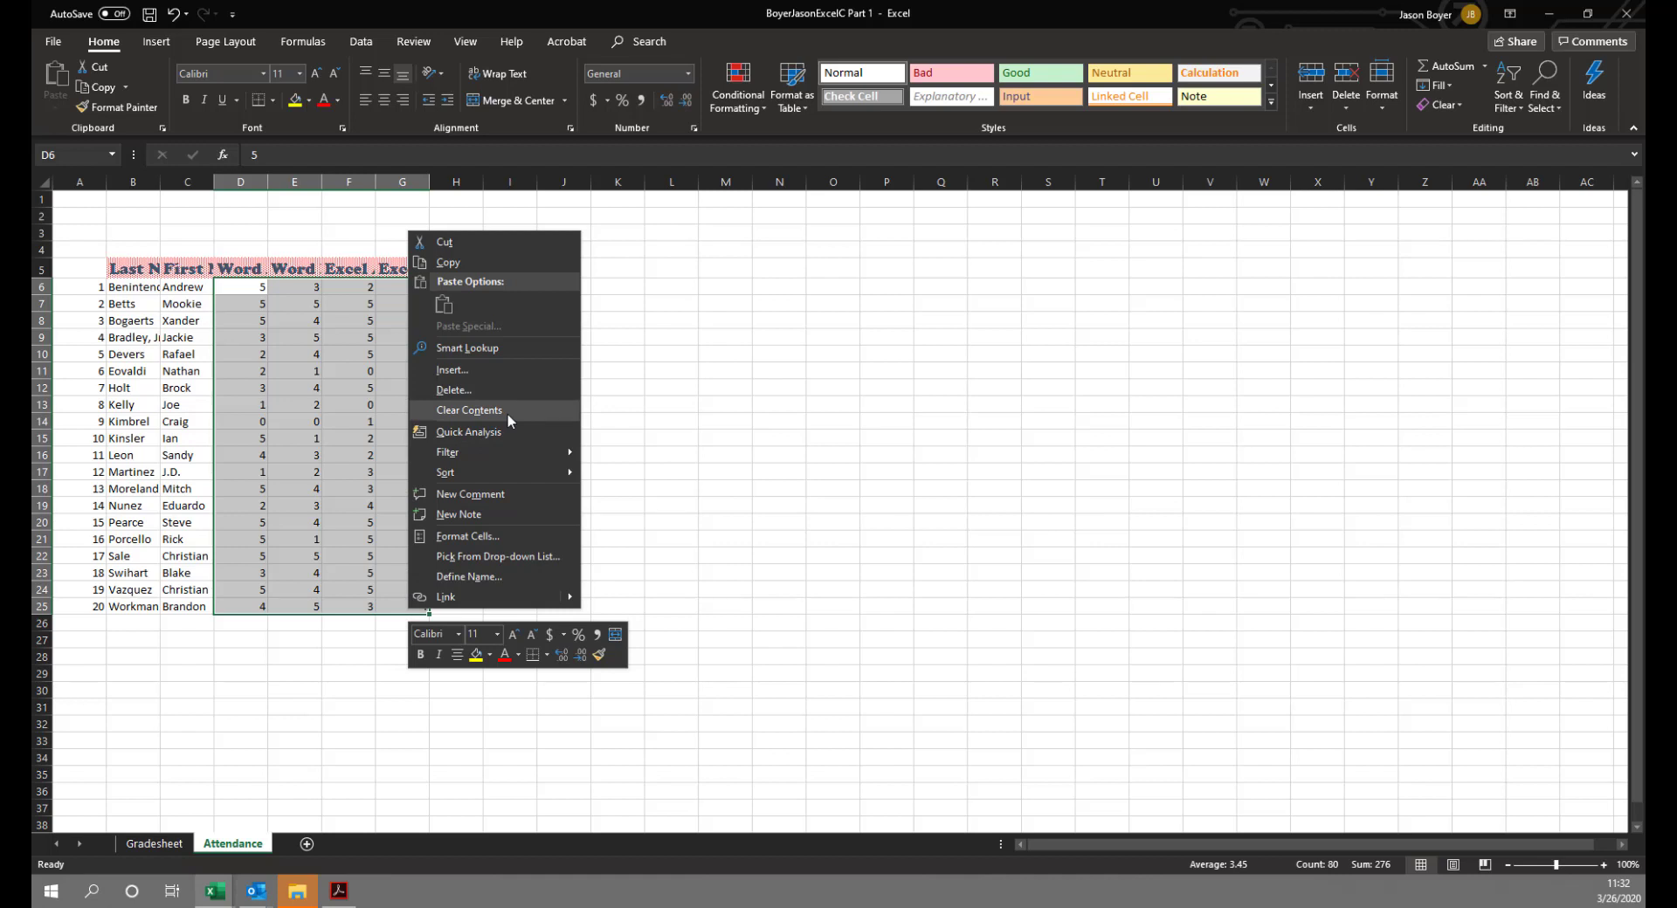
pyautogui.click(287, 483)
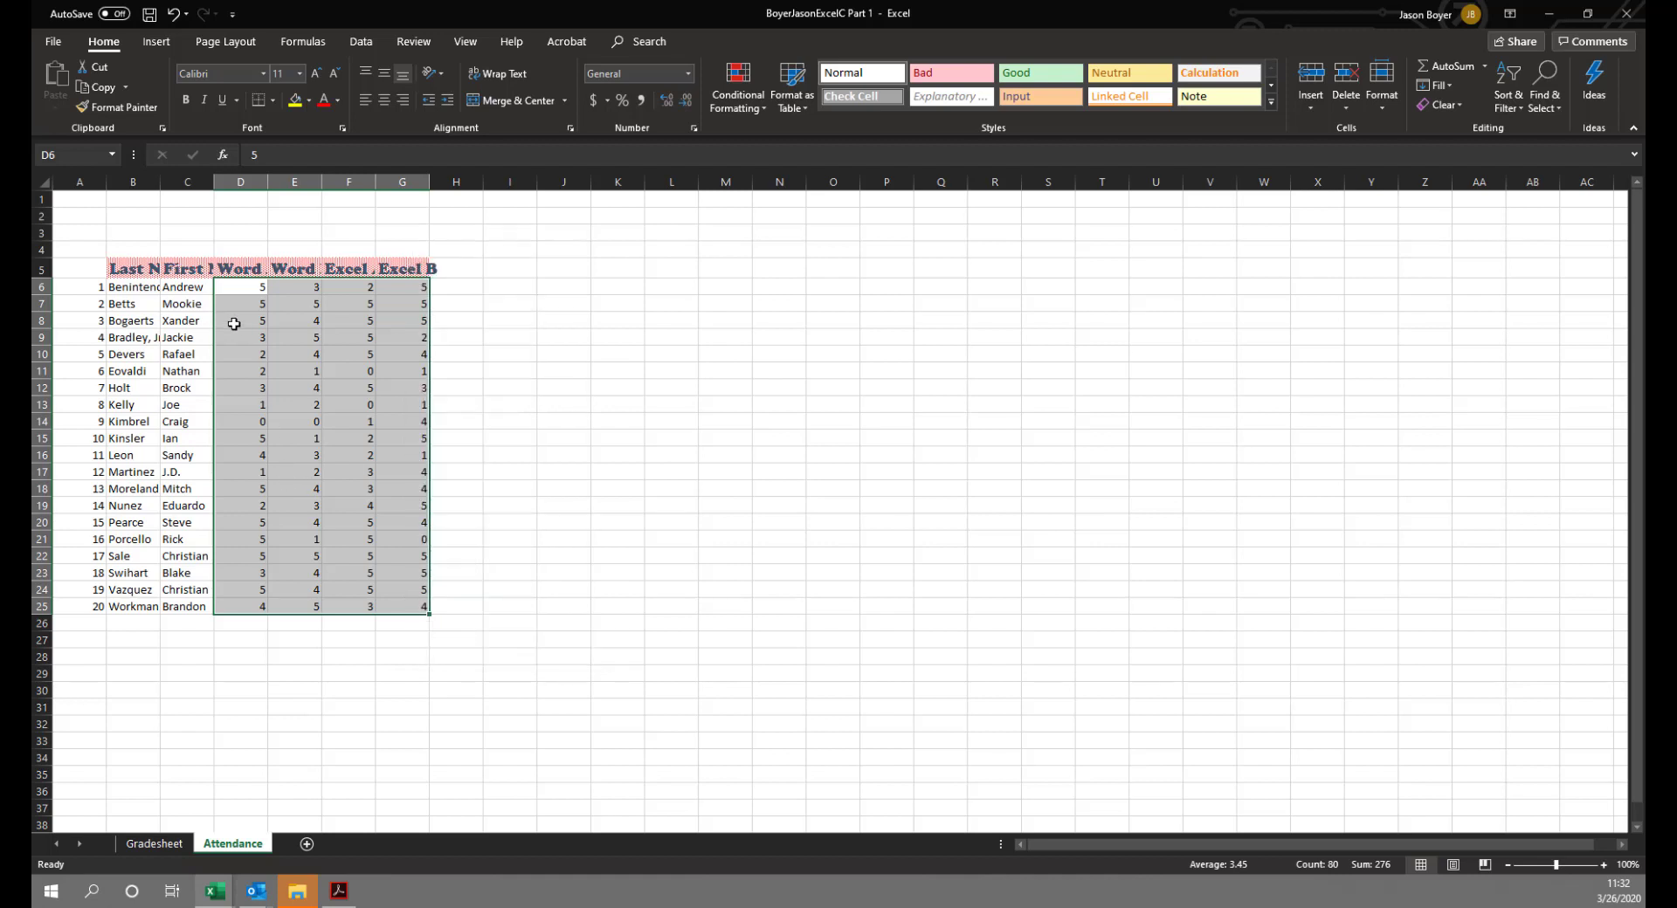
pyautogui.press('Delete')
pyautogui.hotkey('ctrl', 'z')
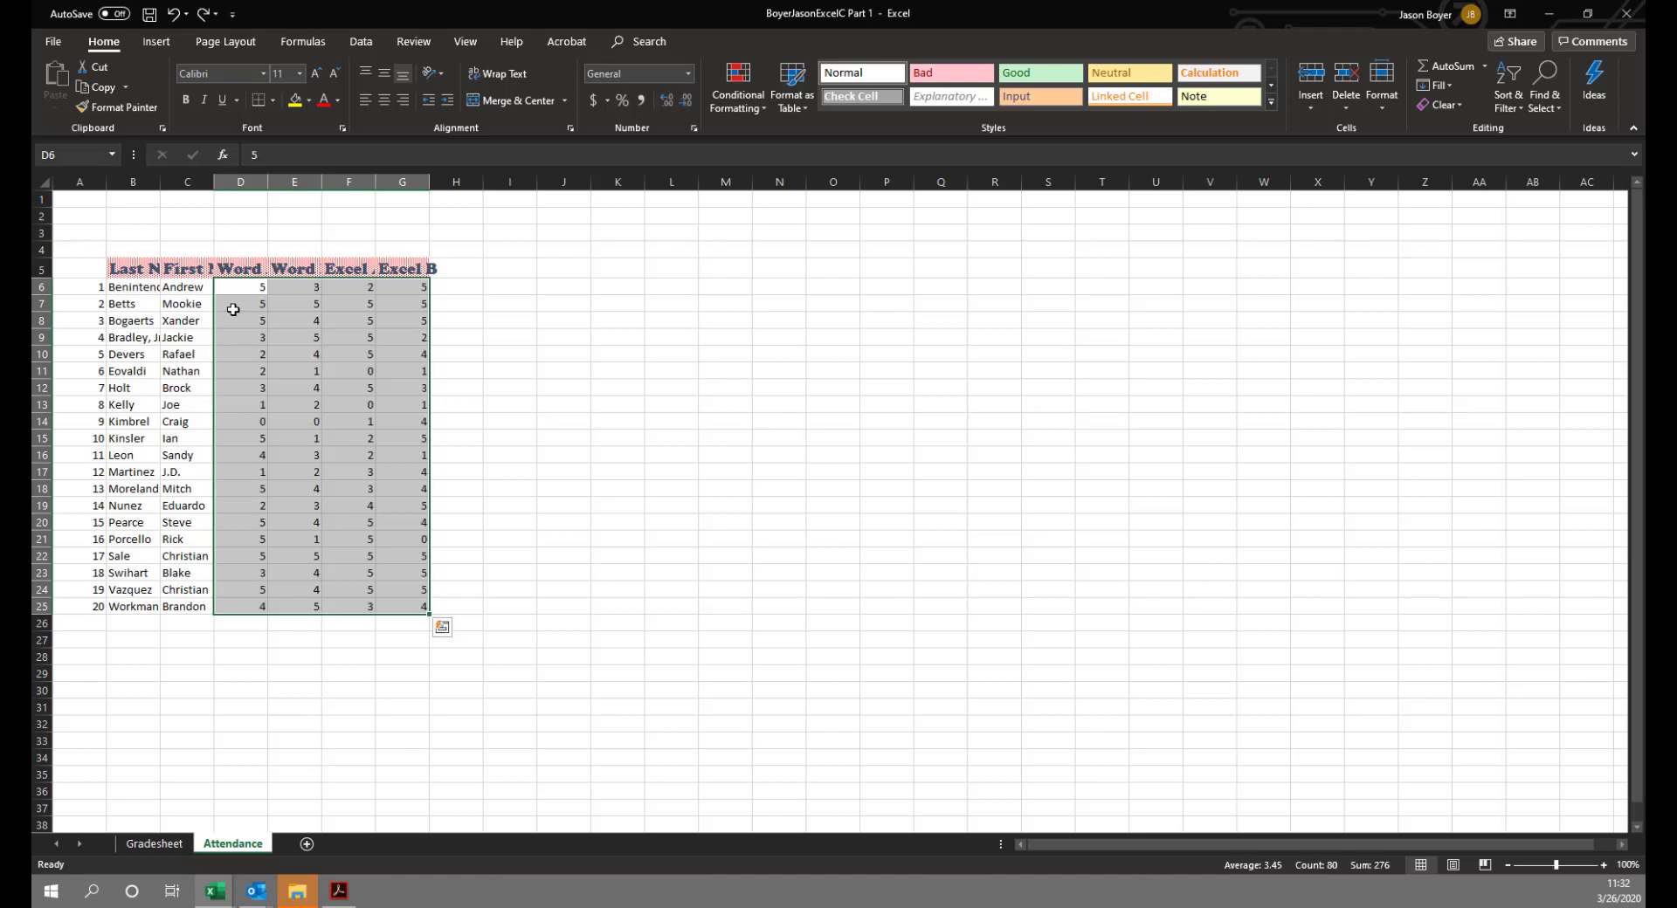
pyautogui.rightClick(233, 310)
pyautogui.click(302, 490)
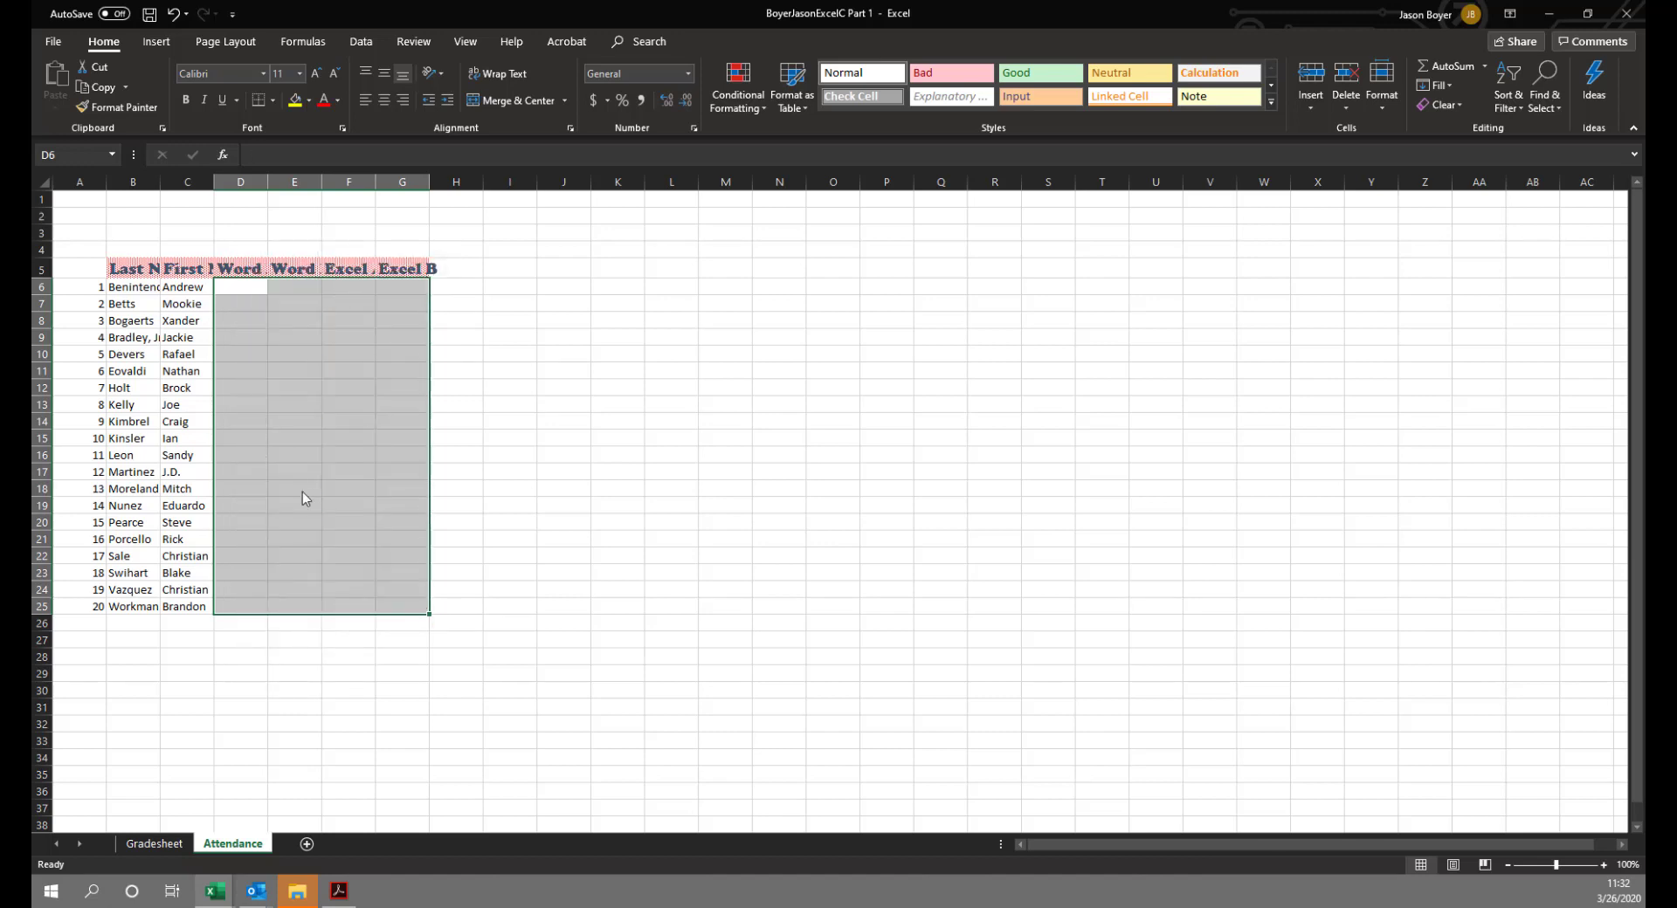
# Widen columns B and C so the Last Name and First Name headings fit fully.
pyautogui.click(142, 181)
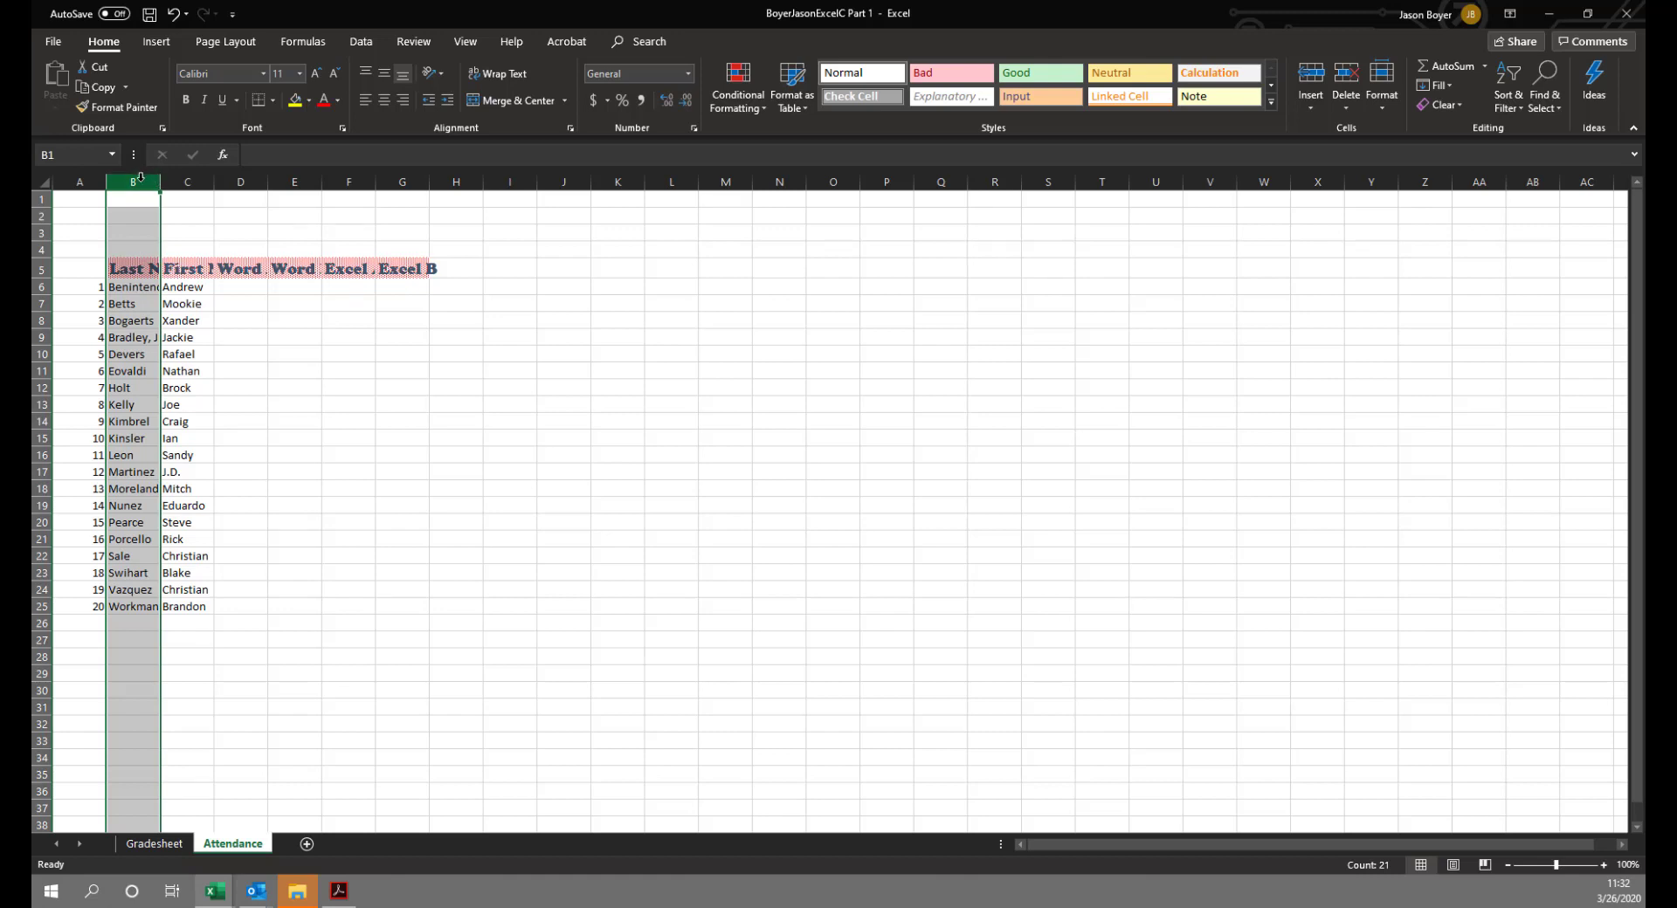
pyautogui.moveTo(159, 182); pyautogui.dragTo(197, 181)
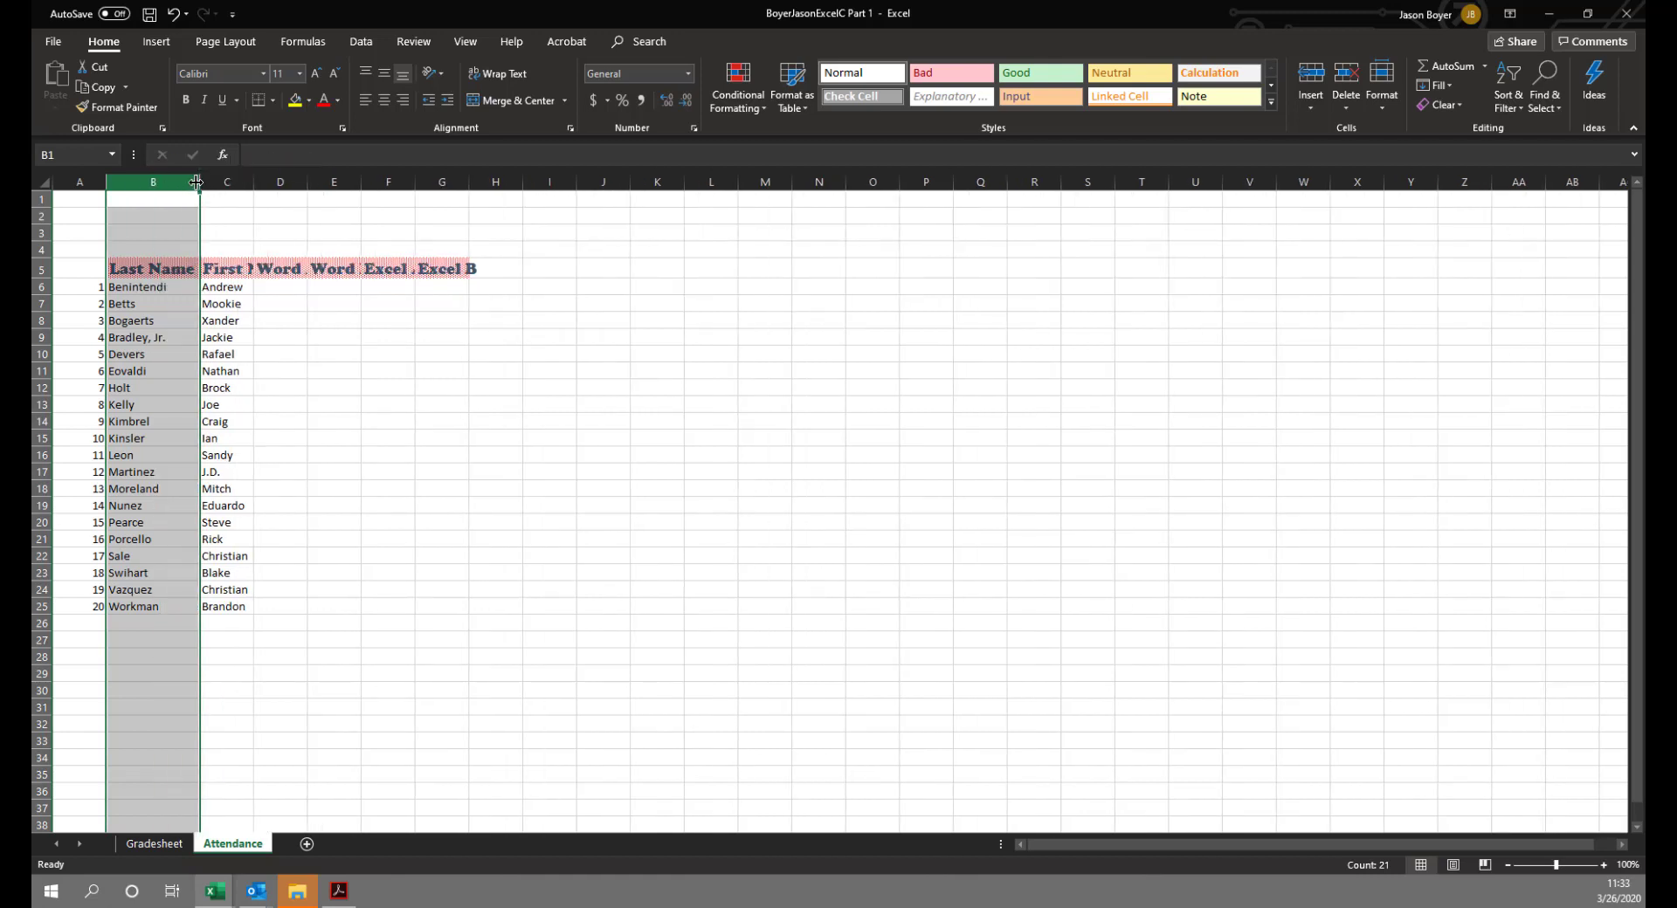
pyautogui.doubleClick(252, 181)
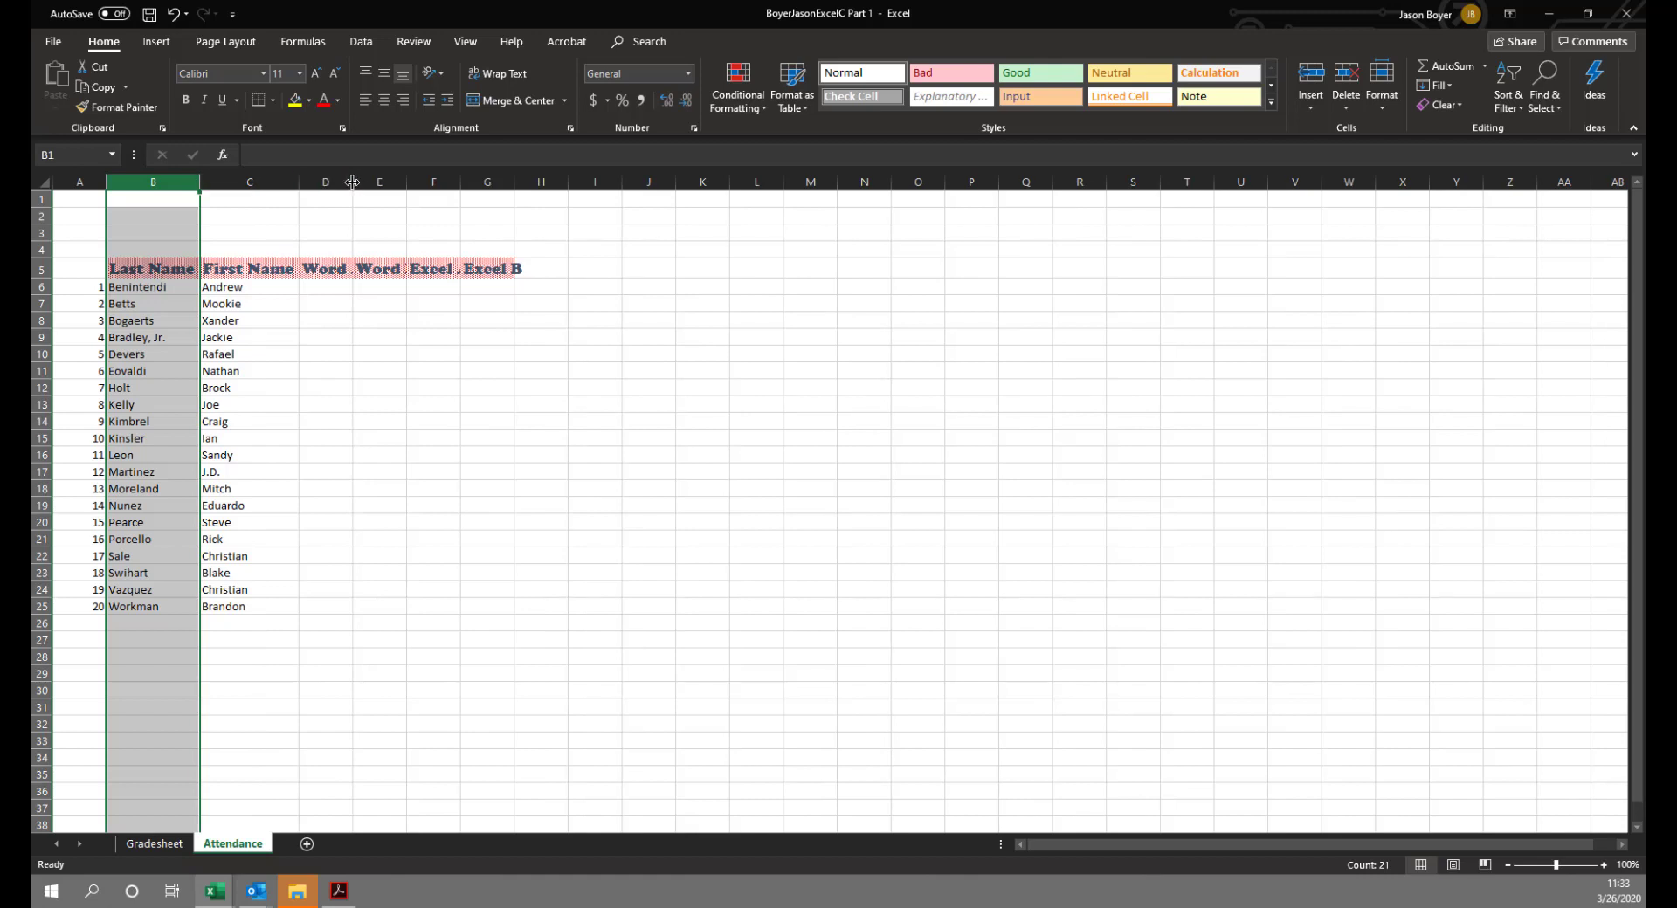
# Clear the Word A, Word B, Excel A and Excel B heading text from cells D5:G5.
pyautogui.click(327, 268)
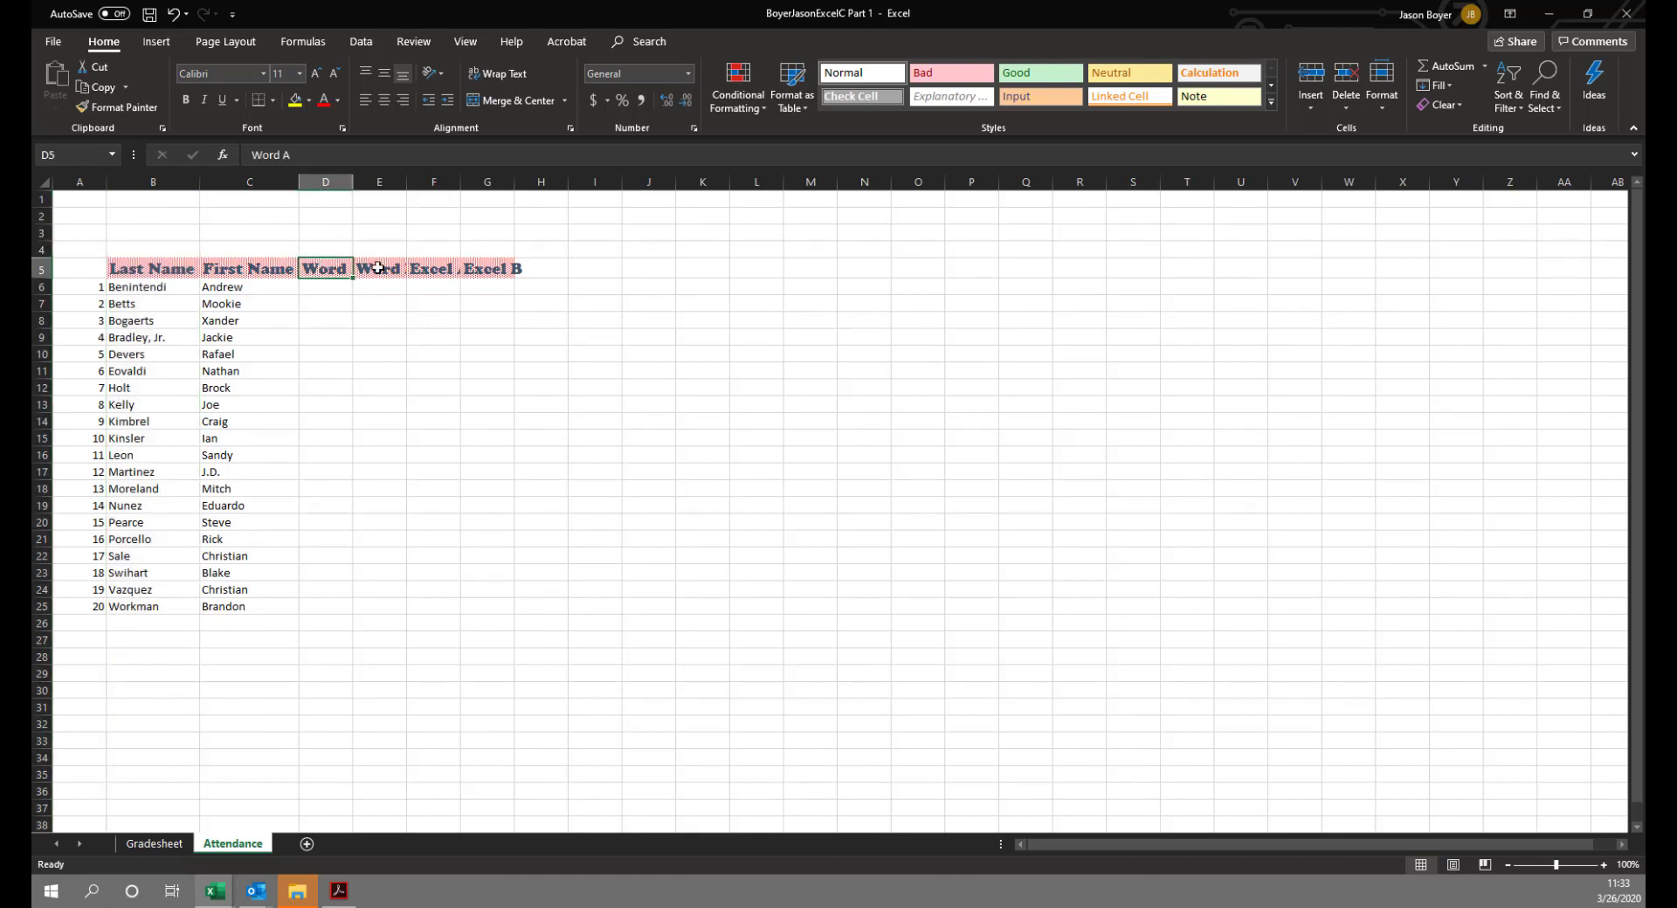
pyautogui.moveTo(377, 268); pyautogui.dragTo(511, 268)
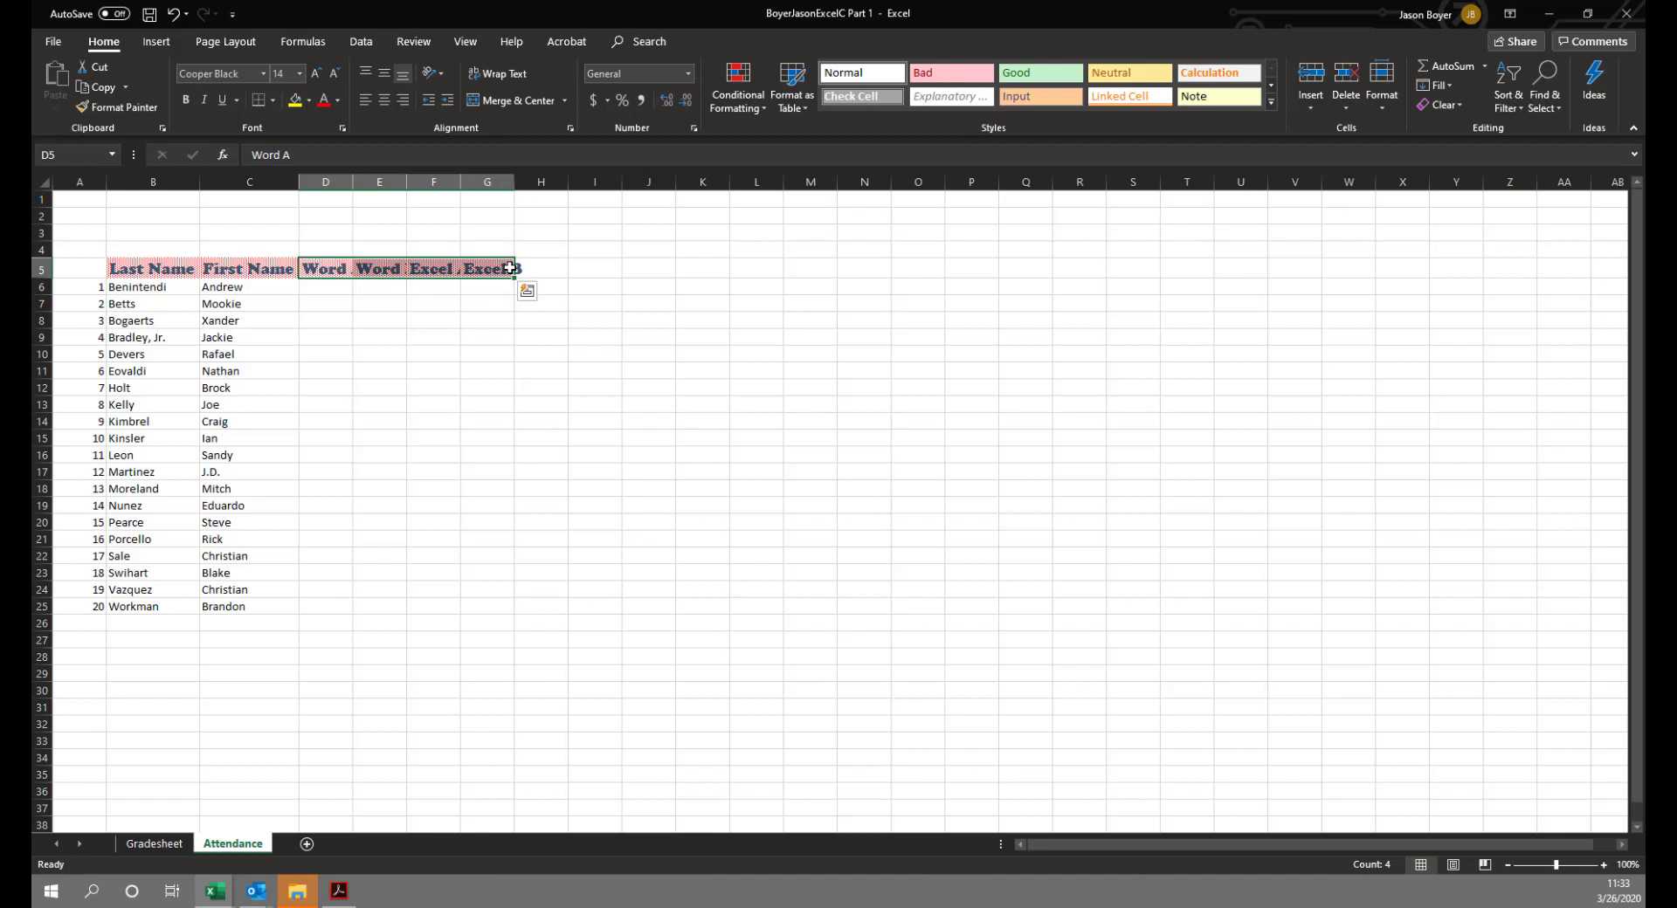
pyautogui.press('Delete')
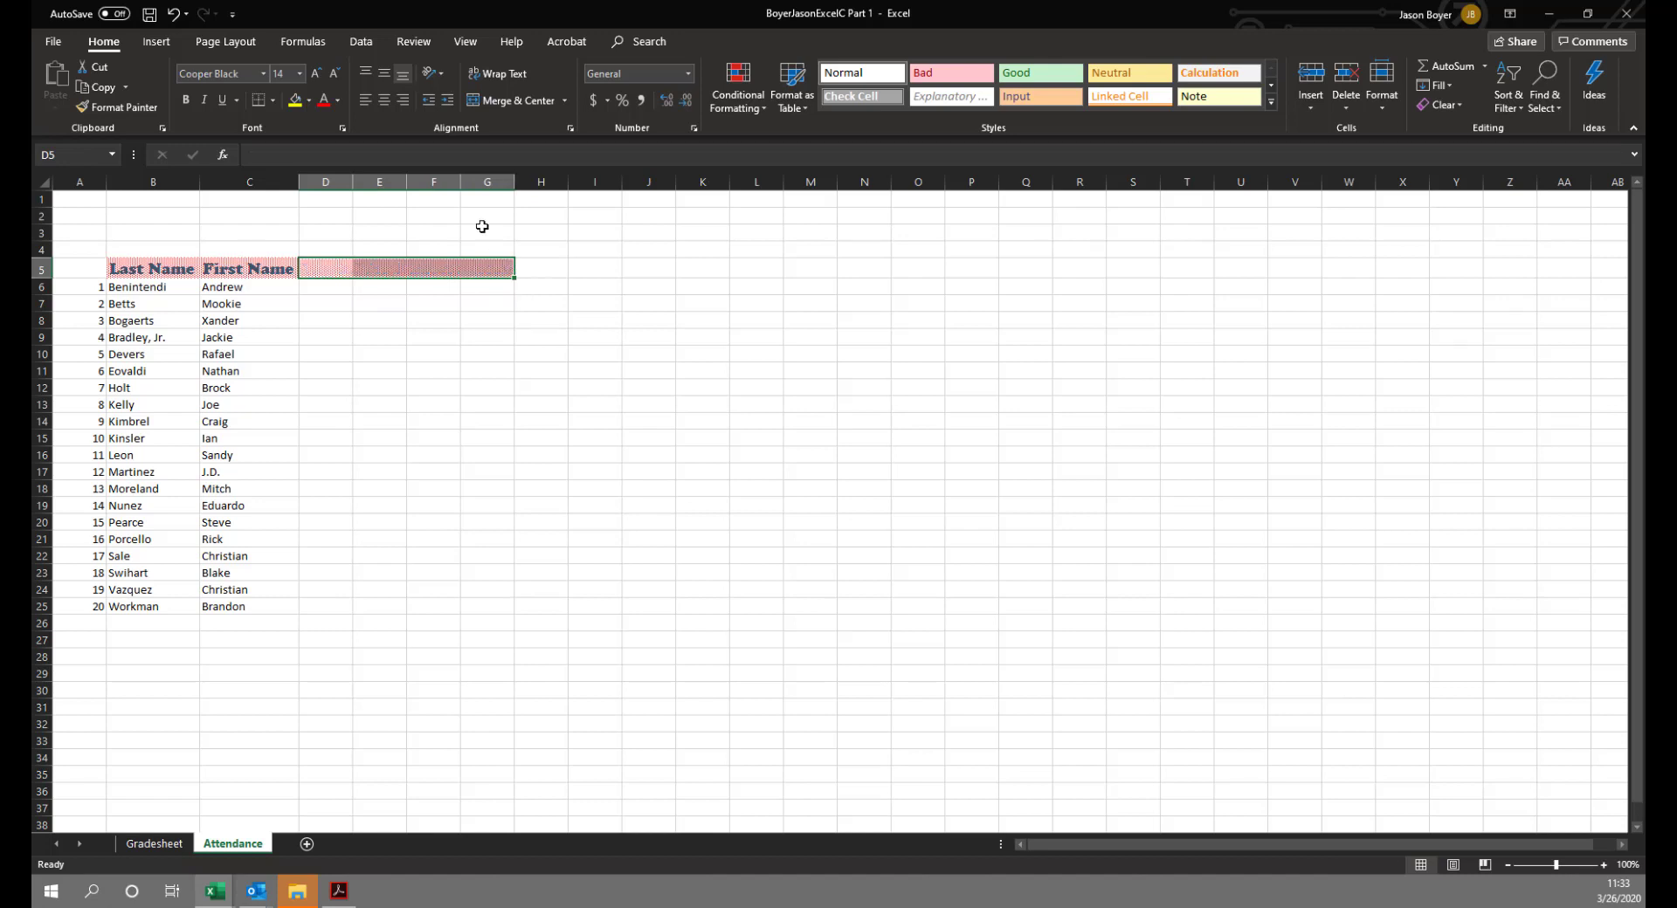
# Enter the date 3/23 as the first attendance heading in cell D5.
pyautogui.click(323, 270)
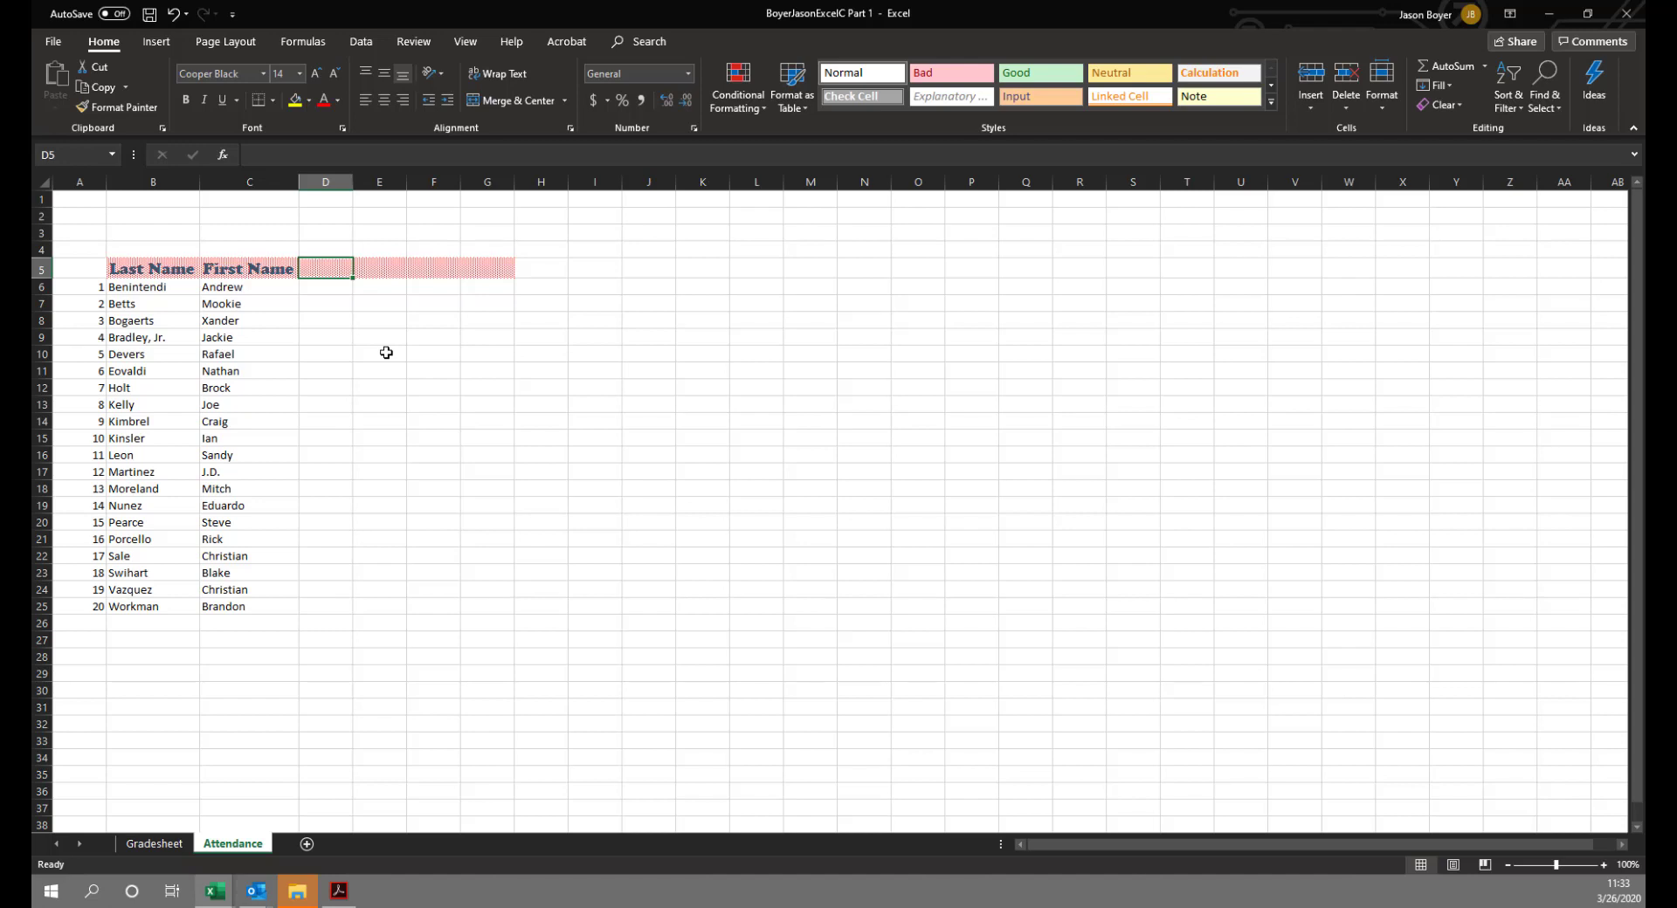
pyautogui.write('3/23')
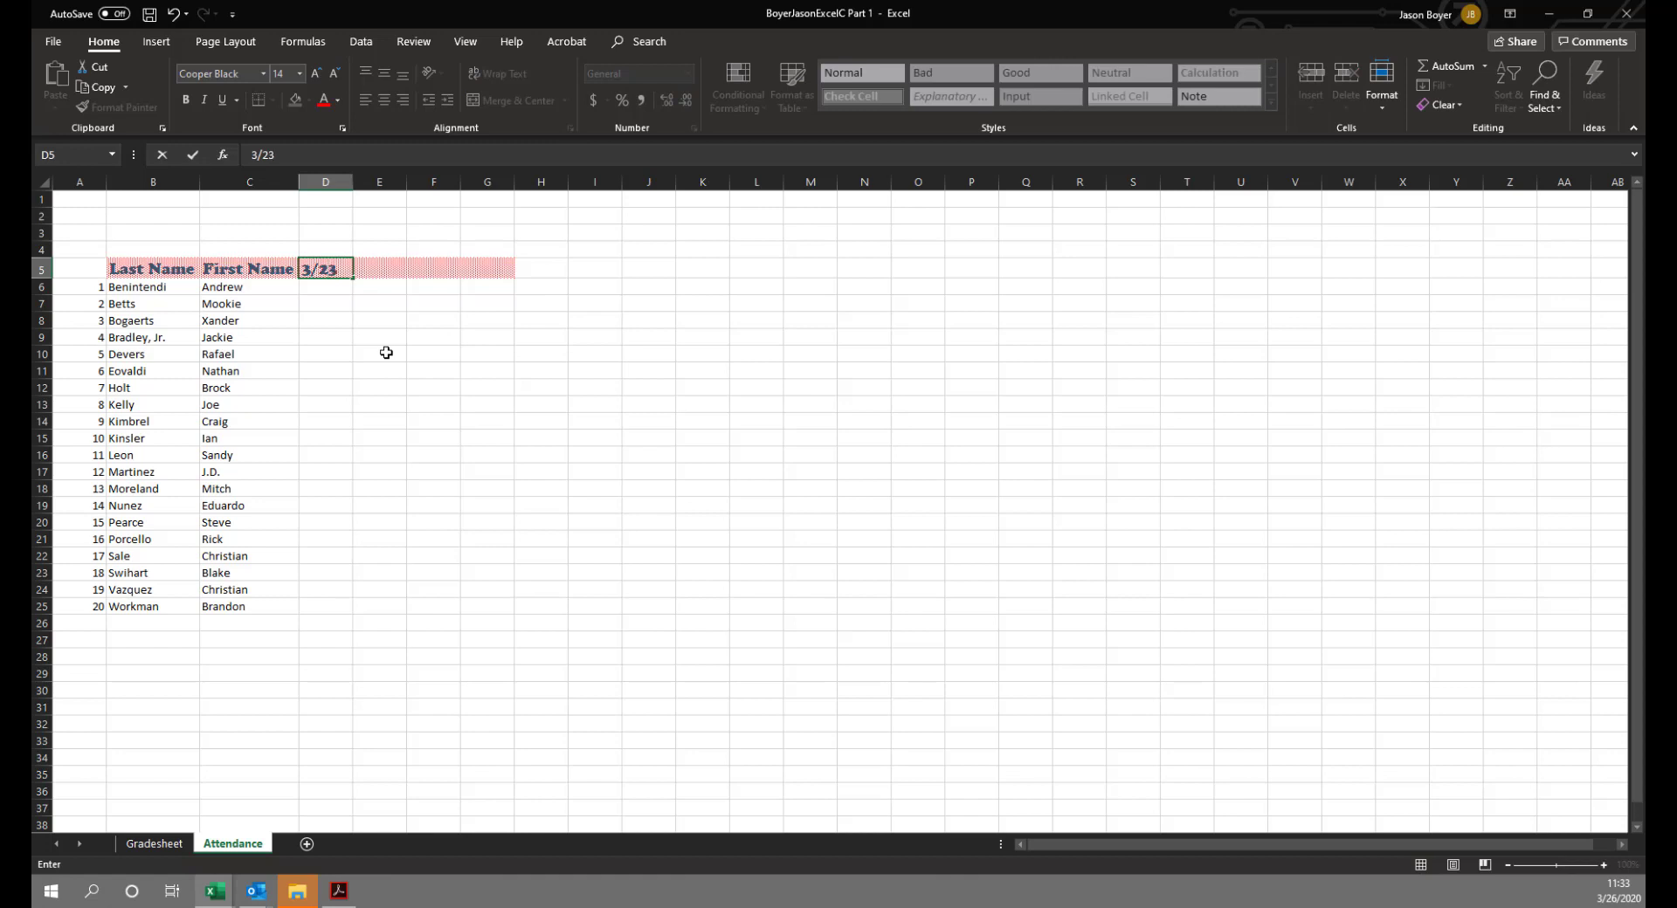
pyautogui.press('Tab')
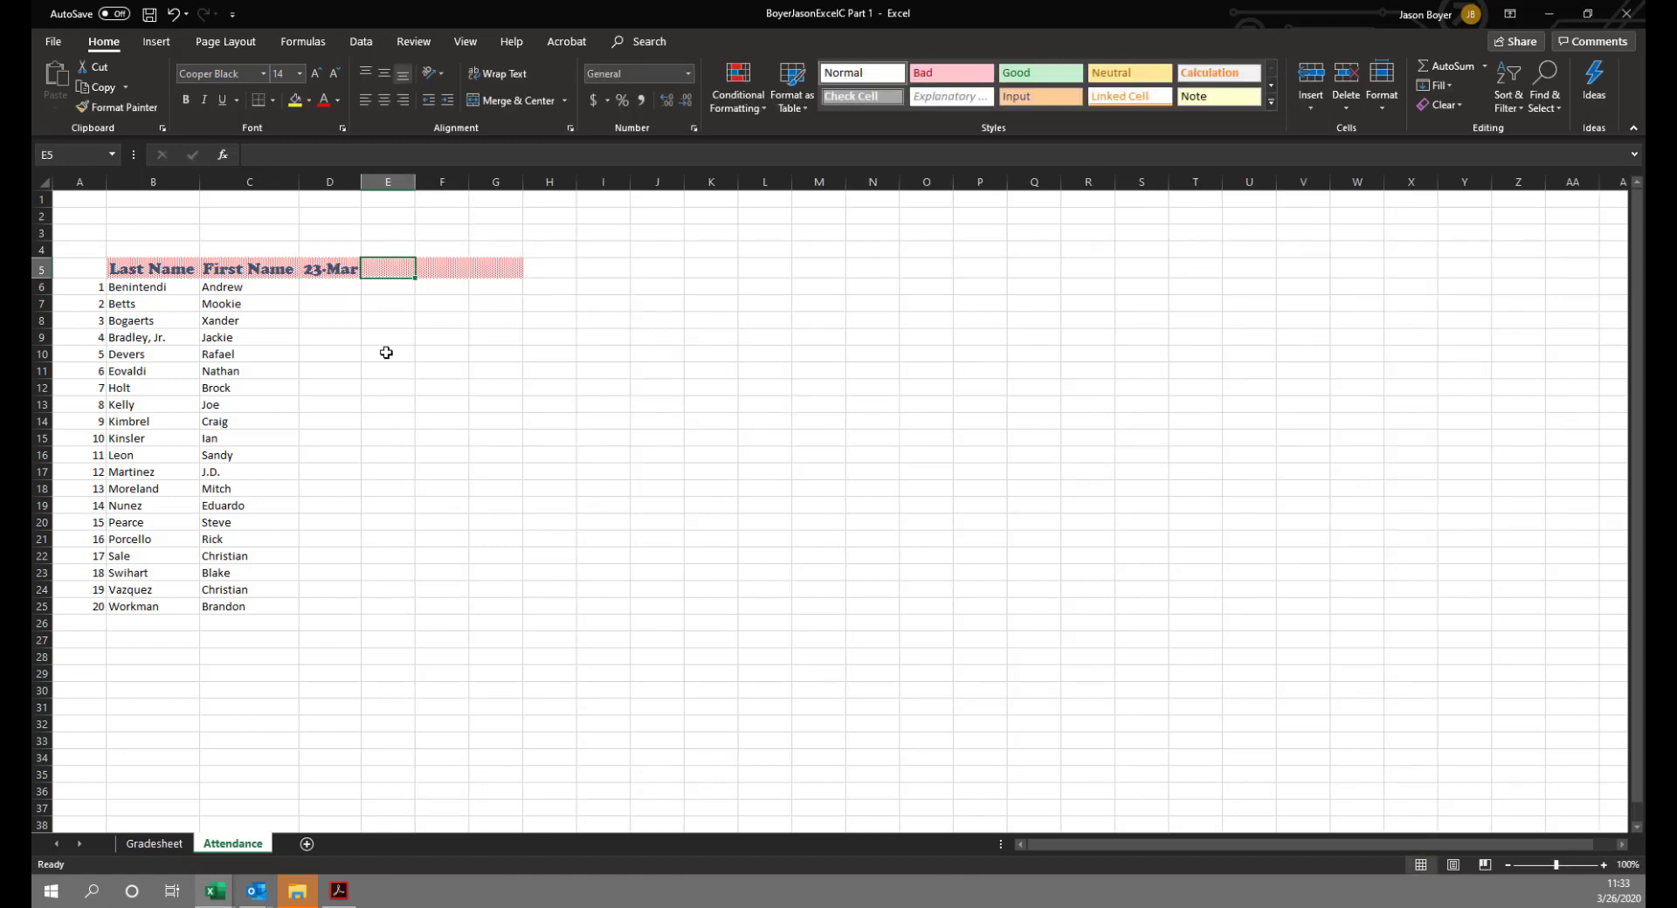
pyautogui.press('Left')
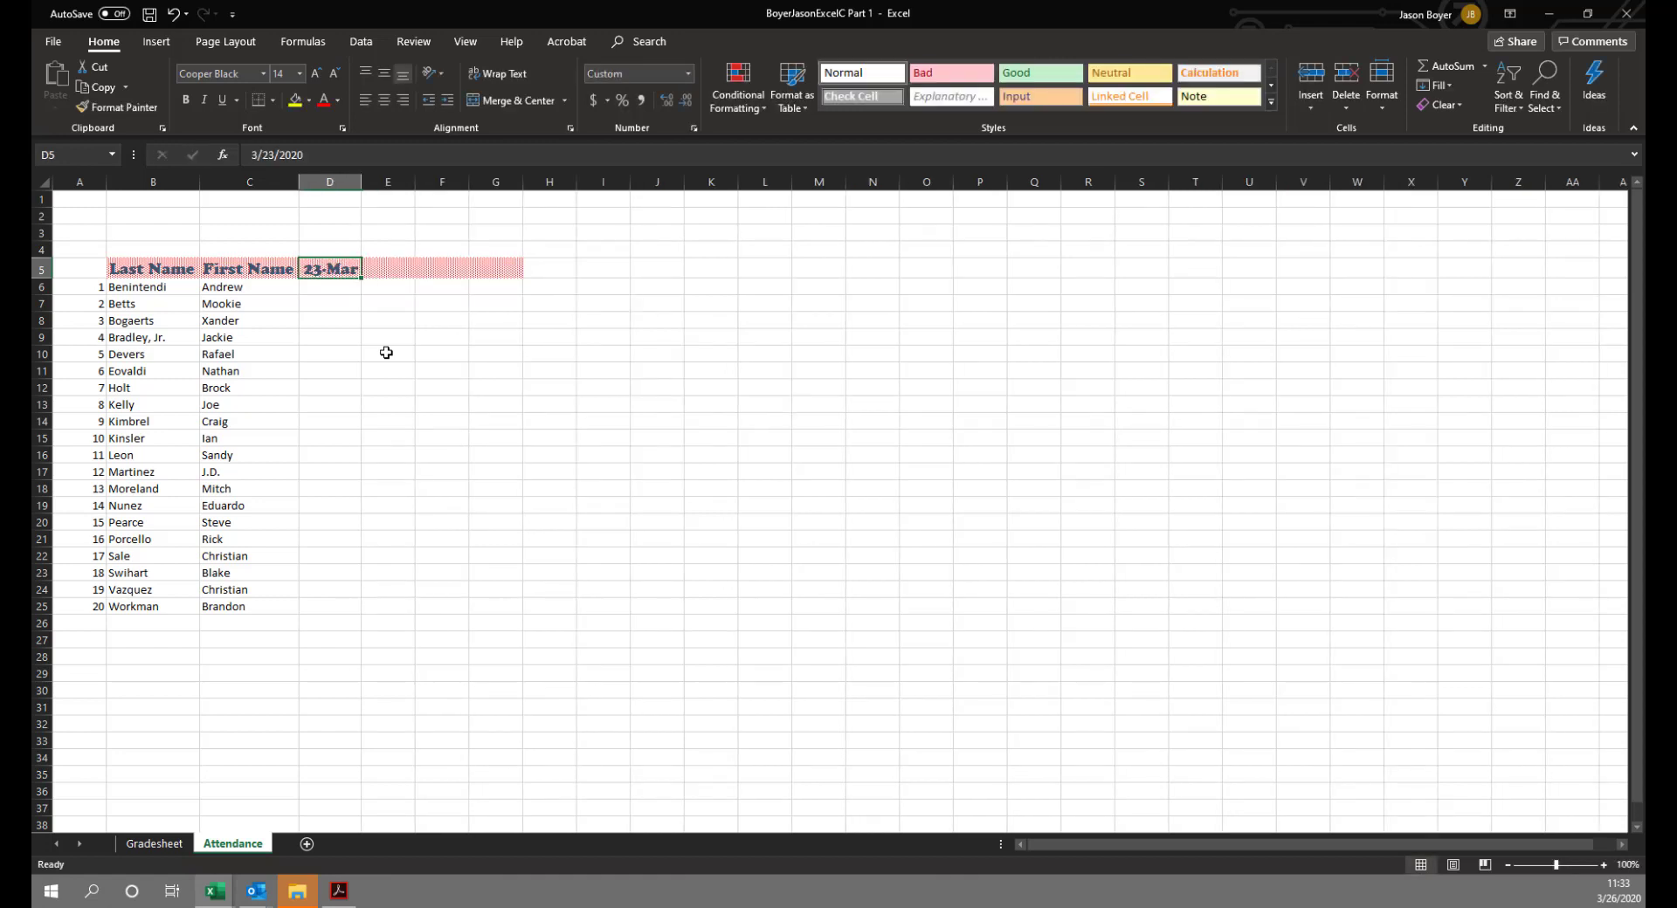
pyautogui.press('Right')
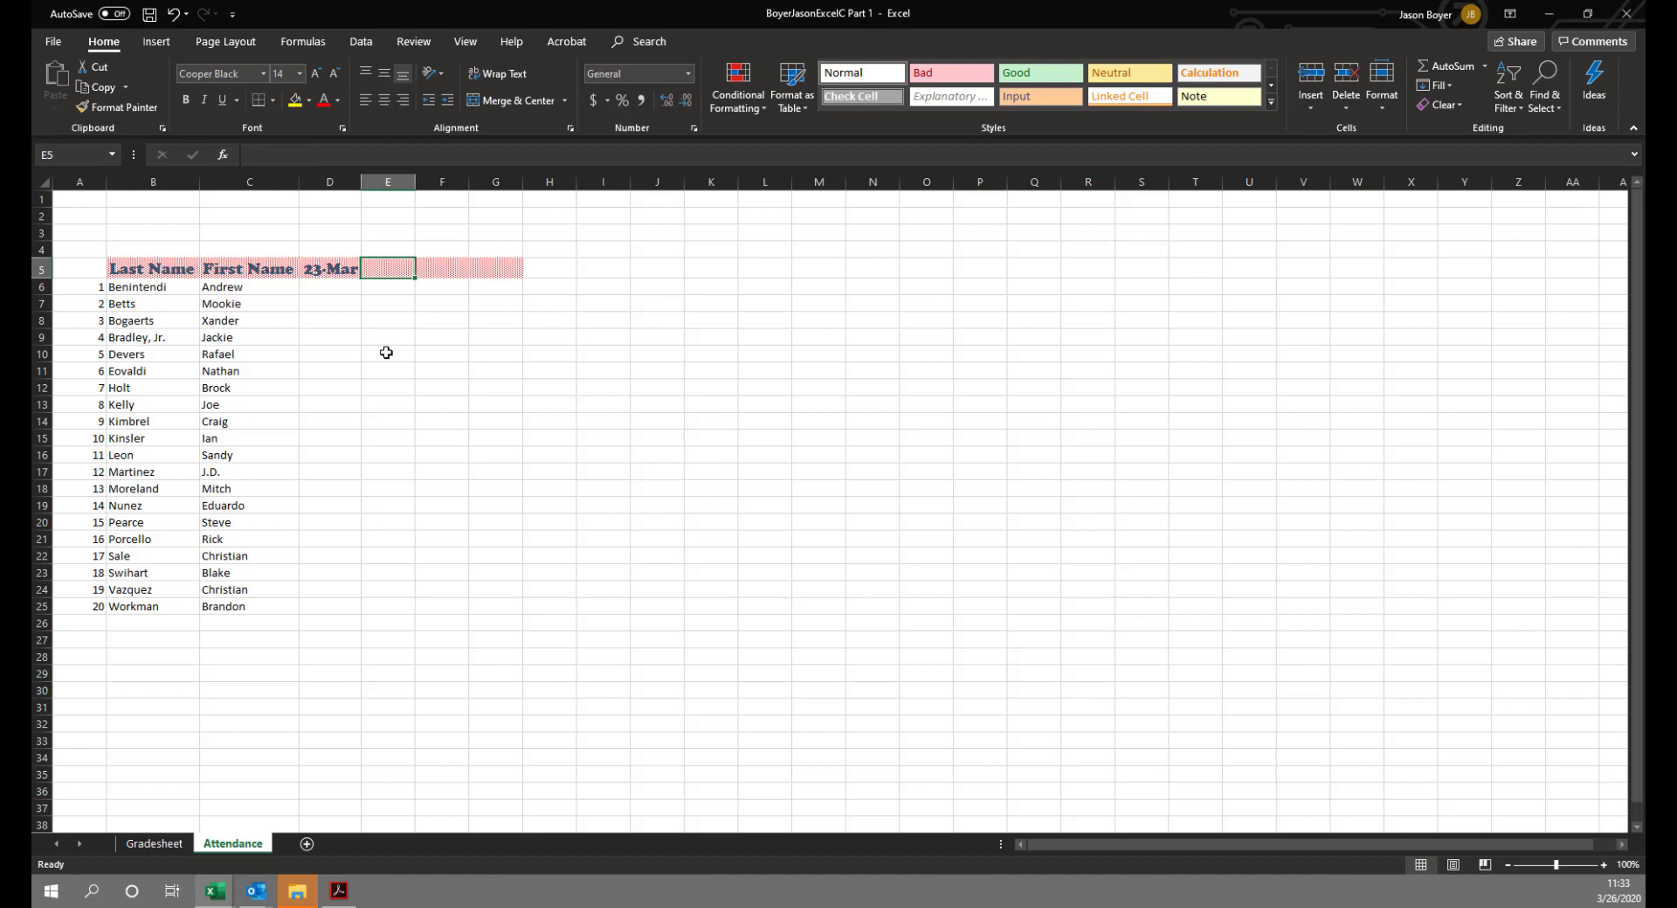
# Fill the date series from D5 across the heading row through G5.
pyautogui.write('3')
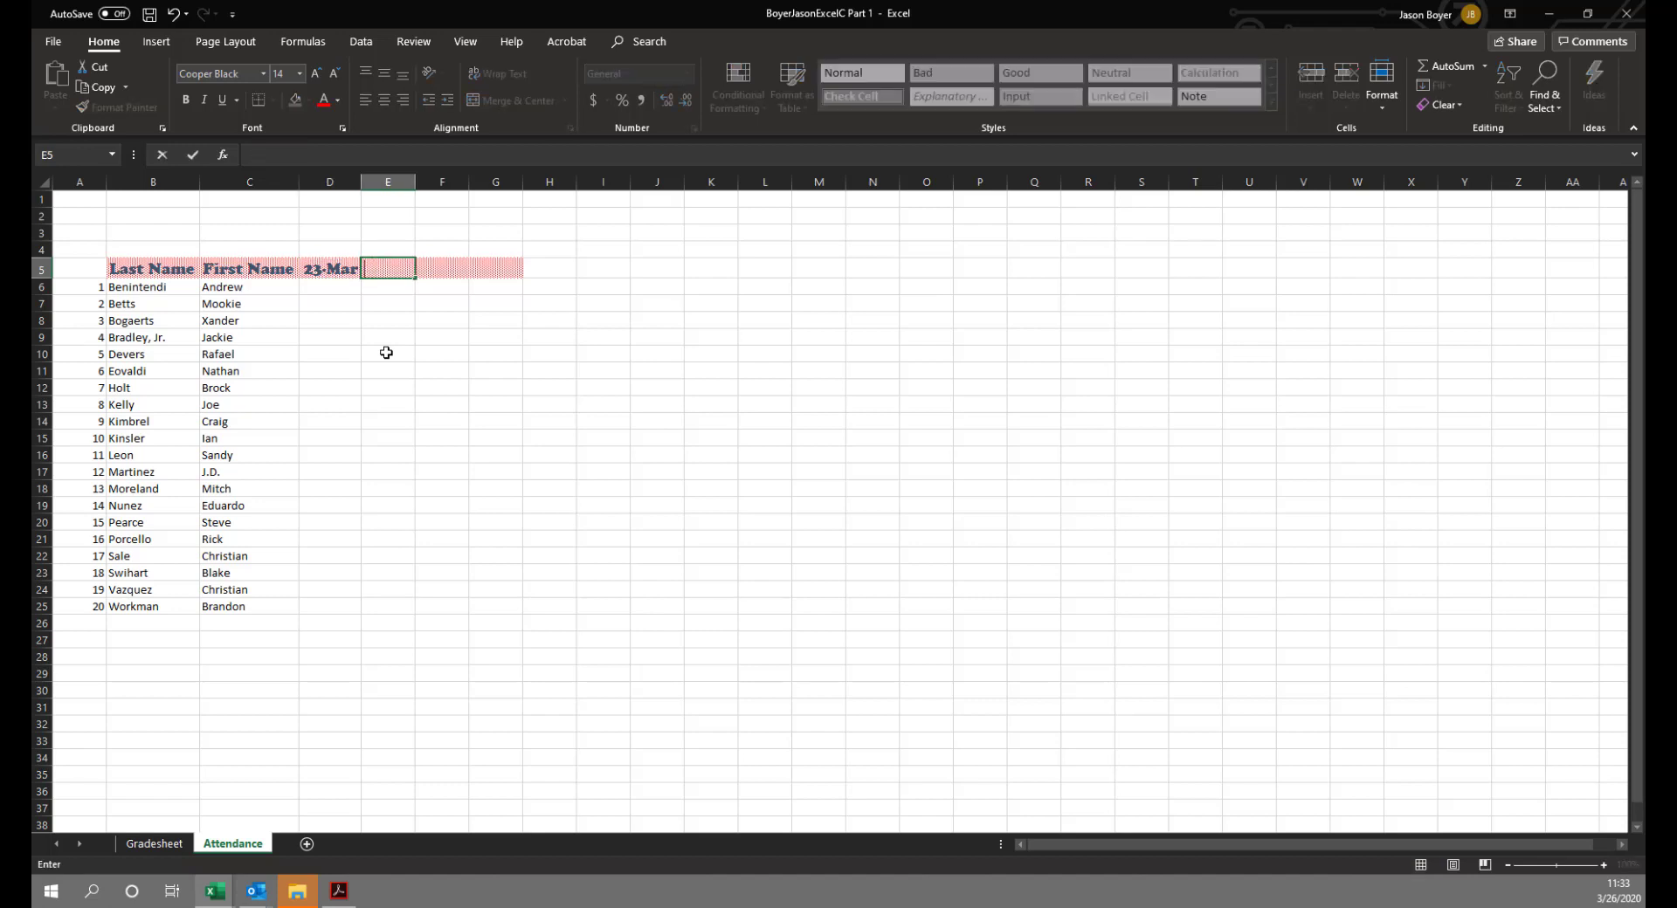
pyautogui.click(386, 352)
pyautogui.click(337, 268)
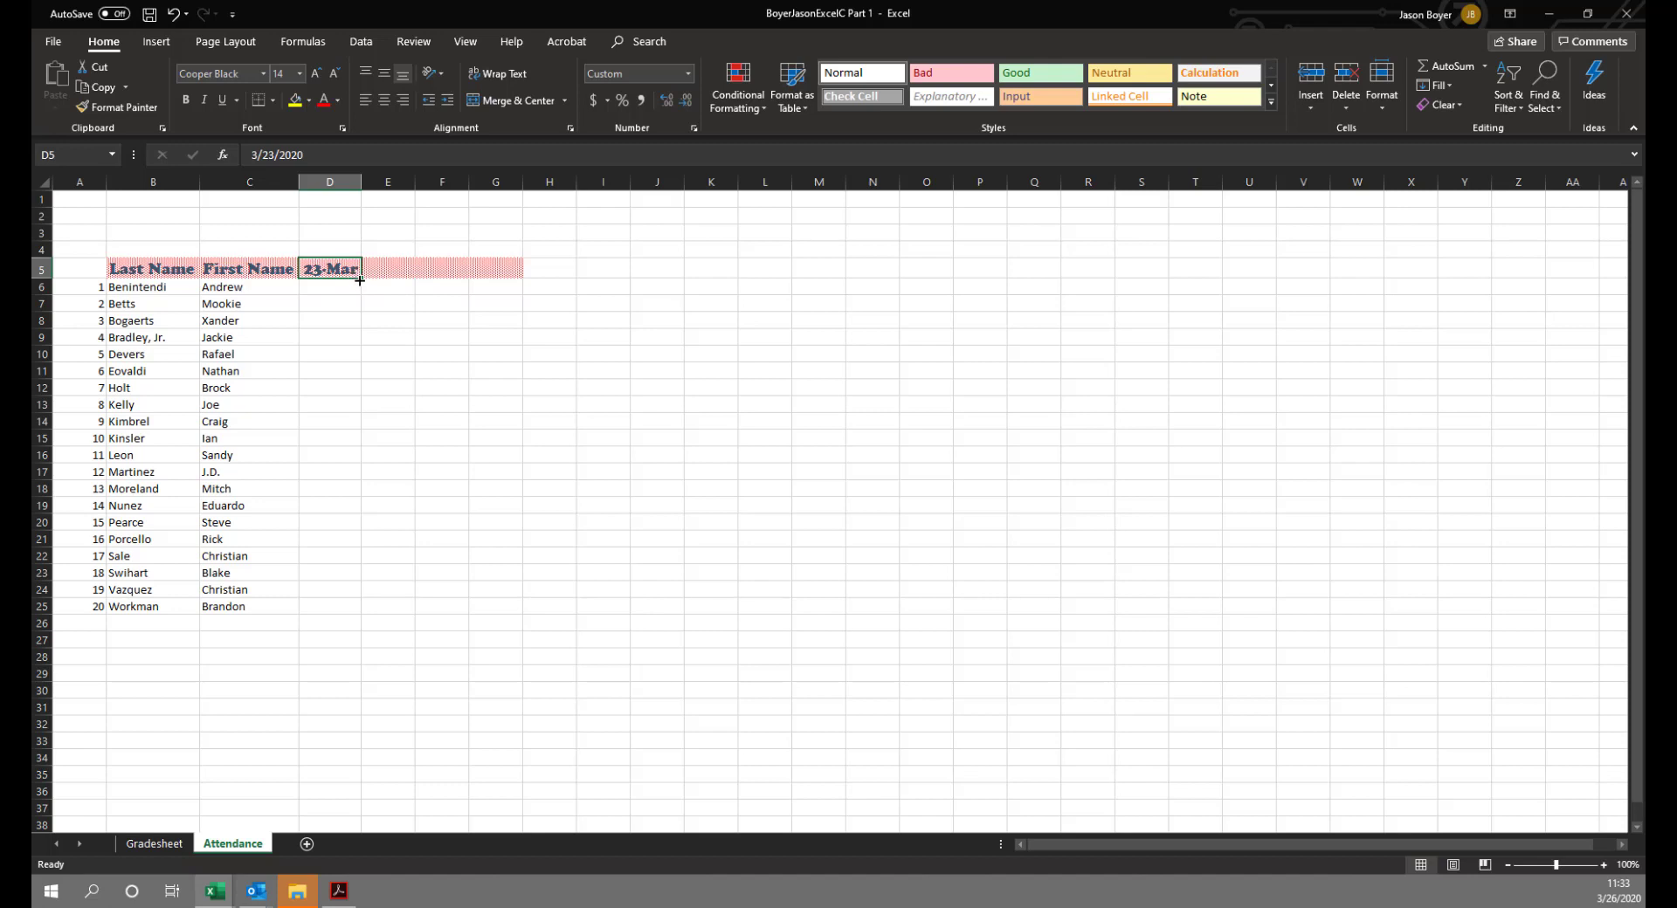
pyautogui.moveTo(360, 280); pyautogui.dragTo(507, 268)
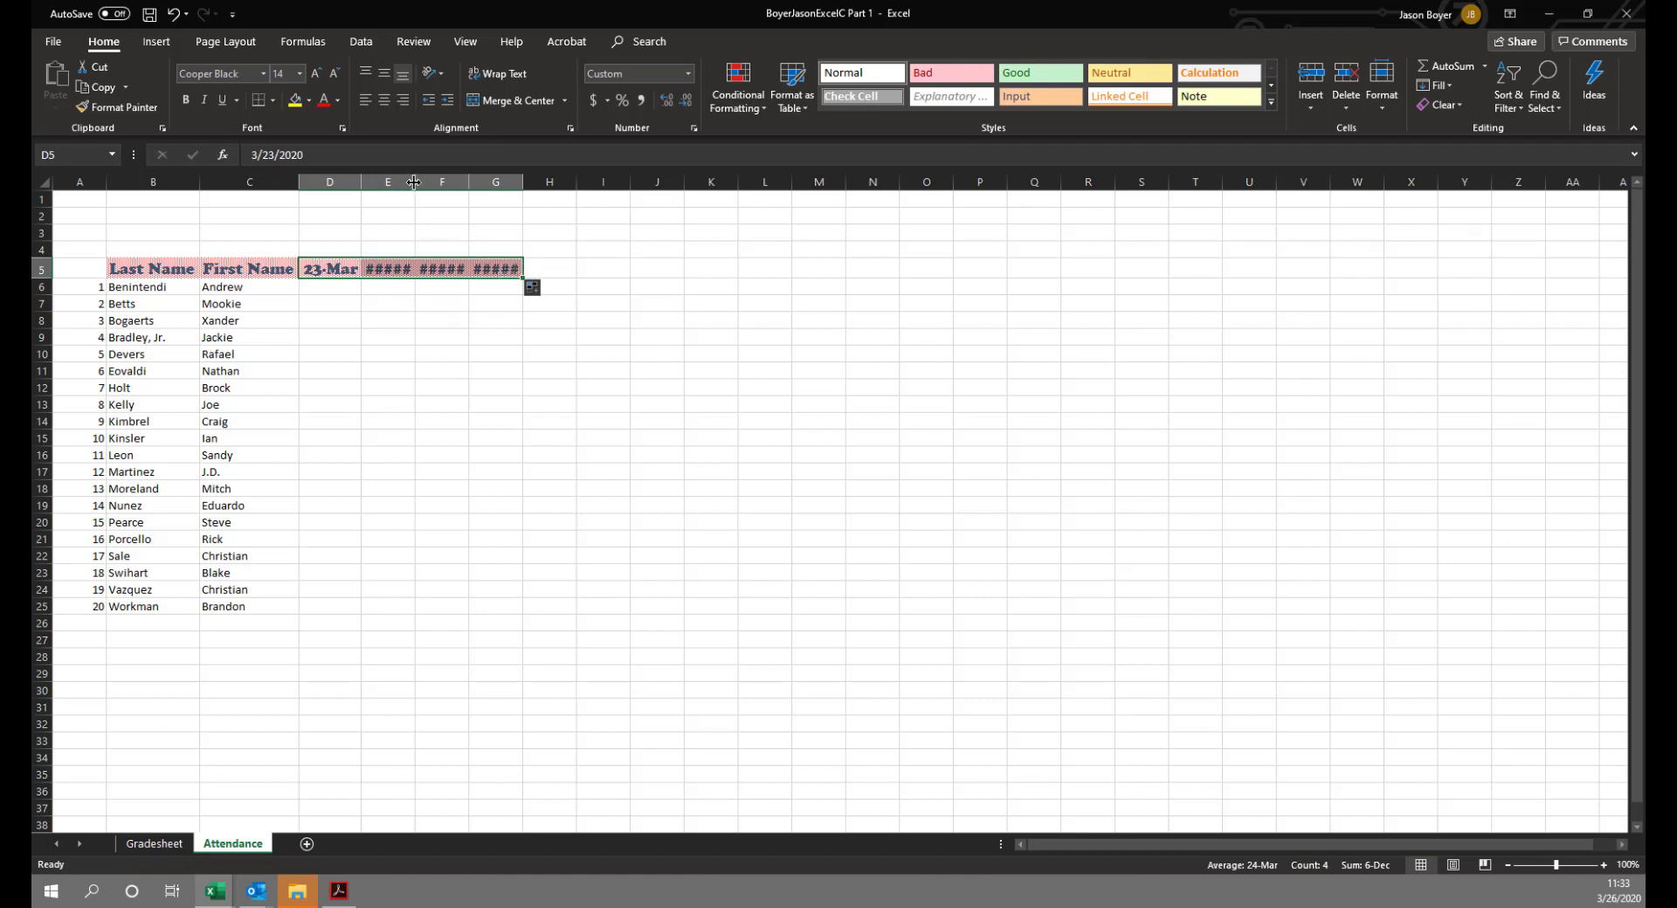
# Widen columns E, F and G so their date headings fit fully.
pyautogui.click(409, 399)
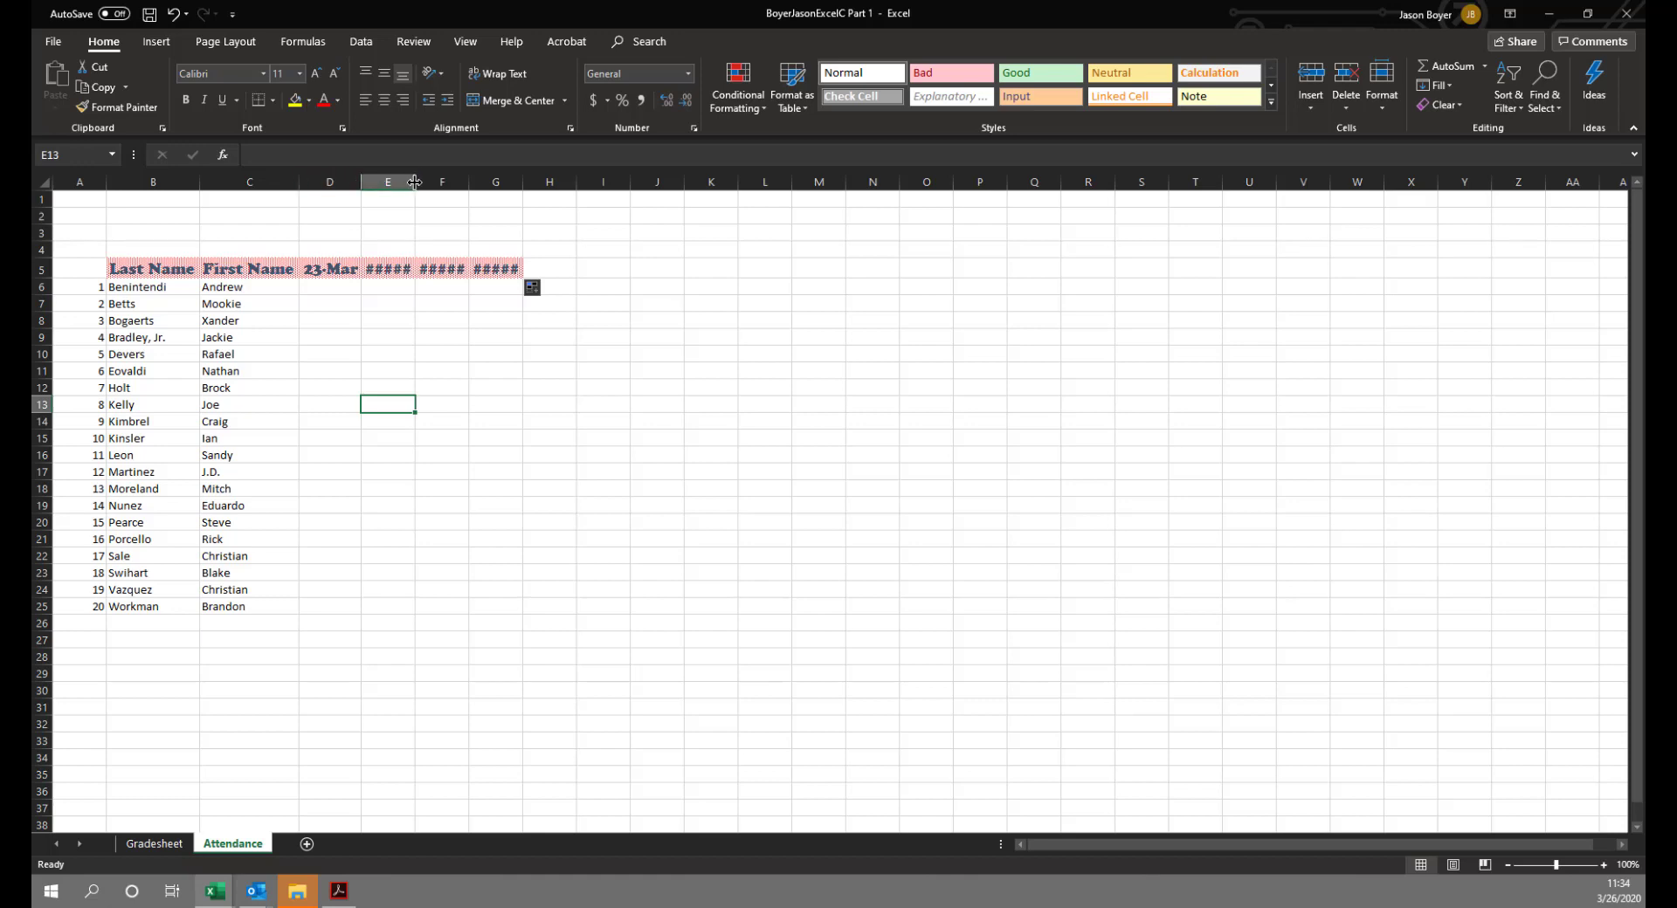
pyautogui.moveTo(414, 182); pyautogui.dragTo(515, 182)
pyautogui.click(470, 183)
pyautogui.doubleClick(530, 182)
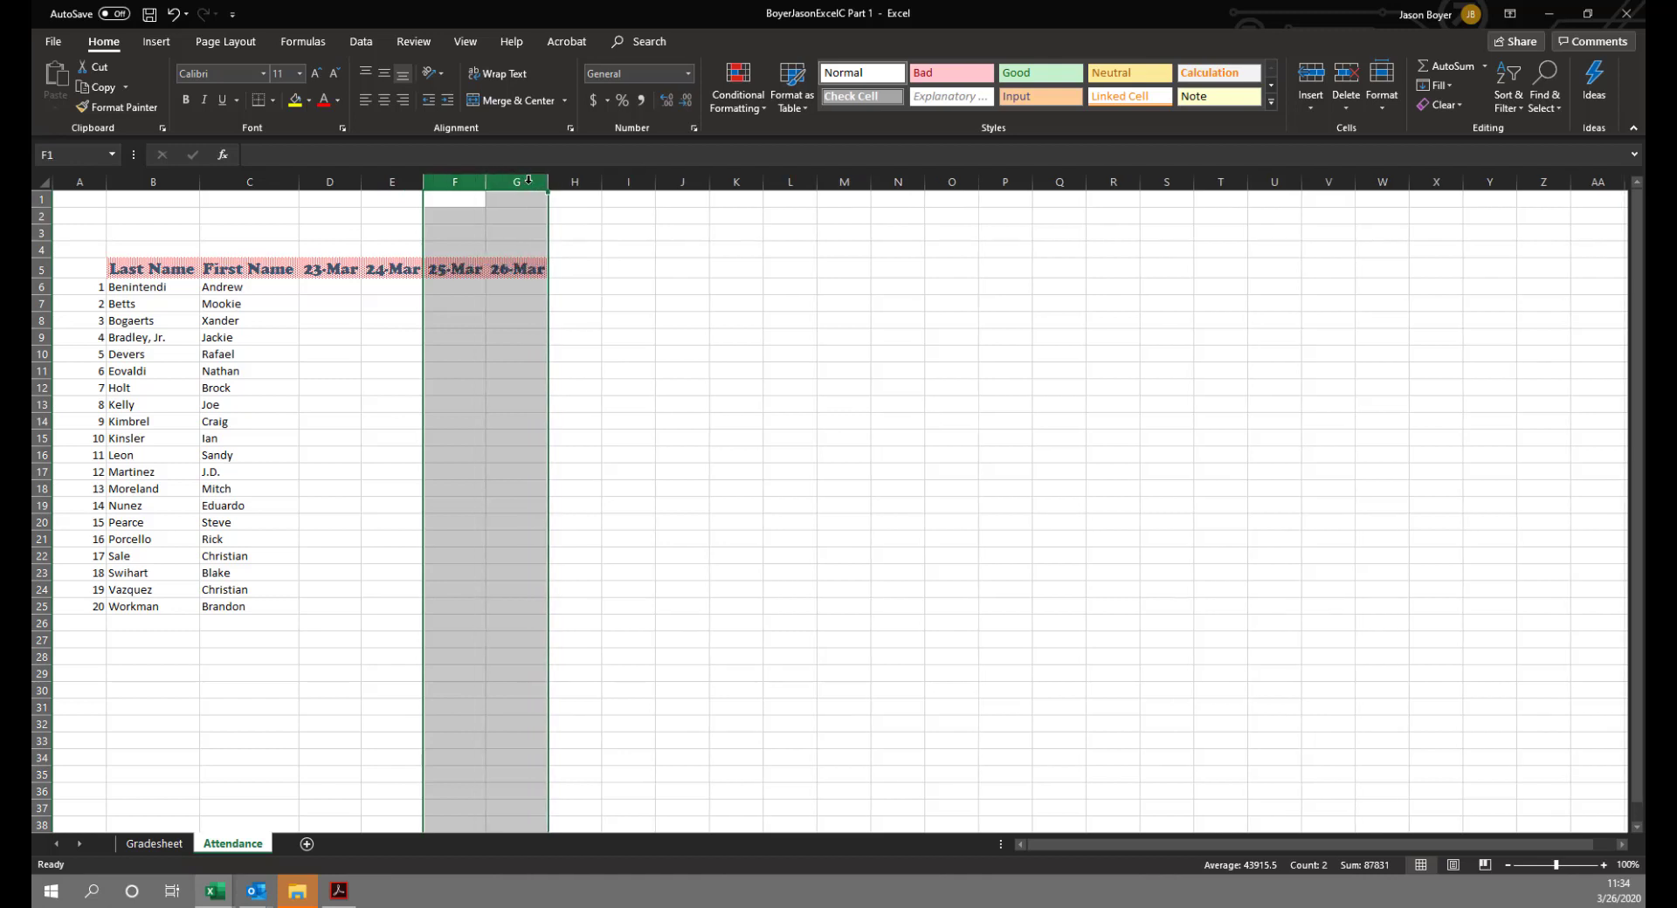
pyautogui.click(493, 318)
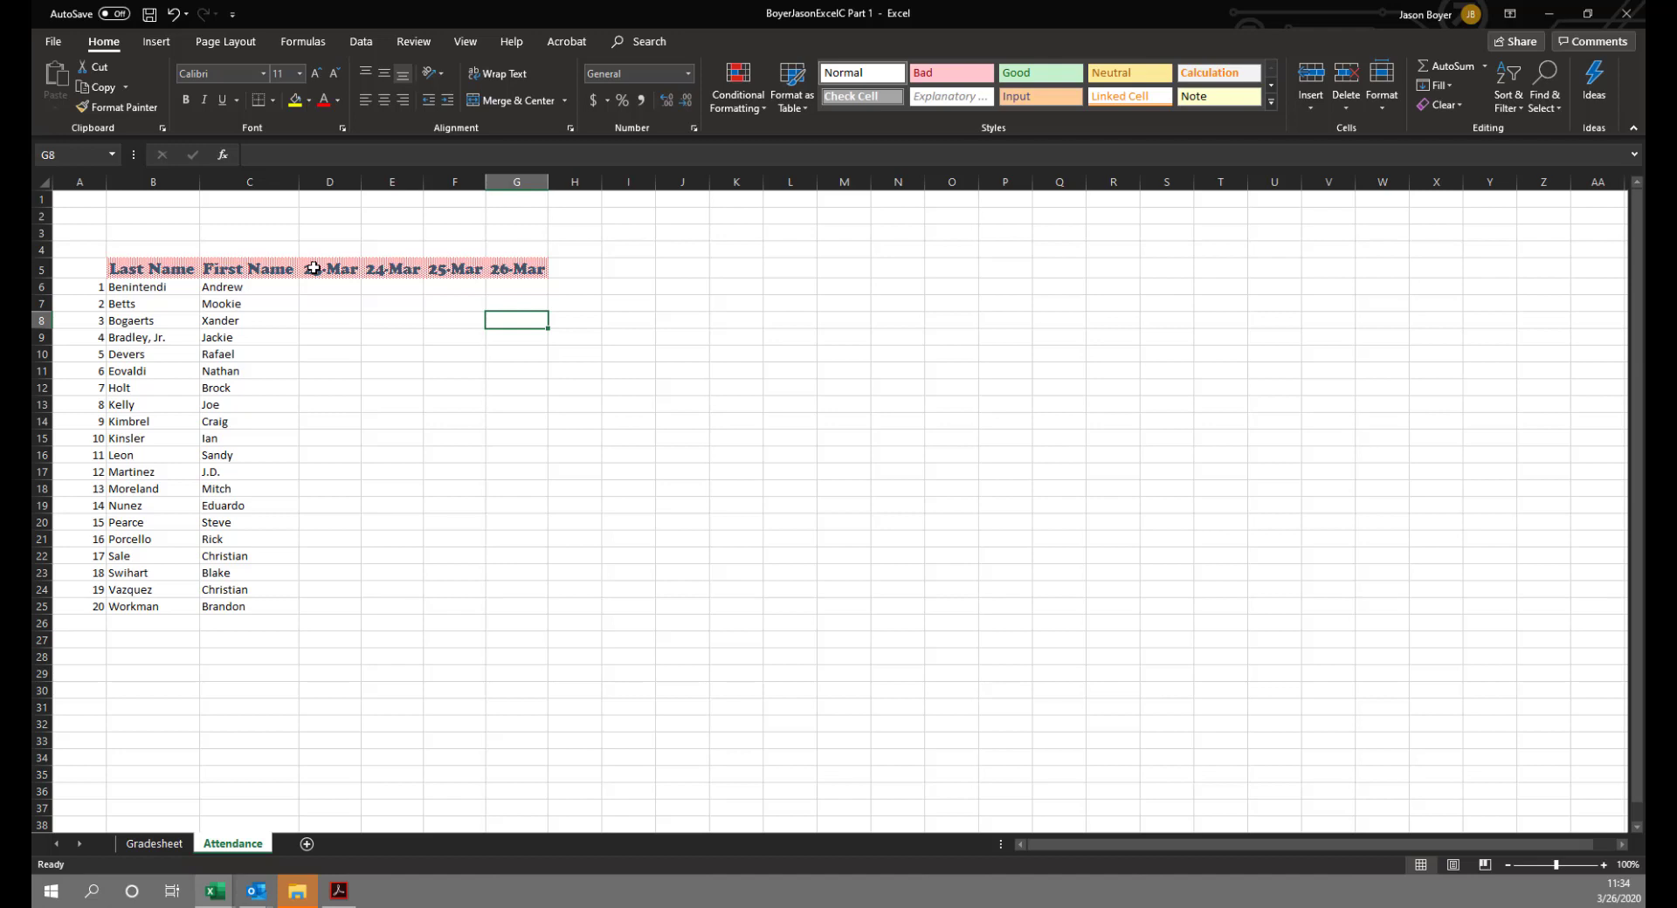
# Format the date headings in D5:G5 with the Date category's 3/14 type, showing only month and day numbers.
pyautogui.moveTo(314, 268); pyautogui.dragTo(528, 270)
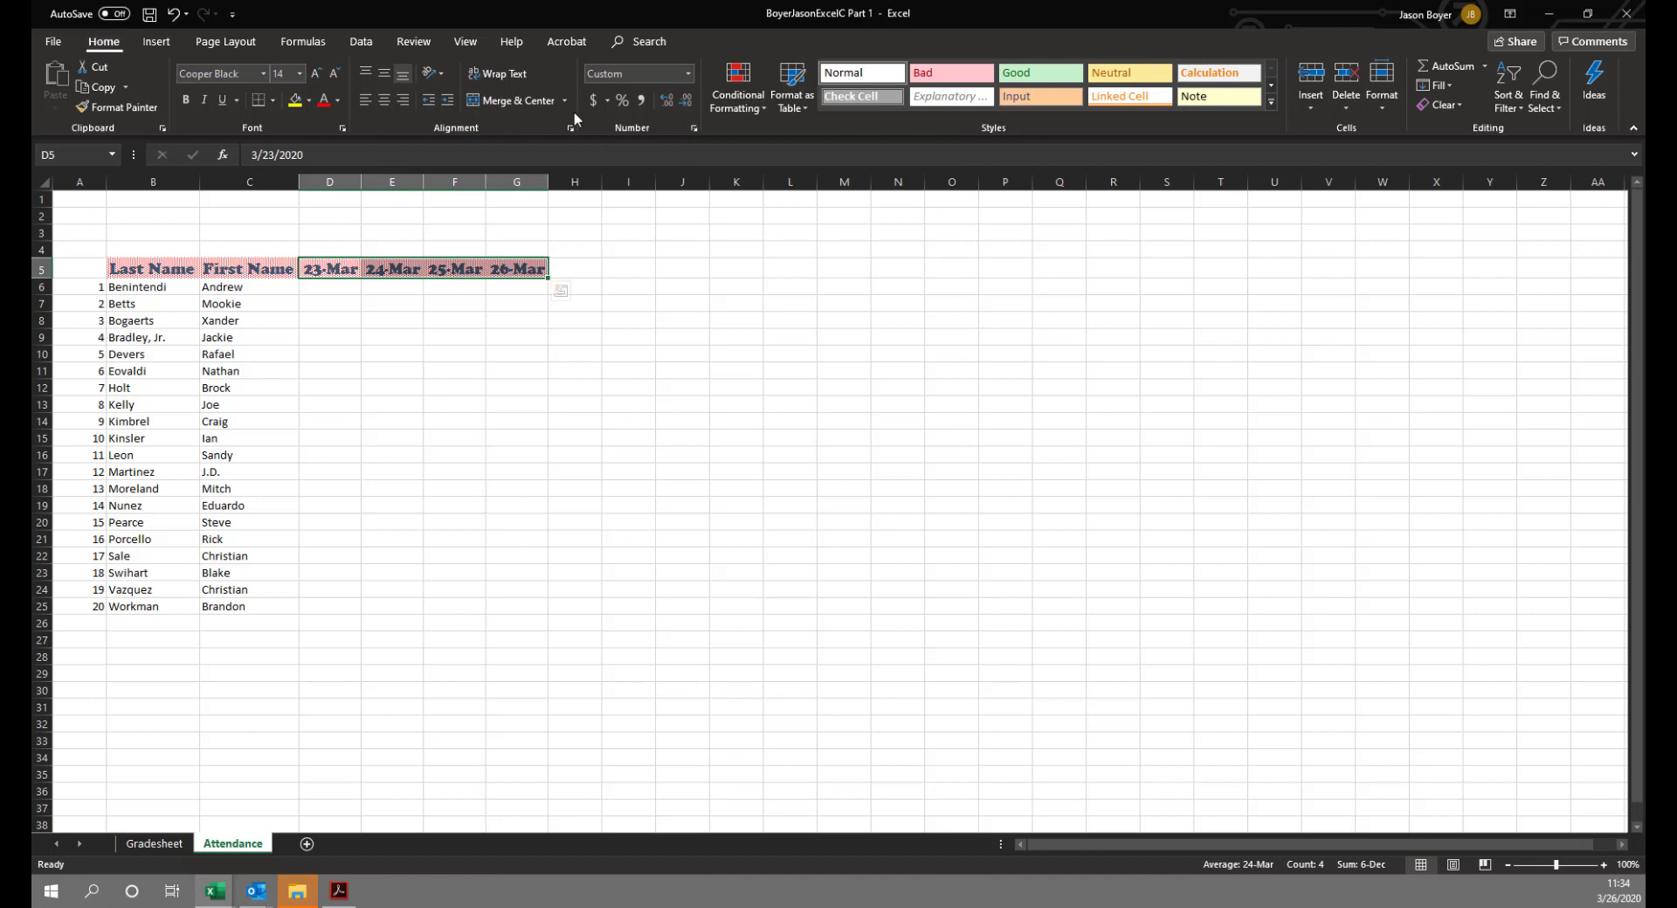
pyautogui.click(694, 128)
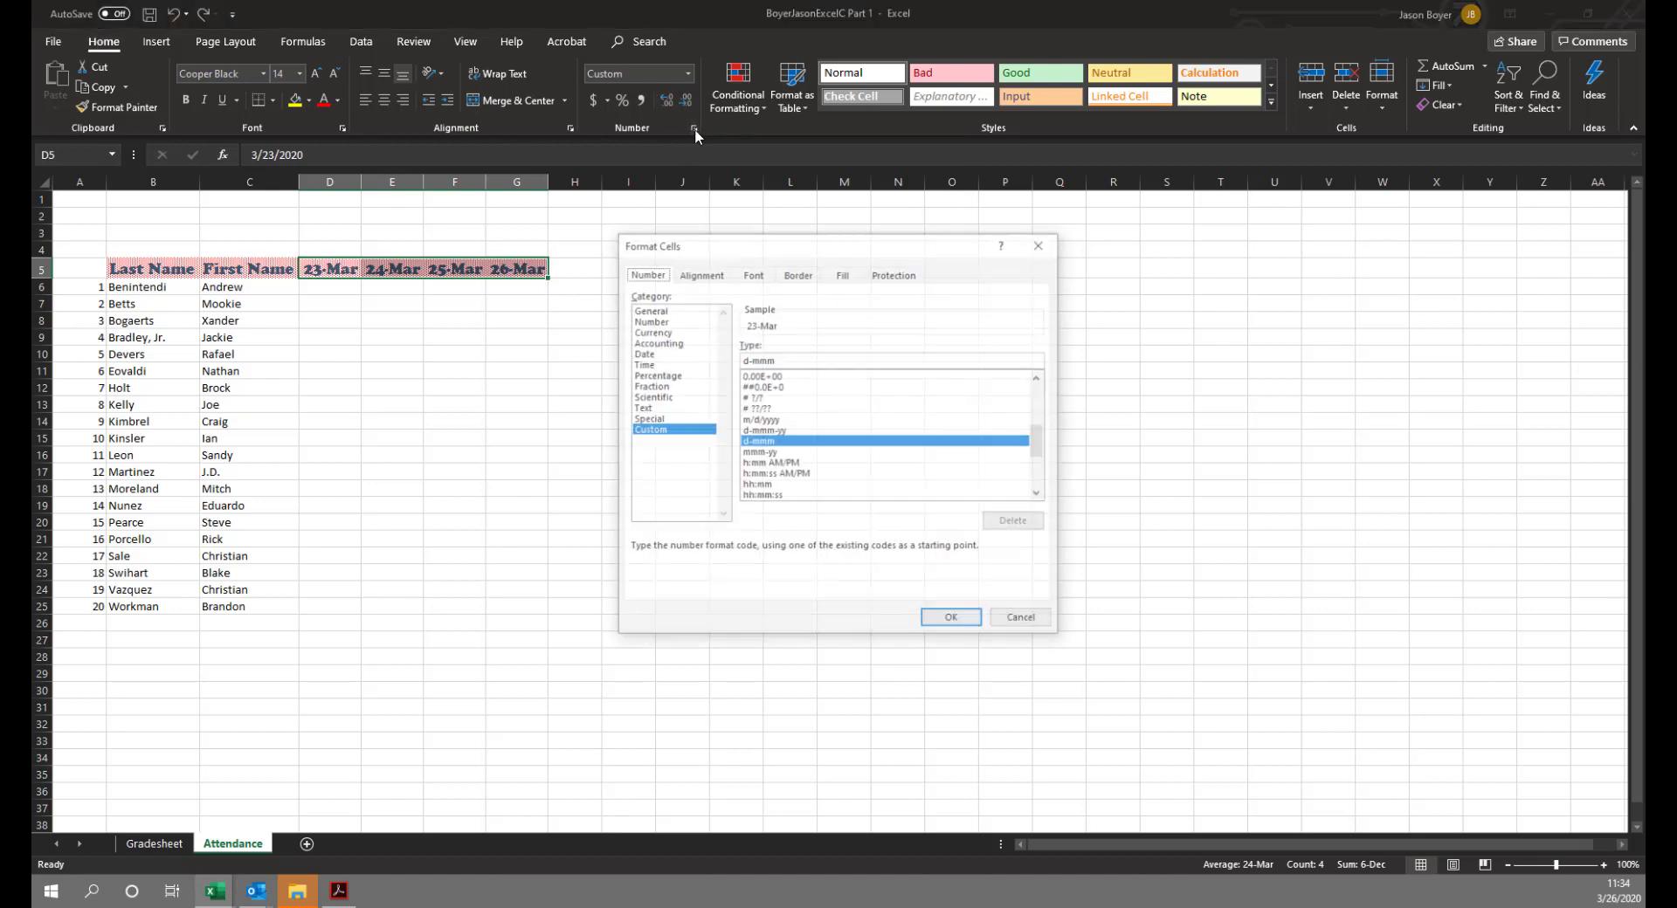
pyautogui.click(644, 353)
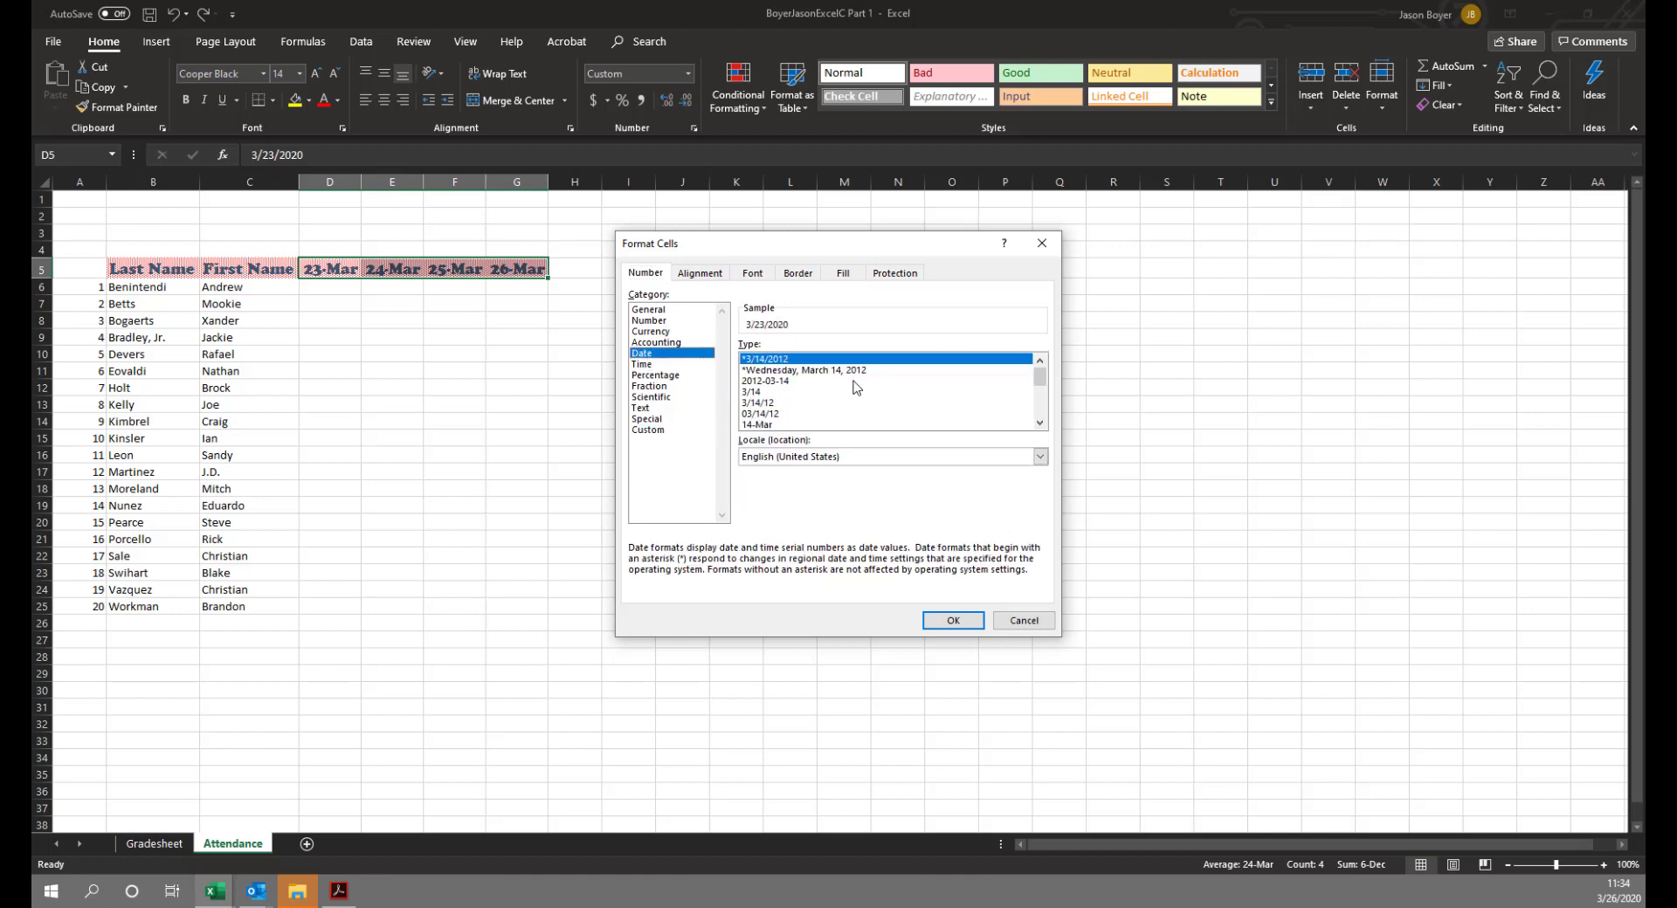
pyautogui.click(1043, 425)
pyautogui.click(1044, 425)
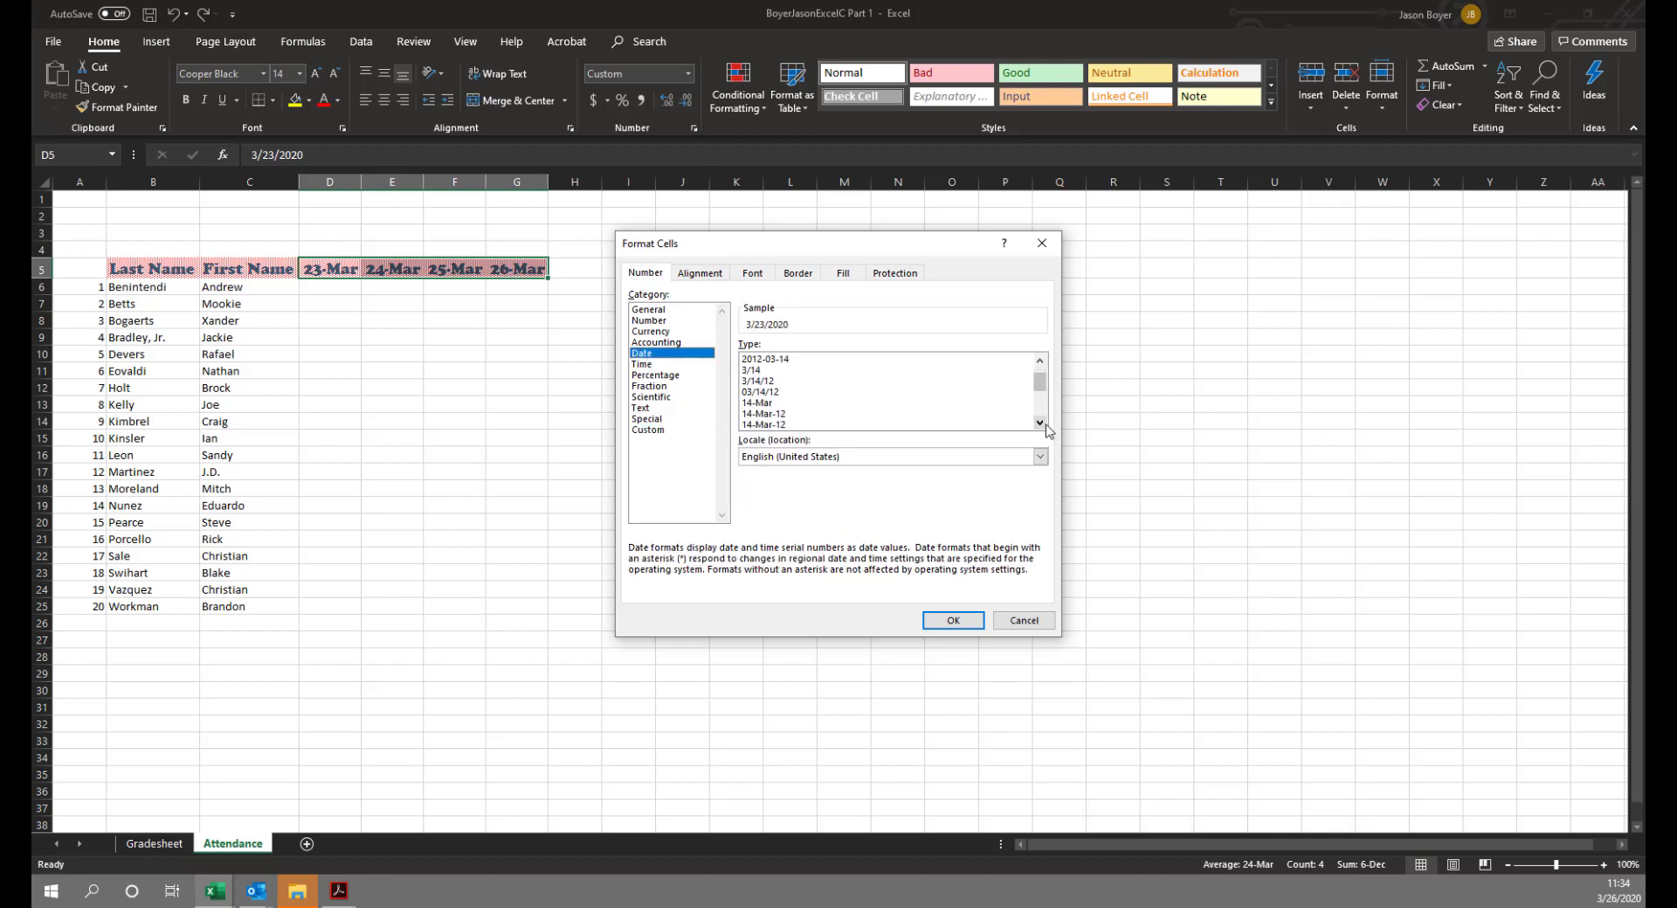
pyautogui.click(1044, 424)
pyautogui.click(1045, 424)
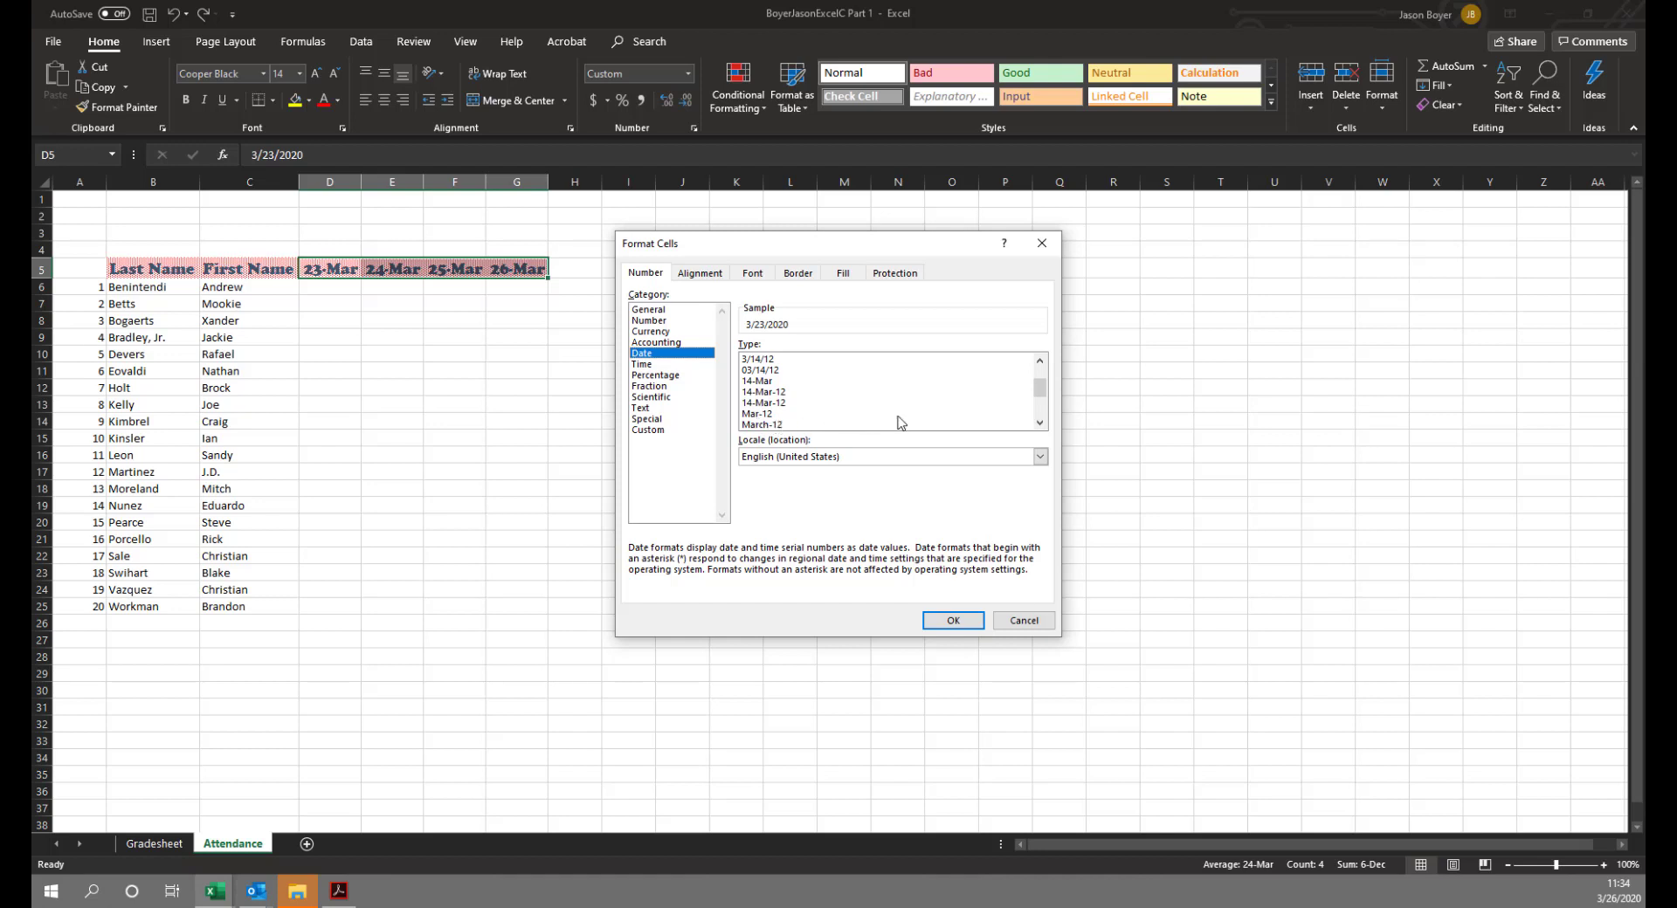
pyautogui.click(1039, 423)
pyautogui.click(1039, 422)
pyautogui.click(1039, 422)
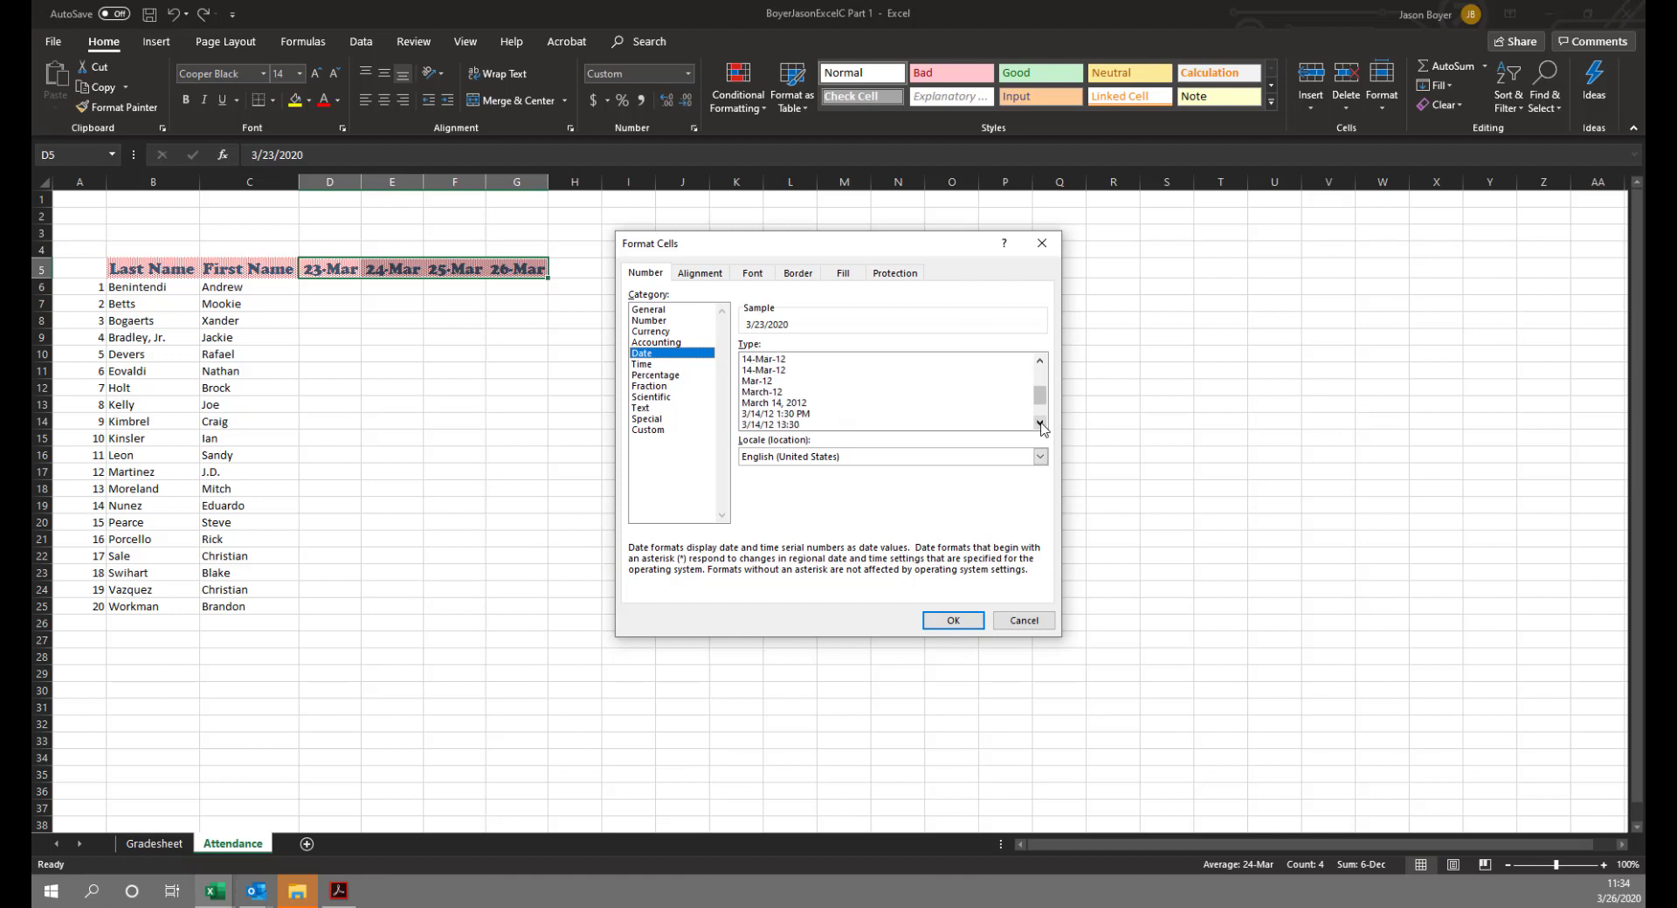
pyautogui.click(1039, 423)
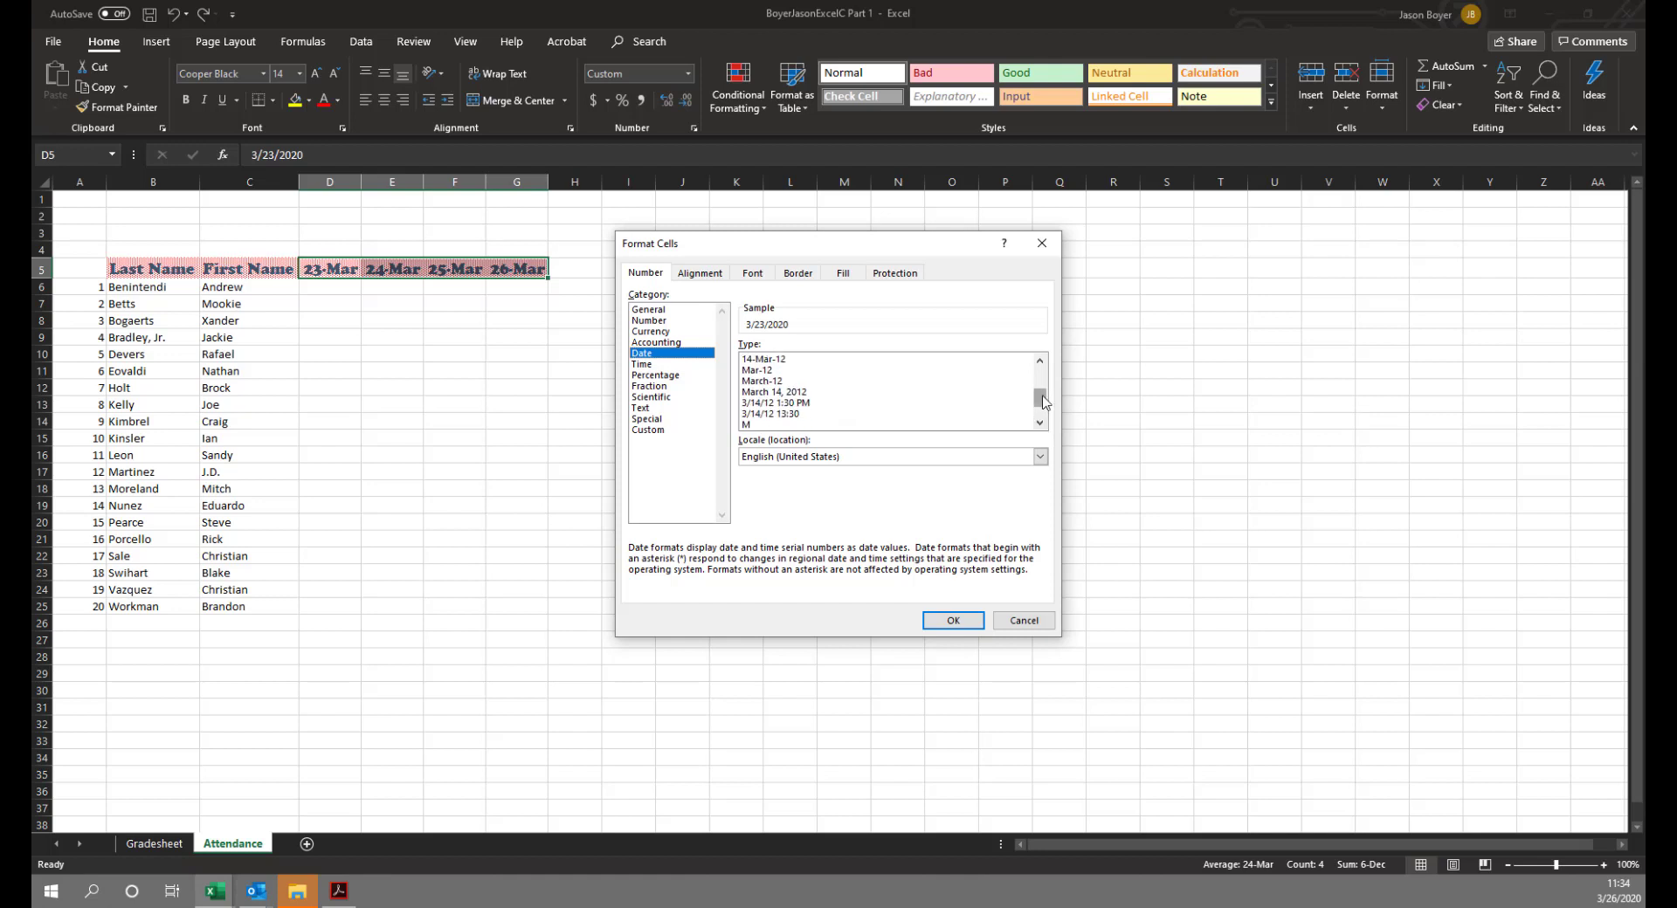
pyautogui.moveTo(1039, 398); pyautogui.dragTo(1044, 384)
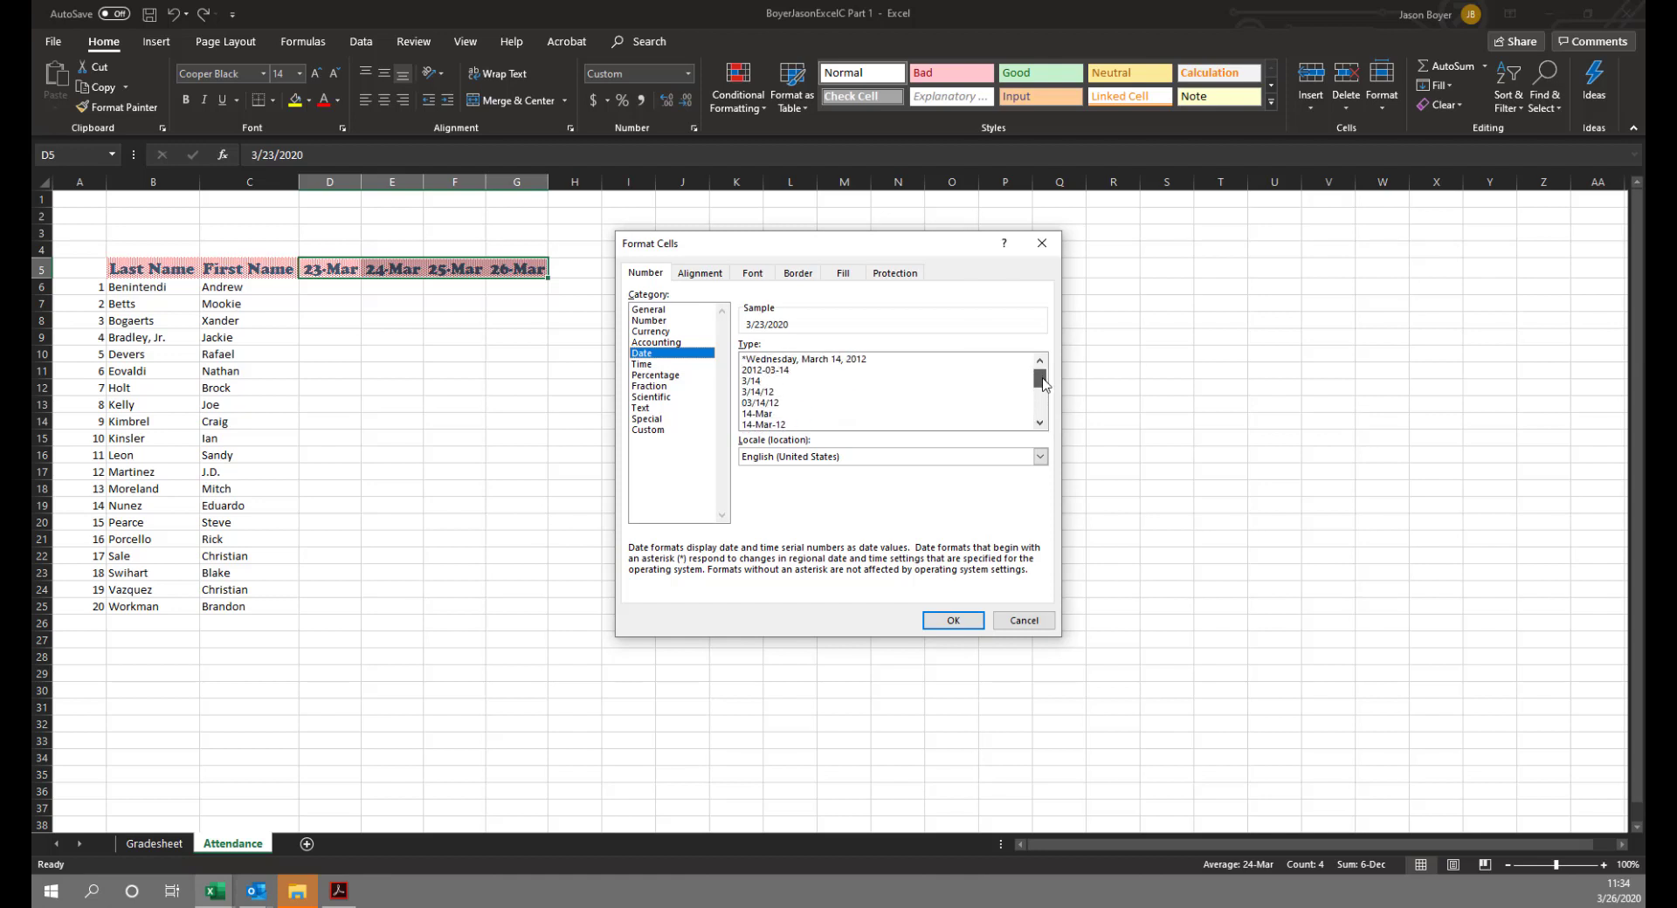
pyautogui.click(749, 382)
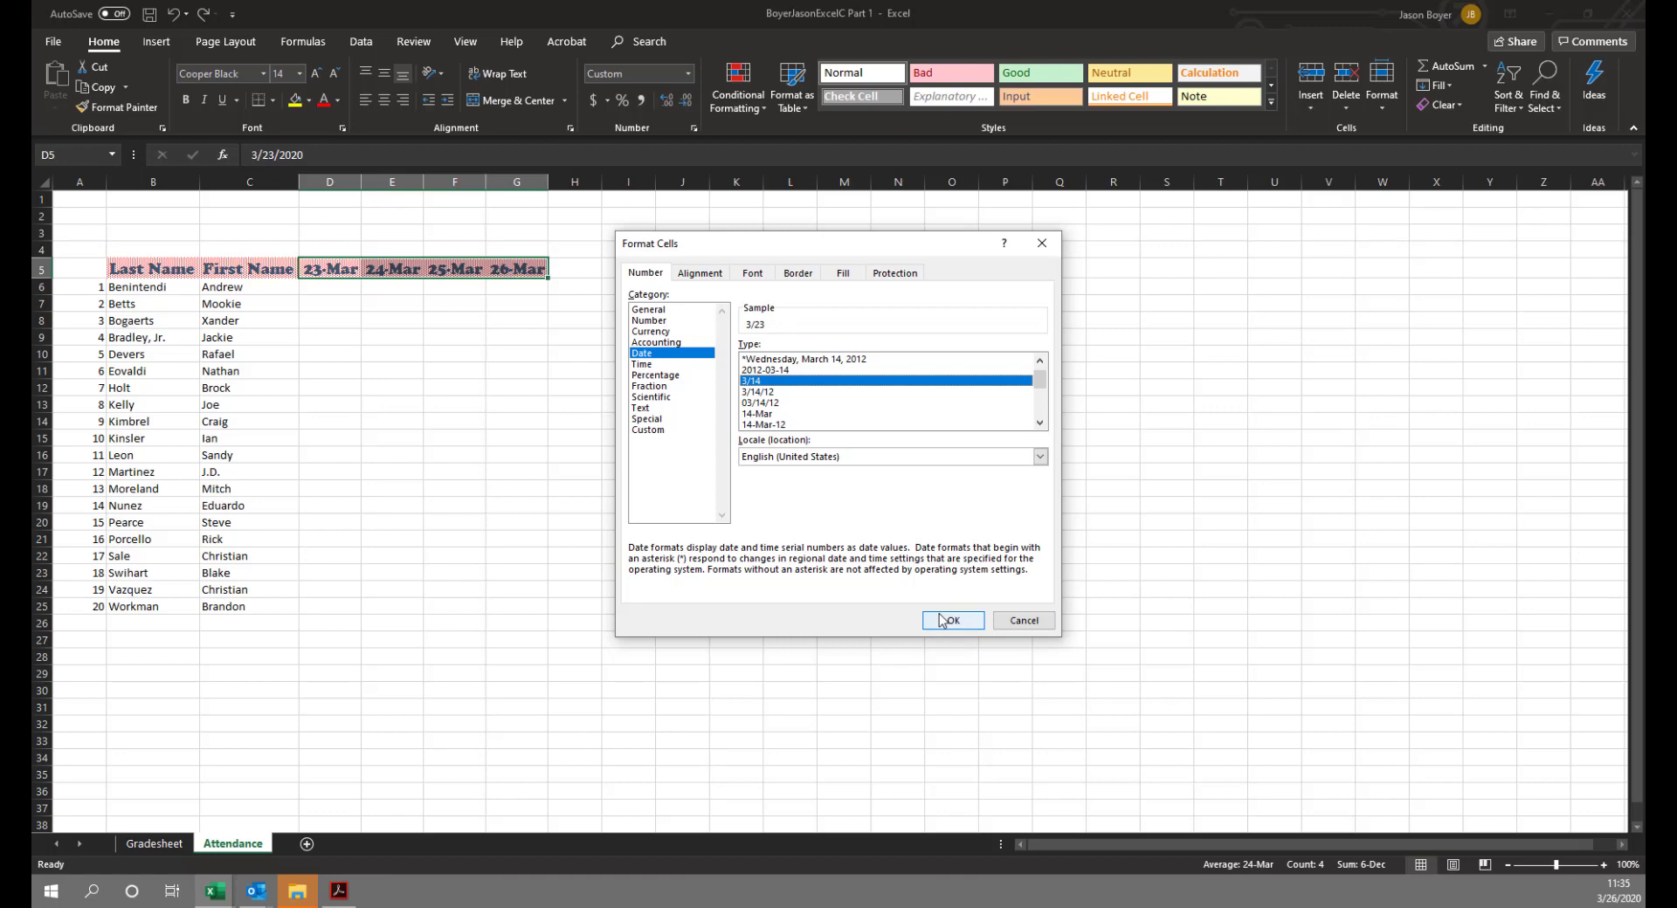
pyautogui.click(952, 620)
pyautogui.click(482, 374)
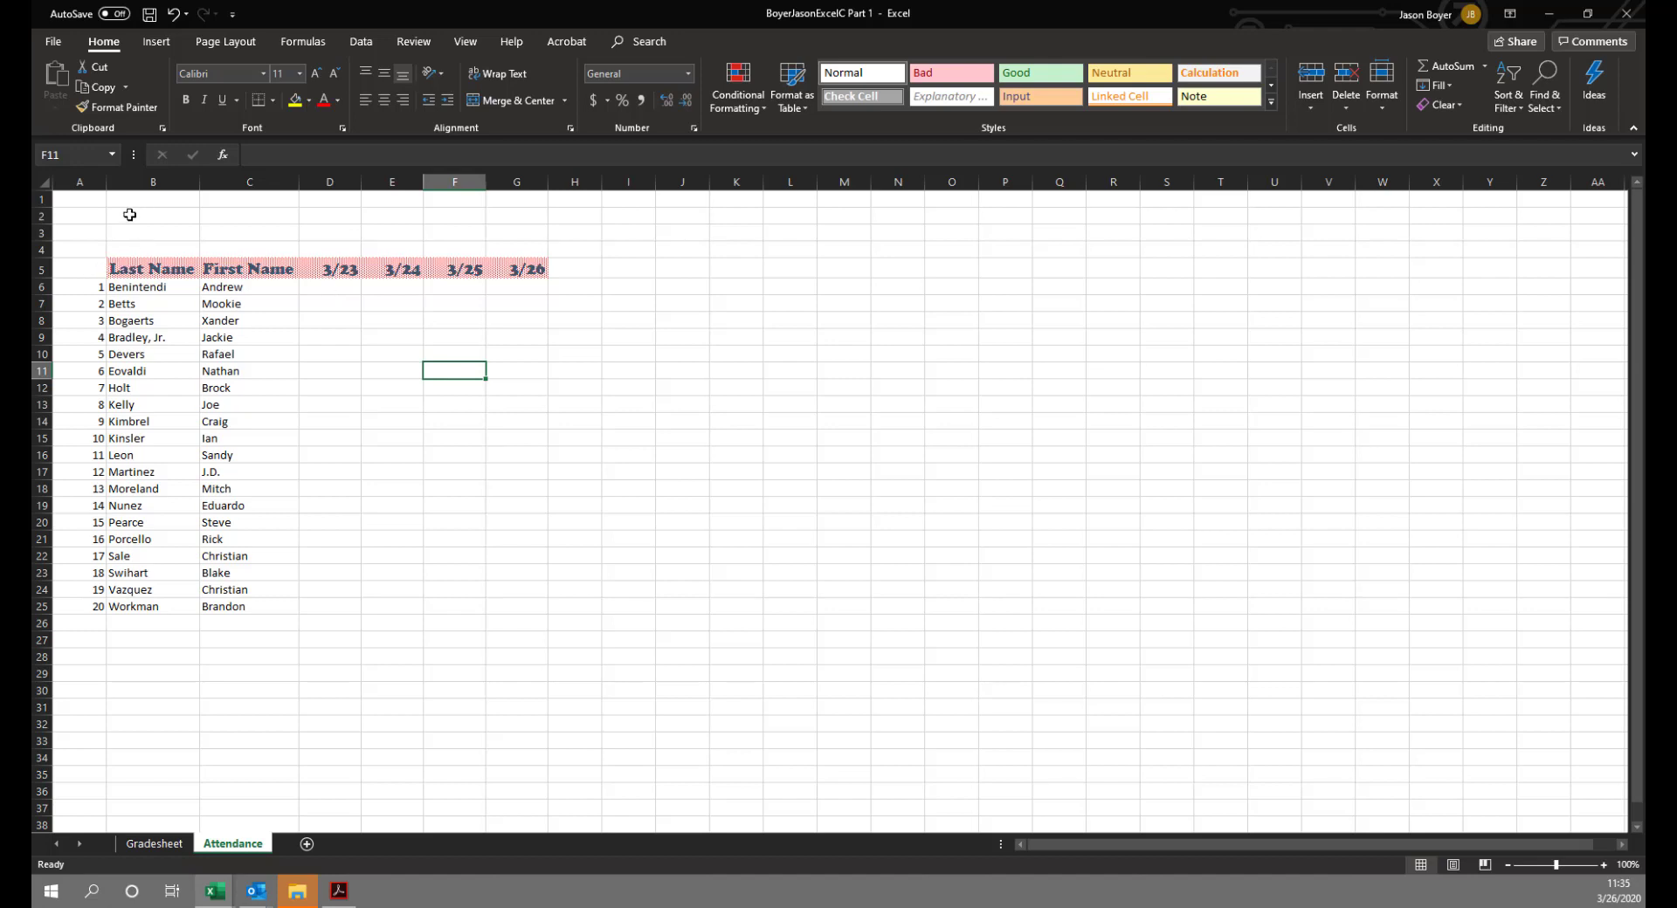
# Check the Gradesheet's title, merge and center B1:G1 on the Attendance sheet, and enter the title Attendance.
pyautogui.click(155, 843)
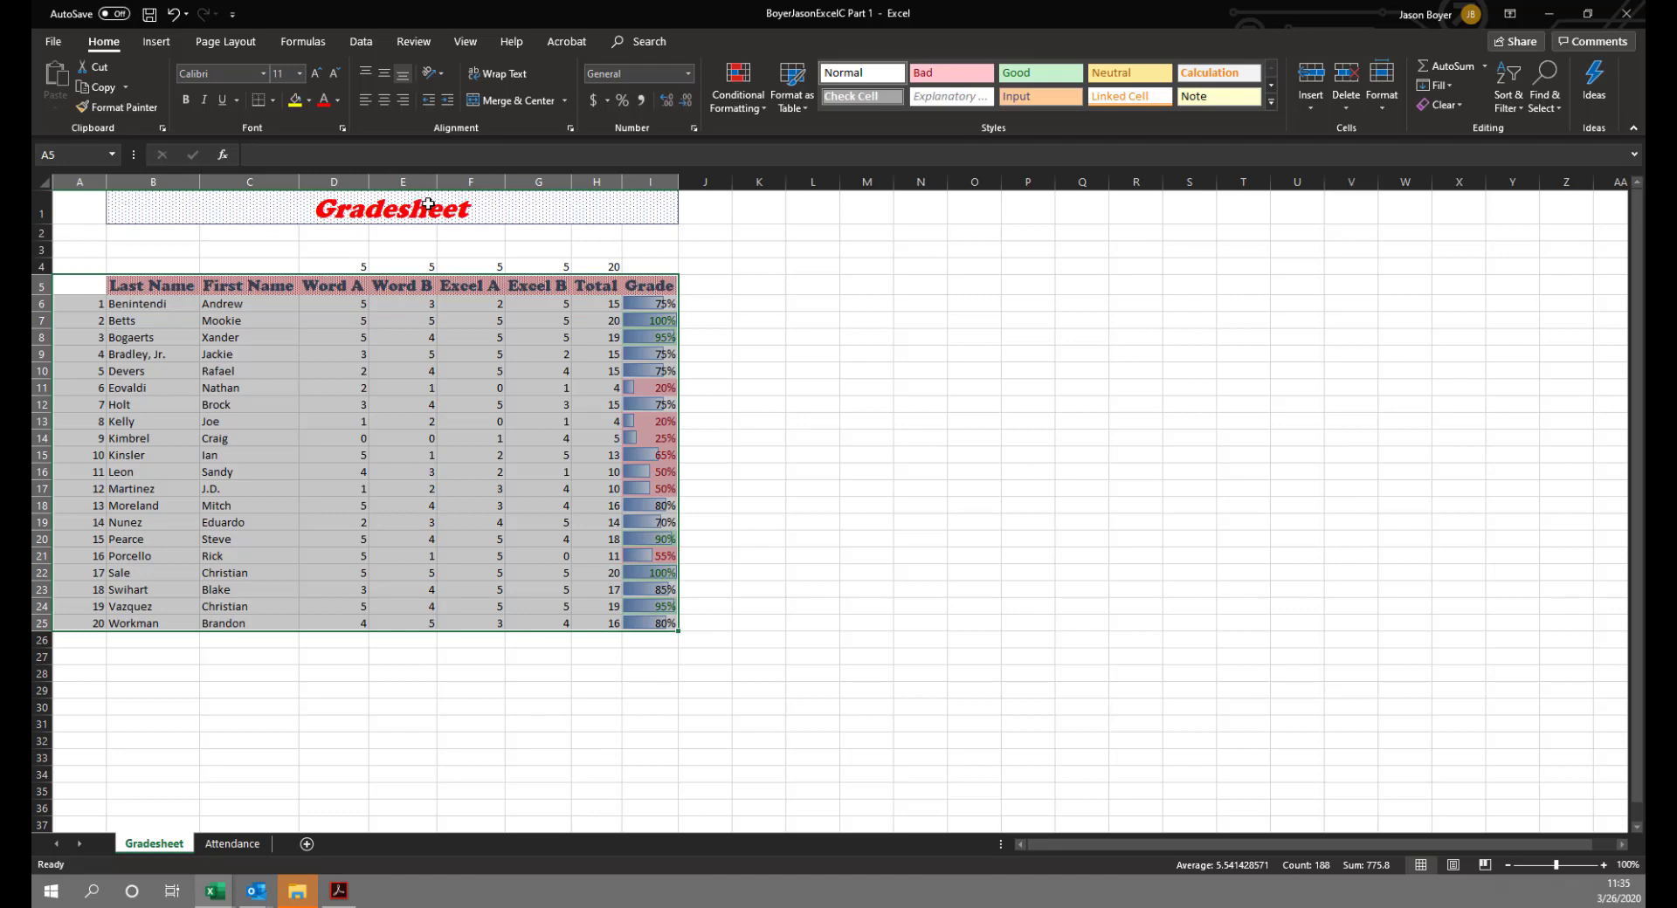
pyautogui.click(235, 844)
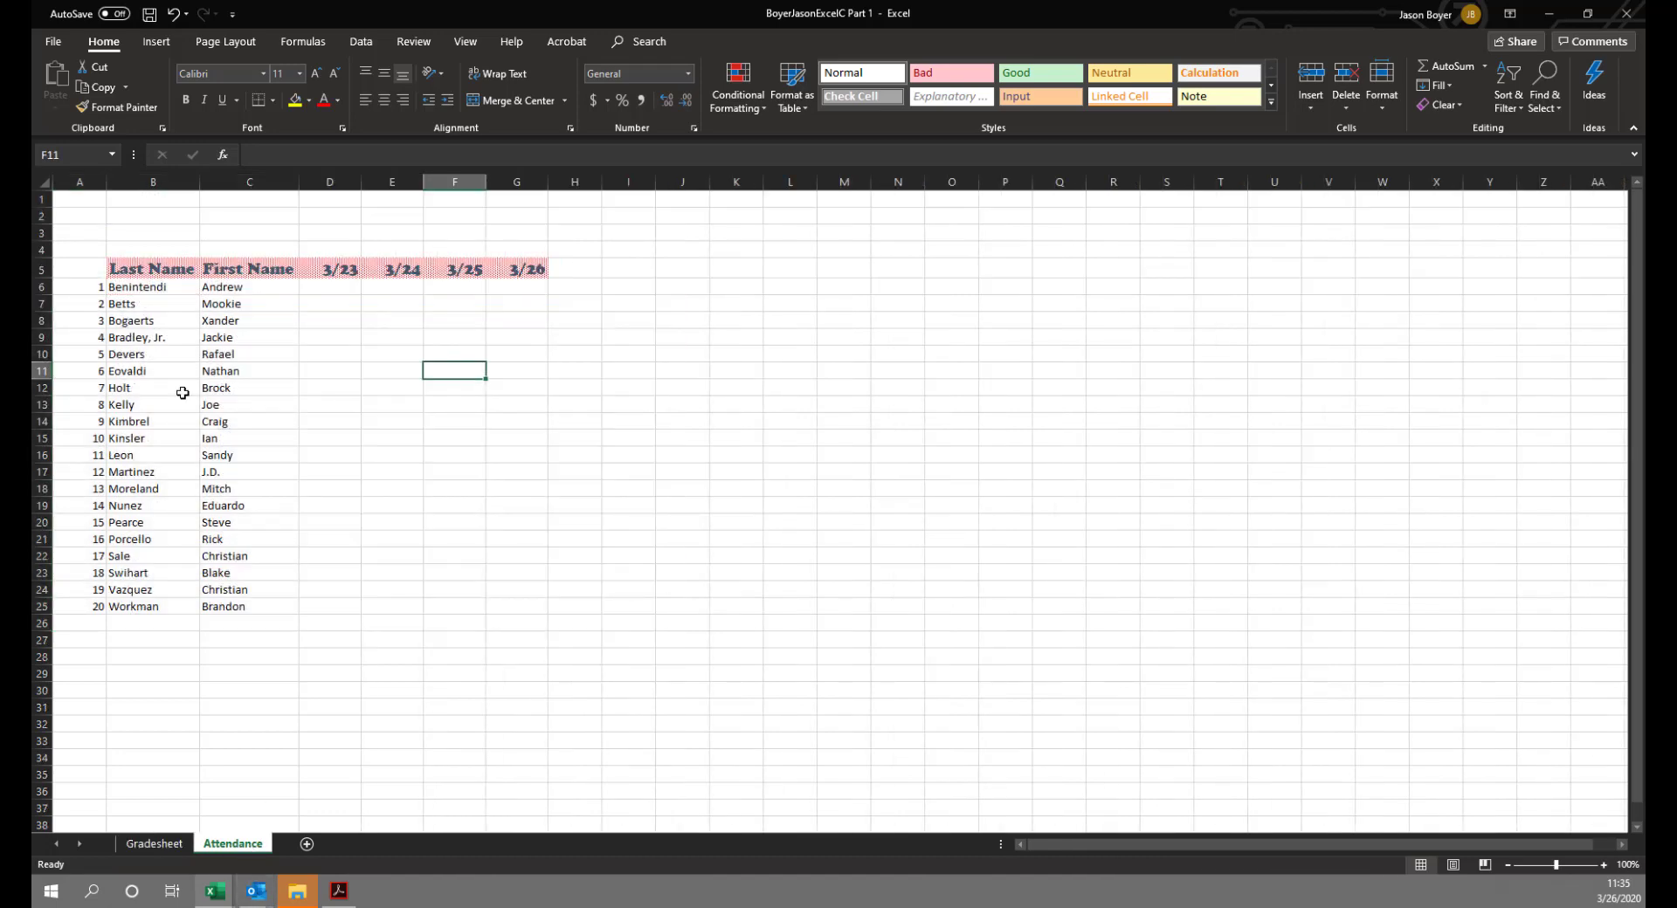
pyautogui.click(139, 198)
pyautogui.moveTo(217, 194); pyautogui.dragTo(515, 194)
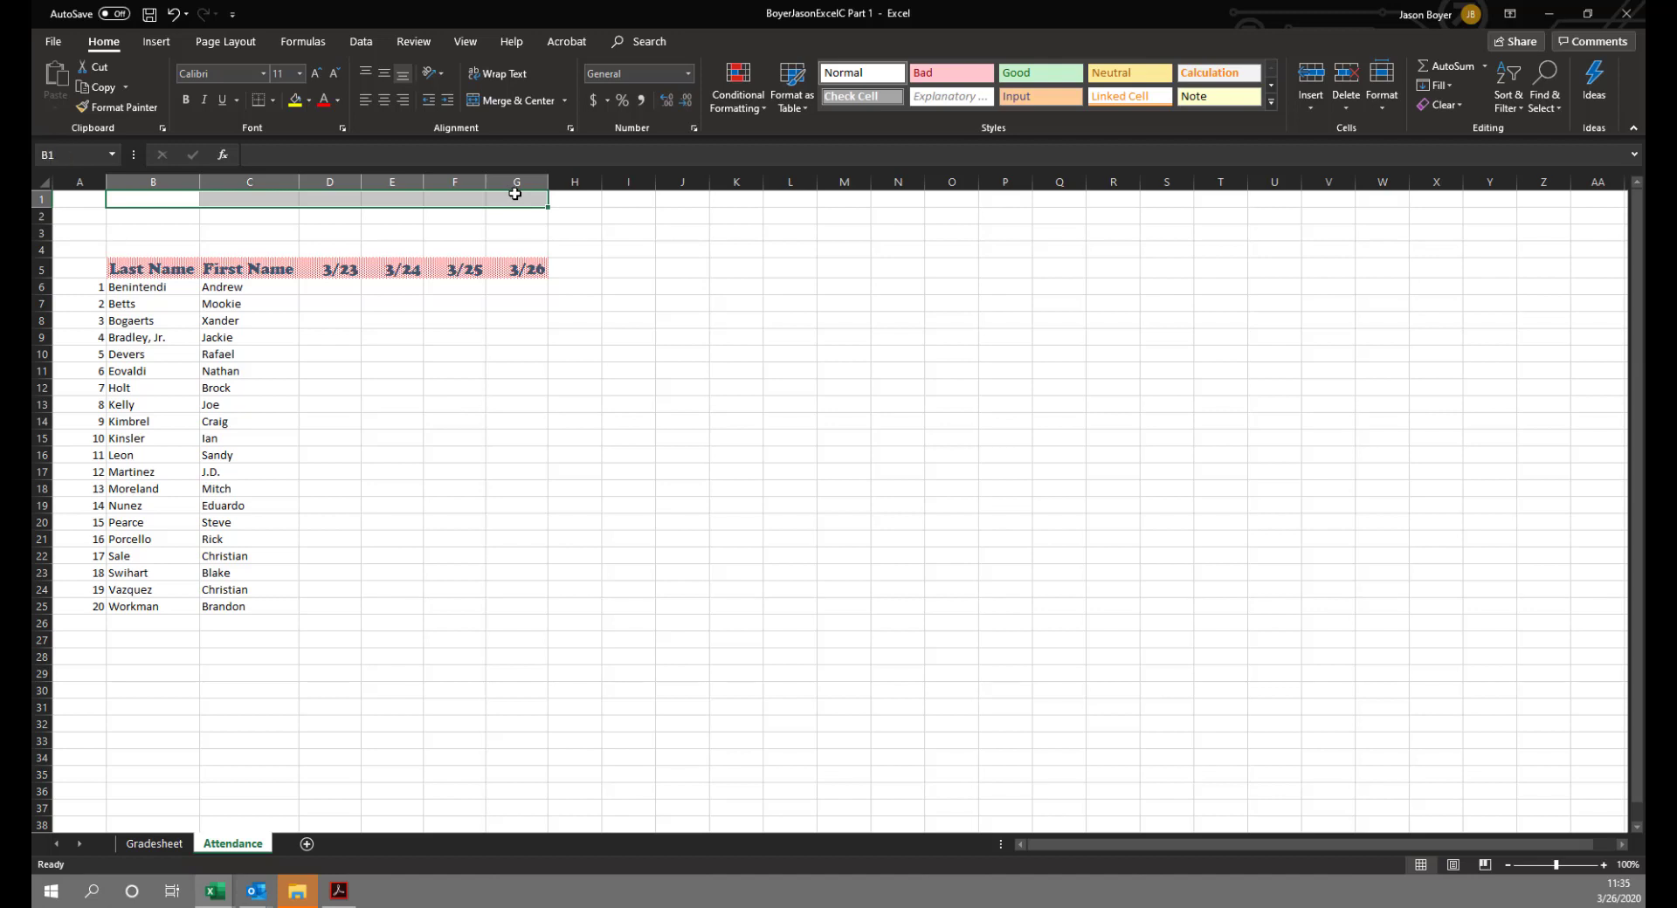
pyautogui.click(495, 102)
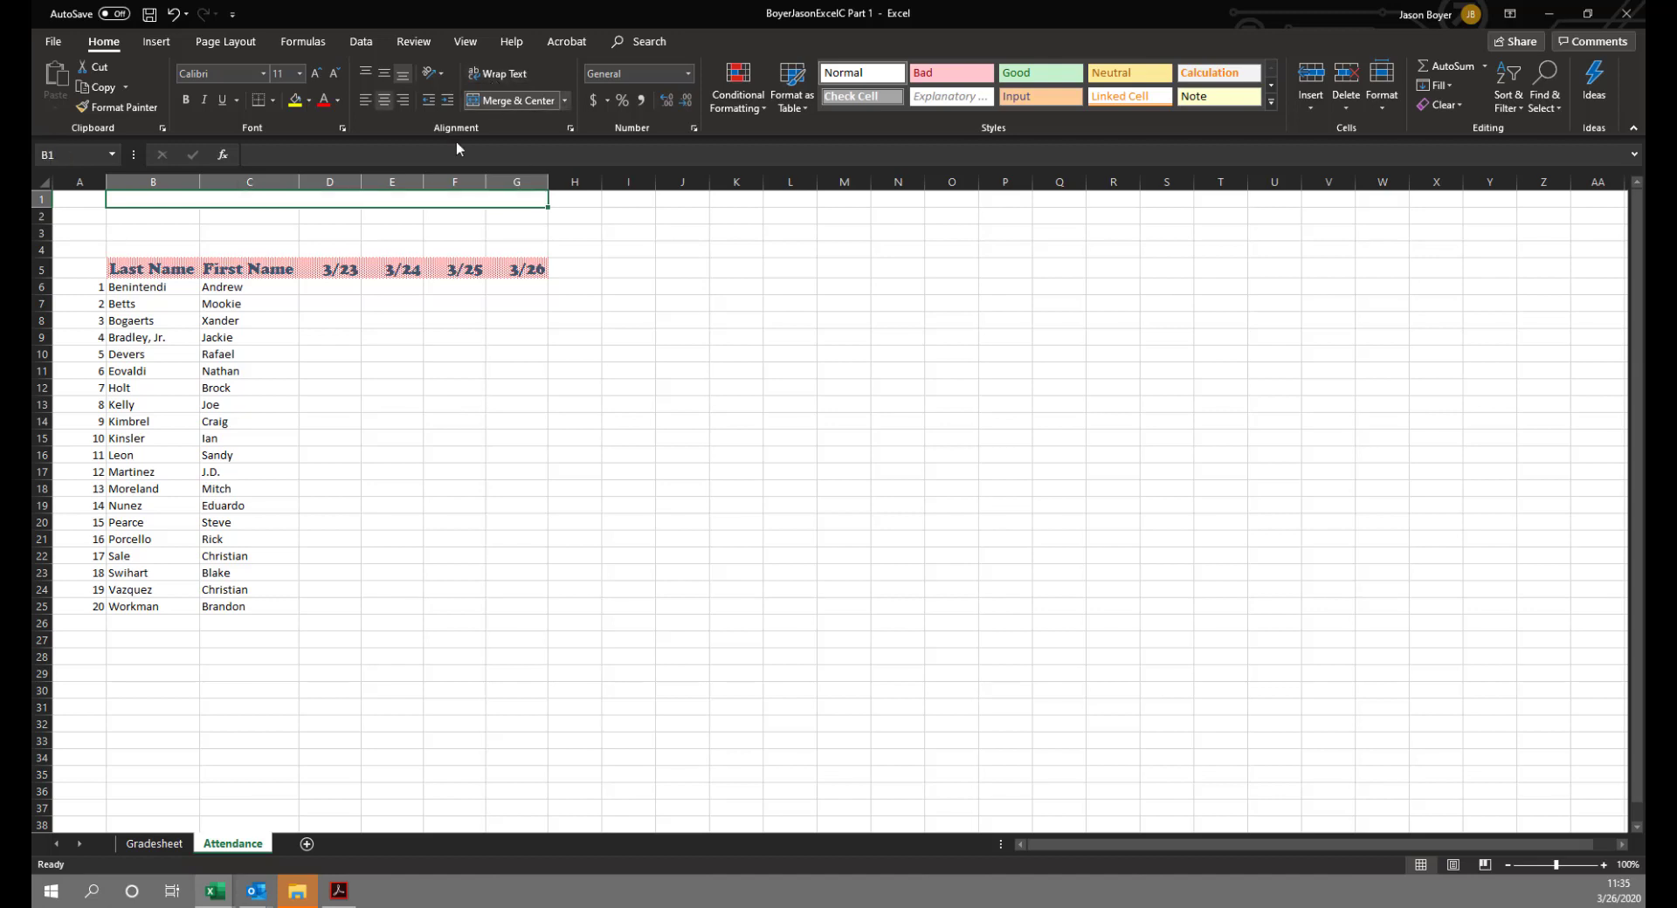
pyautogui.write('A')
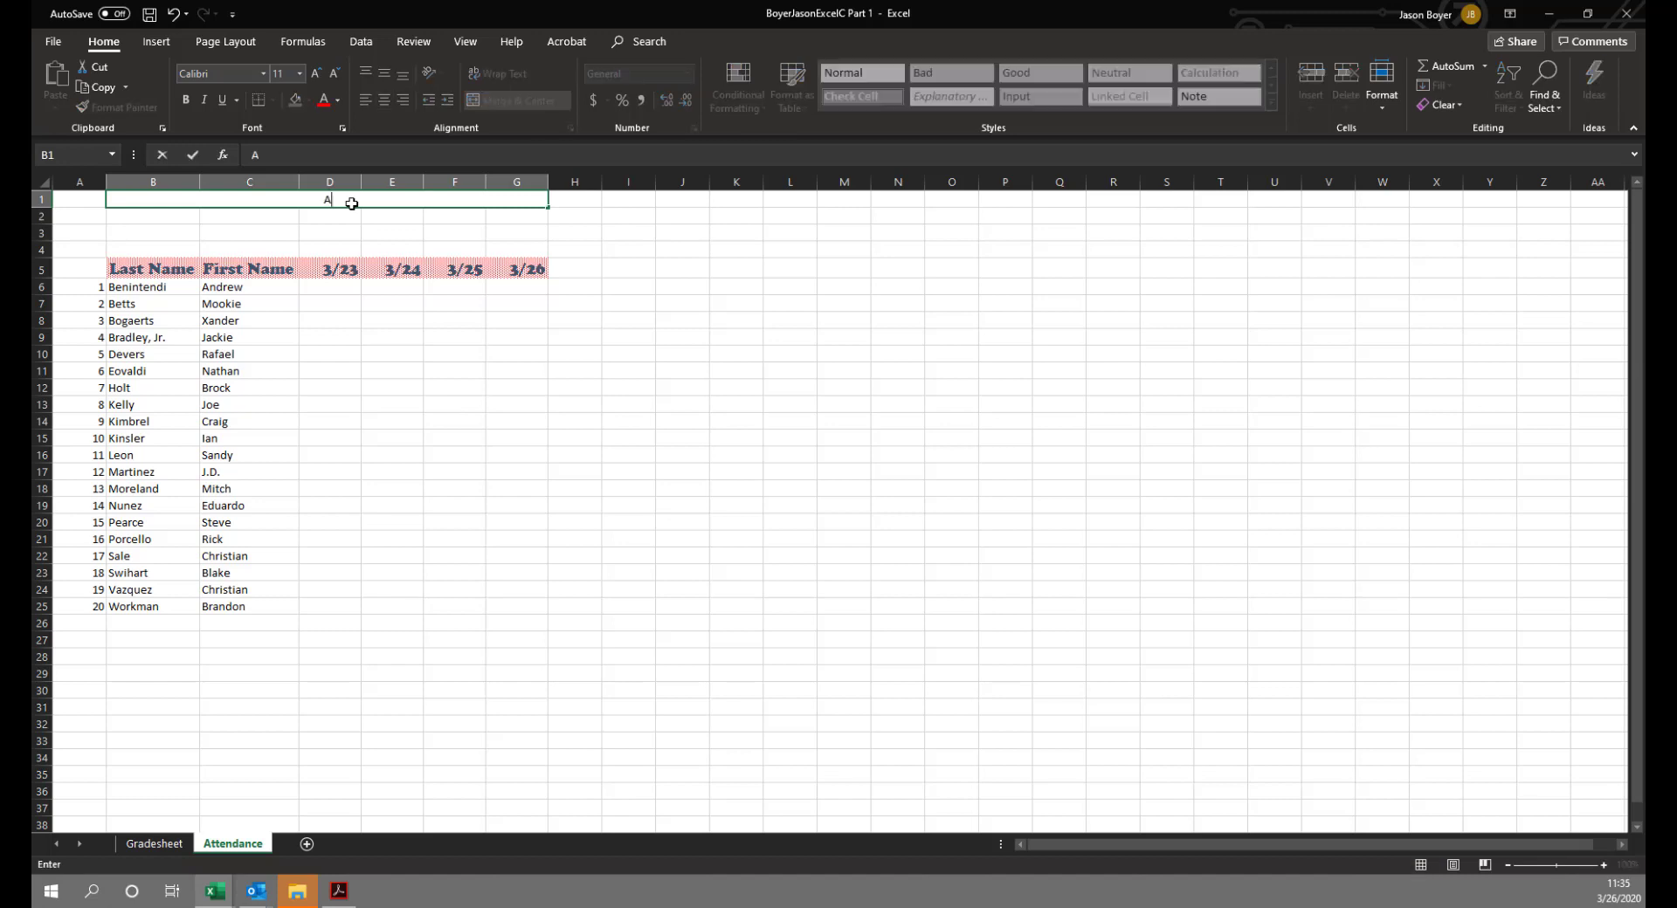
pyautogui.write('ttendance')
pyautogui.press('Return')
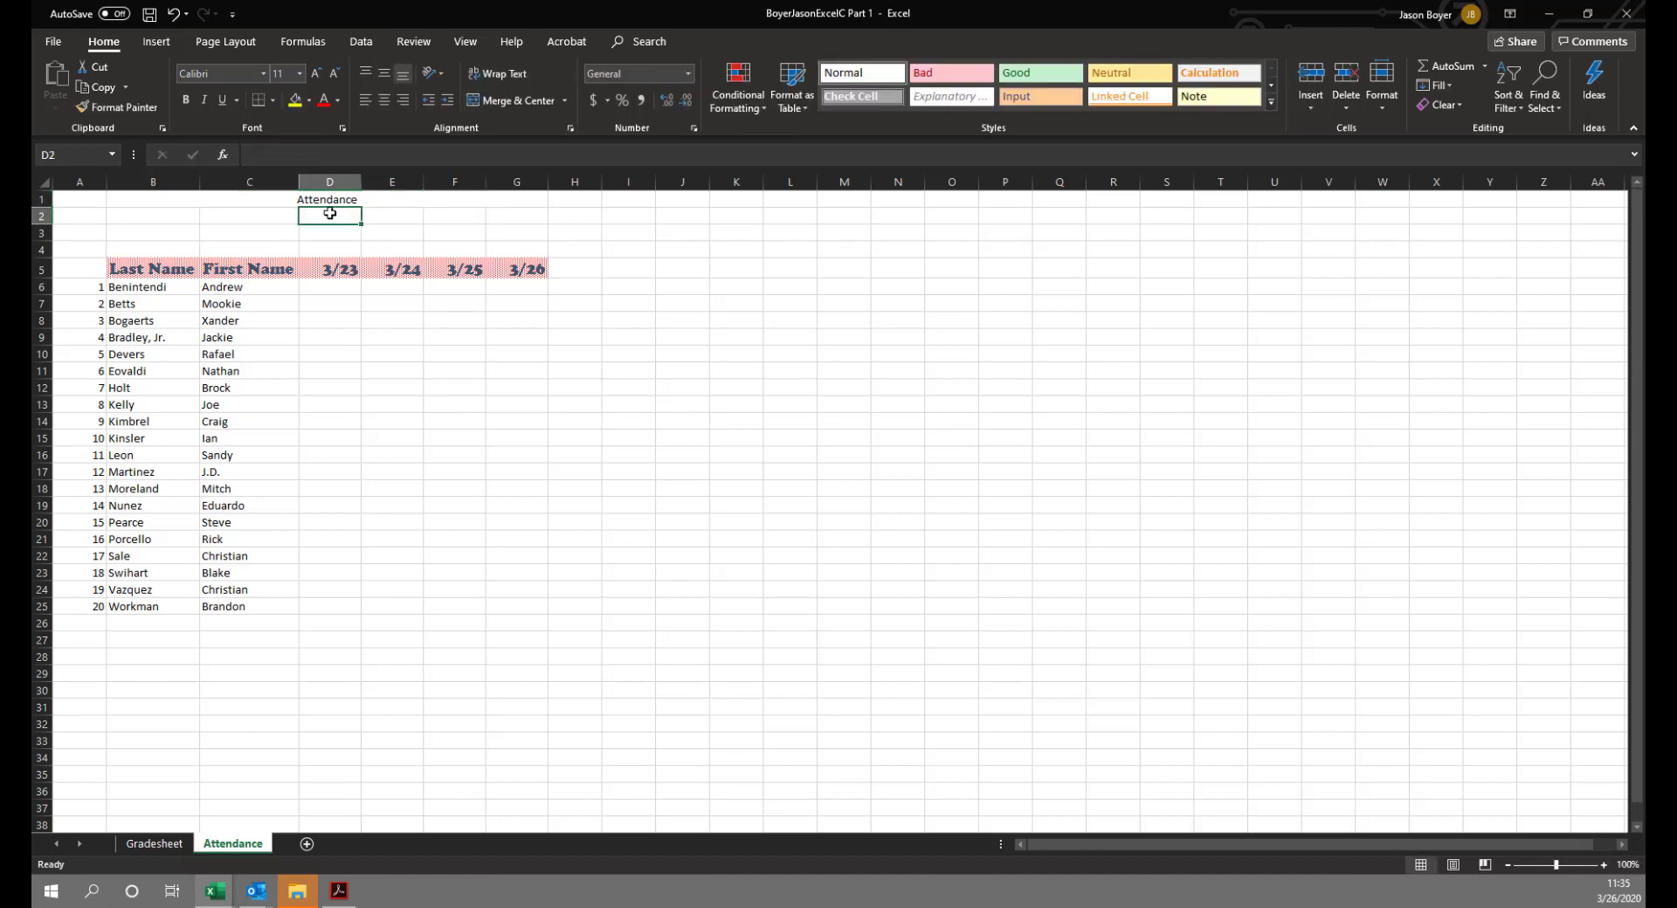
# Copy the First Name heading's formatting onto the Attendance title, and merge and center the title across B1:G1 again.
pyautogui.click(330, 201)
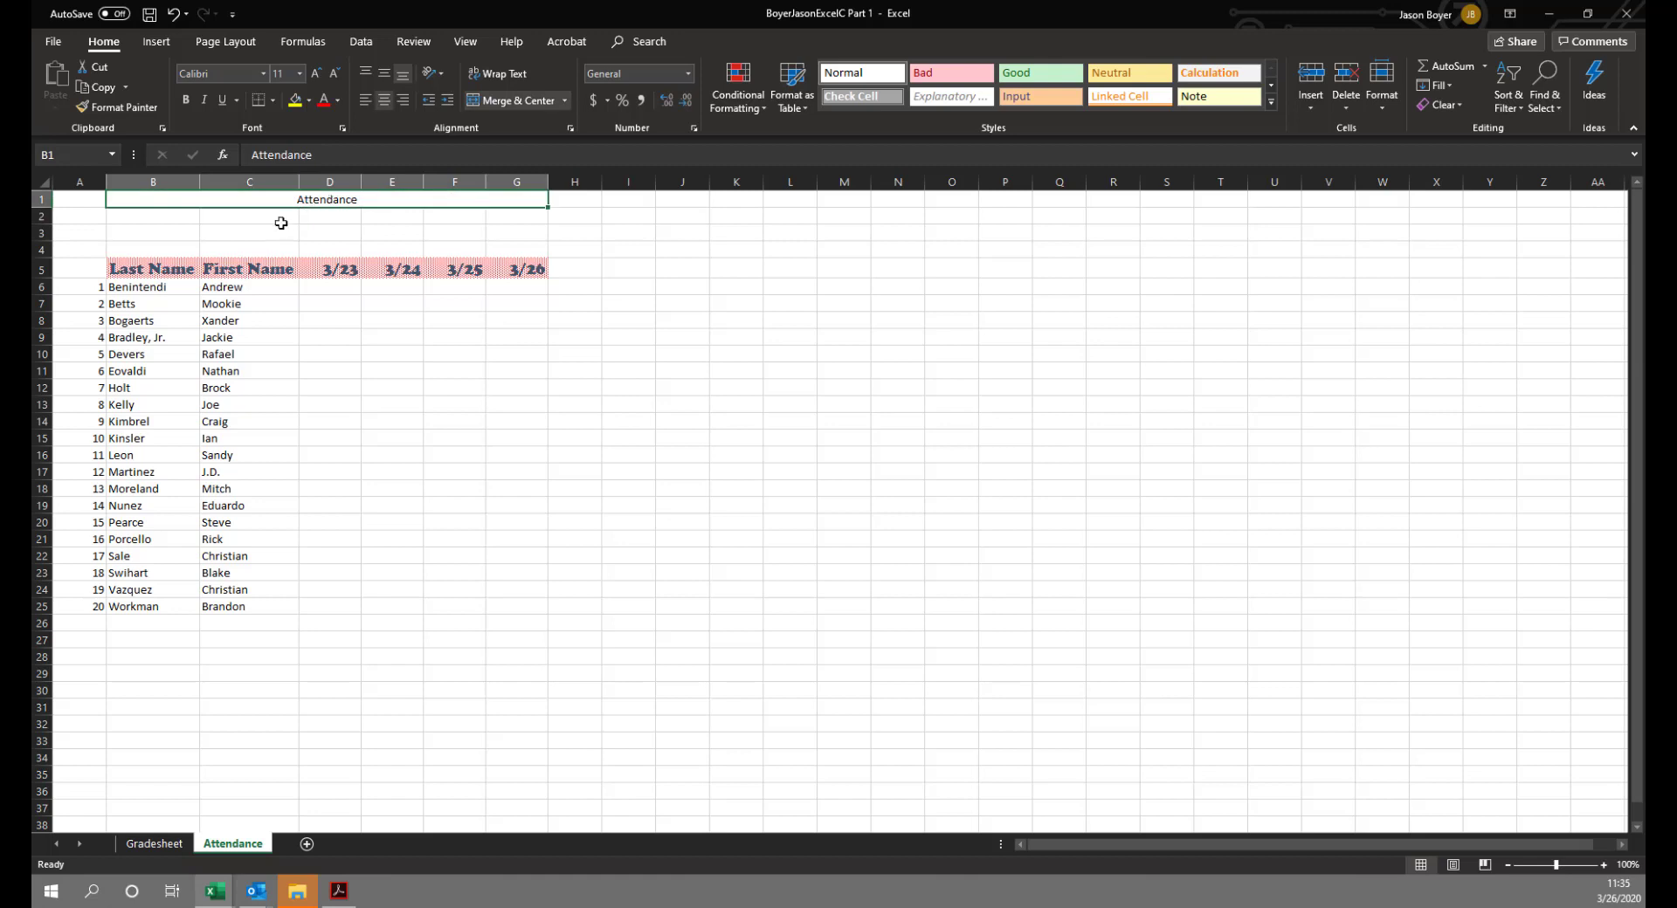
pyautogui.click(246, 271)
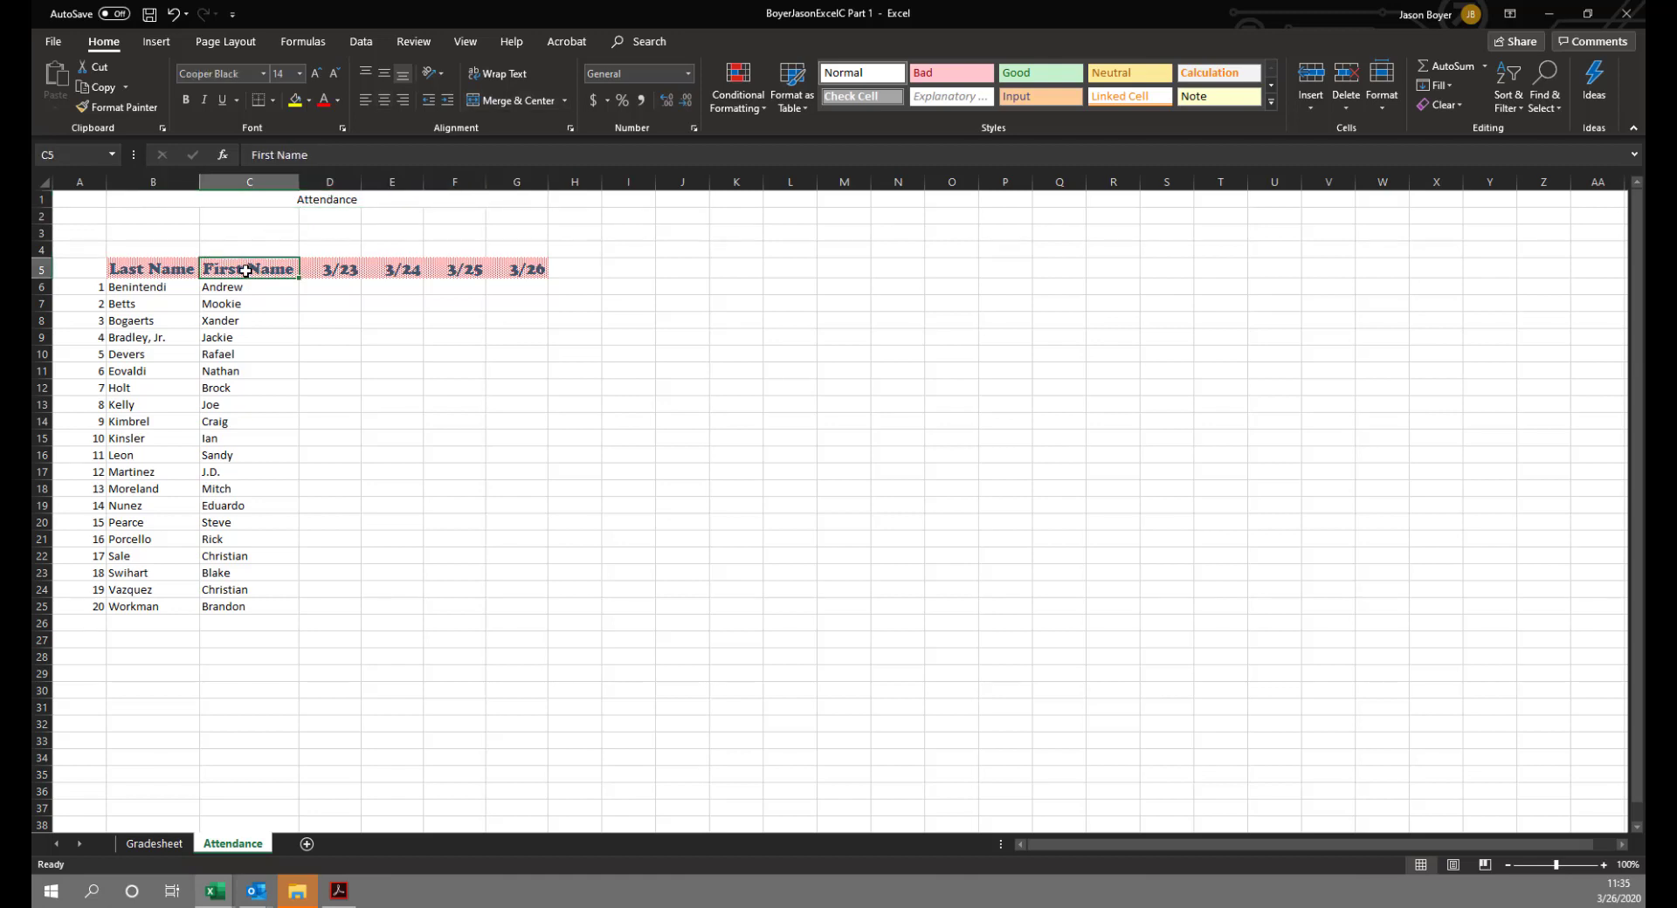
pyautogui.click(121, 106)
pyautogui.click(326, 202)
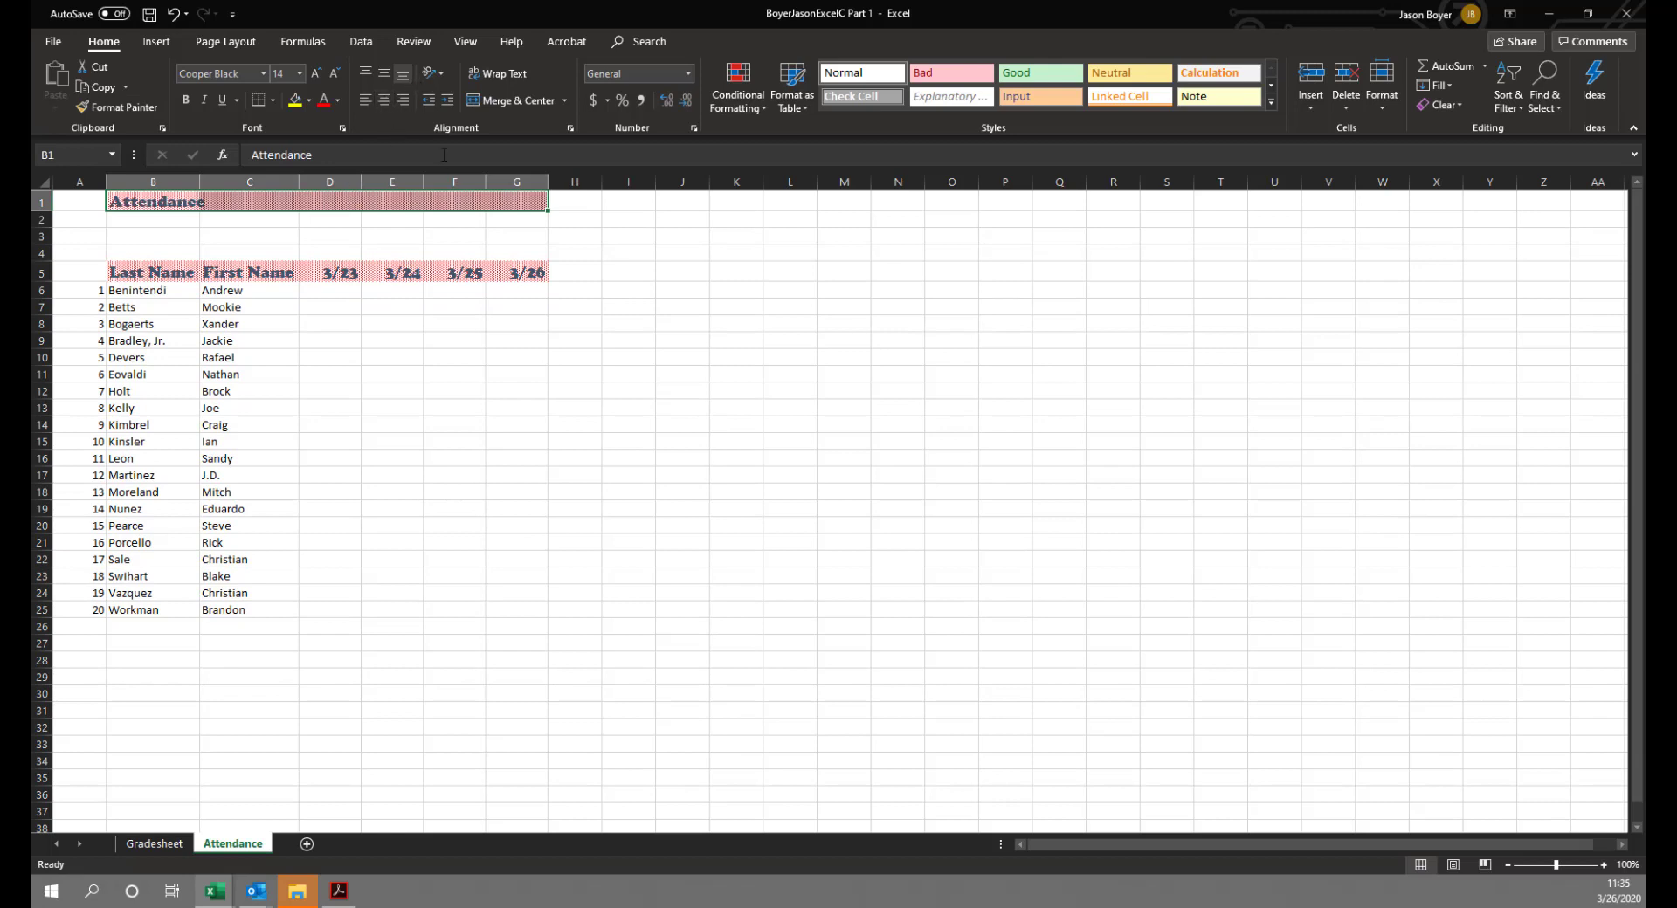
pyautogui.click(492, 100)
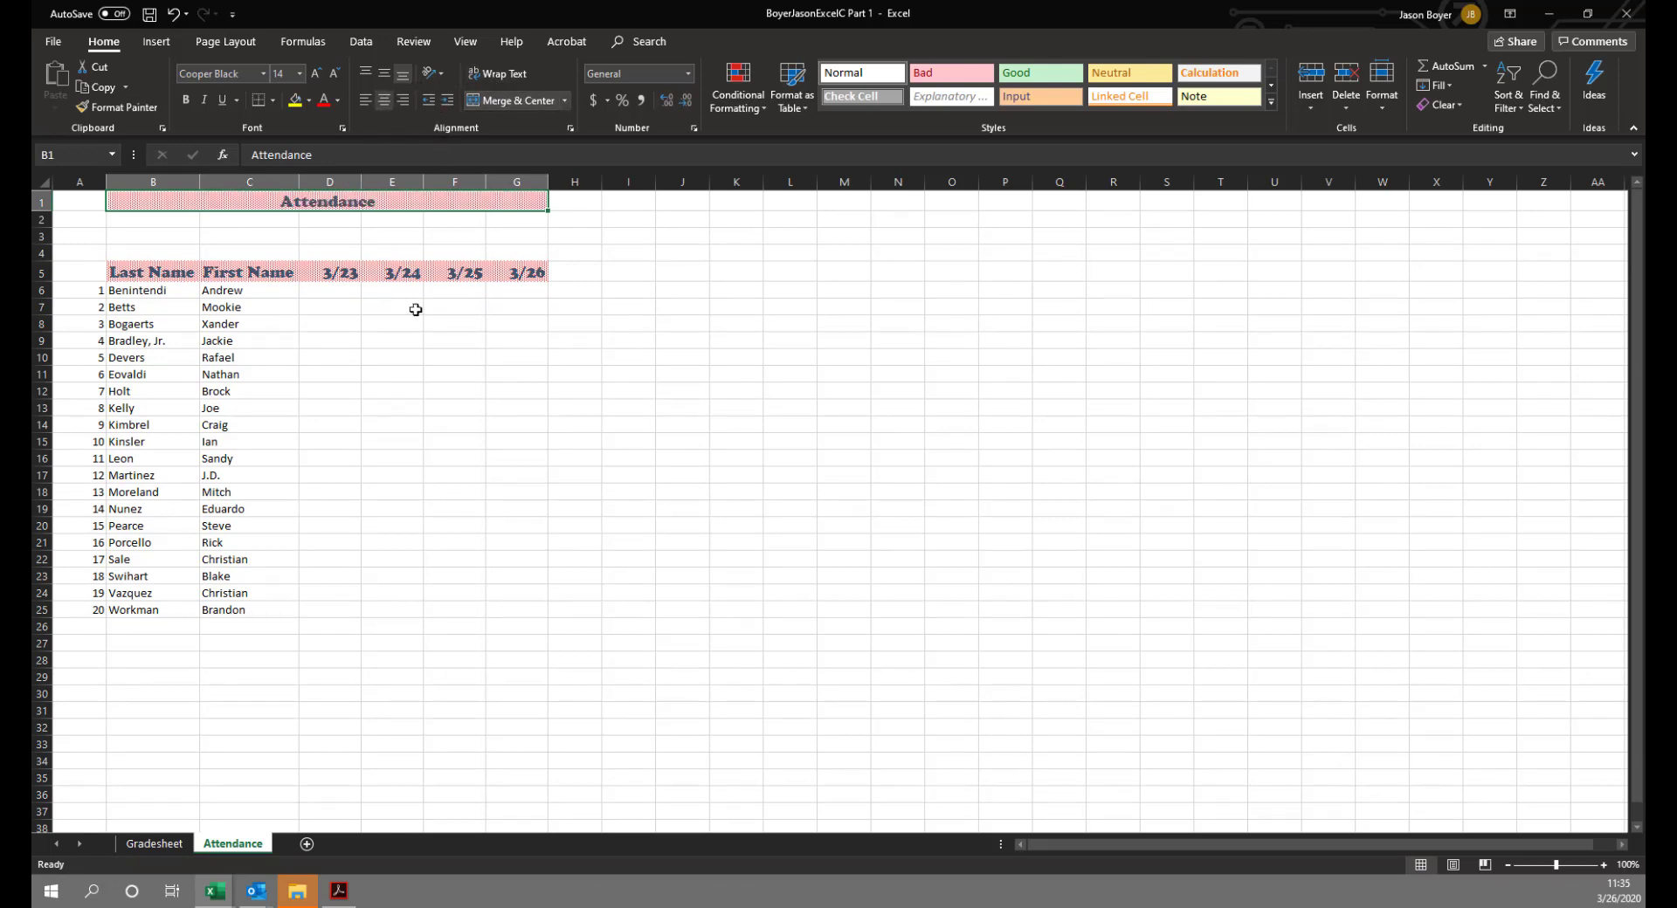
# Increase the Attendance title's font size to 24.
pyautogui.click(316, 74)
pyautogui.click(316, 73)
pyautogui.click(316, 73)
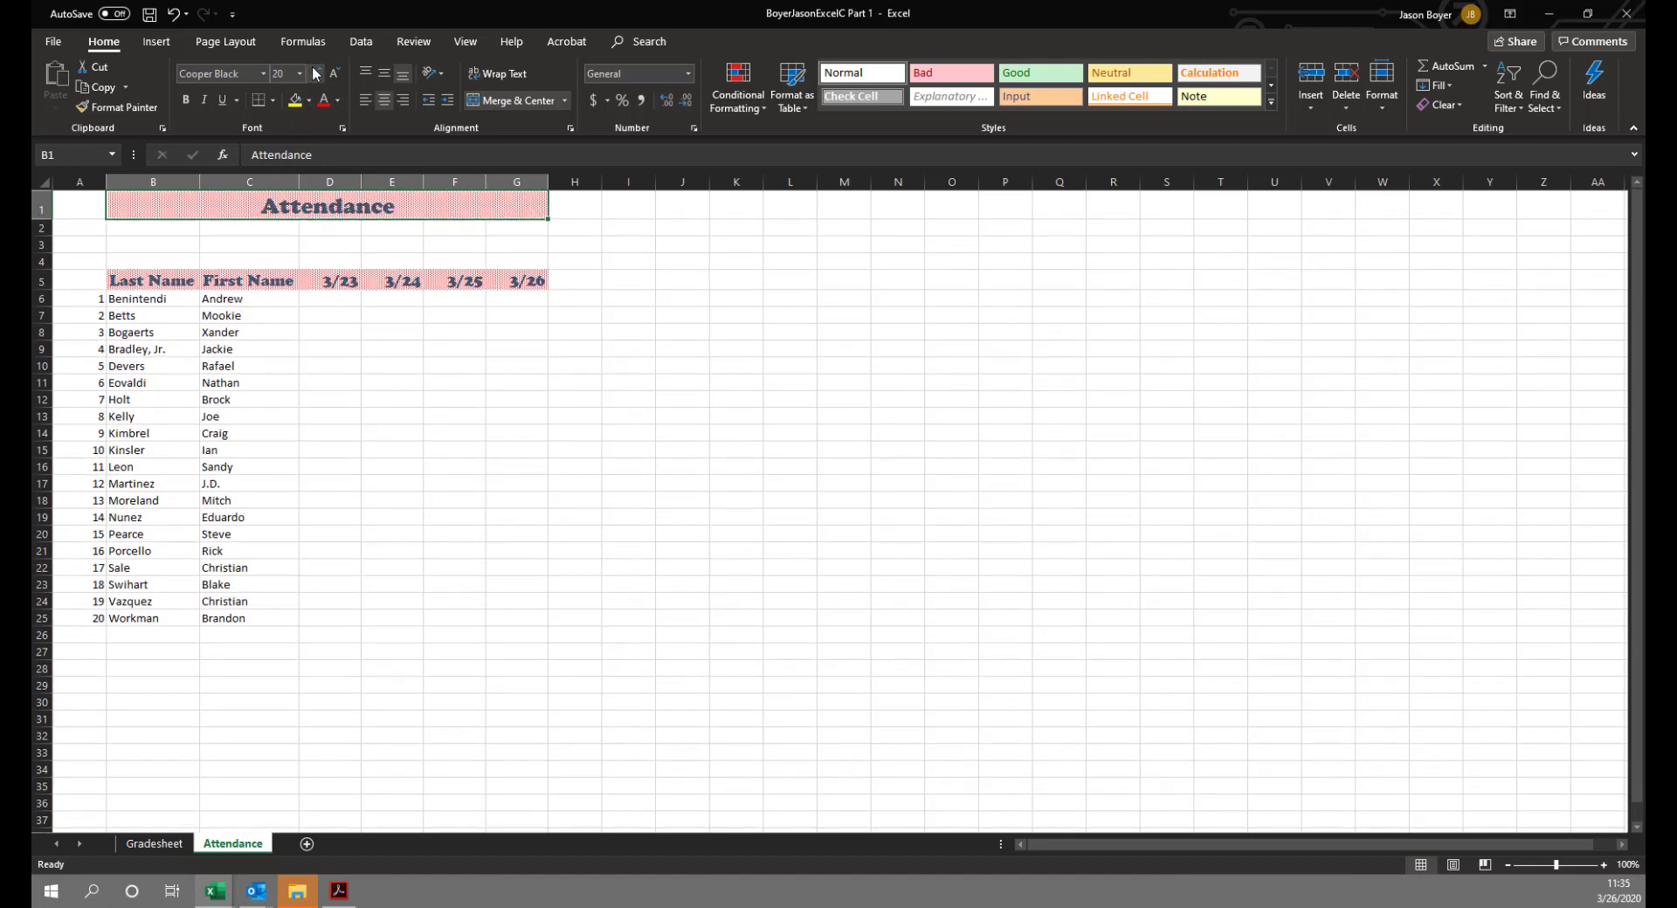
pyautogui.click(316, 73)
pyautogui.click(316, 73)
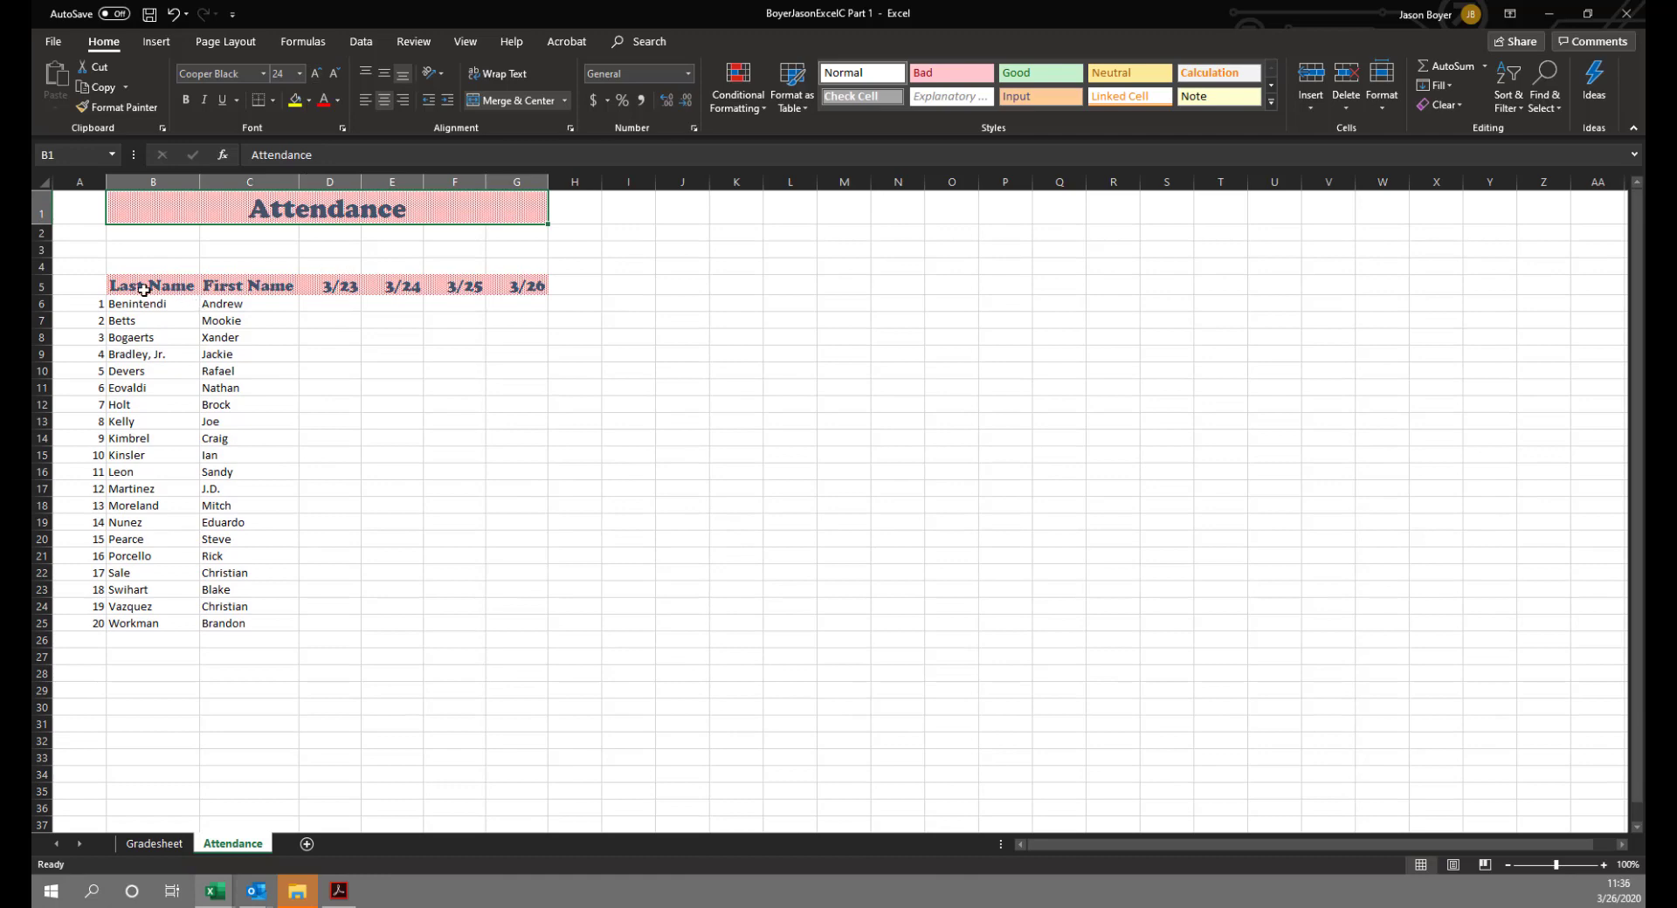
# Try to copy the Gradesheet title's formatting onto the Attendance headings in B5:G5, and undo it.
pyautogui.click(158, 844)
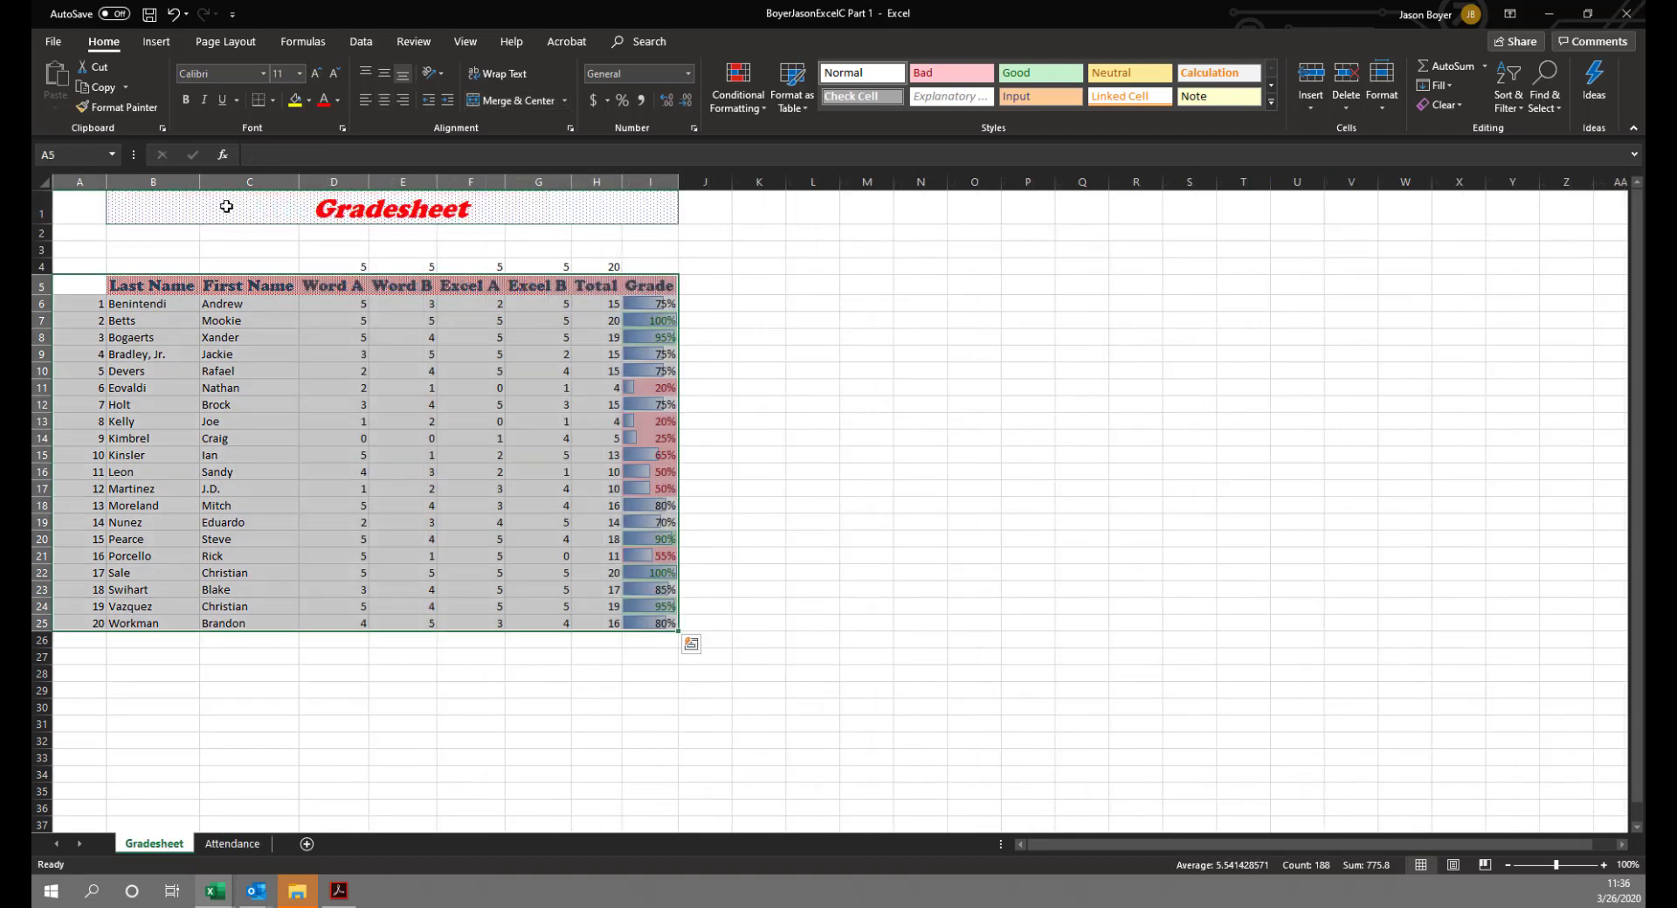
pyautogui.click(241, 203)
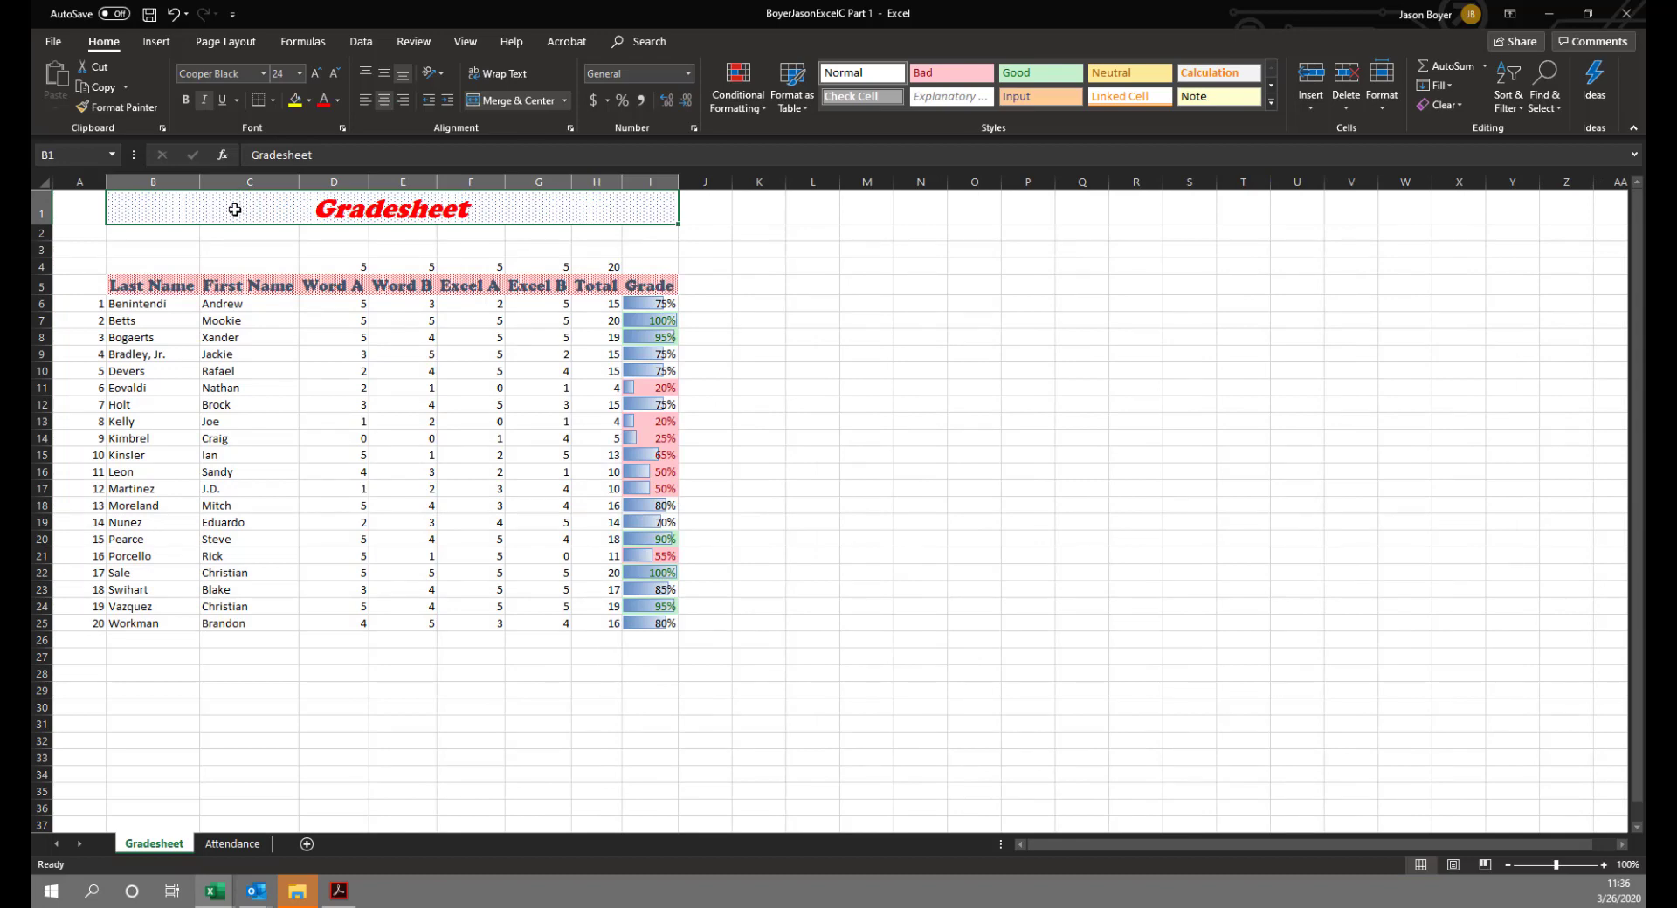
pyautogui.click(91, 106)
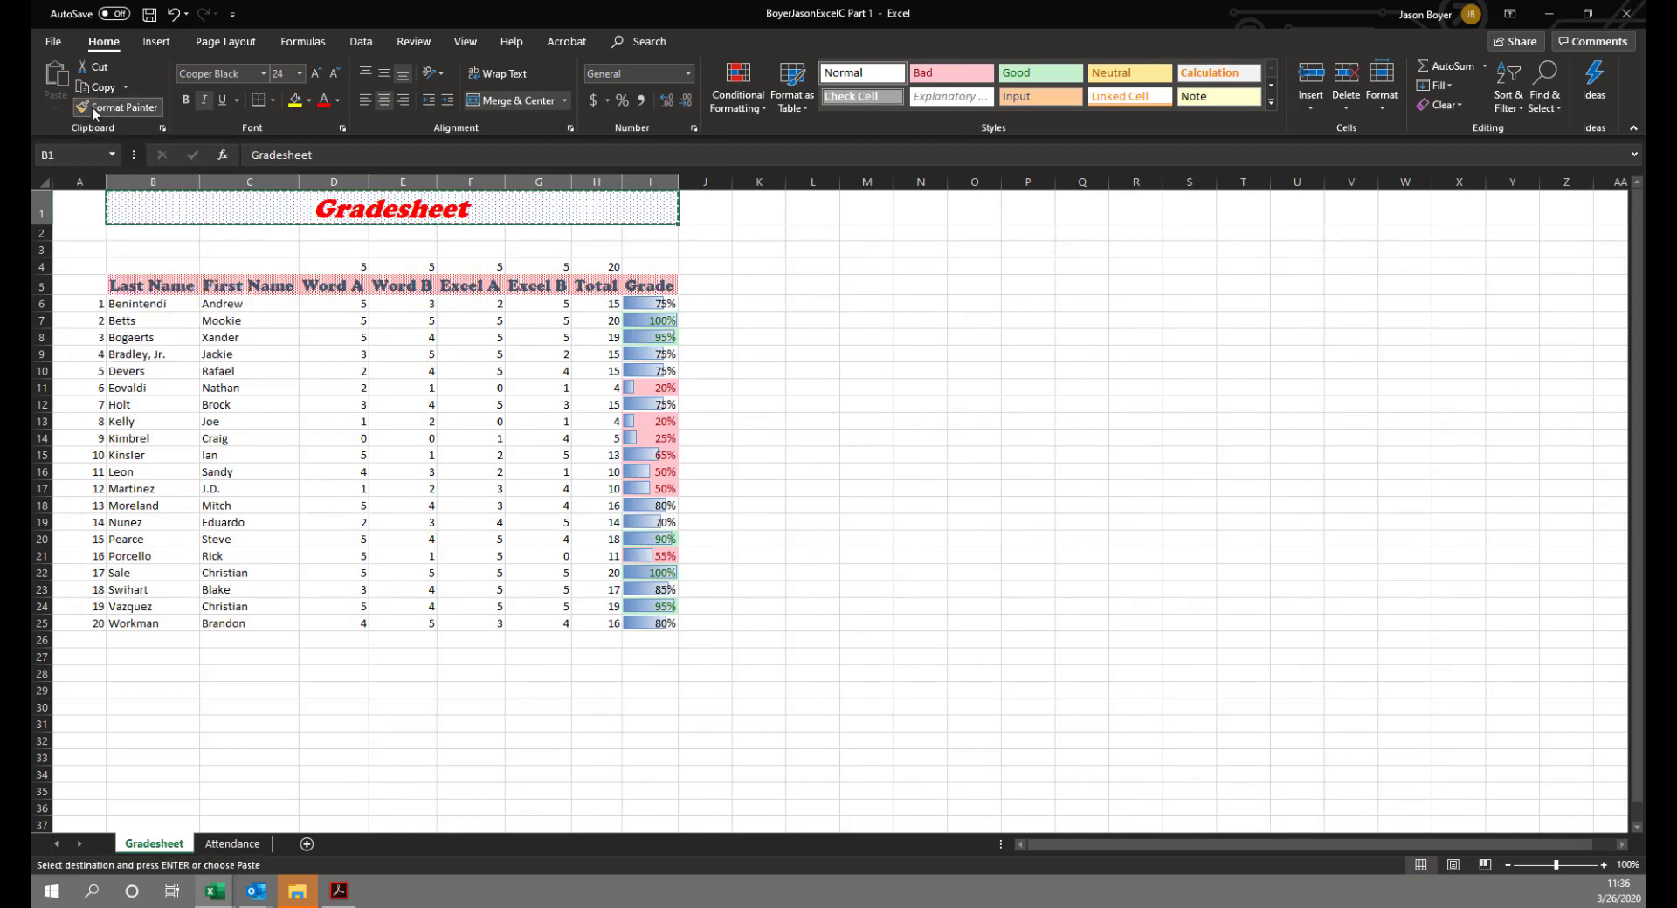
pyautogui.click(232, 844)
pyautogui.moveTo(144, 288); pyautogui.dragTo(517, 293)
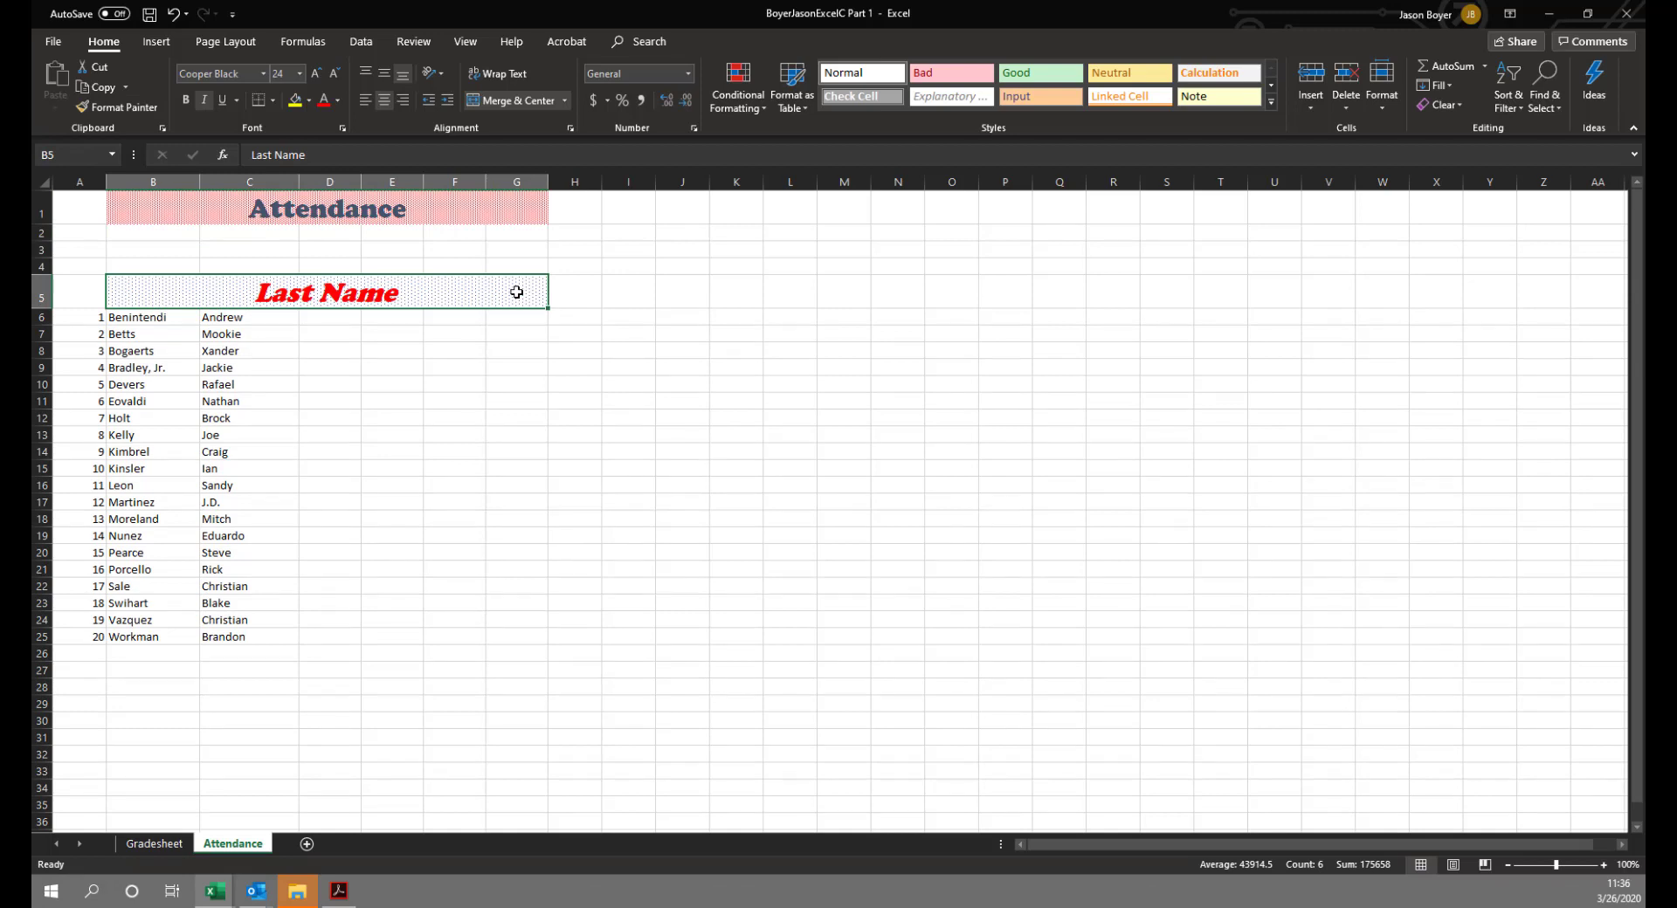
pyautogui.hotkey('ctrl', 'z')
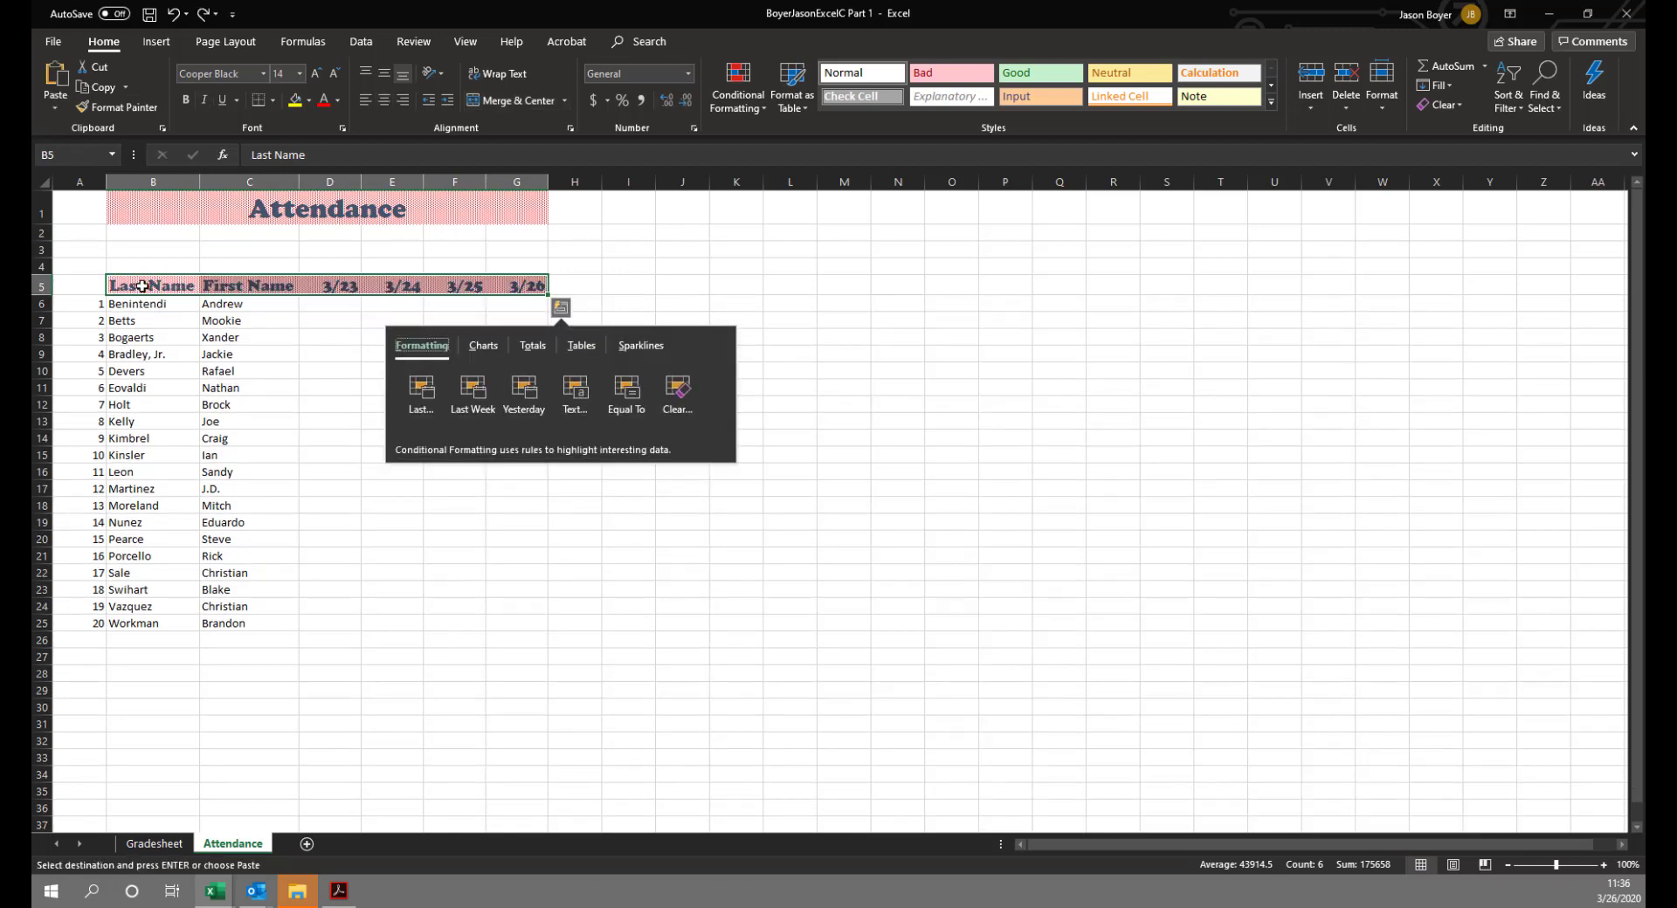
# Try once more to paint the Gradesheet title's format onto the Attendance heading row, starting at the Last Name cell, and undo it.
pyautogui.click(143, 285)
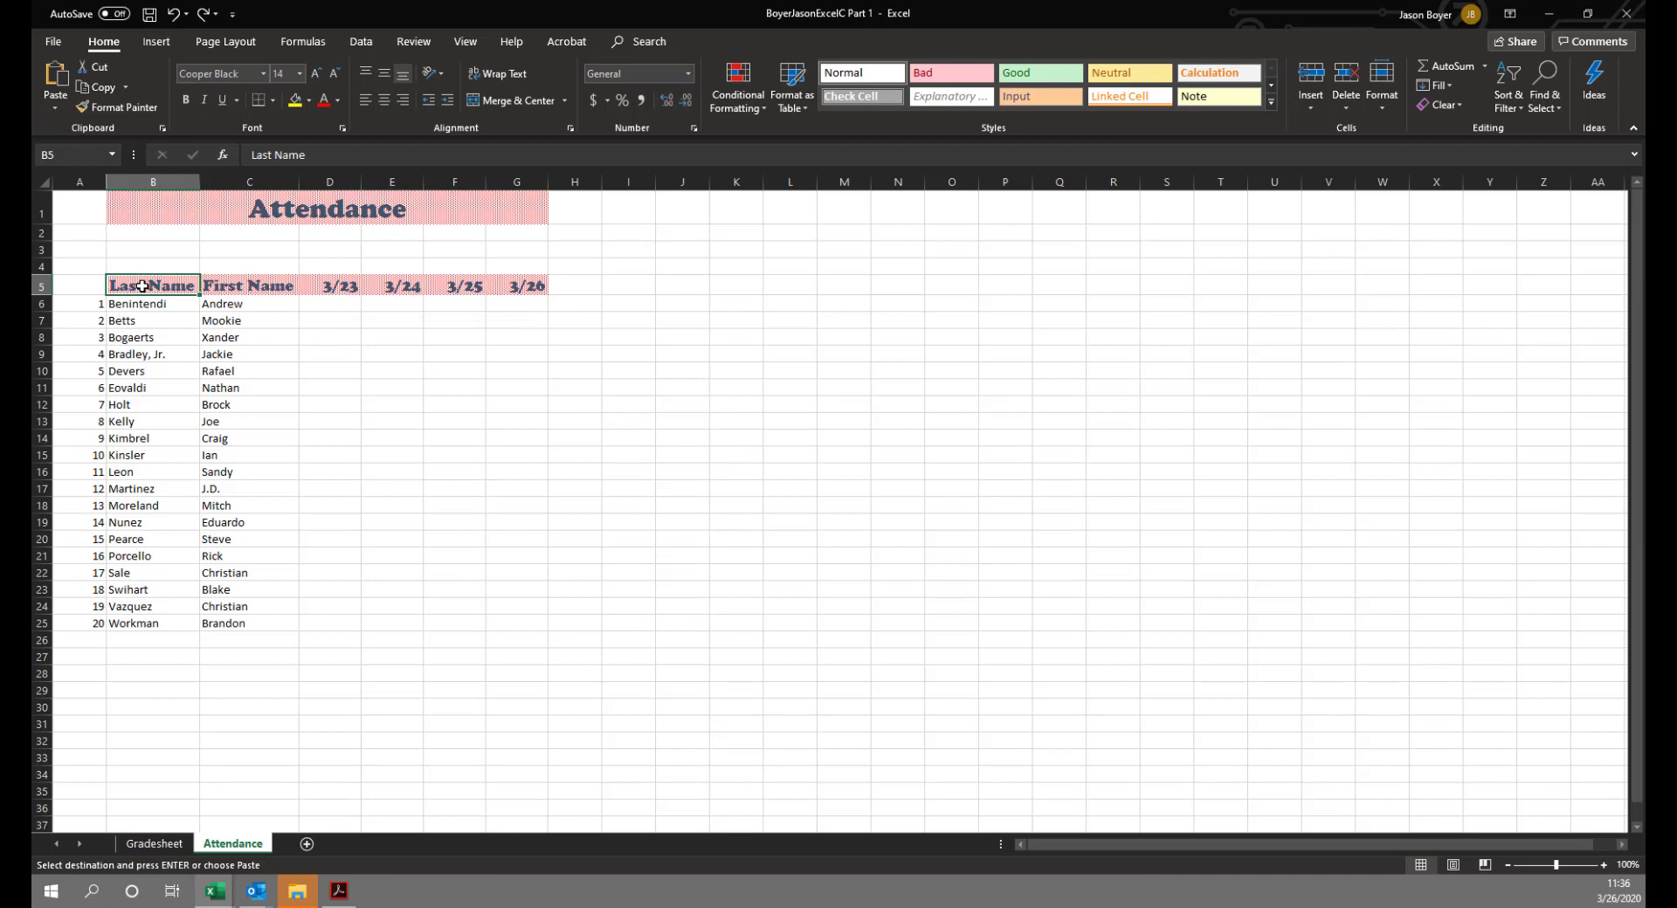
pyautogui.rightClick(142, 285)
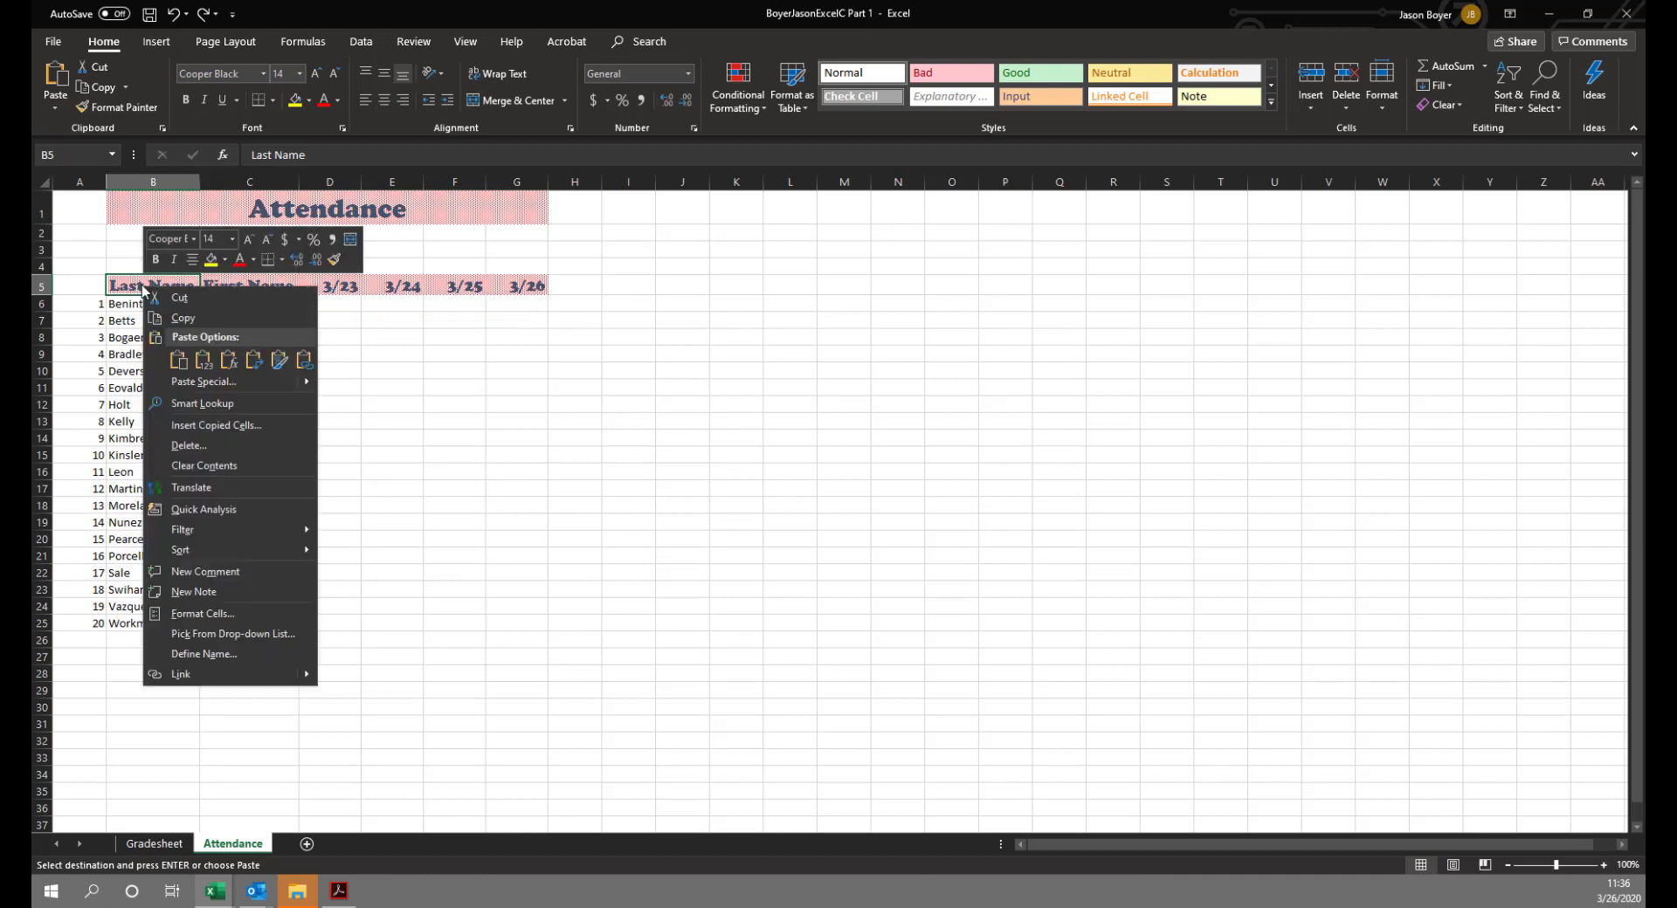
pyautogui.click(160, 849)
pyautogui.click(157, 844)
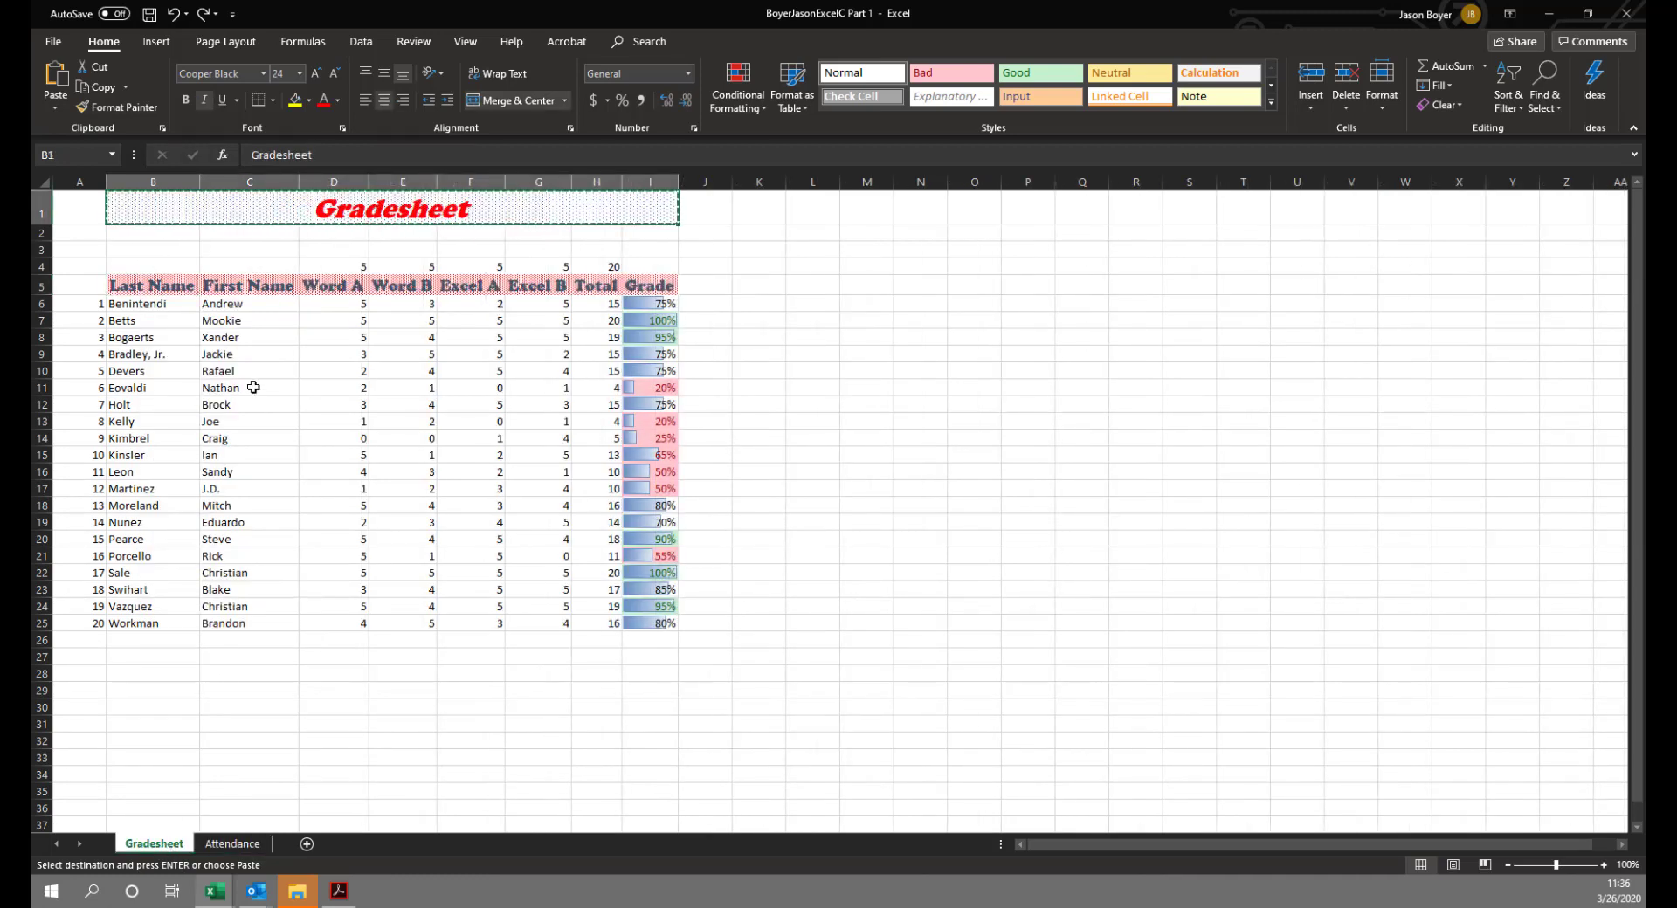
pyautogui.click(116, 107)
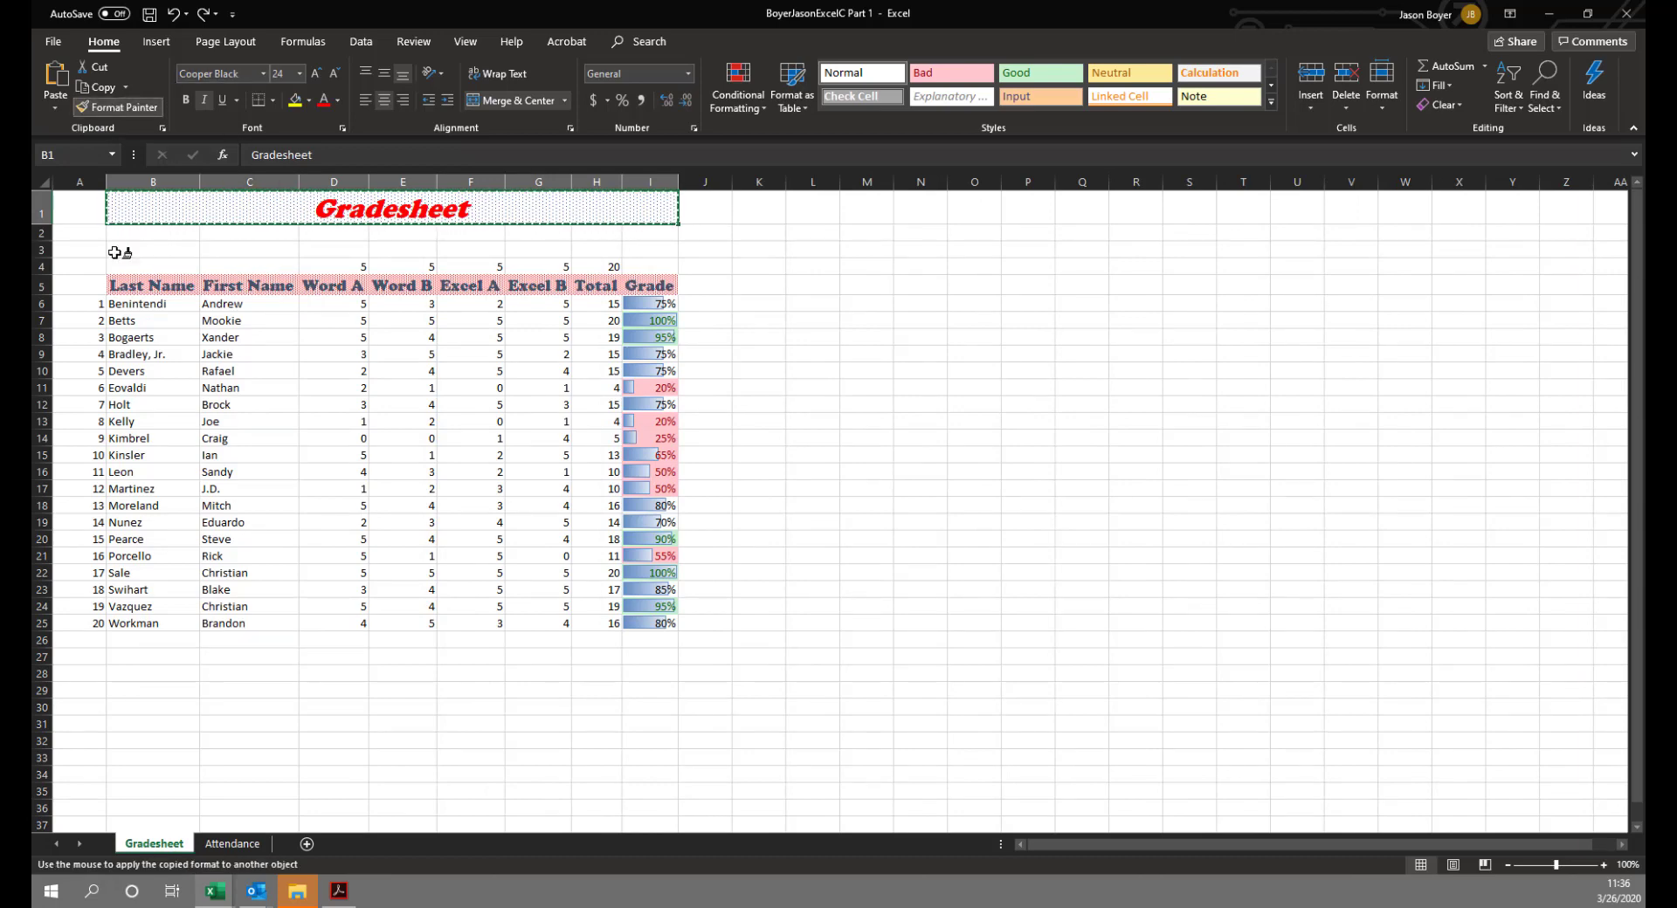
pyautogui.click(229, 844)
pyautogui.click(166, 289)
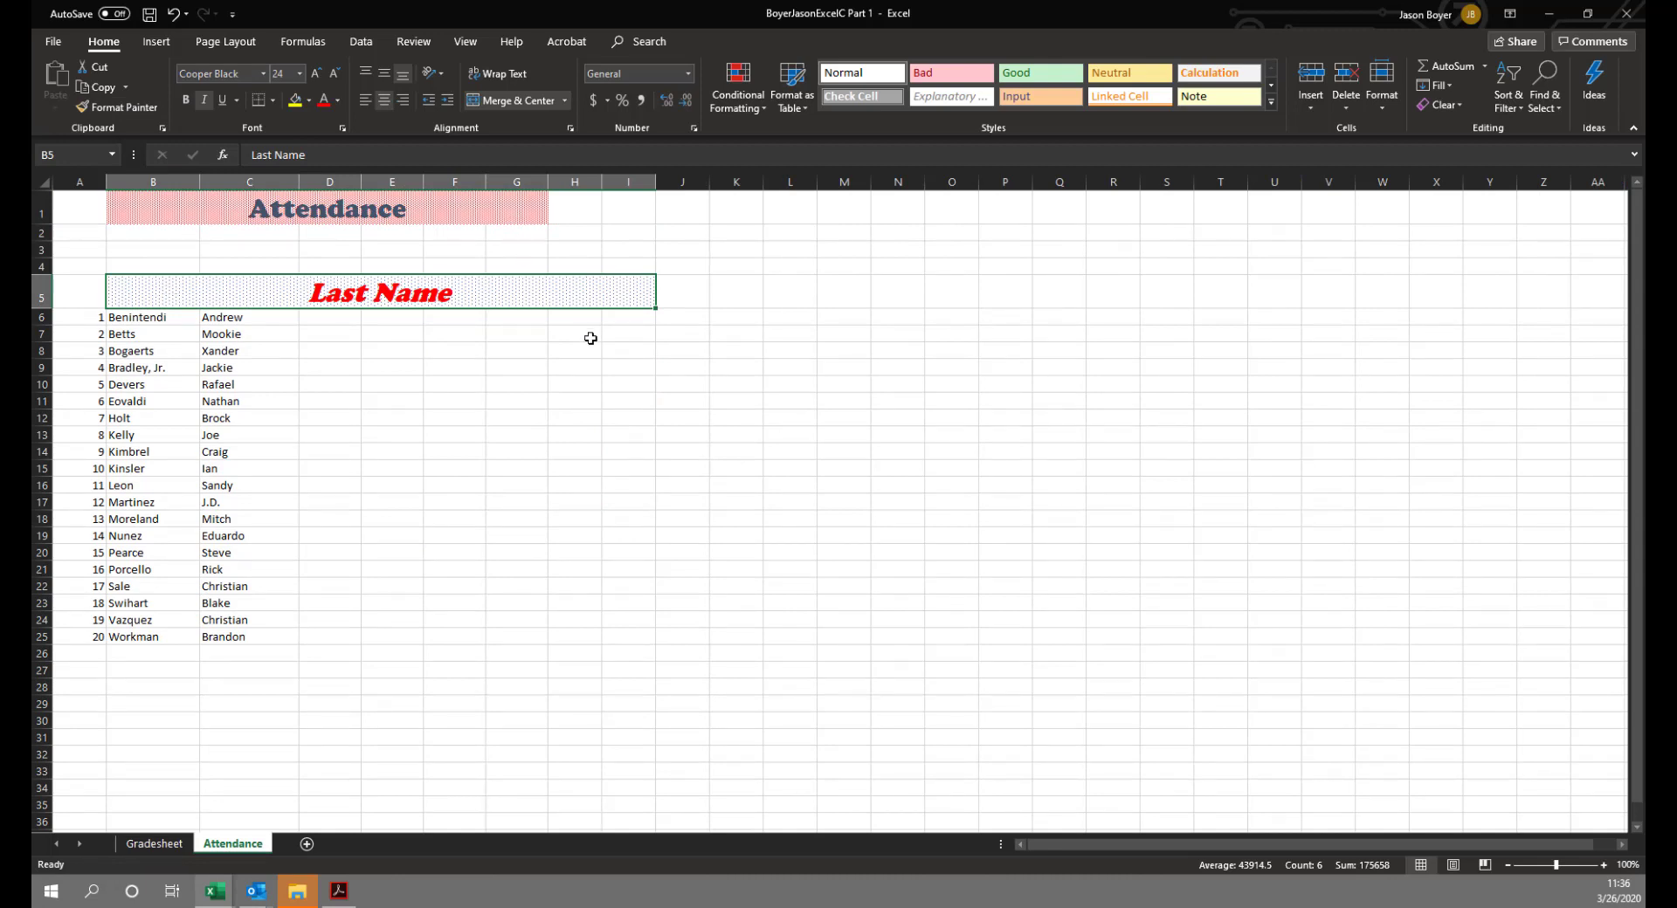
pyautogui.hotkey('ctrl', 'z')
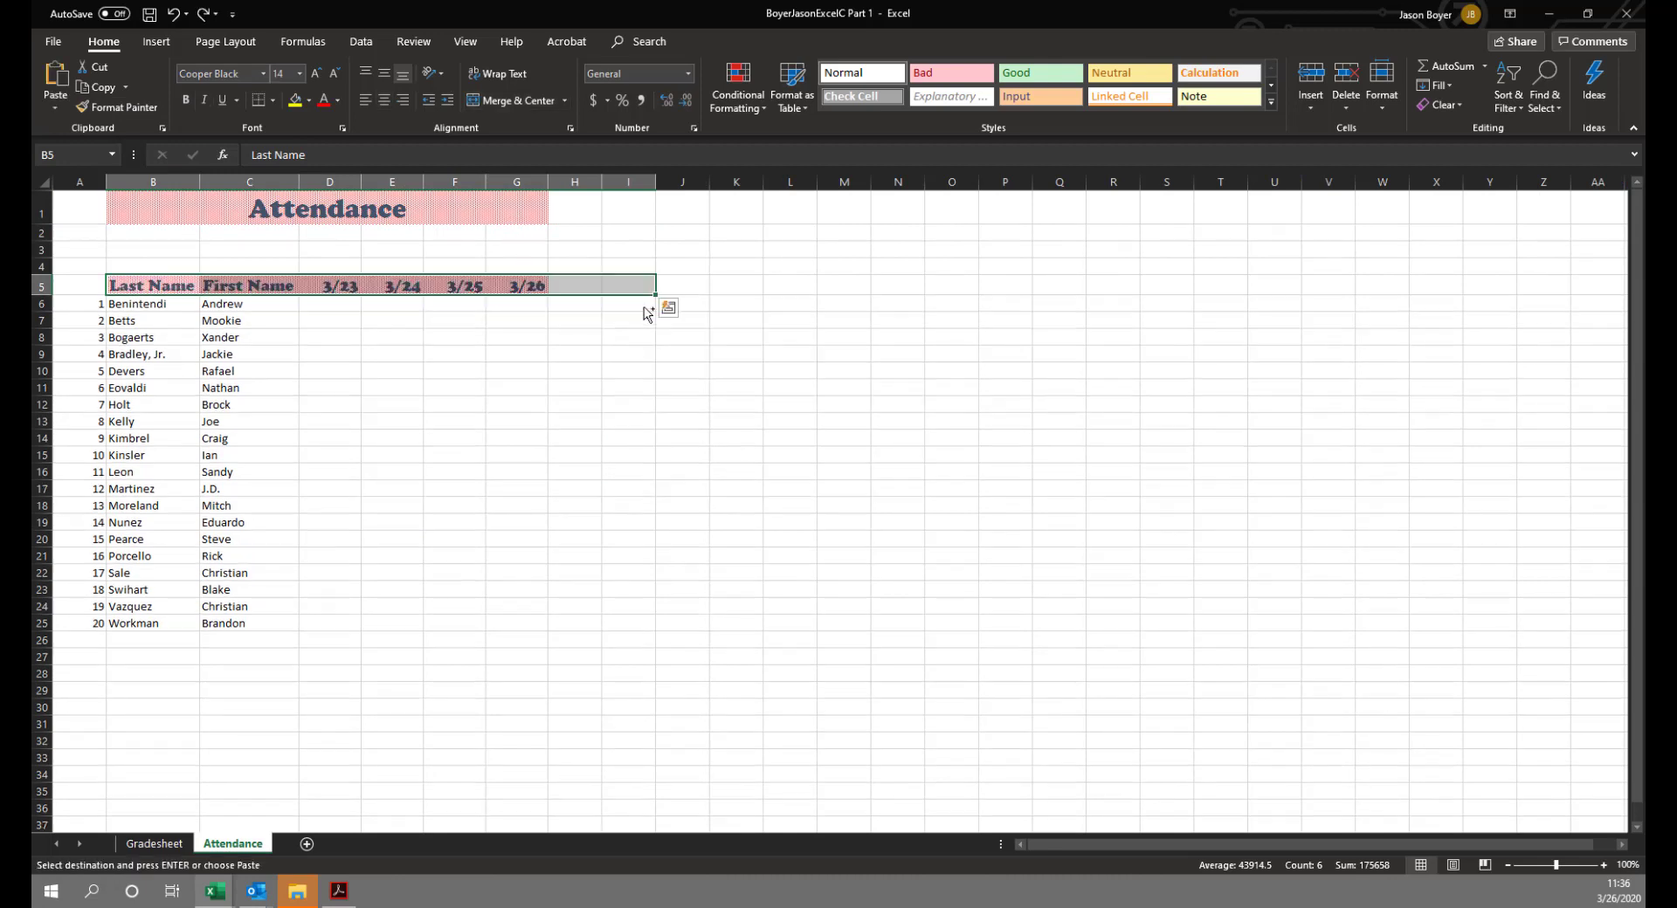
# Fill the Last Name heading in B5 with a dark blue 25% Gray pattern and no background color.
pyautogui.click(179, 287)
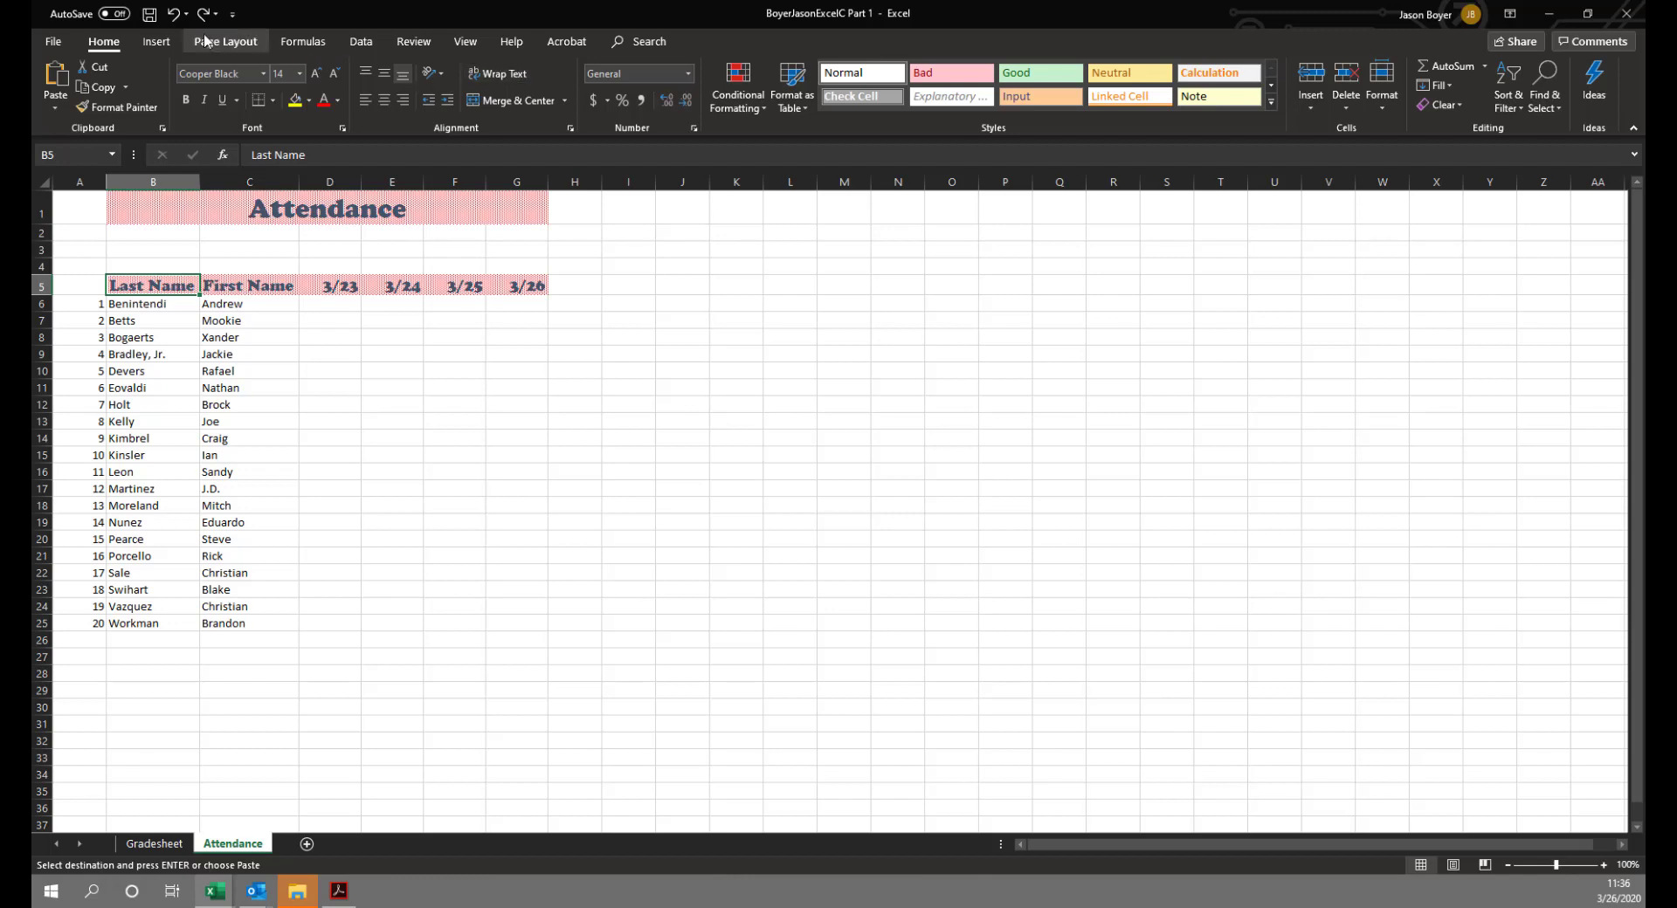
pyautogui.click(1270, 102)
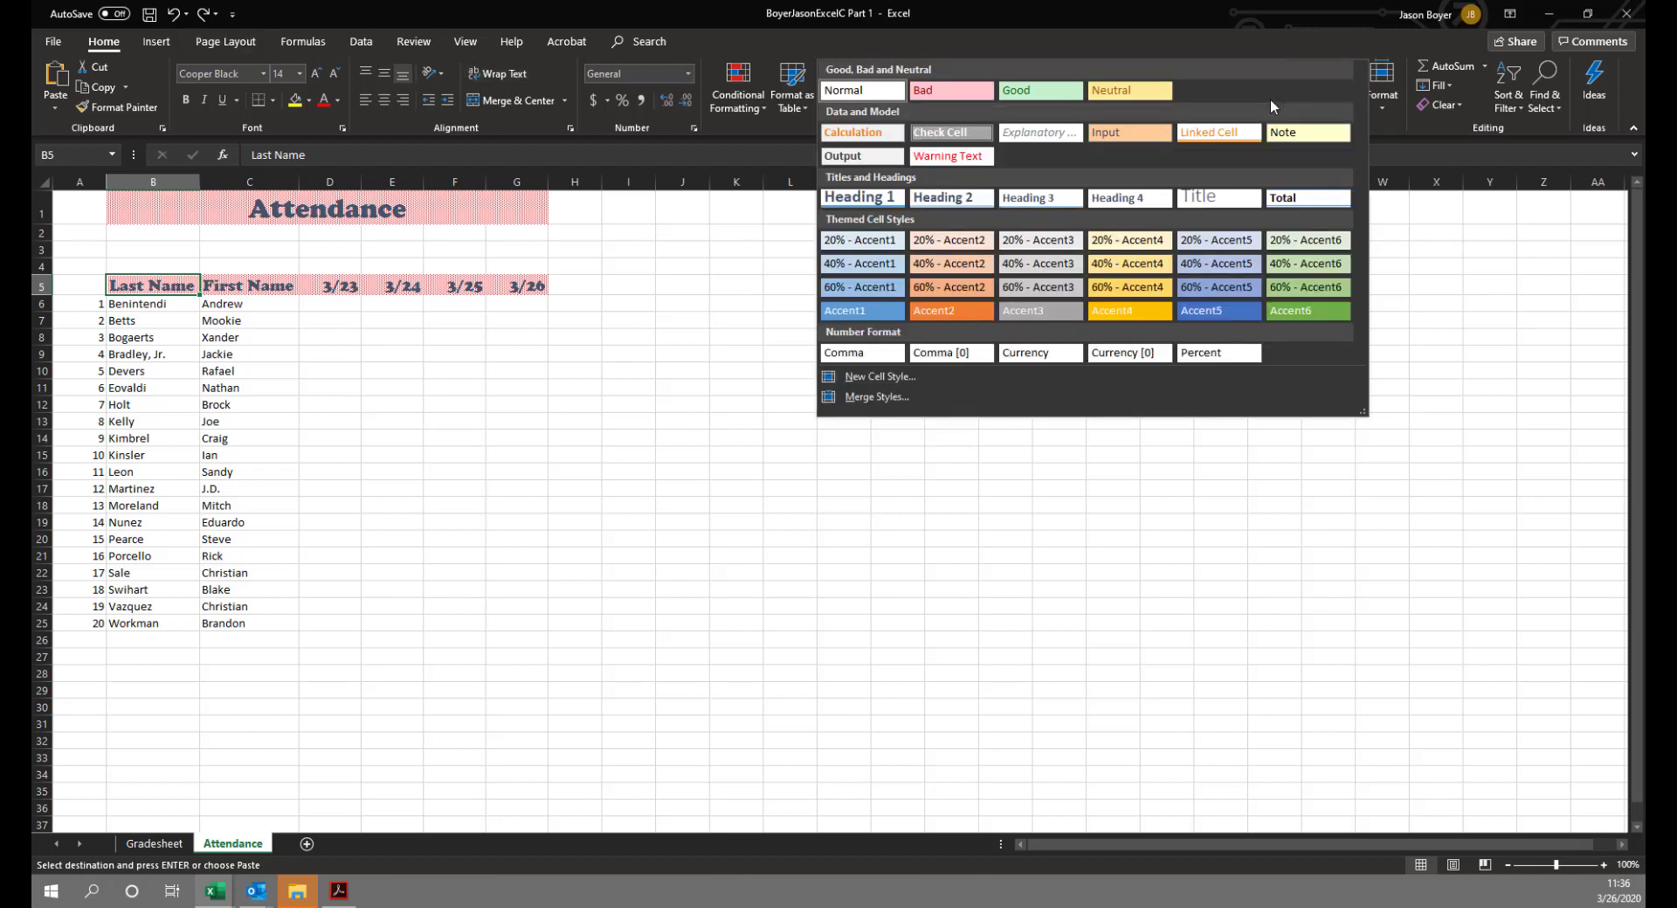
pyautogui.click(341, 131)
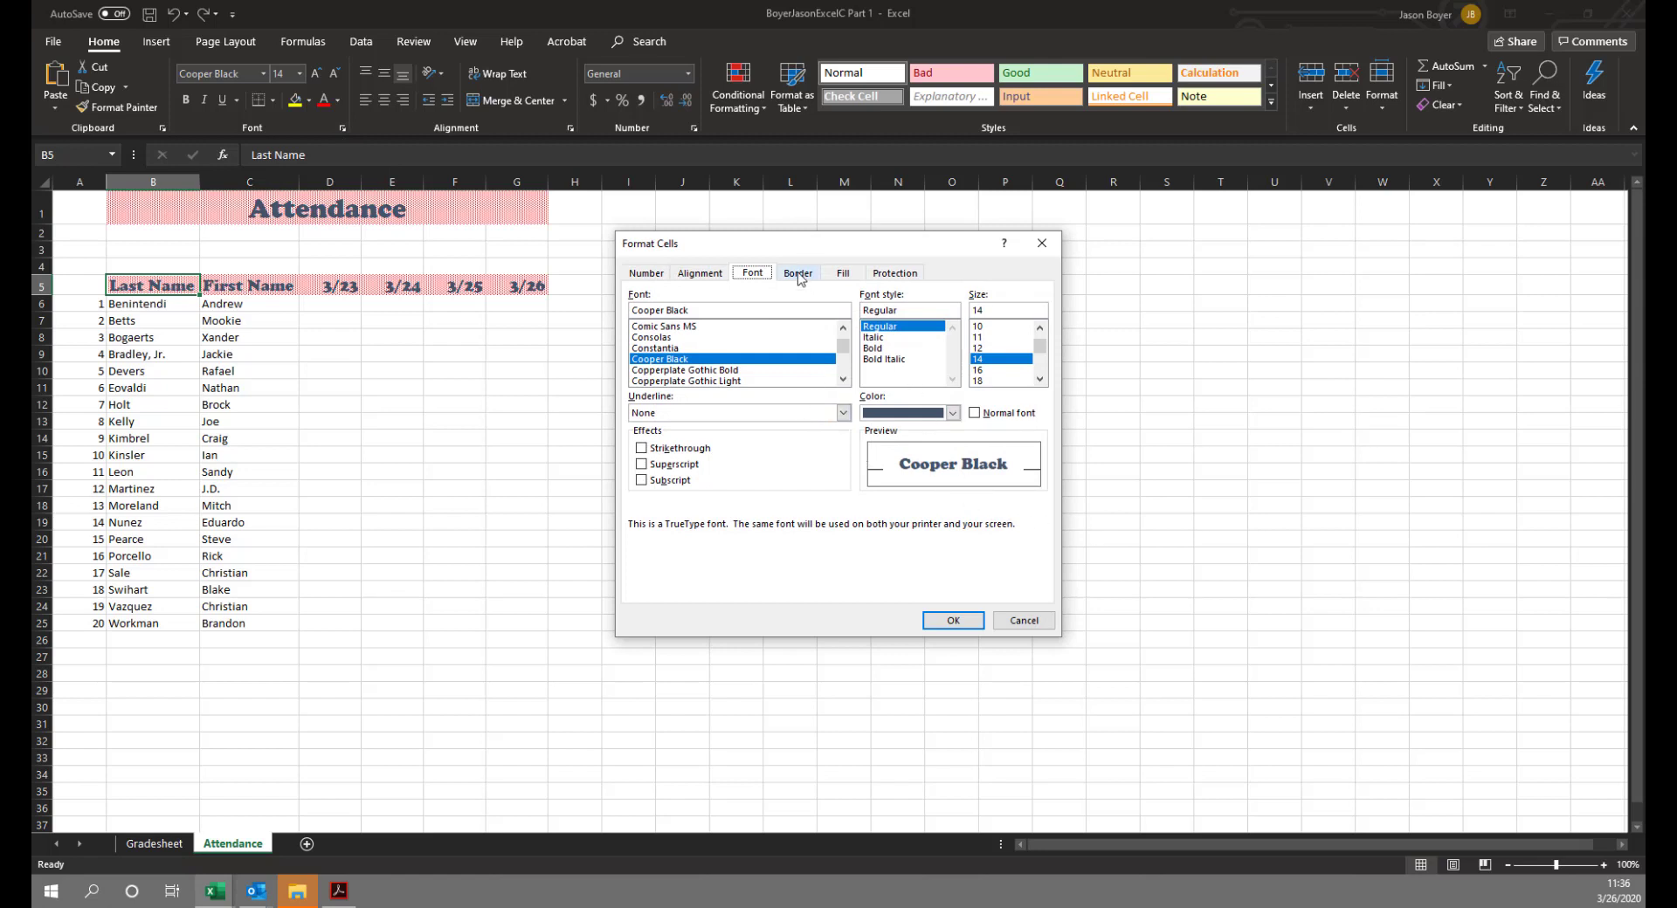
pyautogui.click(842, 272)
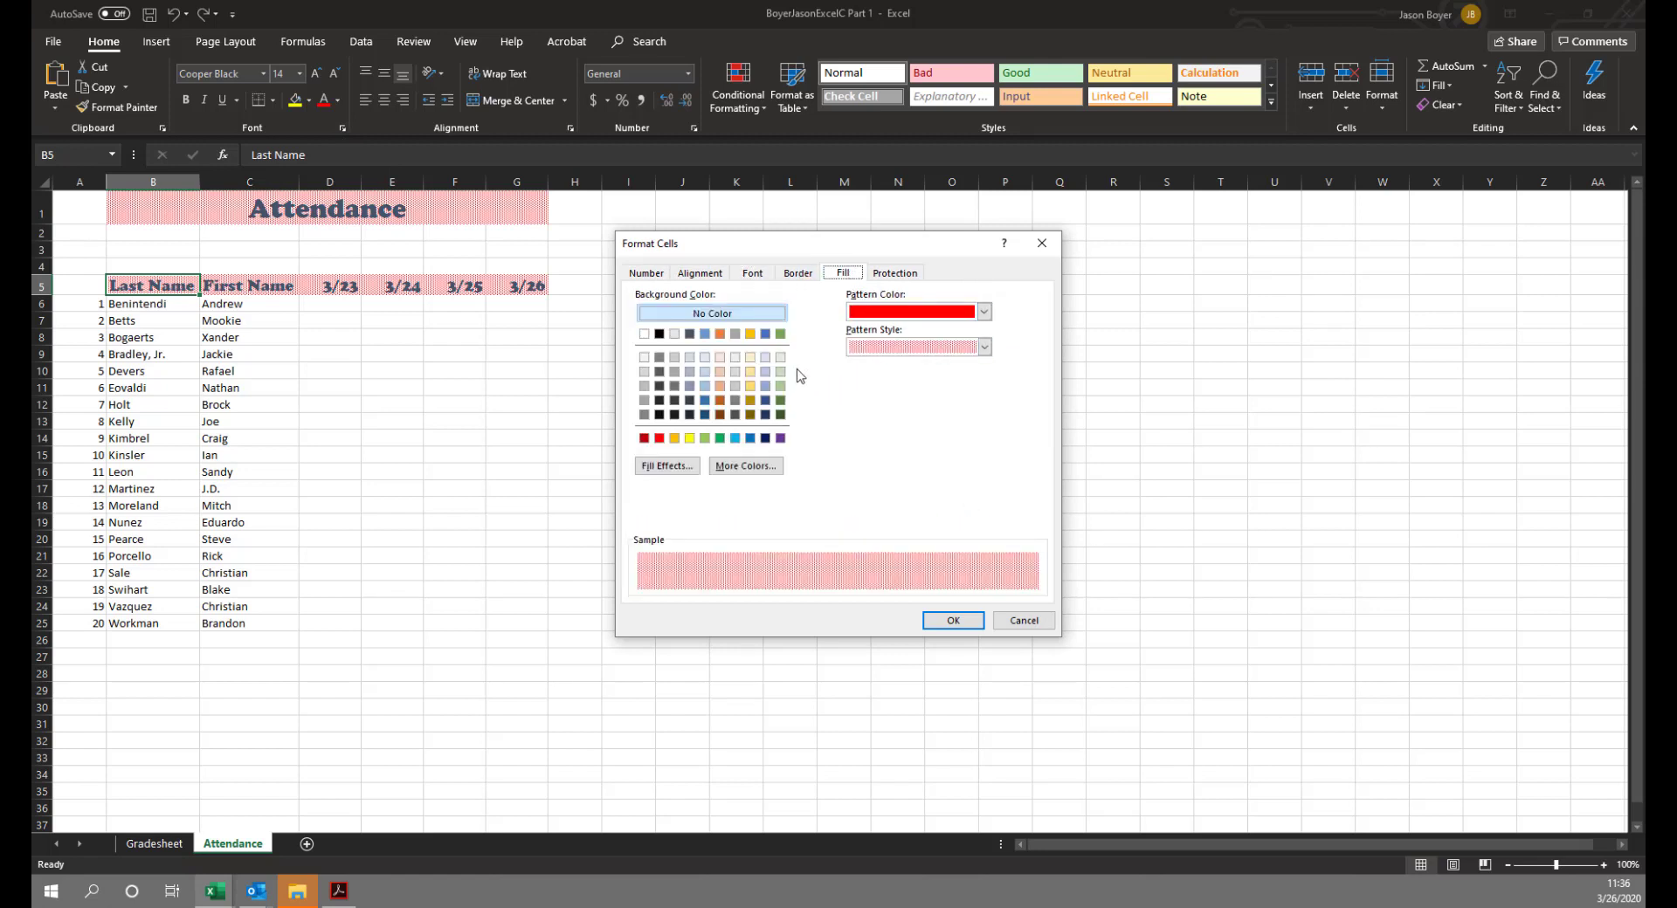
pyautogui.click(690, 335)
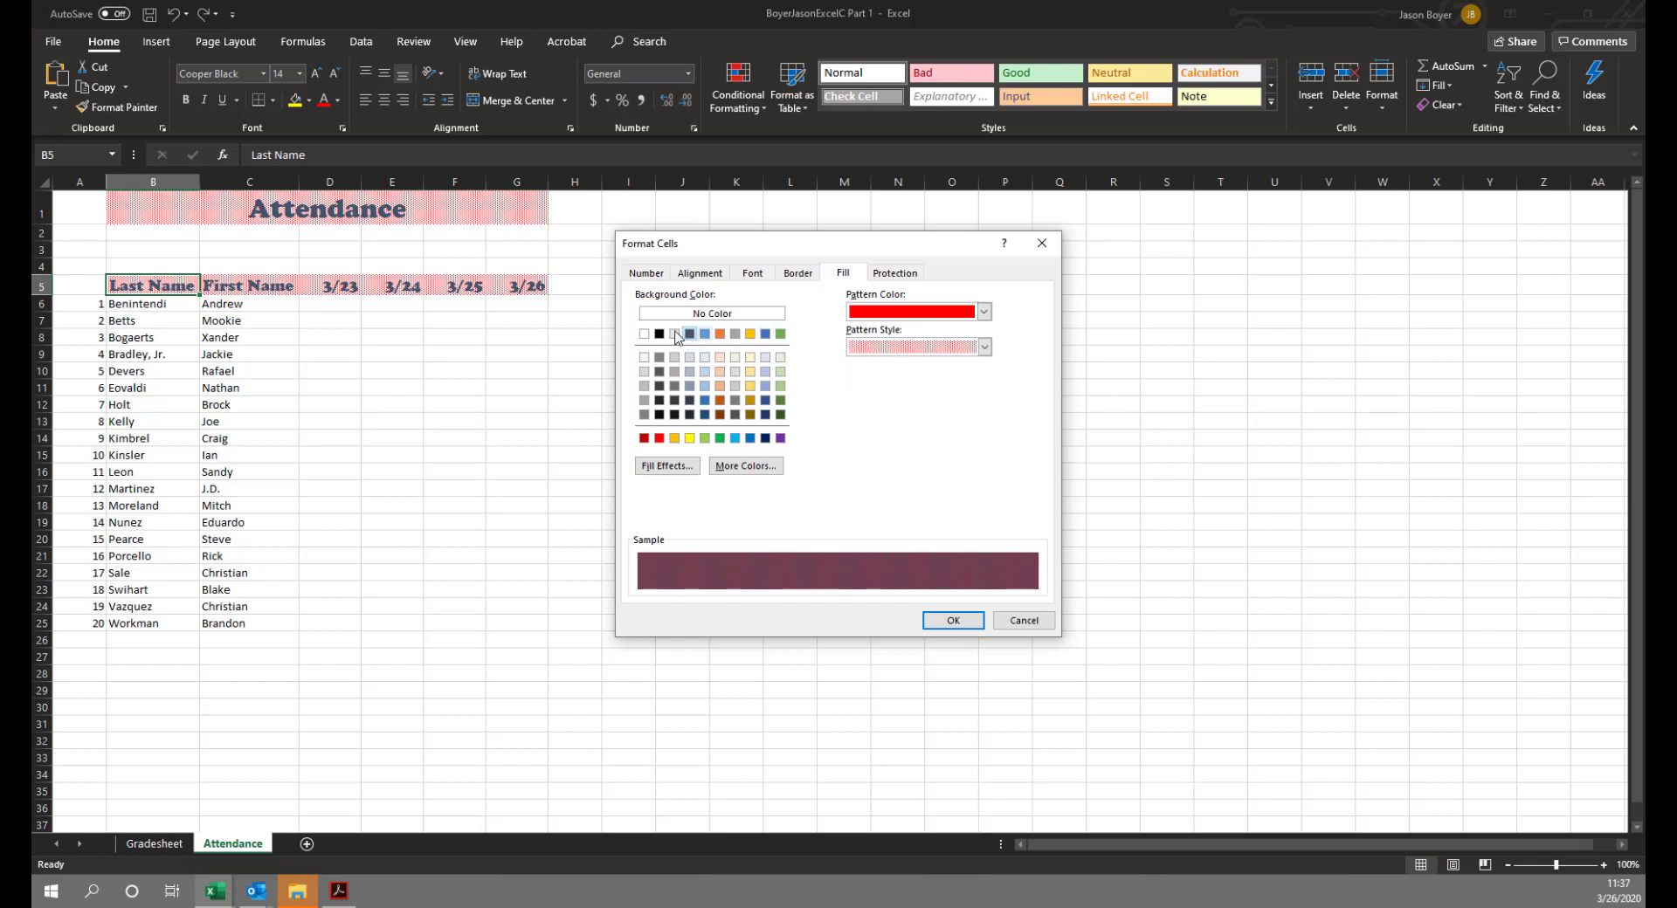
pyautogui.click(706, 314)
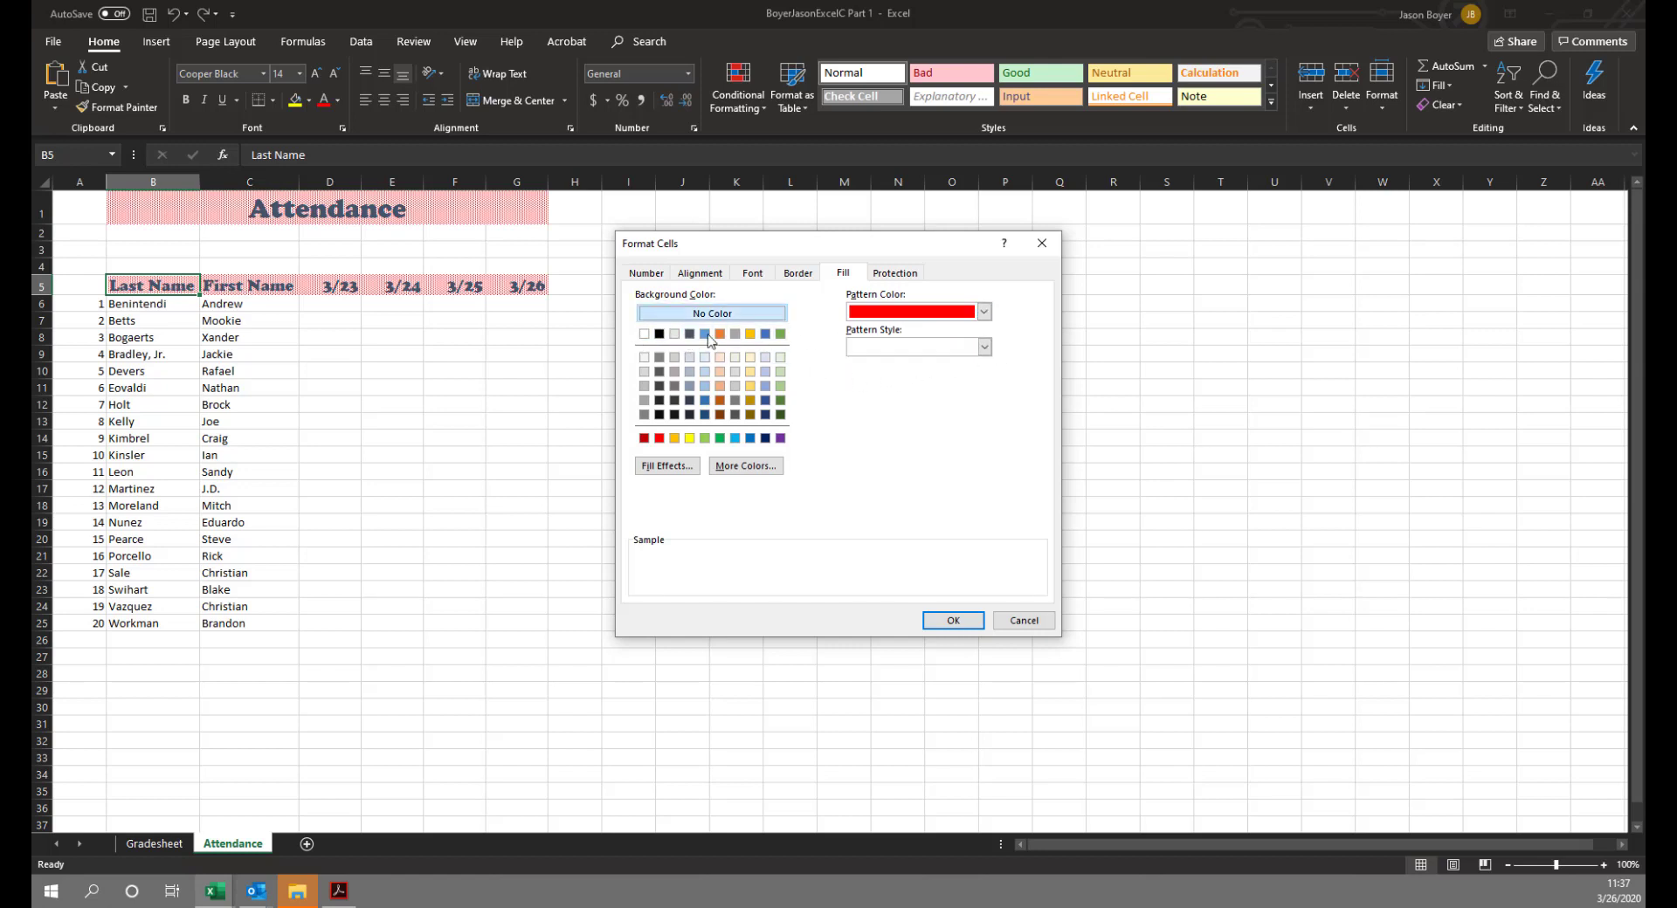
pyautogui.click(983, 312)
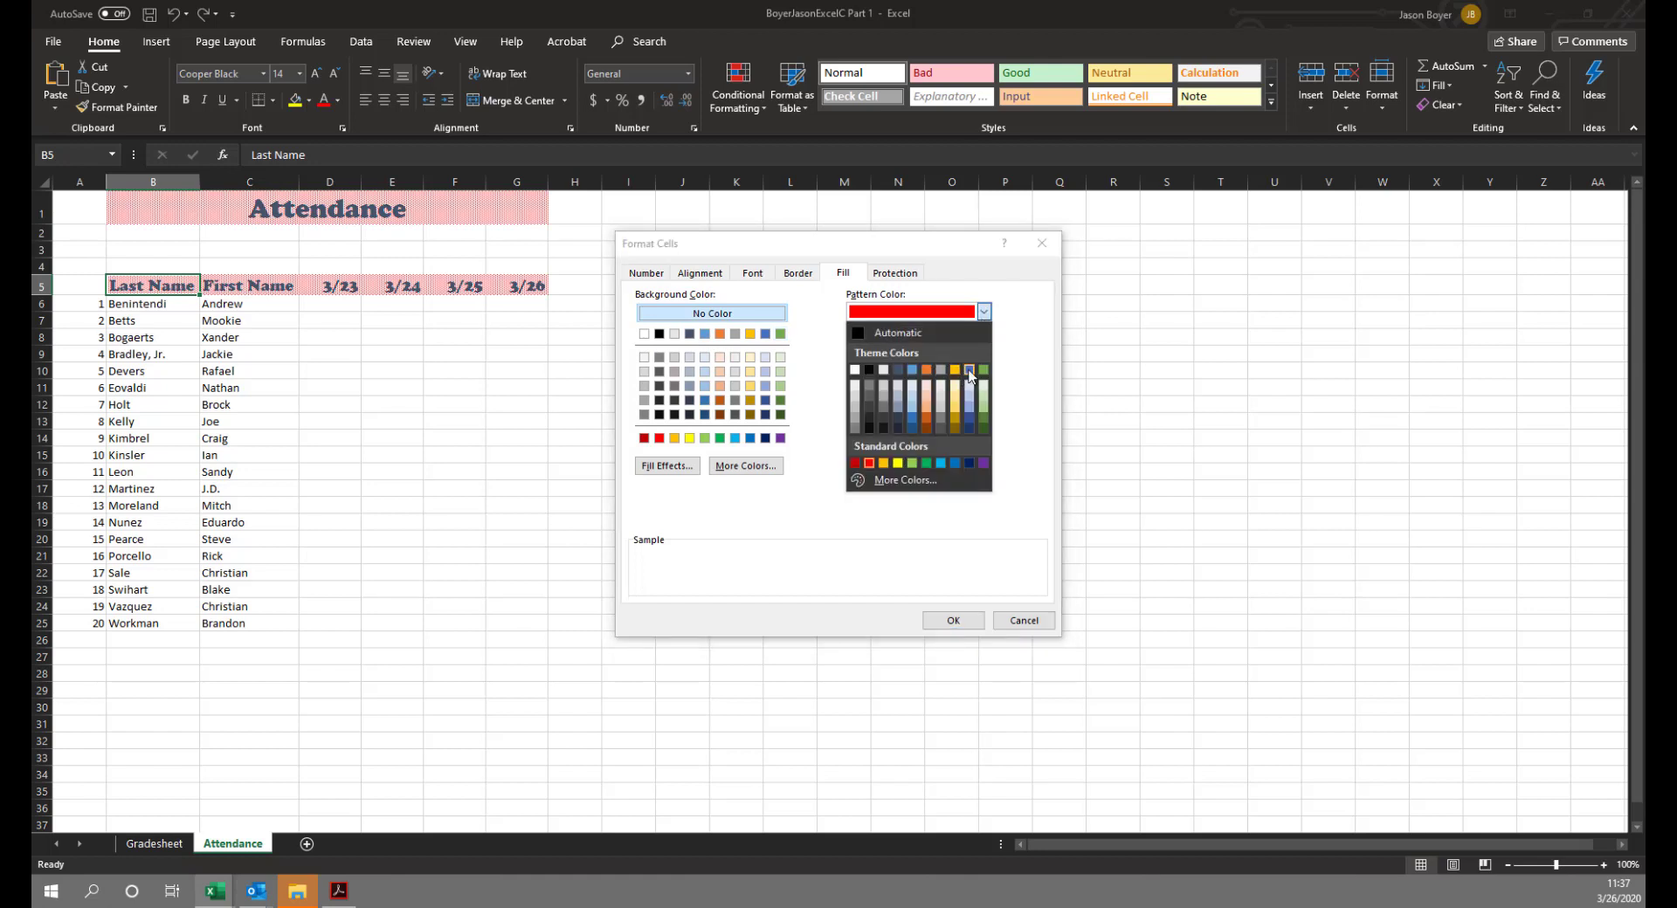
pyautogui.click(968, 428)
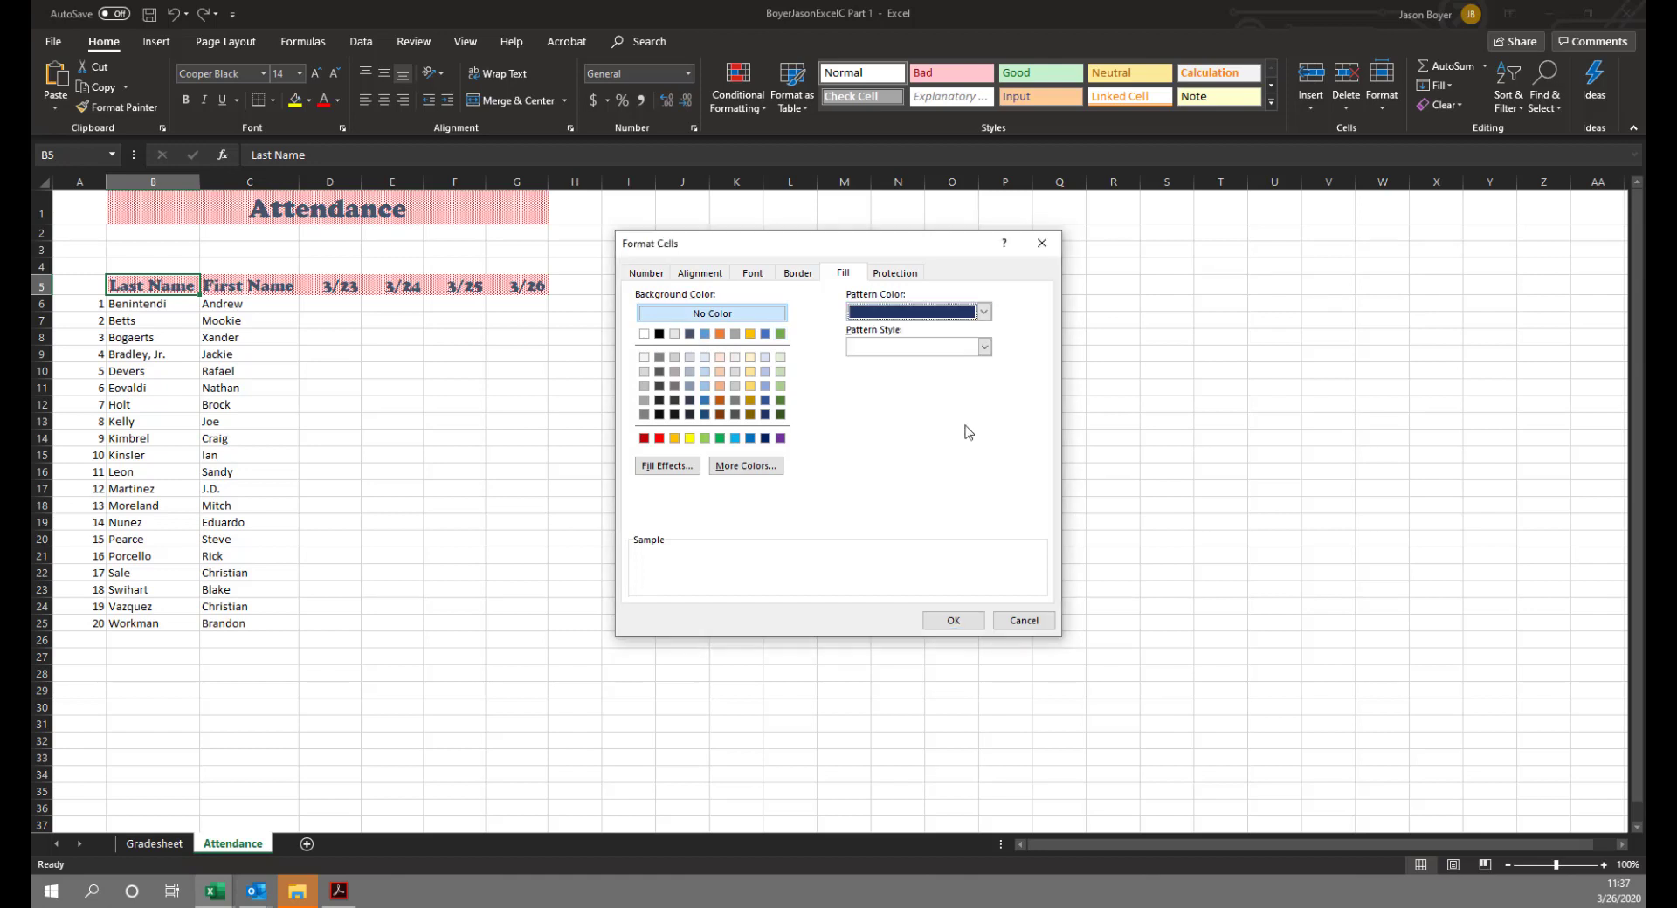
pyautogui.click(984, 348)
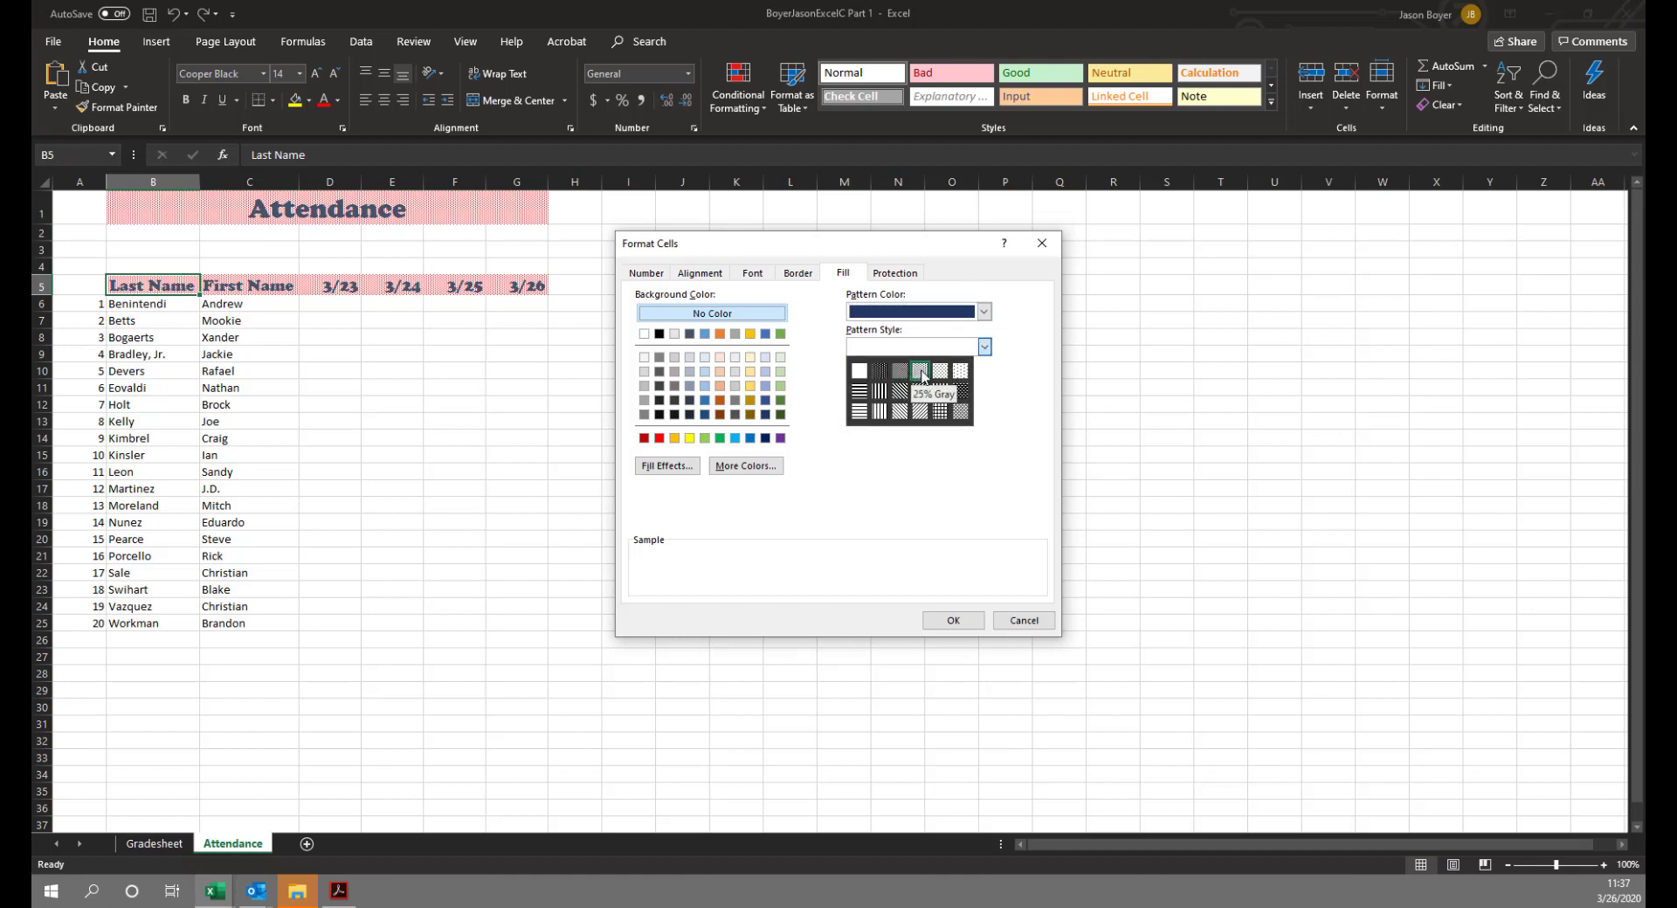
pyautogui.click(922, 372)
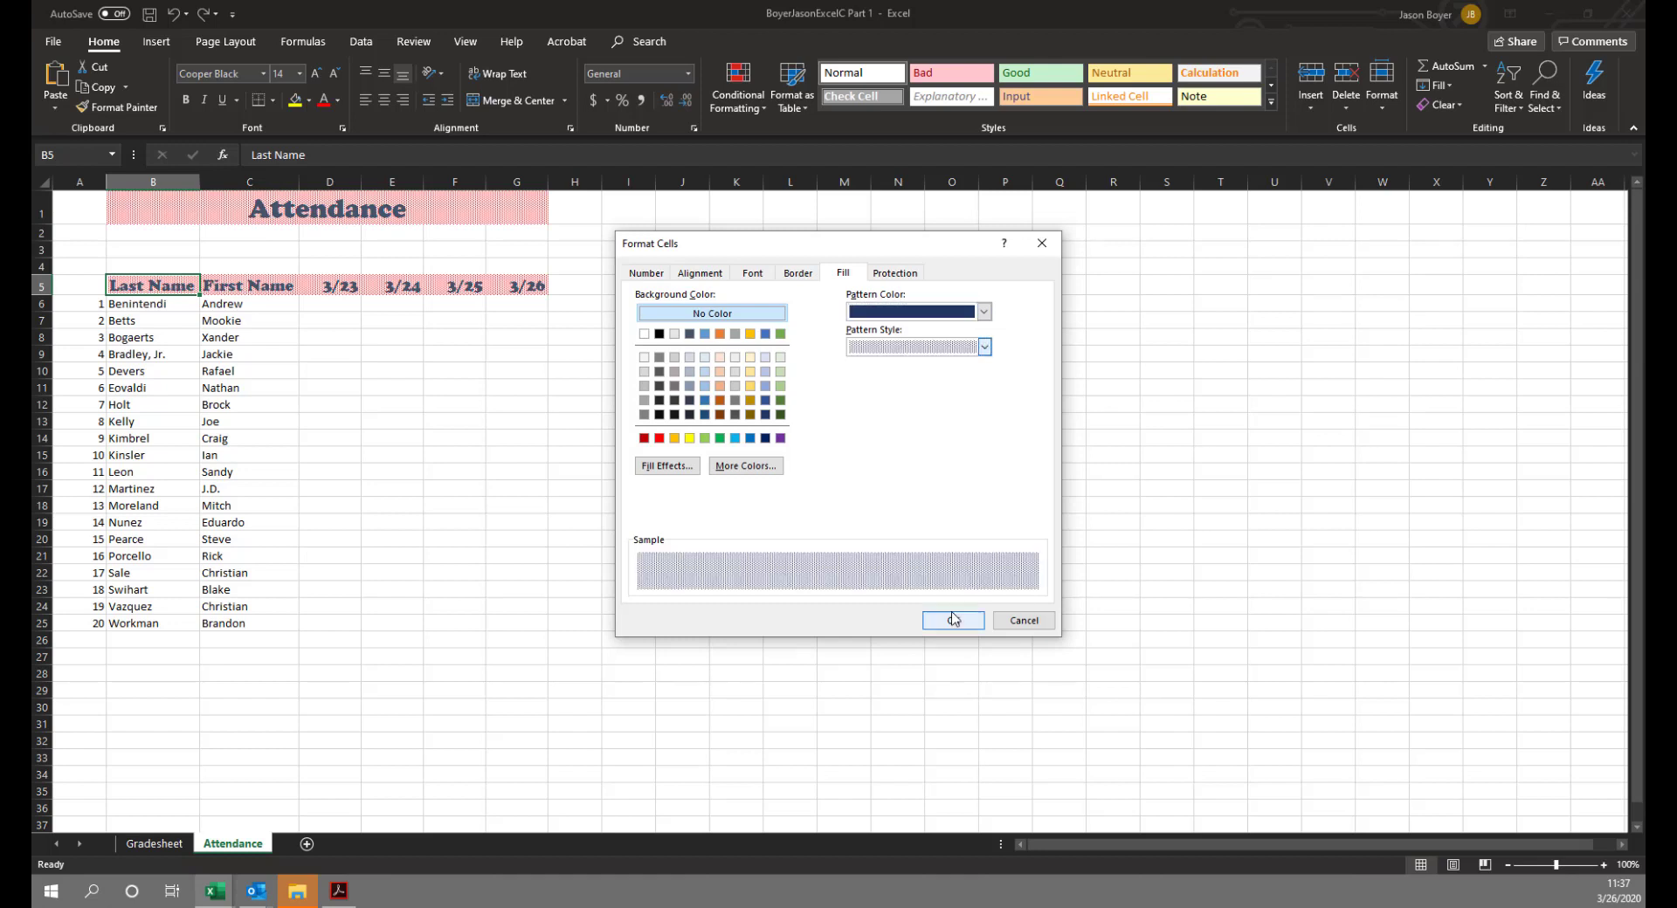
pyautogui.click(954, 621)
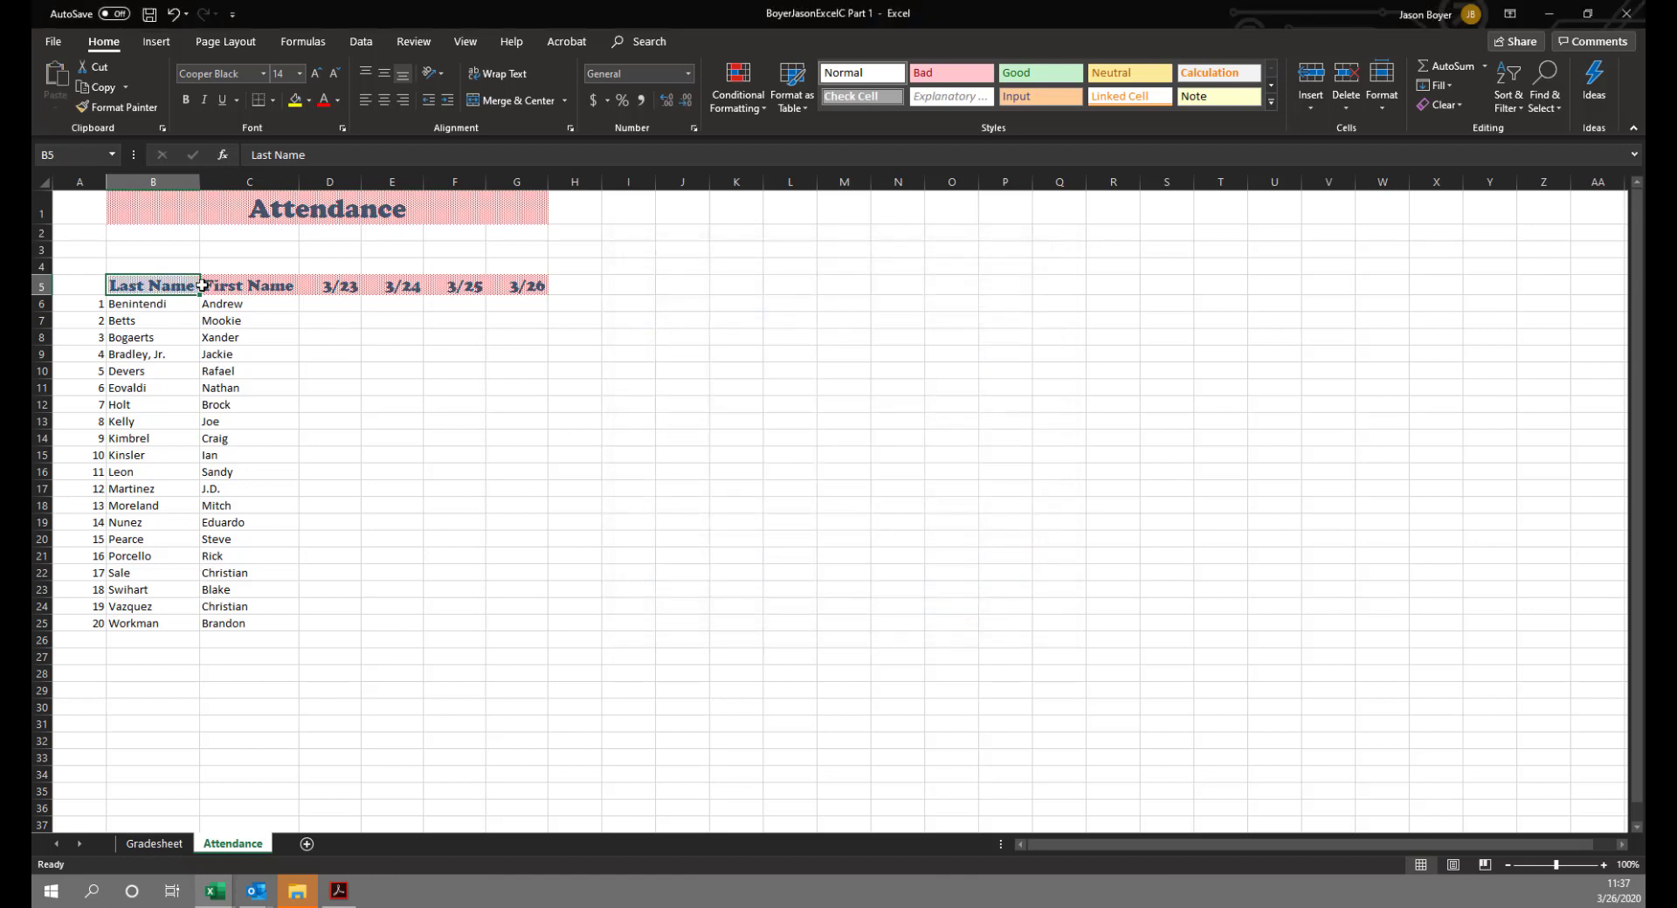
# Copy the Last Name heading's formatting onto the other headings in C5:G5.
pyautogui.click(88, 106)
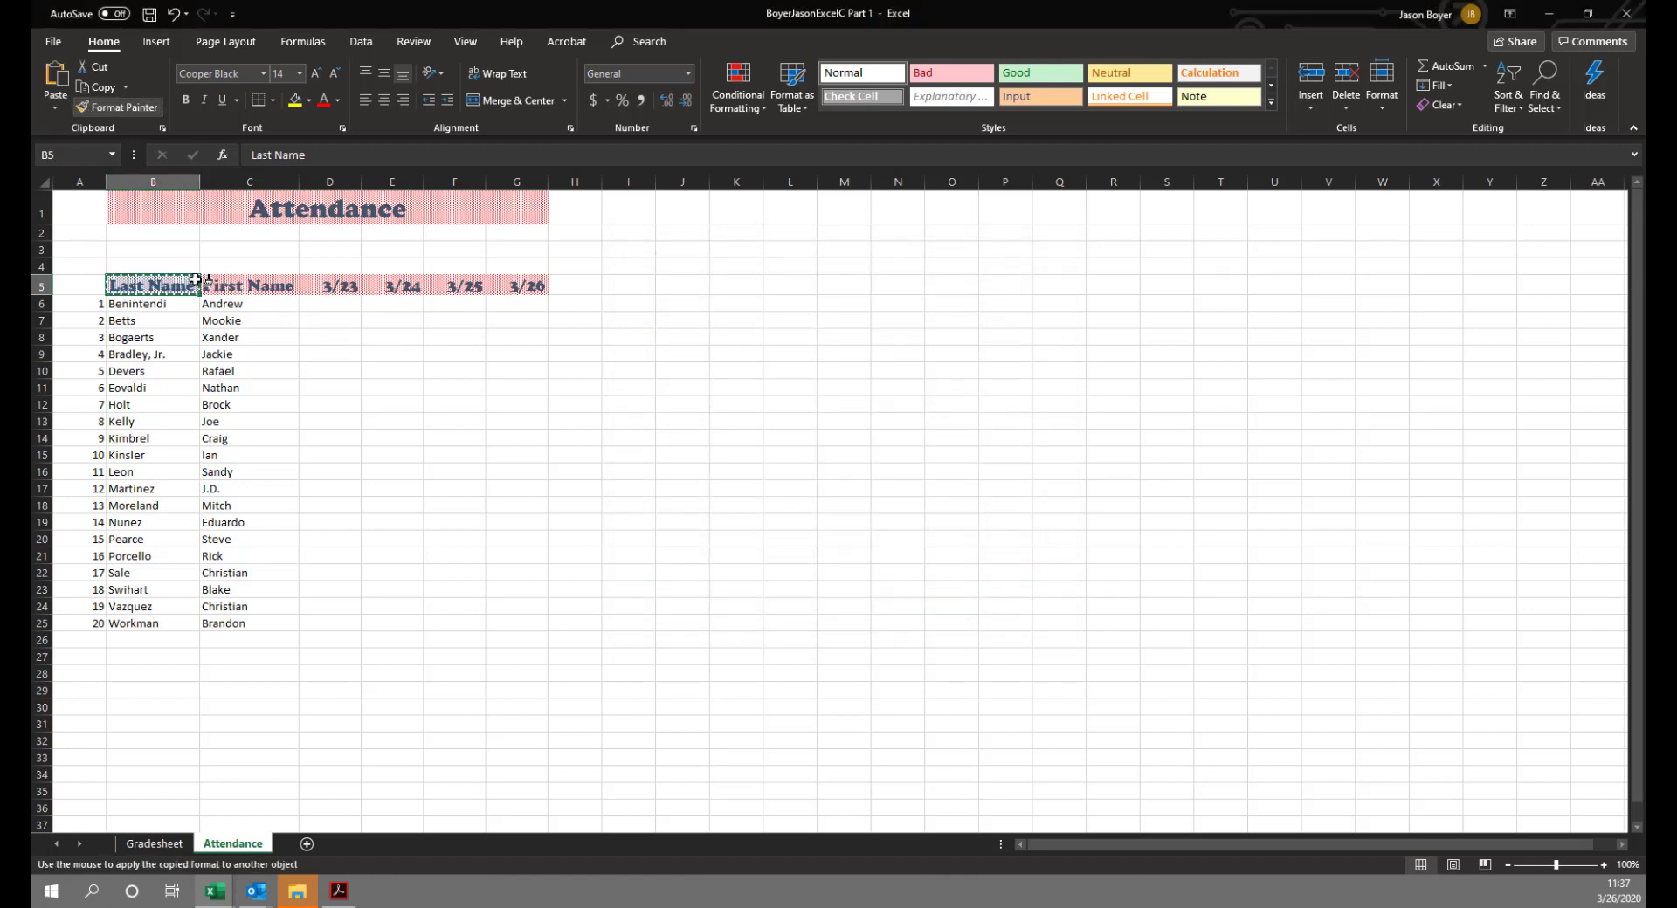
pyautogui.moveTo(208, 284); pyautogui.dragTo(498, 281)
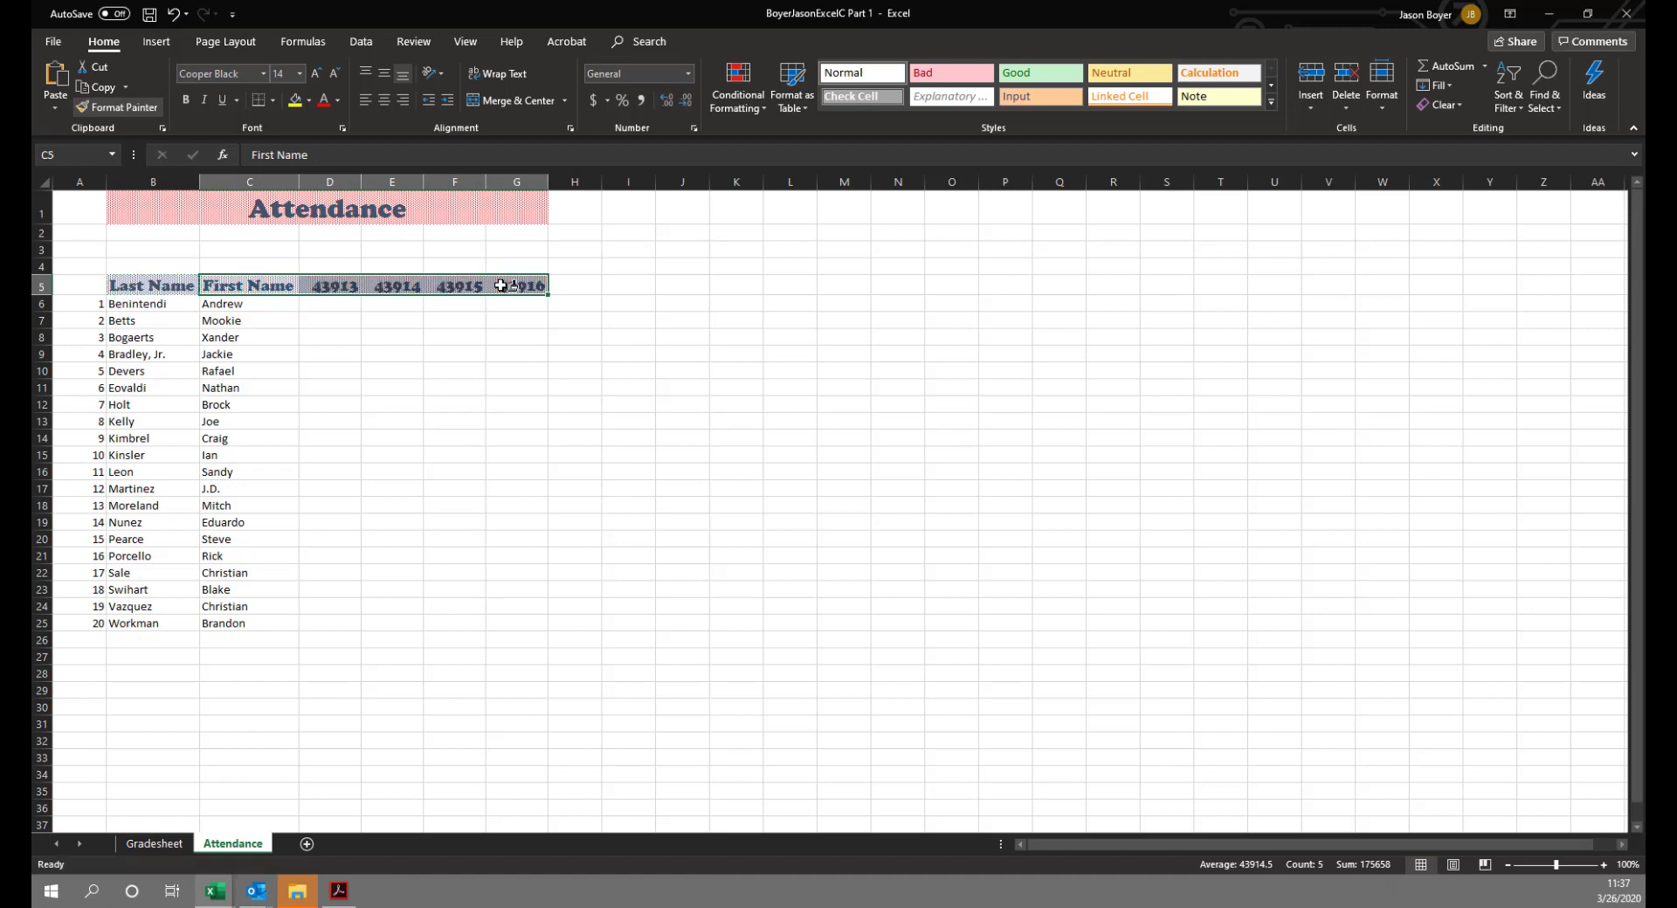
pyautogui.click(443, 339)
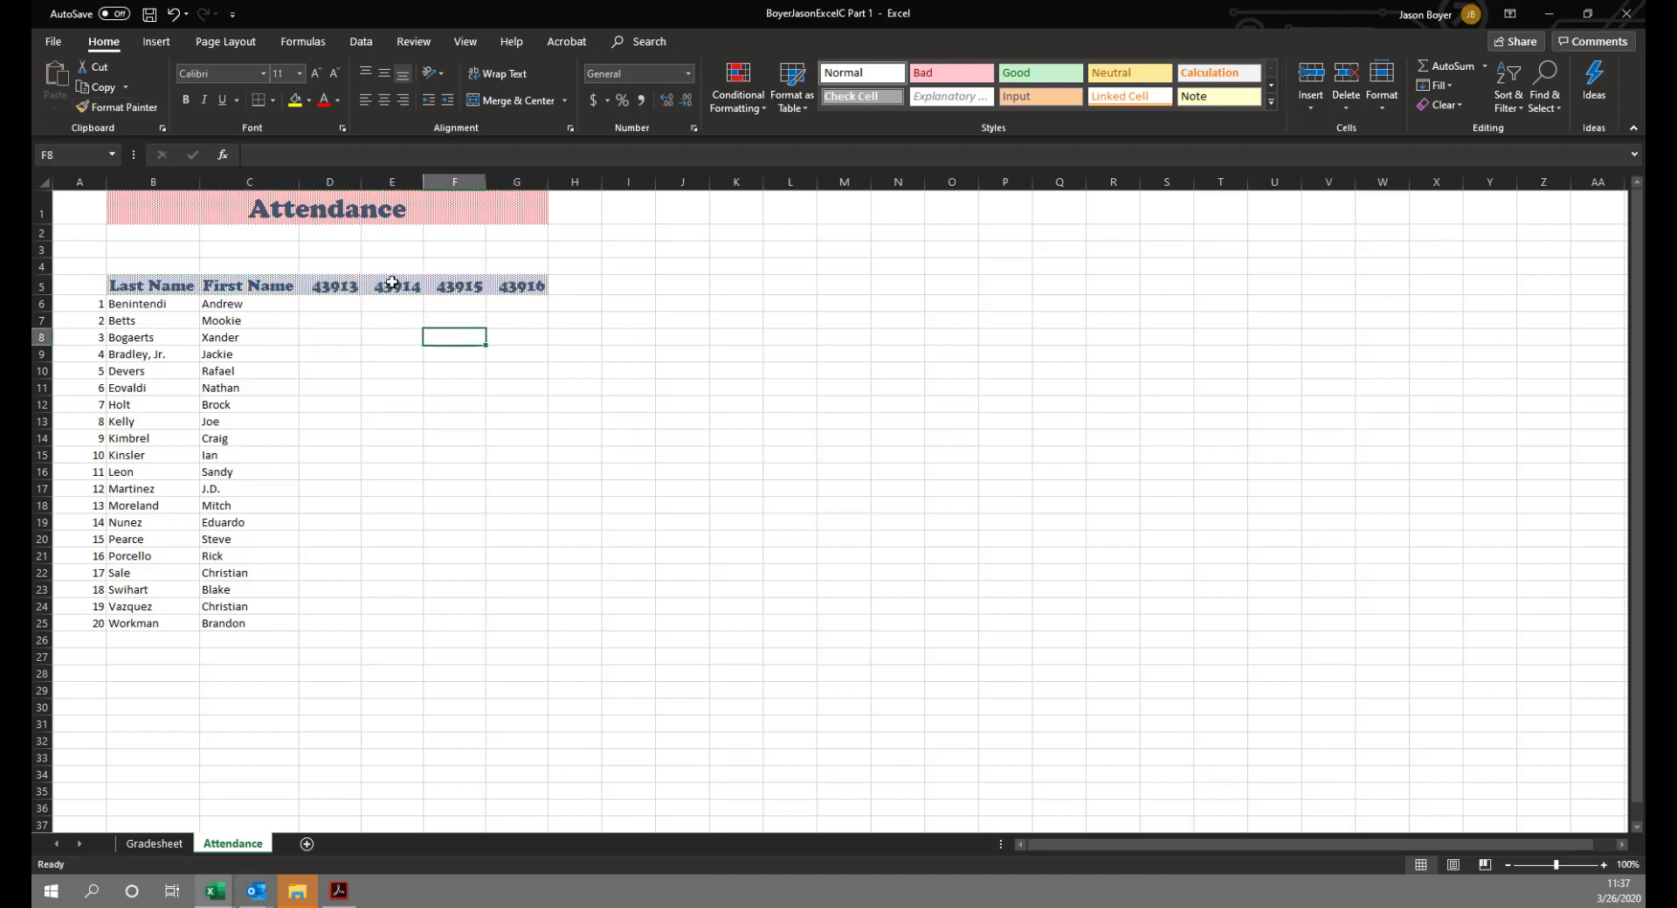
# Reapply the Date category's 3/14 type to the date headings in D5:G5.
pyautogui.moveTo(341, 283); pyautogui.dragTo(515, 287)
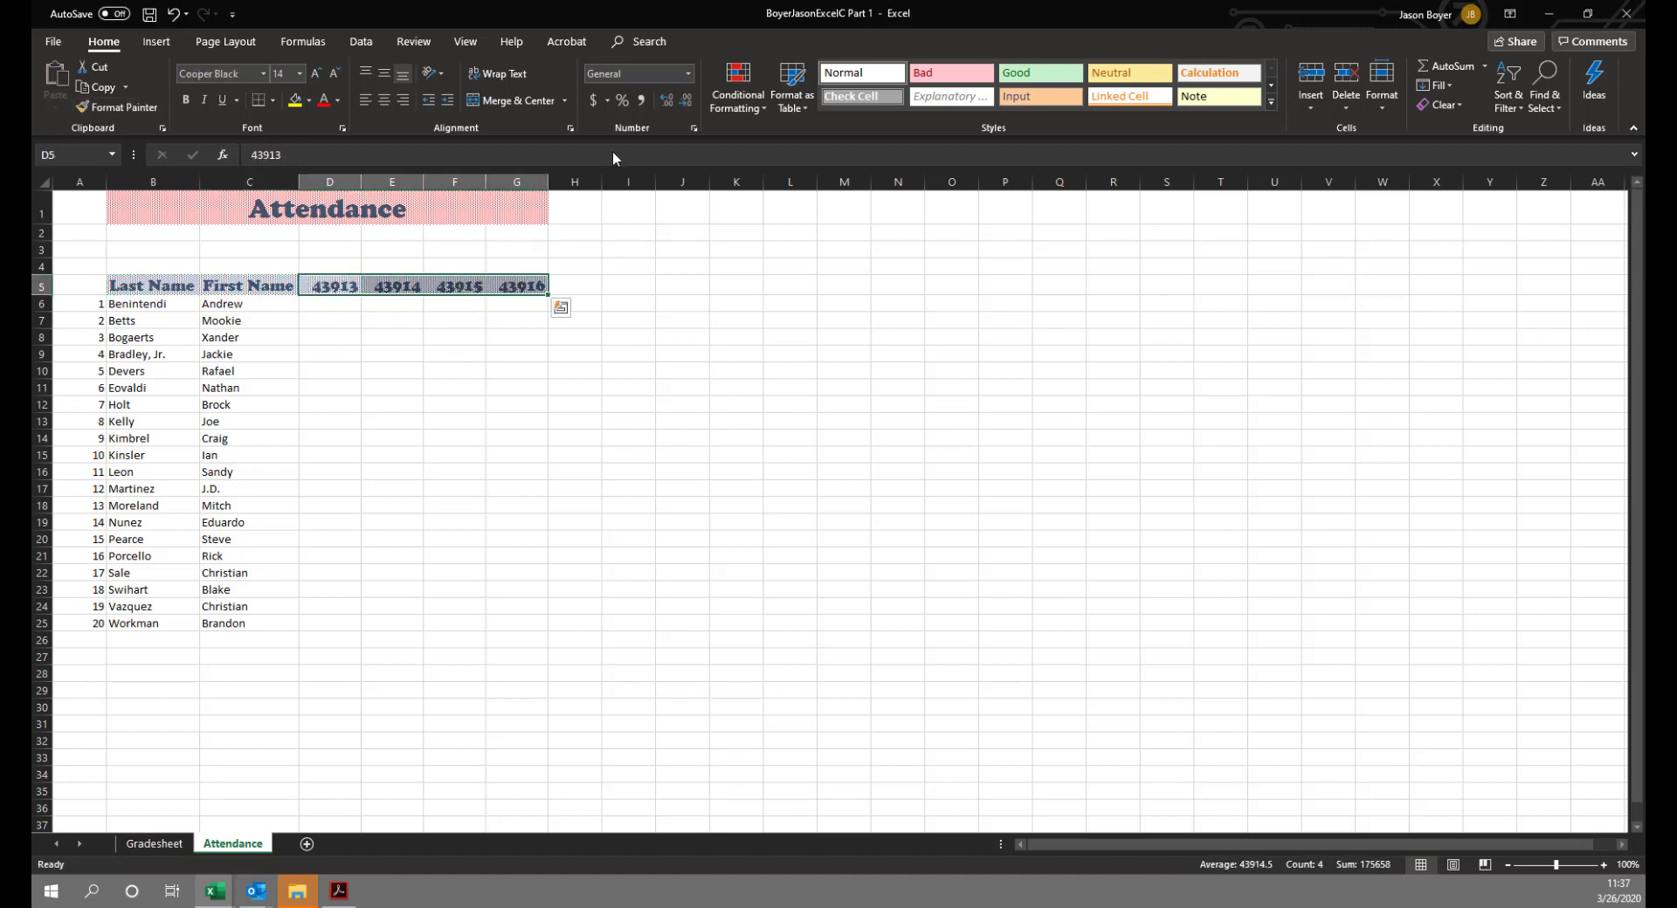
pyautogui.click(694, 128)
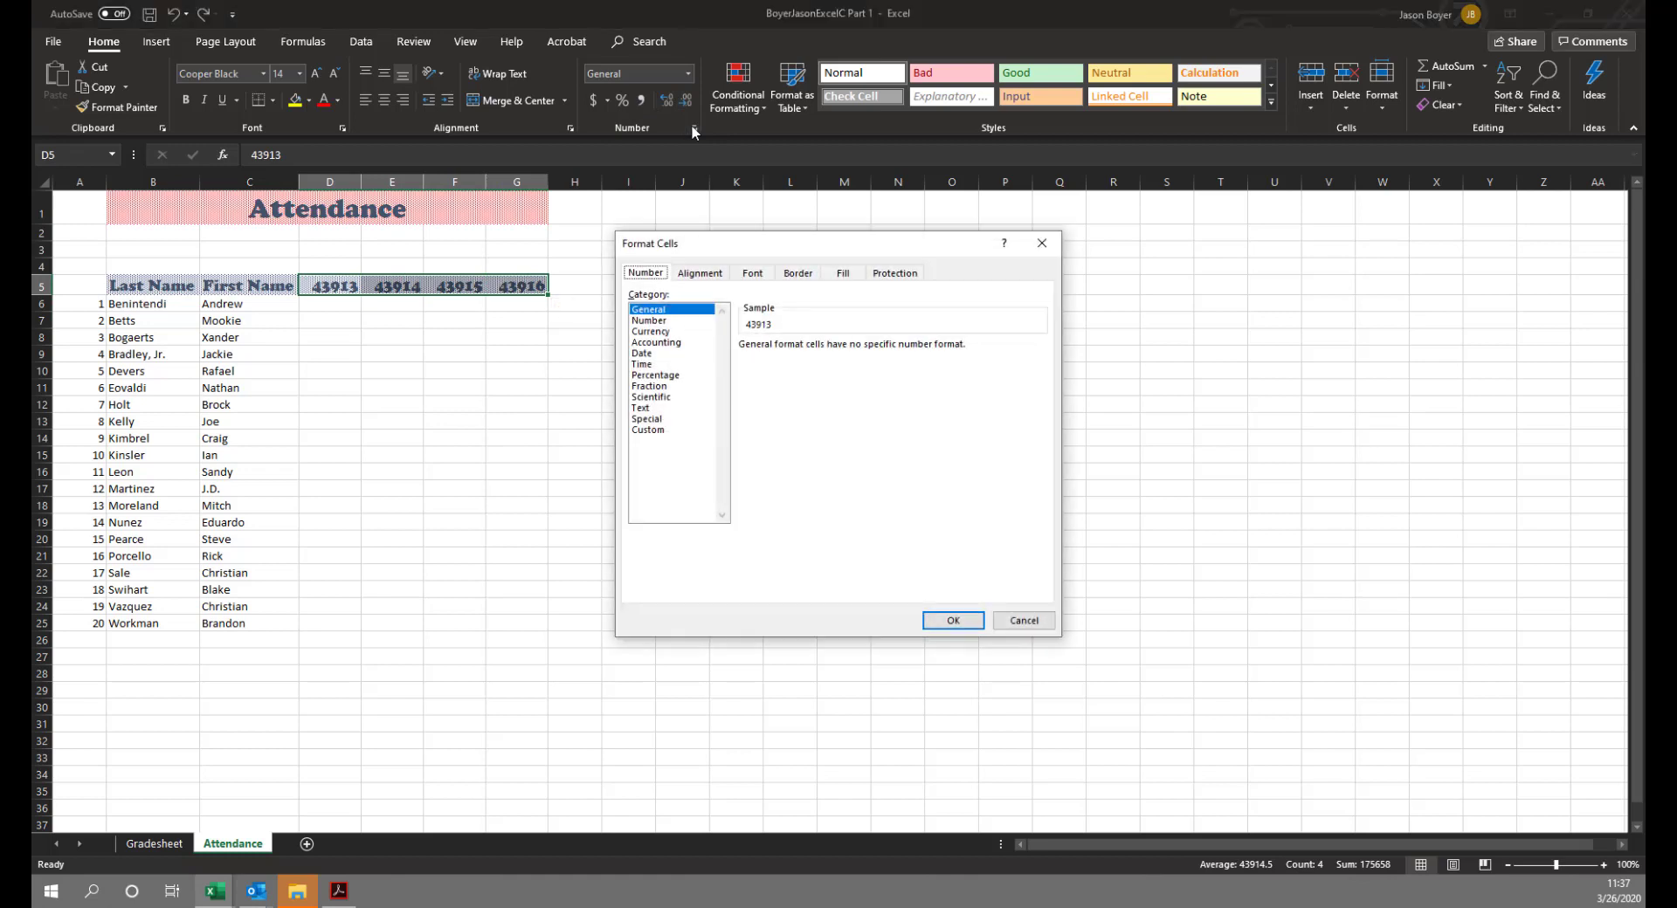
pyautogui.click(674, 353)
pyautogui.click(774, 392)
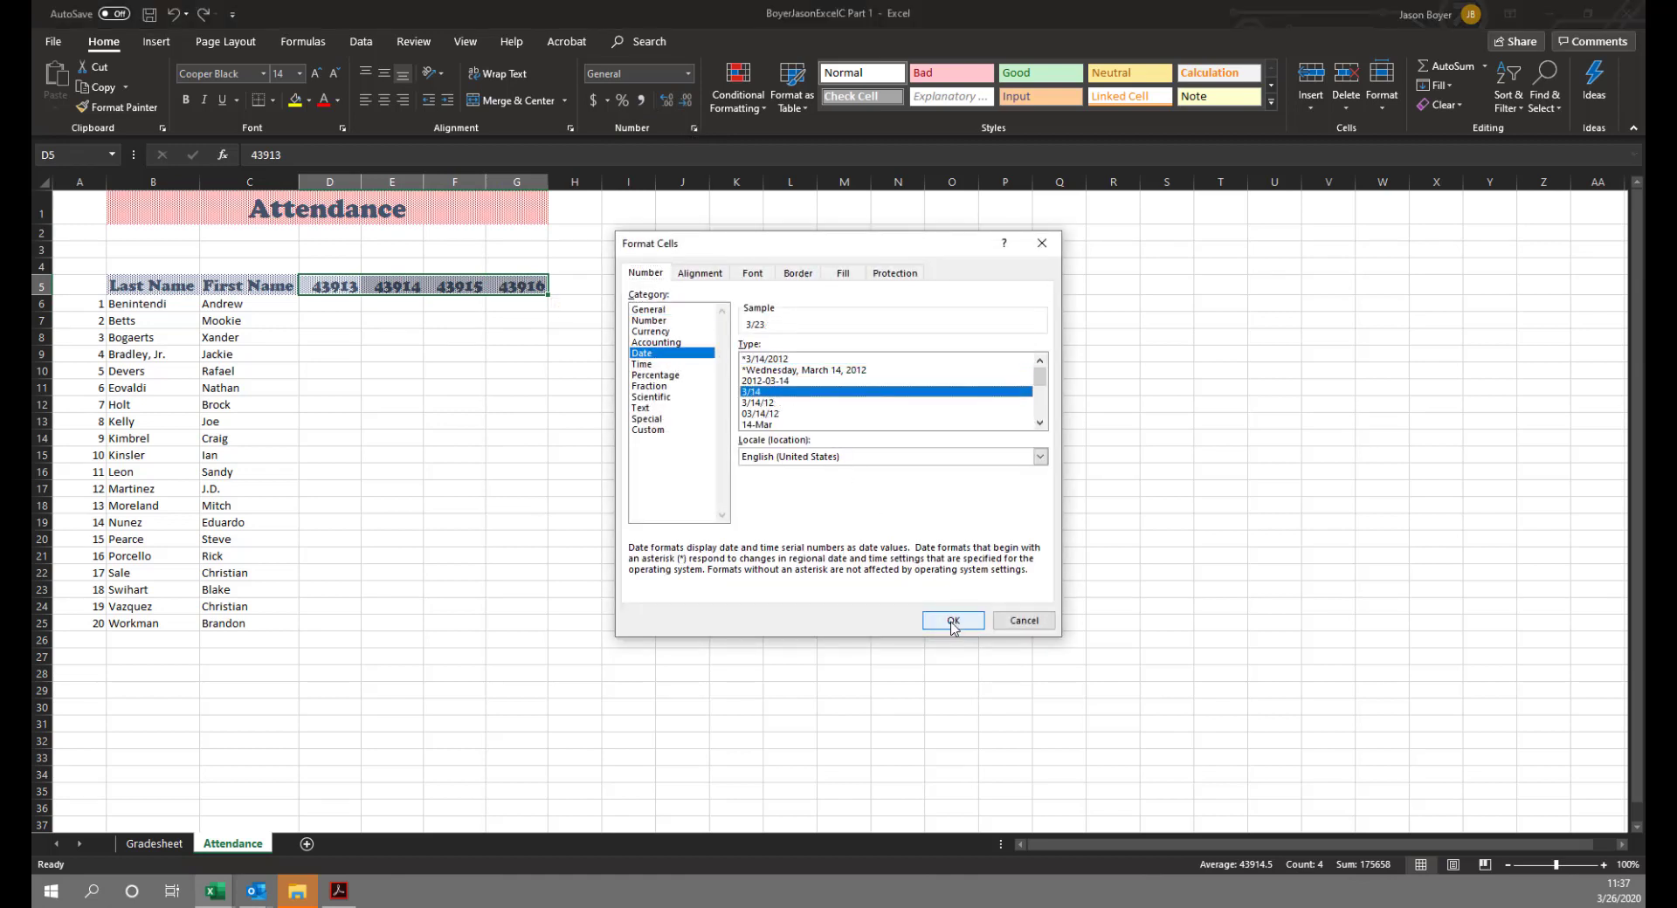
pyautogui.click(953, 621)
pyautogui.click(454, 421)
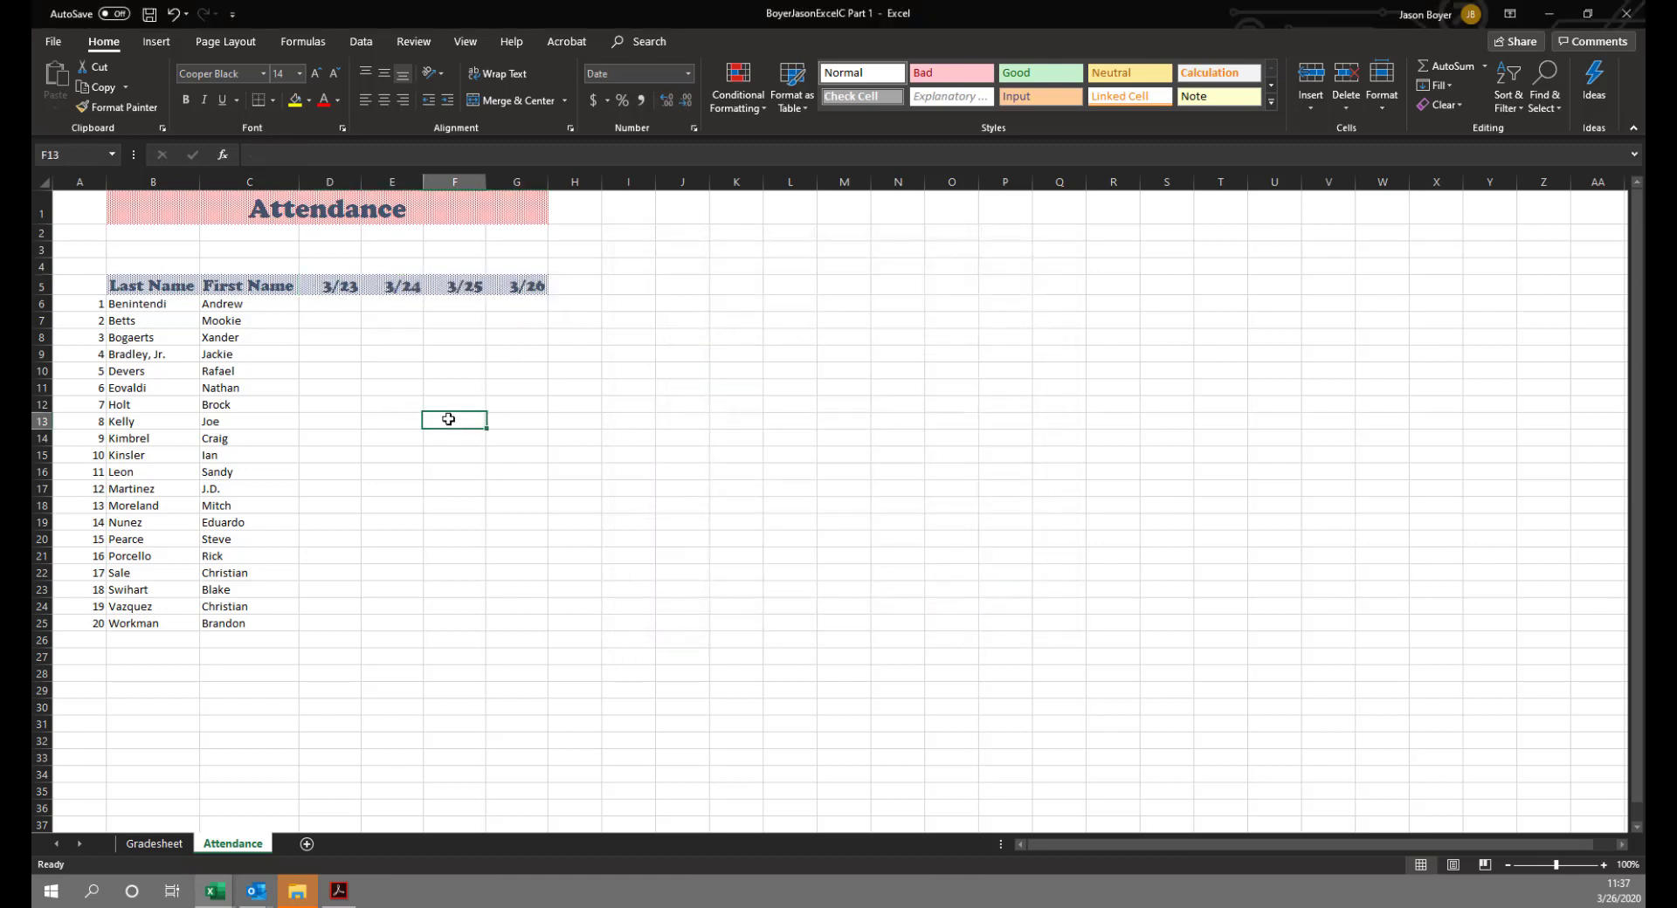
# Change the font color of the headings in B5:G5 to red.
pyautogui.click(123, 287)
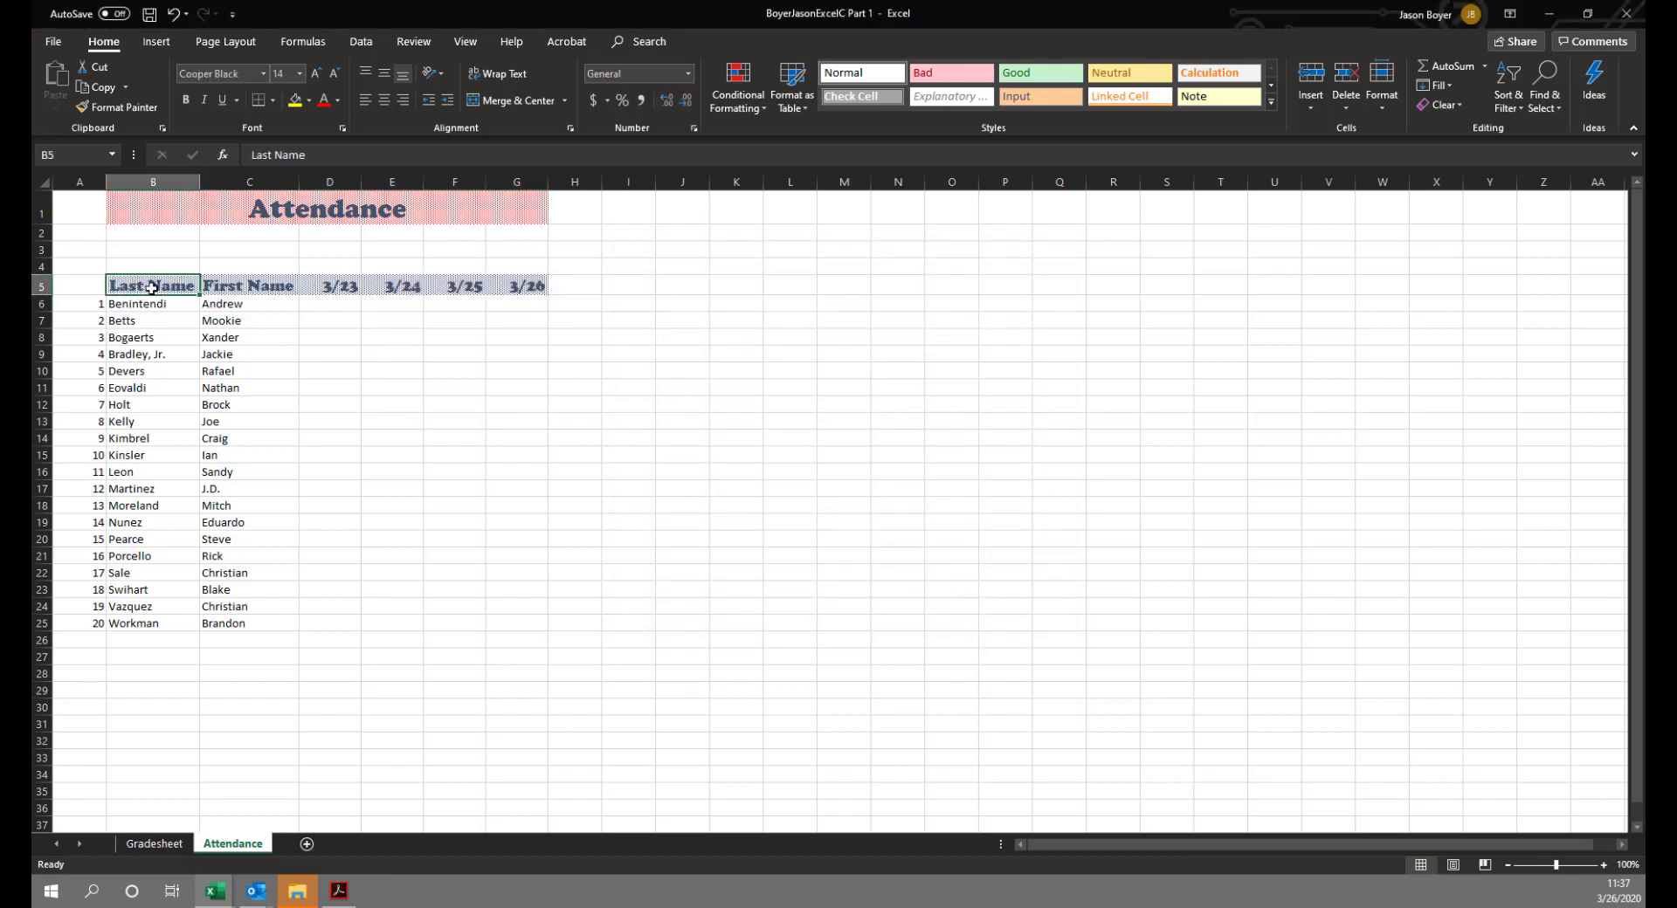
pyautogui.moveTo(152, 287); pyautogui.dragTo(534, 287)
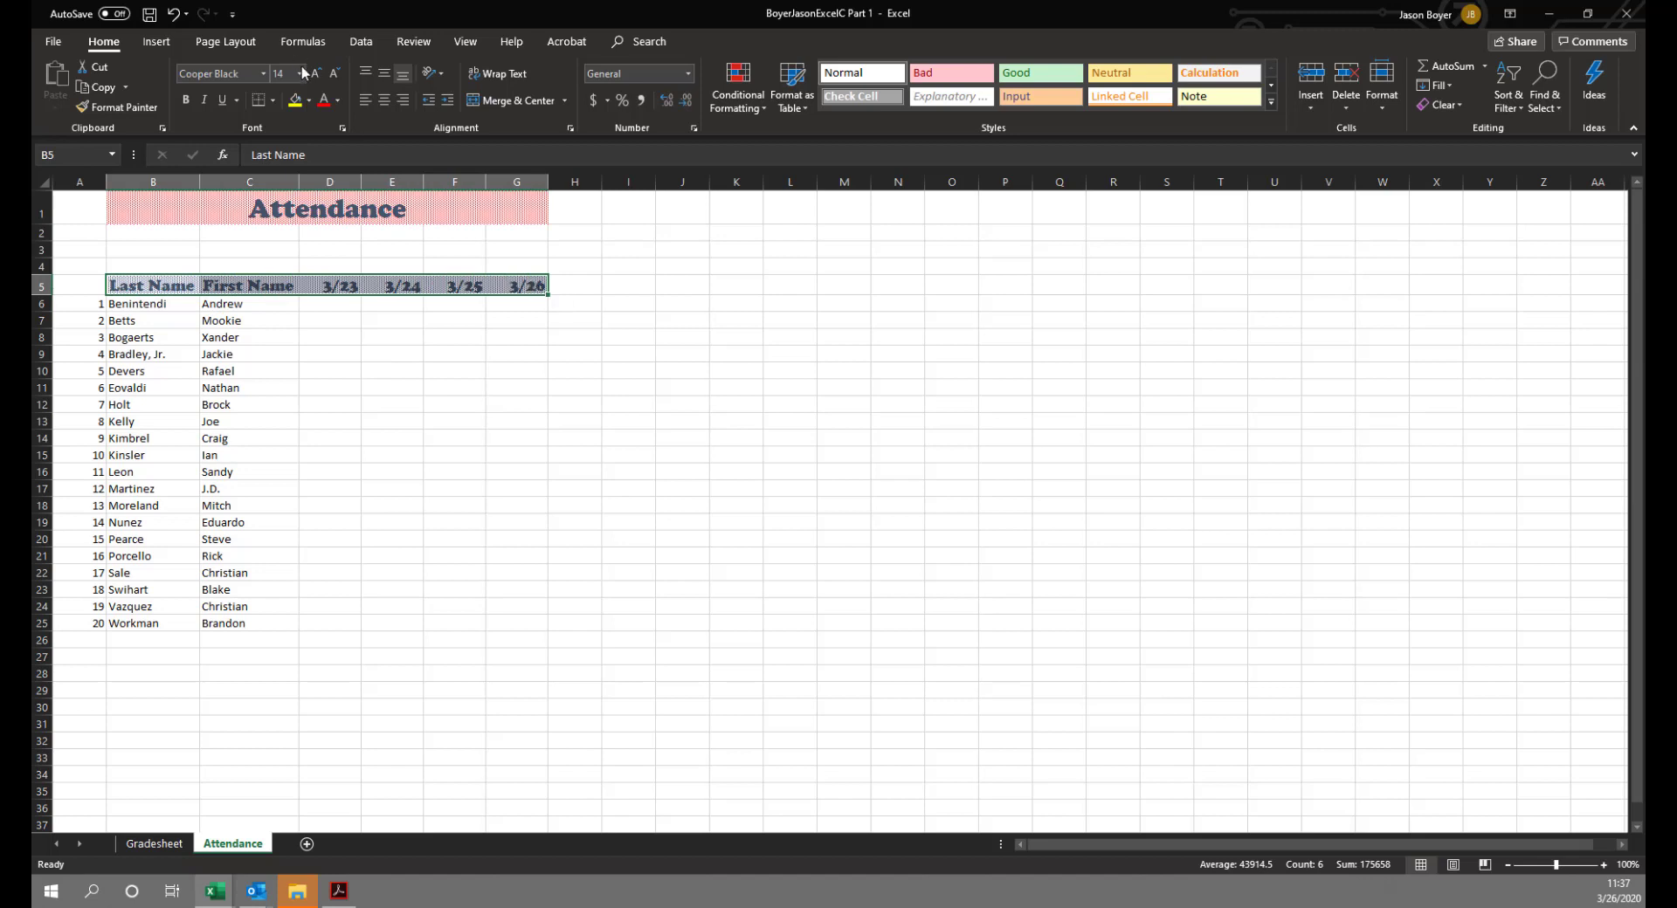
pyautogui.click(324, 102)
pyautogui.click(385, 360)
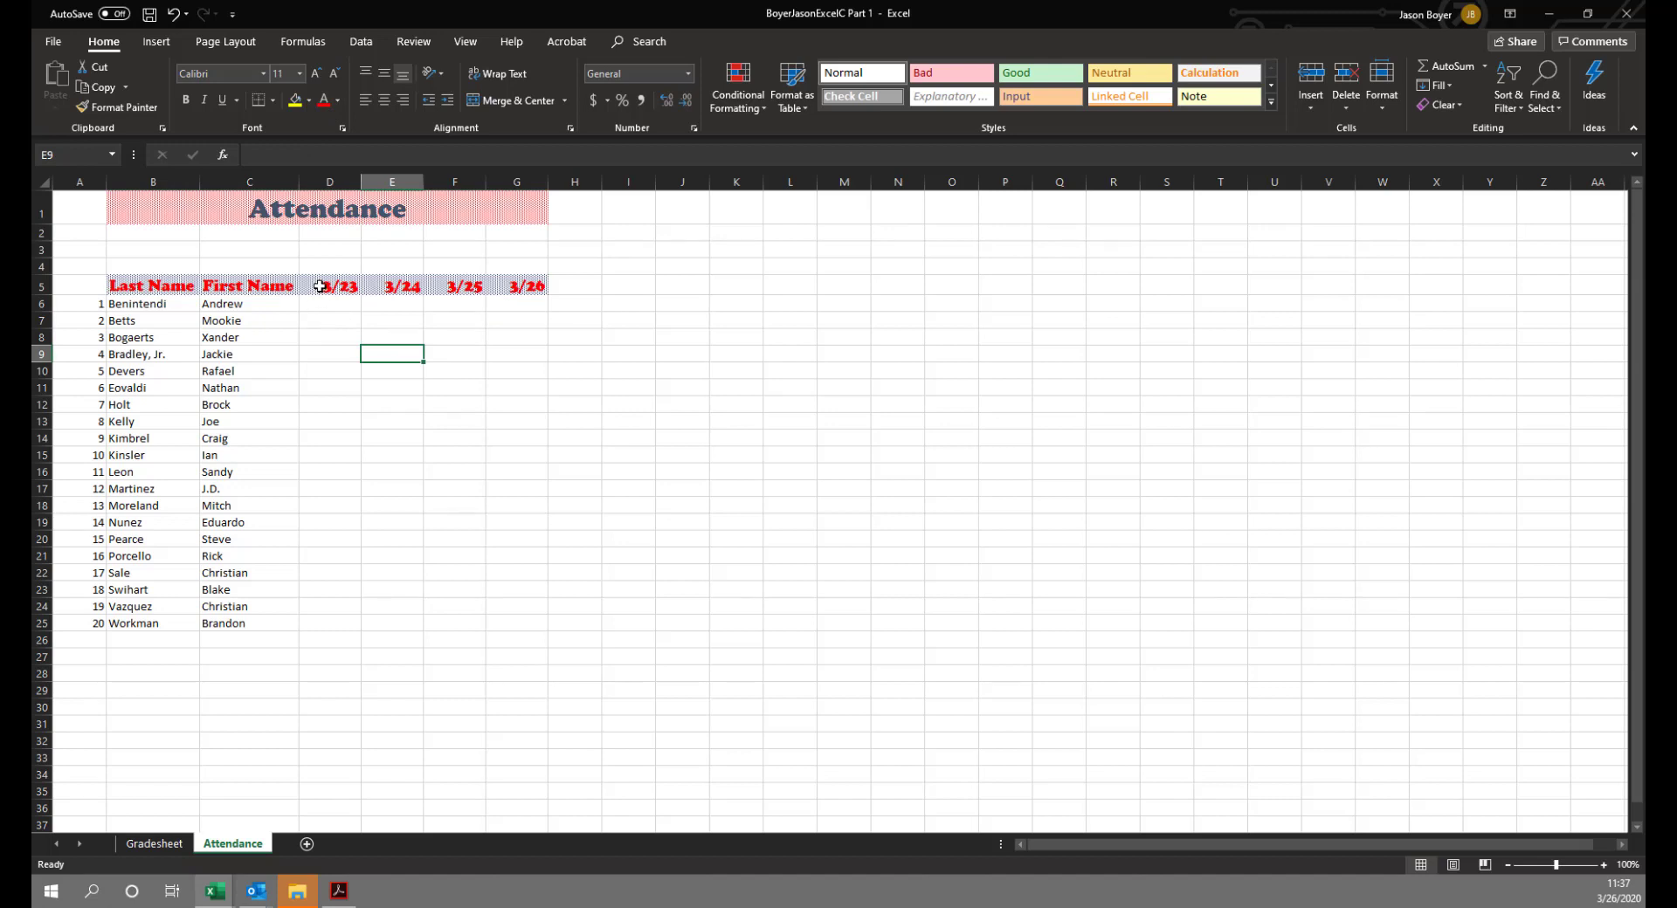
pyautogui.moveTo(325, 286); pyautogui.dragTo(452, 287)
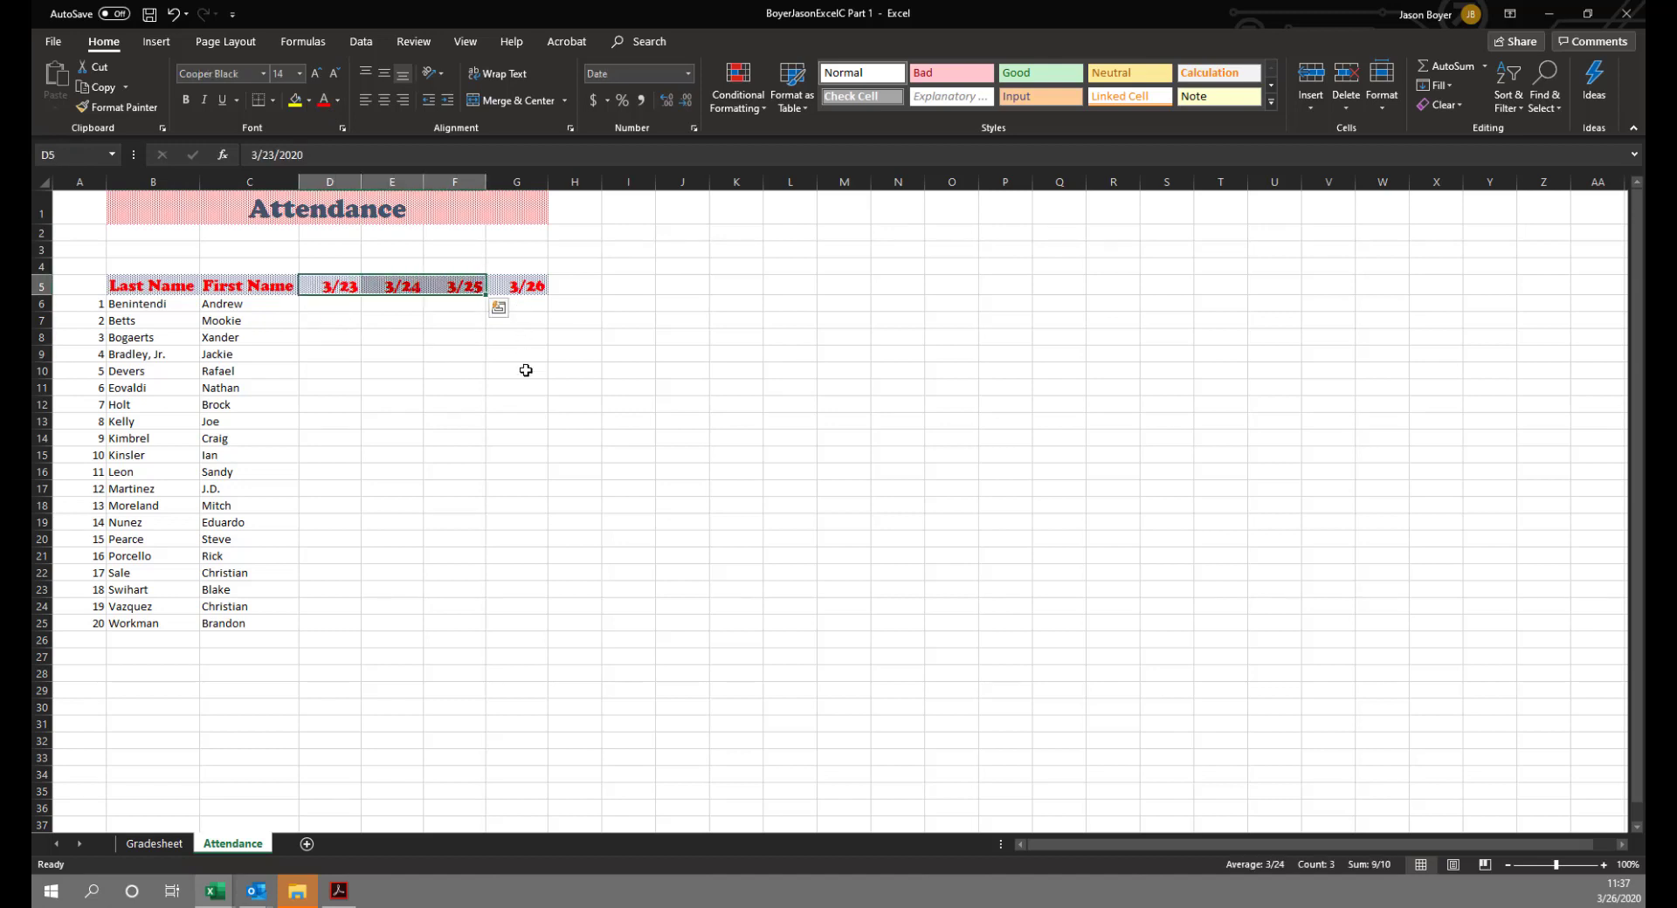
pyautogui.click(526, 370)
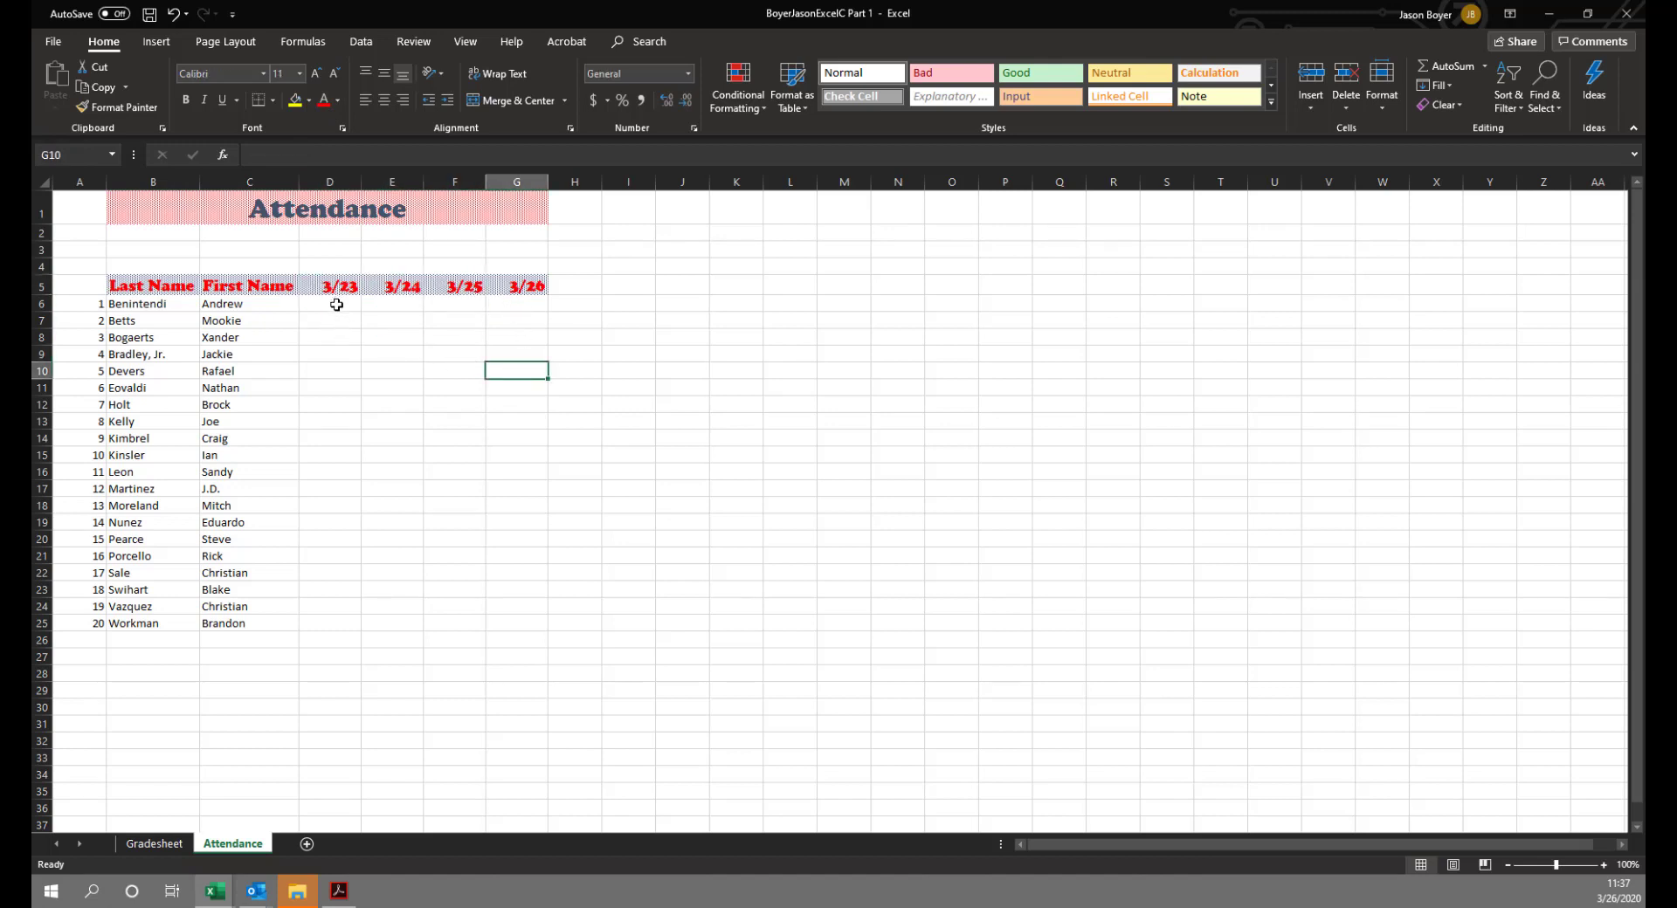
pyautogui.click(336, 305)
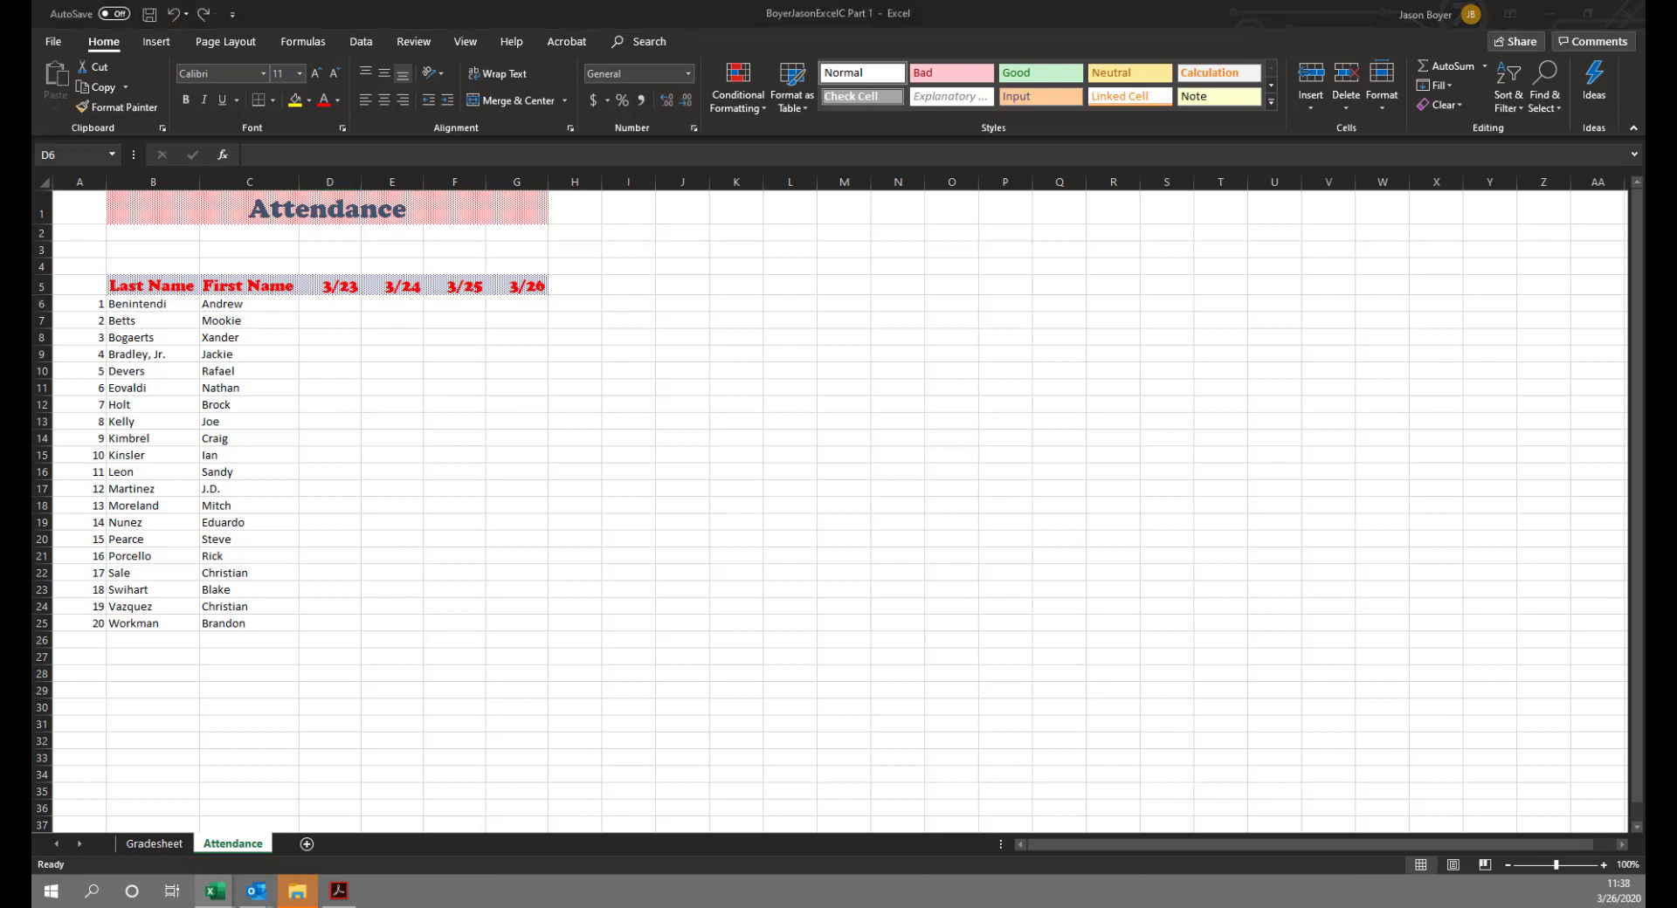
pyautogui.press('super+d')
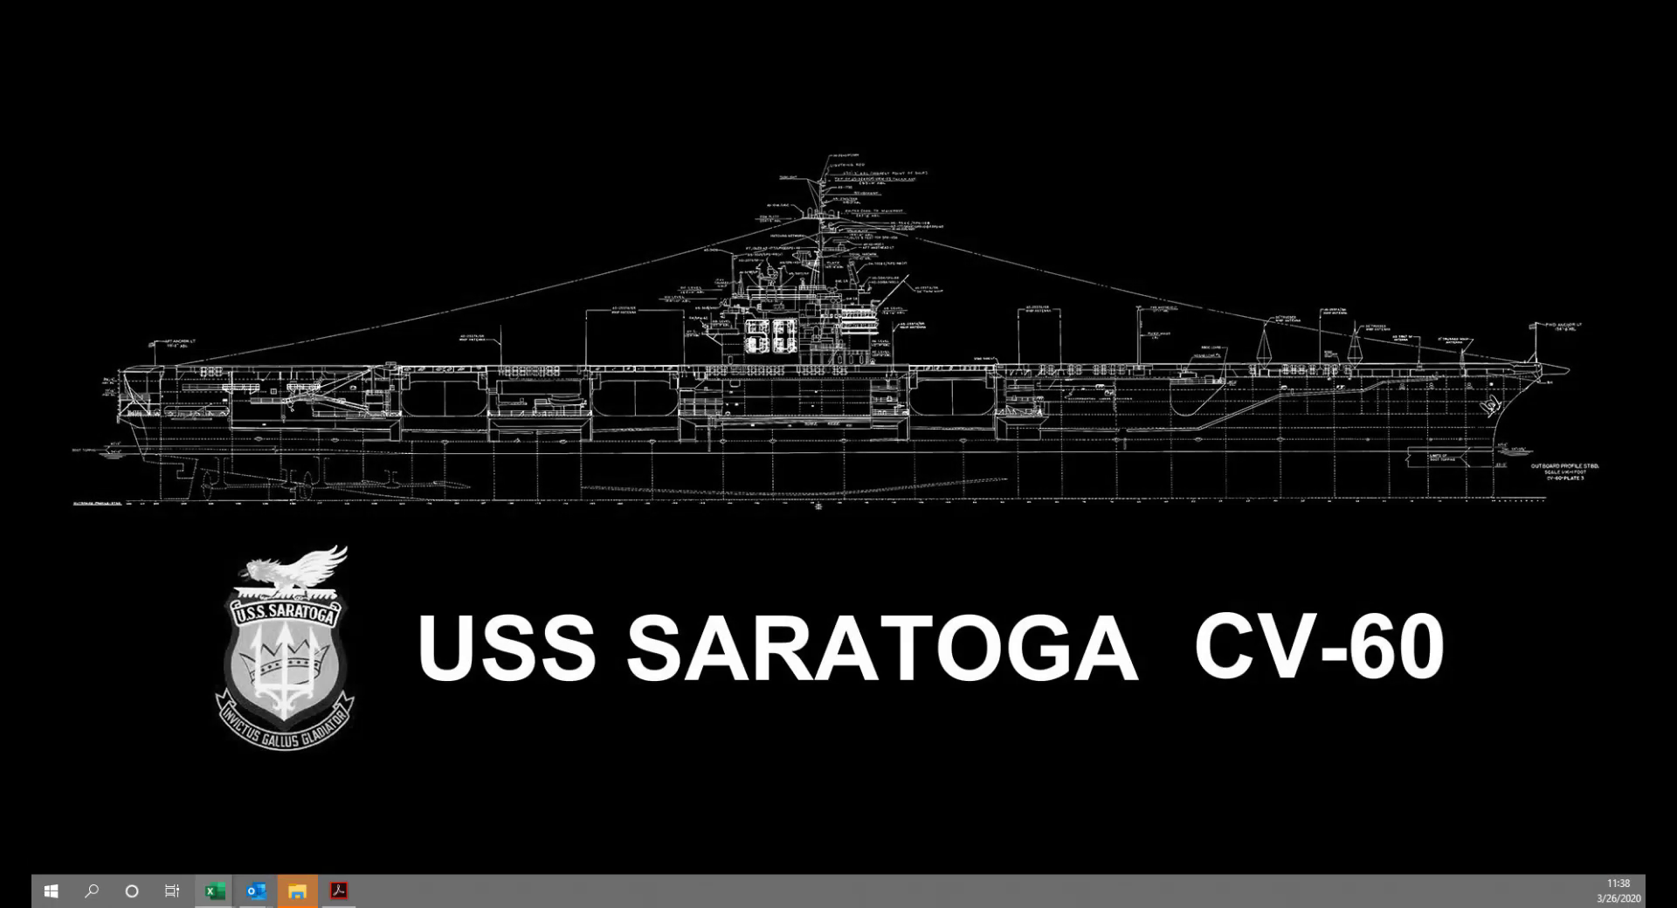
pyautogui.press('super+d')
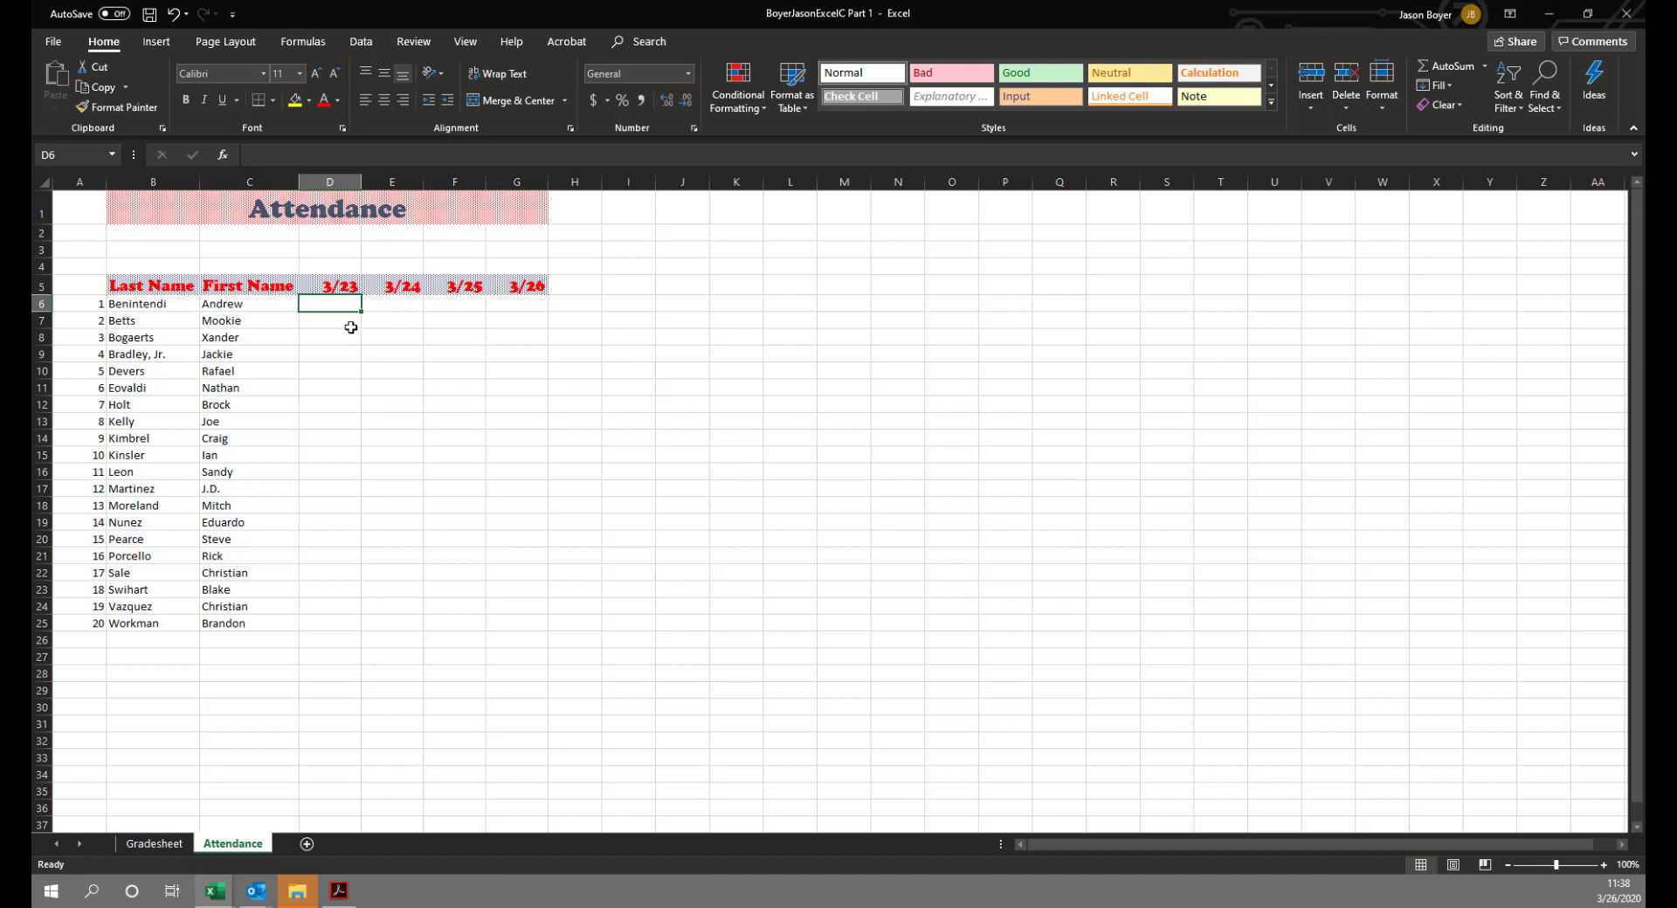
pyautogui.click(335, 316)
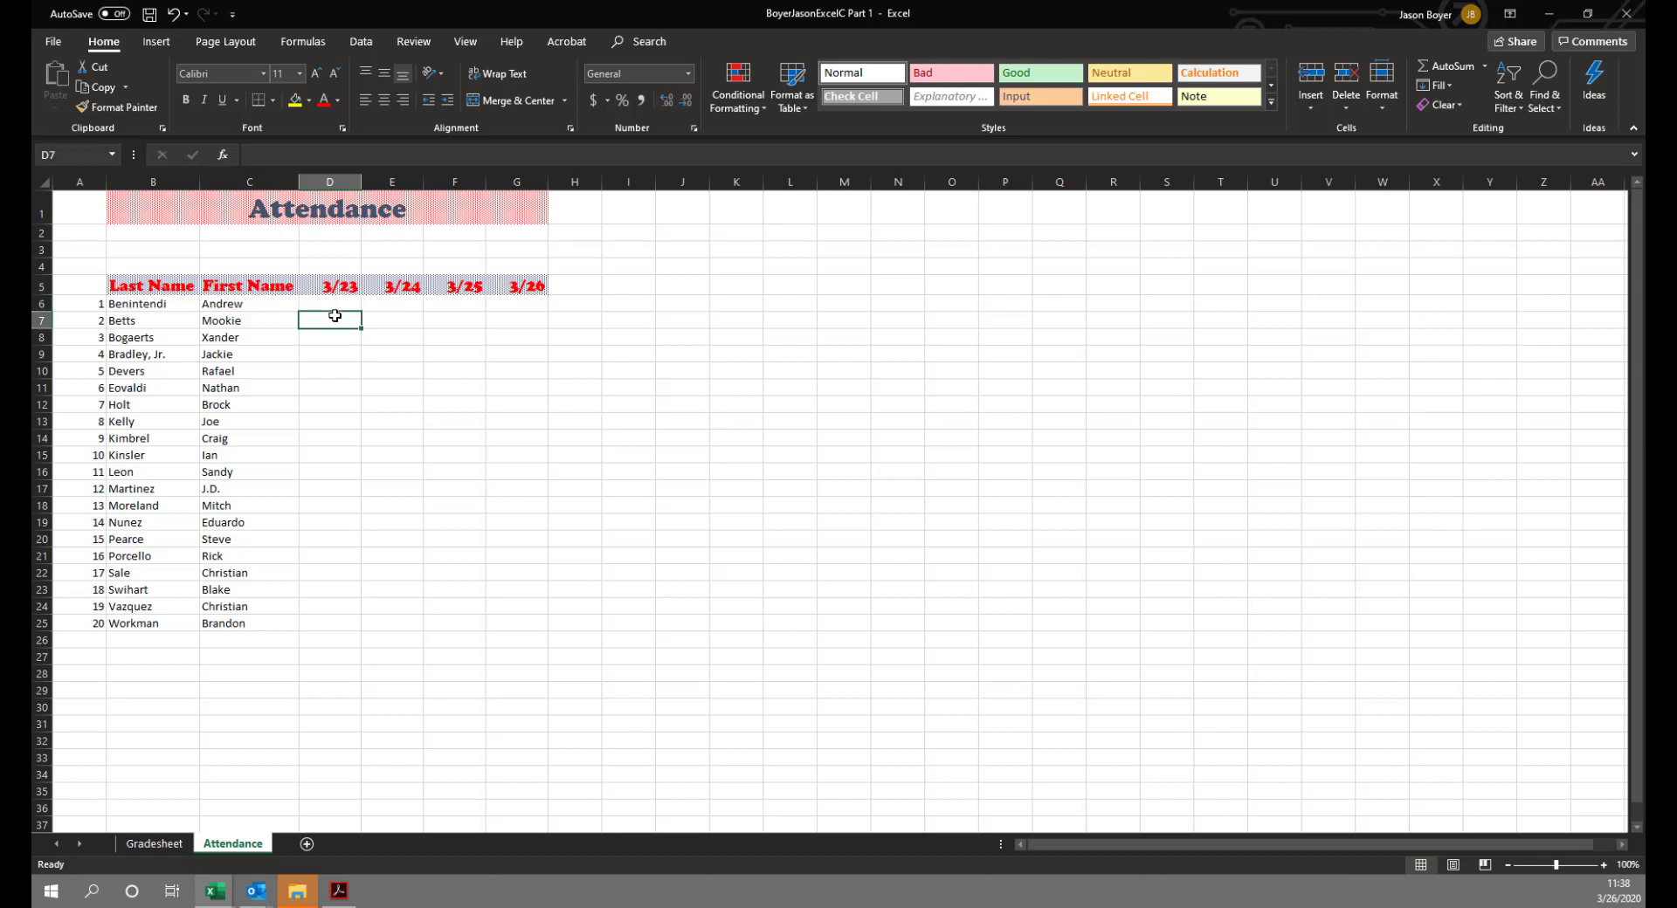
pyautogui.click(330, 307)
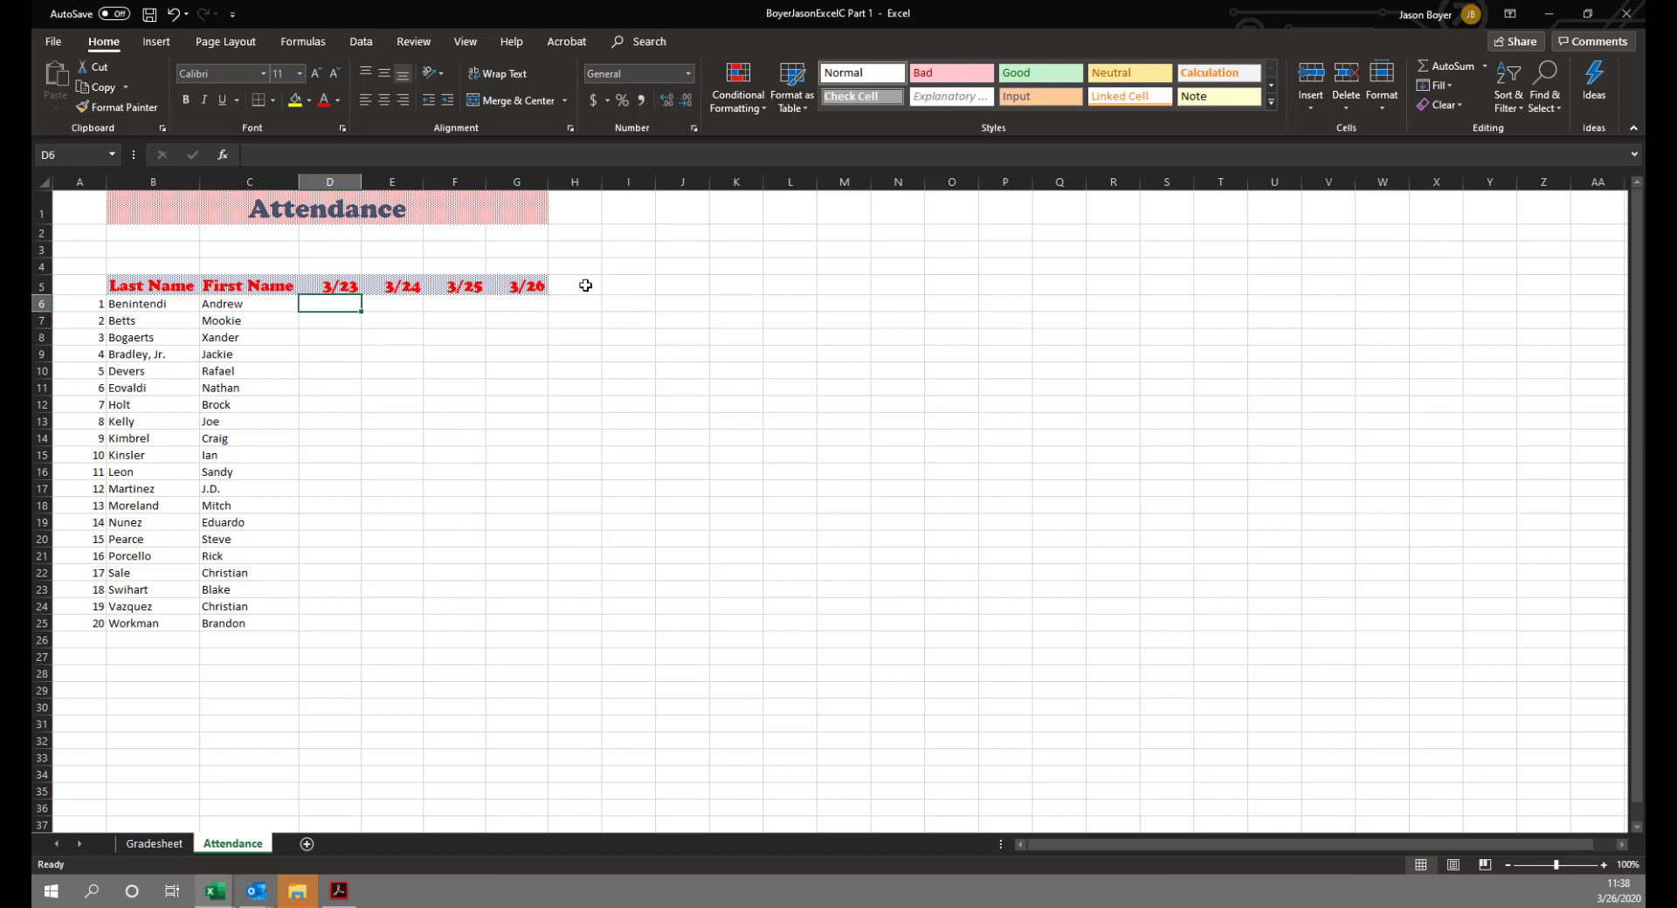
pyautogui.moveTo(378, 316); pyautogui.dragTo(340, 315)
pyautogui.click(341, 302)
pyautogui.moveTo(341, 313)
pyautogui.mouseDown()
pyautogui.moveTo(485, 389)
pyautogui.moveTo(462, 472)
pyautogui.moveTo(323, 305)
pyautogui.mouseUp()
pyautogui.click(349, 624)
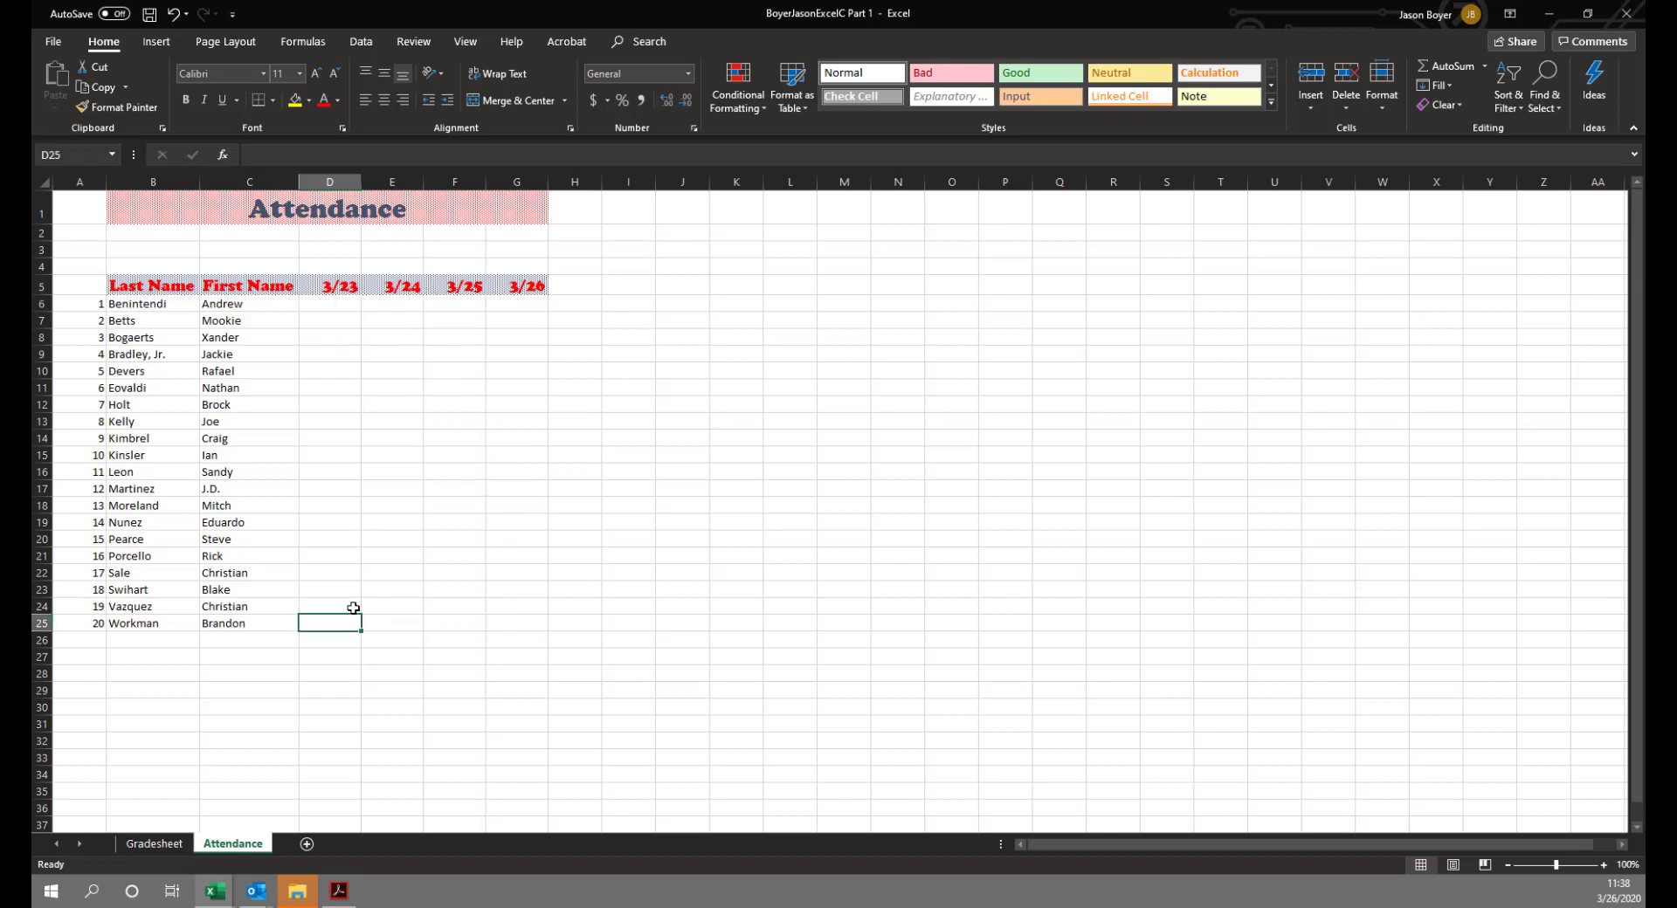
pyautogui.moveTo(353, 608); pyautogui.dragTo(522, 297)
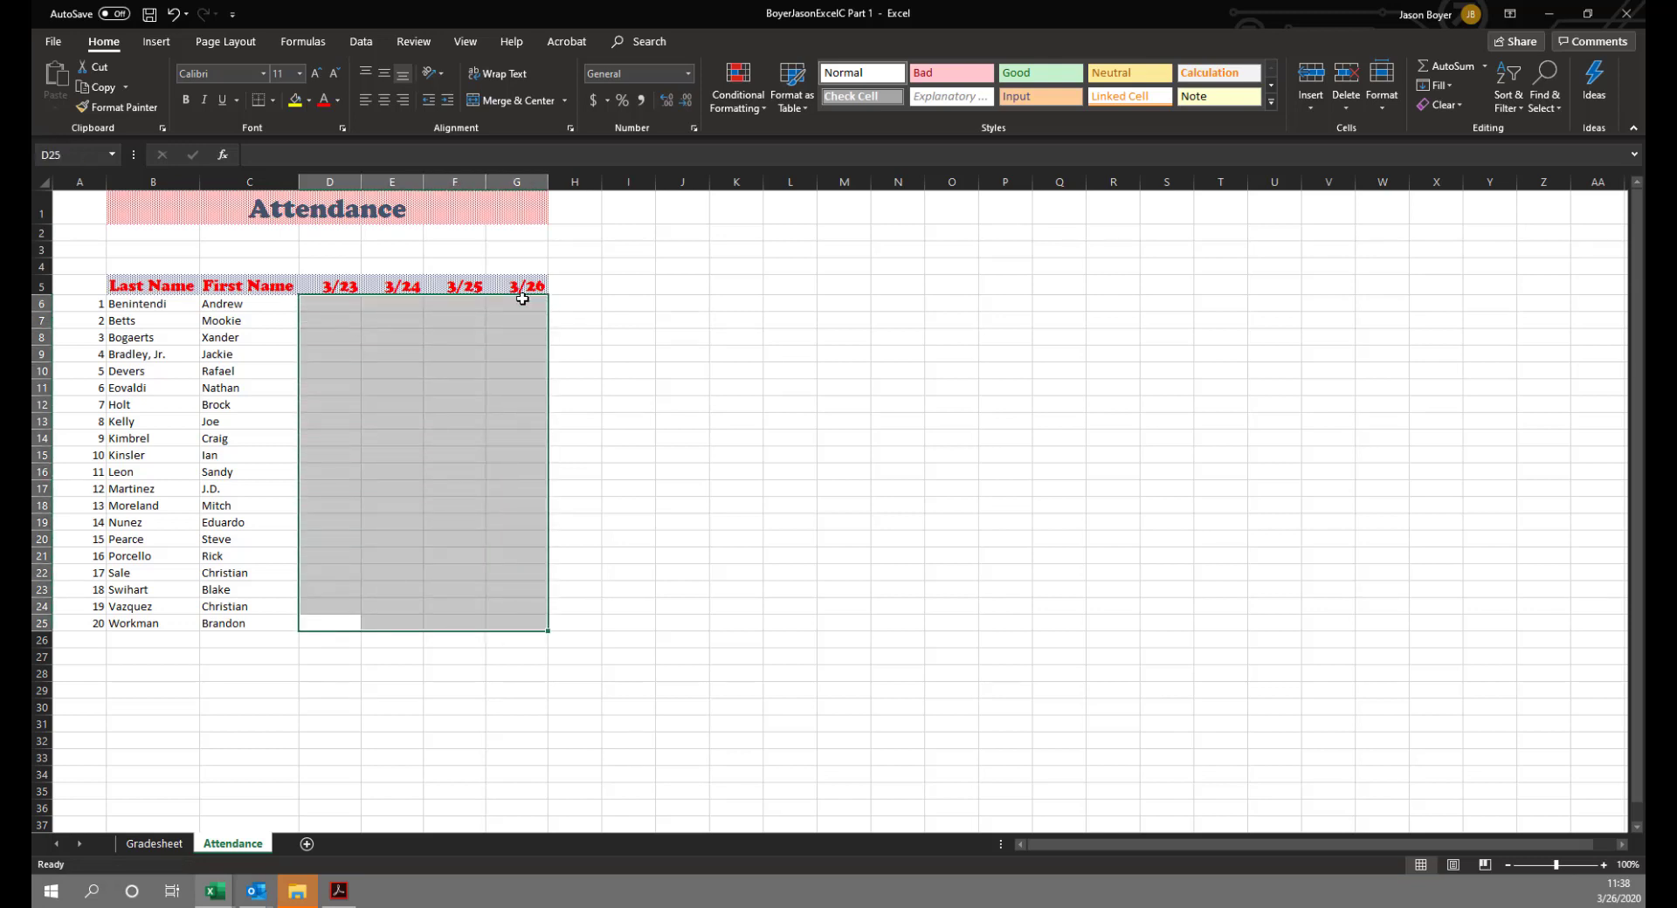
pyautogui.click(379, 104)
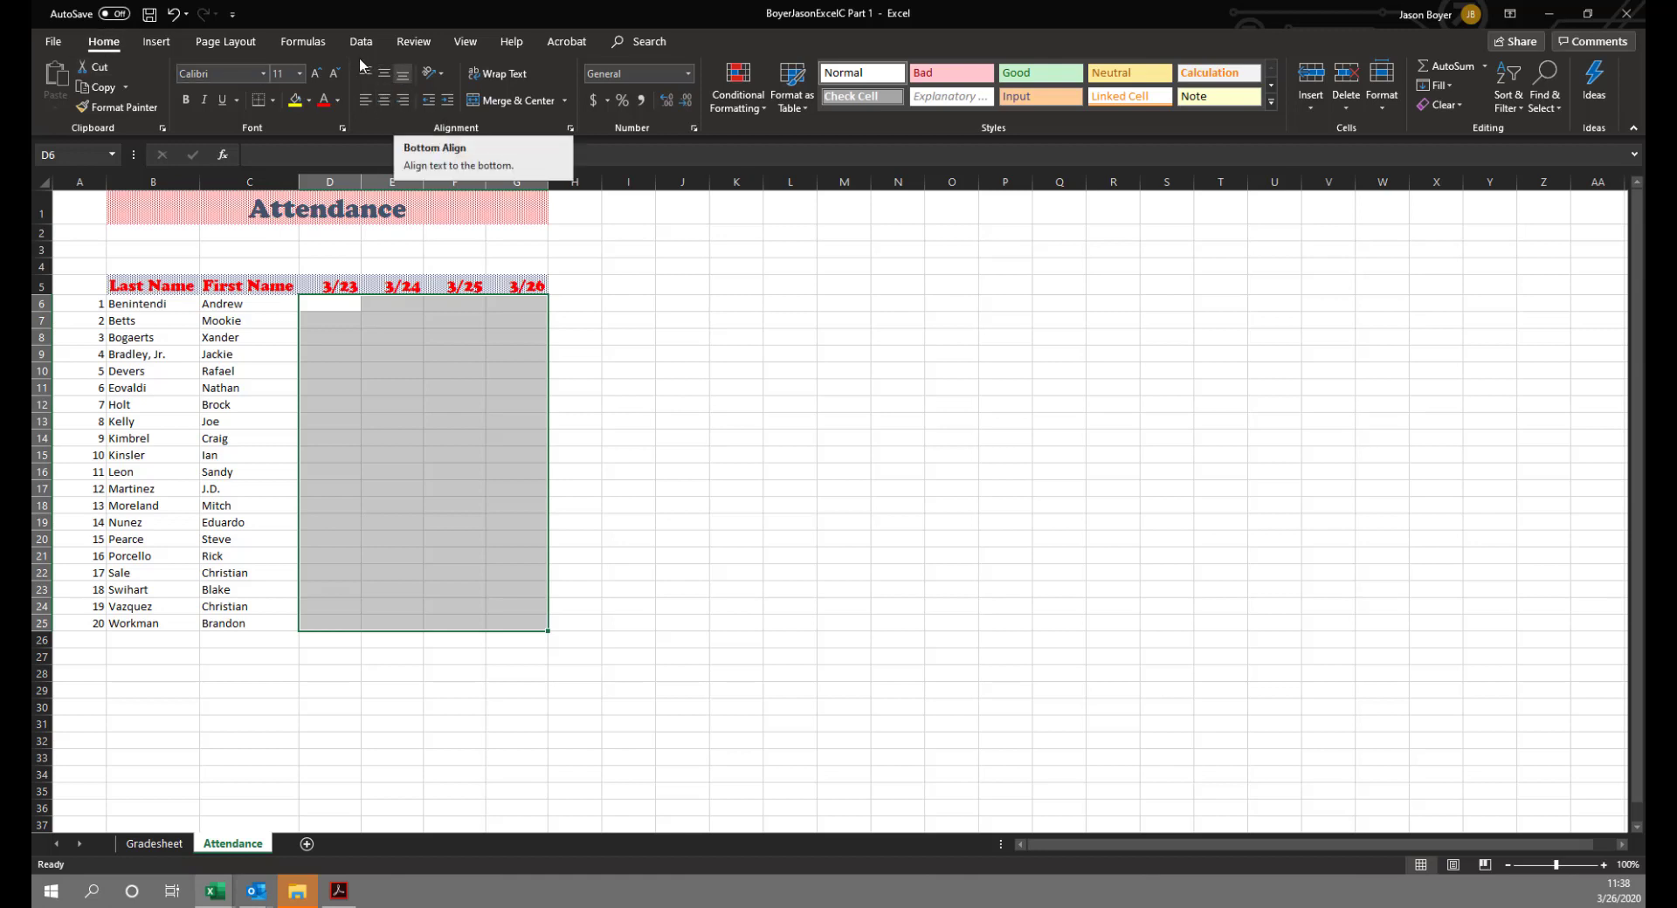
pyautogui.click(325, 307)
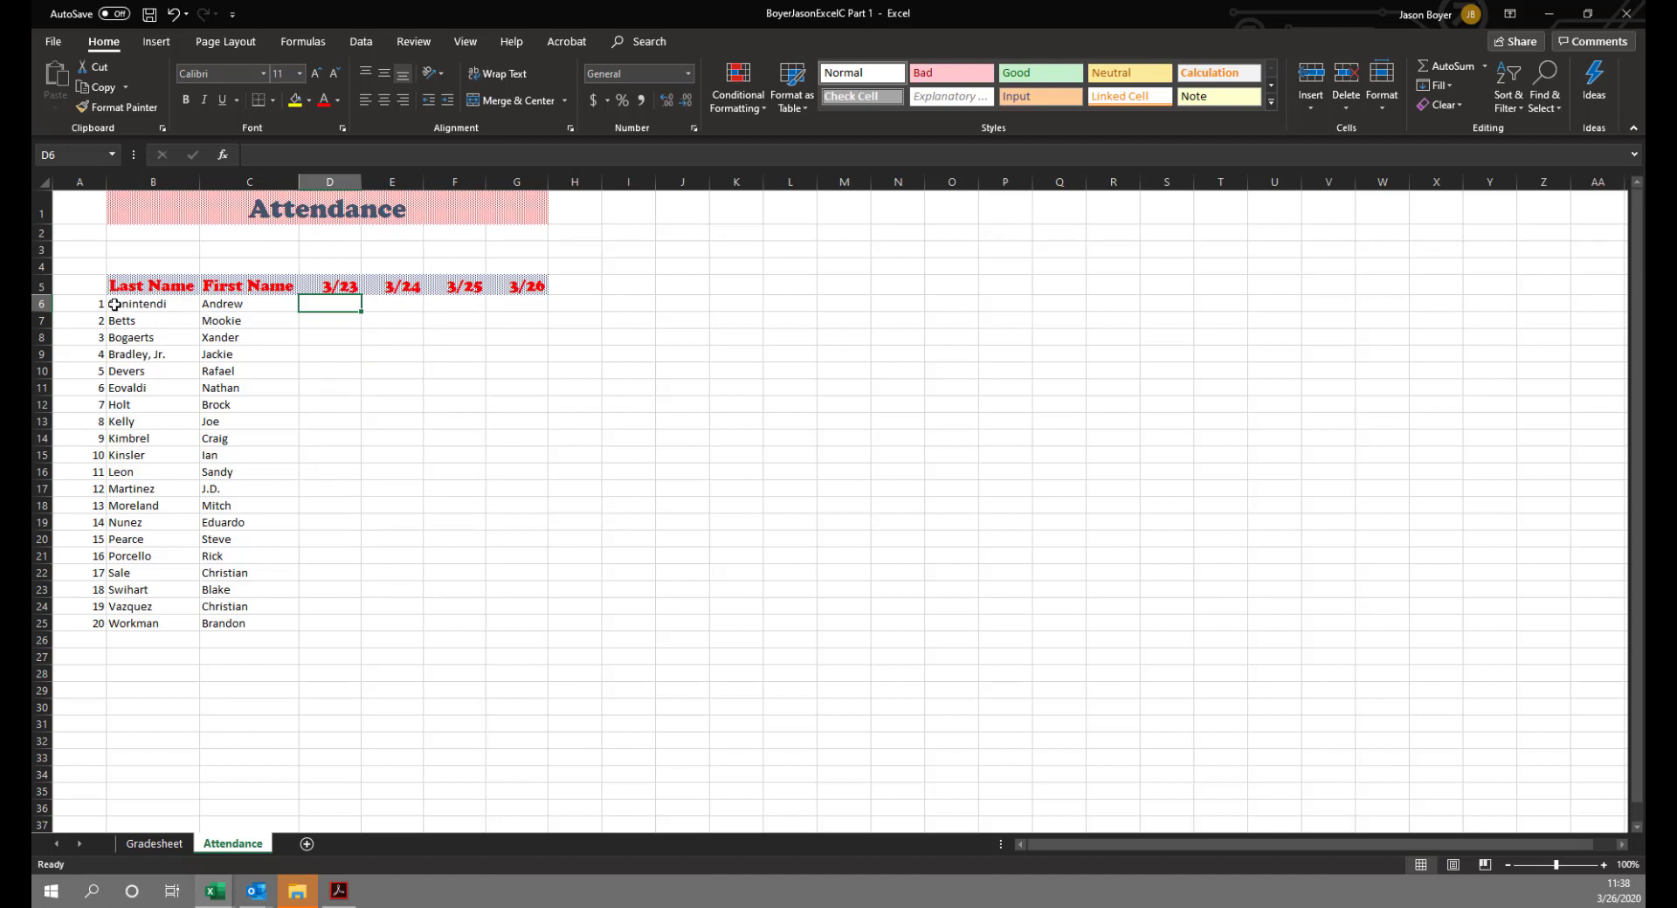
# Apply All Borders to the student list and attendance grid in B6:G25.
pyautogui.moveTo(114, 304); pyautogui.dragTo(535, 619)
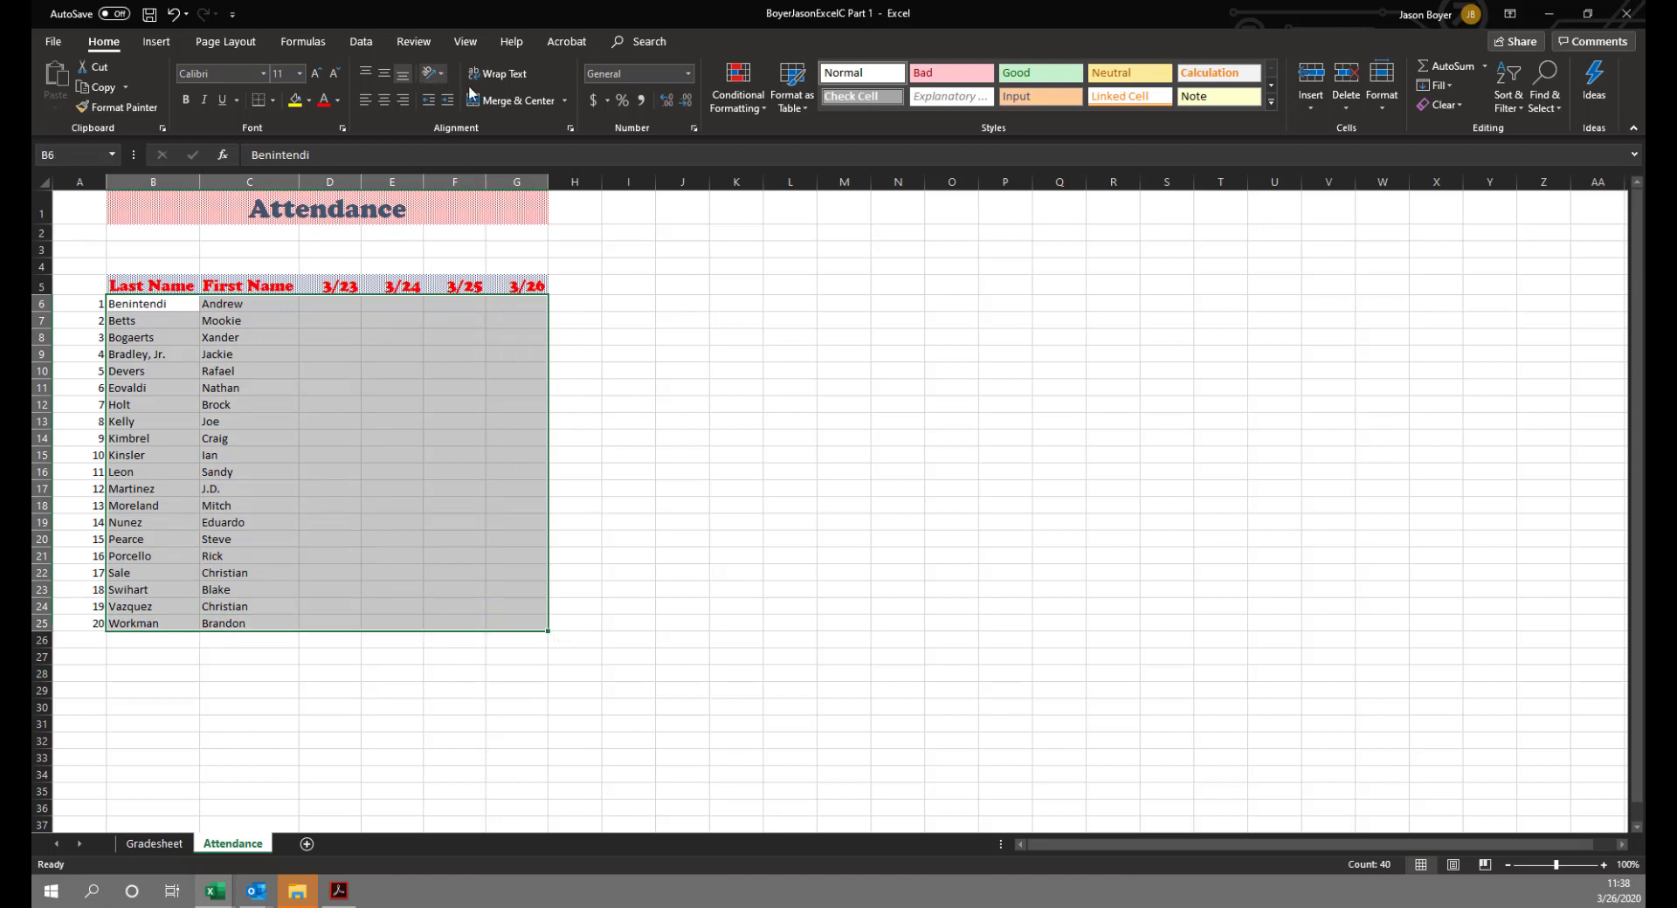
pyautogui.click(273, 99)
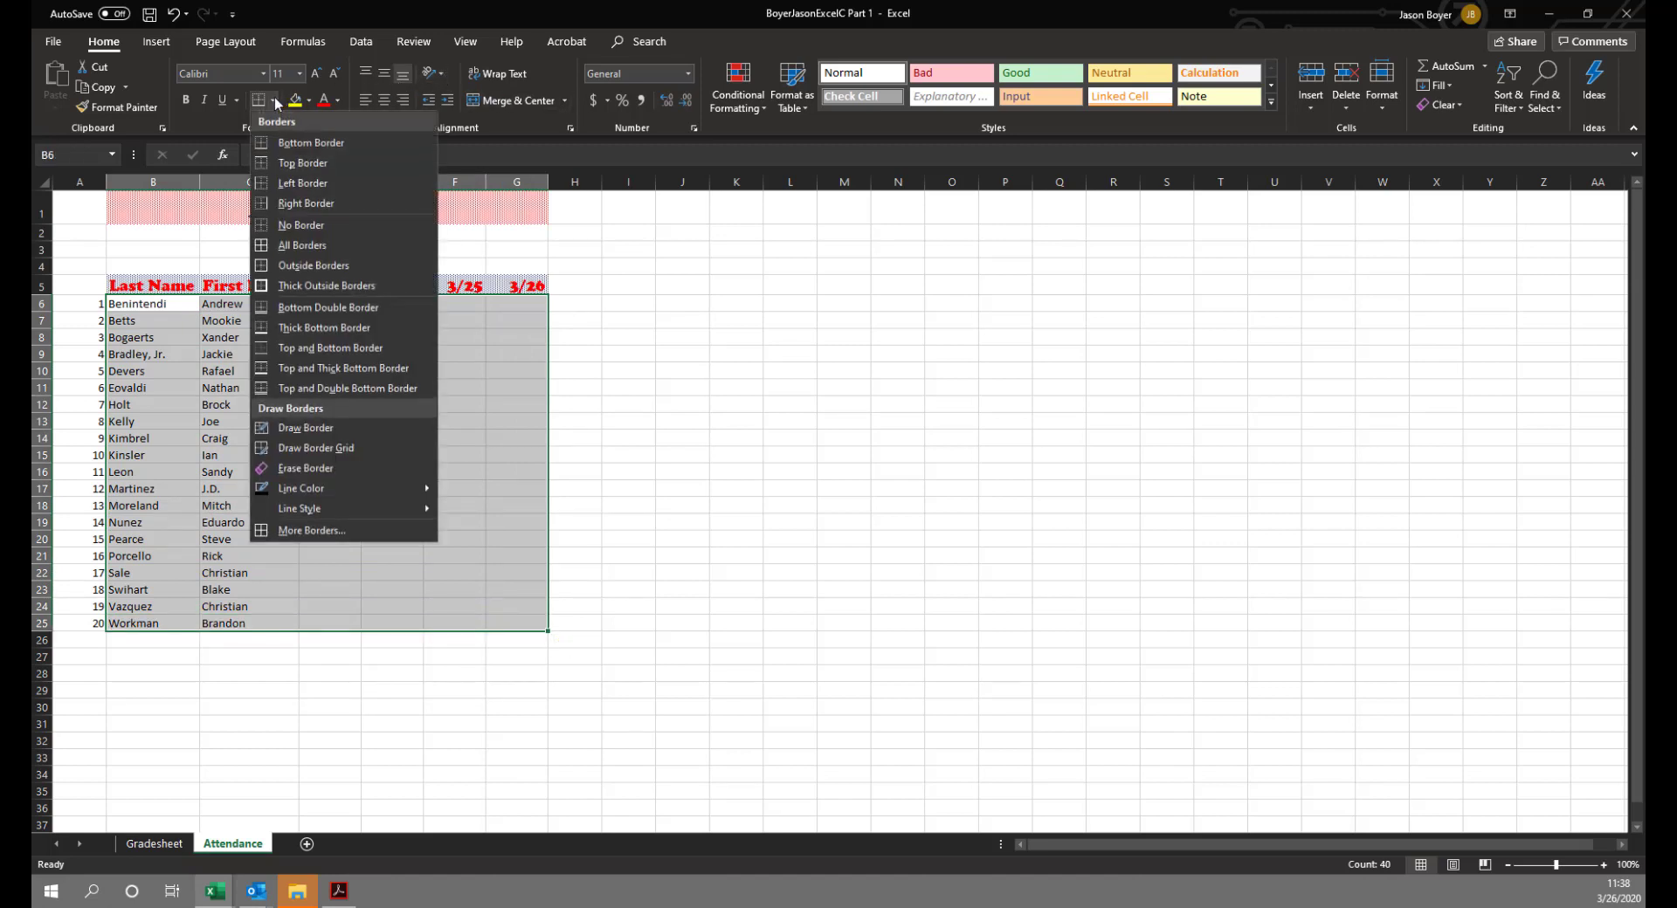
pyautogui.click(292, 248)
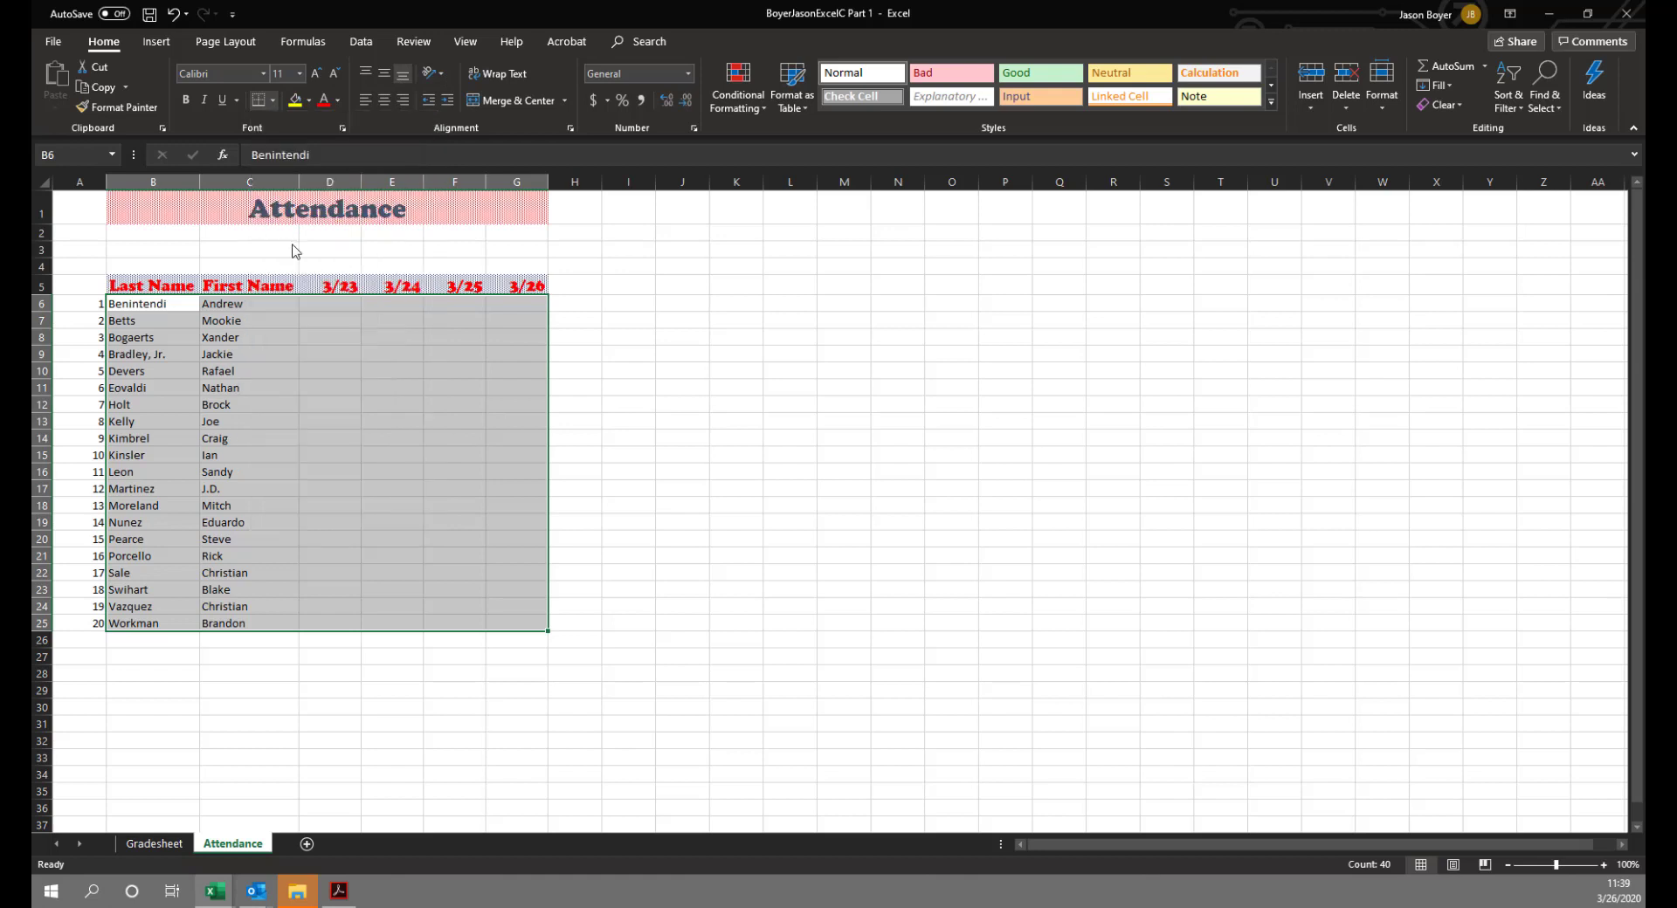
pyautogui.click(351, 536)
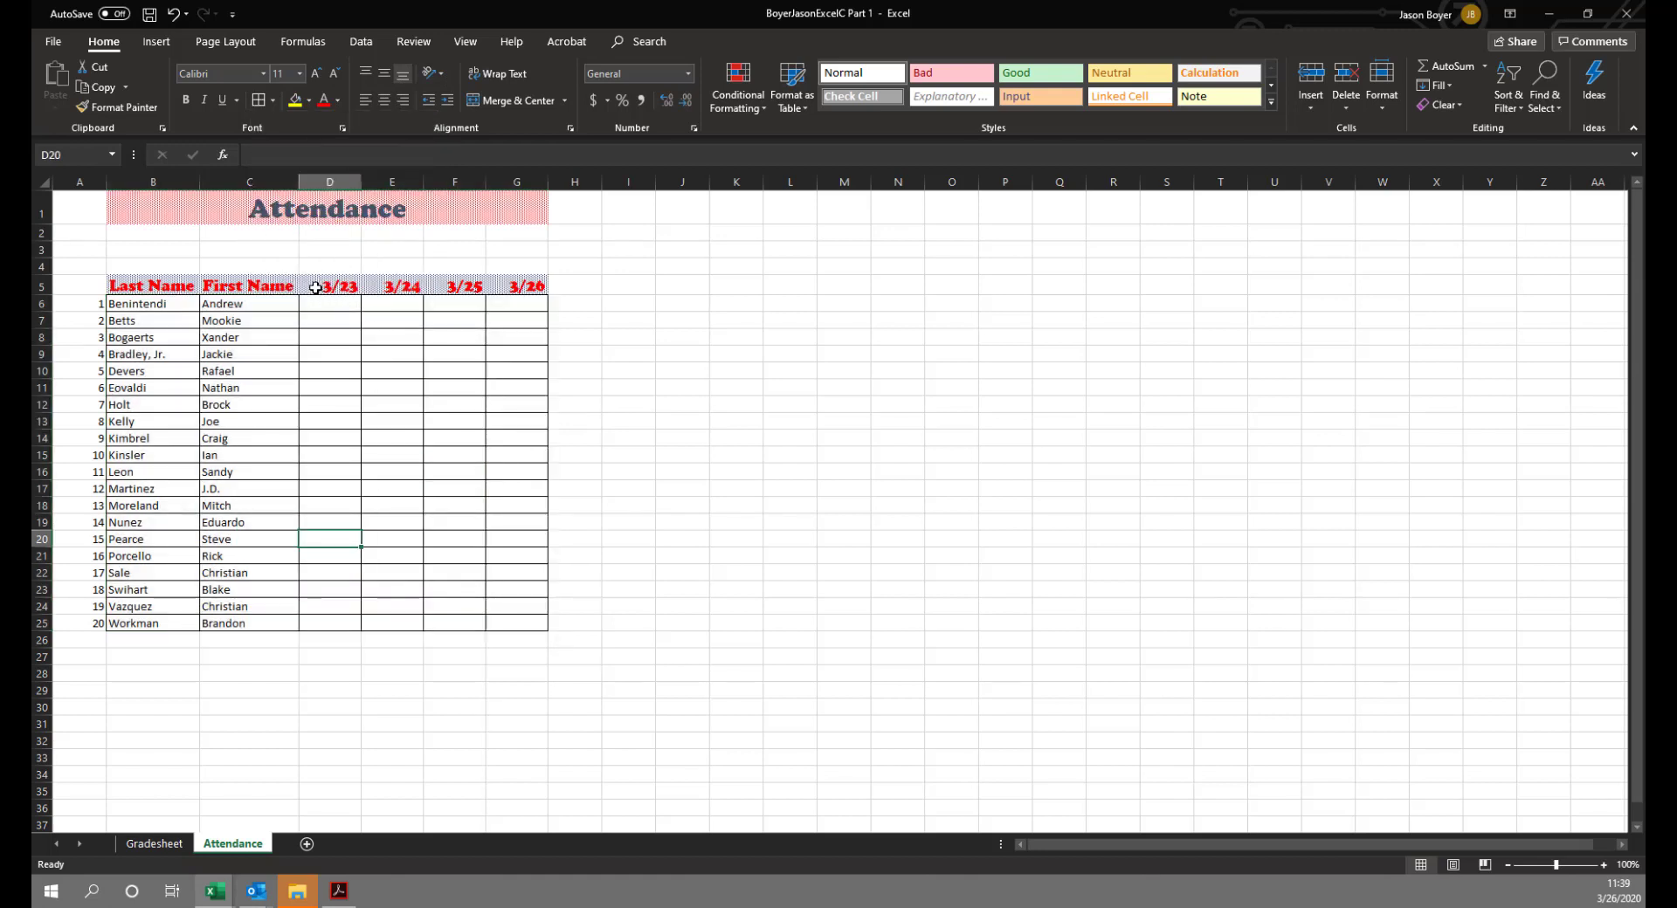
# Center the date headings in D5:G5 horizontally.
pyautogui.moveTo(315, 289); pyautogui.dragTo(519, 283)
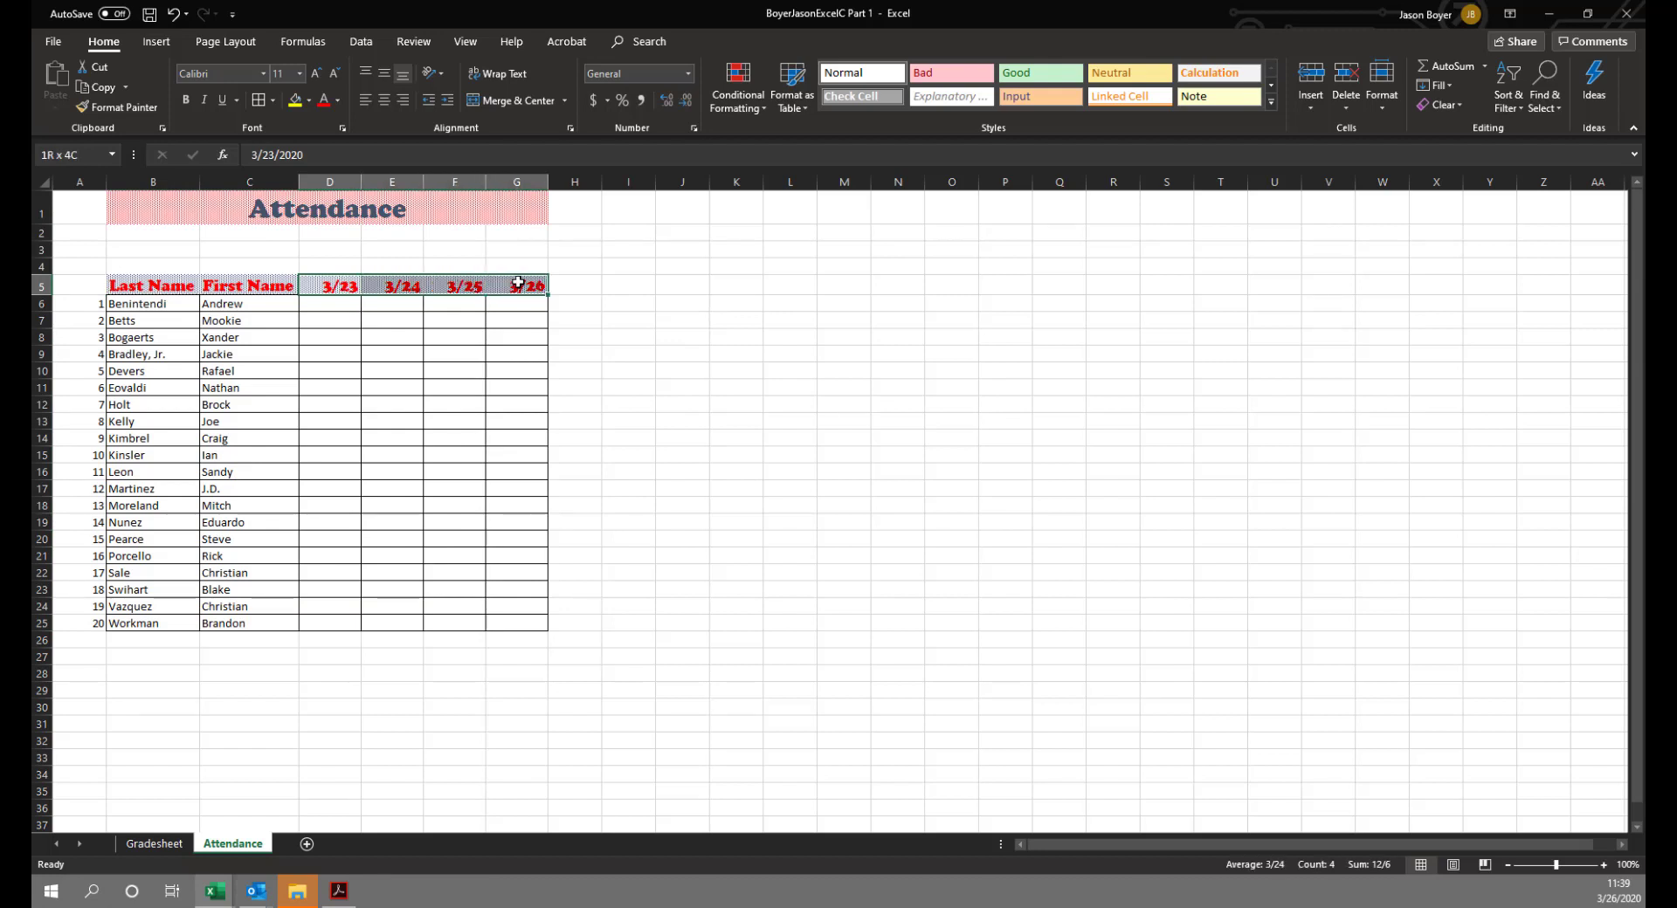
pyautogui.click(382, 99)
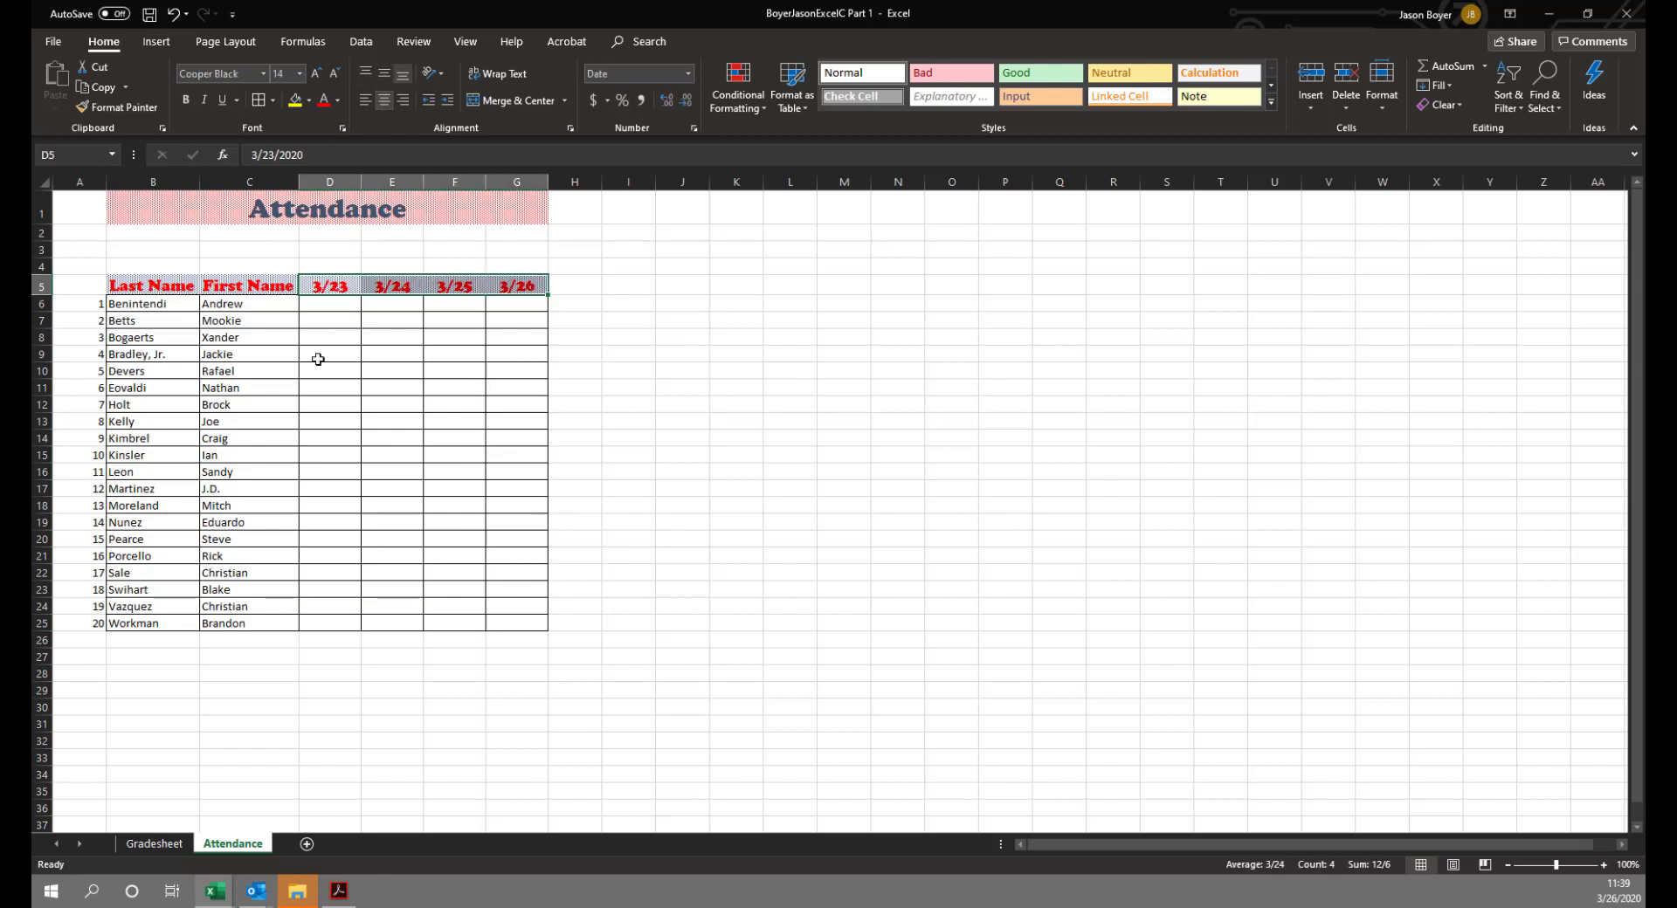
# Enter the first attendance marks: A in D6, T in F6 and T in E7.
pyautogui.click(340, 310)
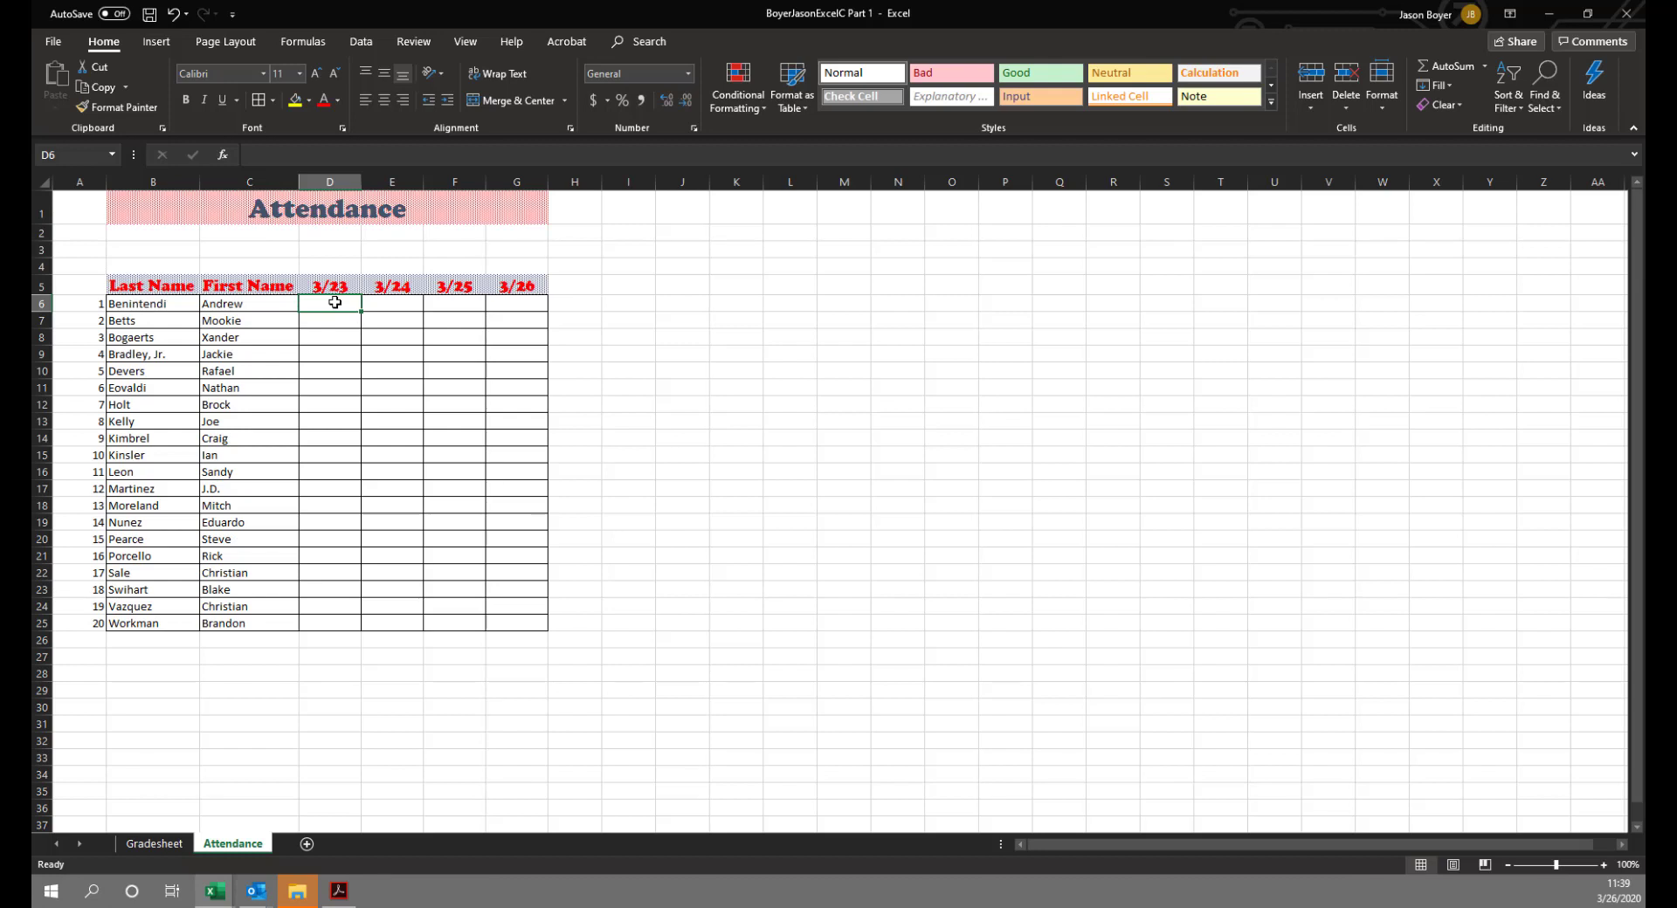
pyautogui.write('A')
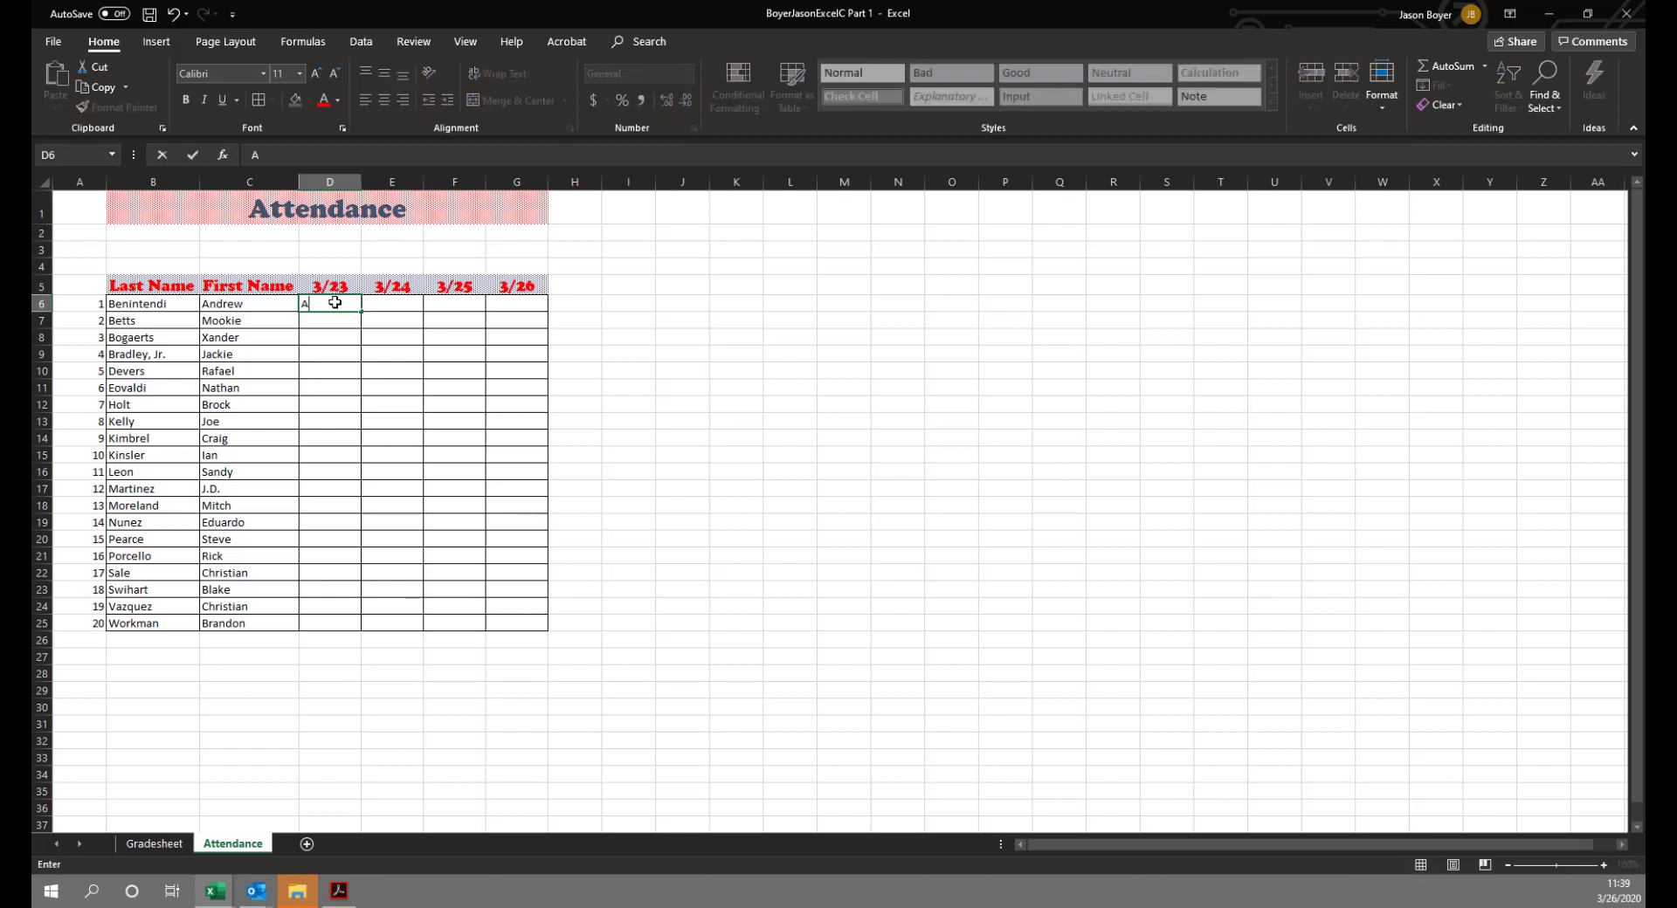
pyautogui.press('Tab')
pyautogui.press('Tab')
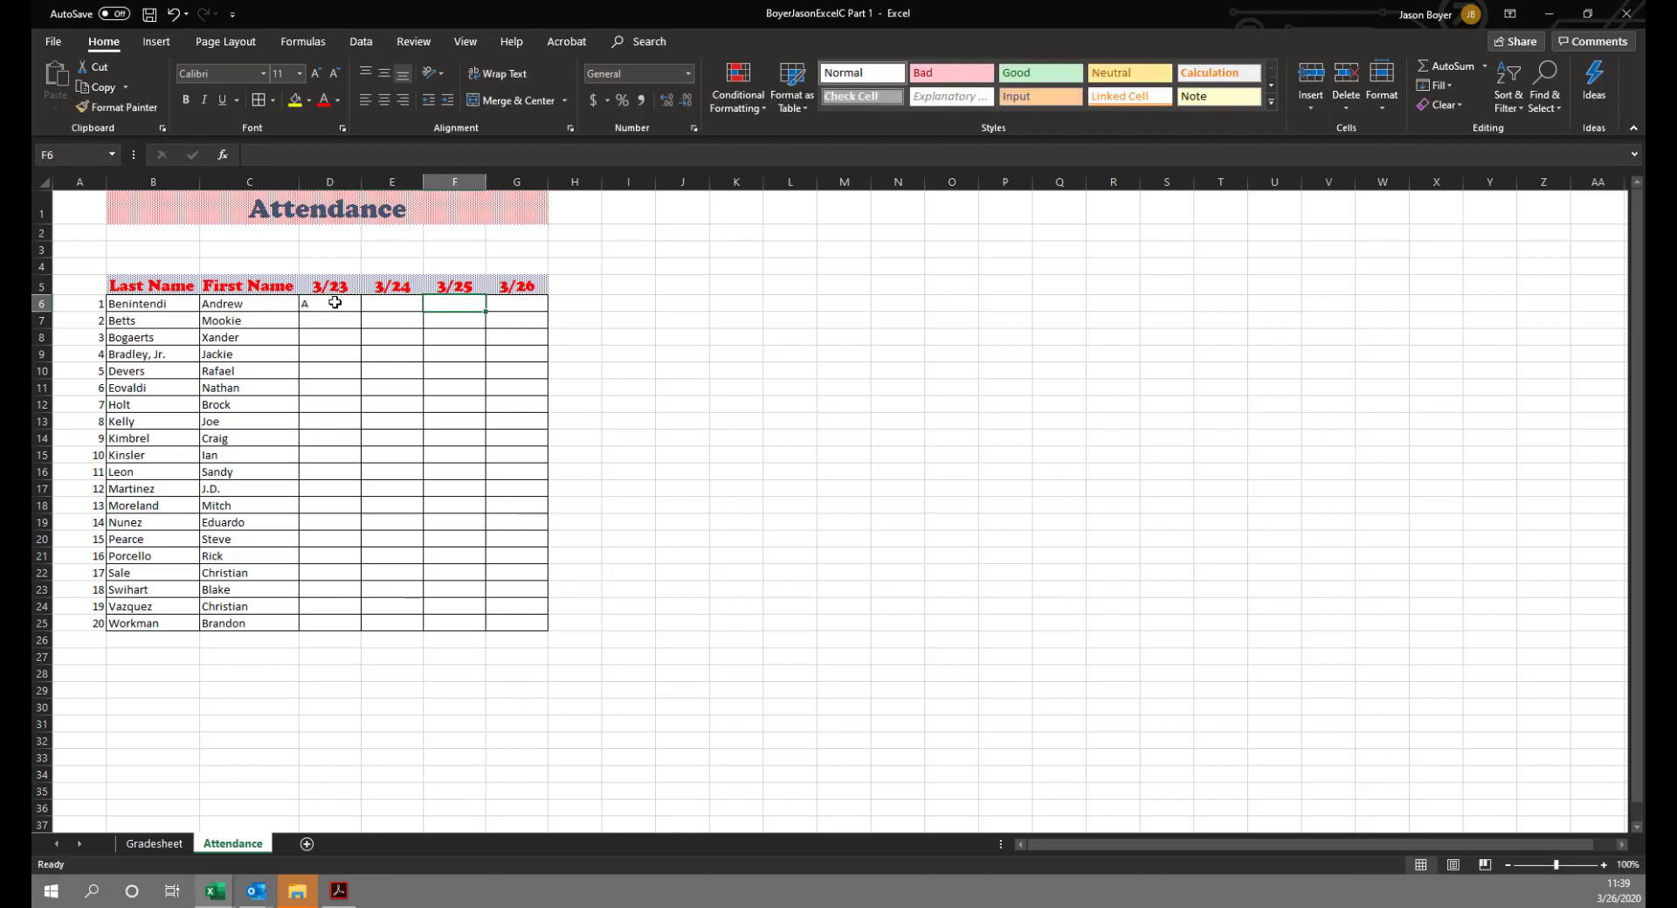
pyautogui.write('T')
pyautogui.press('Return')
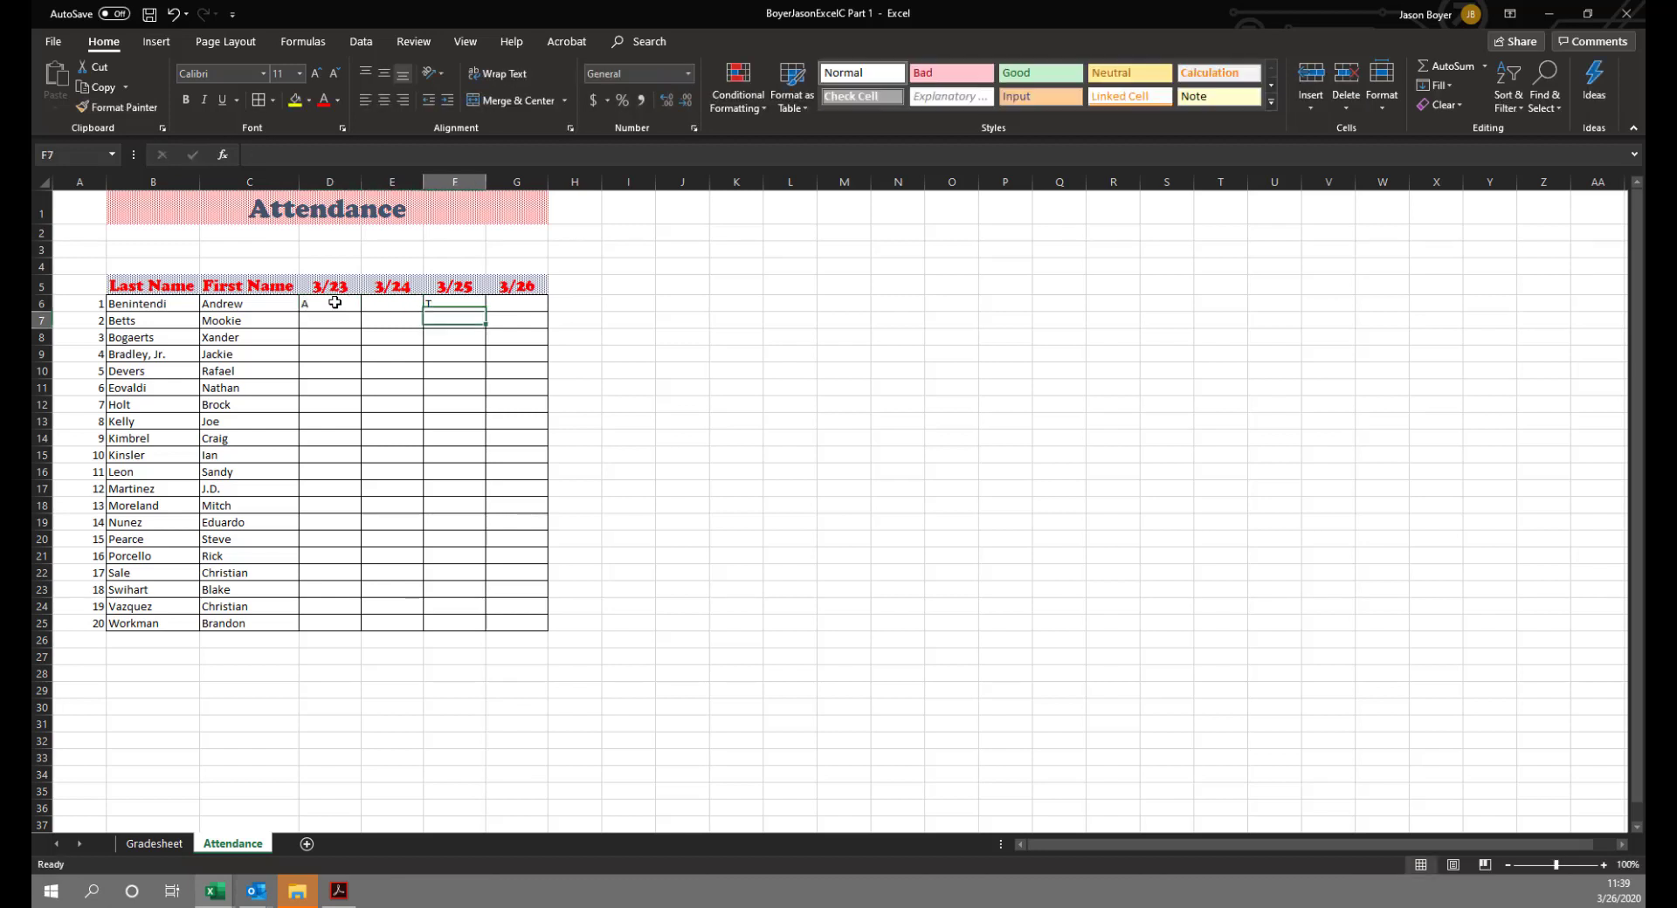
pyautogui.press('Tab')
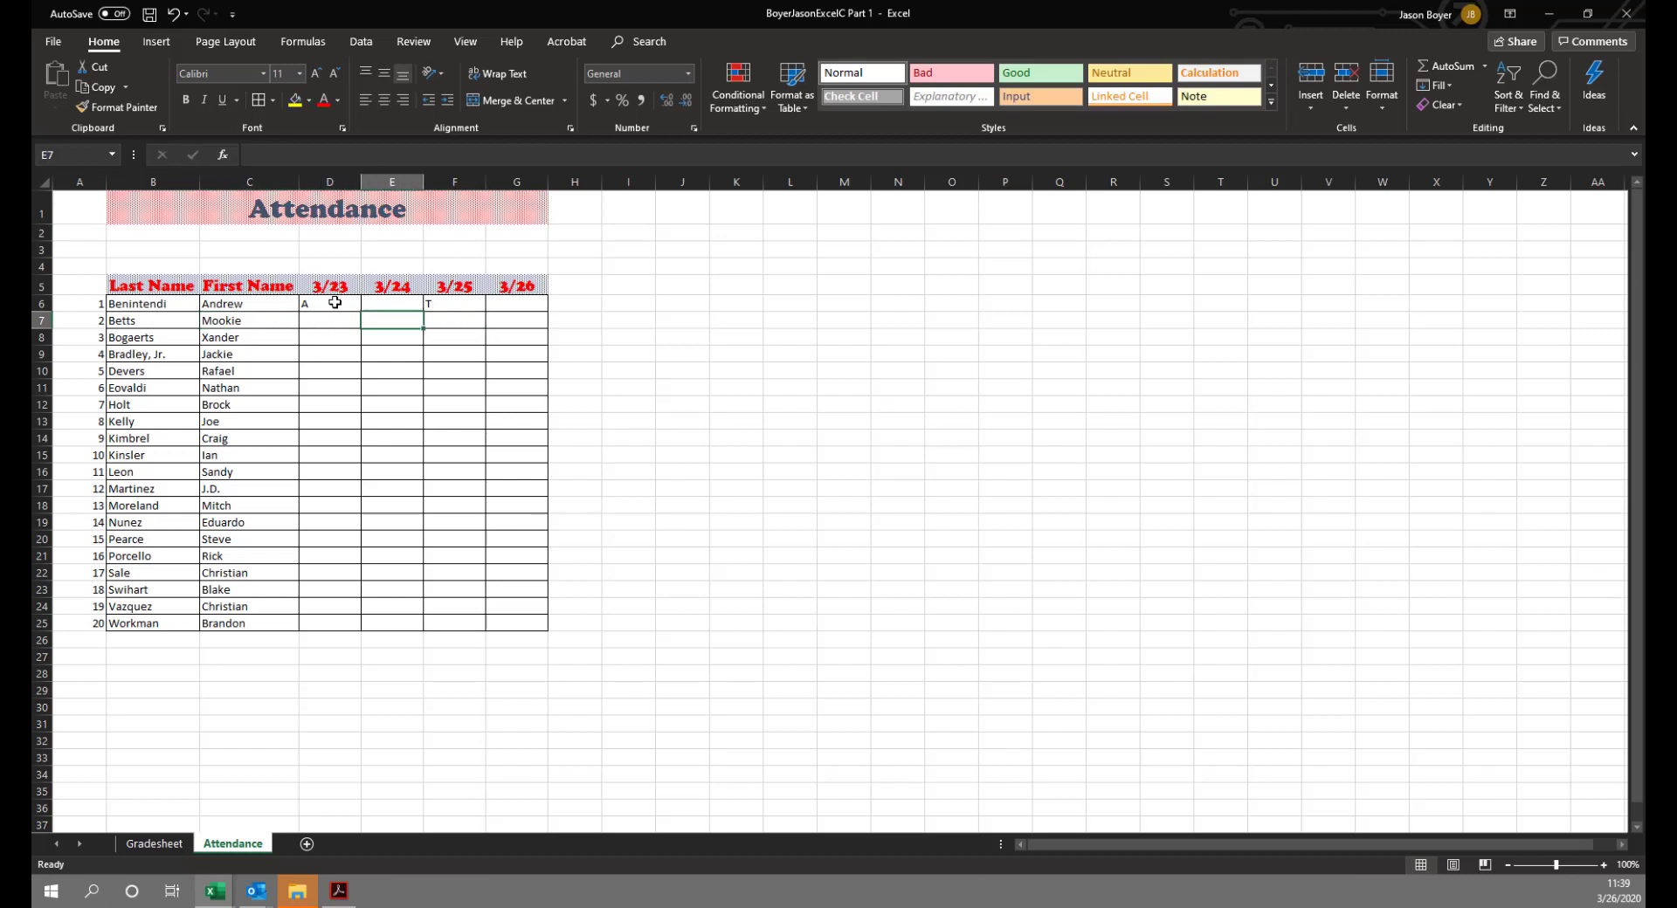
pyautogui.write('T')
pyautogui.press('Return')
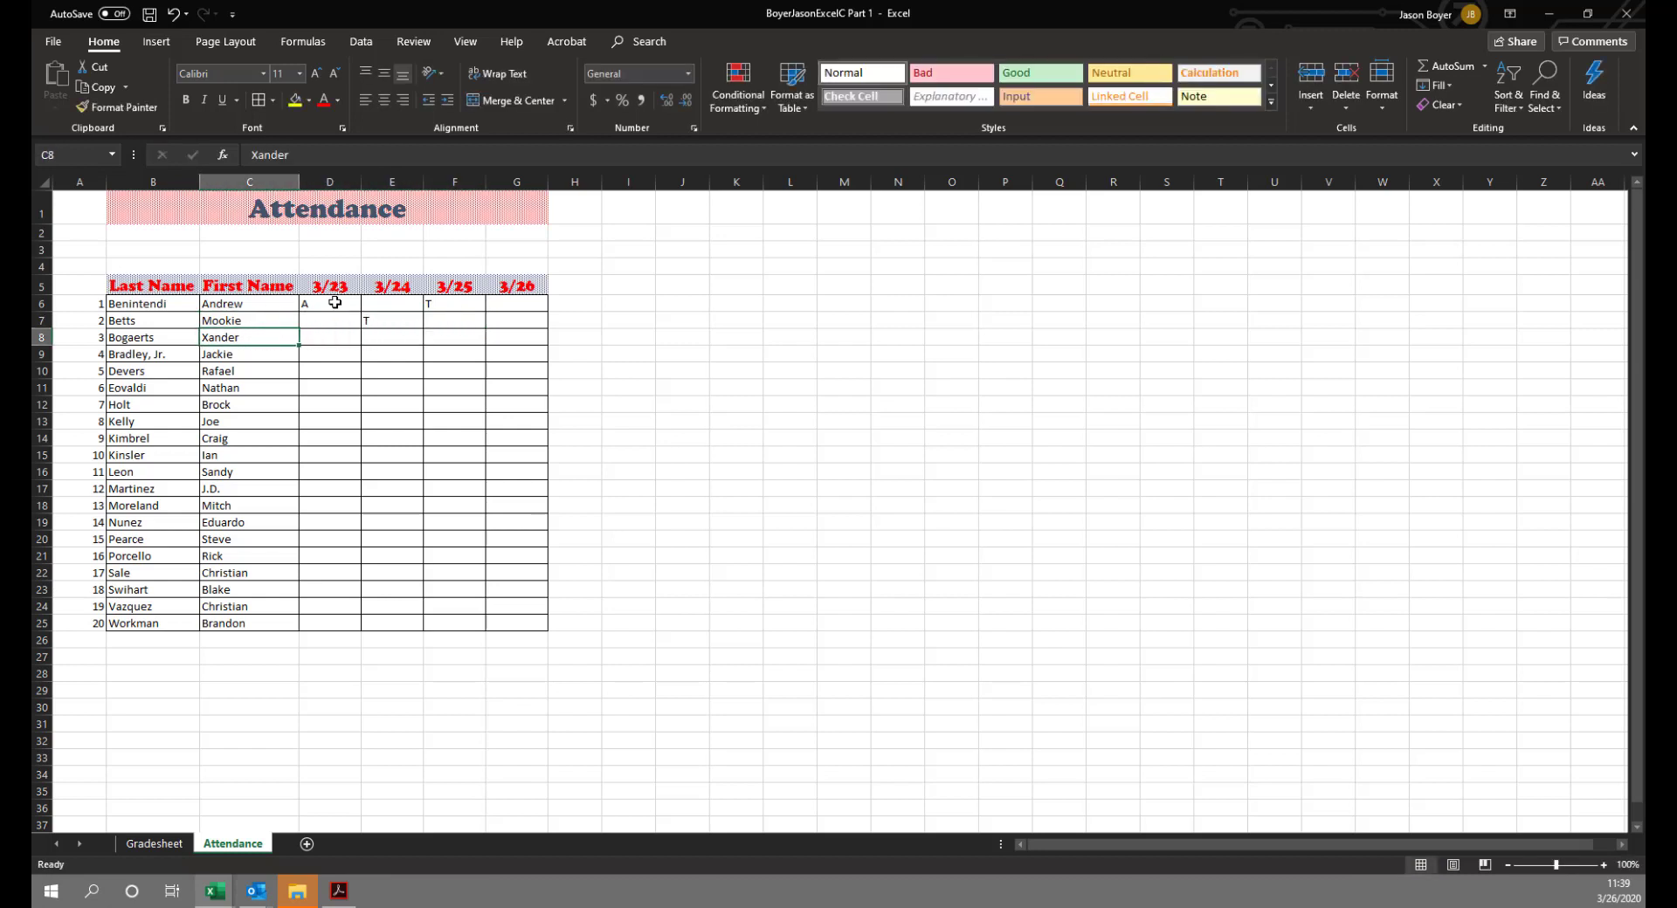
# Mark the fourth student absent with A on 3/23 in D9 and on 3/25 in F9.
pyautogui.press('Return')
pyautogui.press('Down')
pyautogui.press('Up')
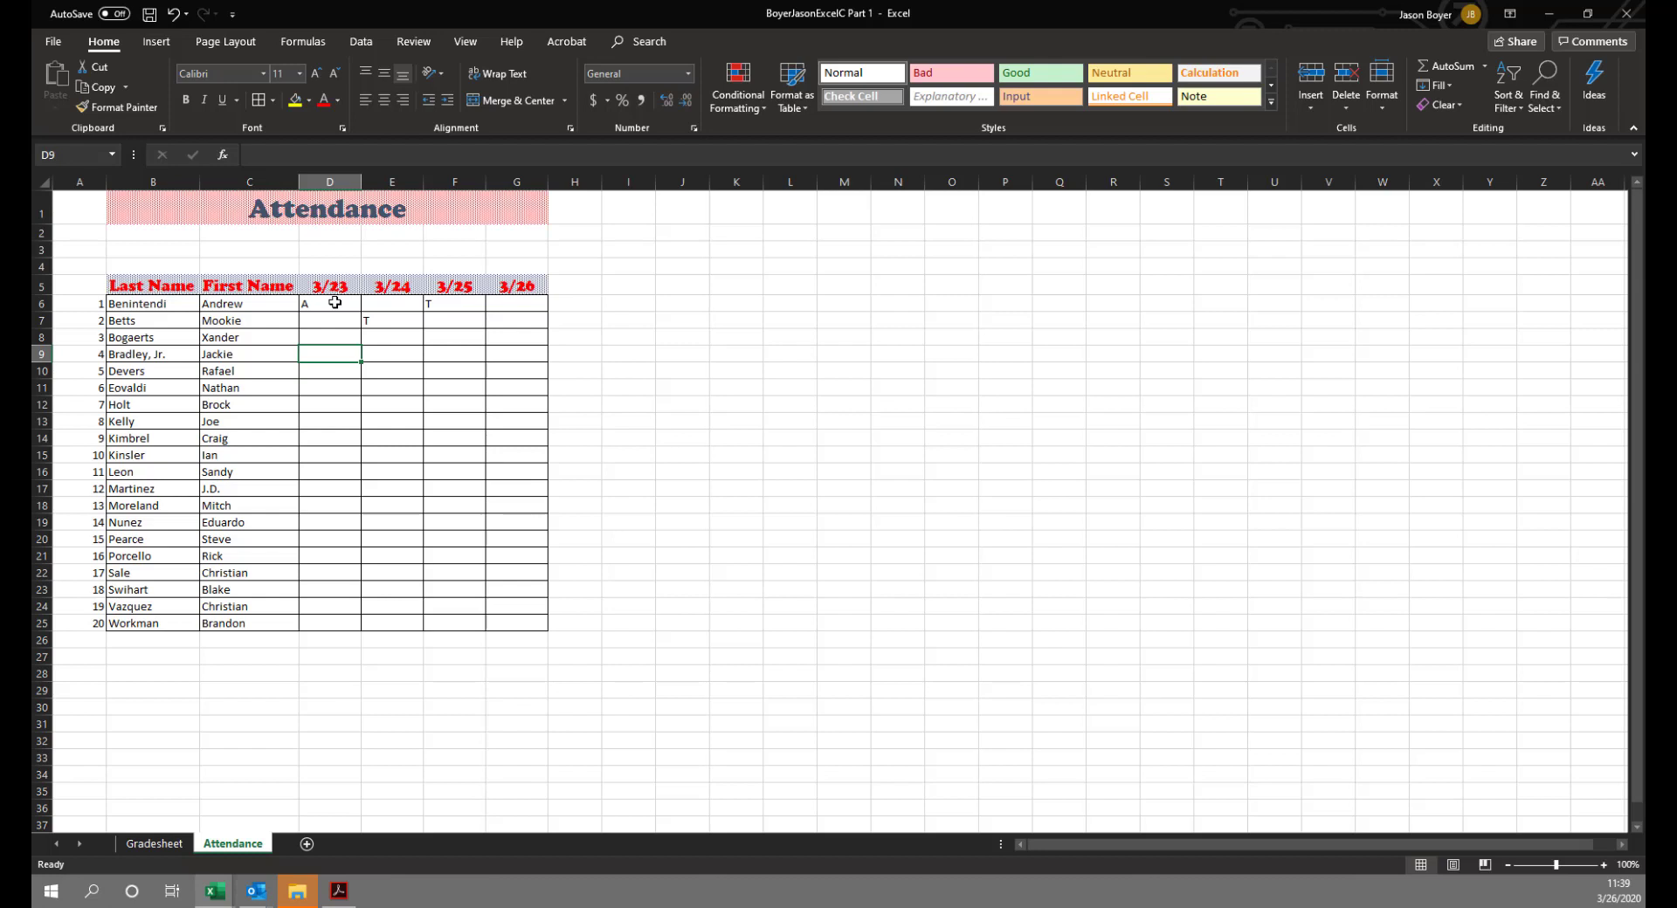
pyautogui.write('A')
pyautogui.press('Tab')
pyautogui.press('Tab')
pyautogui.write('A')
pyautogui.press('Return')
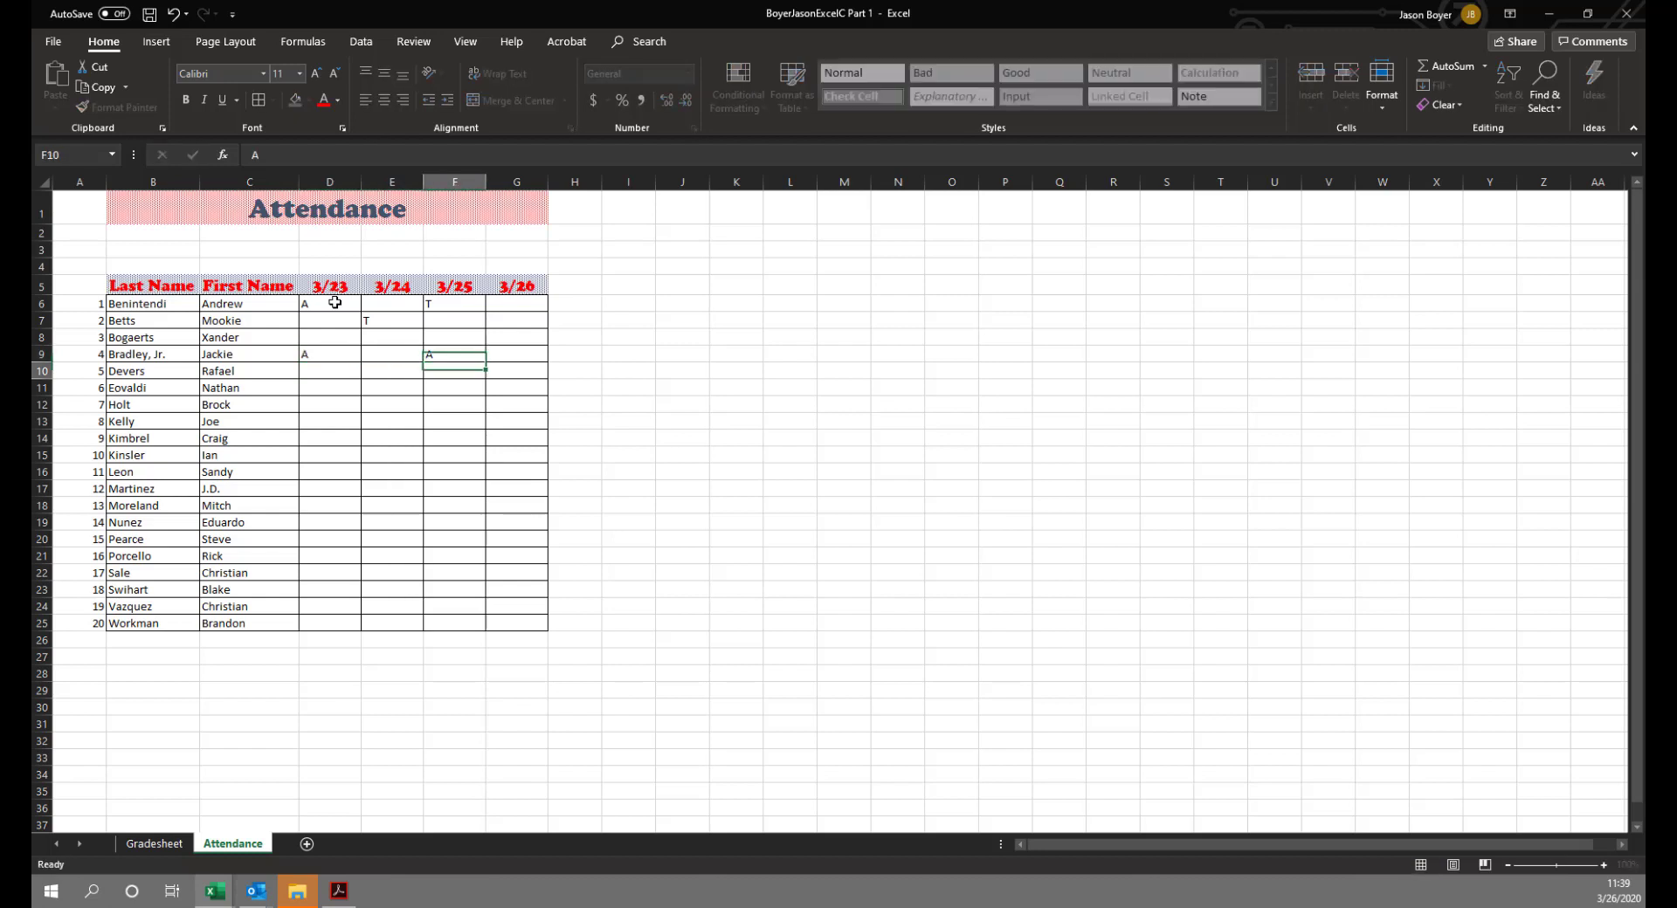
# Mark the sixth student with A on 3/23 in D11 and on 3/24 in E11.
pyautogui.press('Down')
pyautogui.press('Left')
pyautogui.press('Left')
pyautogui.write('A')
pyautogui.press('Tab')
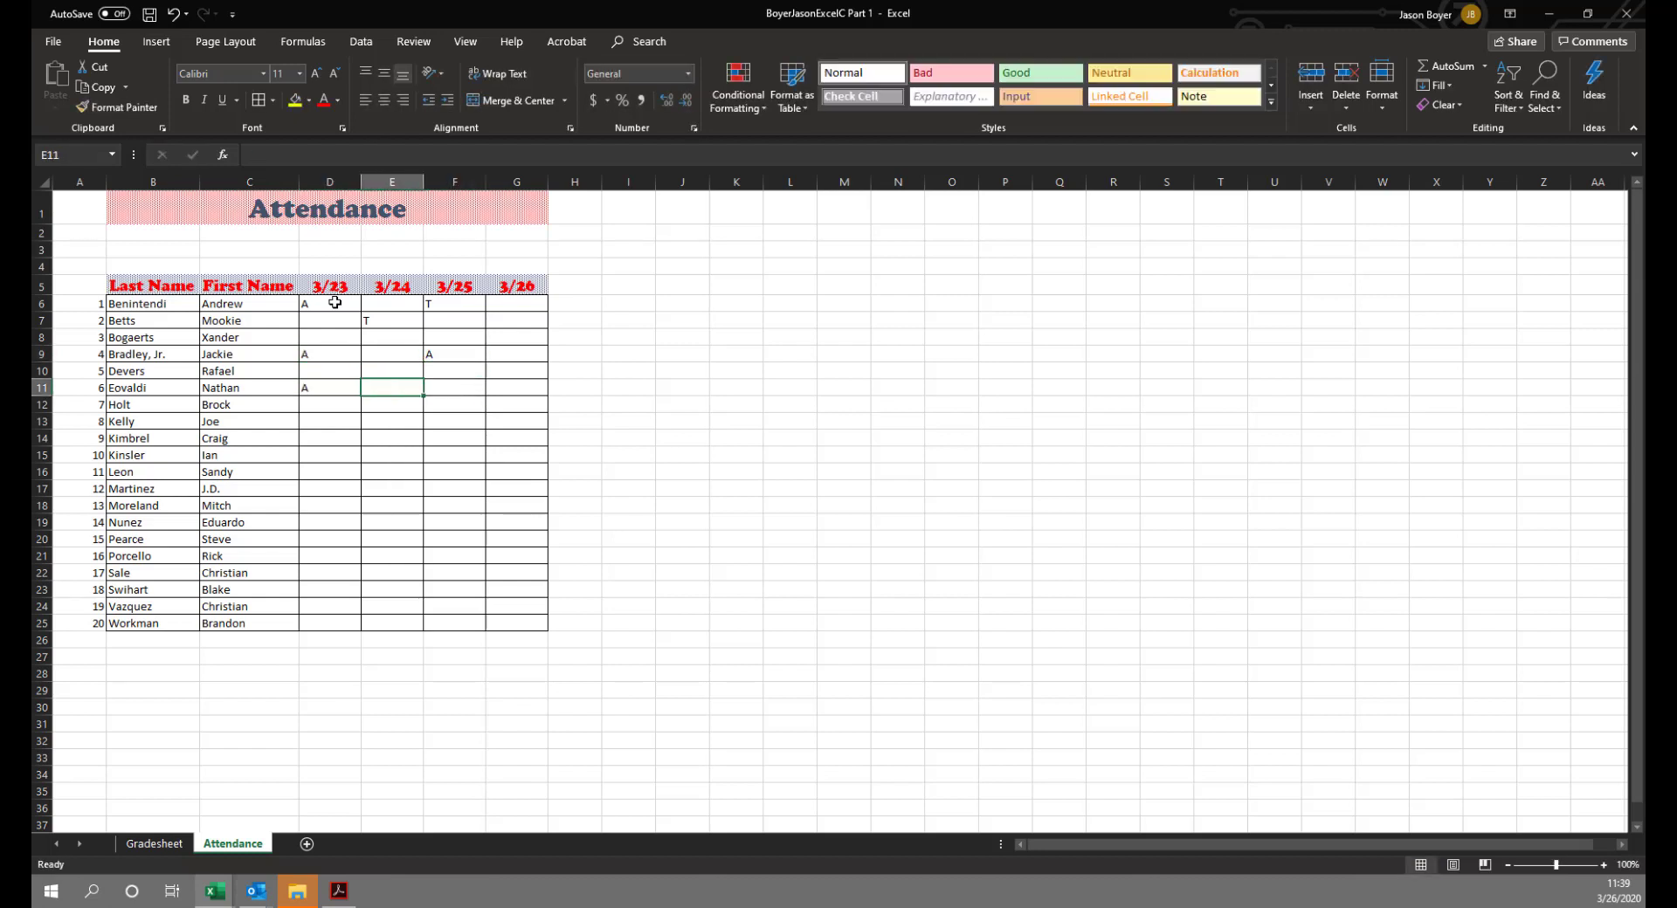
pyautogui.write('A')
pyautogui.press('Tab')
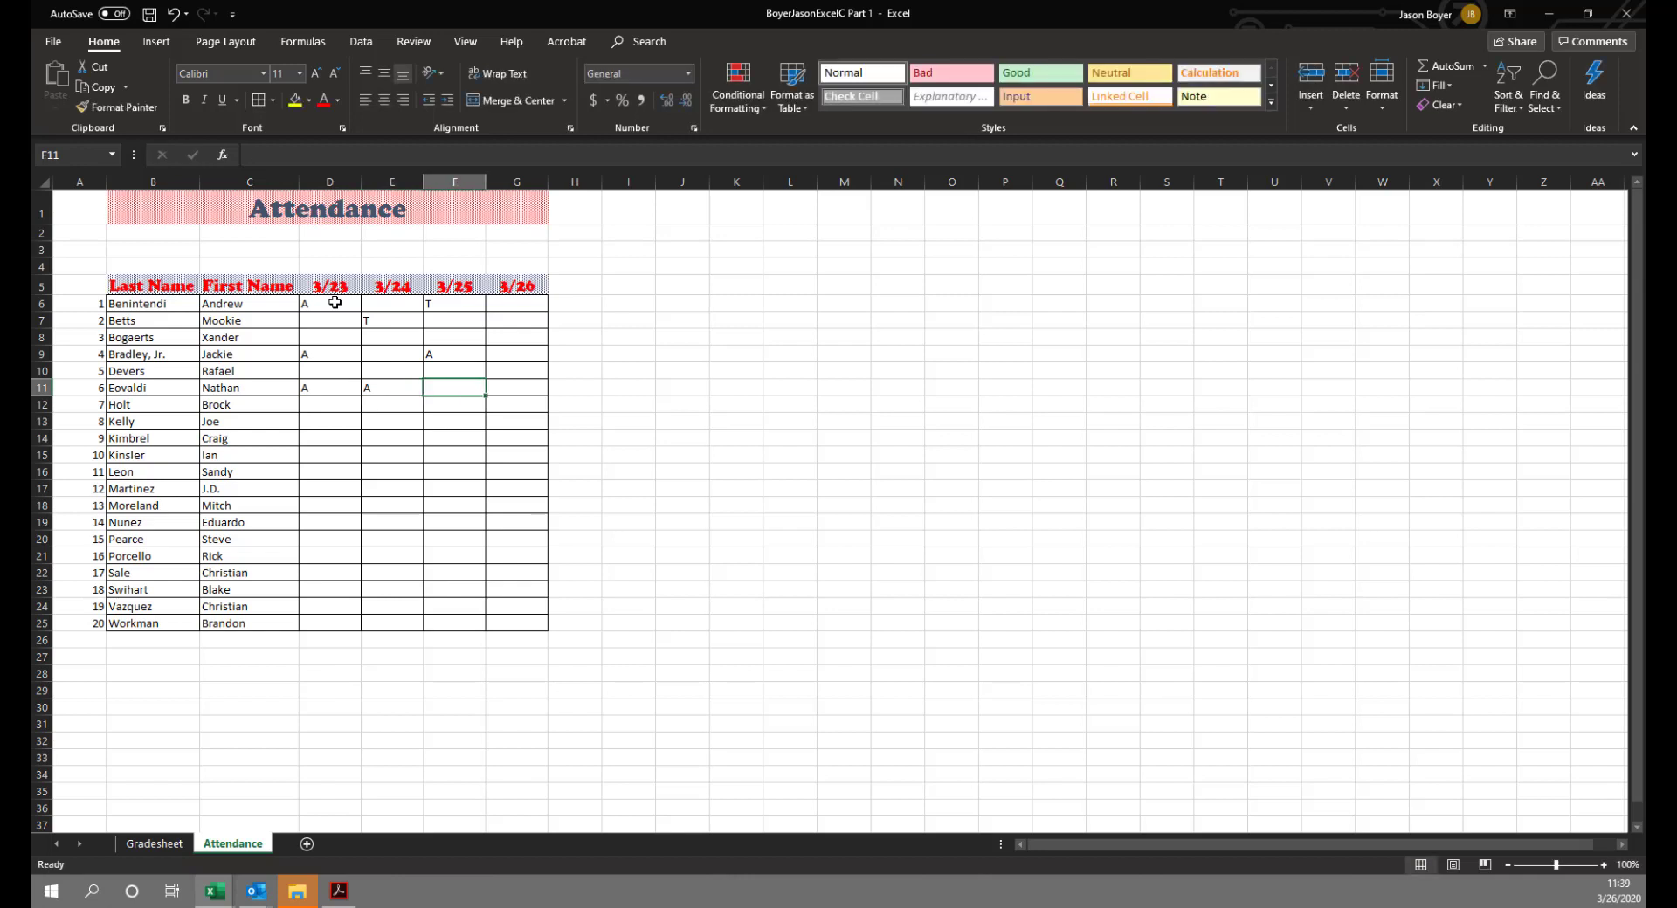
# Mark the seventh student with T on 3/24 in E12 and on 3/25 in F12.
pyautogui.press('Down')
pyautogui.press('Left')
pyautogui.write('T')
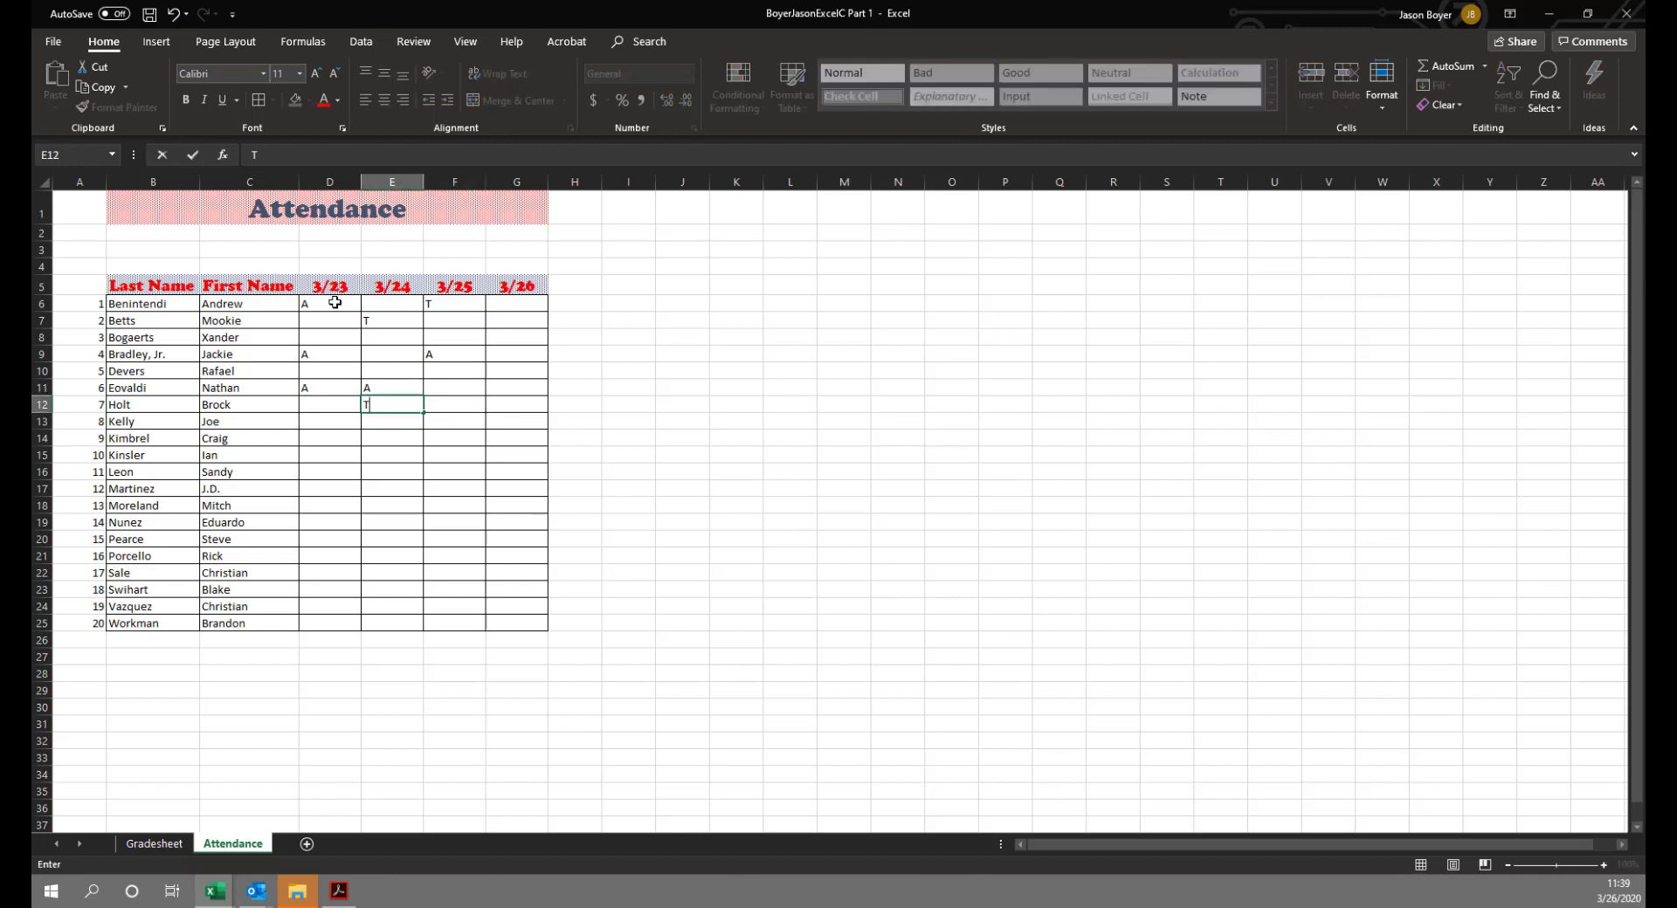
pyautogui.press('Tab')
pyautogui.write('T')
pyautogui.press('Return')
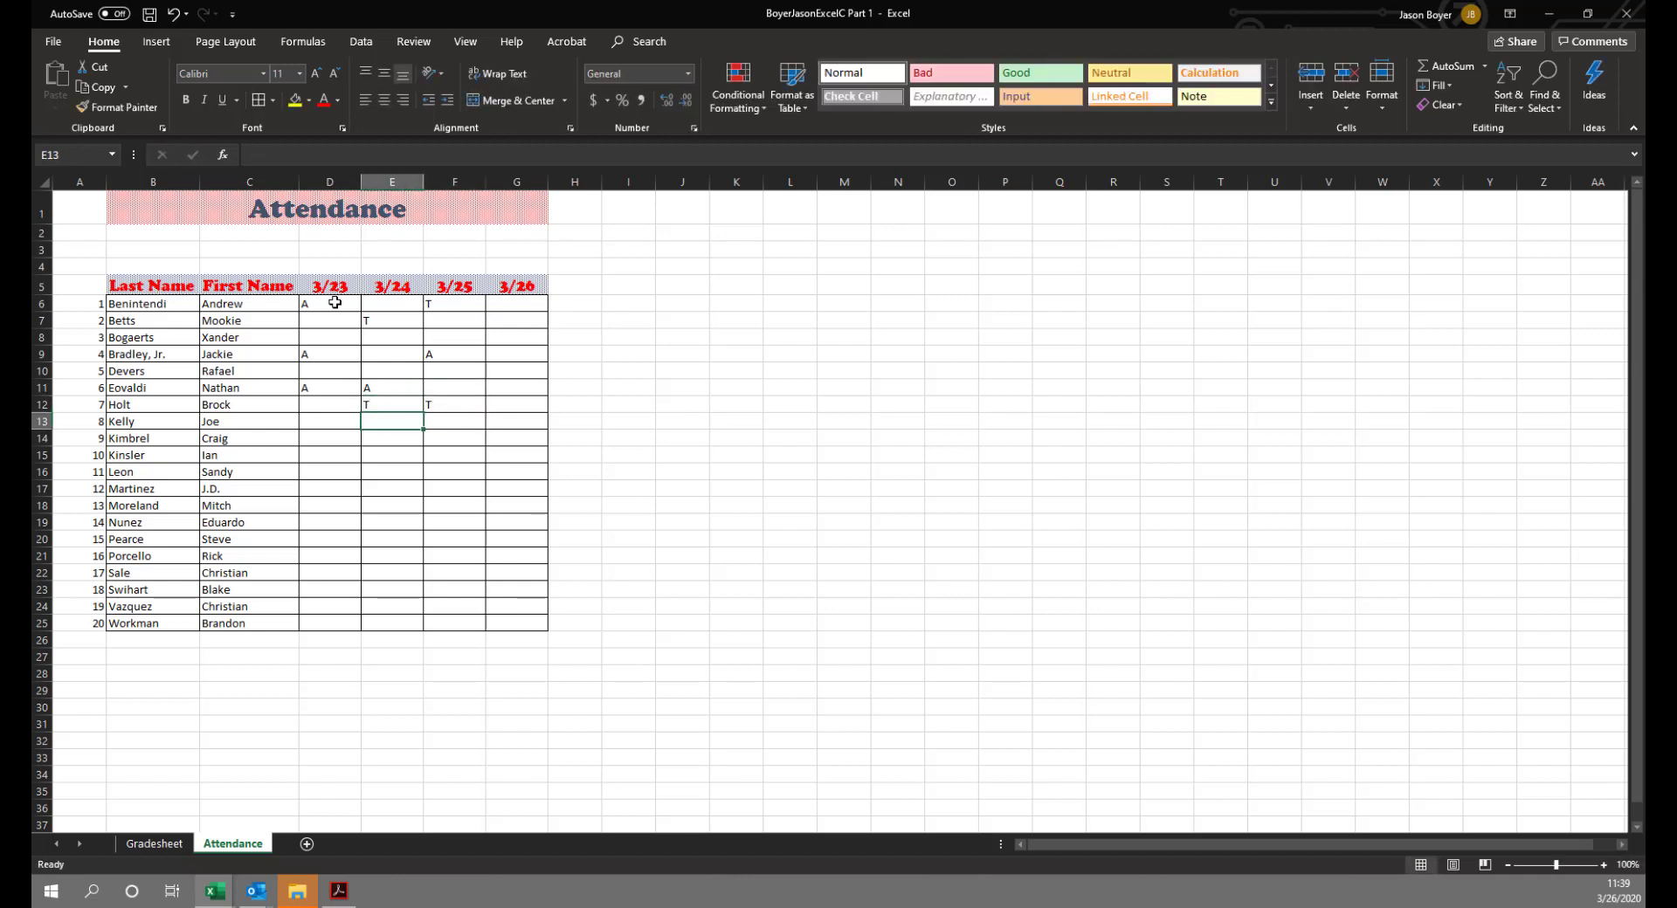
# Enter T for 3/23 in D13 and A for 3/24 in E14.
pyautogui.press('Left')
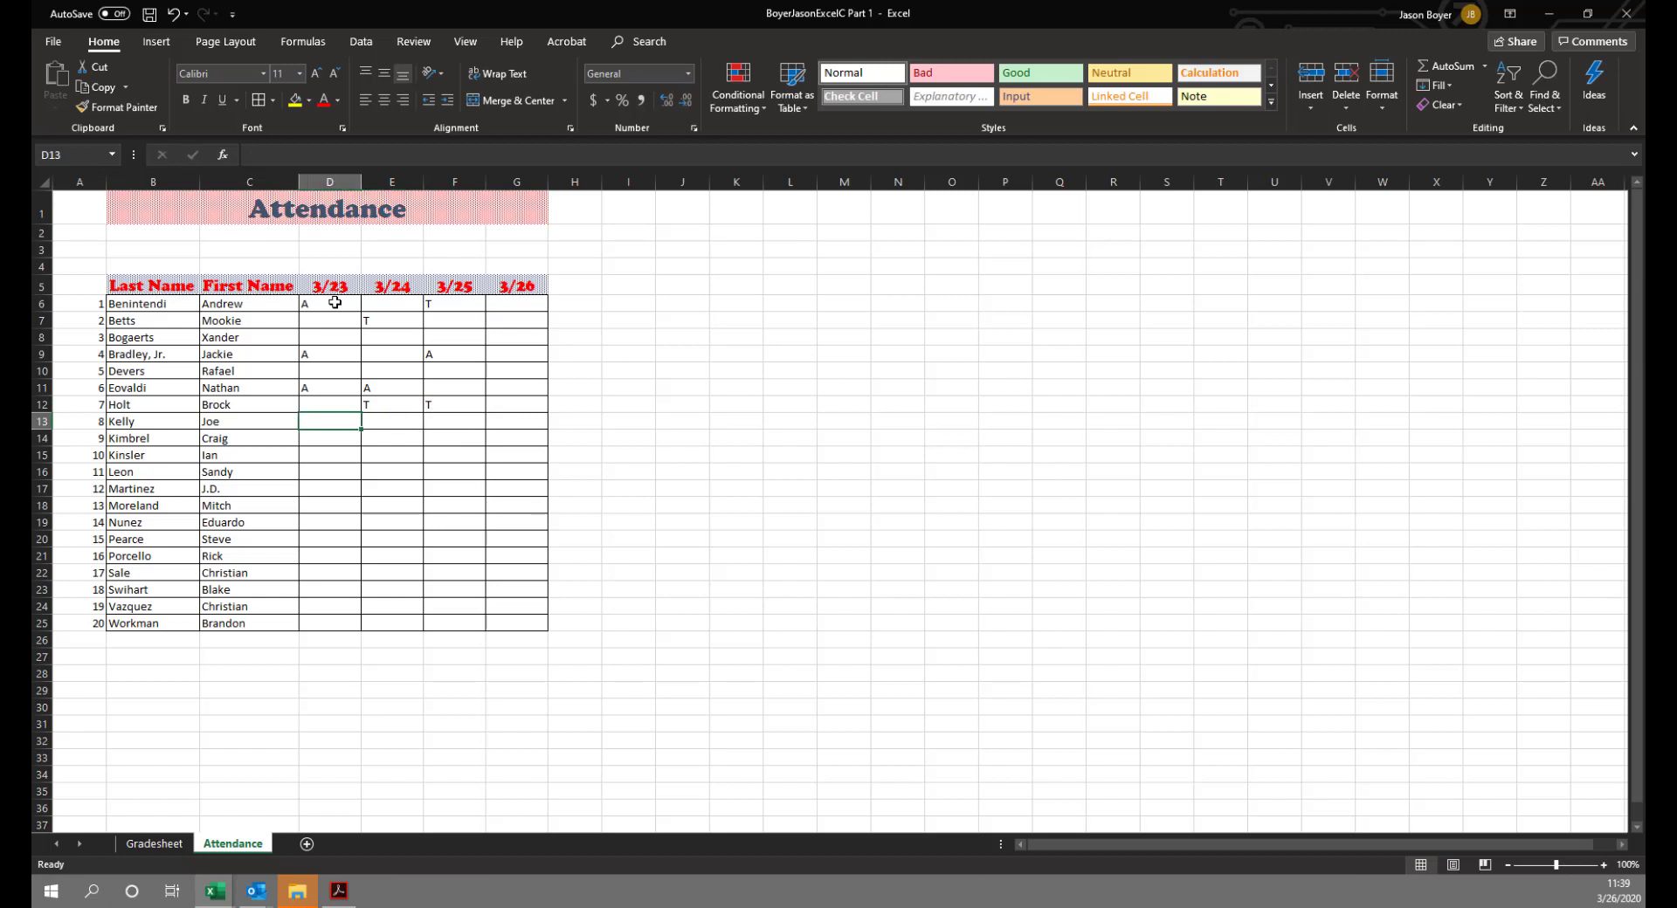
pyautogui.write('T')
pyautogui.press('Return')
pyautogui.press('Right')
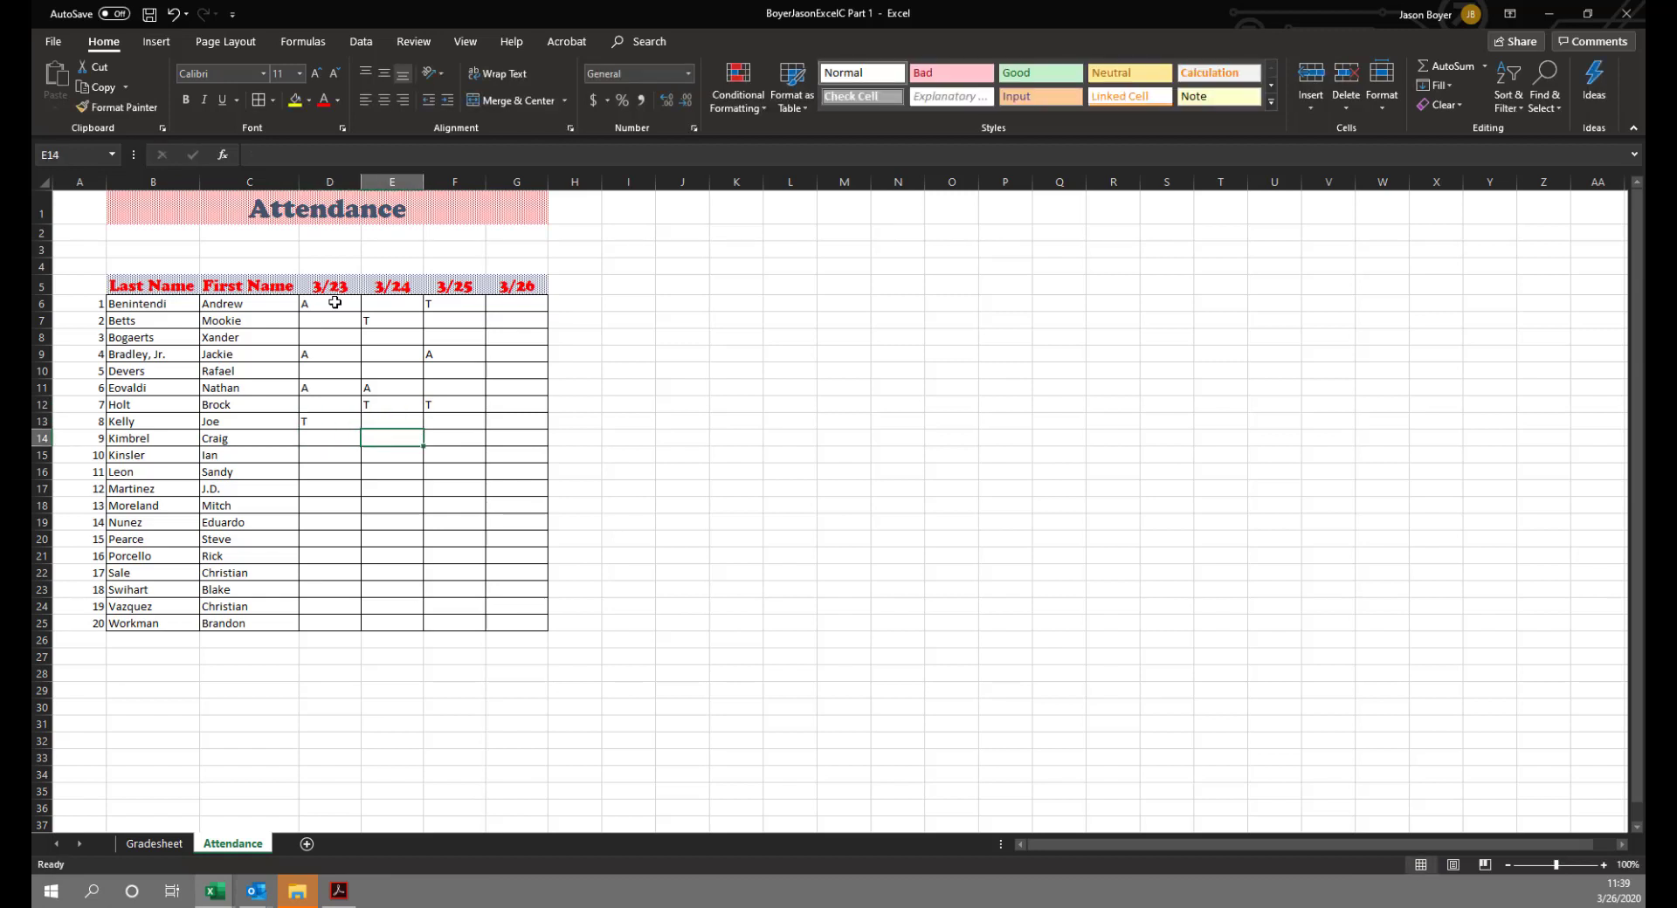
pyautogui.write('A')
pyautogui.press('Return')
# Enter T in the 3/26 column for the tenth student in G15 and the sixth student in G11.
pyautogui.press('Right')
pyautogui.press('Right')
pyautogui.press('Left')
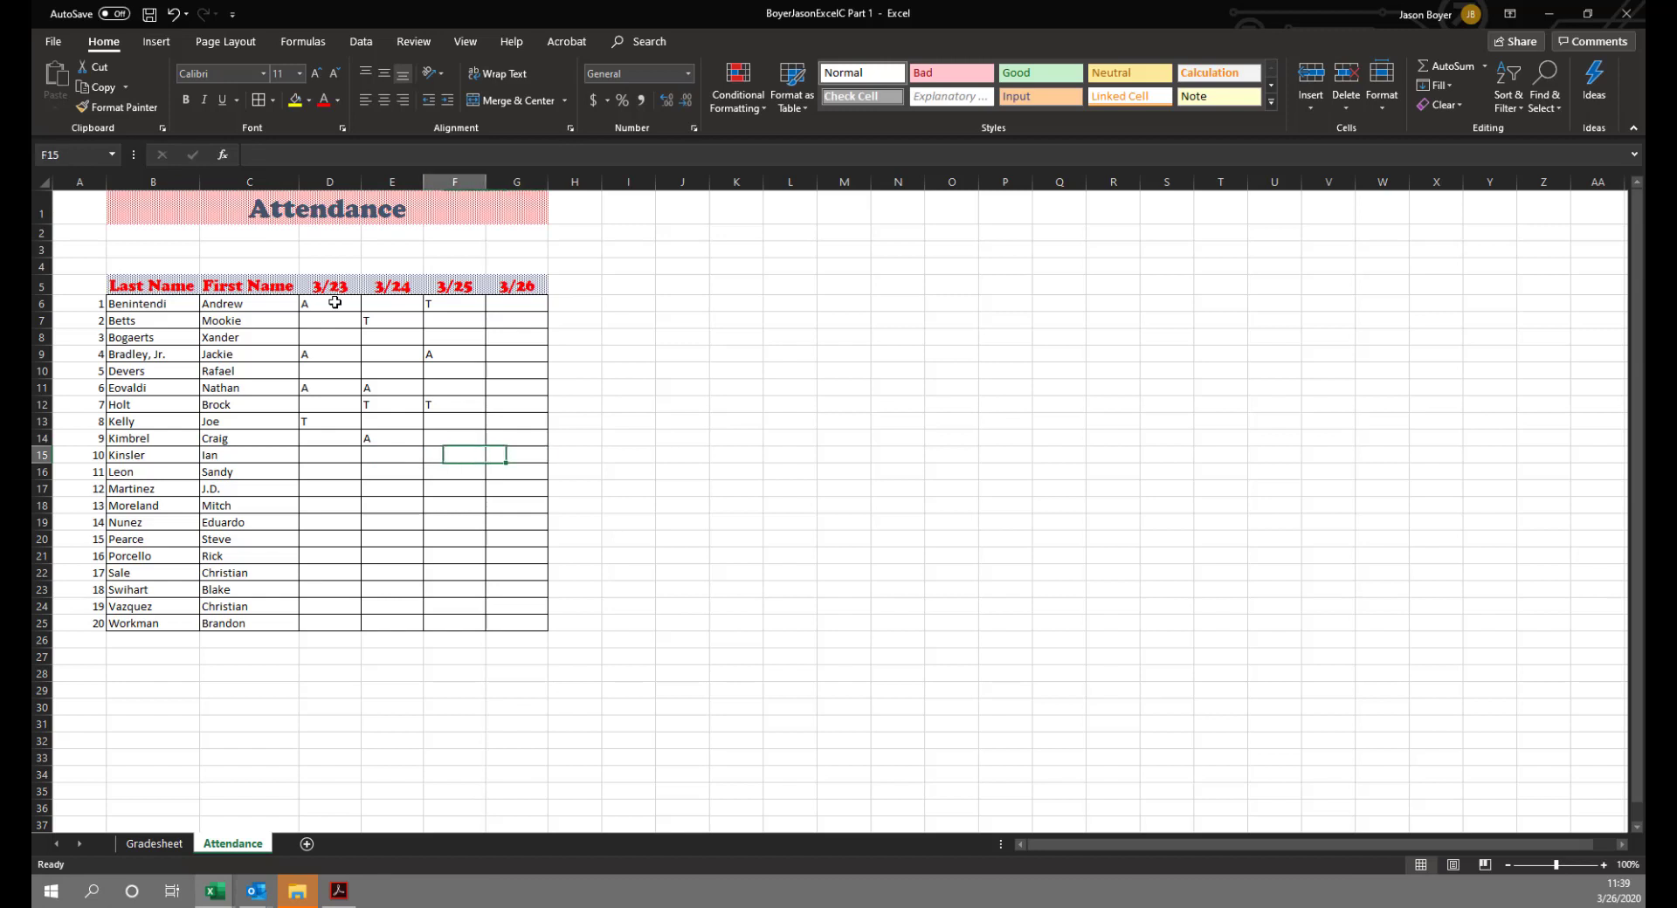
pyautogui.press('Right')
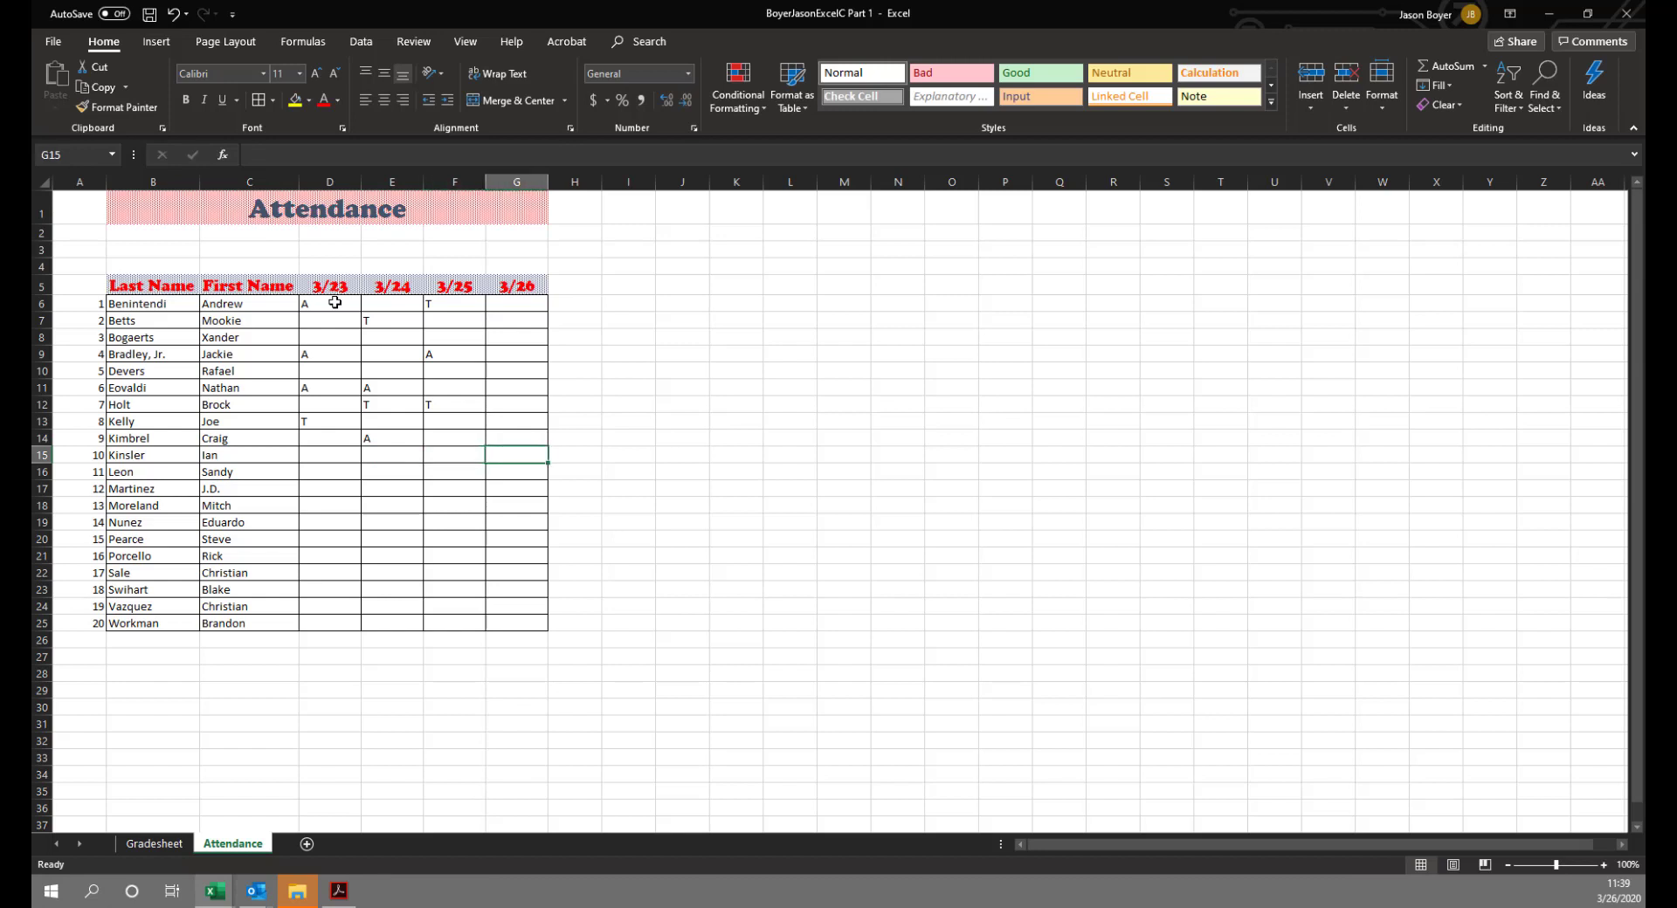
pyautogui.write('T')
pyautogui.press('Up')
pyautogui.press('Up')
pyautogui.press('Up')
pyautogui.press('Up')
pyautogui.write('T')
pyautogui.press('Up')
# Mark the third student with A on 3/26 in G8.
pyautogui.press('Up')
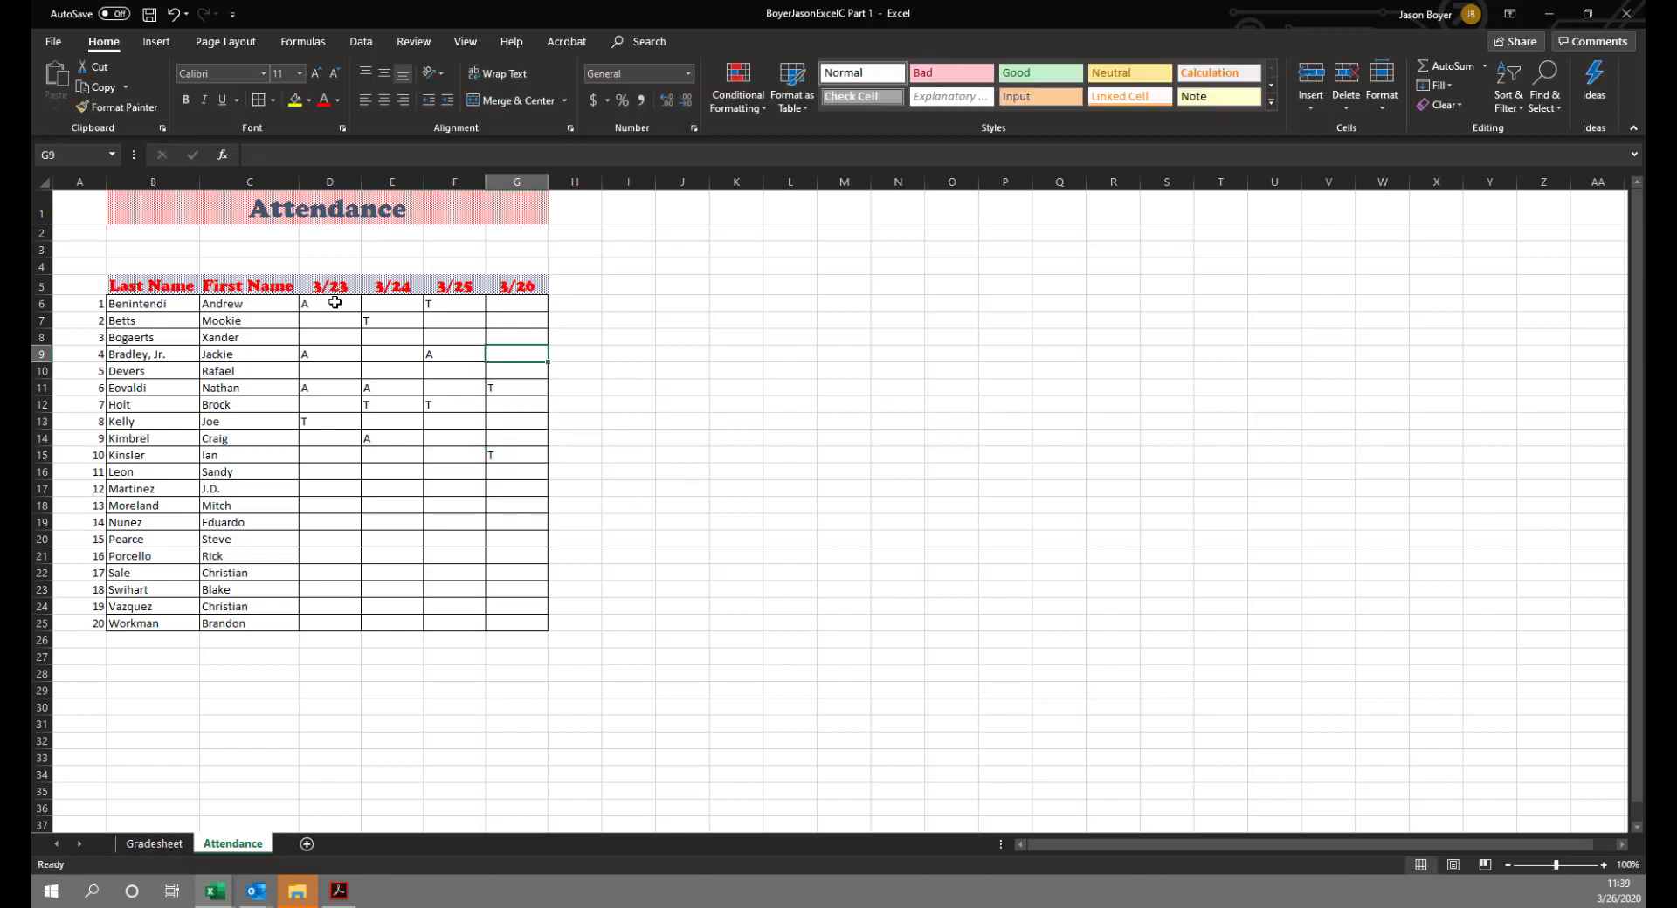
pyautogui.press('Up')
pyautogui.write('A')
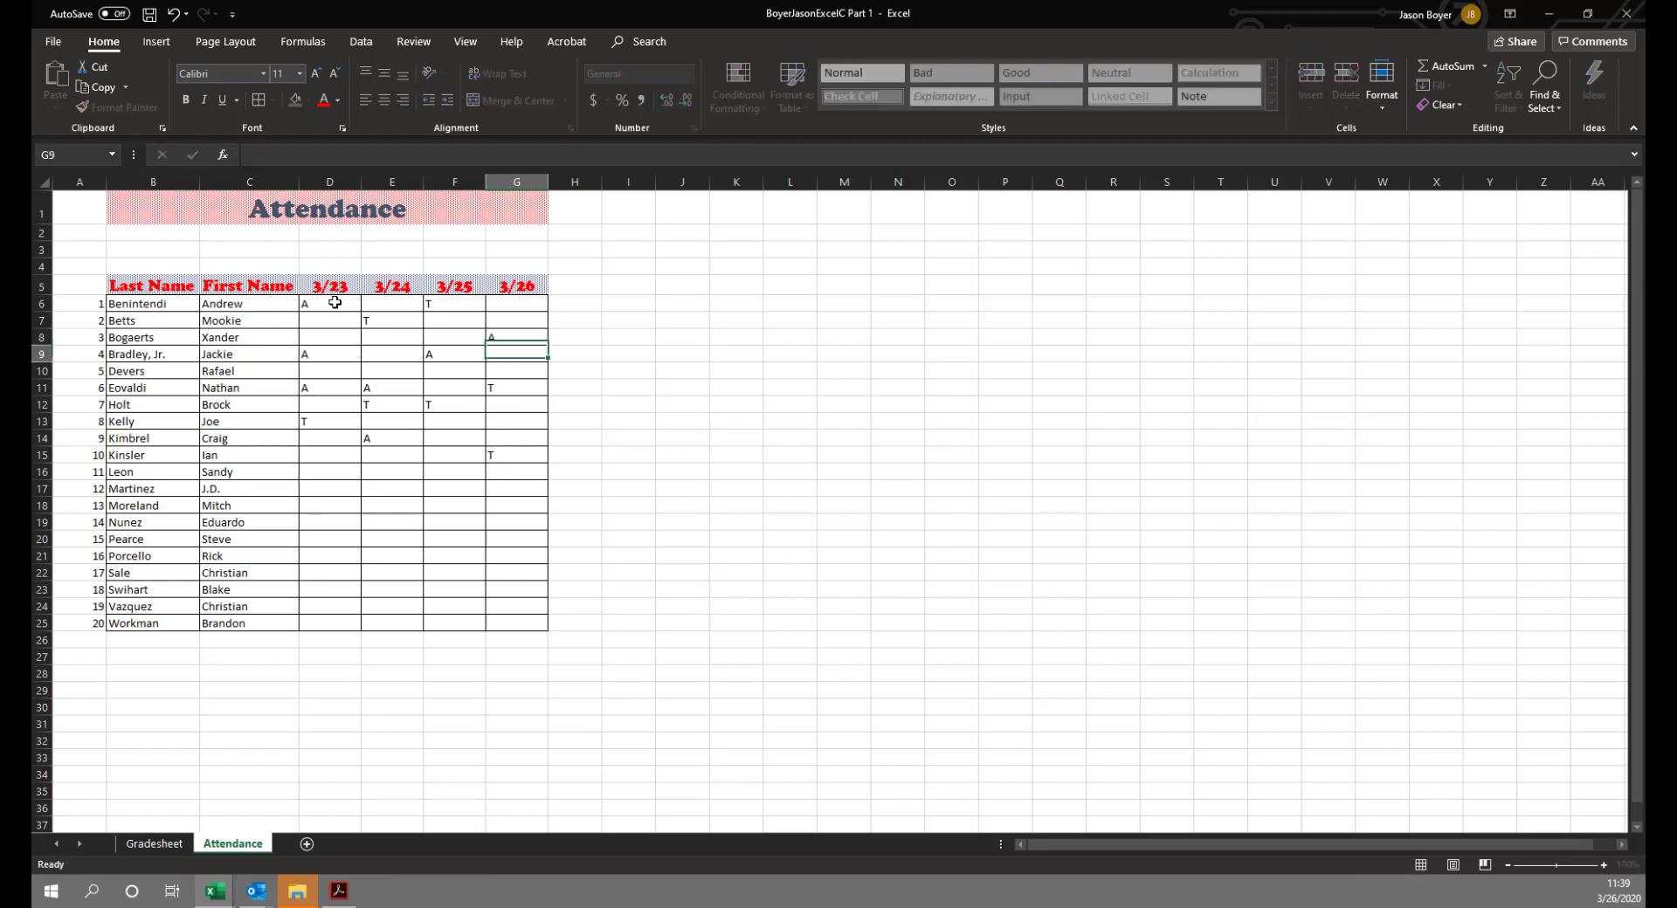
pyautogui.press('Return')
# Mark the eleventh student with A on 3/24 in E16.
pyautogui.press('Down')
pyautogui.press('Down')
pyautogui.press('Down')
pyautogui.press('Down')
pyautogui.press('Down')
pyautogui.press('Down')
pyautogui.press('Down')
pyautogui.press('Left')
pyautogui.press('Left')
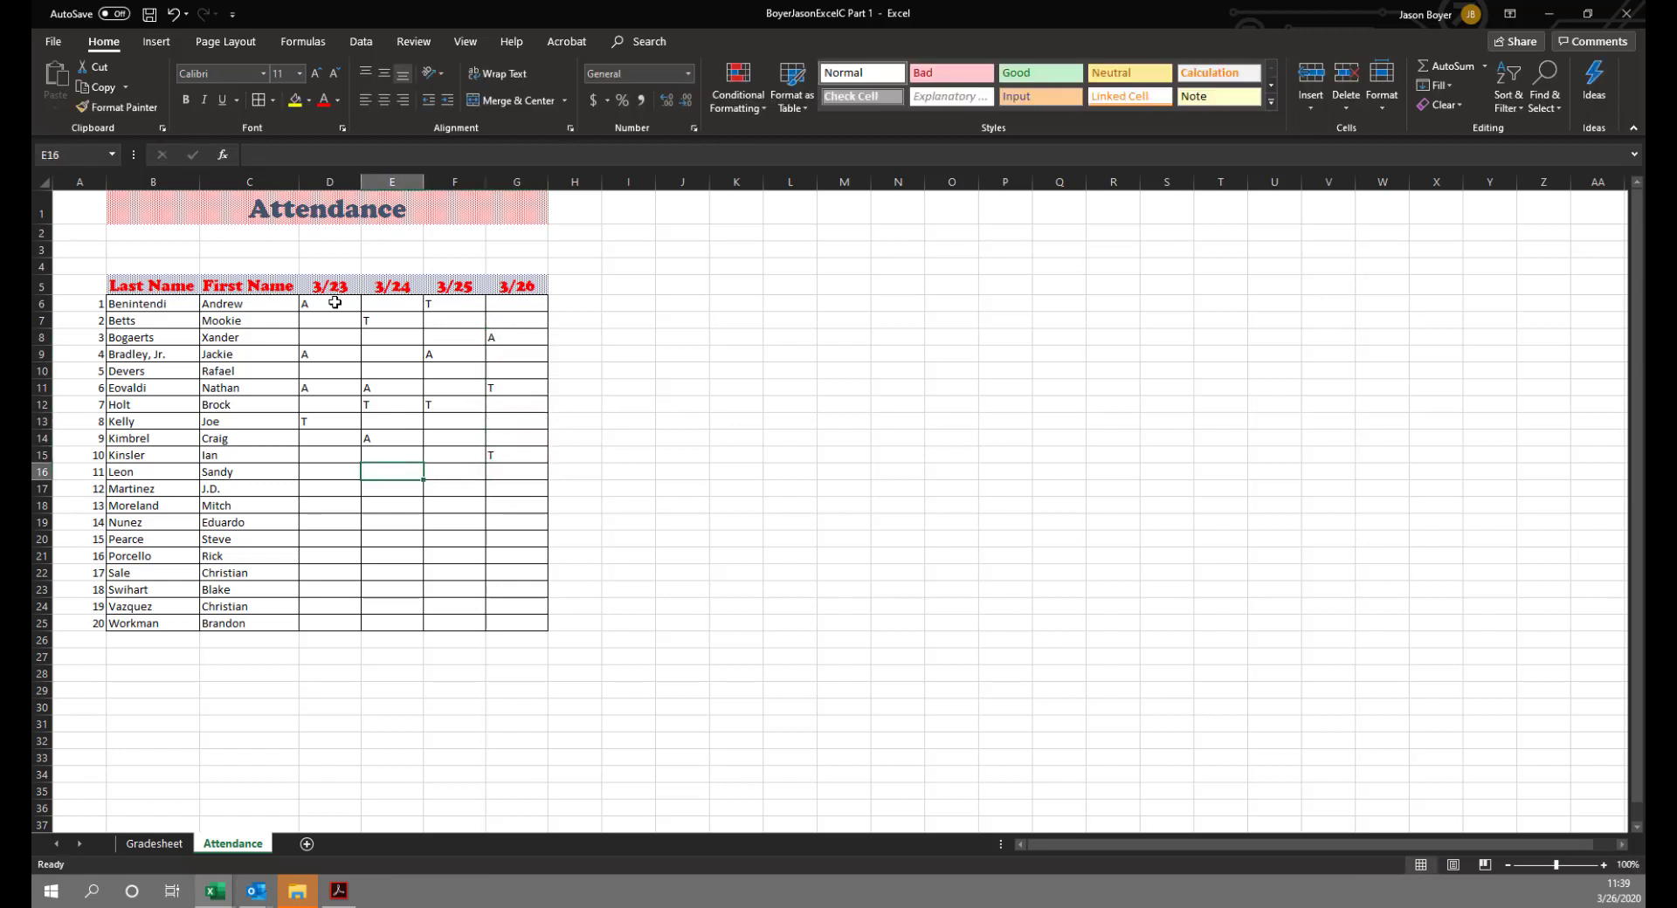
pyautogui.write('A')
pyautogui.press('Left')
# Mark the thirteenth student with T on 3/23 in D18.
pyautogui.press('Down')
pyautogui.press('Down')
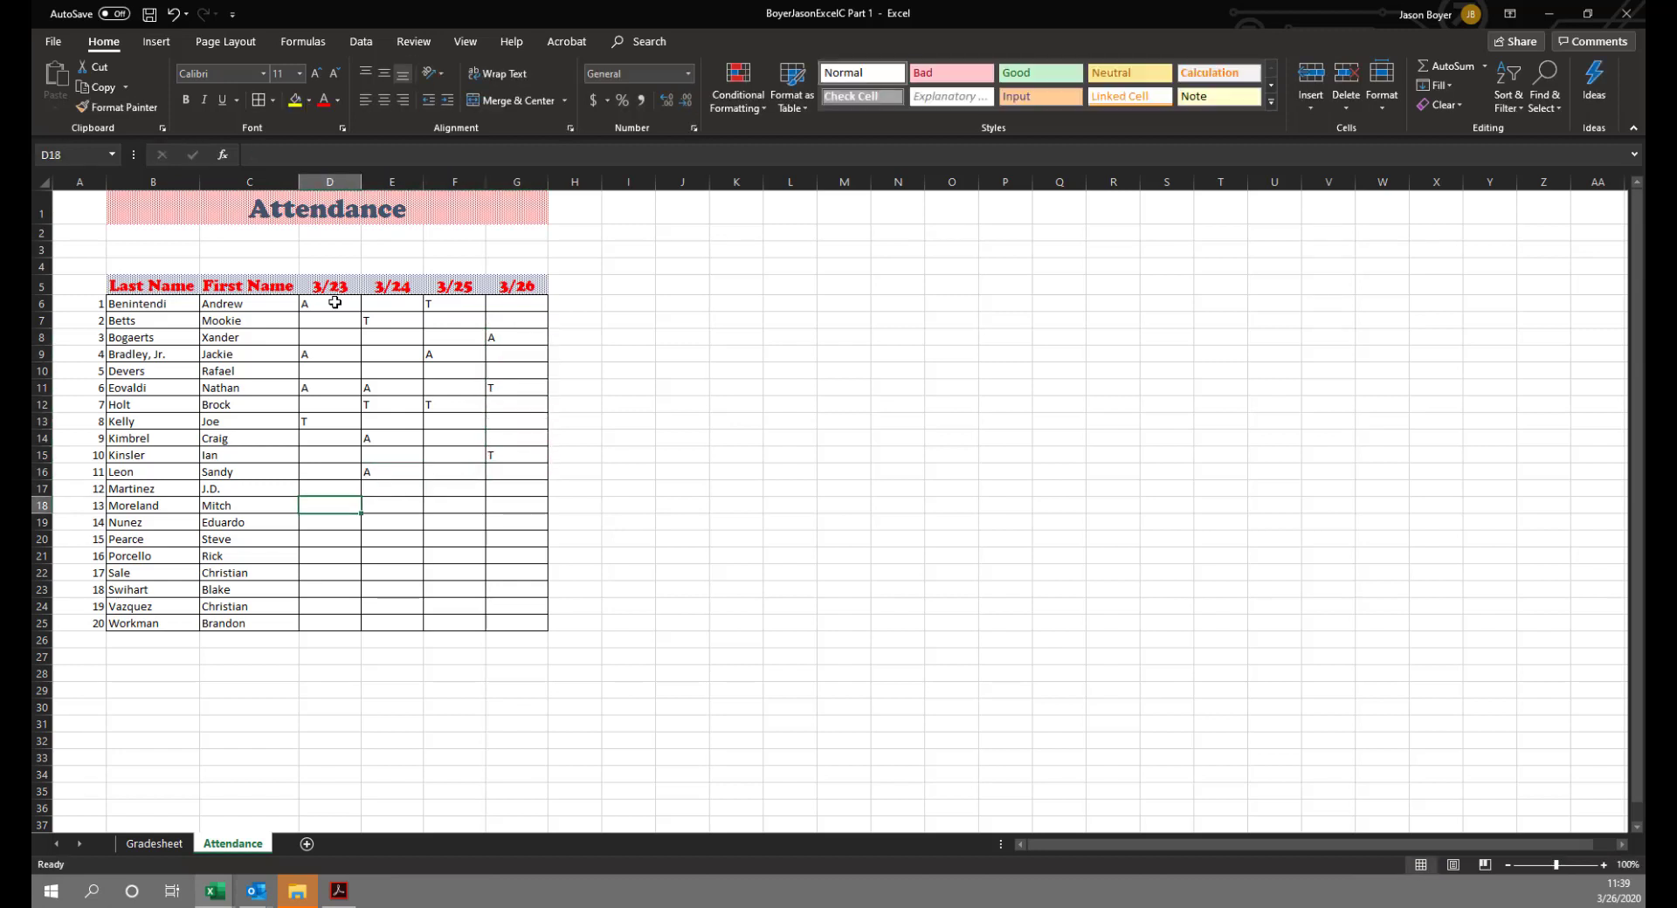
pyautogui.write('D')
pyautogui.write('T')
pyautogui.press('Return')
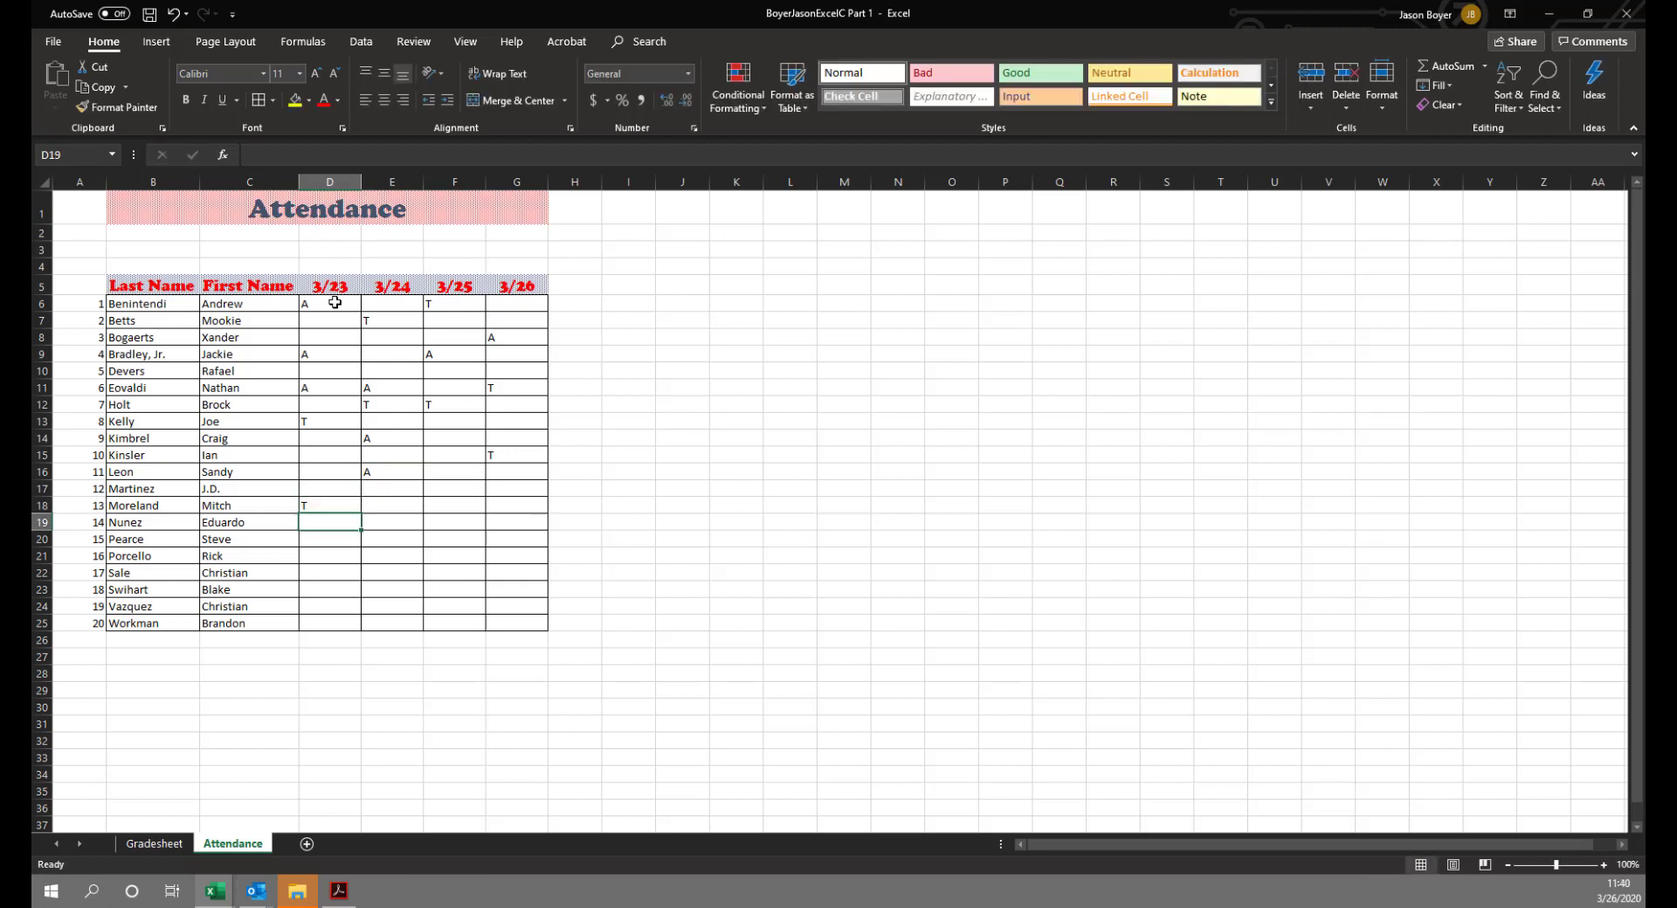
# Center the attendance marks horizontally across the date columns in D6:G25.
pyautogui.moveTo(334, 302); pyautogui.dragTo(506, 625)
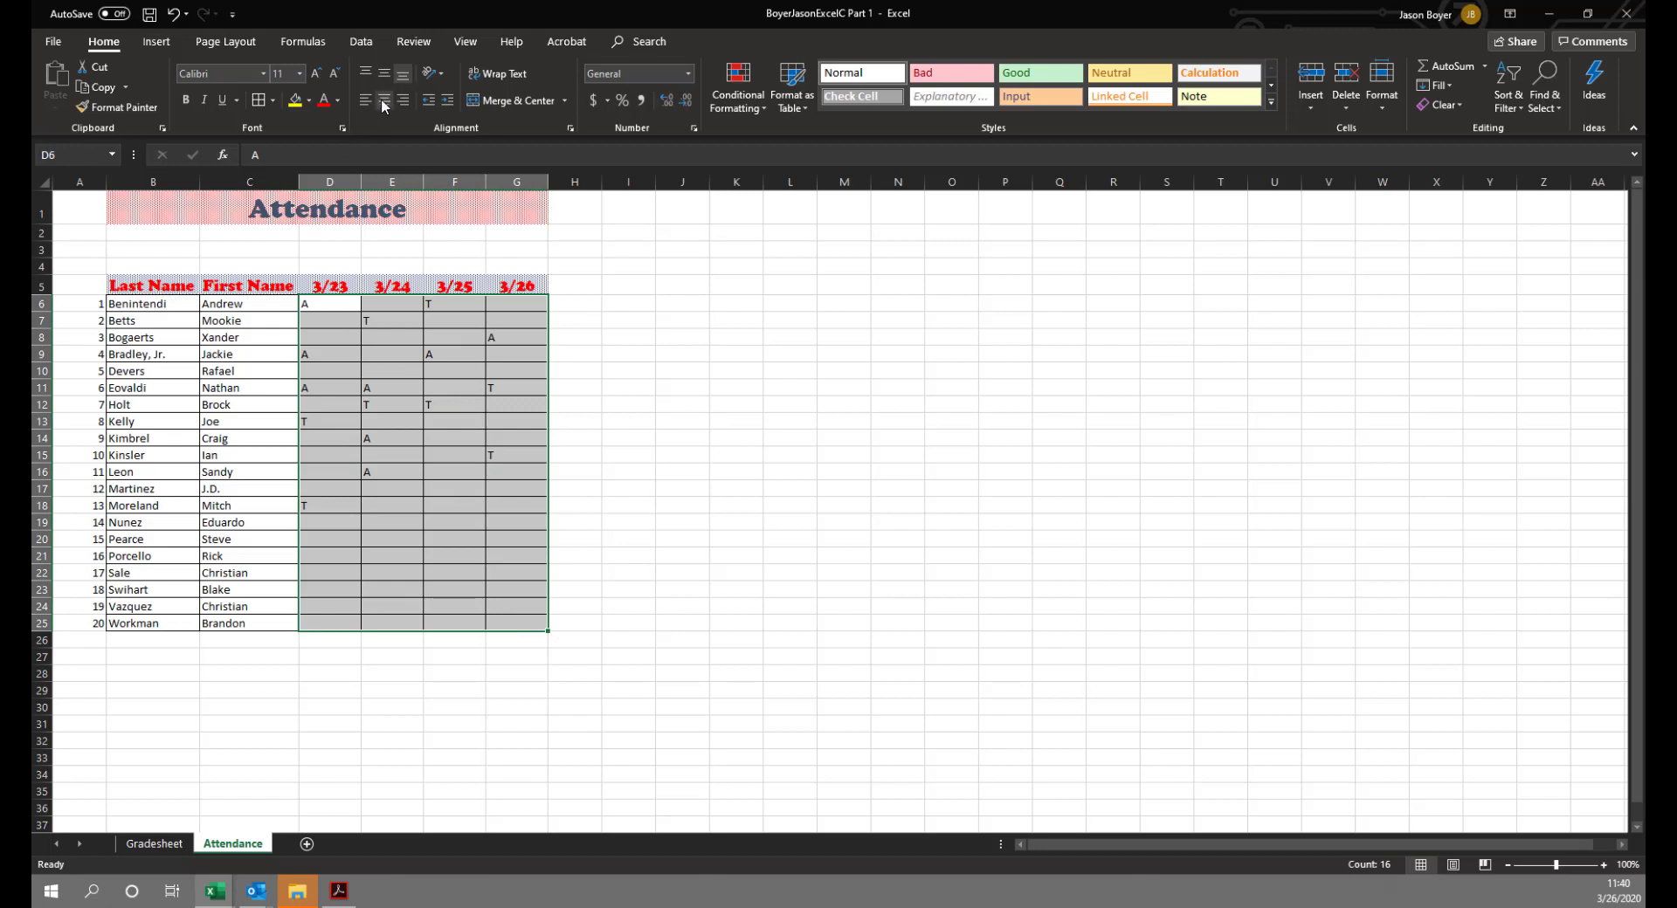
pyautogui.click(383, 100)
pyautogui.click(389, 536)
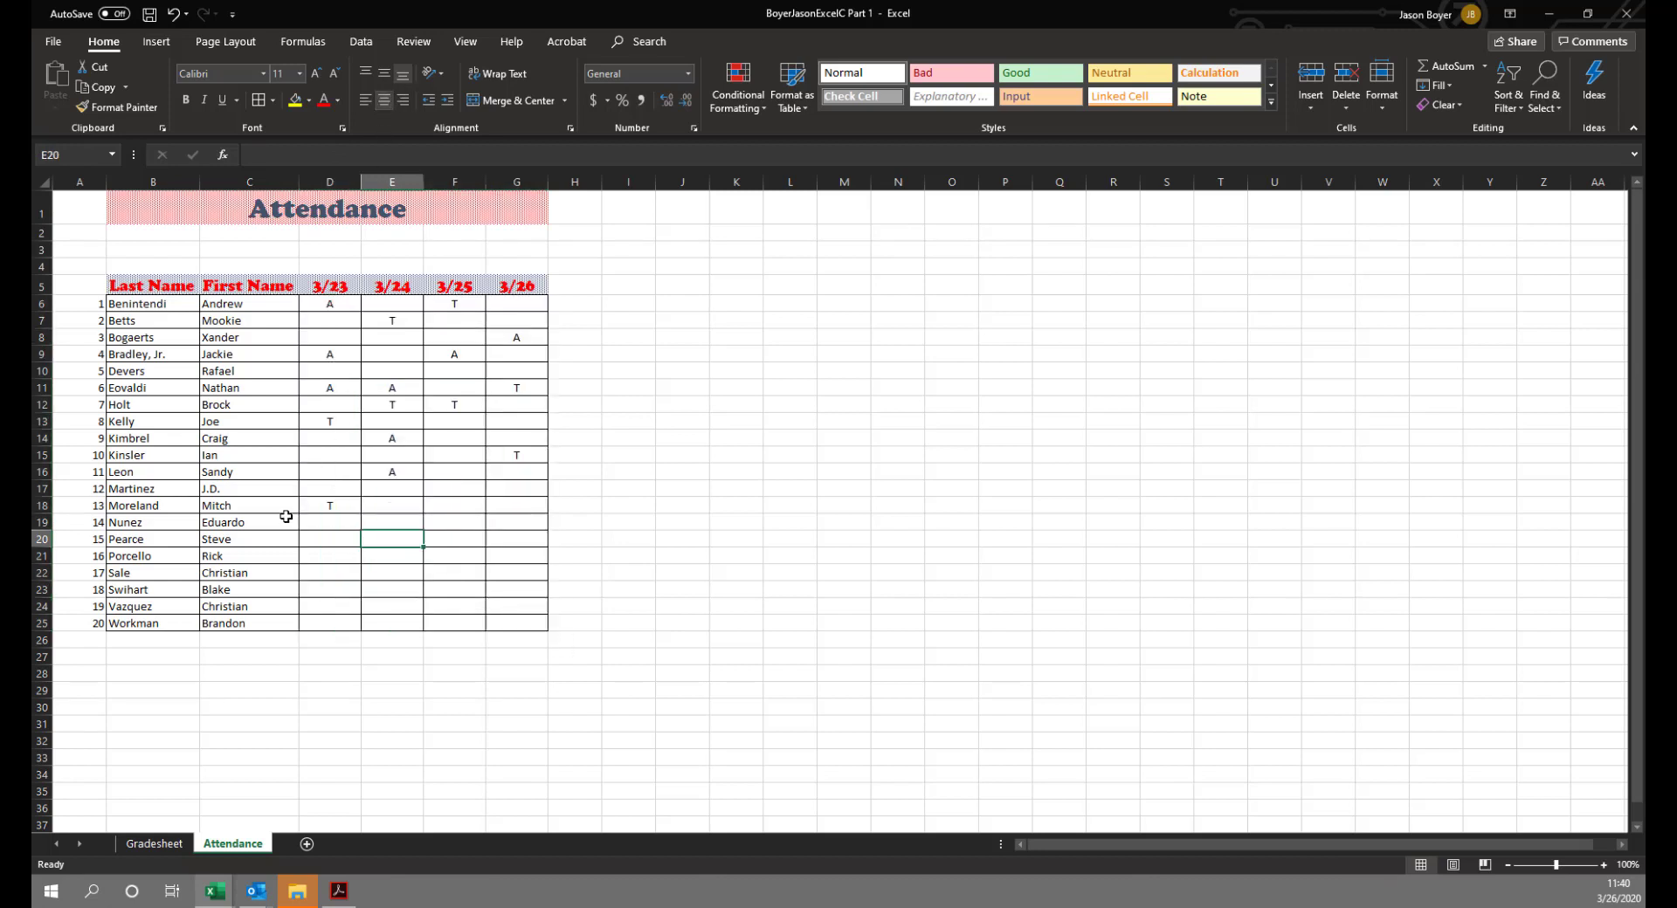
# Enter A on 3/25 for the twelfth student in F17 and T on 3/26 for the fourteenth student in G19.
pyautogui.click(402, 520)
pyautogui.click(467, 533)
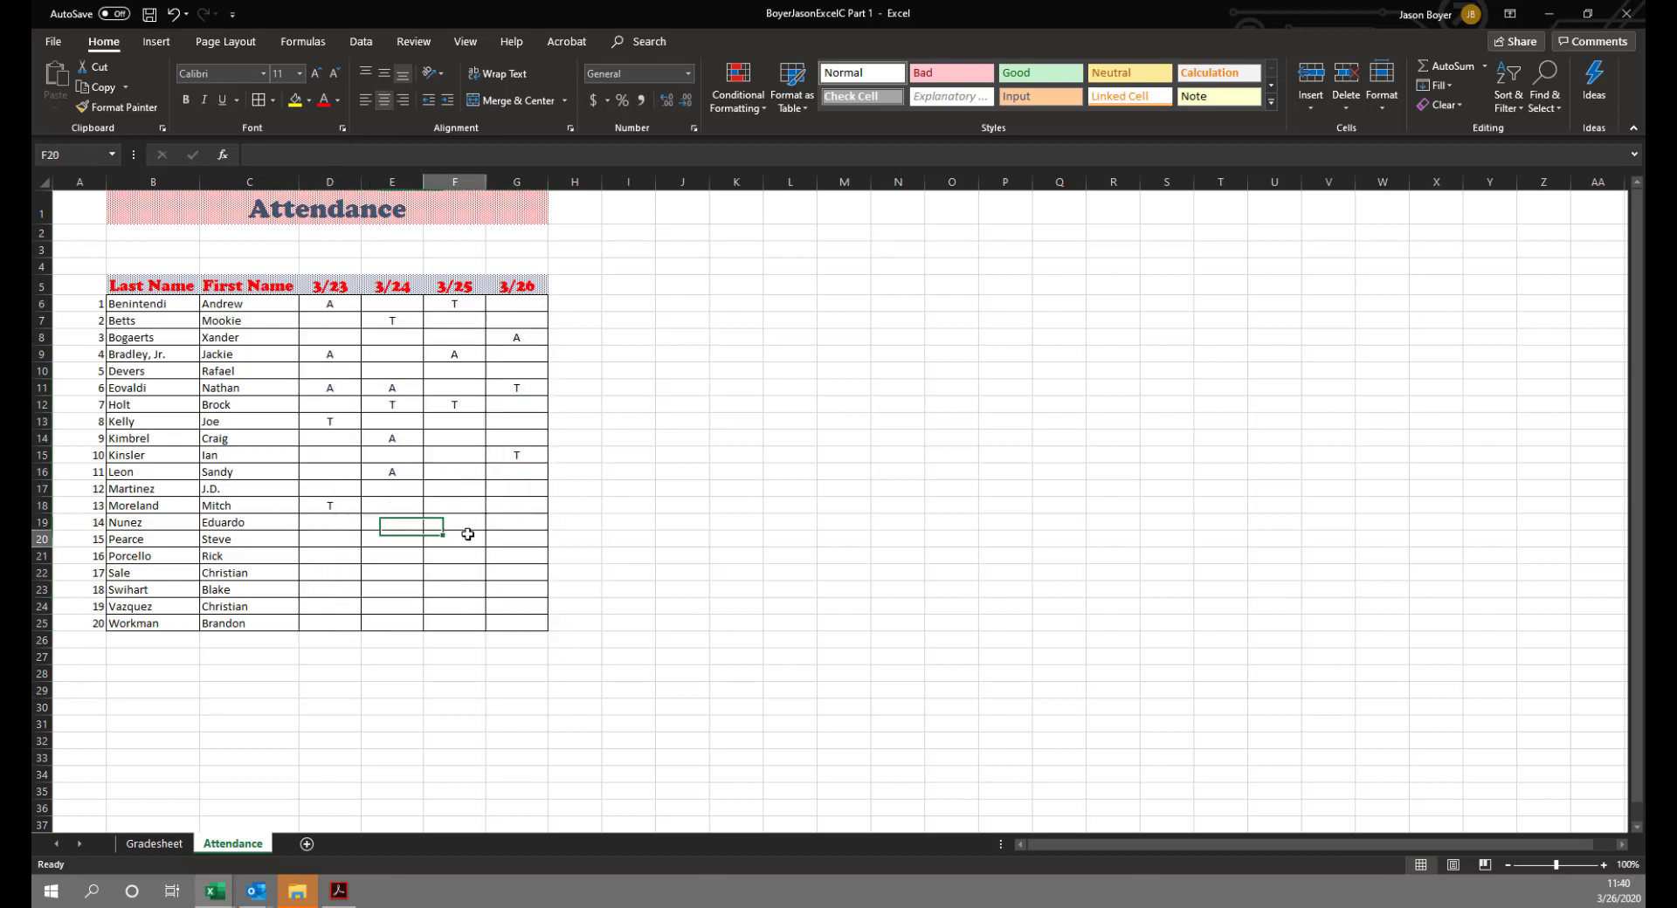
pyautogui.click(459, 484)
pyautogui.write('A')
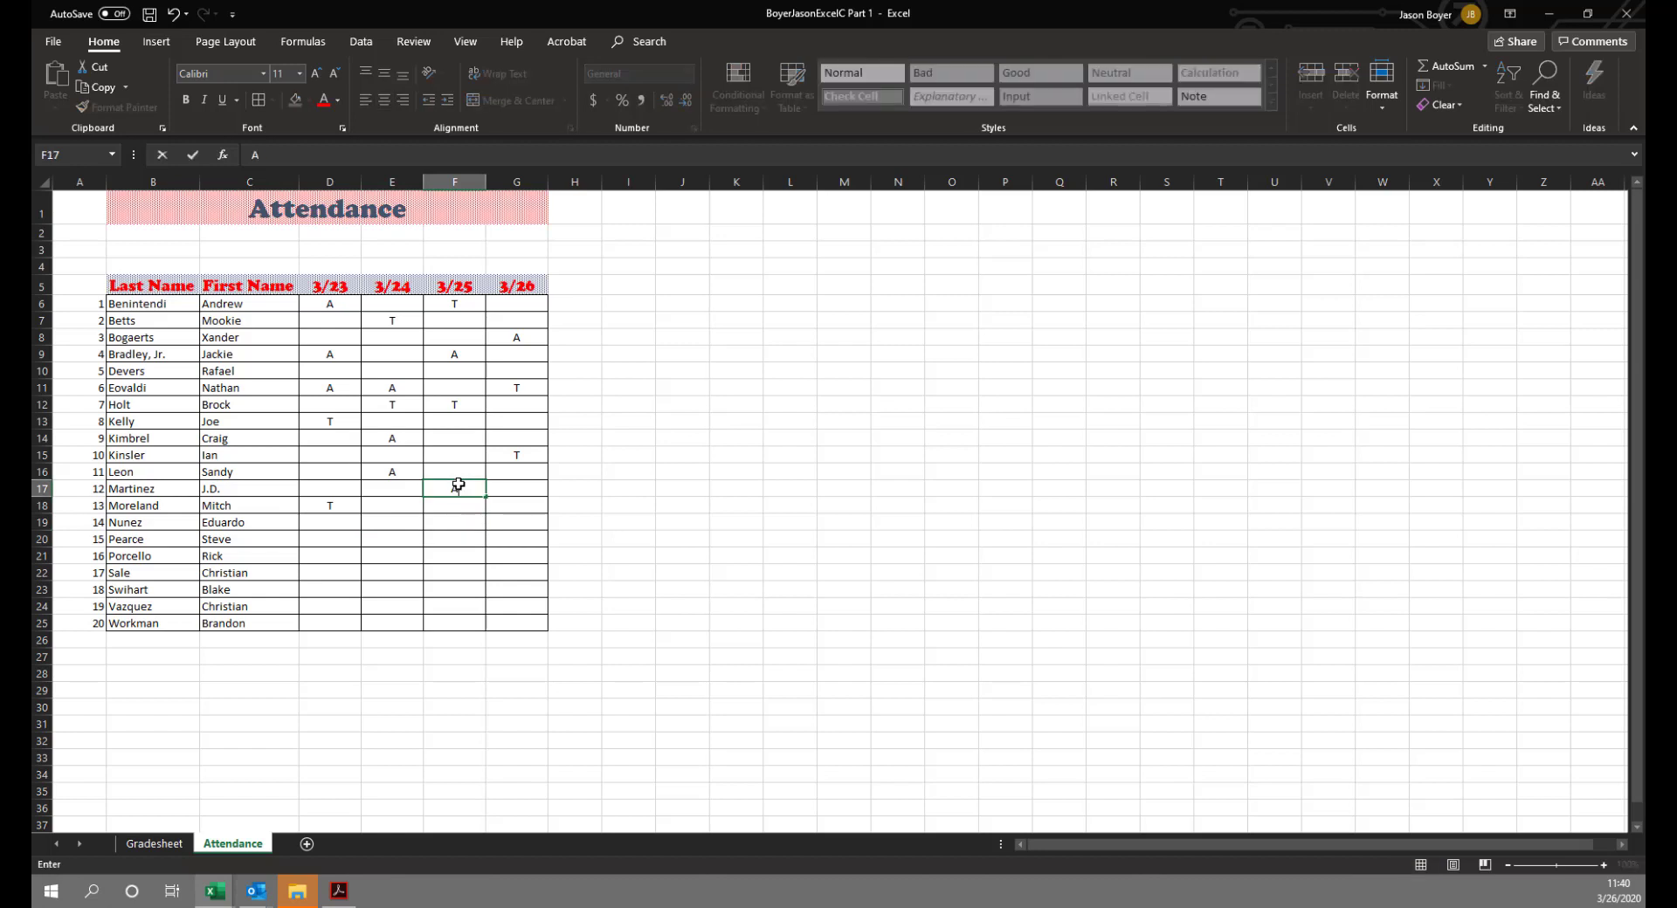
pyautogui.press('Return')
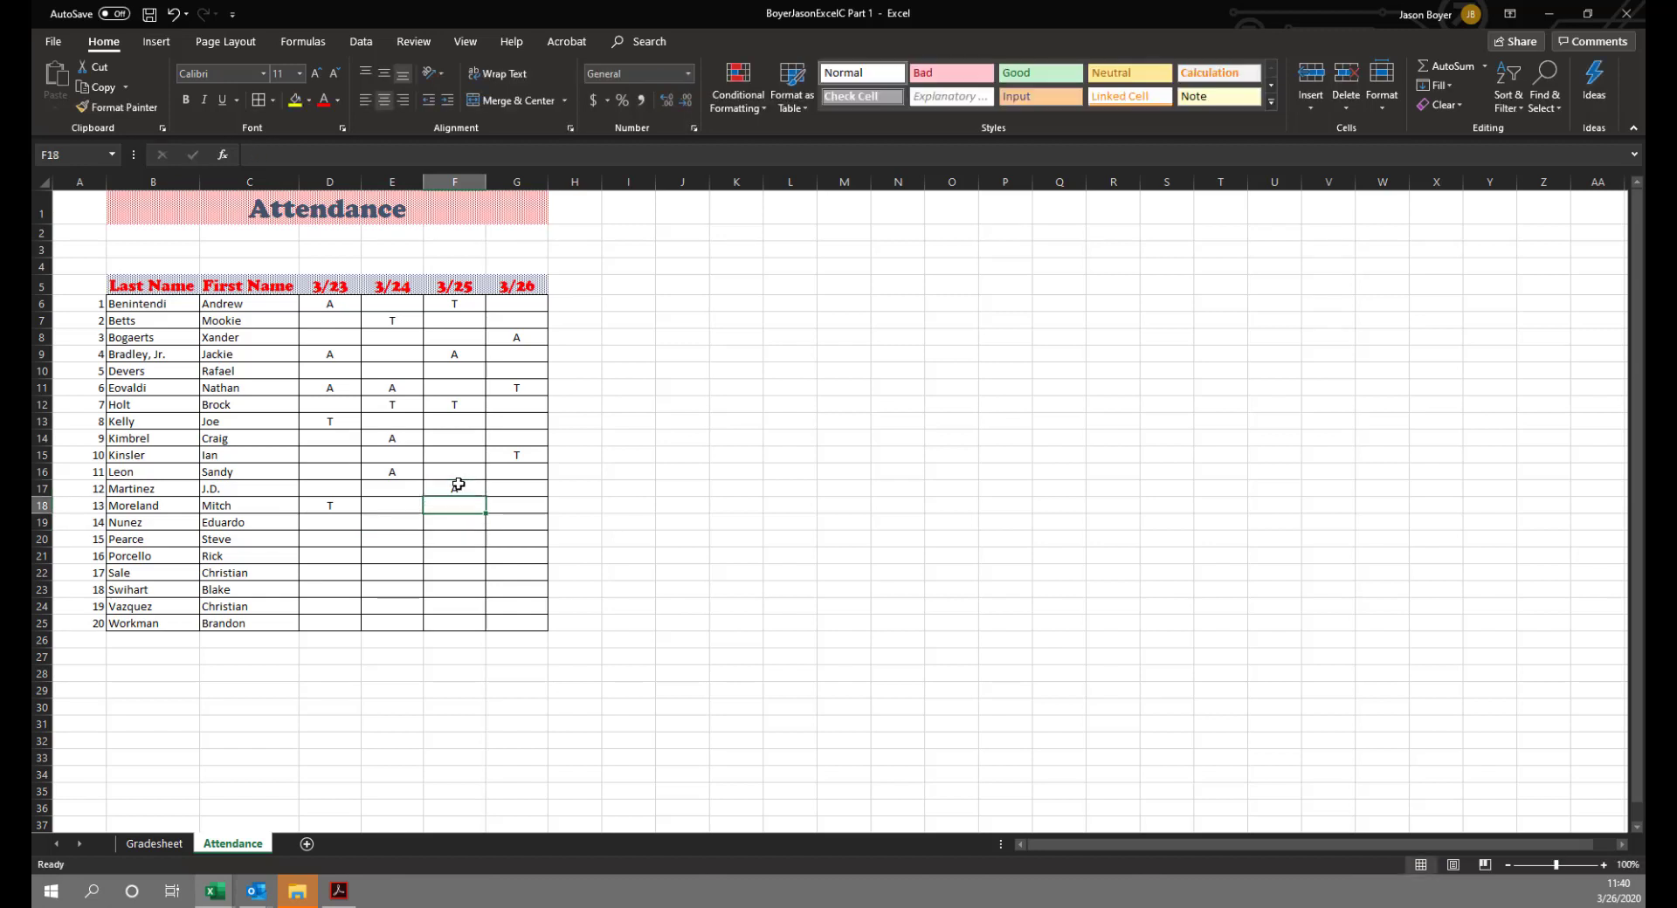
pyautogui.press('Down')
pyautogui.press('Right')
pyautogui.write('T')
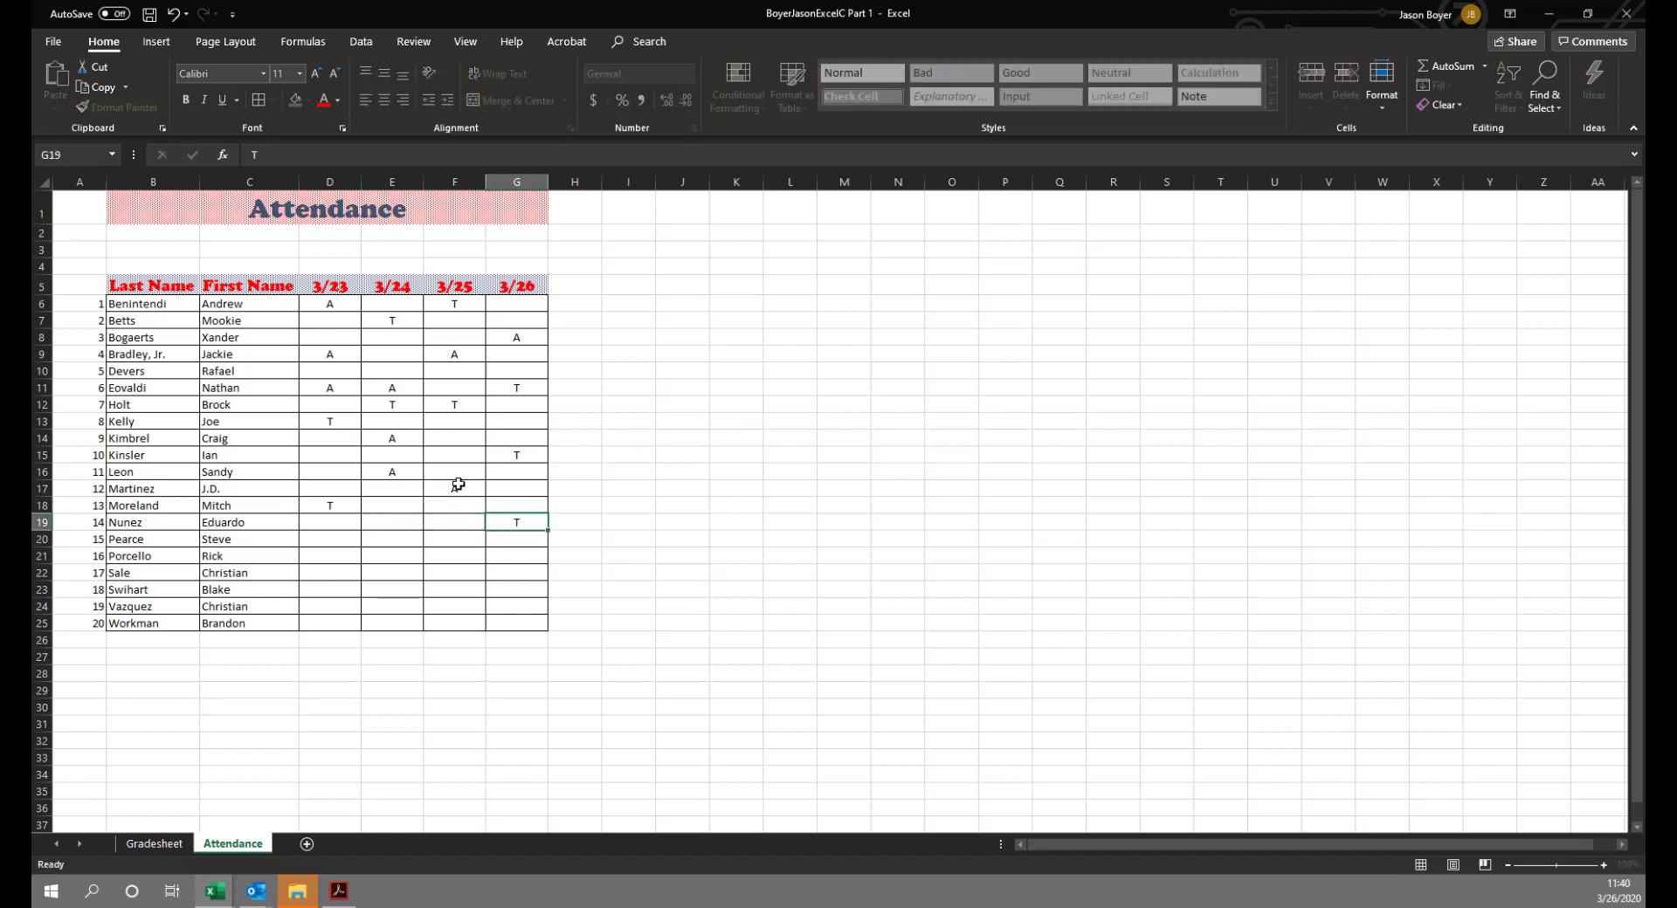
pyautogui.press('Return')
# Mark the fifteenth student with A on 3/25 in F20.
pyautogui.press('Left')
pyautogui.press('Left')
pyautogui.press('Left')
pyautogui.press('Right')
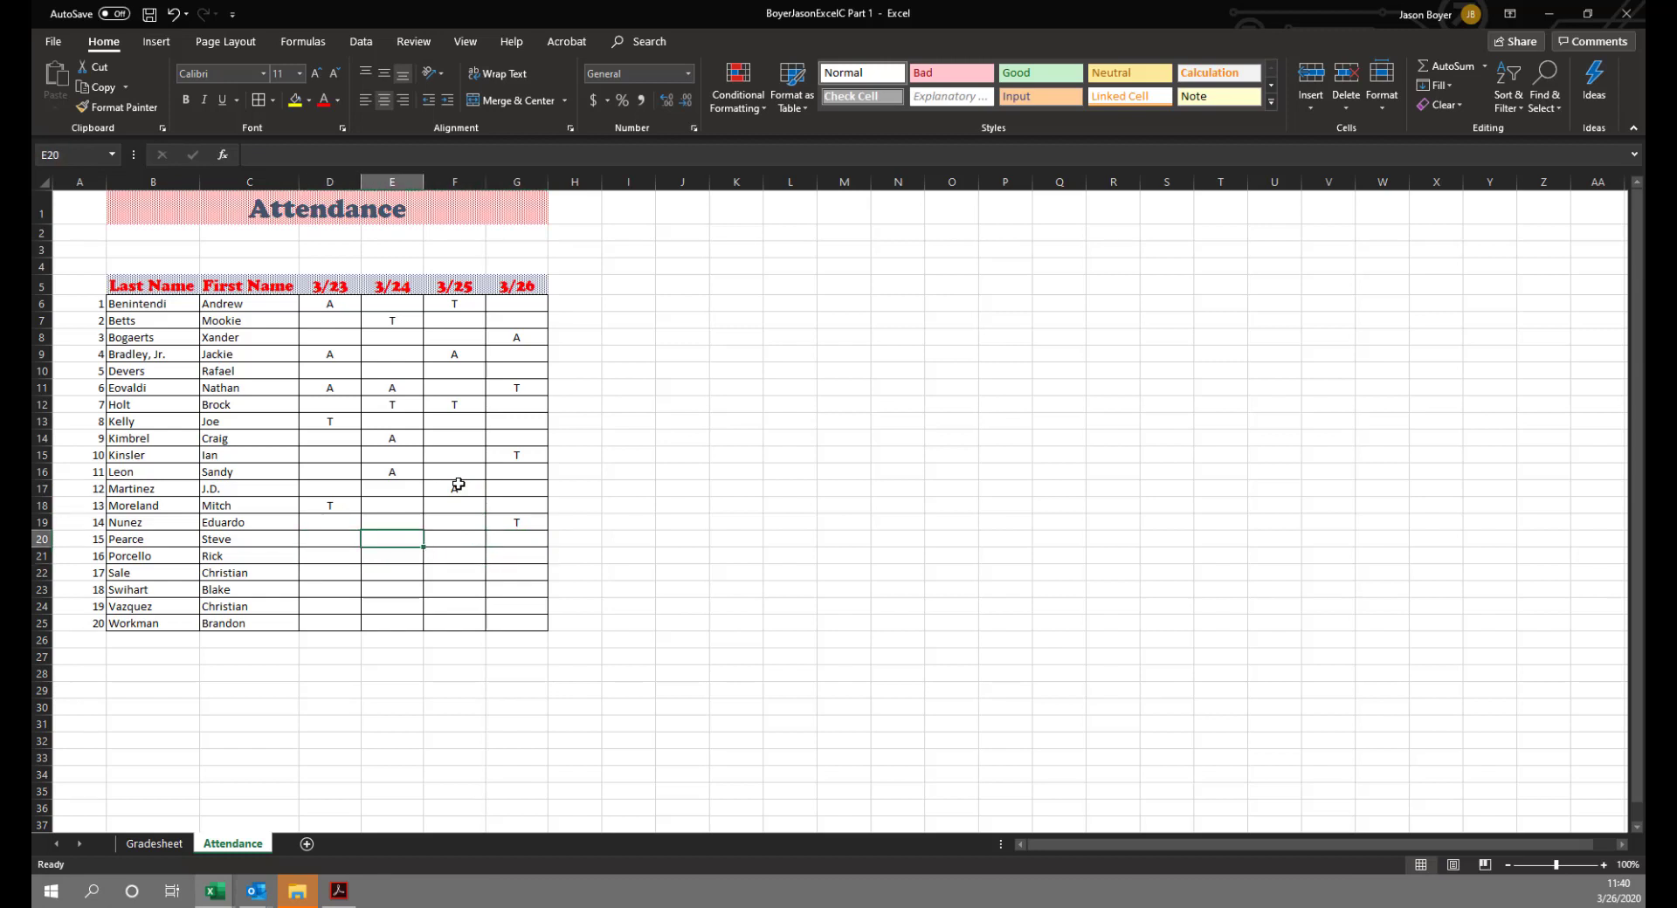
pyautogui.press('Right')
pyautogui.write('A')
pyautogui.press('Return')
# In the 3/23 column, enter T for the sixteenth student in D21 and A for the seventeenth student in D22.
pyautogui.press('Left')
pyautogui.press('Left')
pyautogui.press('Left')
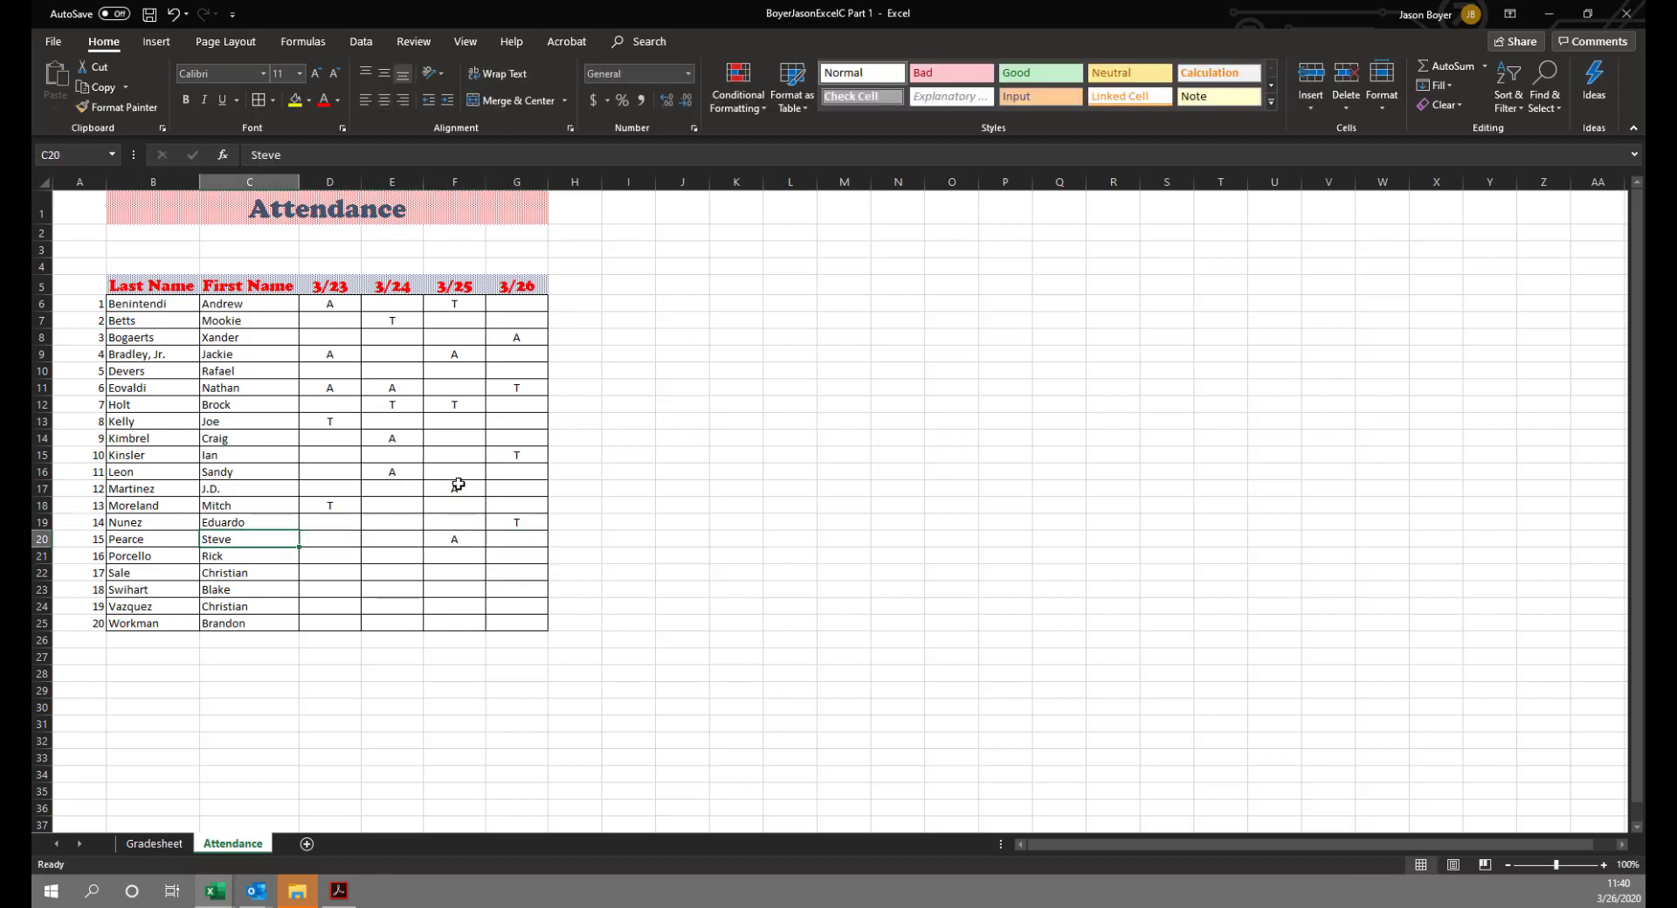
pyautogui.press('Right')
pyautogui.write('T')
pyautogui.press('Return')
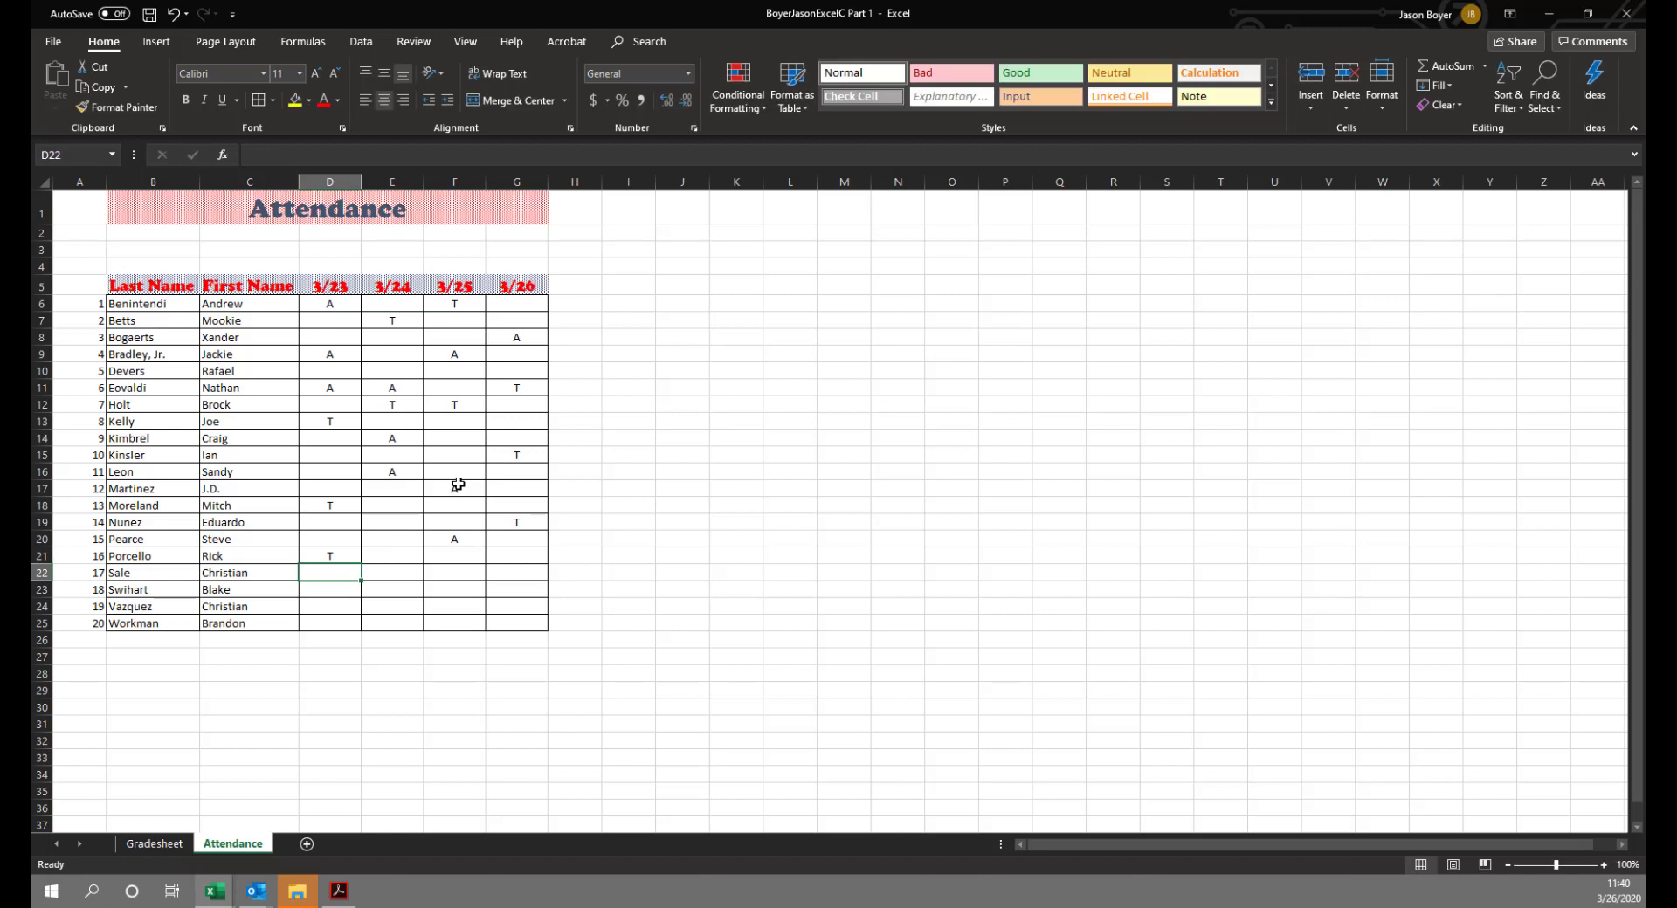
pyautogui.write('A')
pyautogui.press('Return')
# Enter T on 3/24 for the eighteenth student in E23 and T on 3/25 for the nineteenth student in F24.
pyautogui.press('Right')
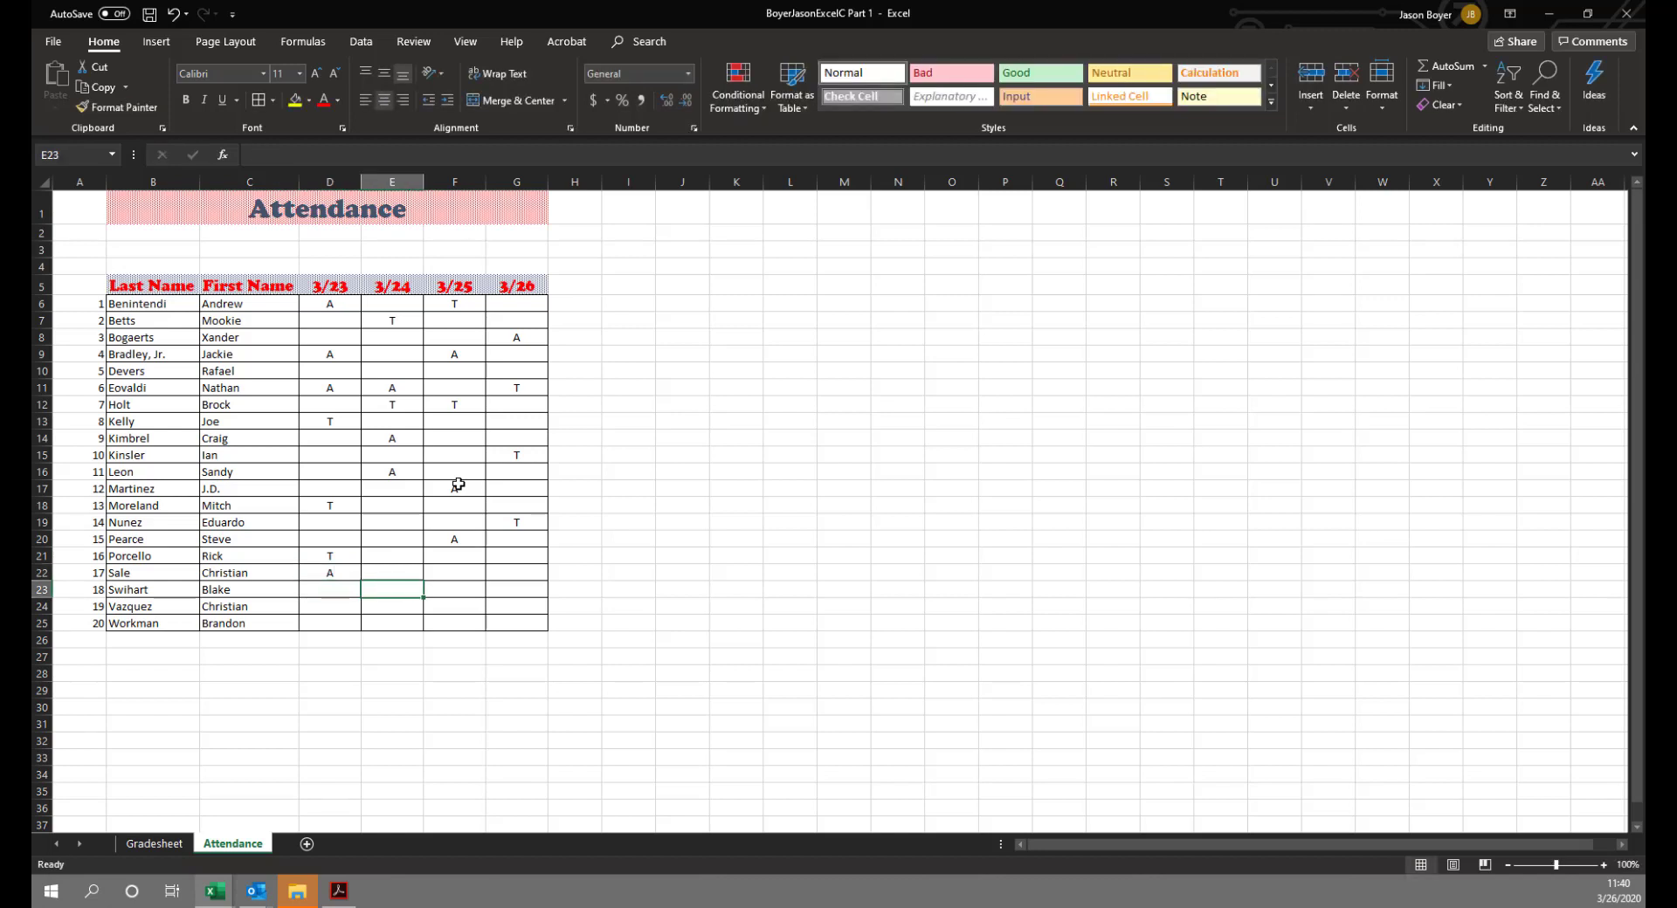
pyautogui.write('T')
pyautogui.press('Right')
pyautogui.press('Down')
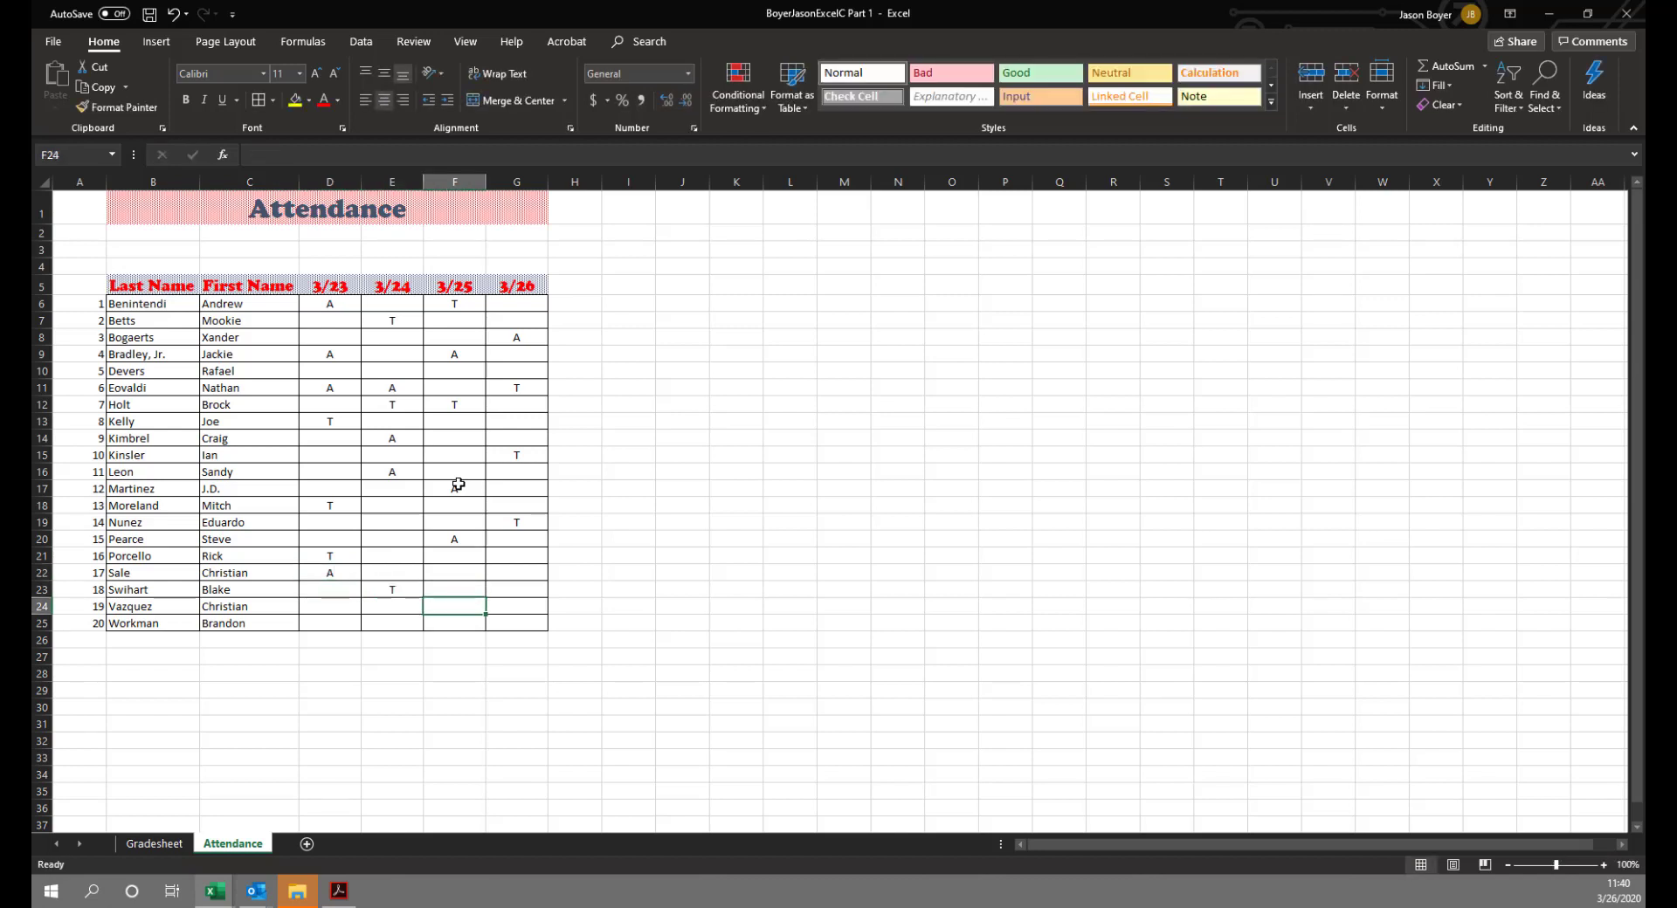
pyautogui.write('T')
pyautogui.press('Right')
pyautogui.press('Down')
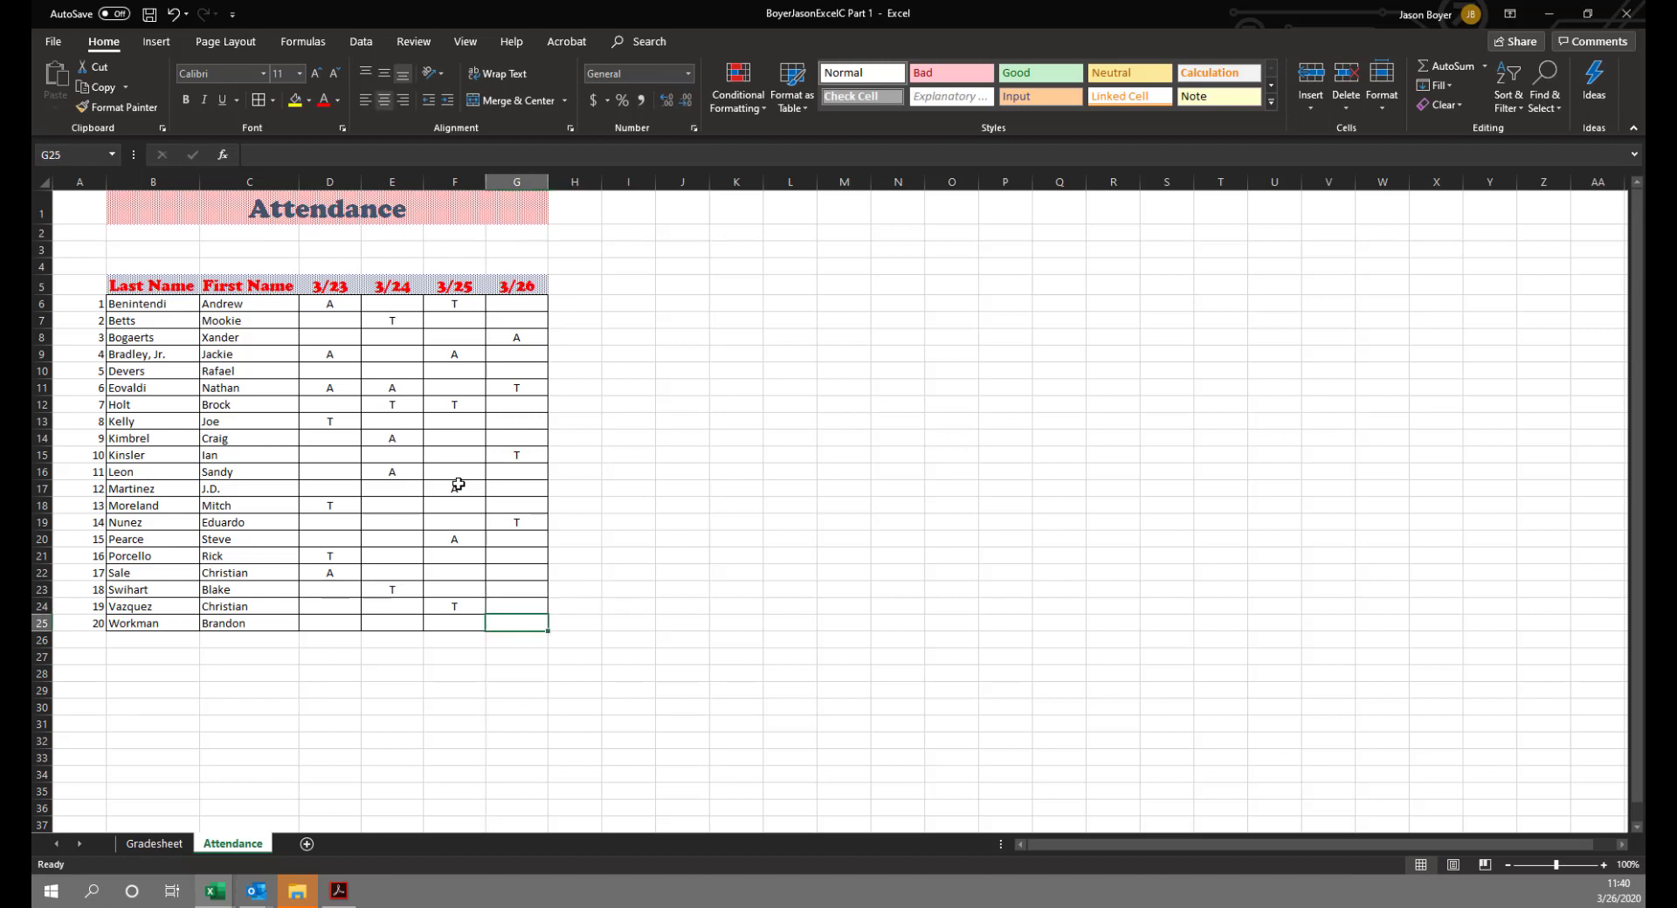
# Mark the twentieth student with A on 3/26 in G25 and on 3/24 in E25.
pyautogui.write('A')
pyautogui.press('Left')
pyautogui.press('Left')
pyautogui.write('A')
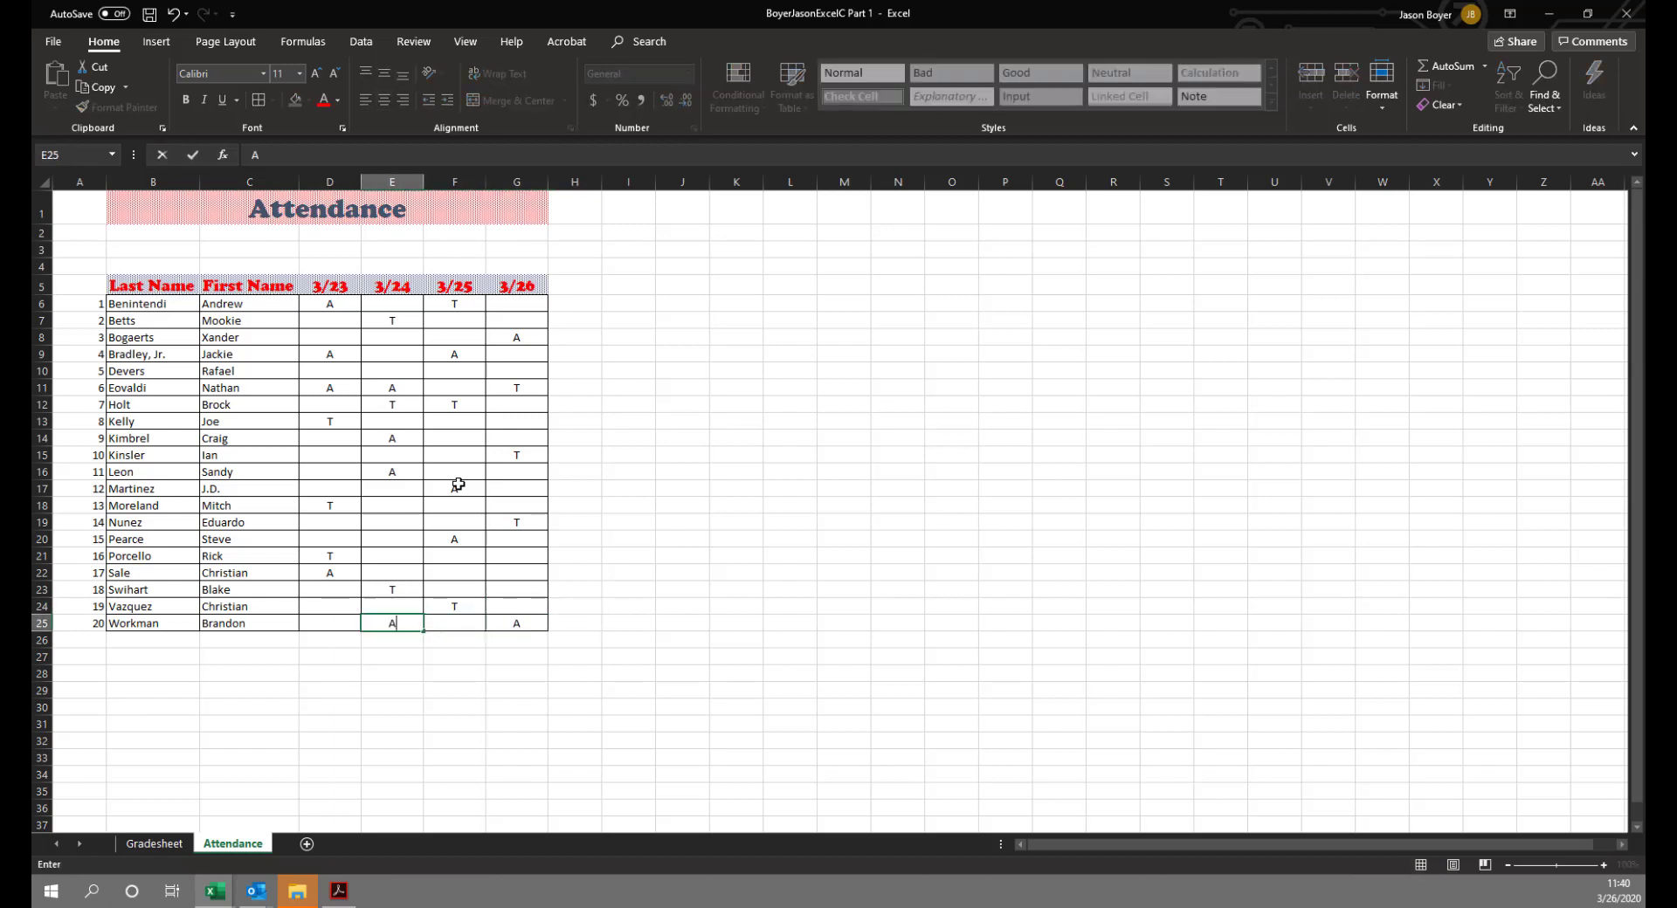
pyautogui.press('Right')
# Mark the eighth student with T on 3/26 in G13.
pyautogui.press('Right')
pyautogui.press('Up')
pyautogui.press('Up')
pyautogui.press('Up')
pyautogui.press('Up')
pyautogui.press('Up')
pyautogui.press('Up')
pyautogui.press('Up')
pyautogui.press('Up')
pyautogui.press('Up')
pyautogui.press('Up')
pyautogui.press('Up')
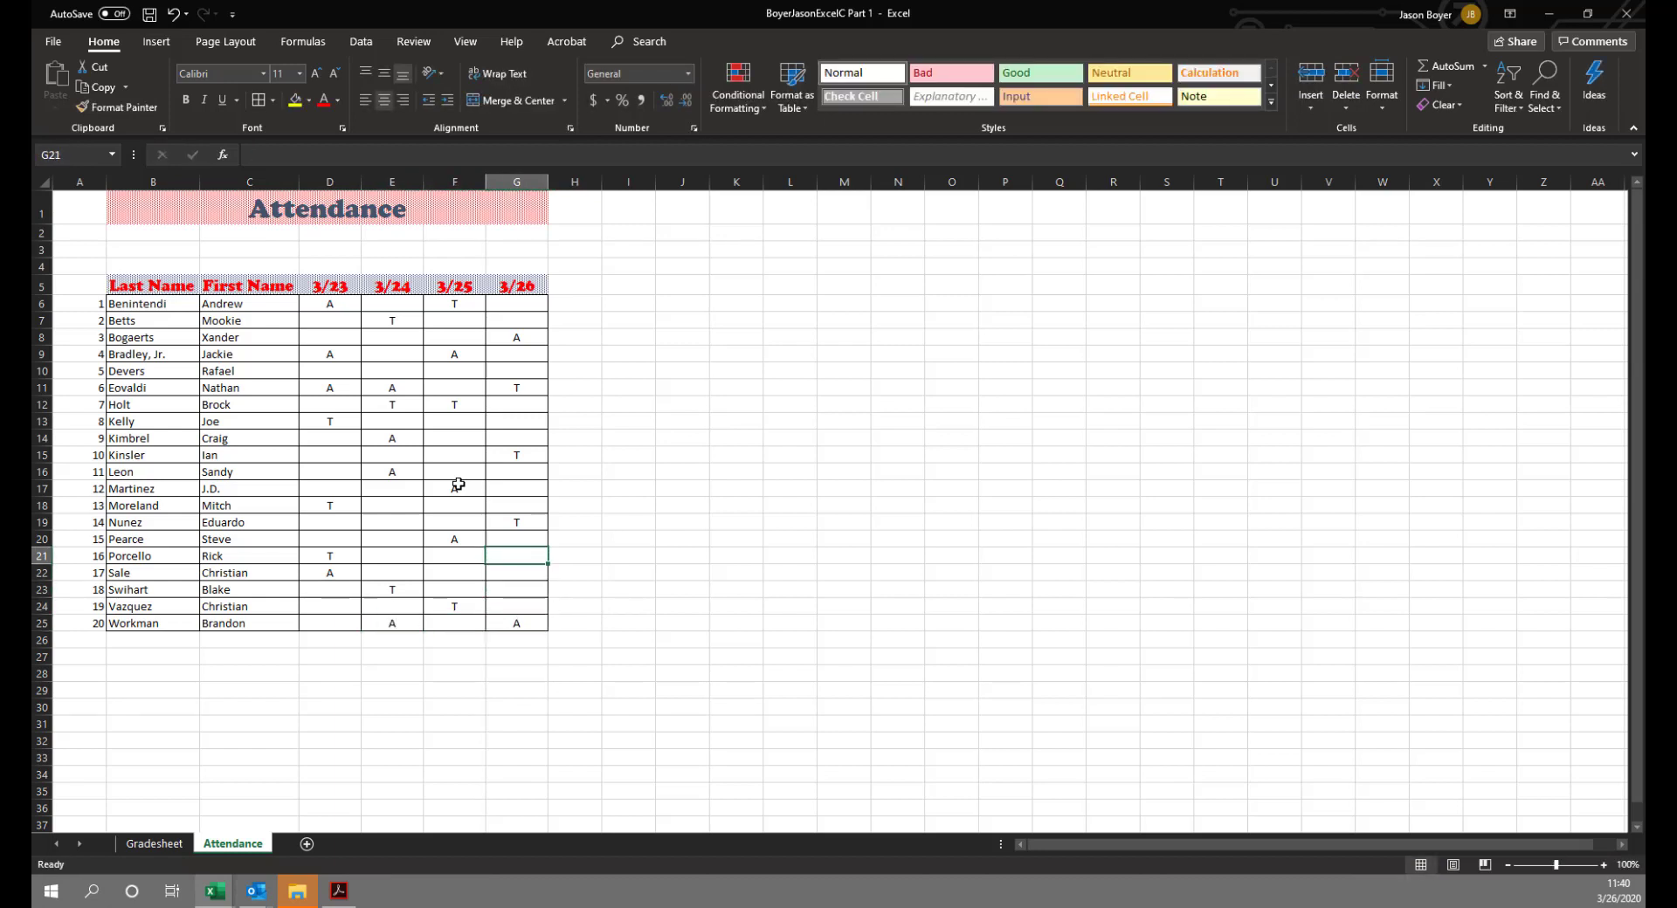
pyautogui.press('Up')
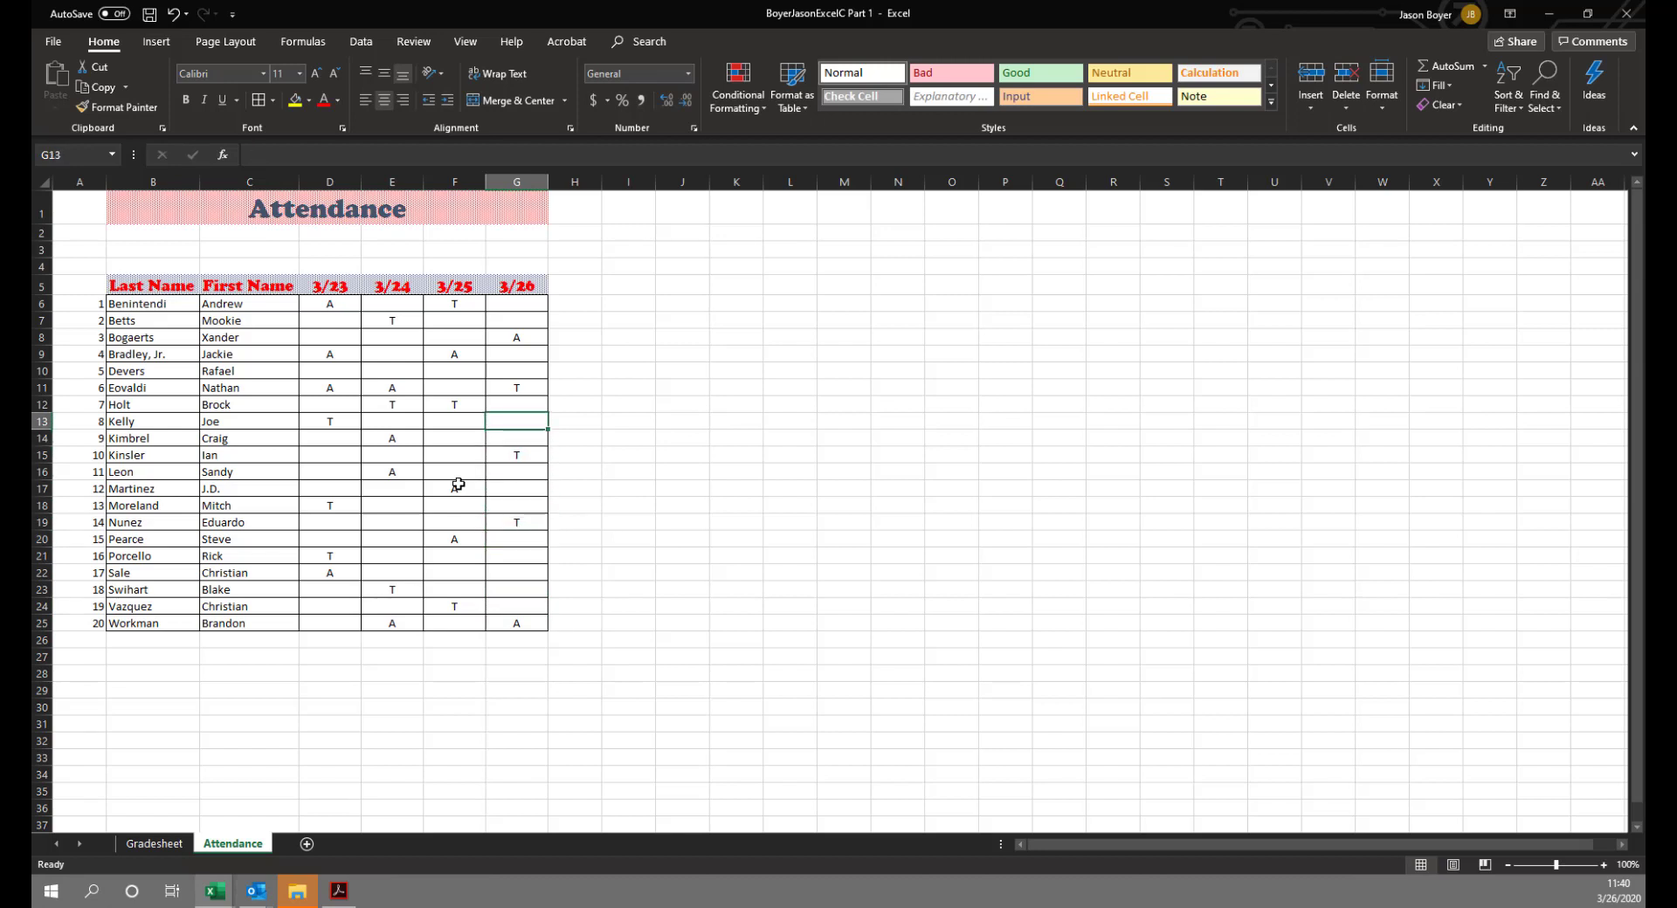
pyautogui.write('T')
pyautogui.press('Return')
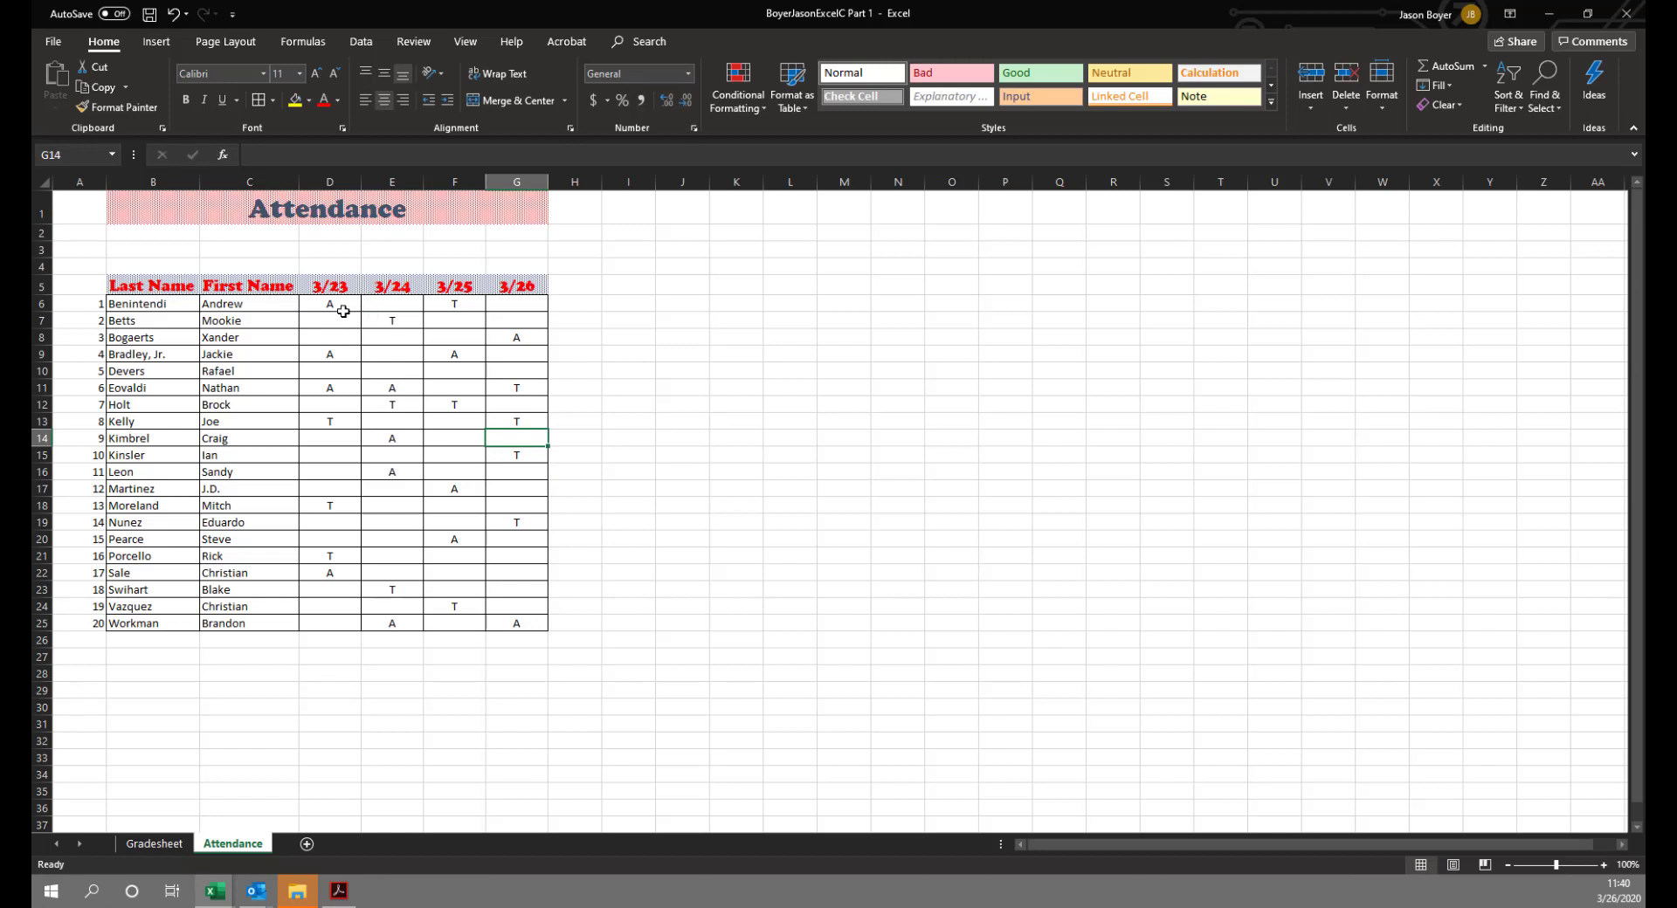
# Add the column headings Absent in H5 and Tardy in I5.
pyautogui.click(574, 288)
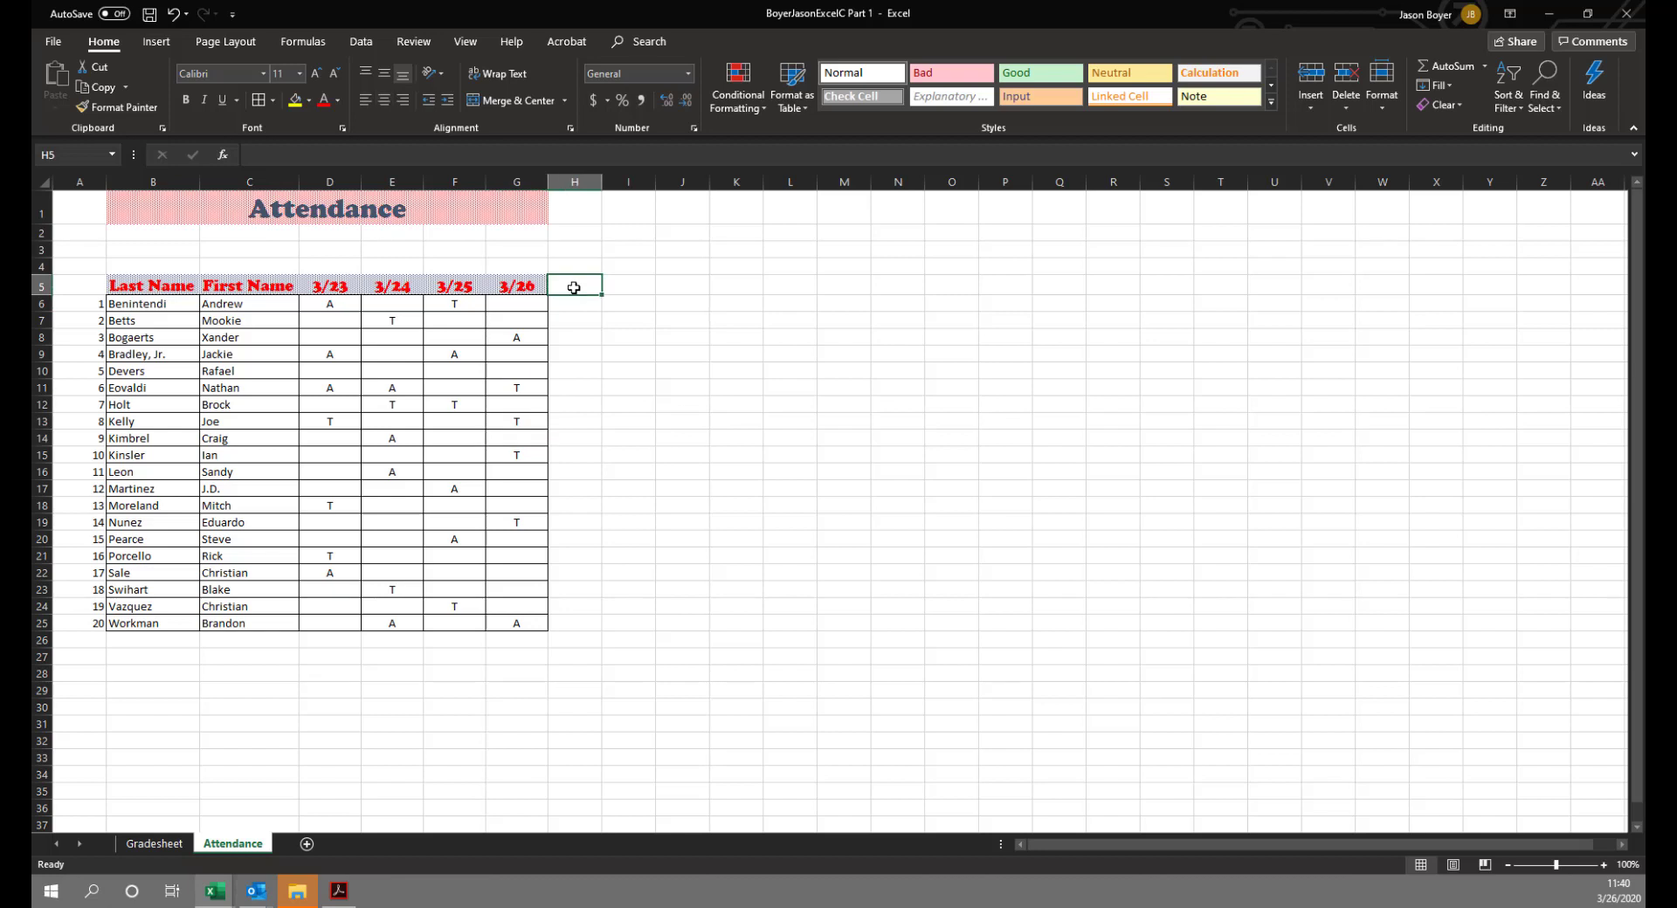
pyautogui.write('aBSENT')
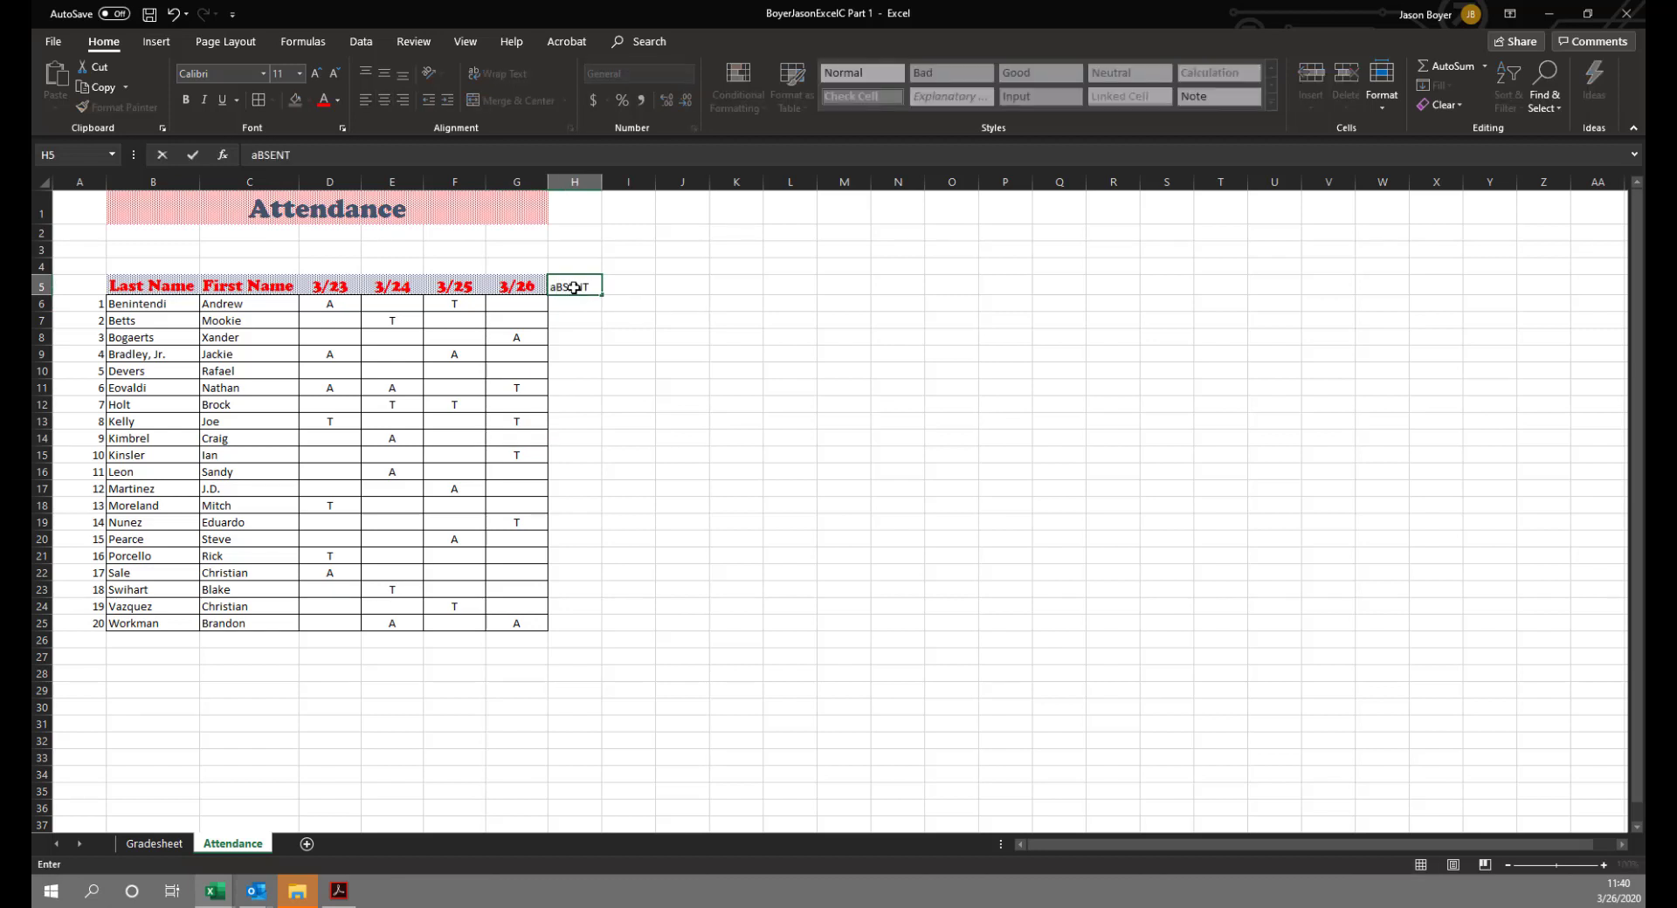
pyautogui.press('BackSpace')
pyautogui.press('BackSpace')
pyautogui.press('BackSpace')
pyautogui.press('BackSpace')
pyautogui.press('BackSpace')
pyautogui.press('BackSpace')
pyautogui.write('Absent')
pyautogui.press('Tab')
pyautogui.write('Tardy')
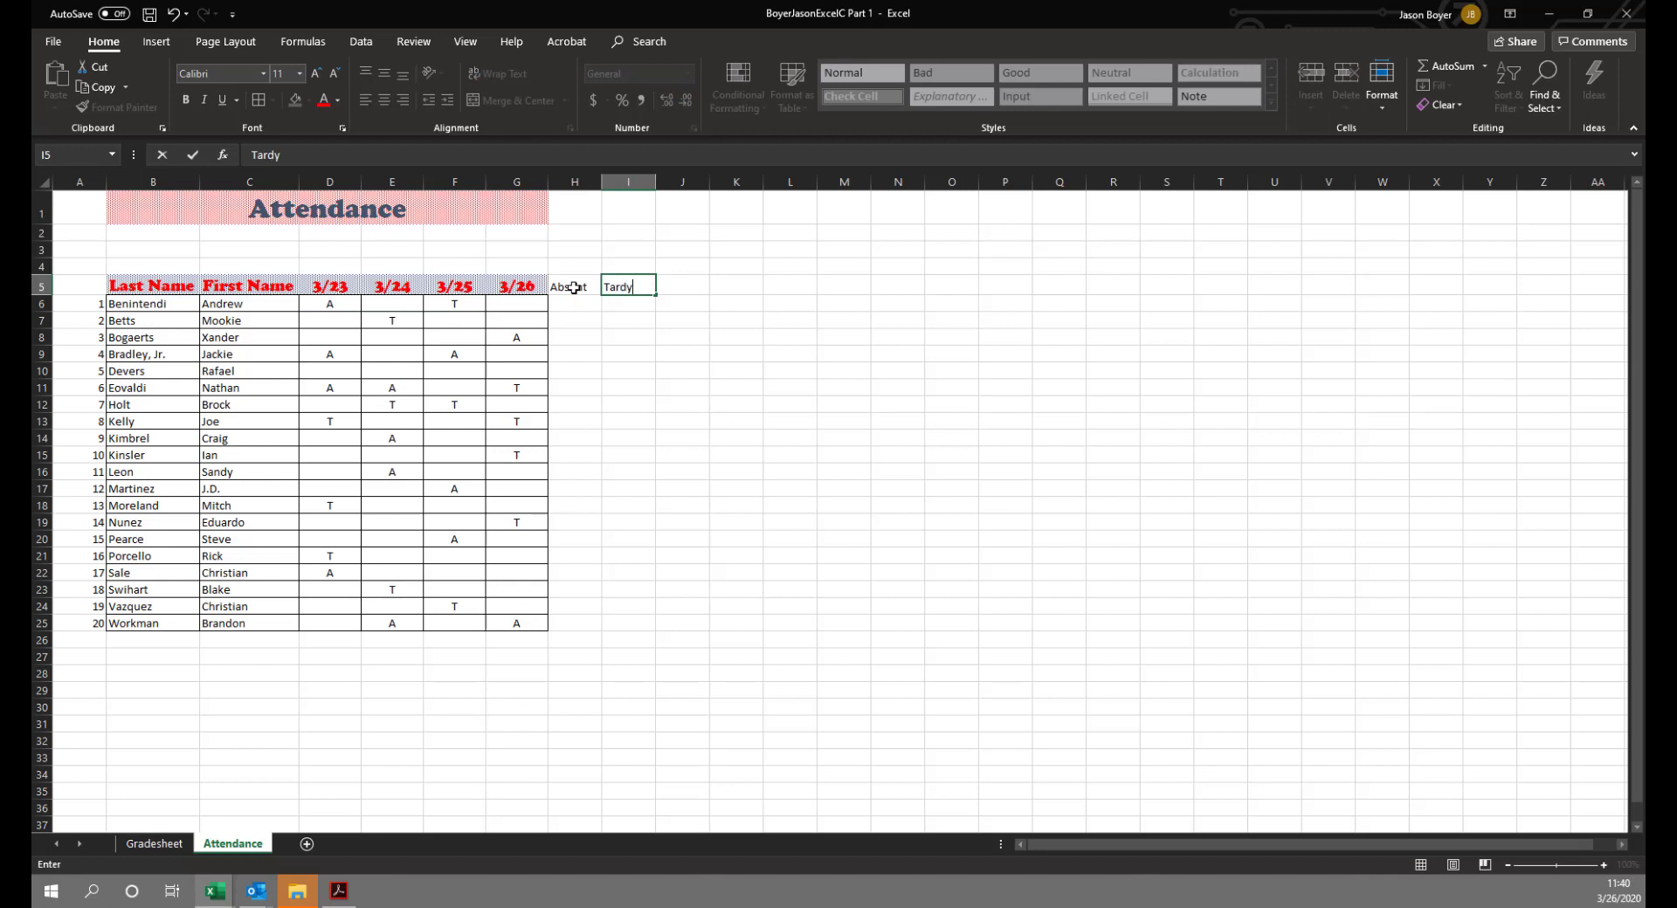
pyautogui.press('Return')
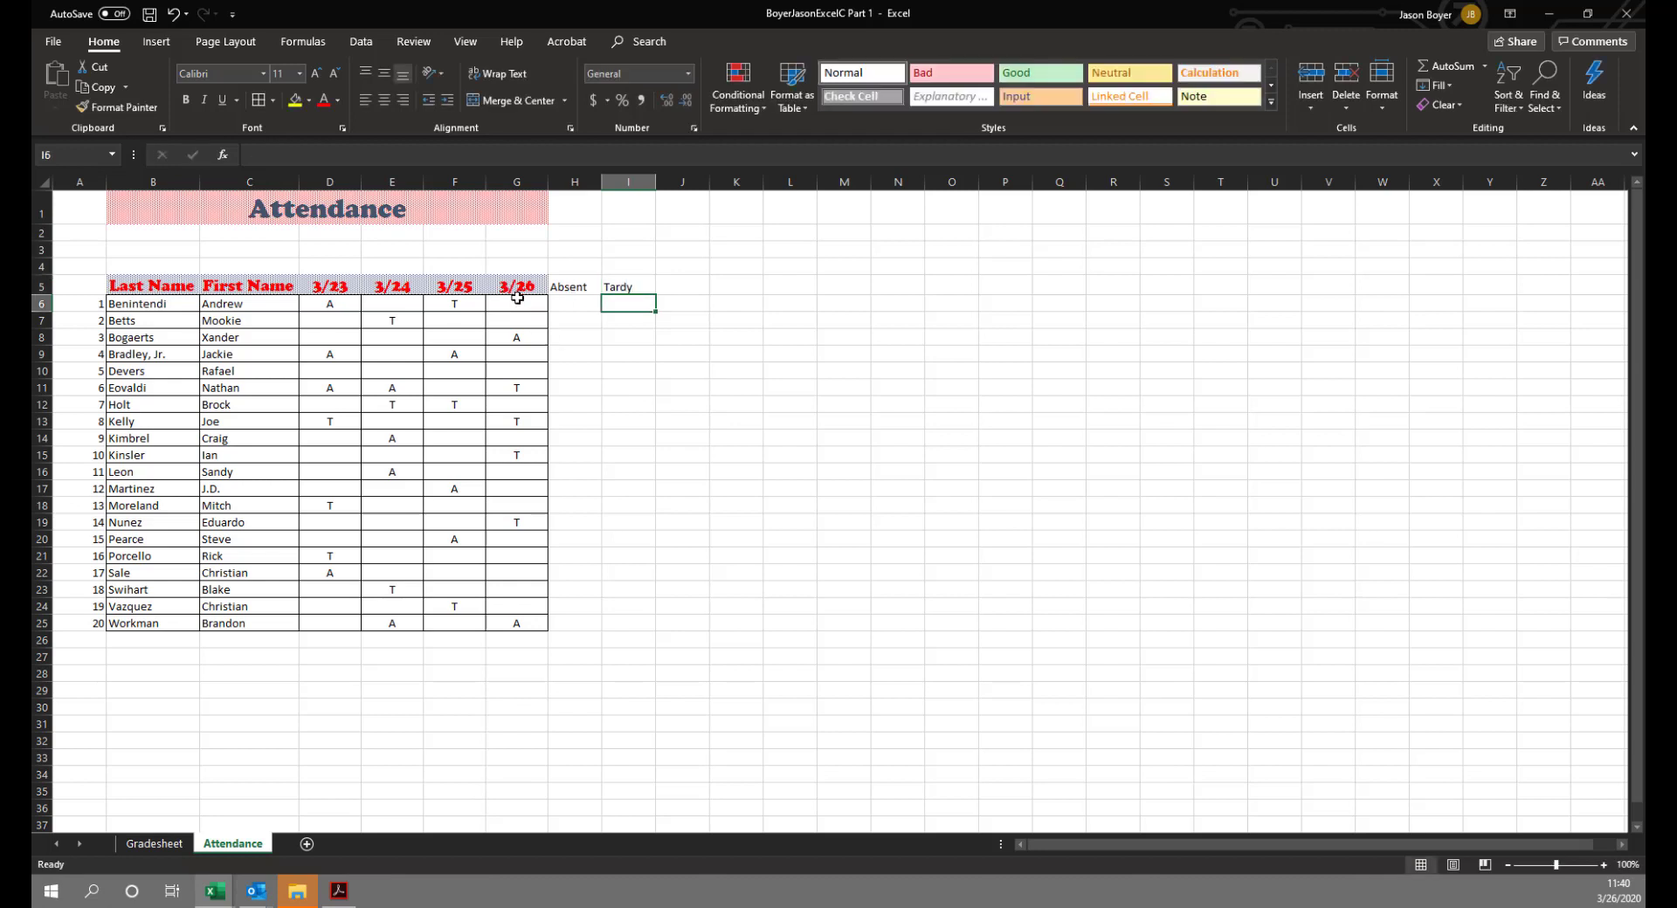
# Copy the 3/26 column's formatting from G5:G25 to the Absent and Tardy columns, and widen column H to fit its heading.
pyautogui.moveTo(517, 287); pyautogui.dragTo(512, 622)
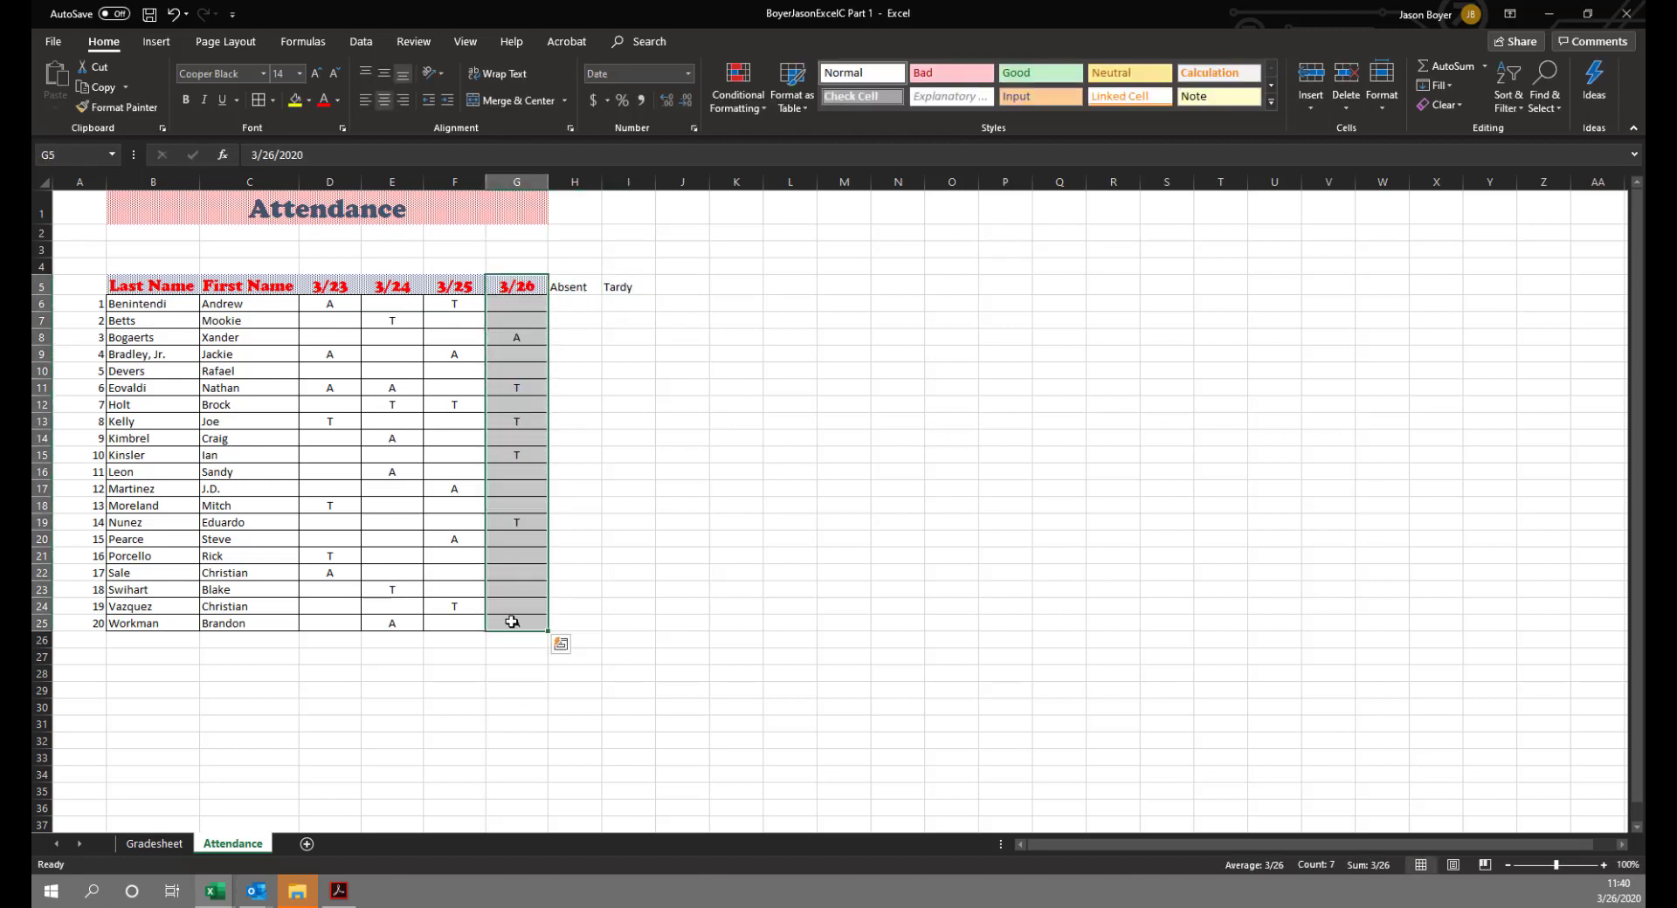
pyautogui.click(117, 107)
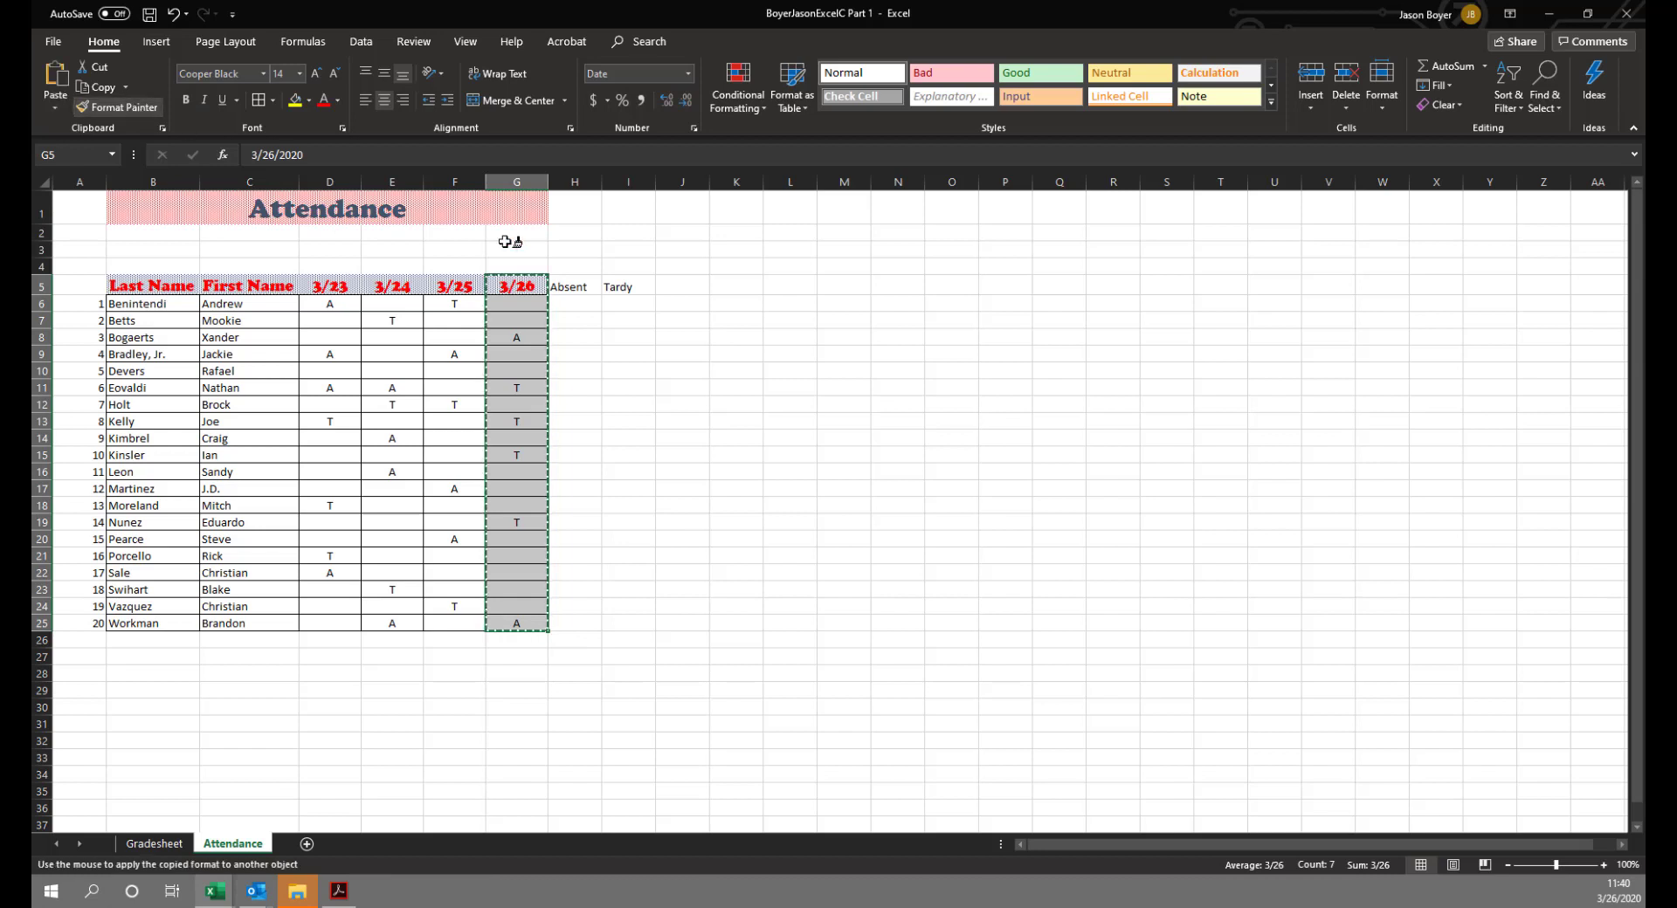
pyautogui.click(575, 280)
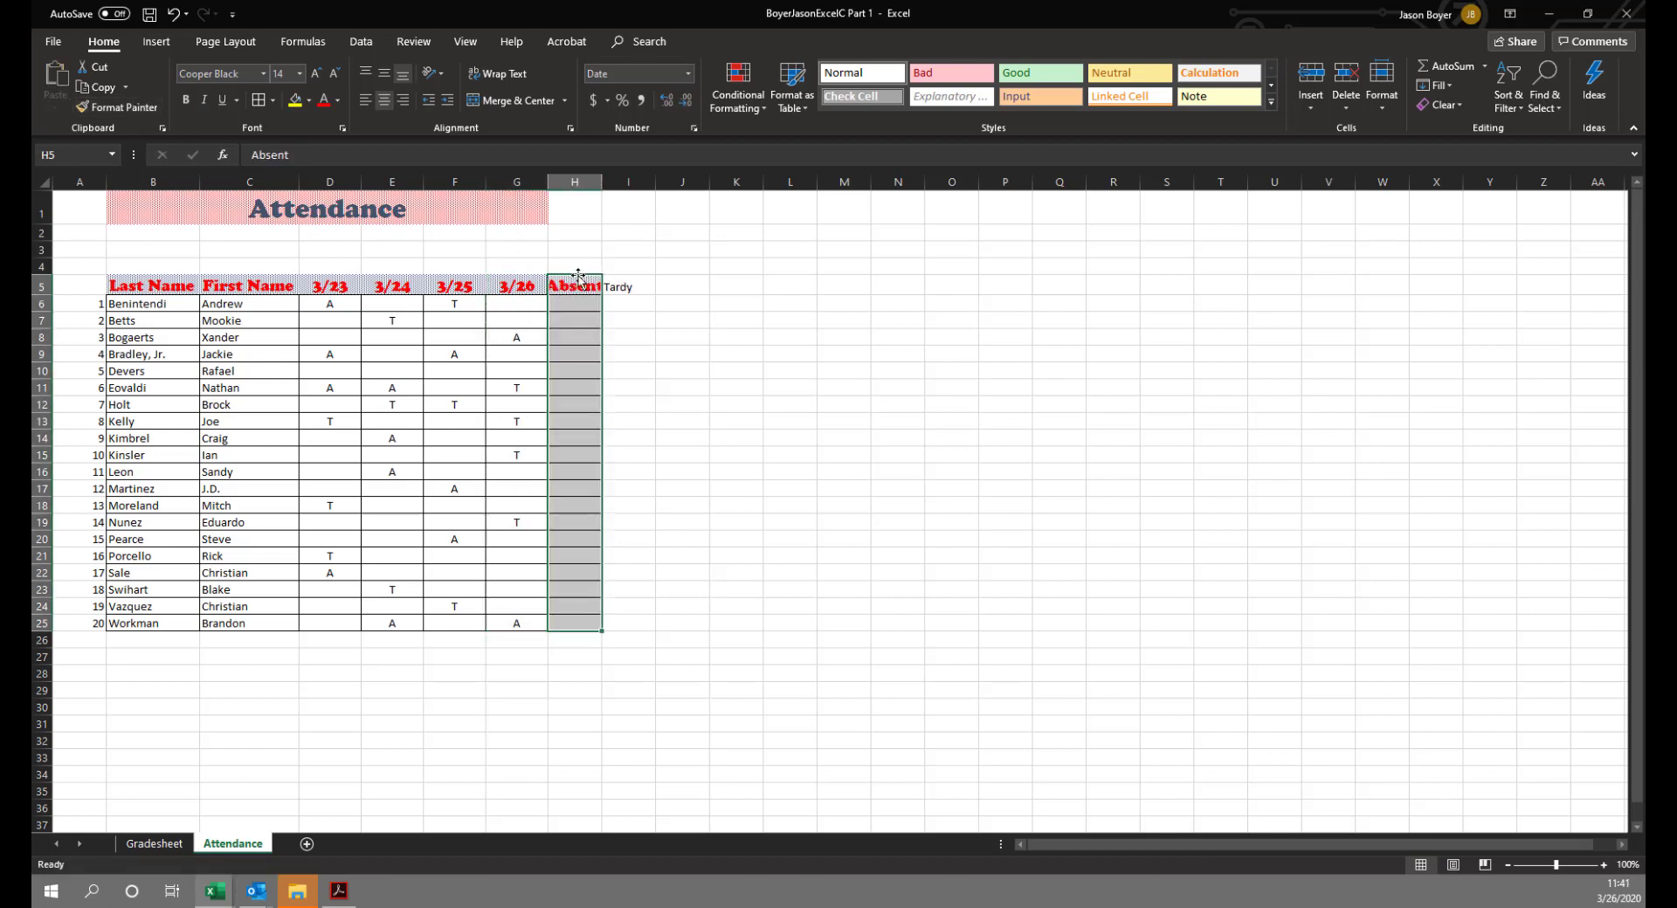
pyautogui.click(120, 107)
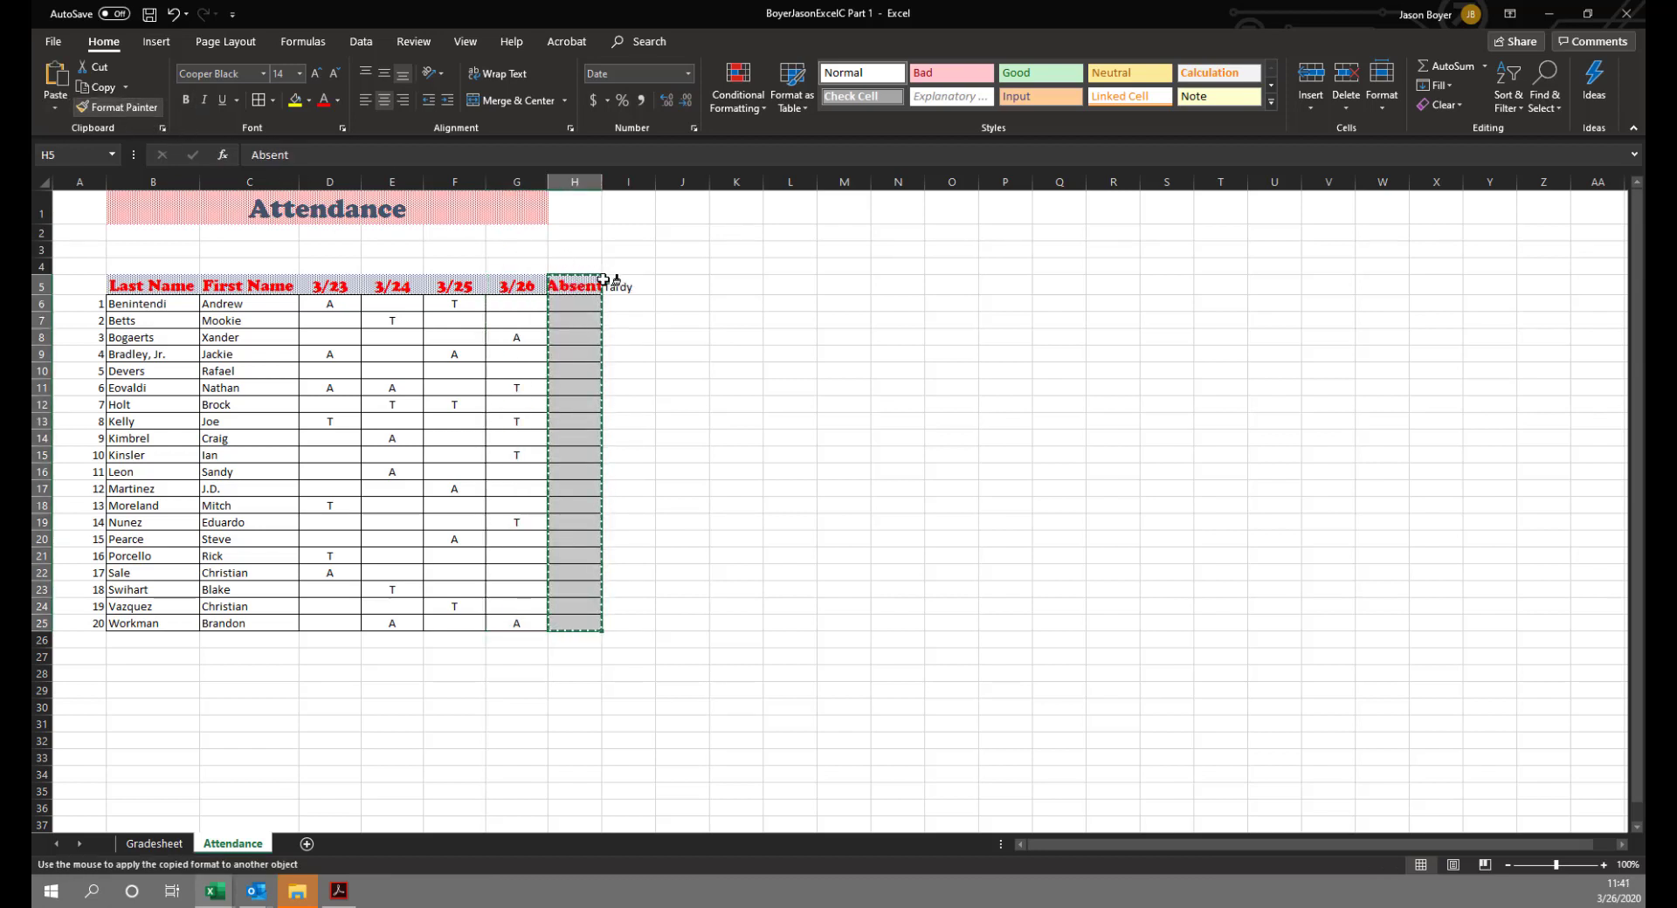
pyautogui.moveTo(603, 281); pyautogui.dragTo(629, 623)
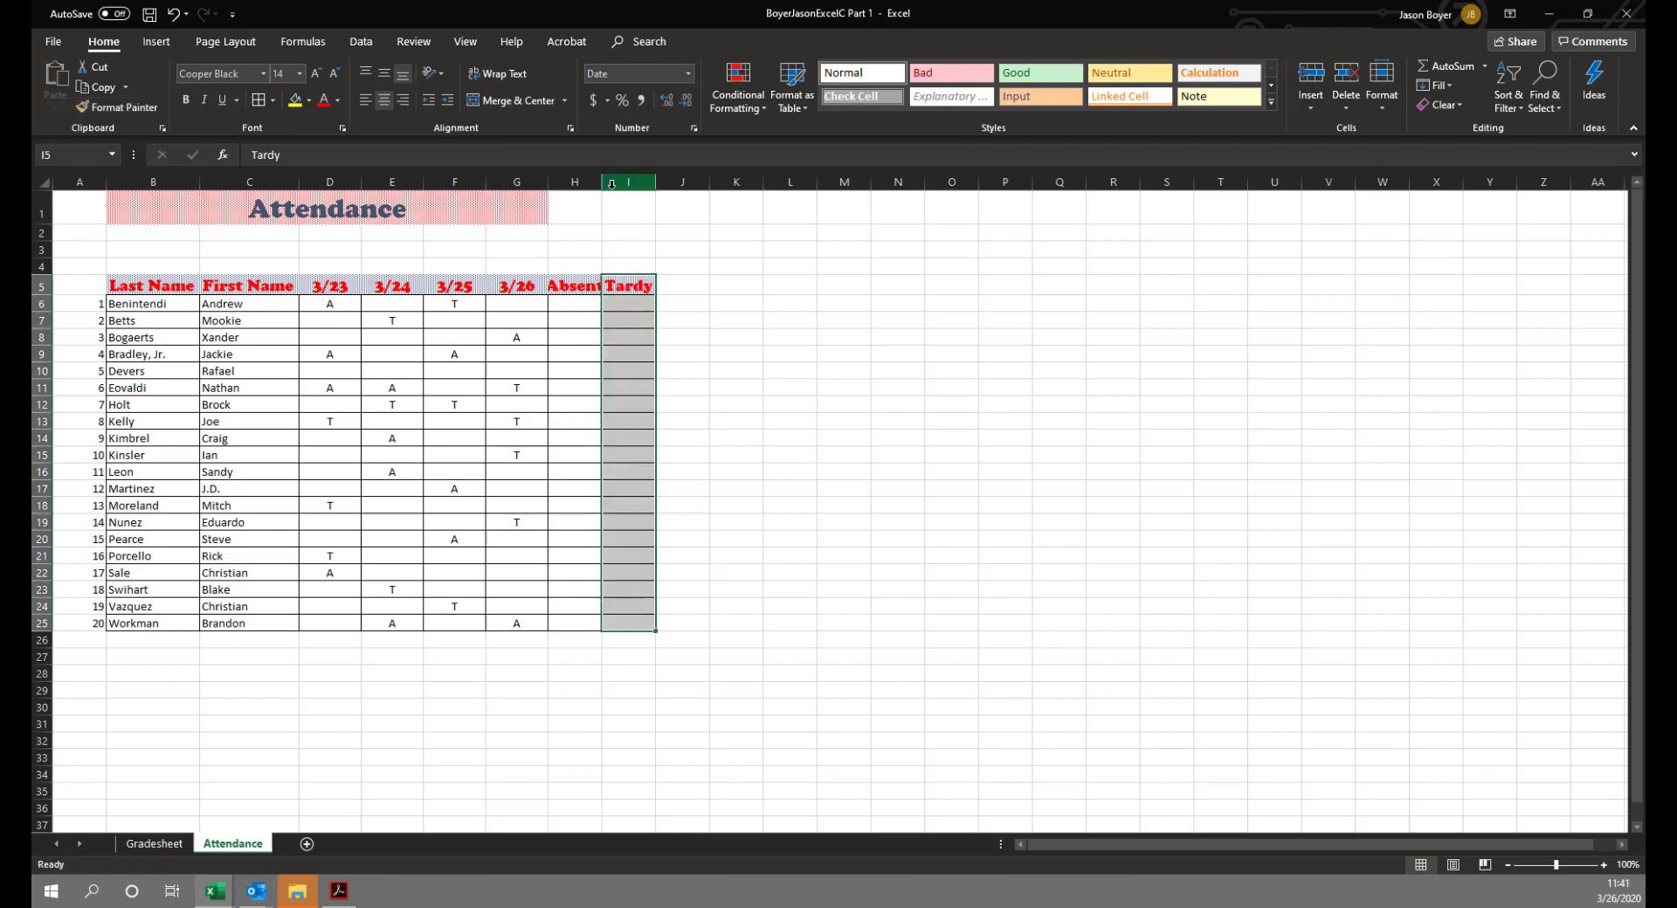
pyautogui.moveTo(602, 181); pyautogui.dragTo(673, 181)
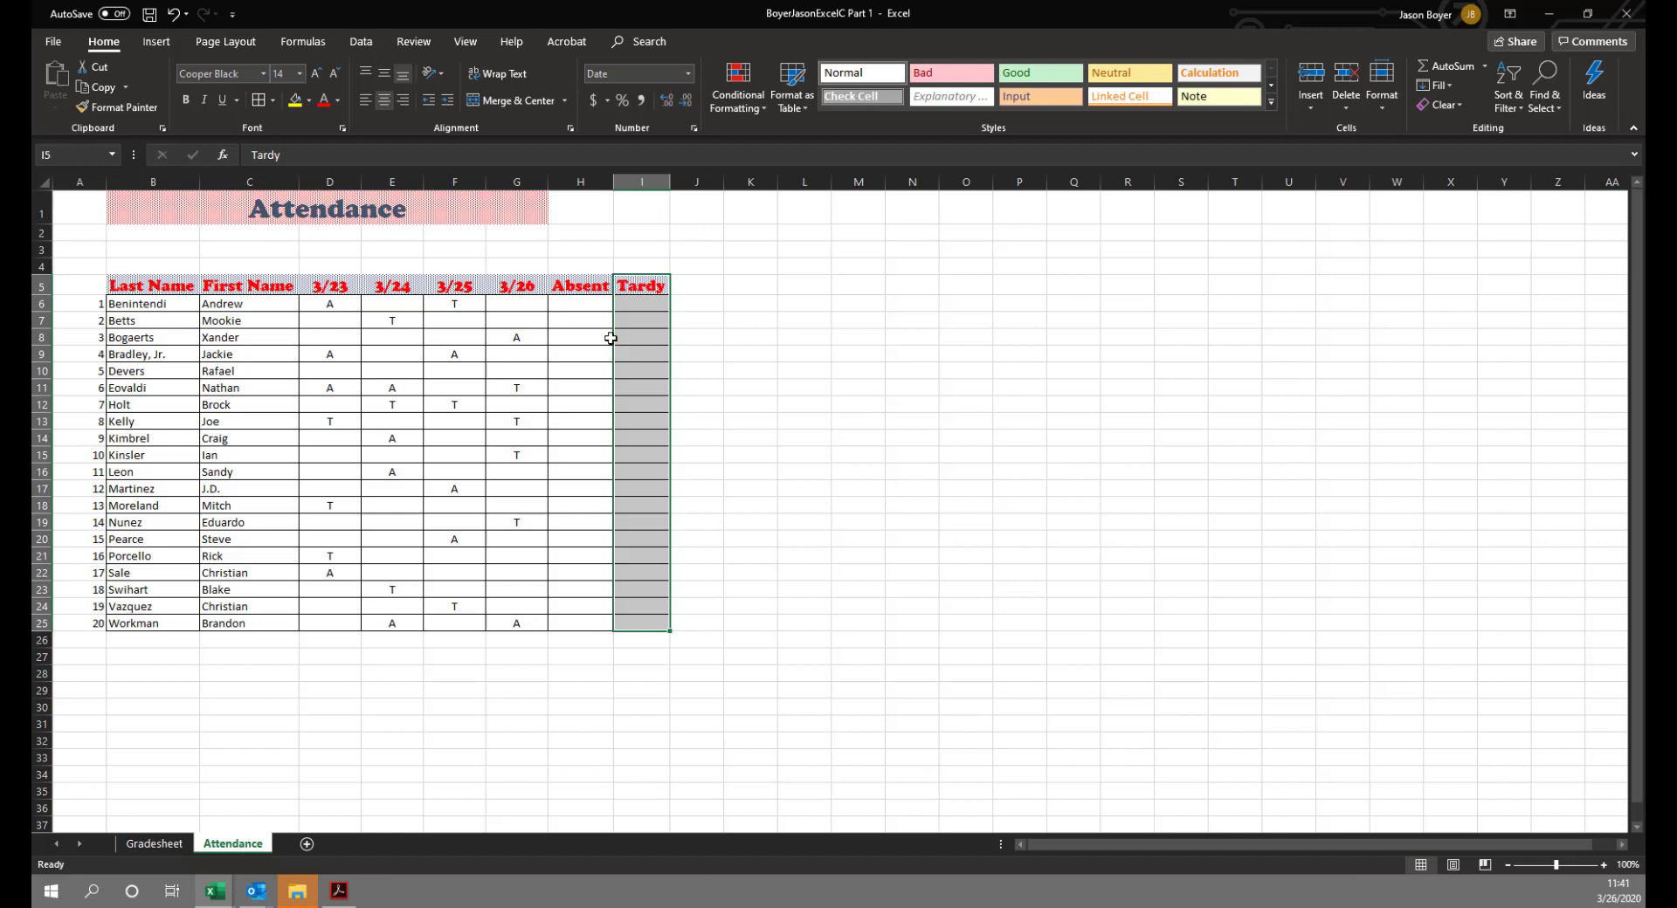
# Try entering the first student's counts by hand, with 1 under Absent in H6 and 1 under Tardy in I6.
pyautogui.click(590, 300)
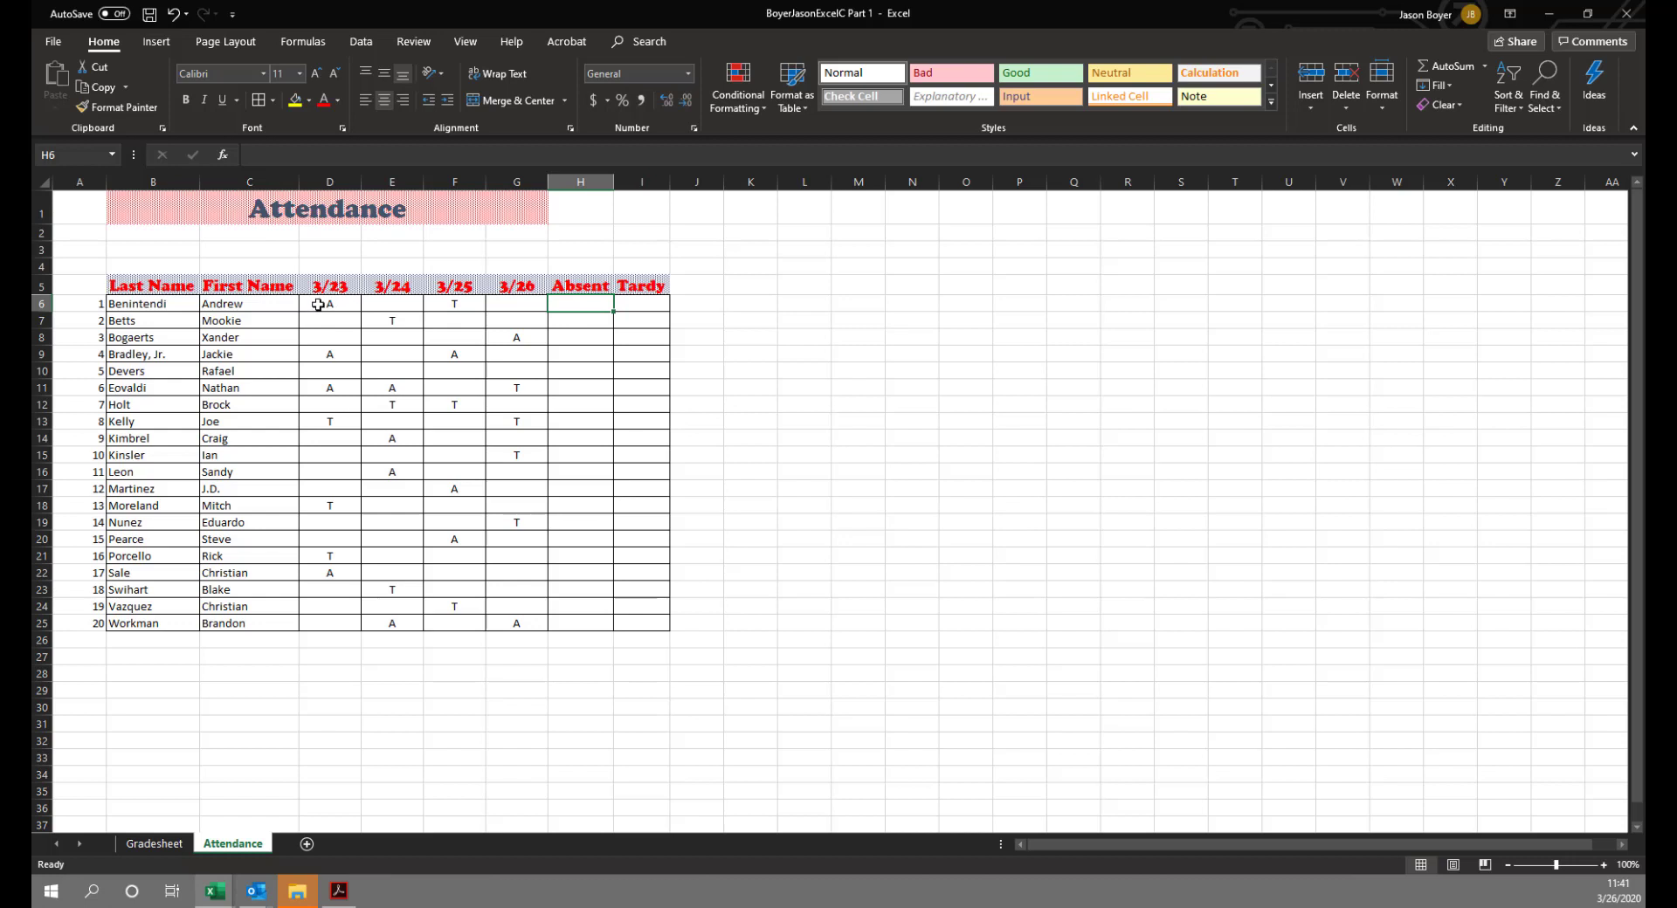
pyautogui.click(318, 305)
pyautogui.click(573, 303)
pyautogui.write('1')
pyautogui.press('Tab')
pyautogui.write('1')
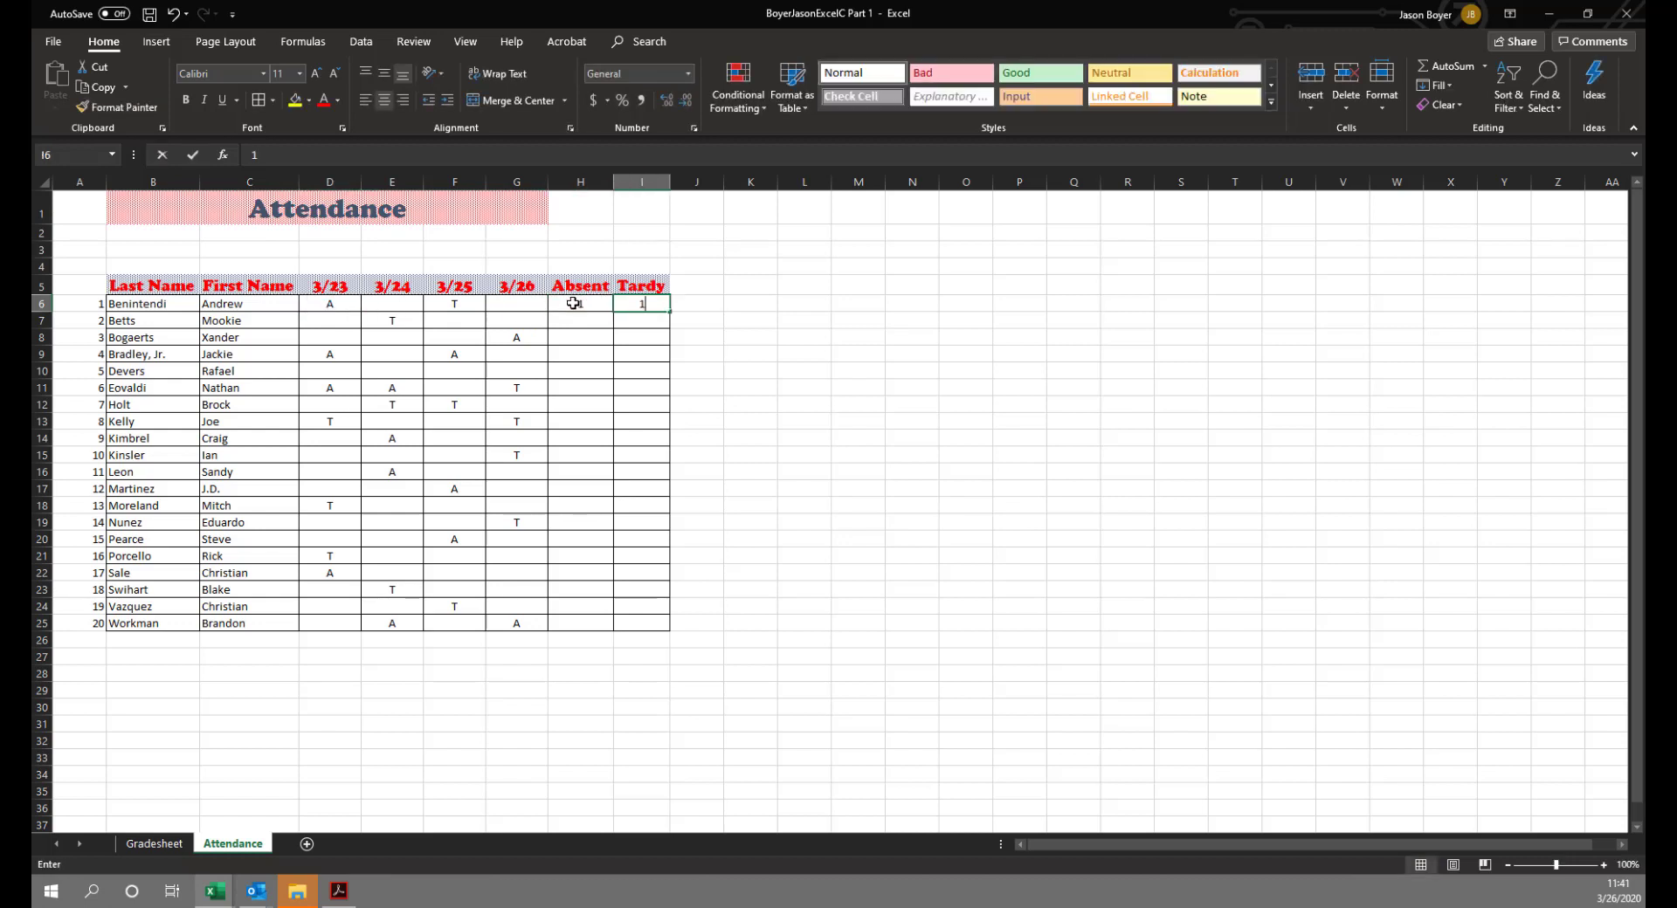
pyautogui.press('Return')
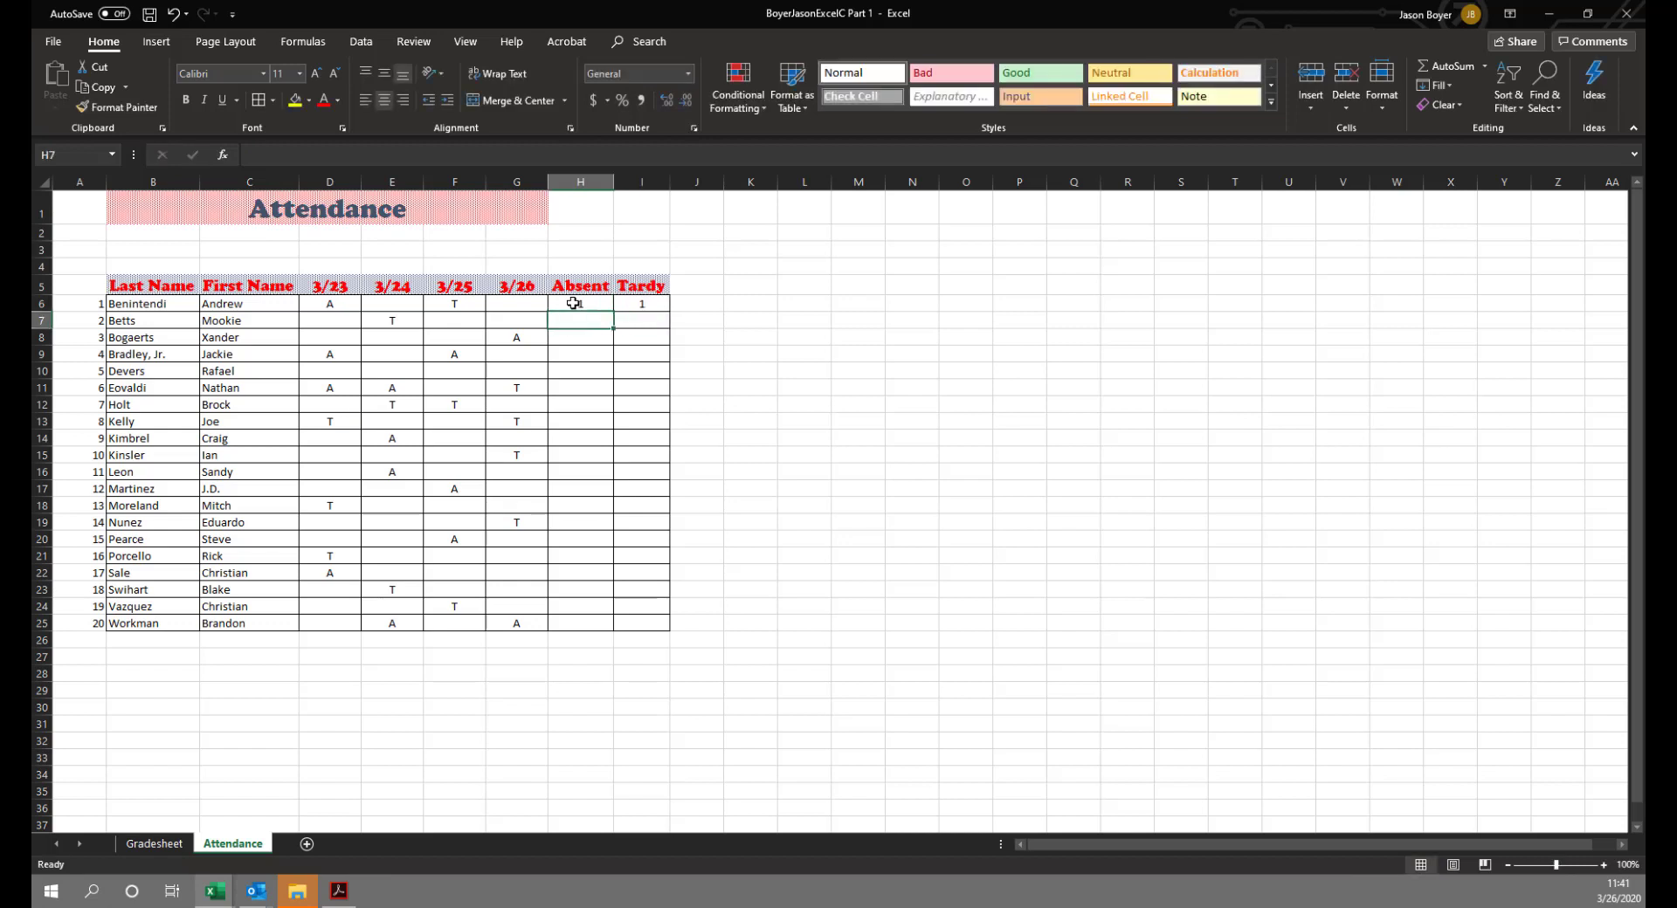
# Try entering the second student's counts by hand, with 1 under Tardy in I7 and 0 under Absent in H7.
pyautogui.press('Tab')
pyautogui.write('1')
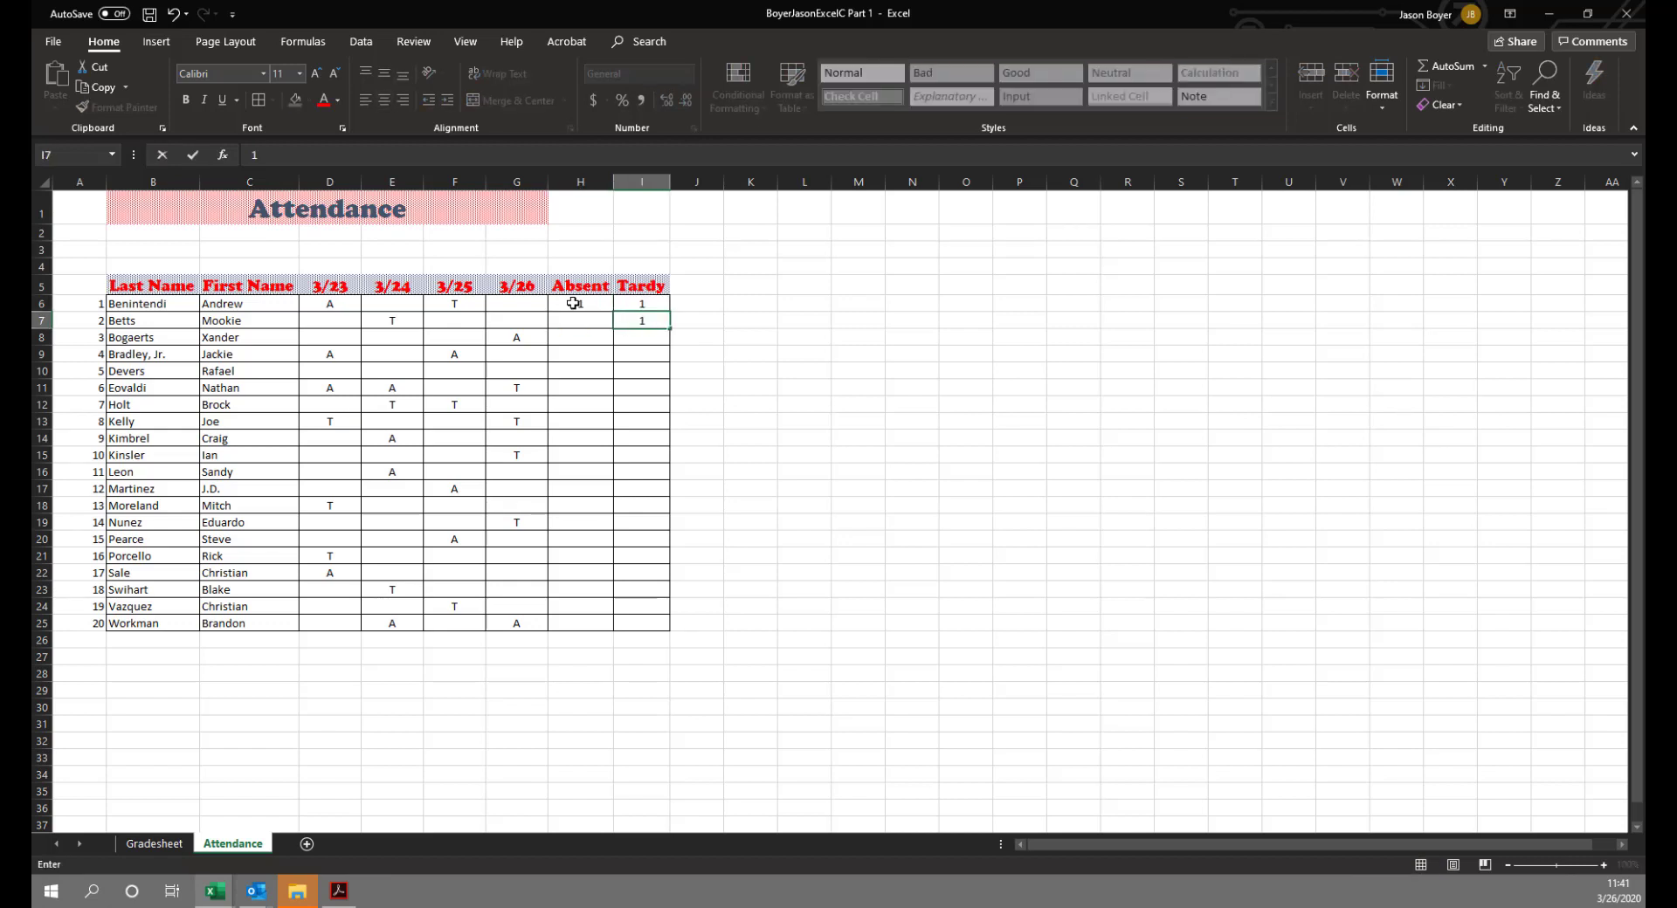
pyautogui.hotkey('shift', 'Tab')
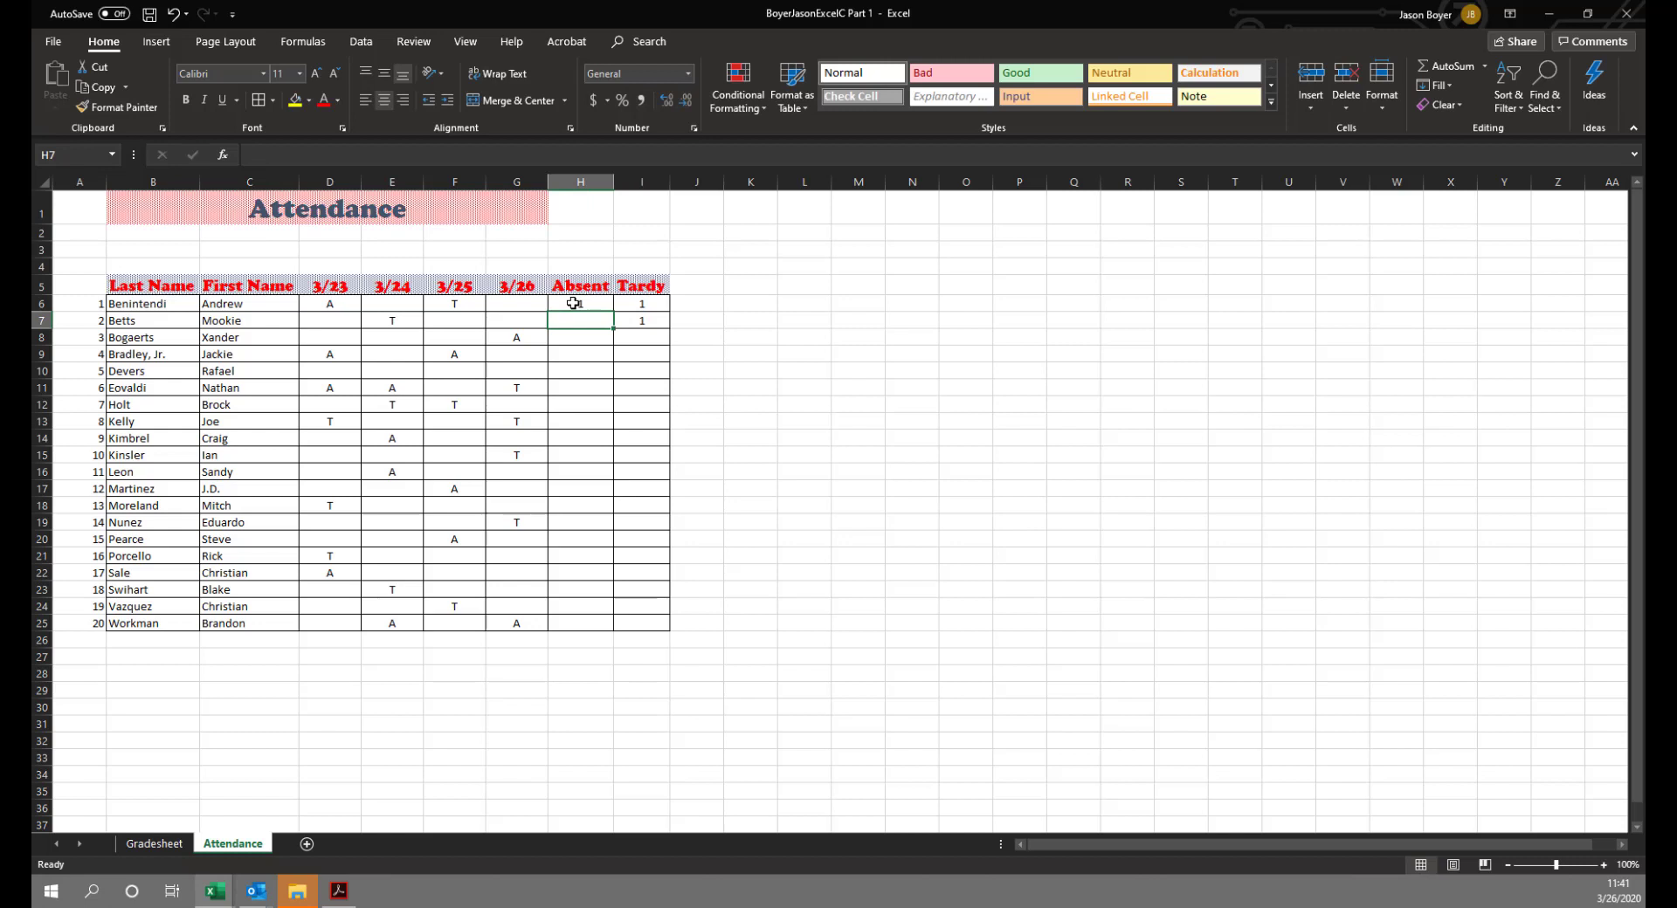
pyautogui.write('0')
pyautogui.press('Return')
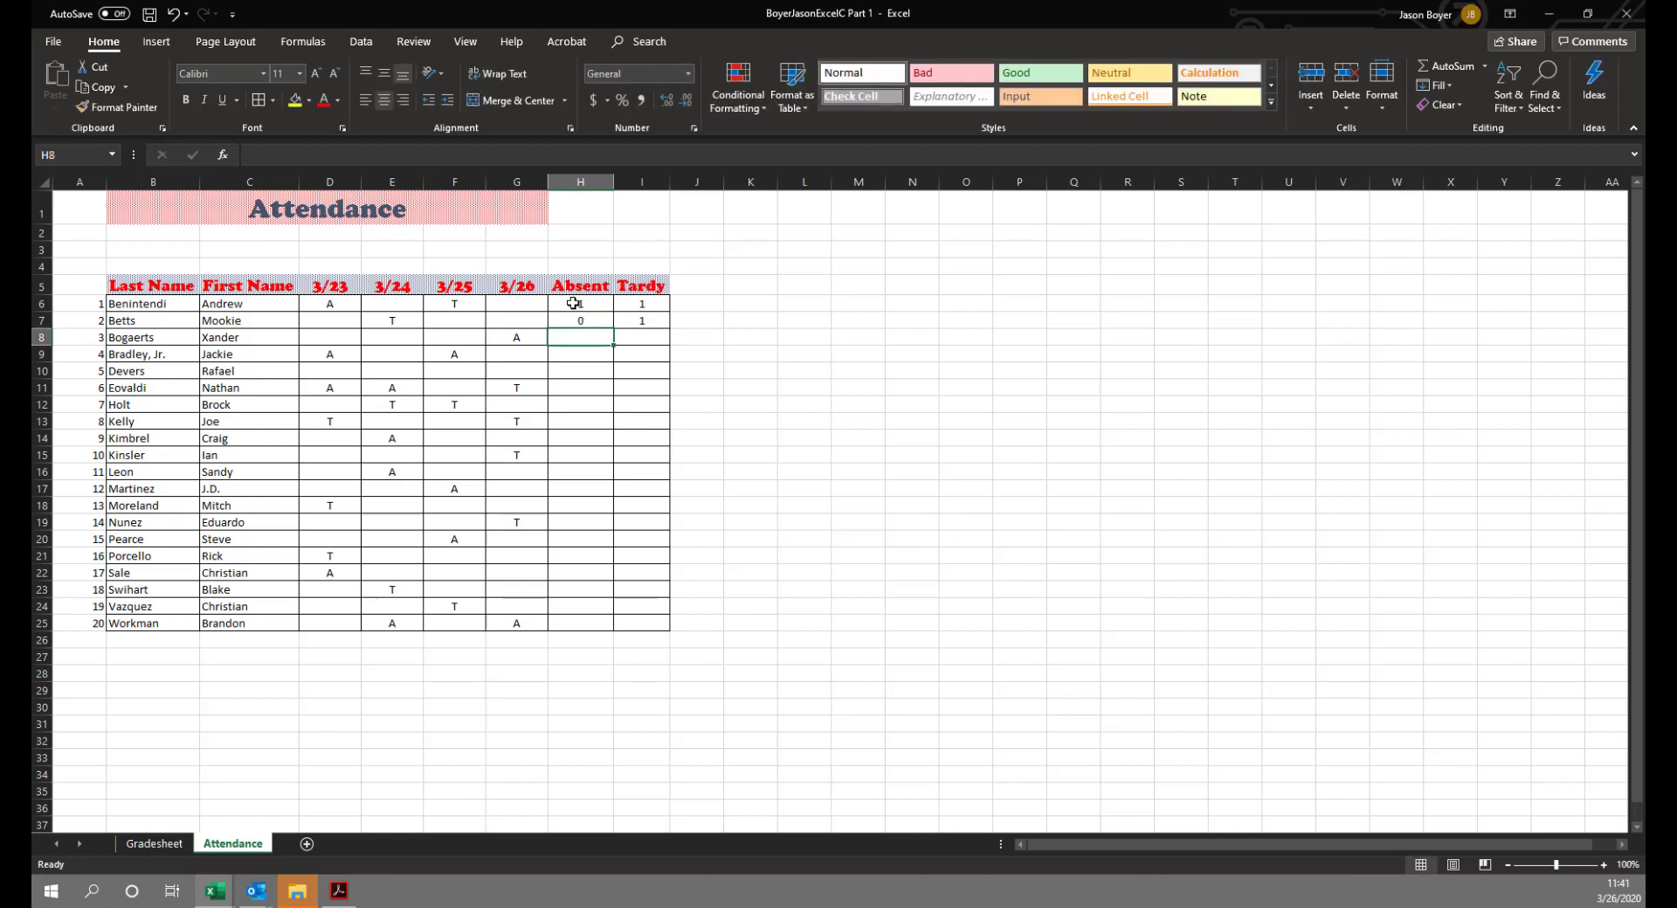
# Clear the hand-entered Absent and Tardy counts from H6:I7.
pyautogui.press('Up')
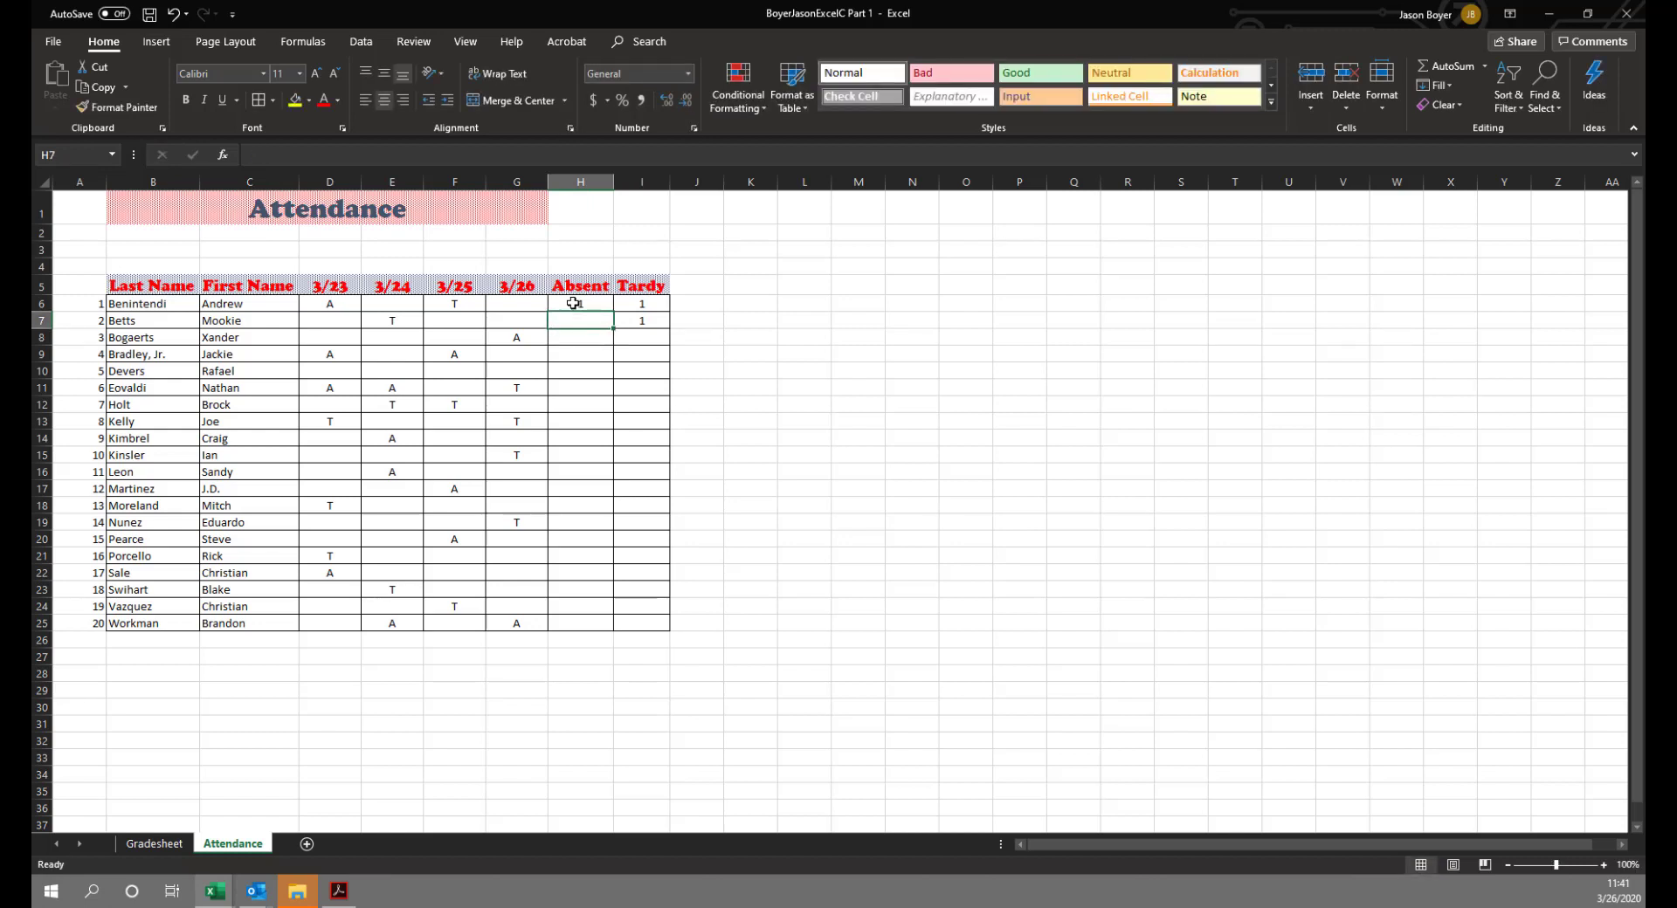
pyautogui.click(572, 303)
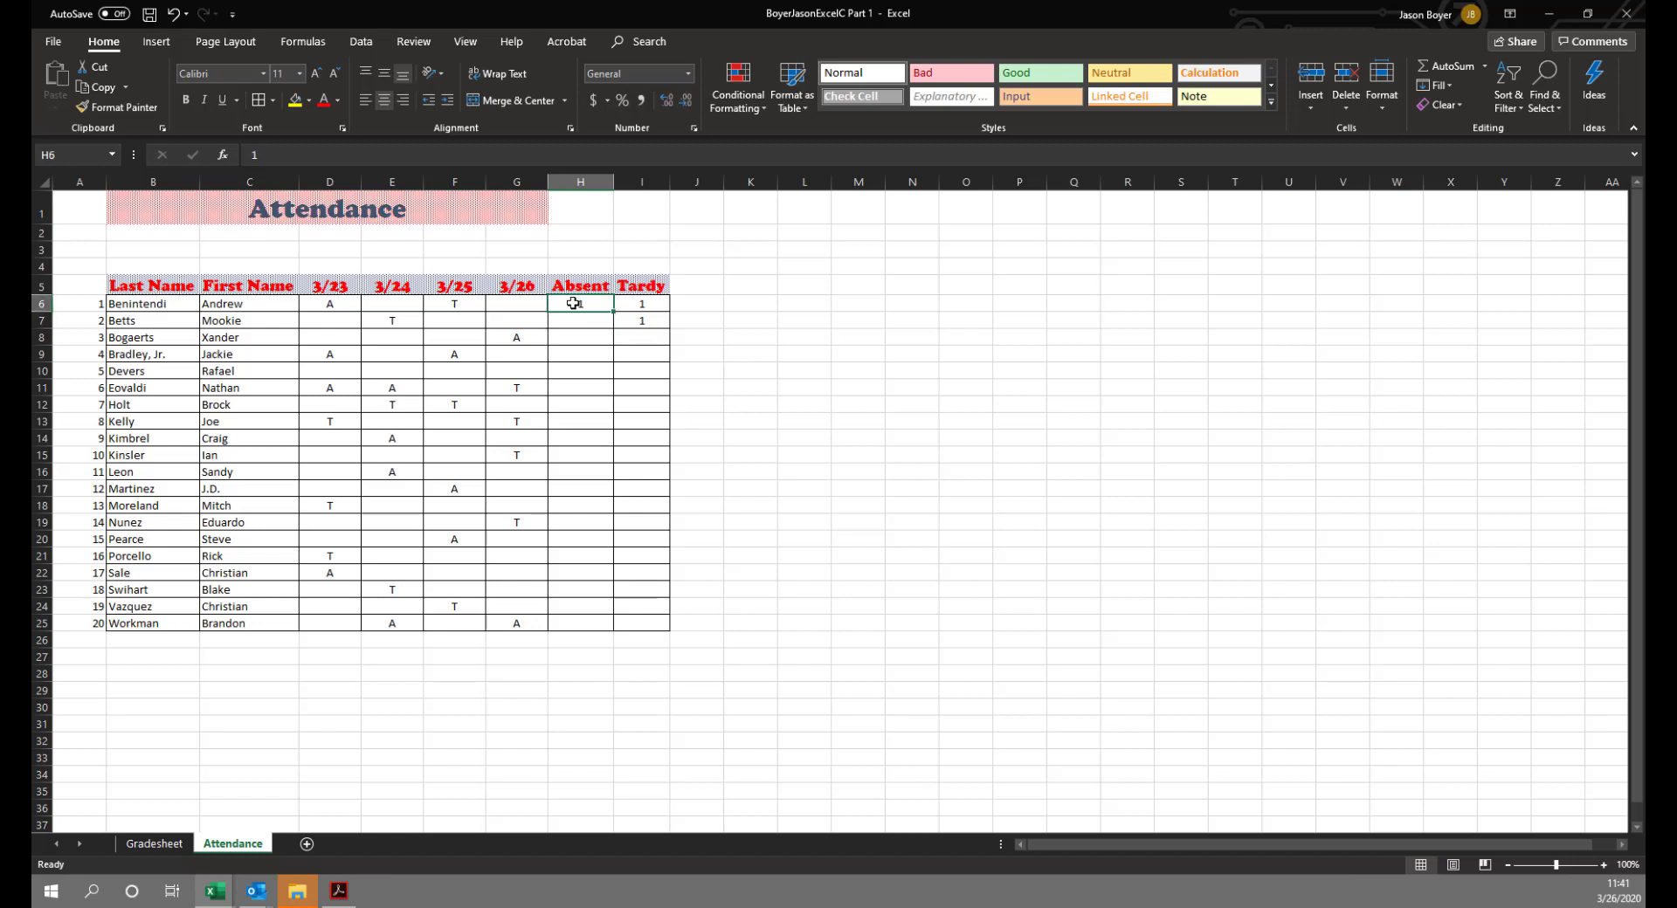
pyautogui.press('Tab')
pyautogui.press('Down')
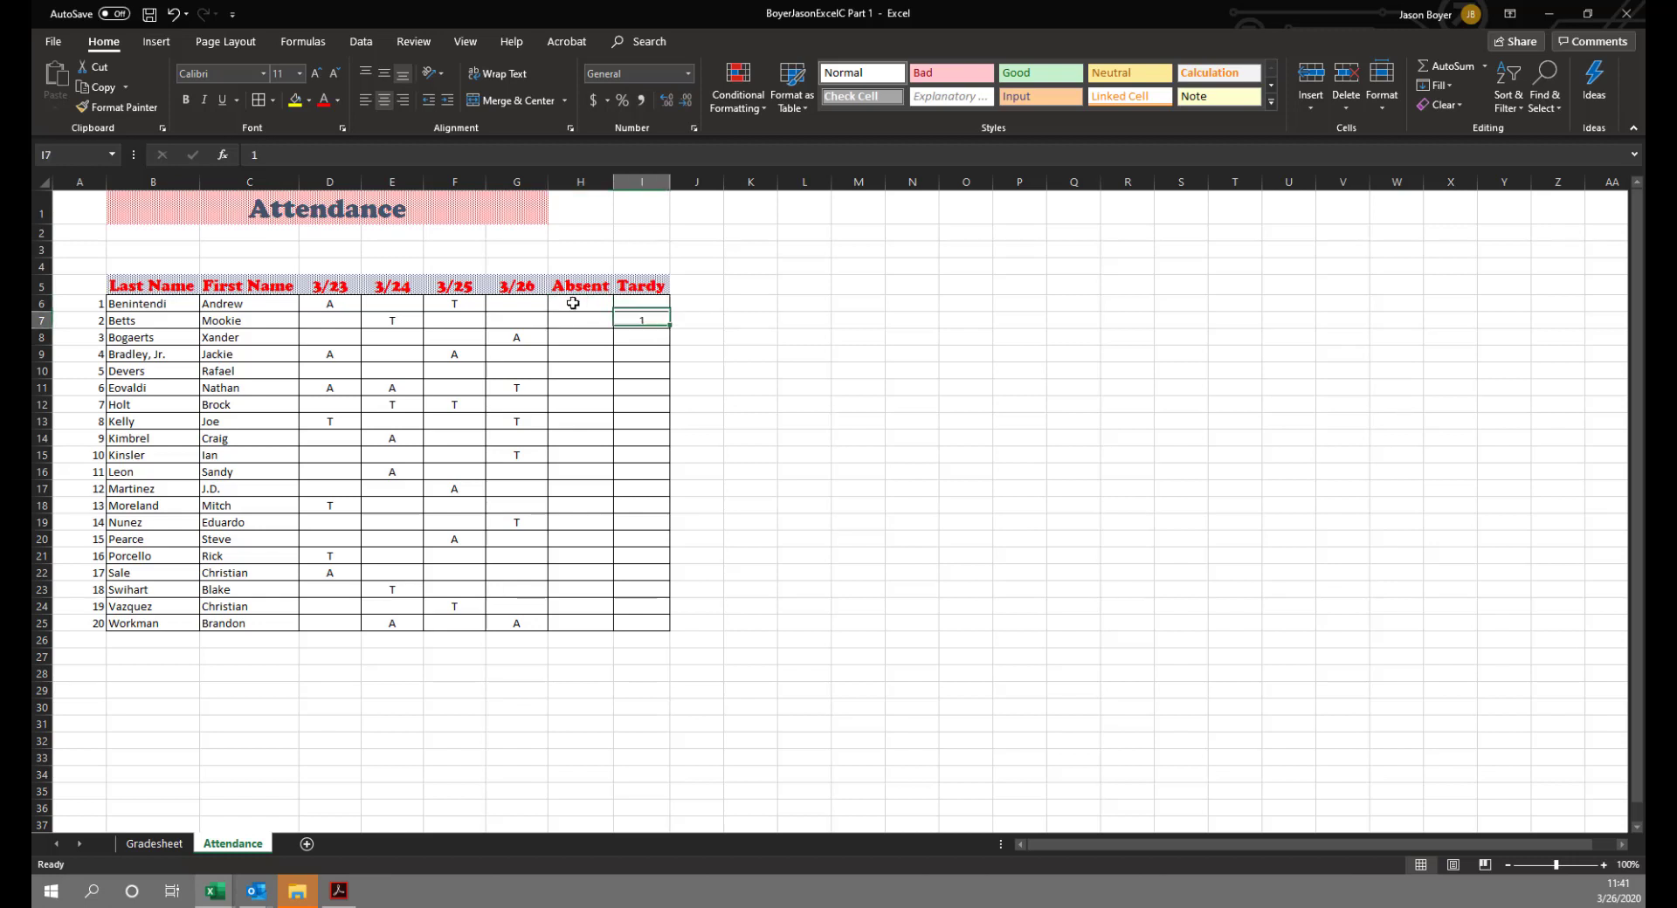
pyautogui.press('Delete')
# Enter =COUNTIF(D6:G6,"A") in H6 to count absences, and fill the formula down to H25.
pyautogui.click(573, 301)
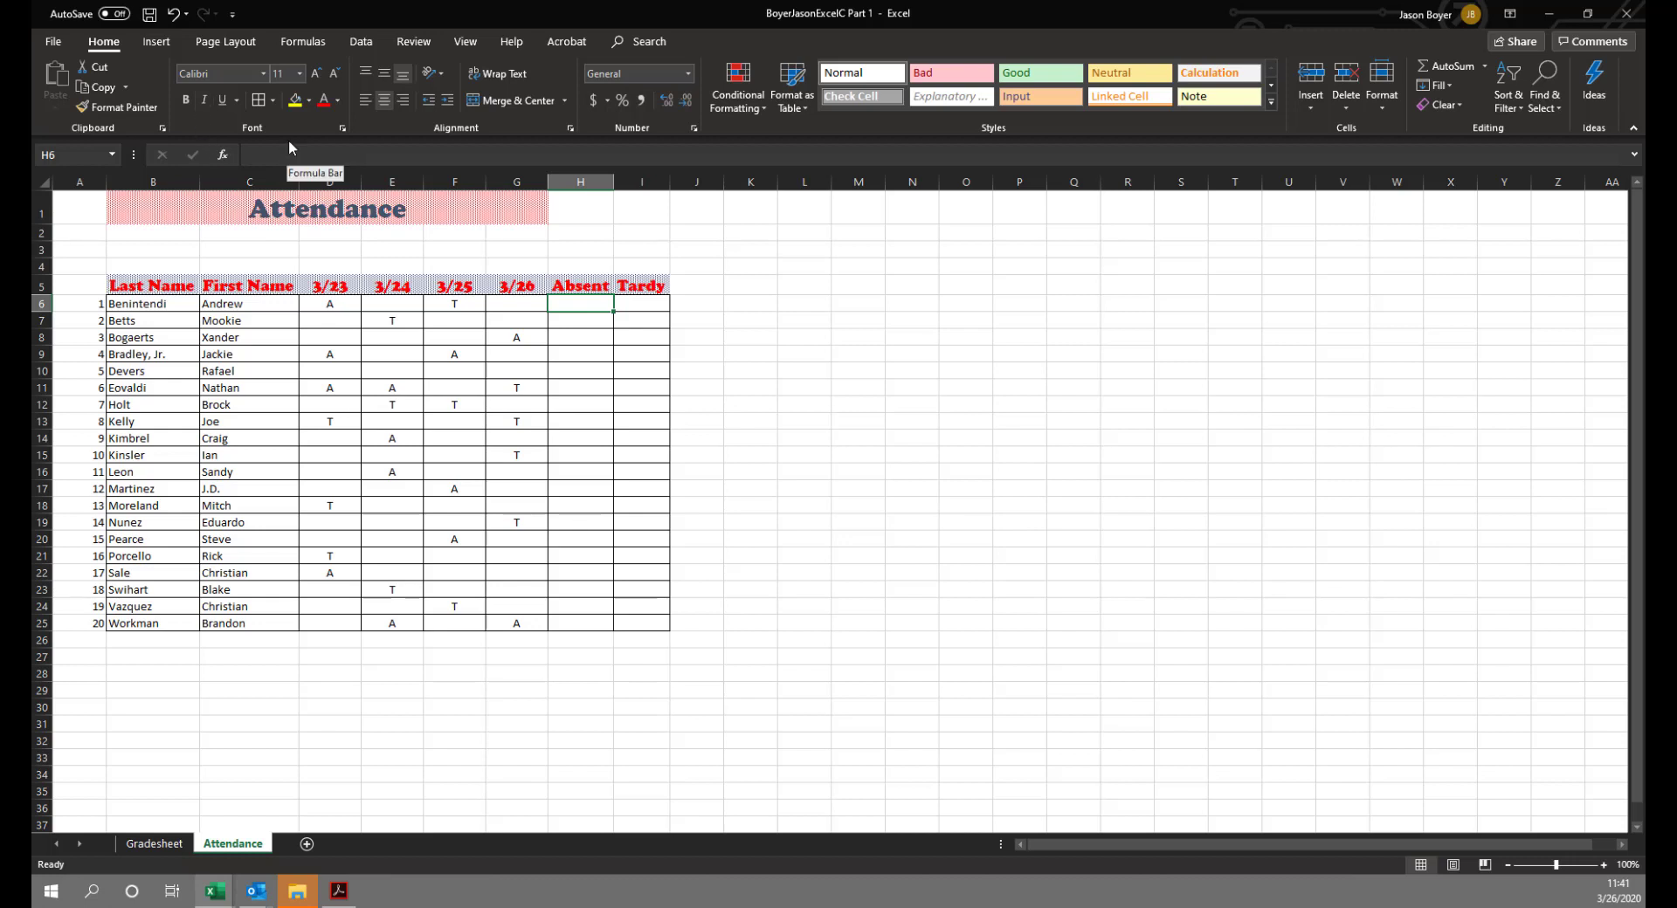
pyautogui.write('=')
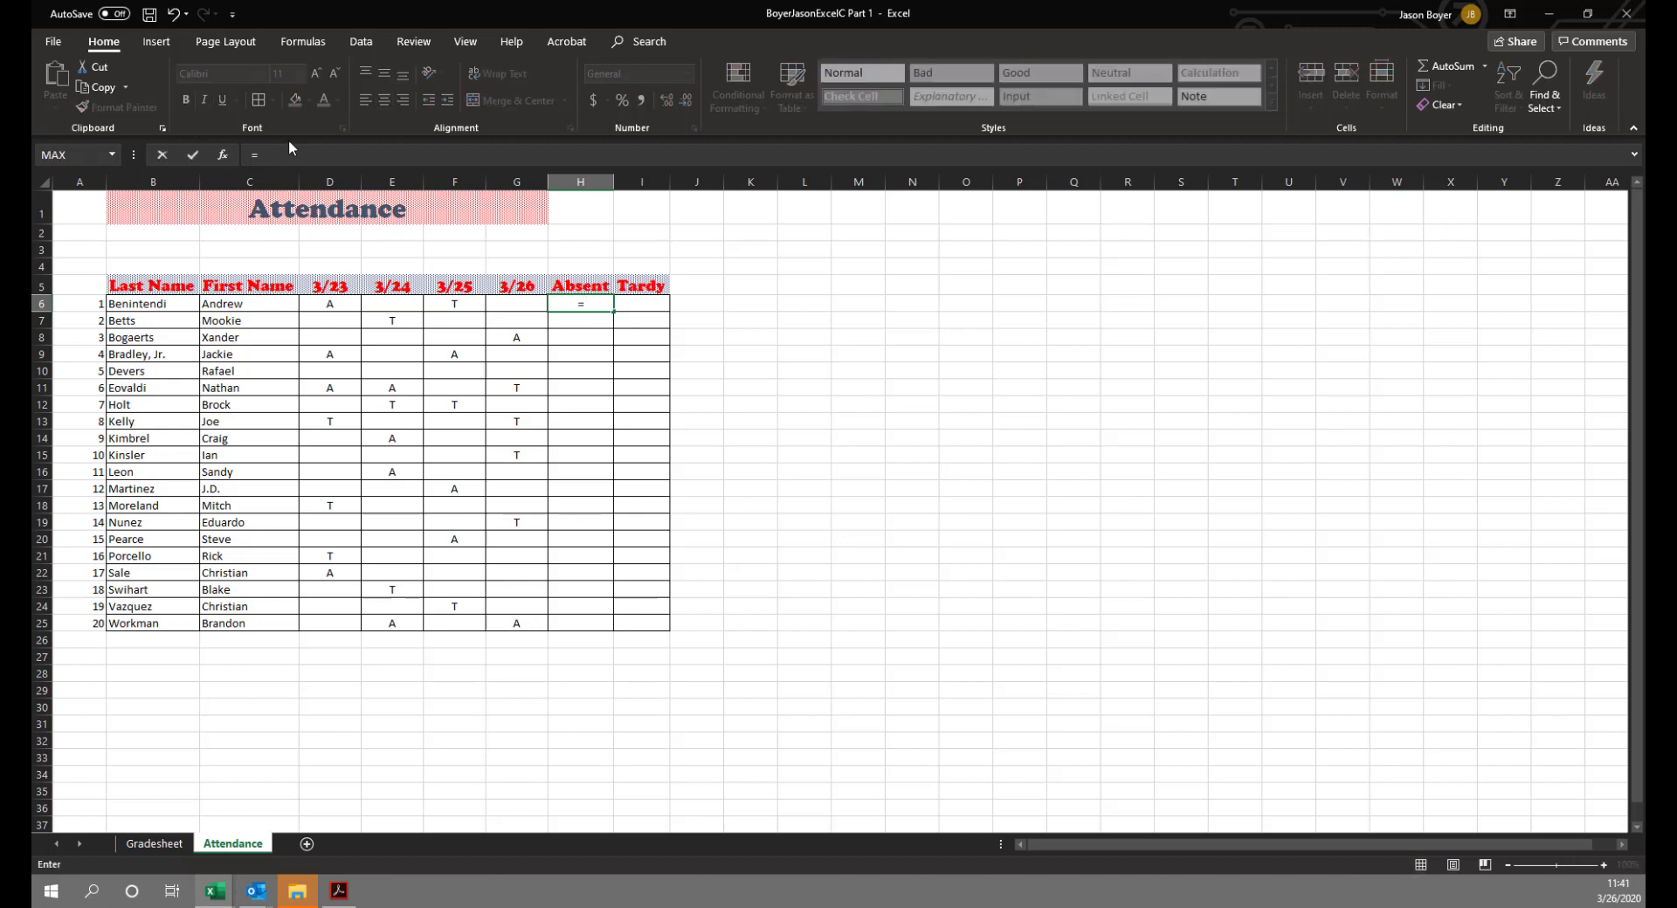
pyautogui.write('c')
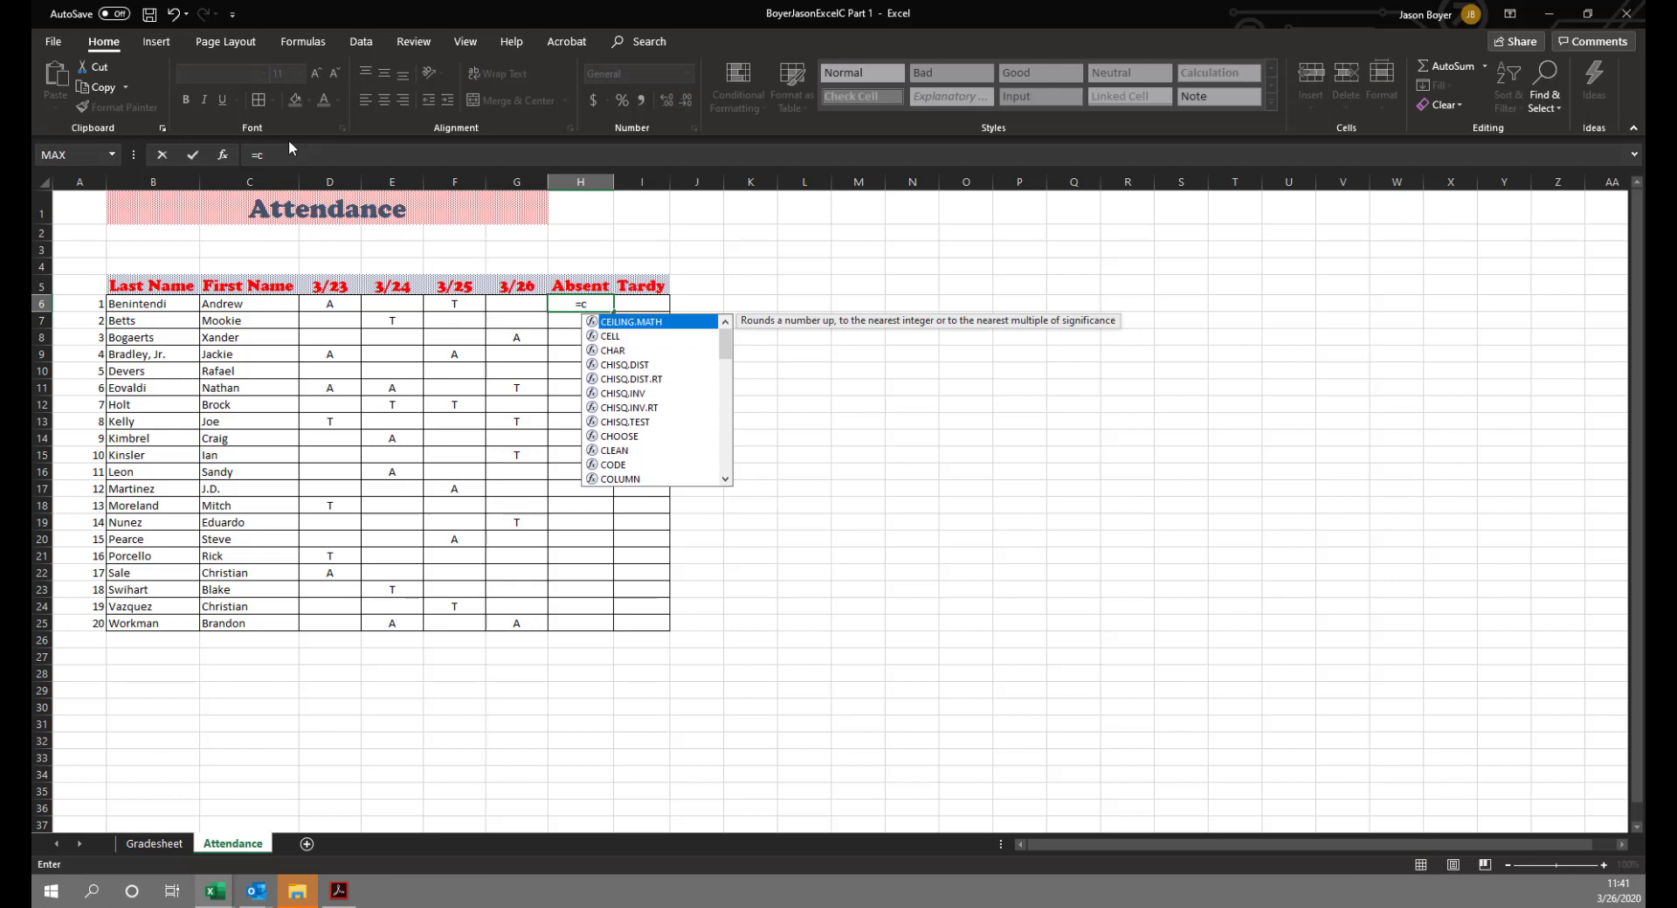
pyautogui.write('oun')
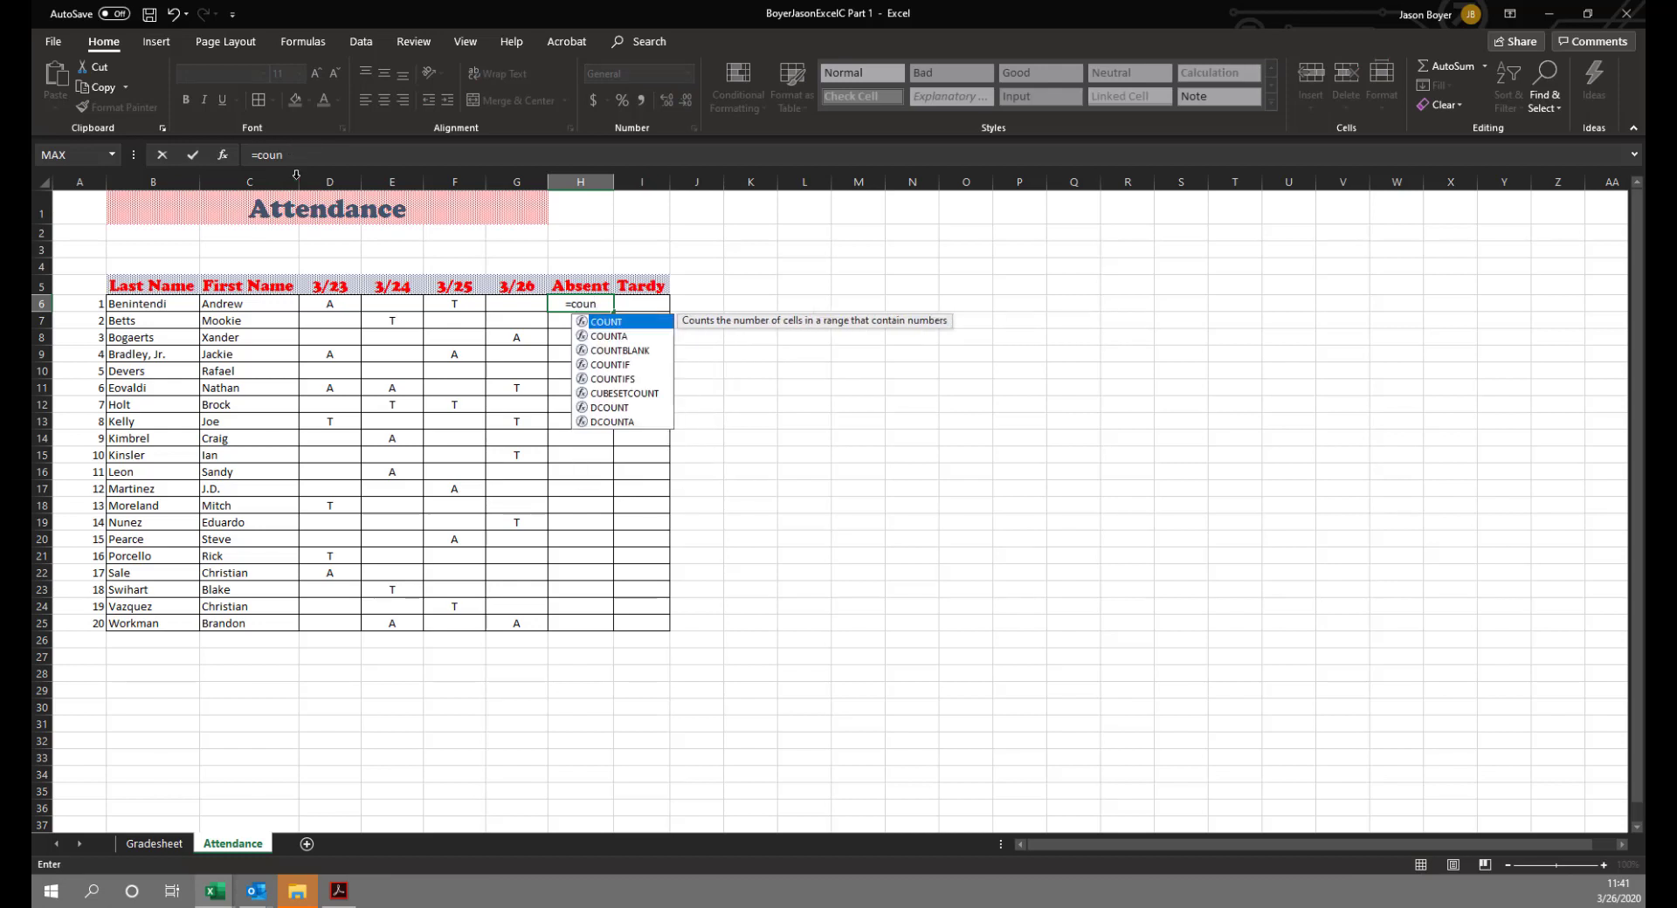
pyautogui.click(601, 365)
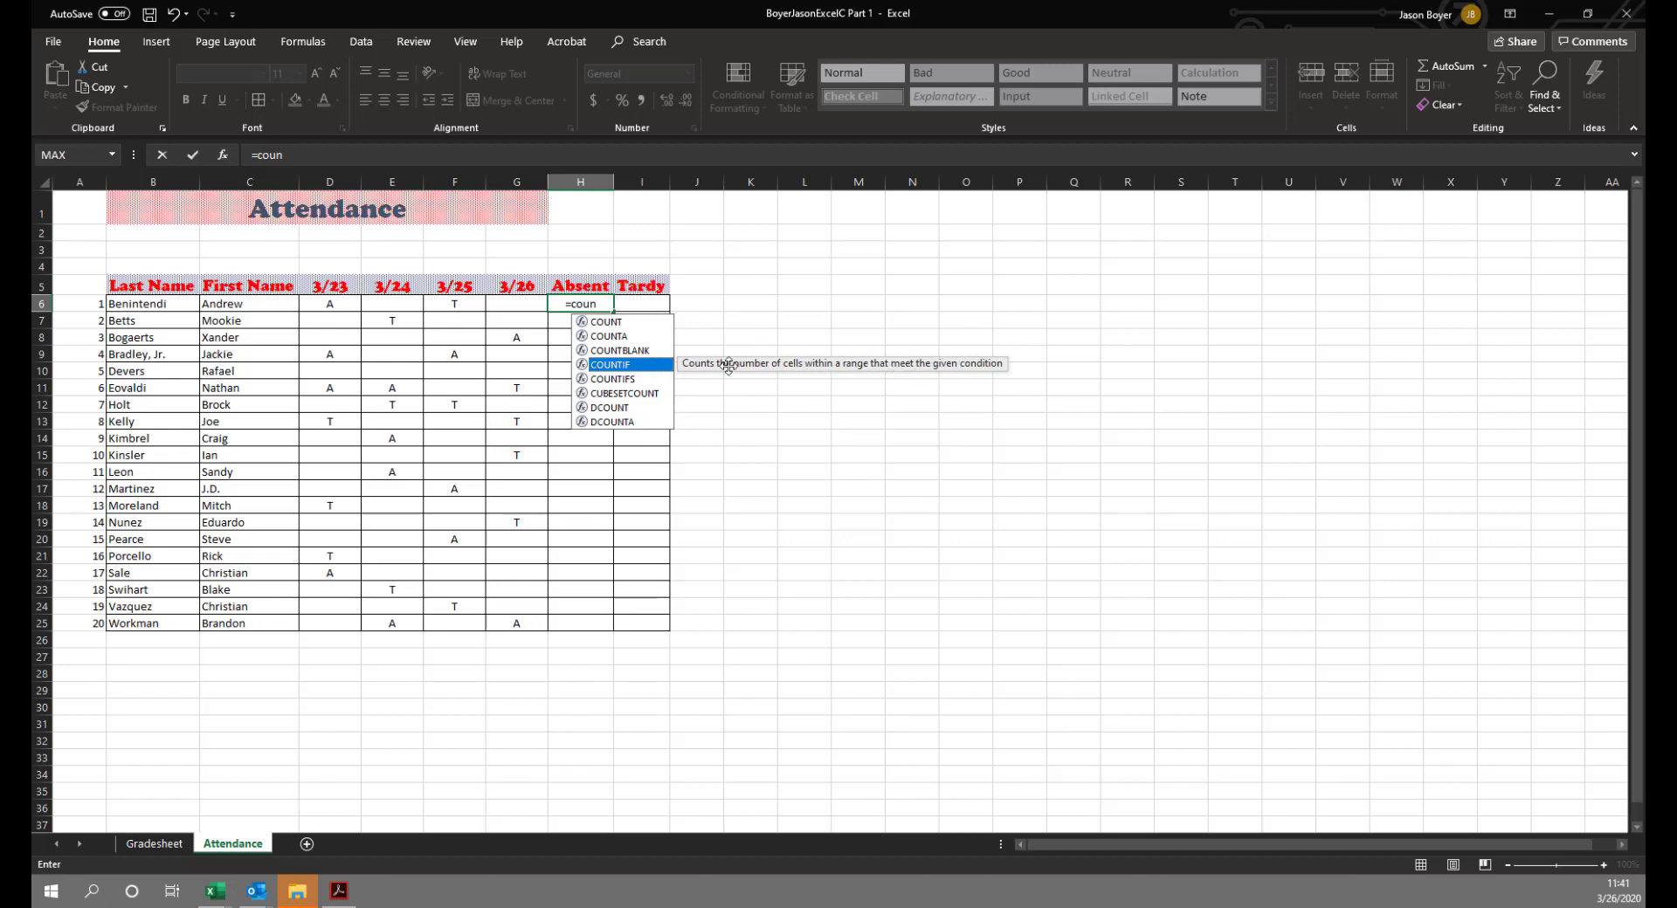
pyautogui.doubleClick(616, 365)
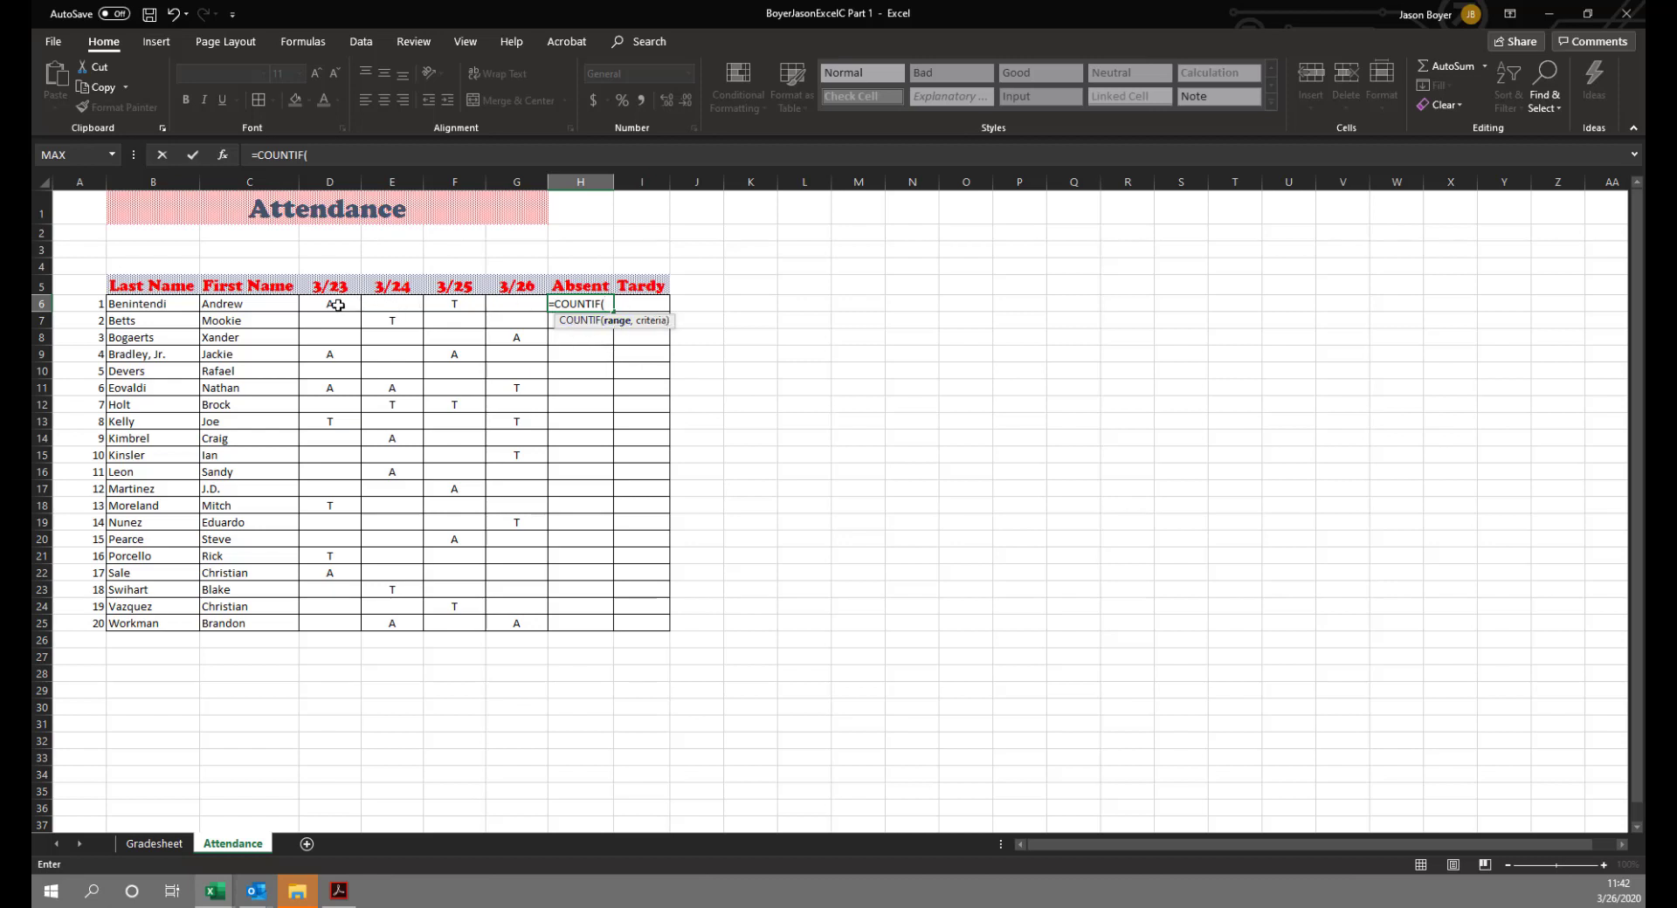
pyautogui.moveTo(337, 305); pyautogui.dragTo(509, 305)
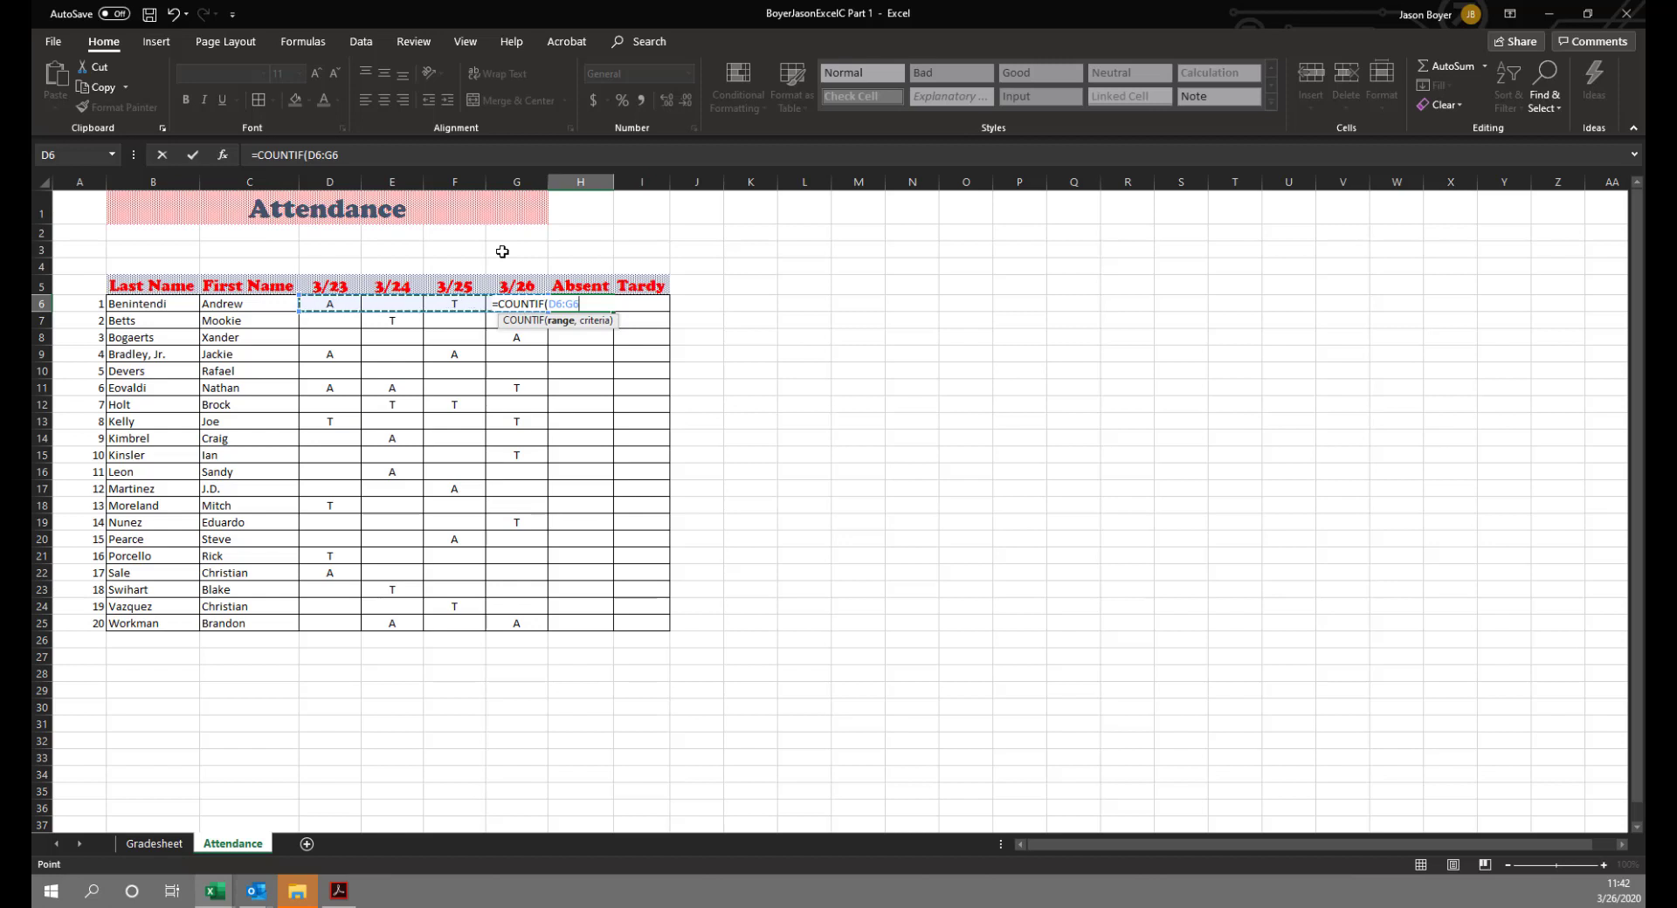
pyautogui.write(',')
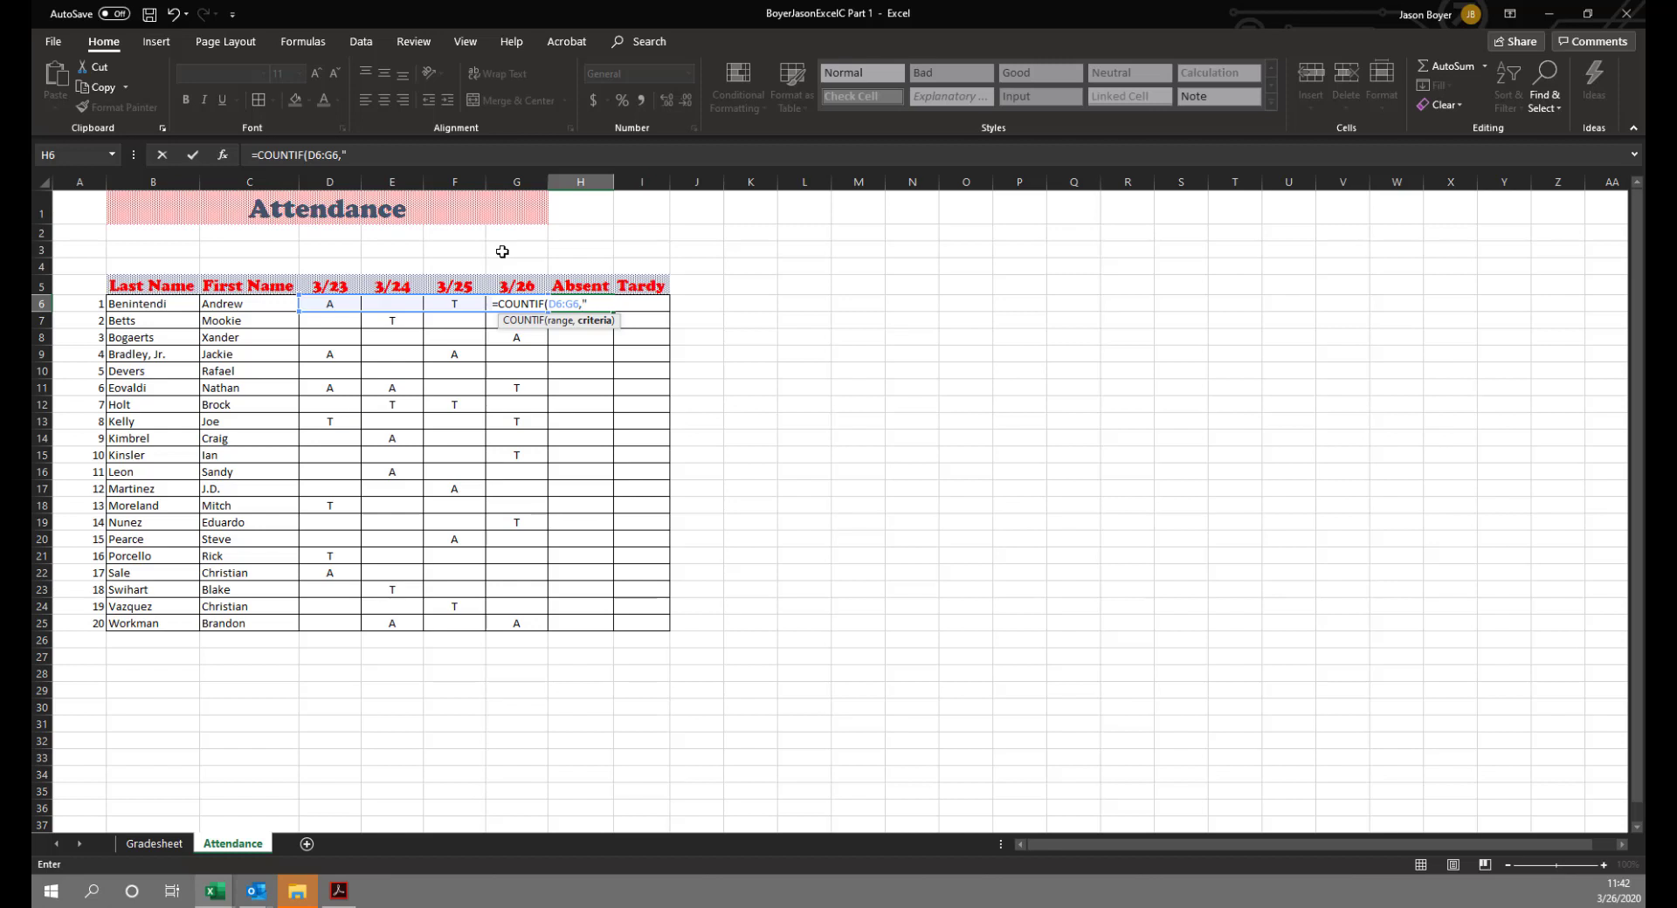
pyautogui.write('")')
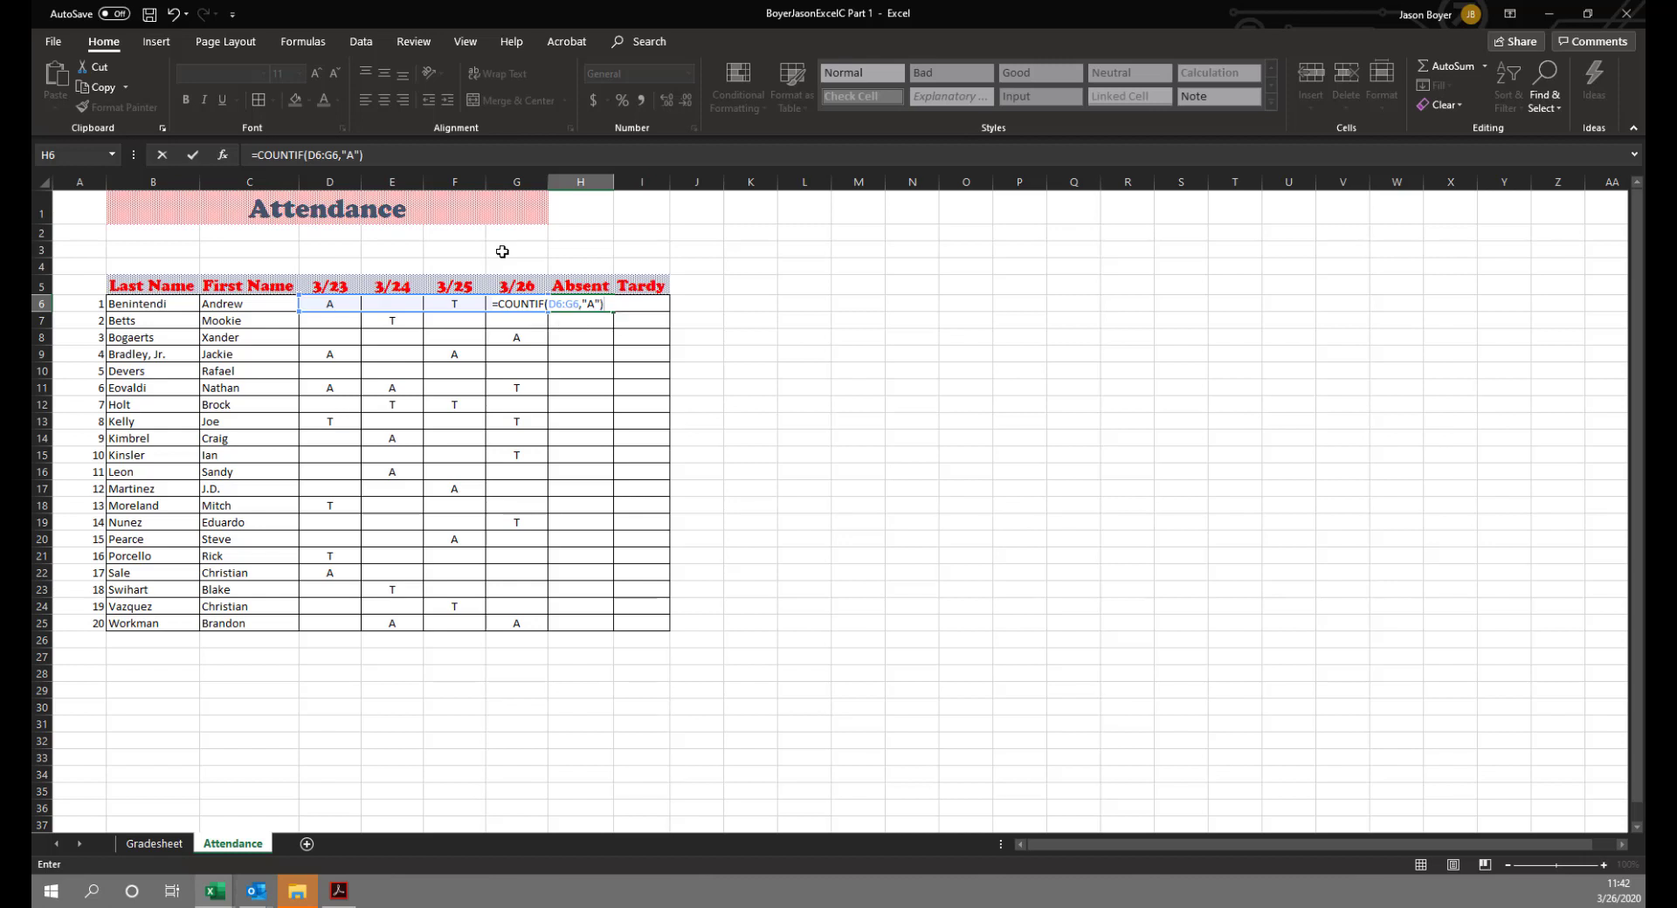
pyautogui.press('Return')
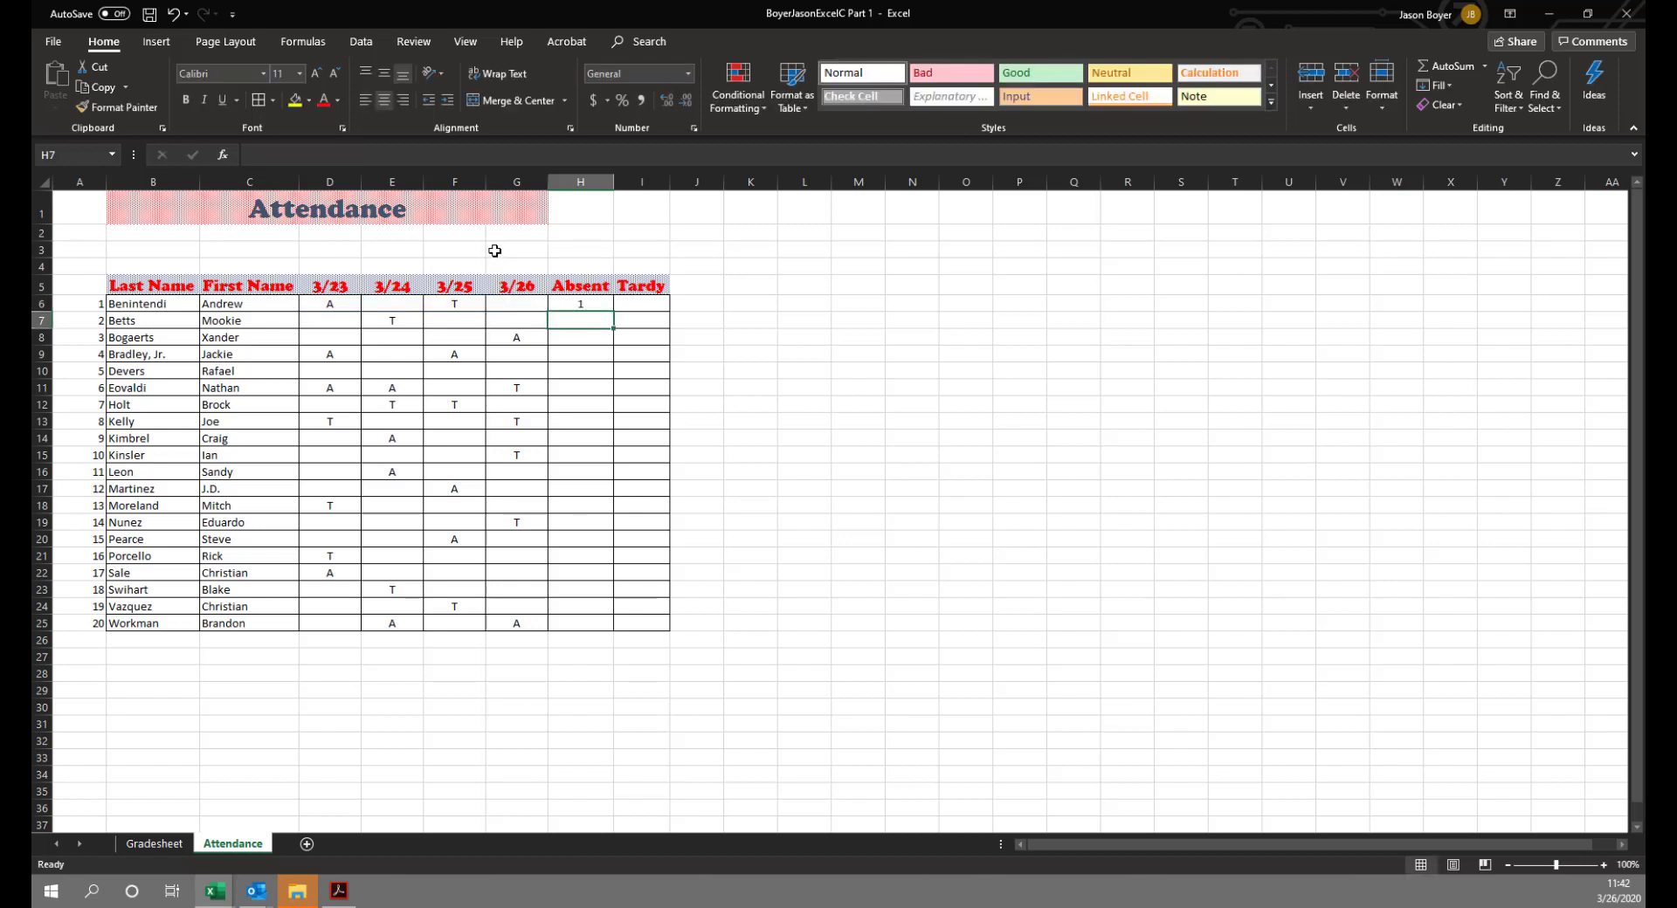
pyautogui.click(594, 302)
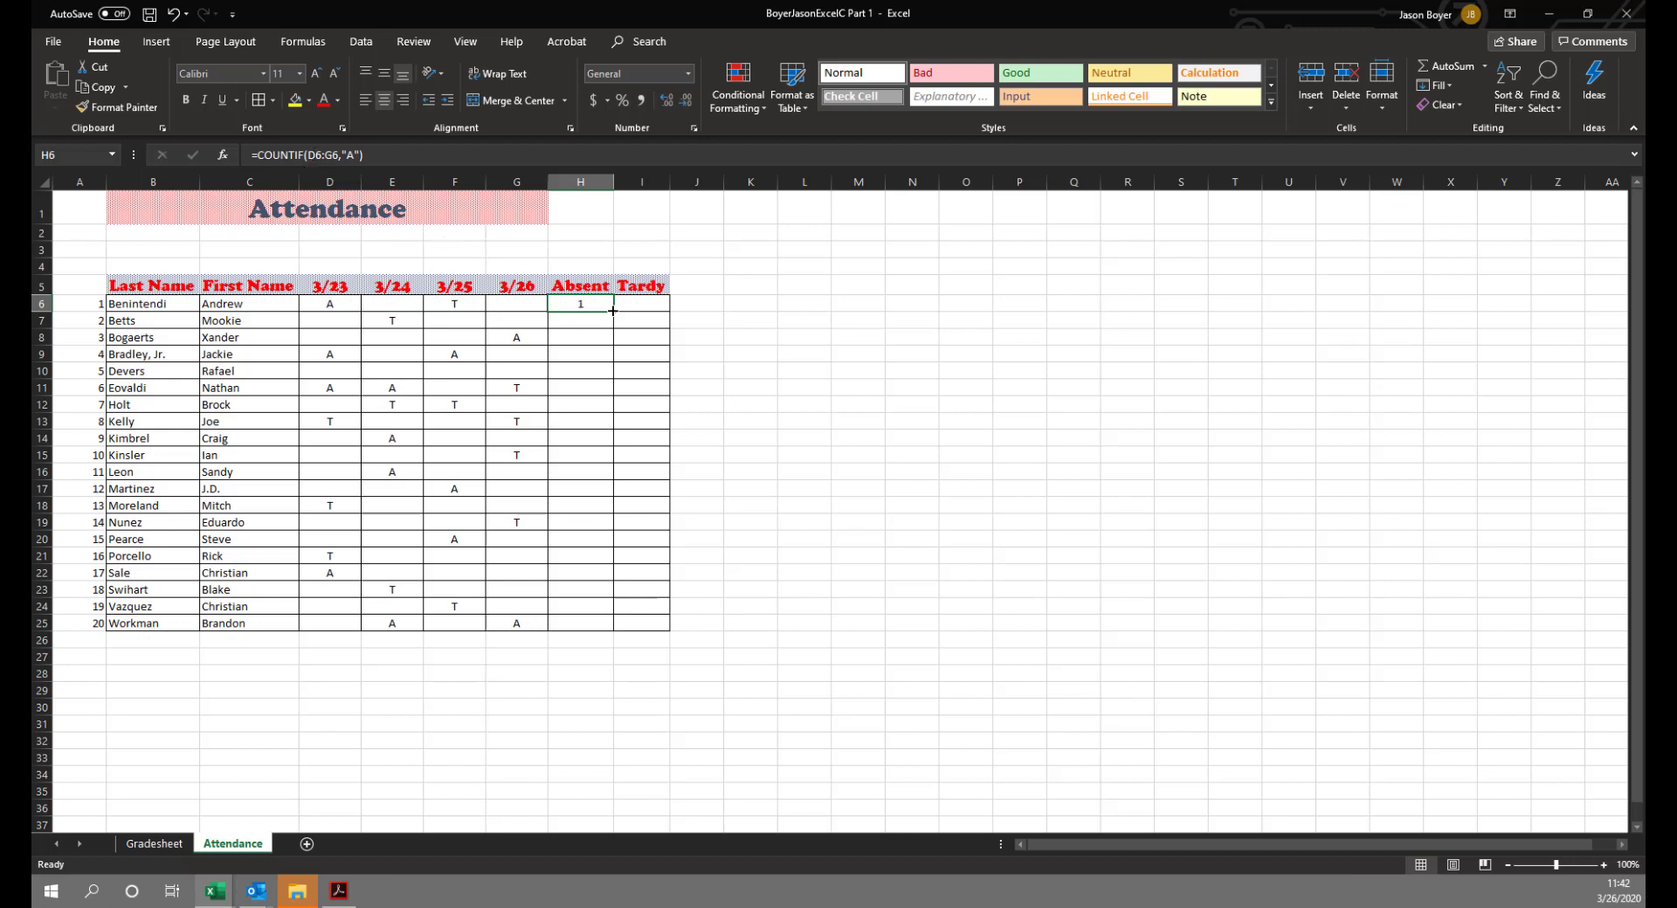
pyautogui.moveTo(612, 311); pyautogui.dragTo(605, 626)
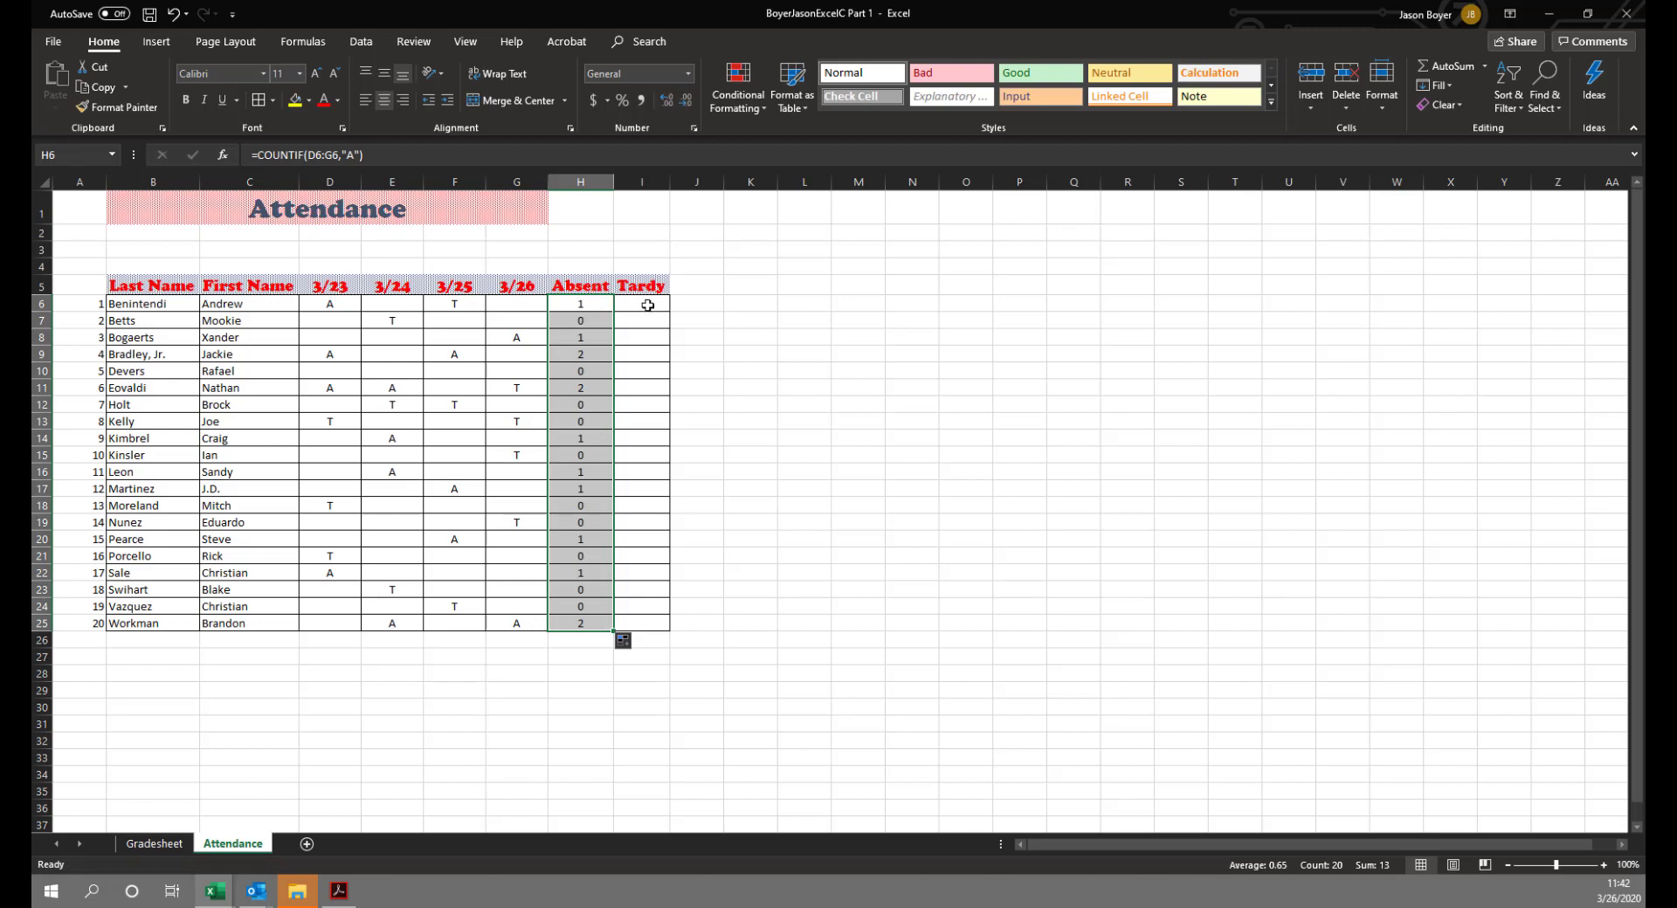
# Enter =COUNTIF(D6:G6,"T") in I6 to count tardies, and fill the formula down to I25.
pyautogui.click(647, 305)
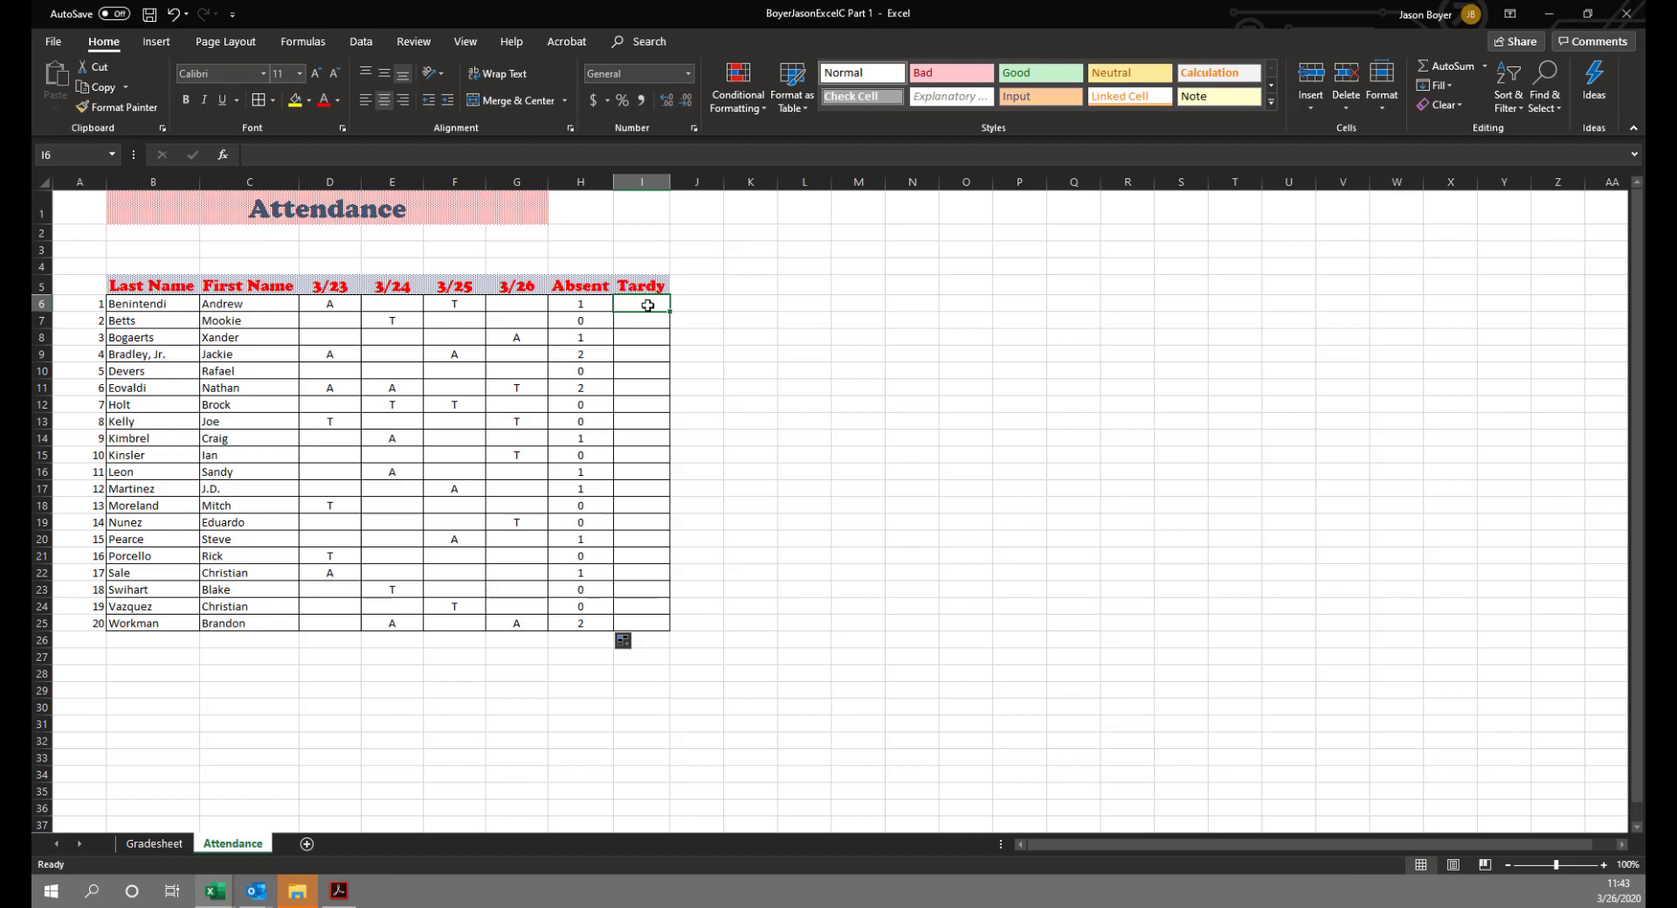
pyautogui.write('=countif')
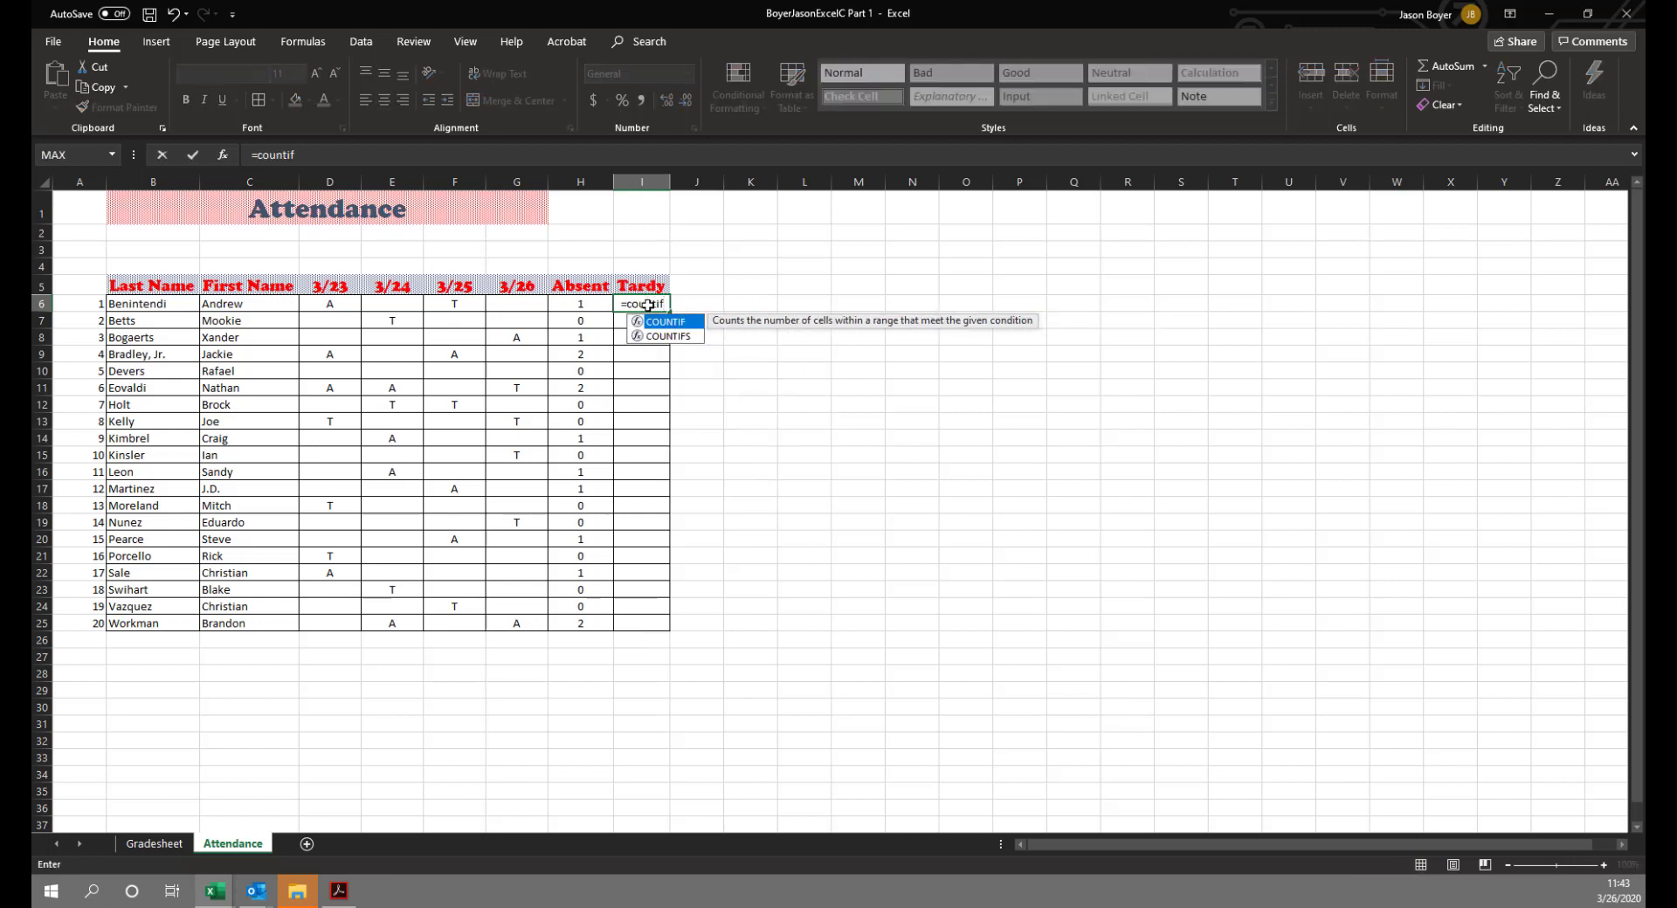
pyautogui.write('(')
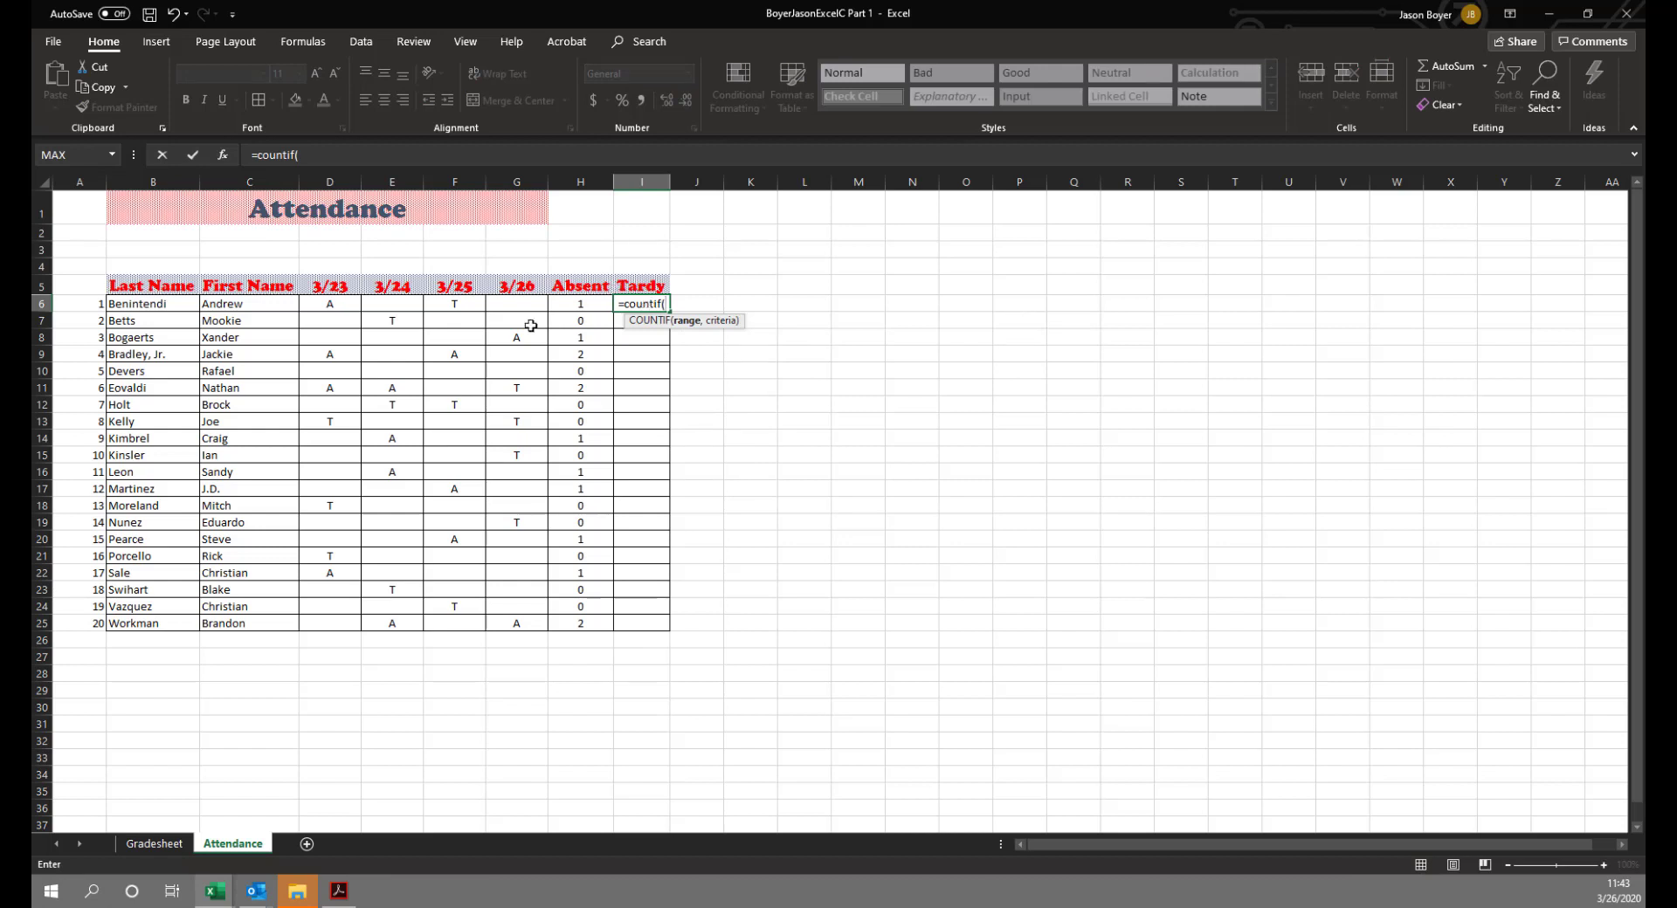
pyautogui.moveTo(332, 306); pyautogui.dragTo(512, 306)
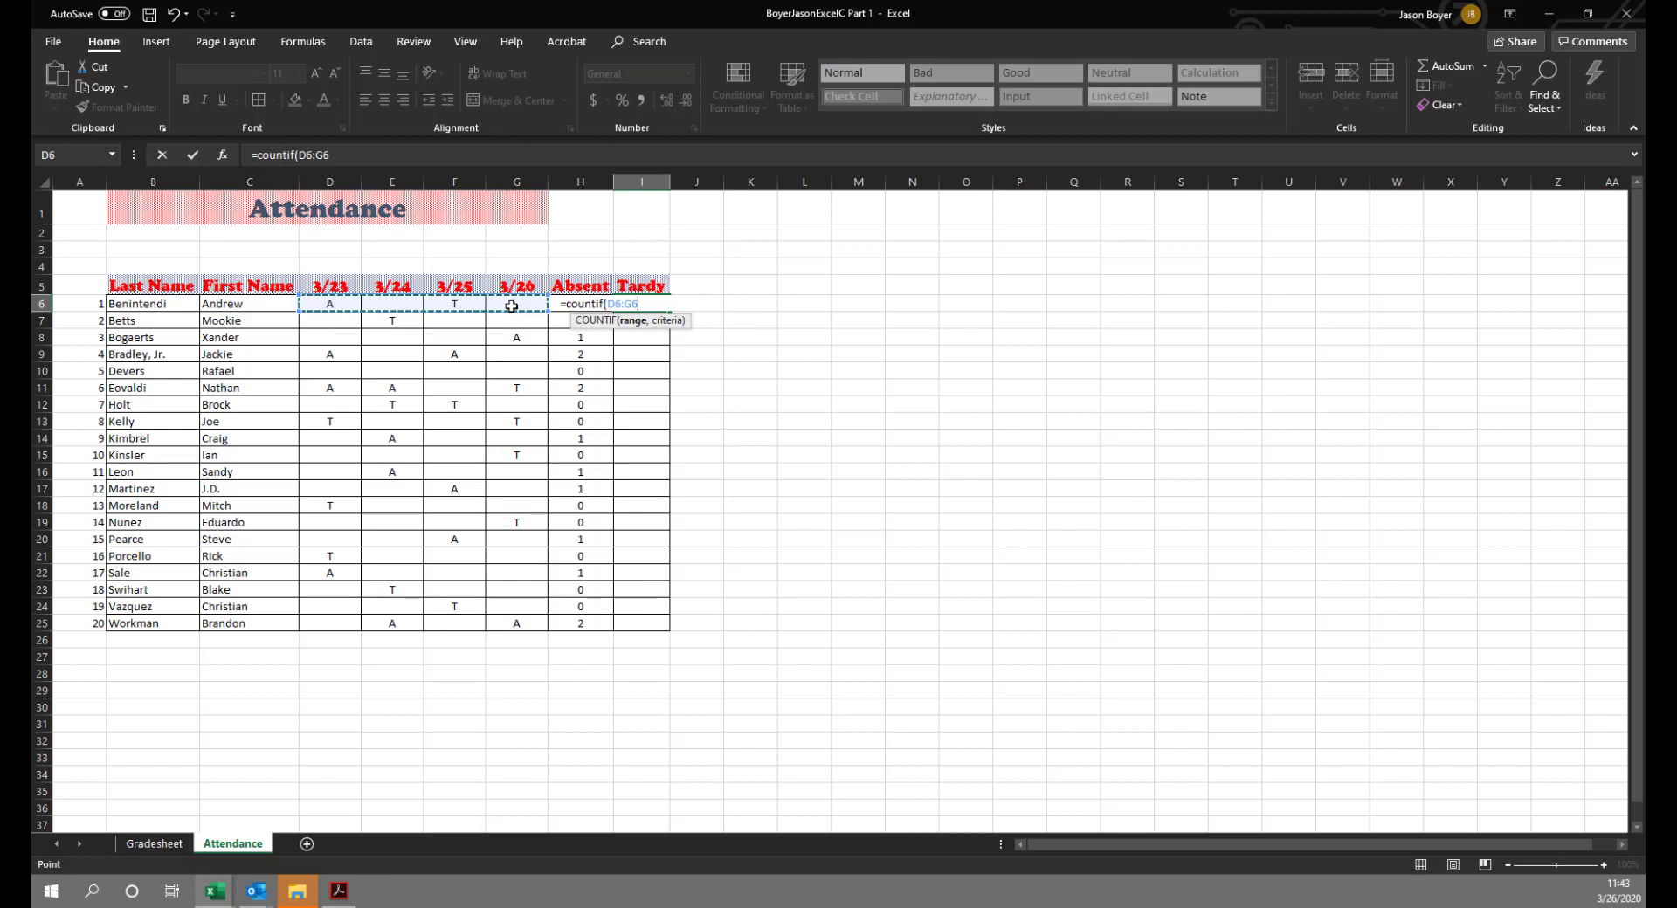
pyautogui.write(',"T')
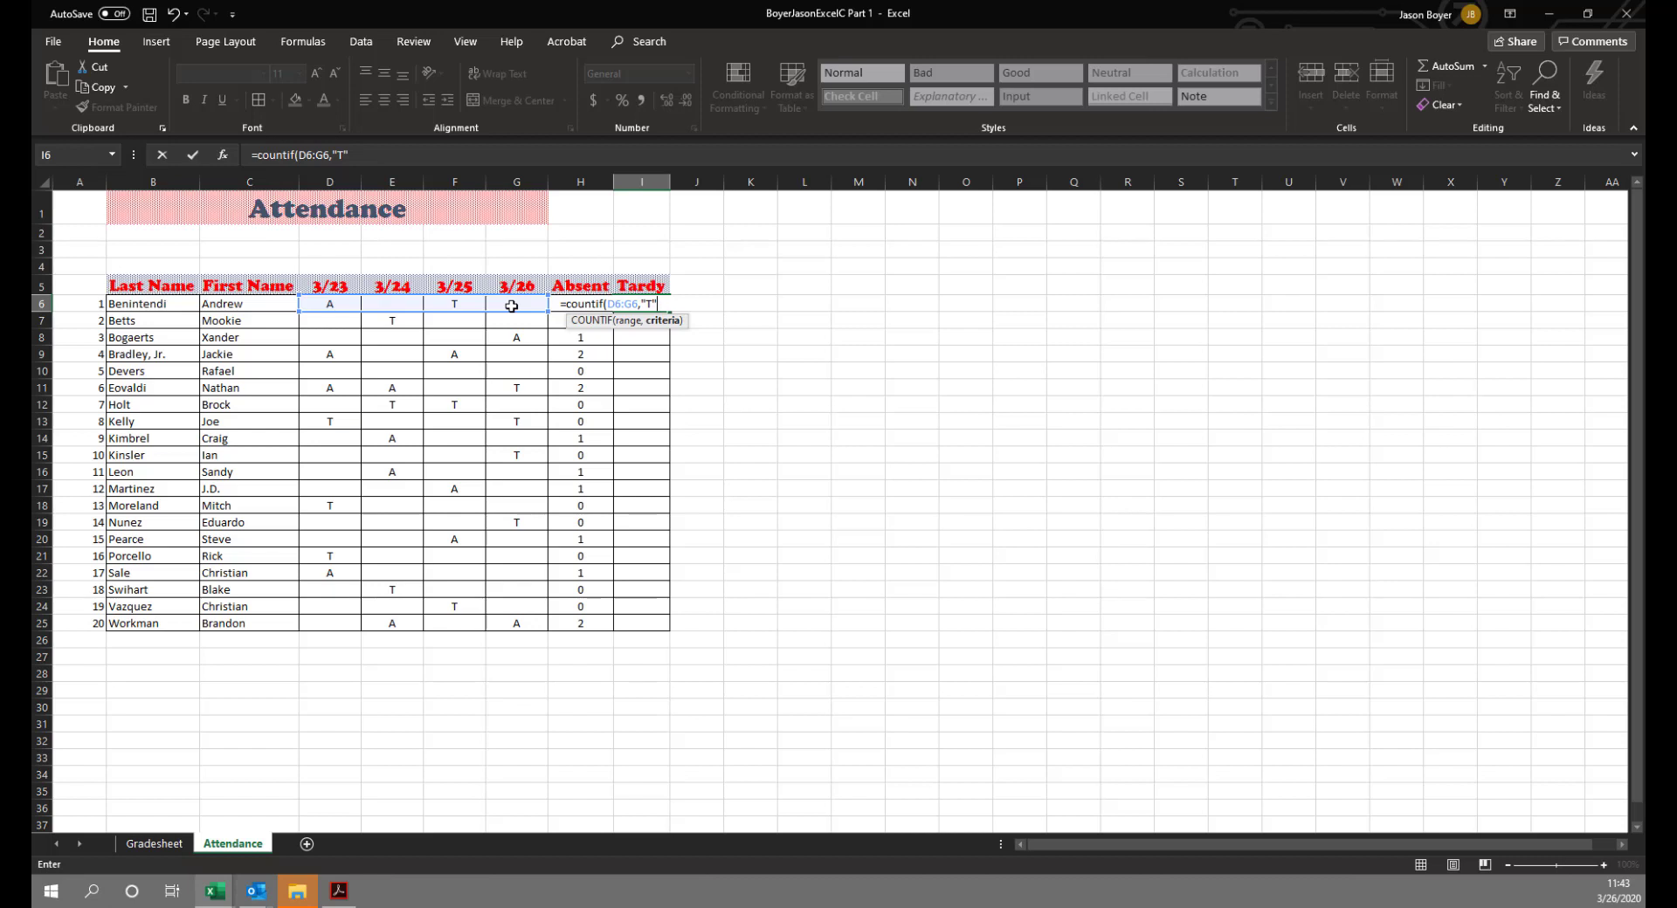
pyautogui.press('Return')
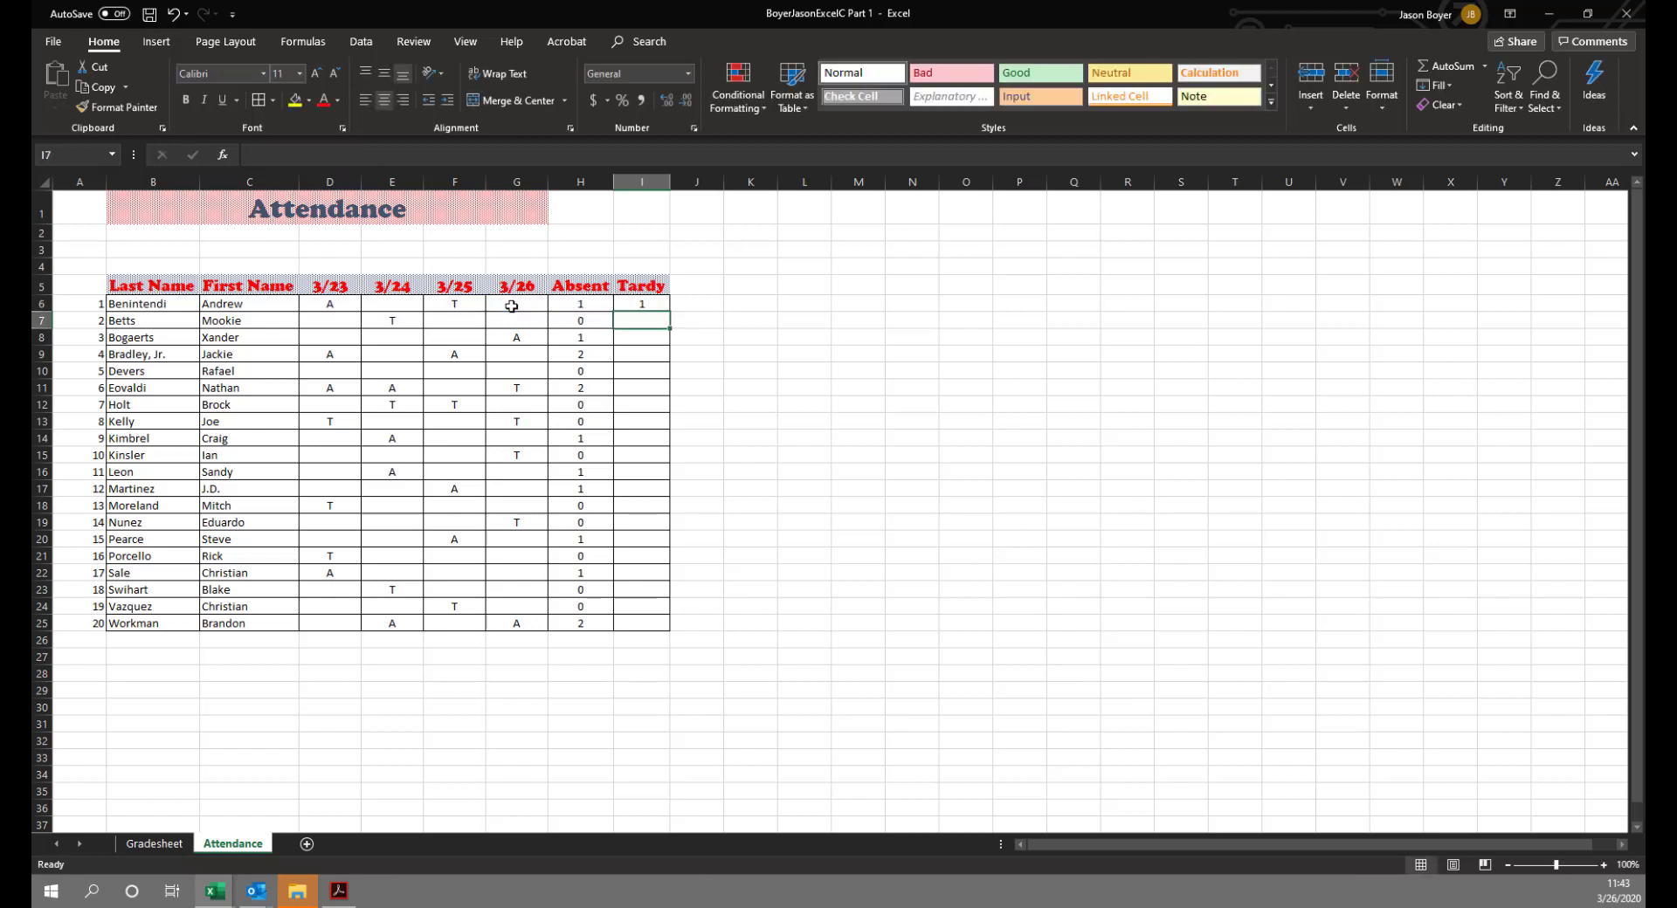
pyautogui.click(626, 297)
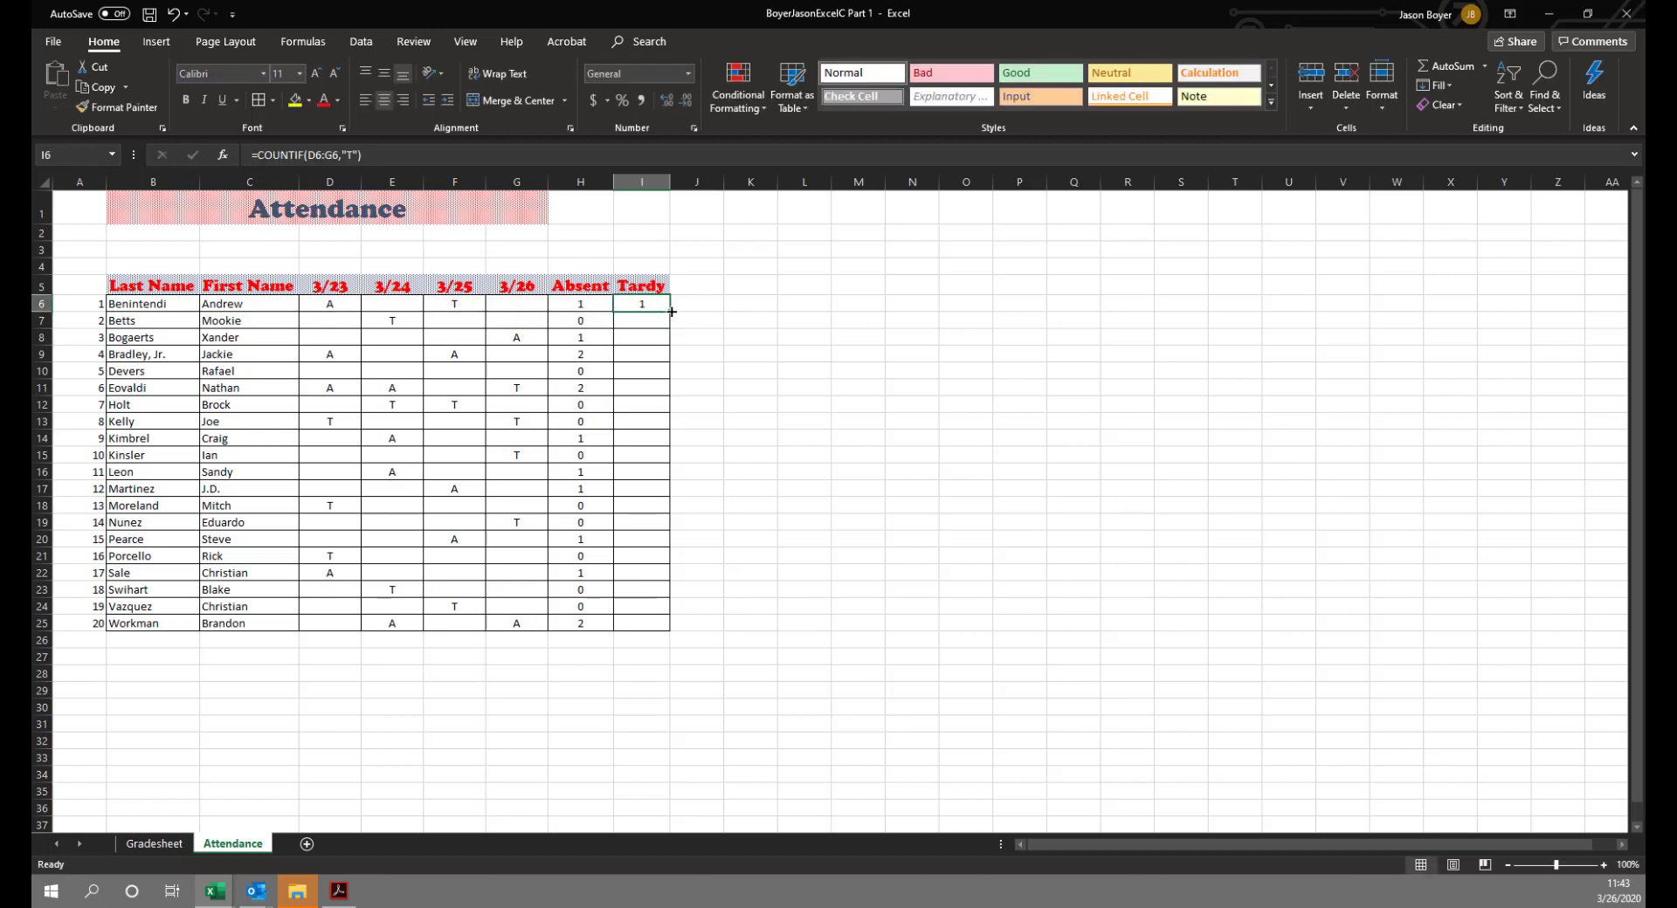
pyautogui.moveTo(669, 312); pyautogui.dragTo(669, 632)
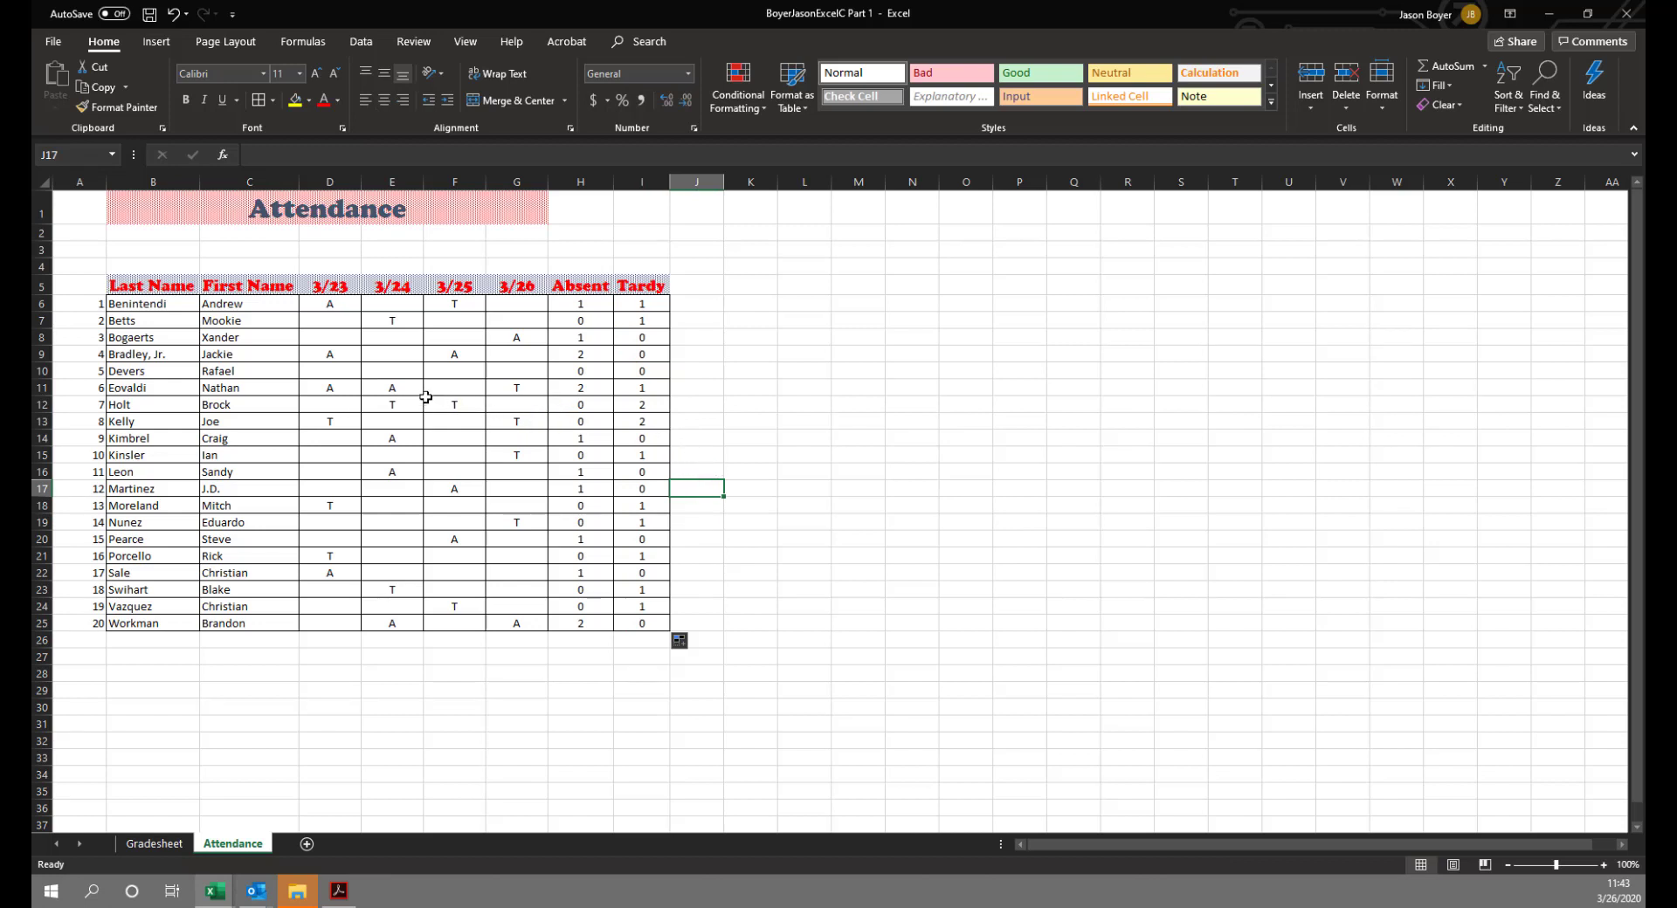
# Mark the sixth student tardy on 3/25 with a T in F11.
pyautogui.click(450, 385)
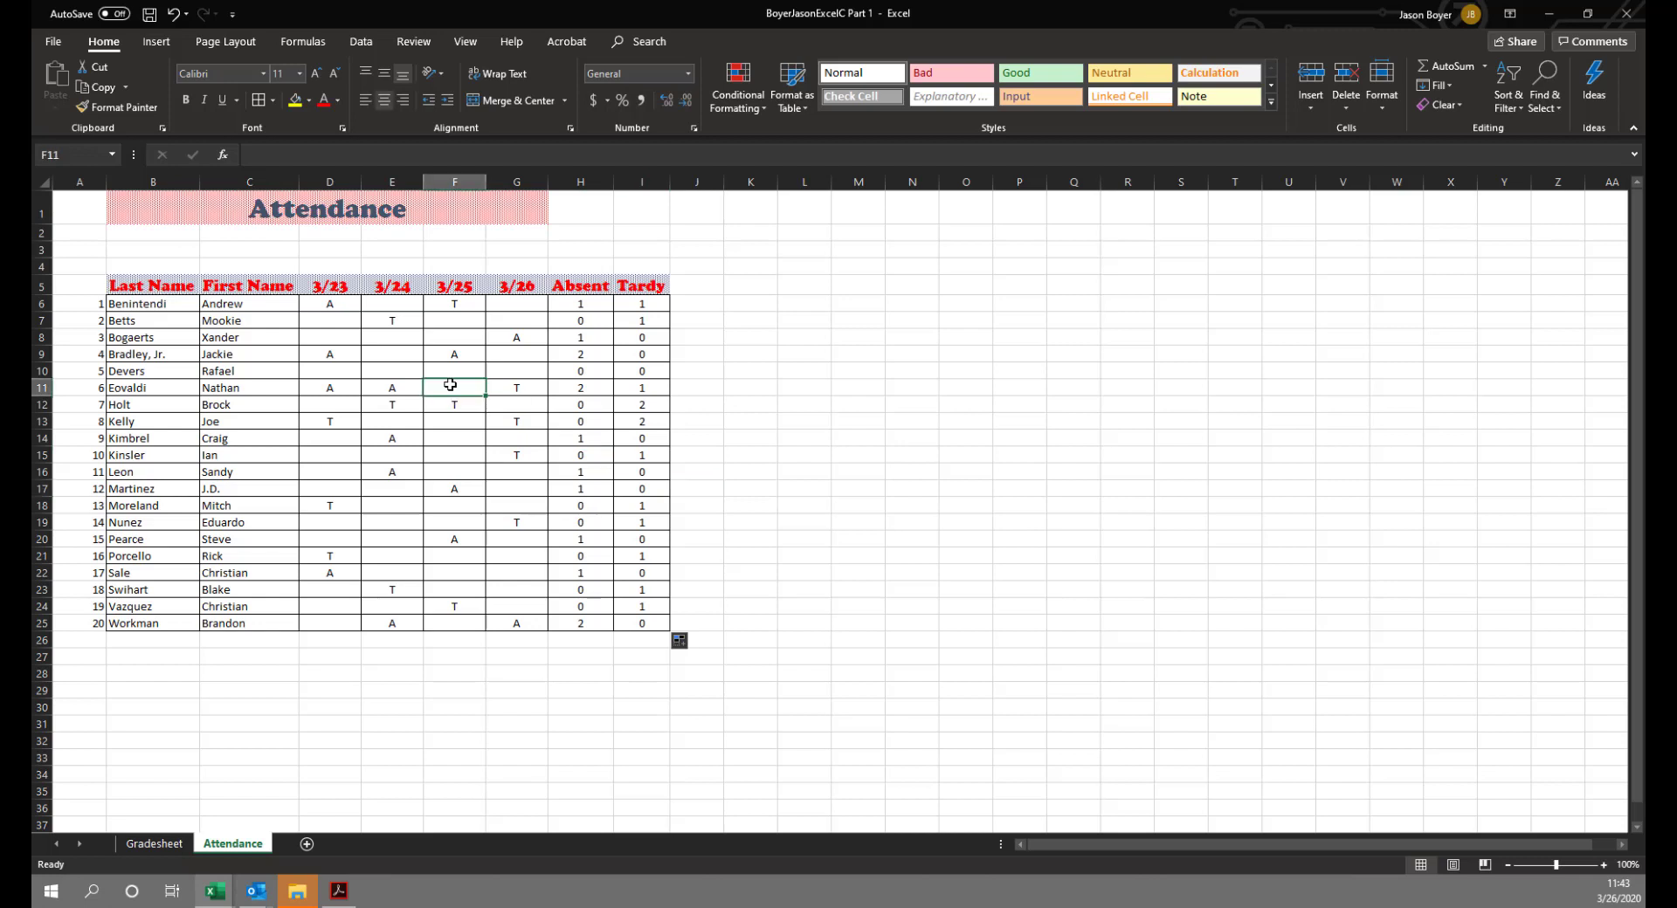
pyautogui.write('t')
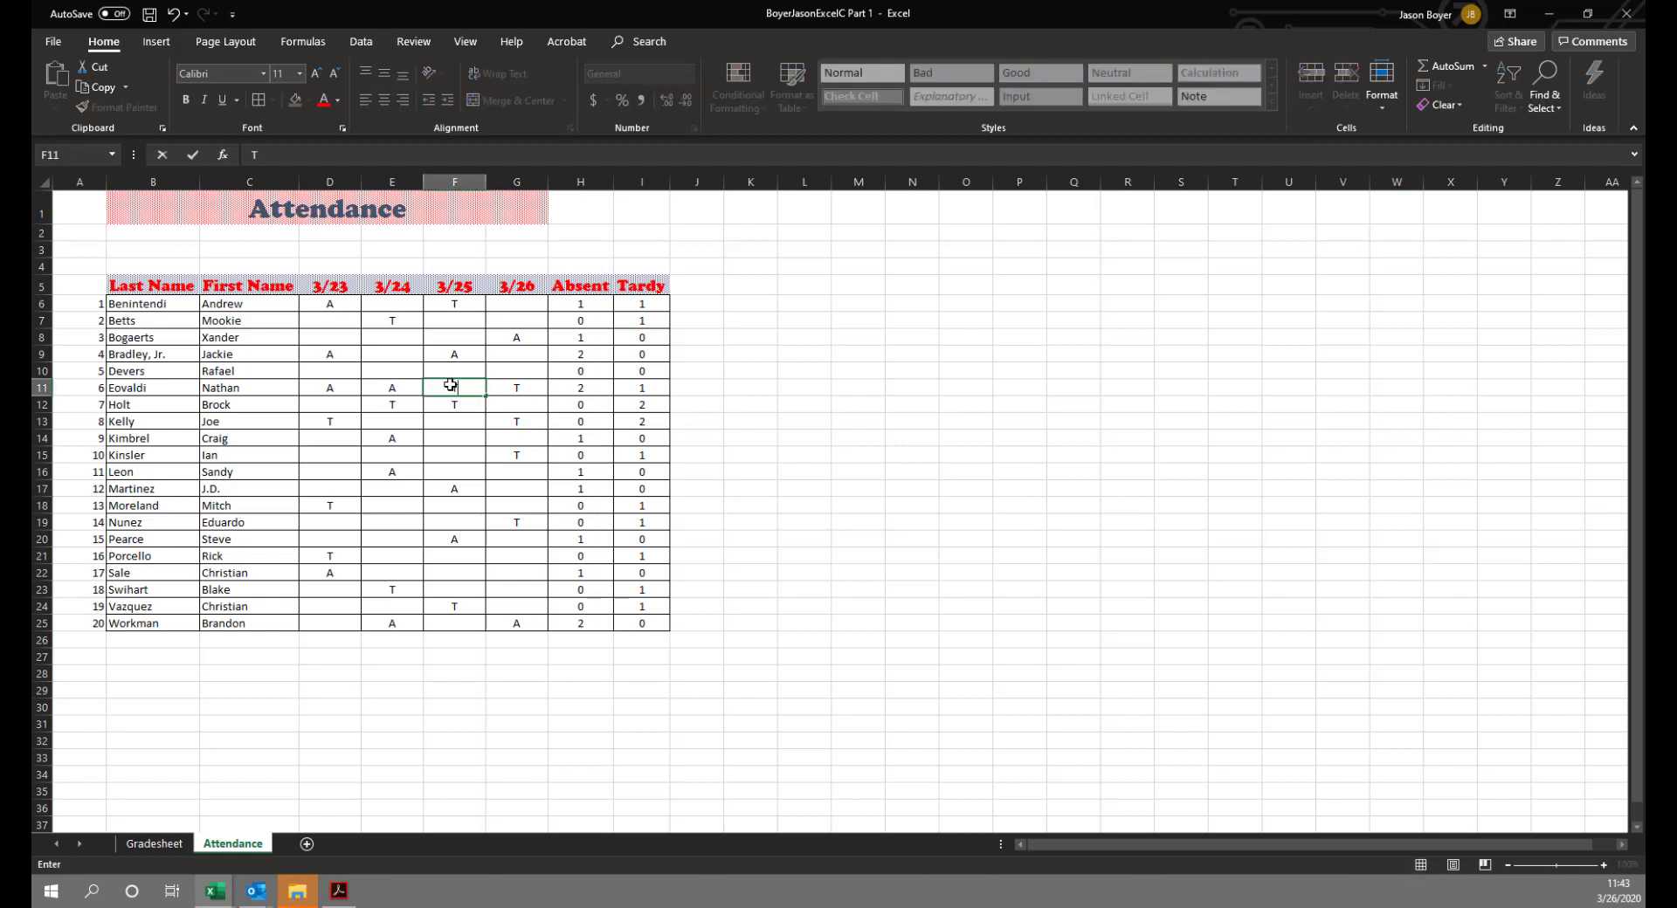
pyautogui.press('Return')
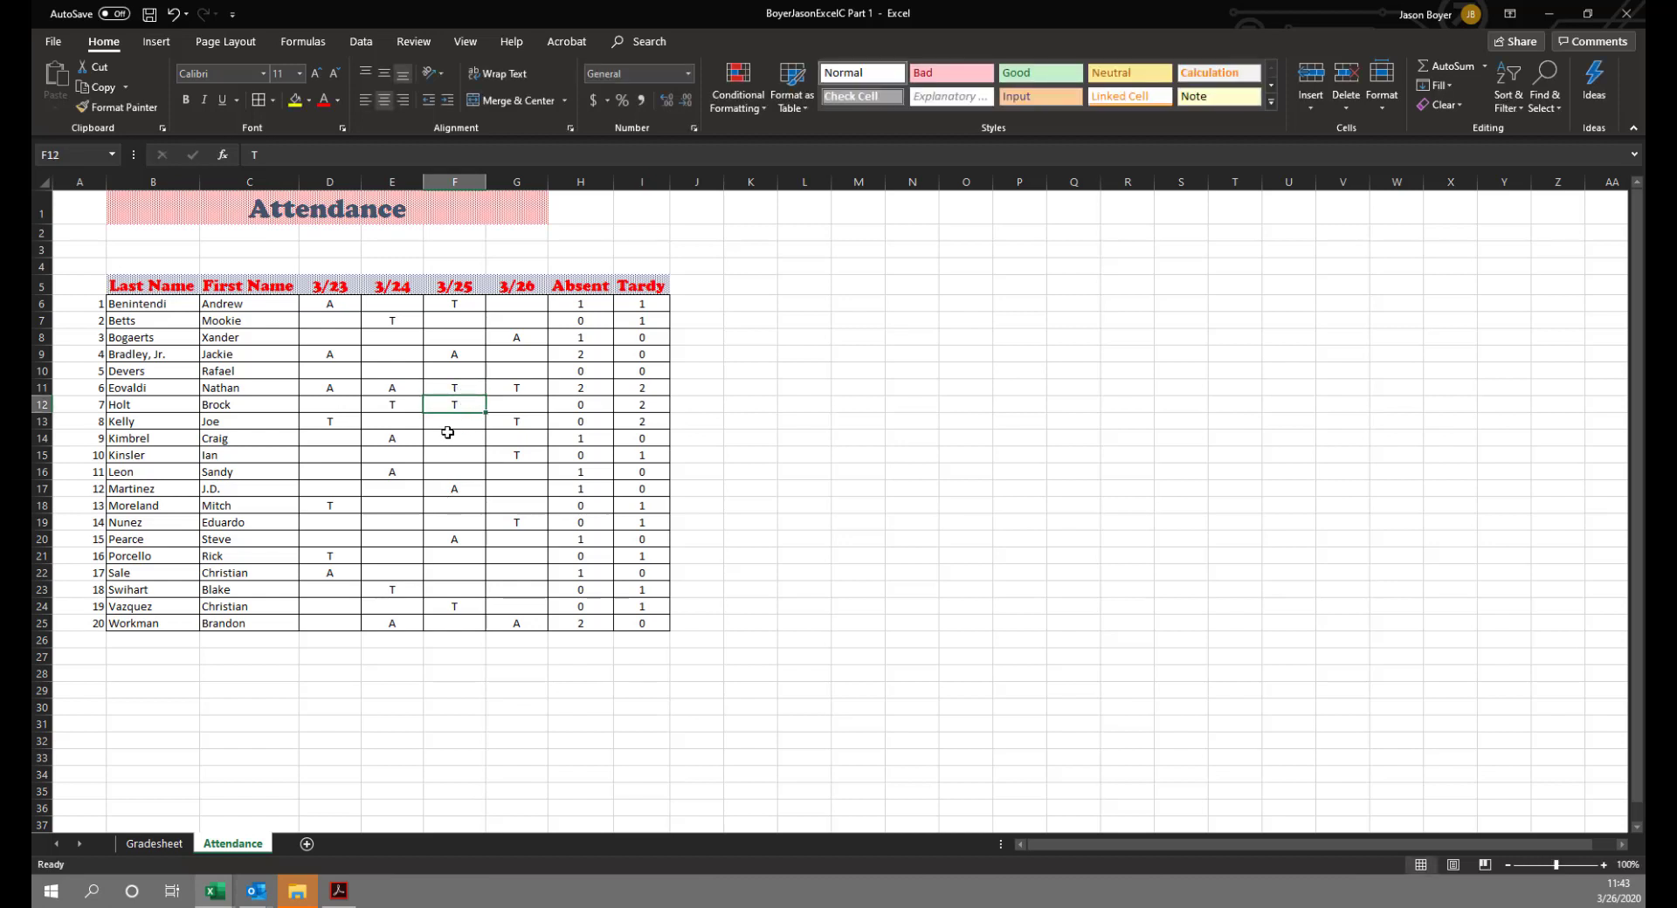
# Mark the tenth student absent on 3/23, 3/24 and 3/25 with an A in each of D15:F15.
pyautogui.click(334, 454)
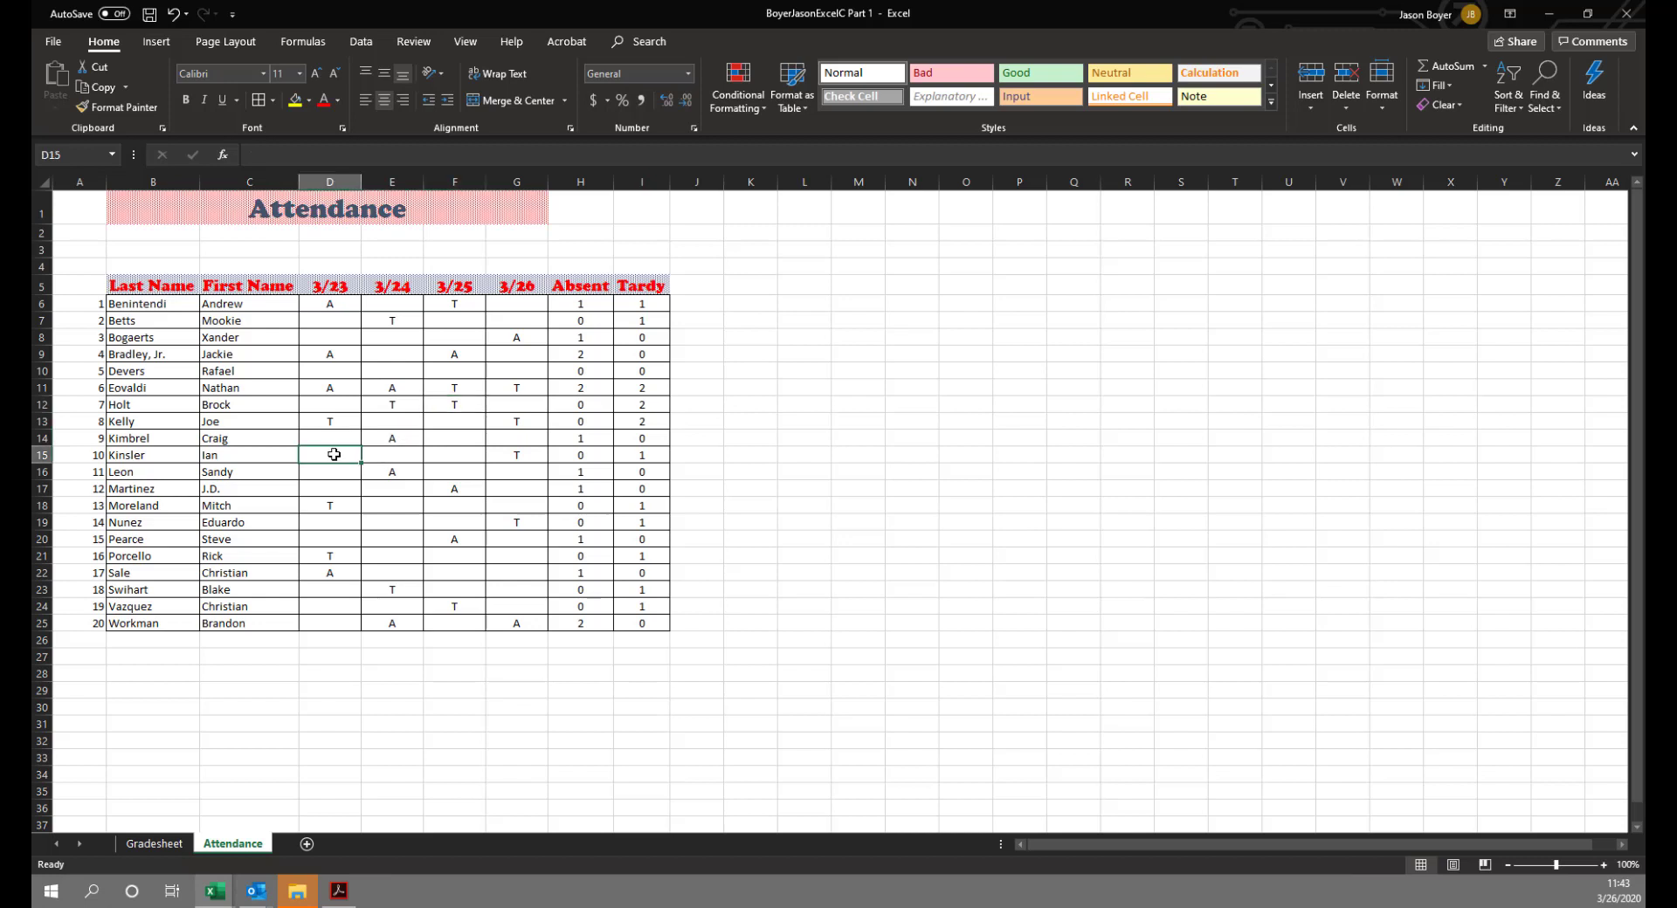
pyautogui.write('A')
pyautogui.press('Tab')
pyautogui.write('A')
pyautogui.press('Tab')
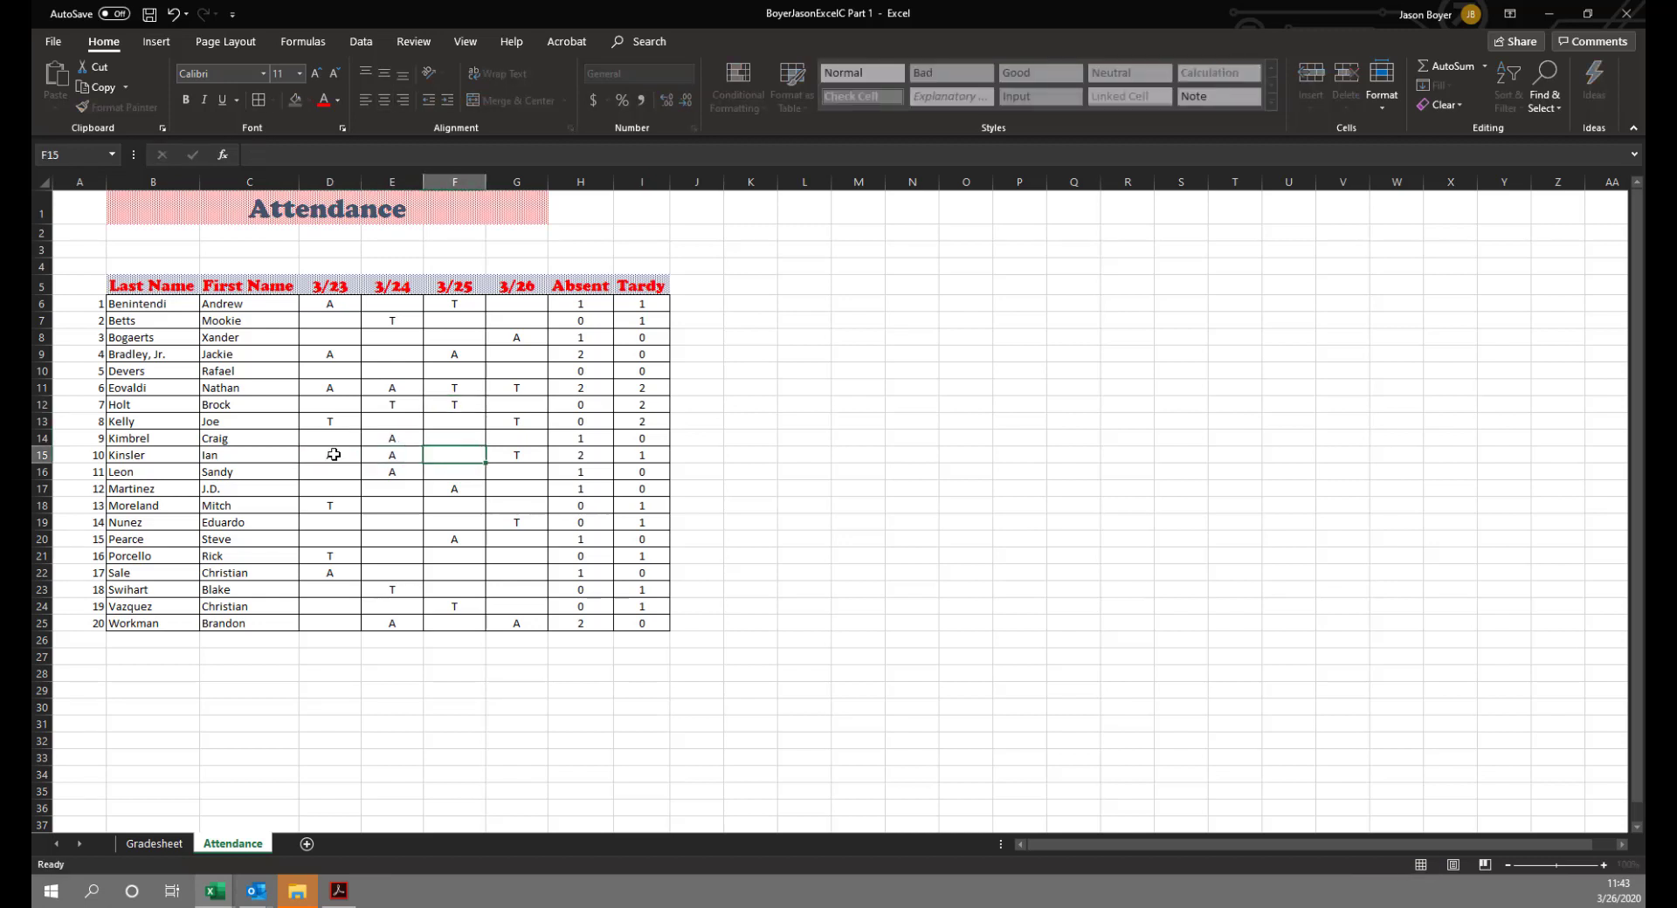
pyautogui.write('A')
pyautogui.press('Tab')
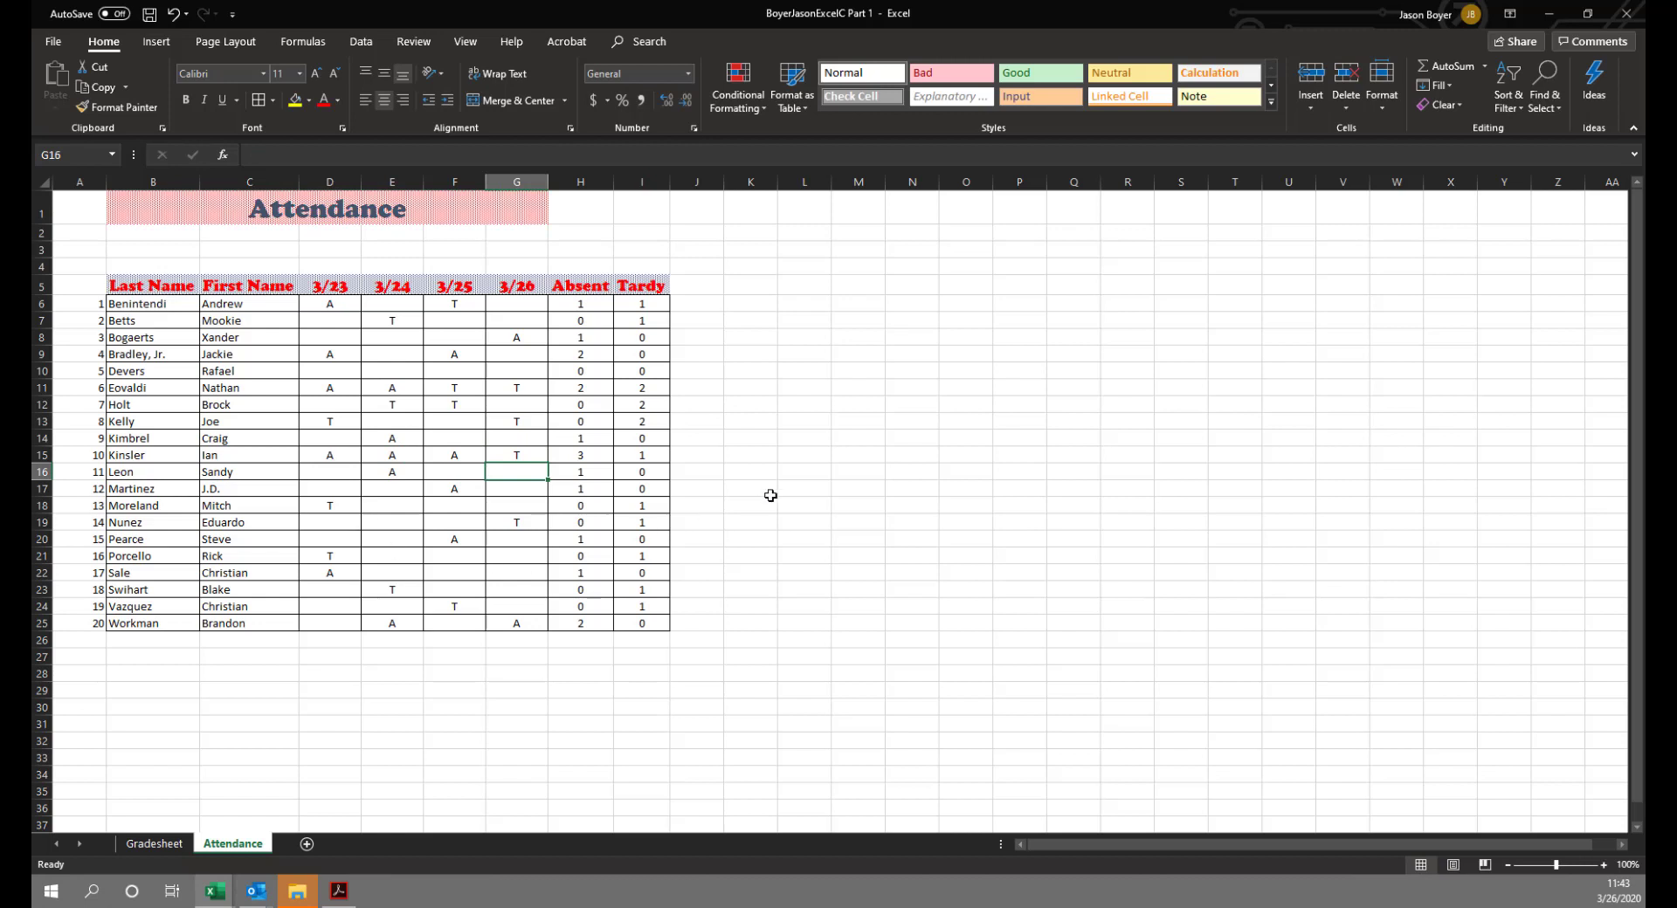
pyautogui.click(744, 490)
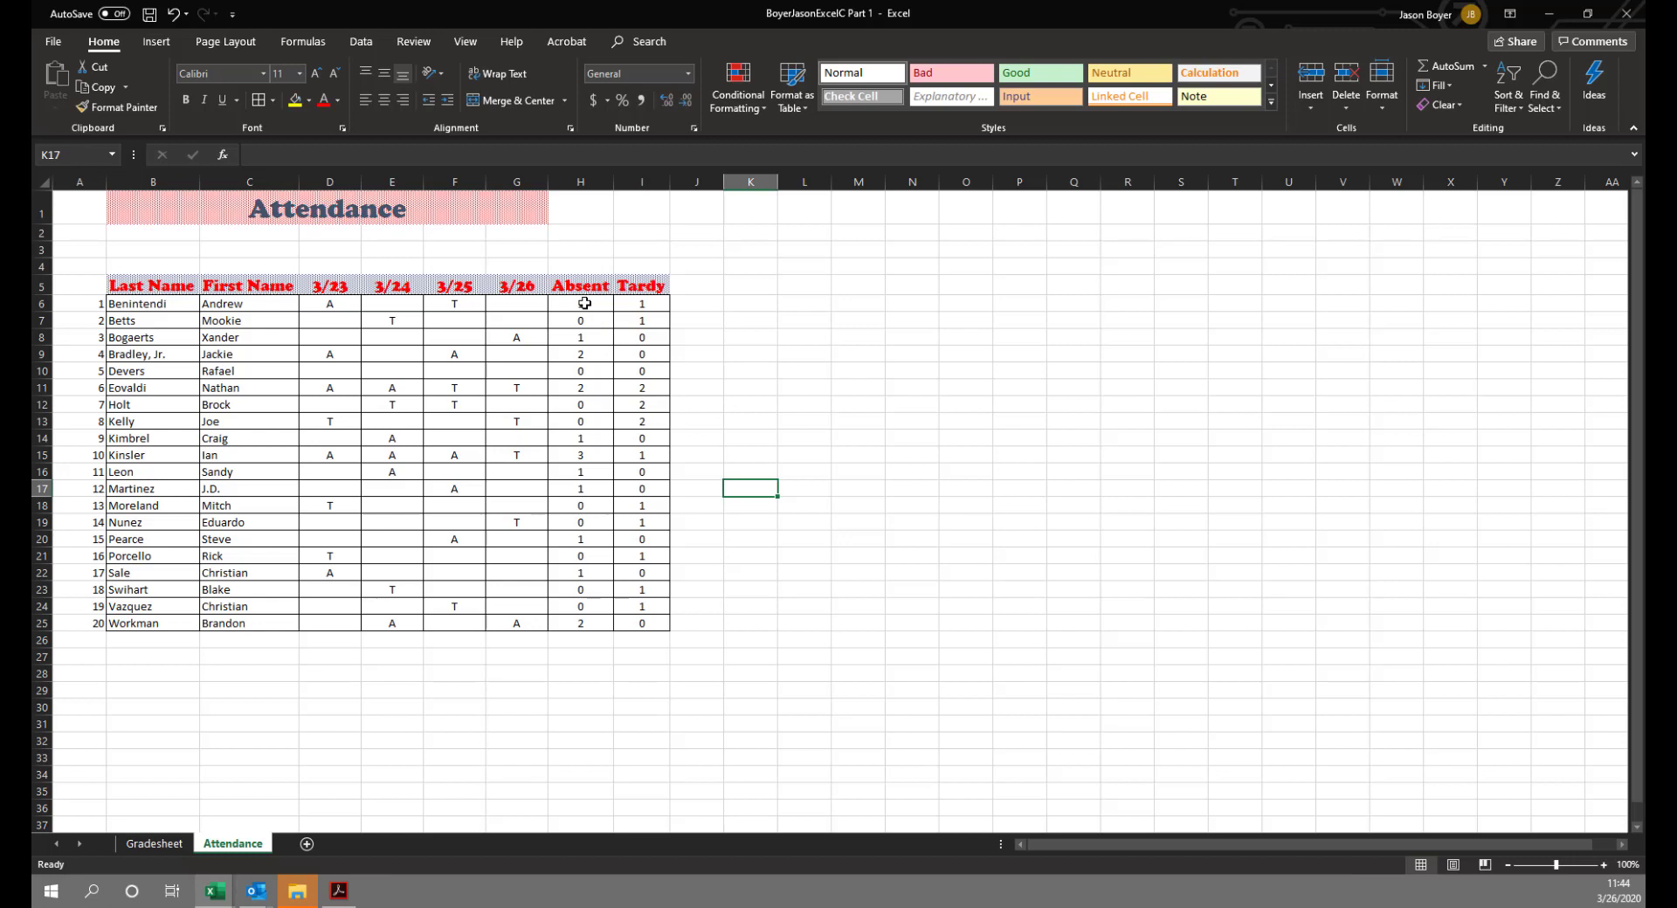
# Start an Equal To highlight rule on the Absent and Tardy counts in H6:I25 for cells equal to 0.
pyautogui.moveTo(584, 303); pyautogui.dragTo(633, 625)
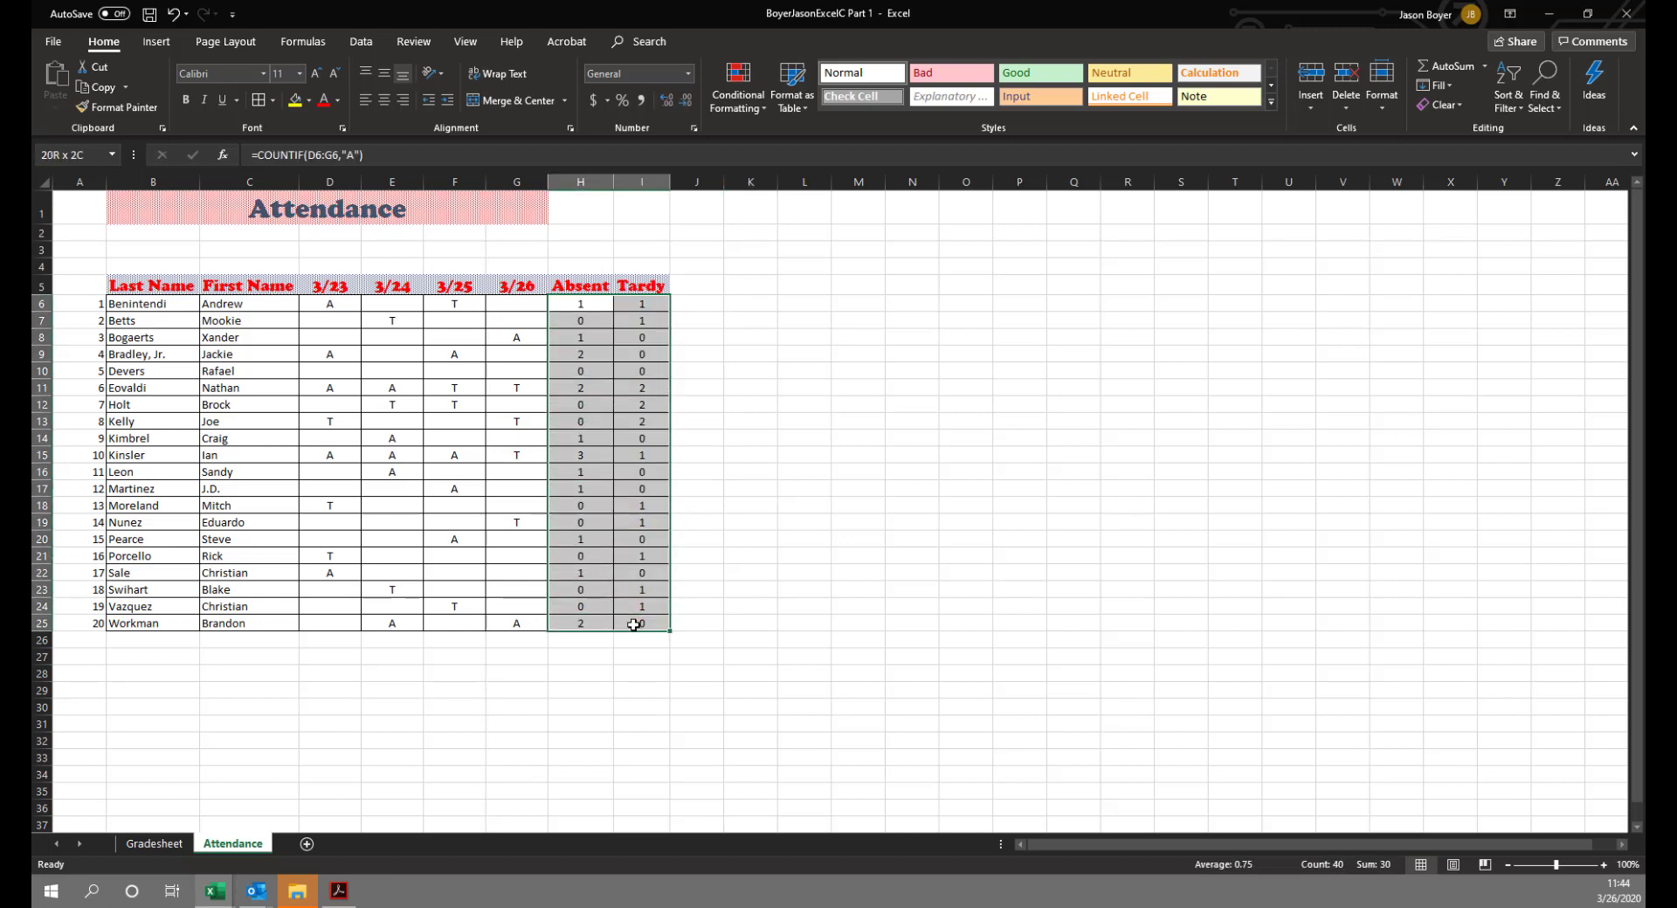
pyautogui.moveTo(633, 624); pyautogui.dragTo(633, 625)
pyautogui.click(755, 111)
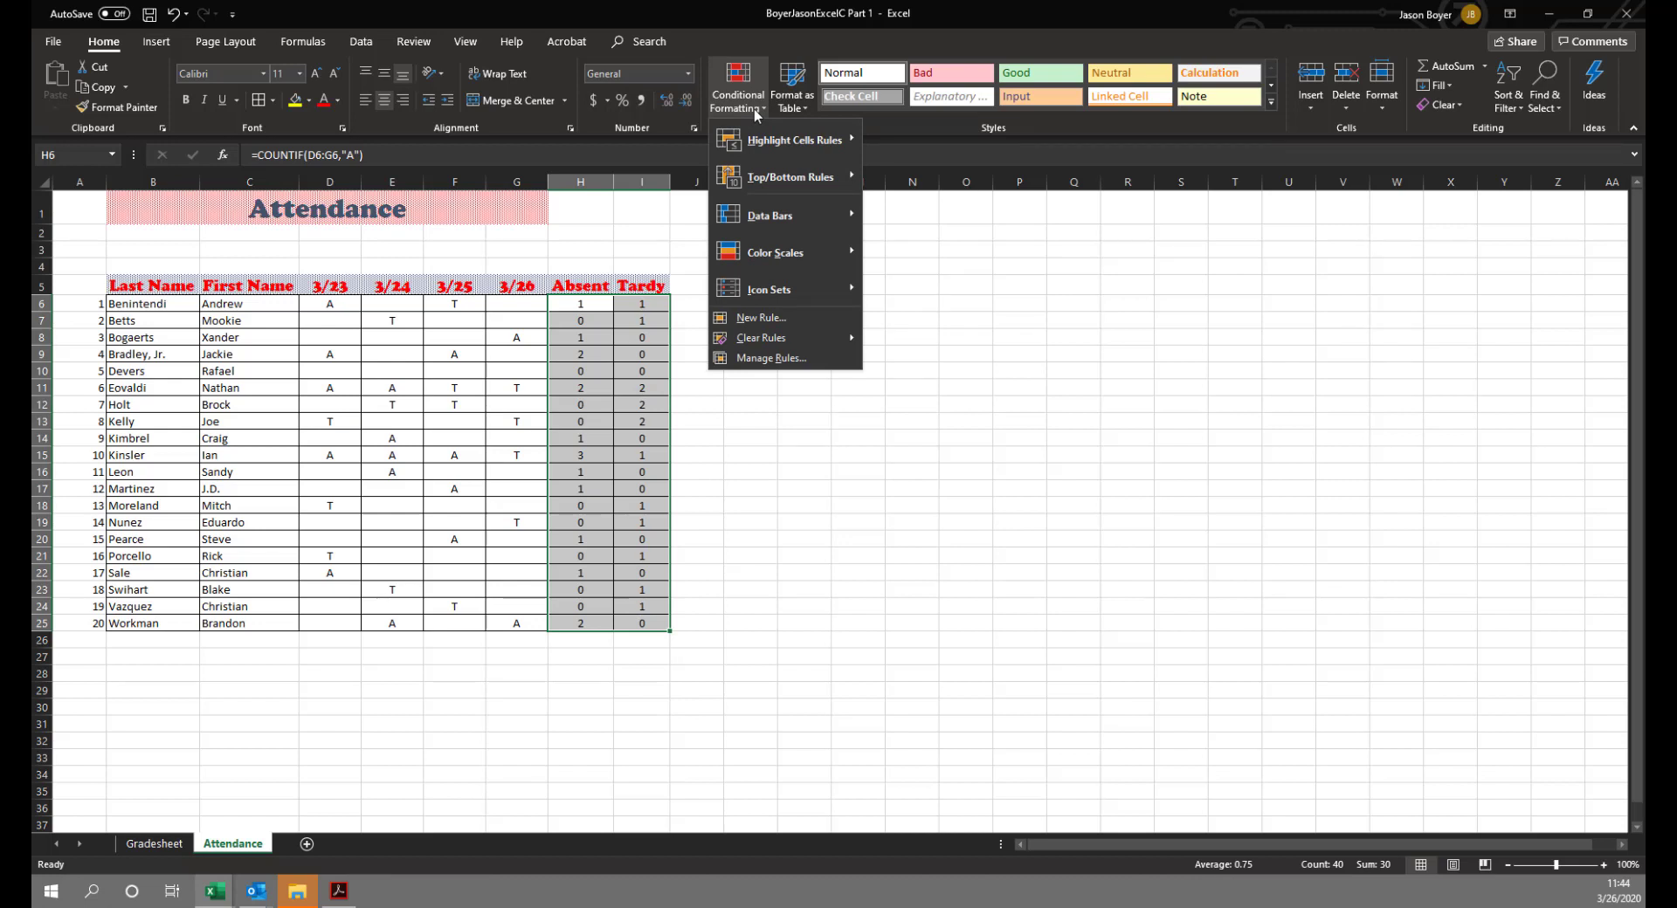
pyautogui.moveTo(757, 144)
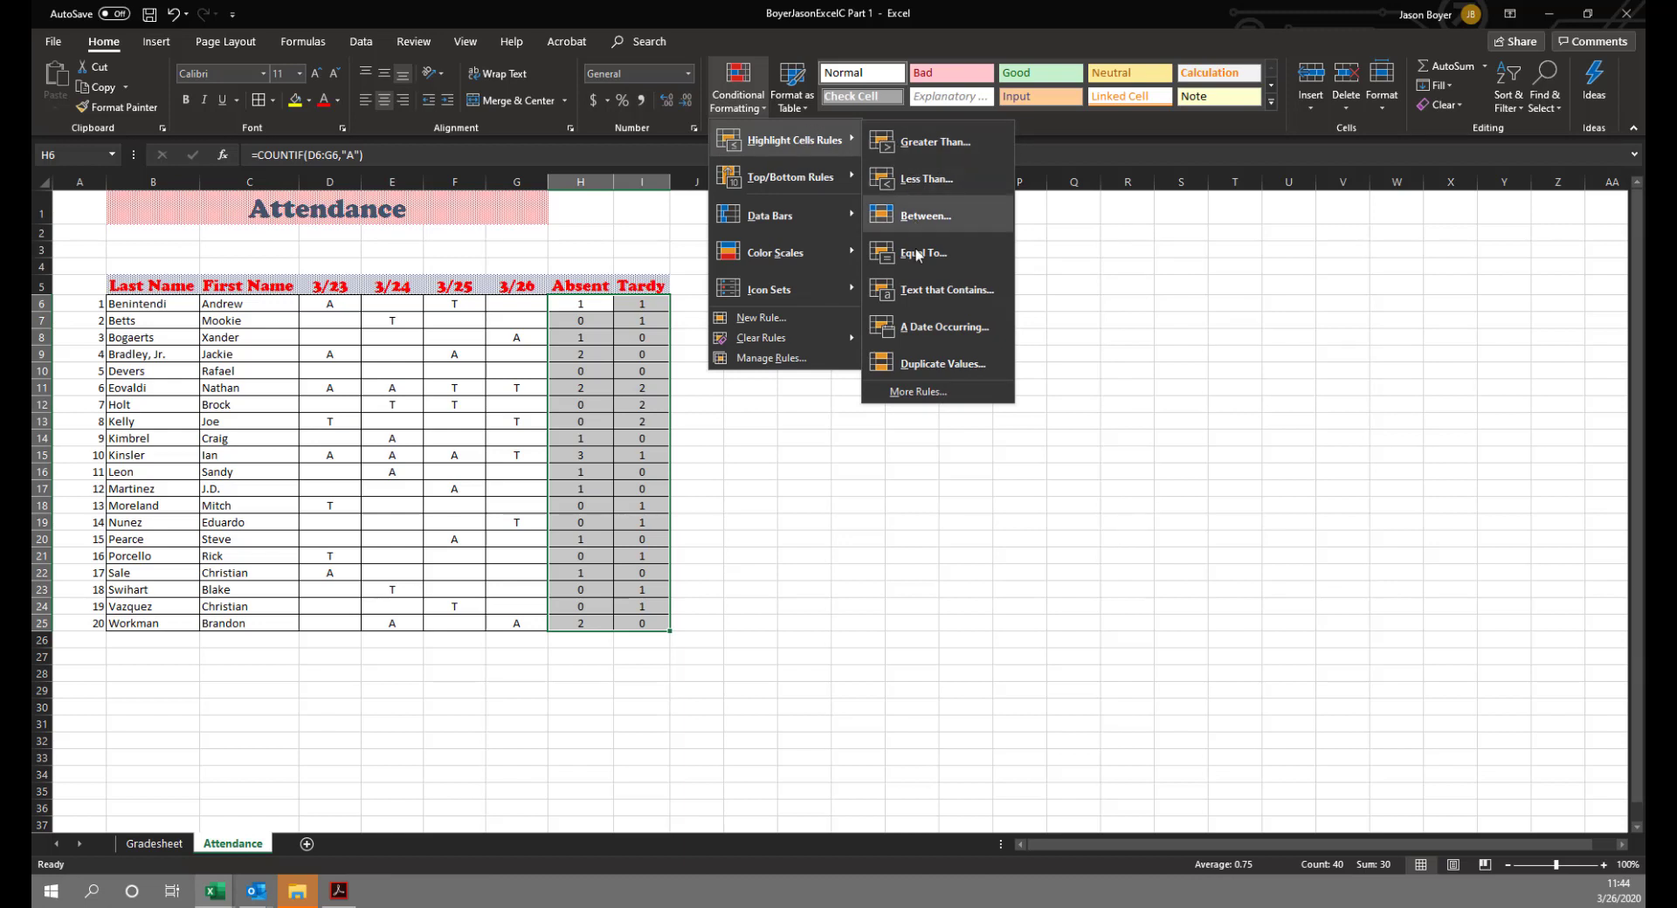
pyautogui.click(916, 255)
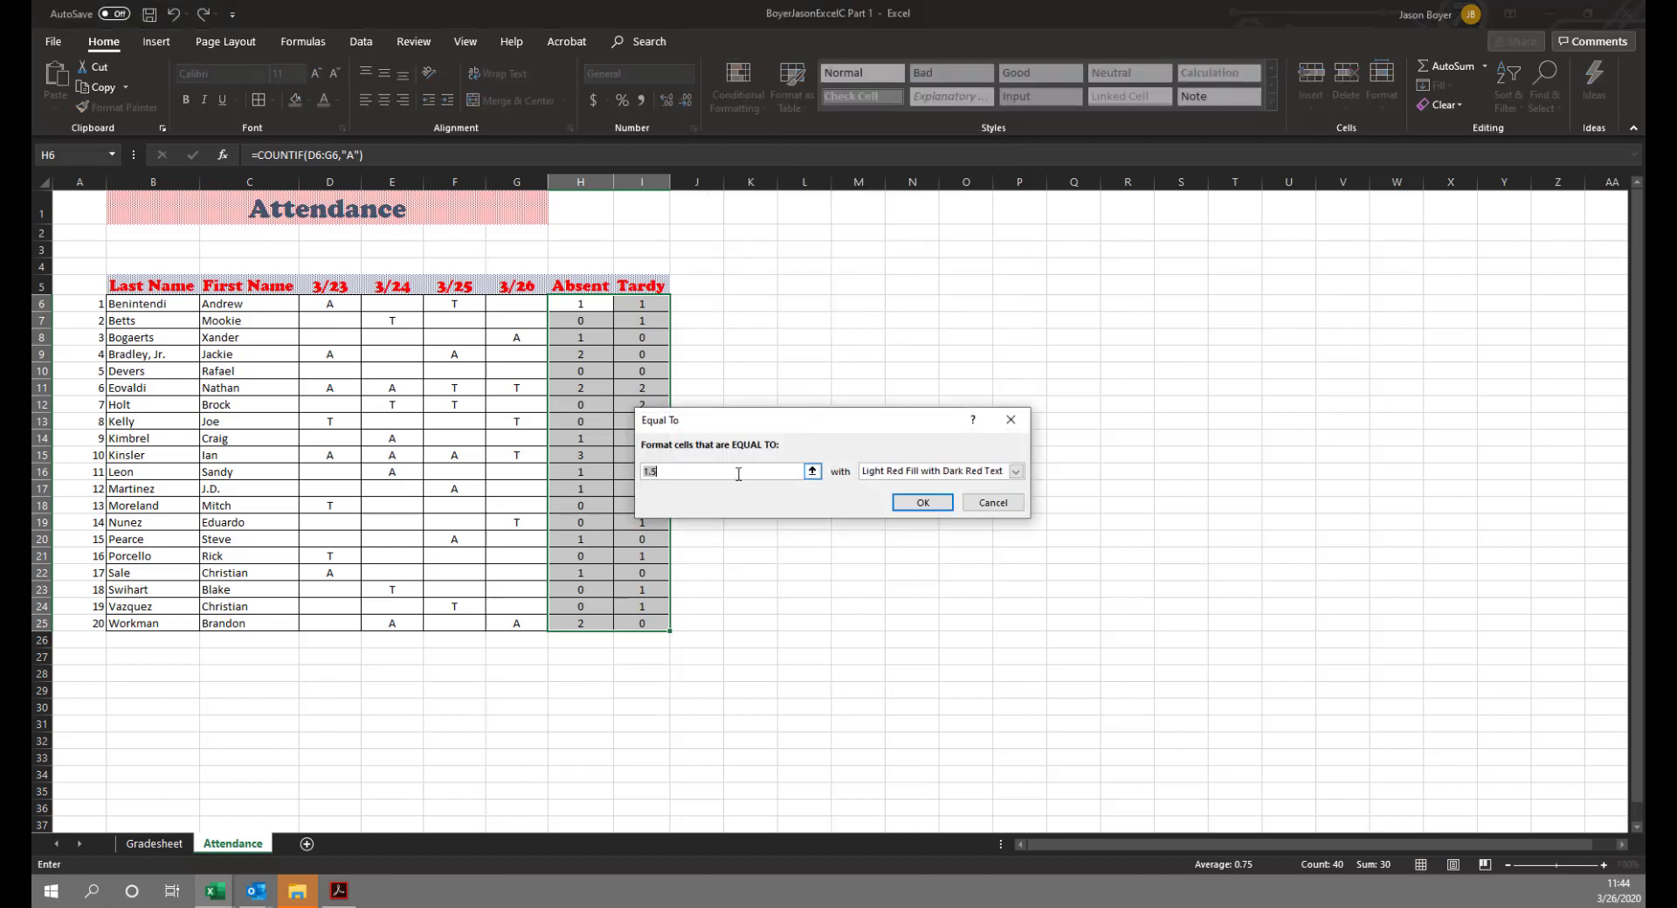
pyautogui.write('0')
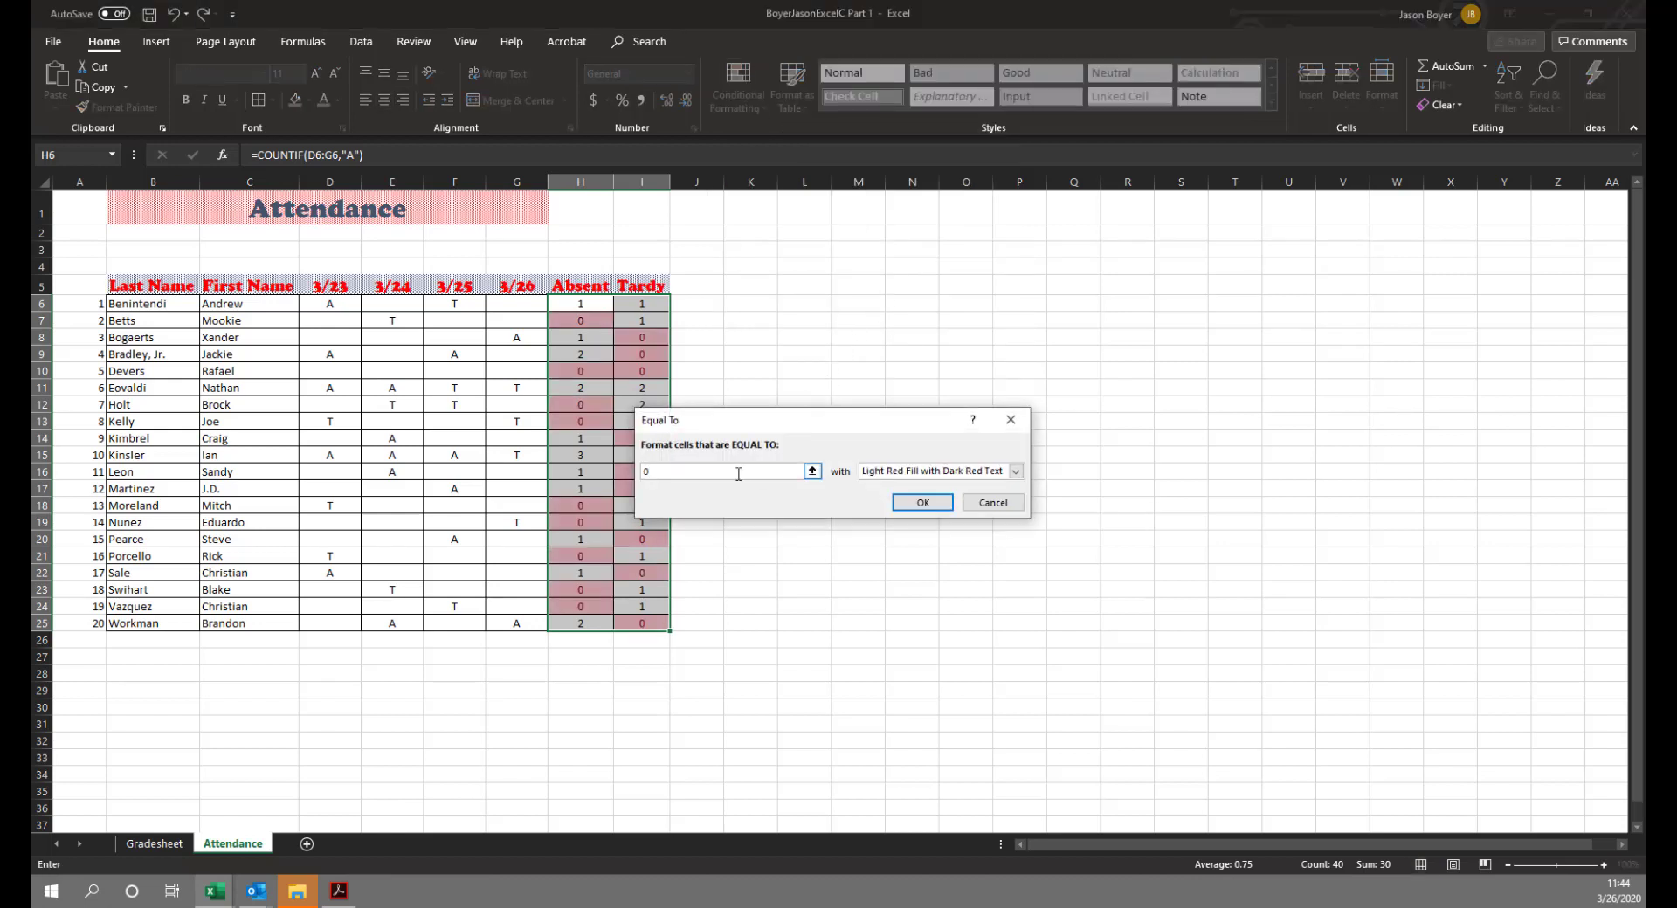
# Give the zero-value rule a custom format with the font colour White, Background 1, and apply it.
pyautogui.click(1015, 472)
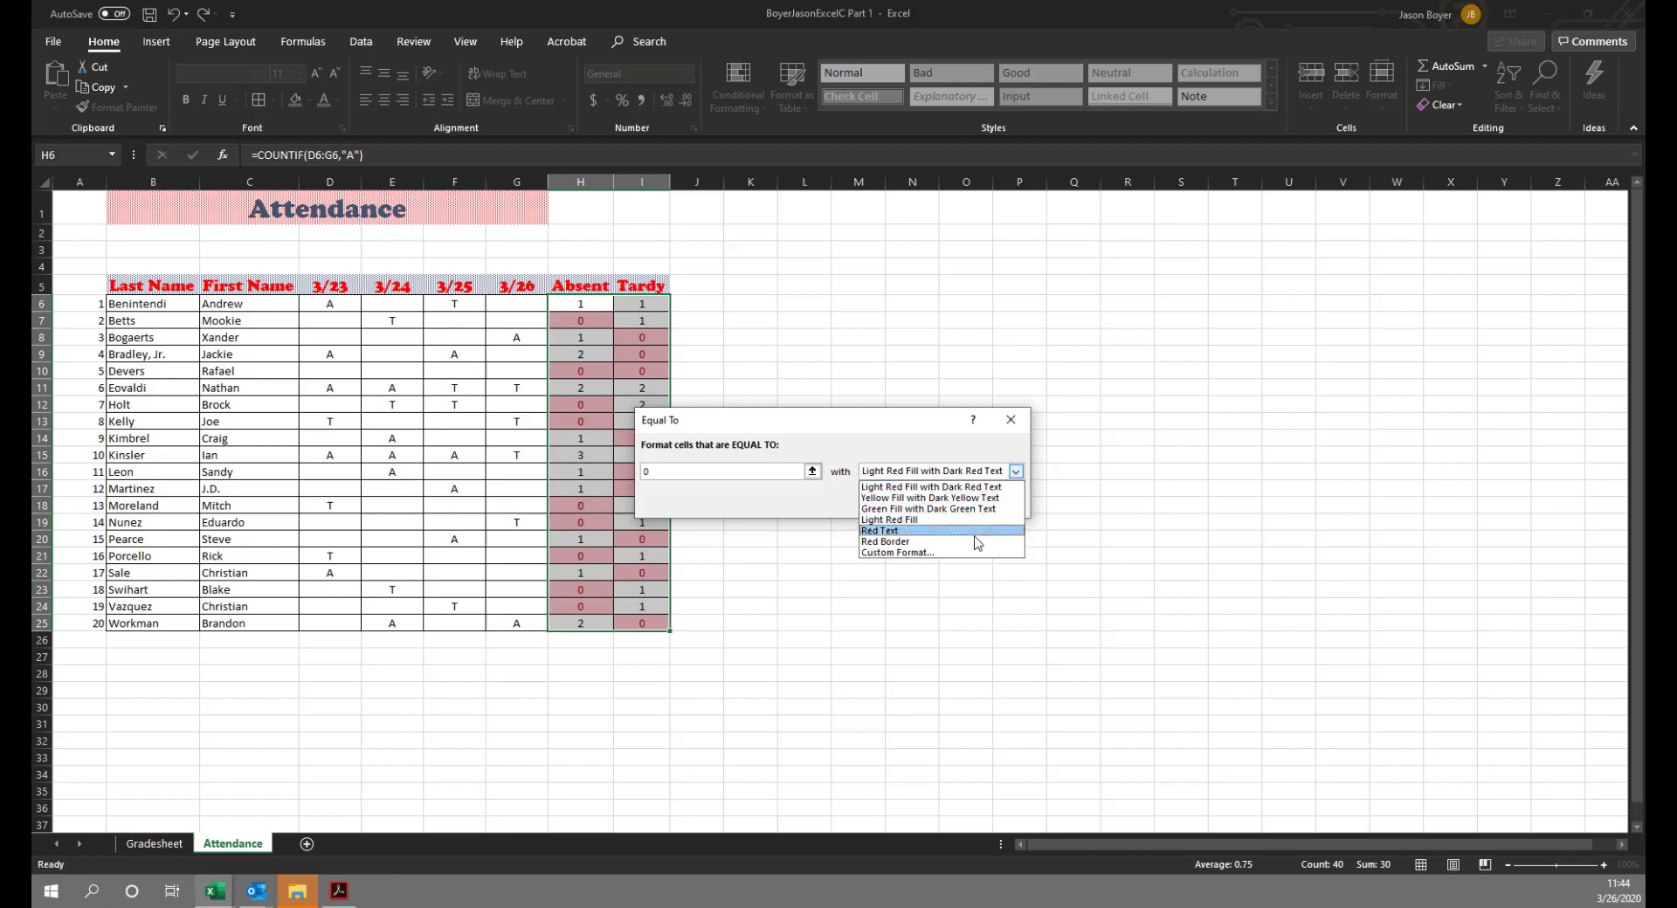
pyautogui.click(976, 552)
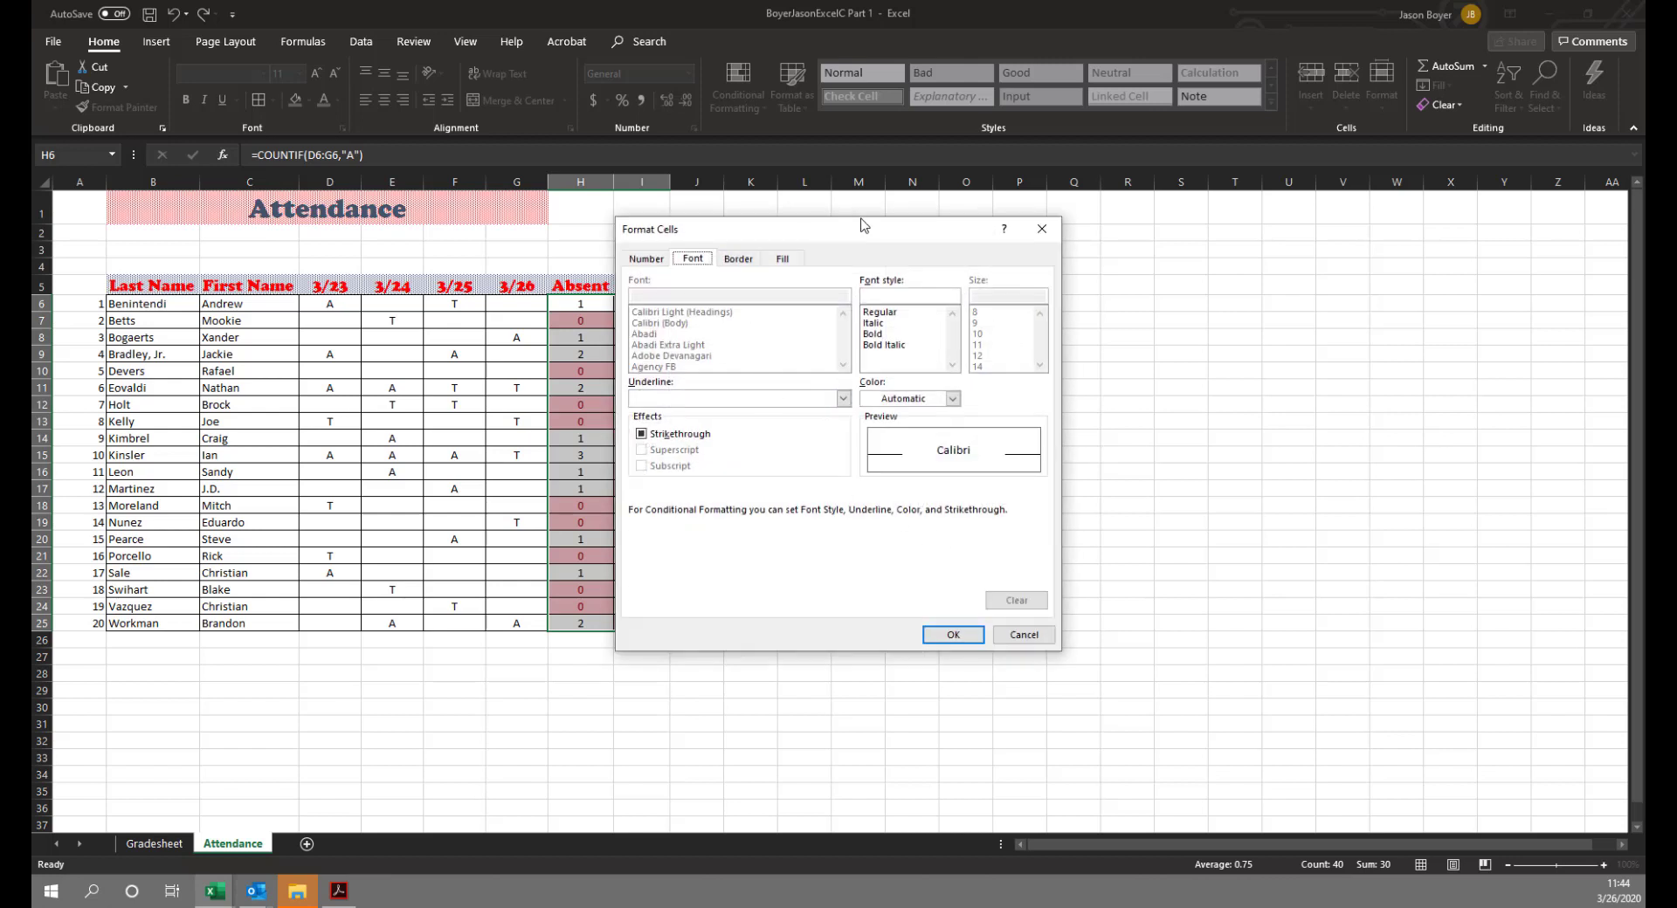
pyautogui.click(949, 401)
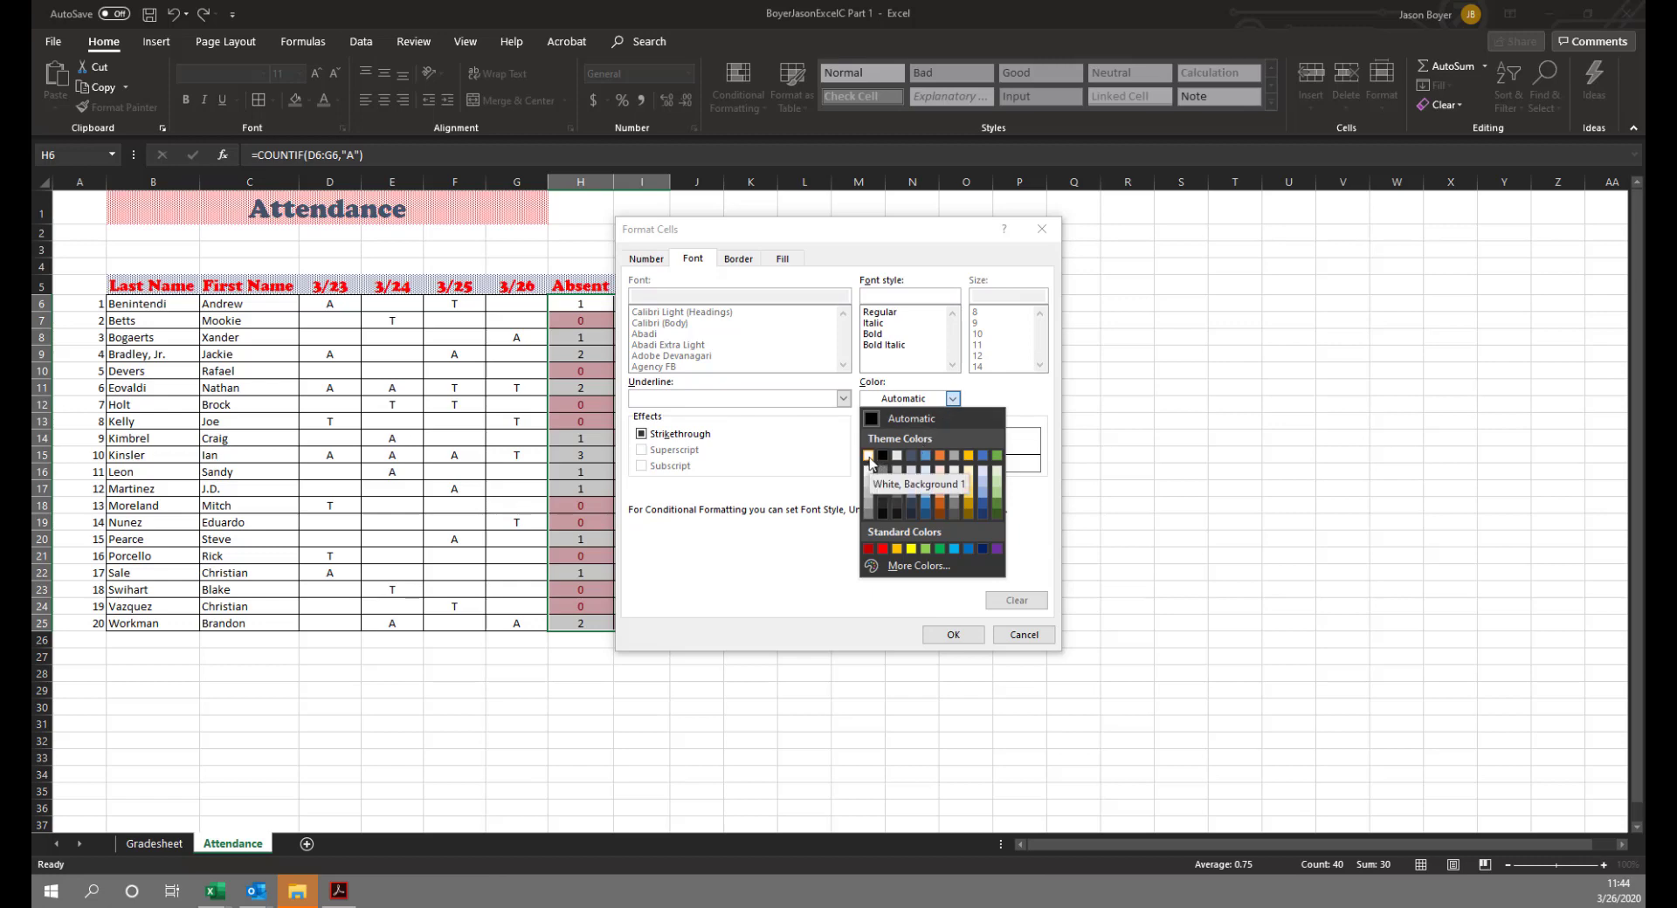
pyautogui.click(869, 456)
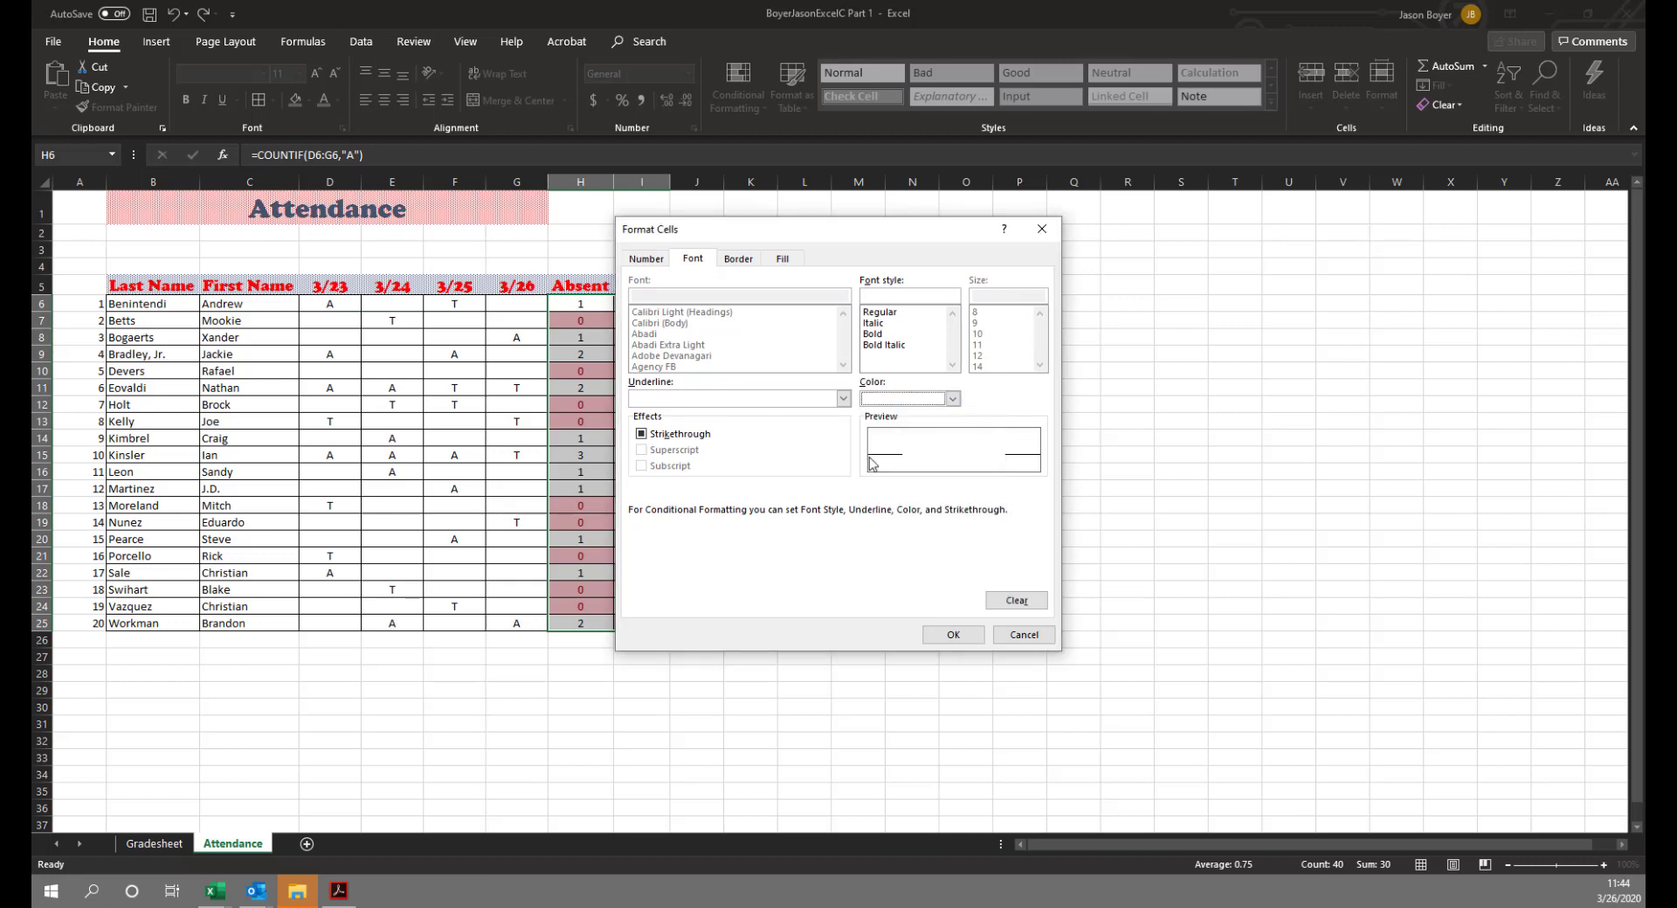
pyautogui.click(937, 643)
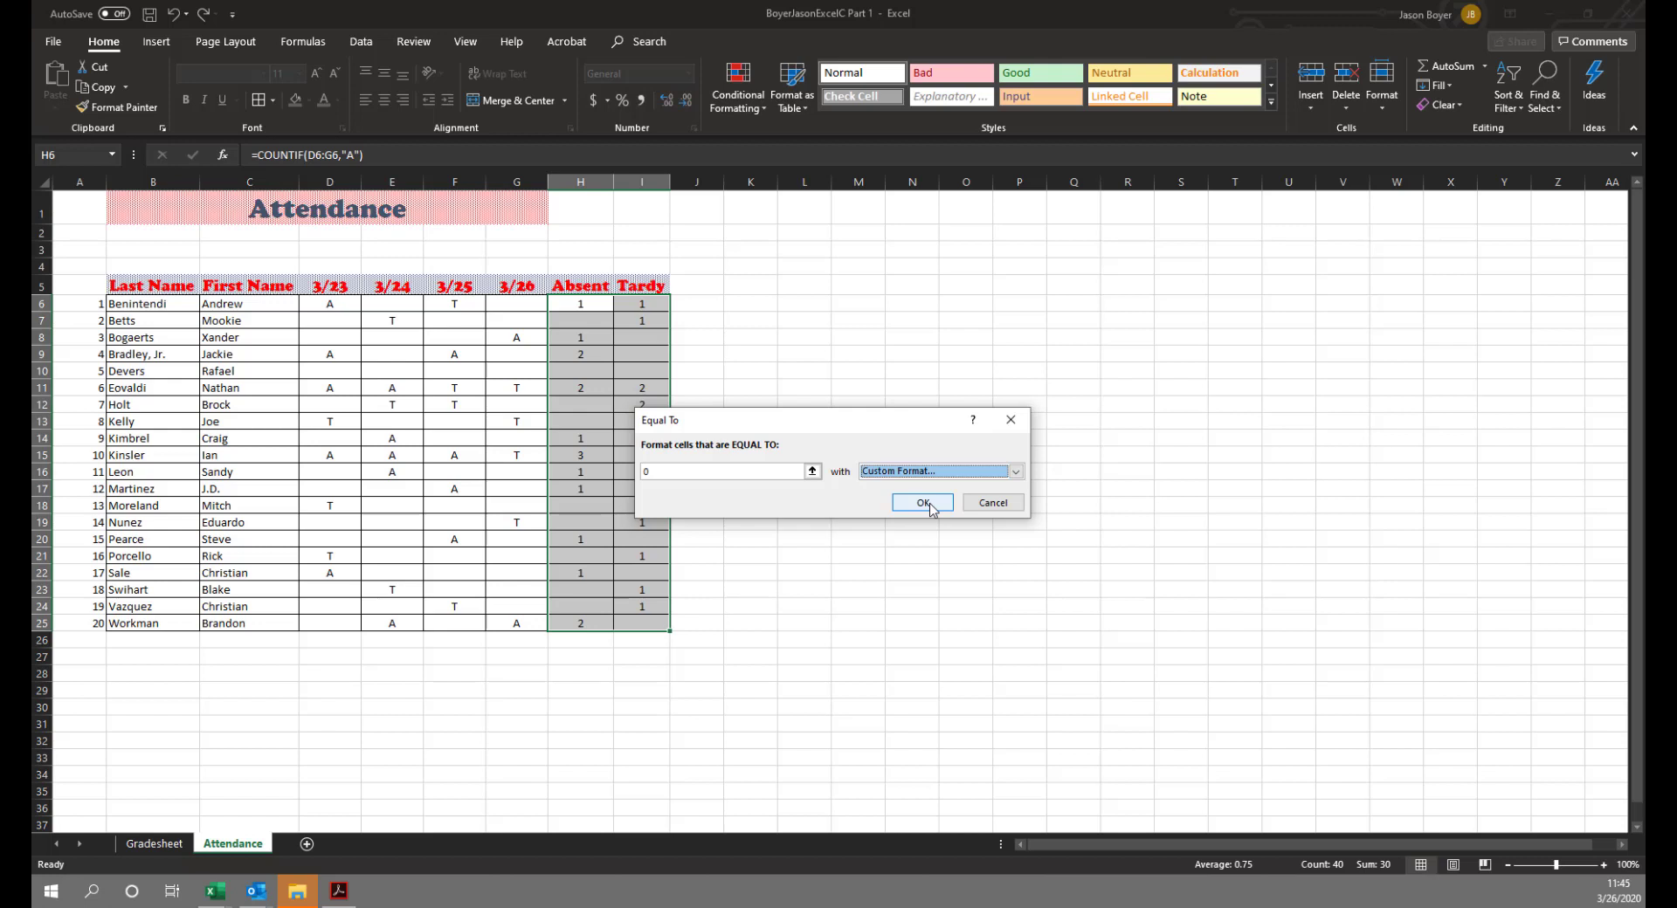
pyautogui.click(923, 503)
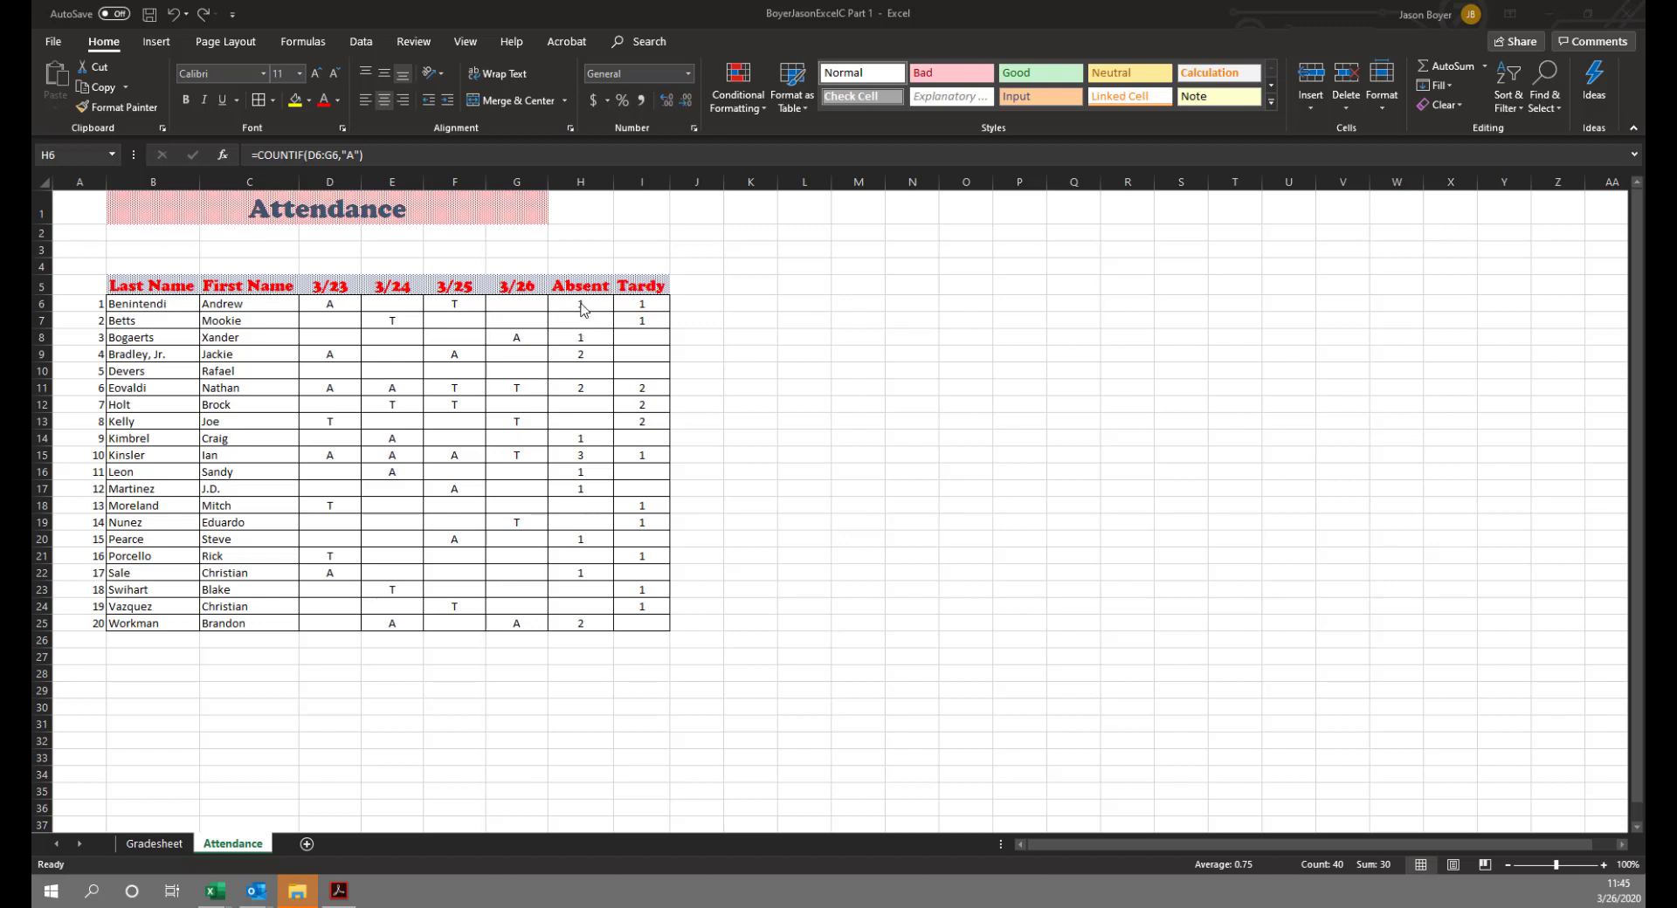
# Extend the merged and centered Attendance title across B1:I1 so it spans the Absent and Tardy columns.
pyautogui.click(641, 208)
pyautogui.moveTo(162, 206); pyautogui.dragTo(645, 214)
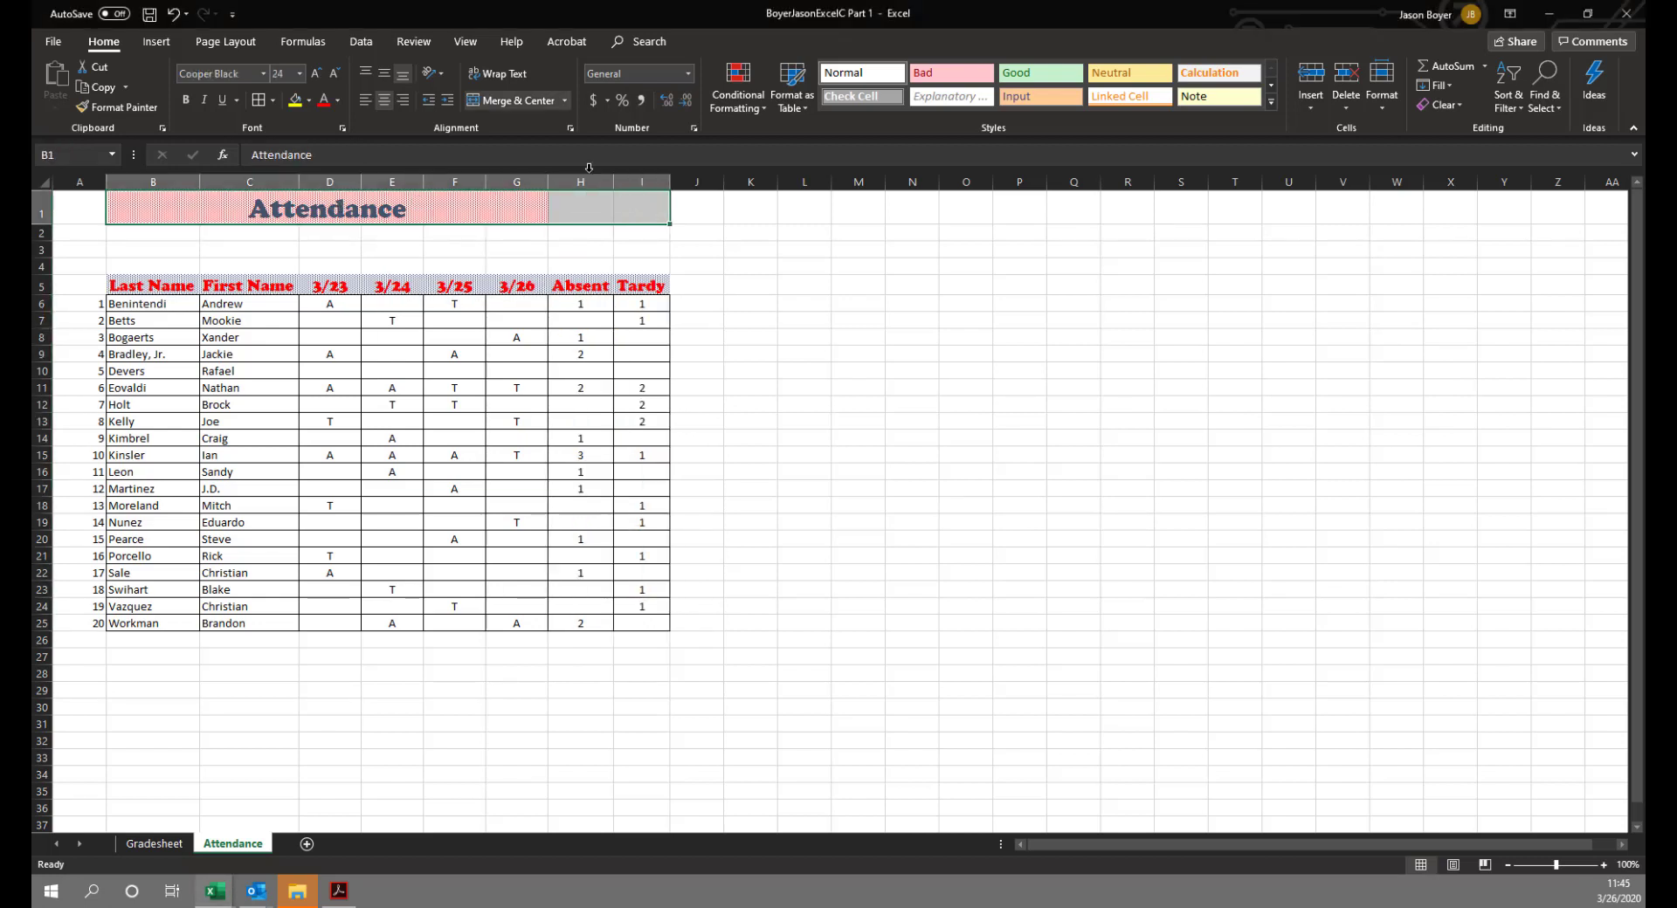
pyautogui.click(503, 101)
pyautogui.click(501, 102)
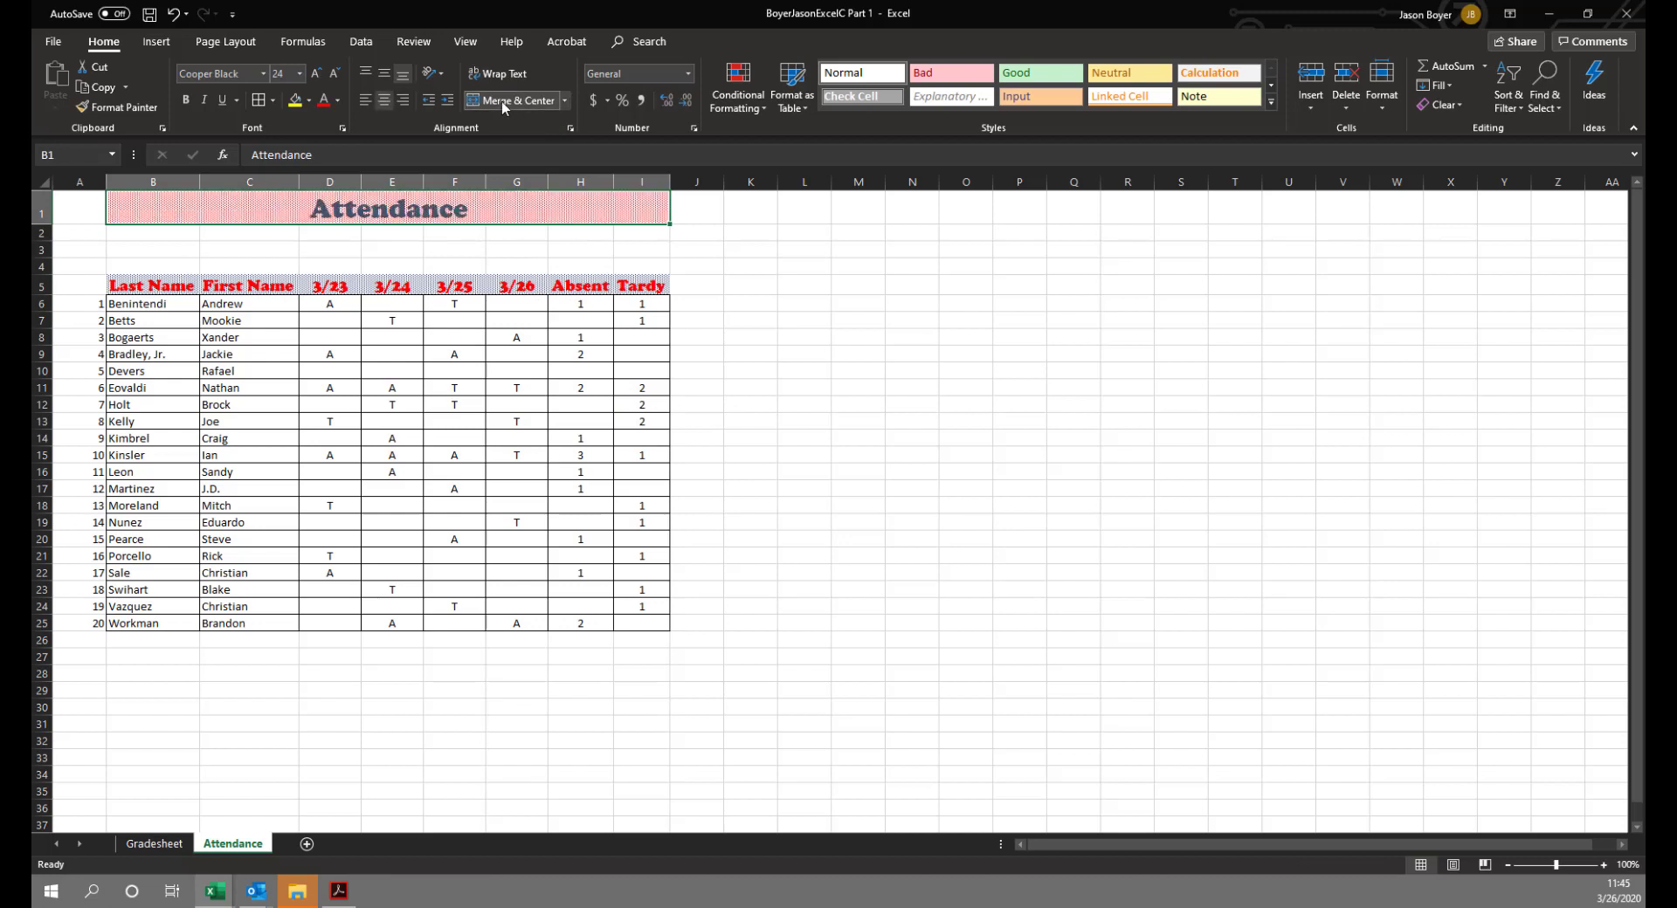
pyautogui.click(514, 250)
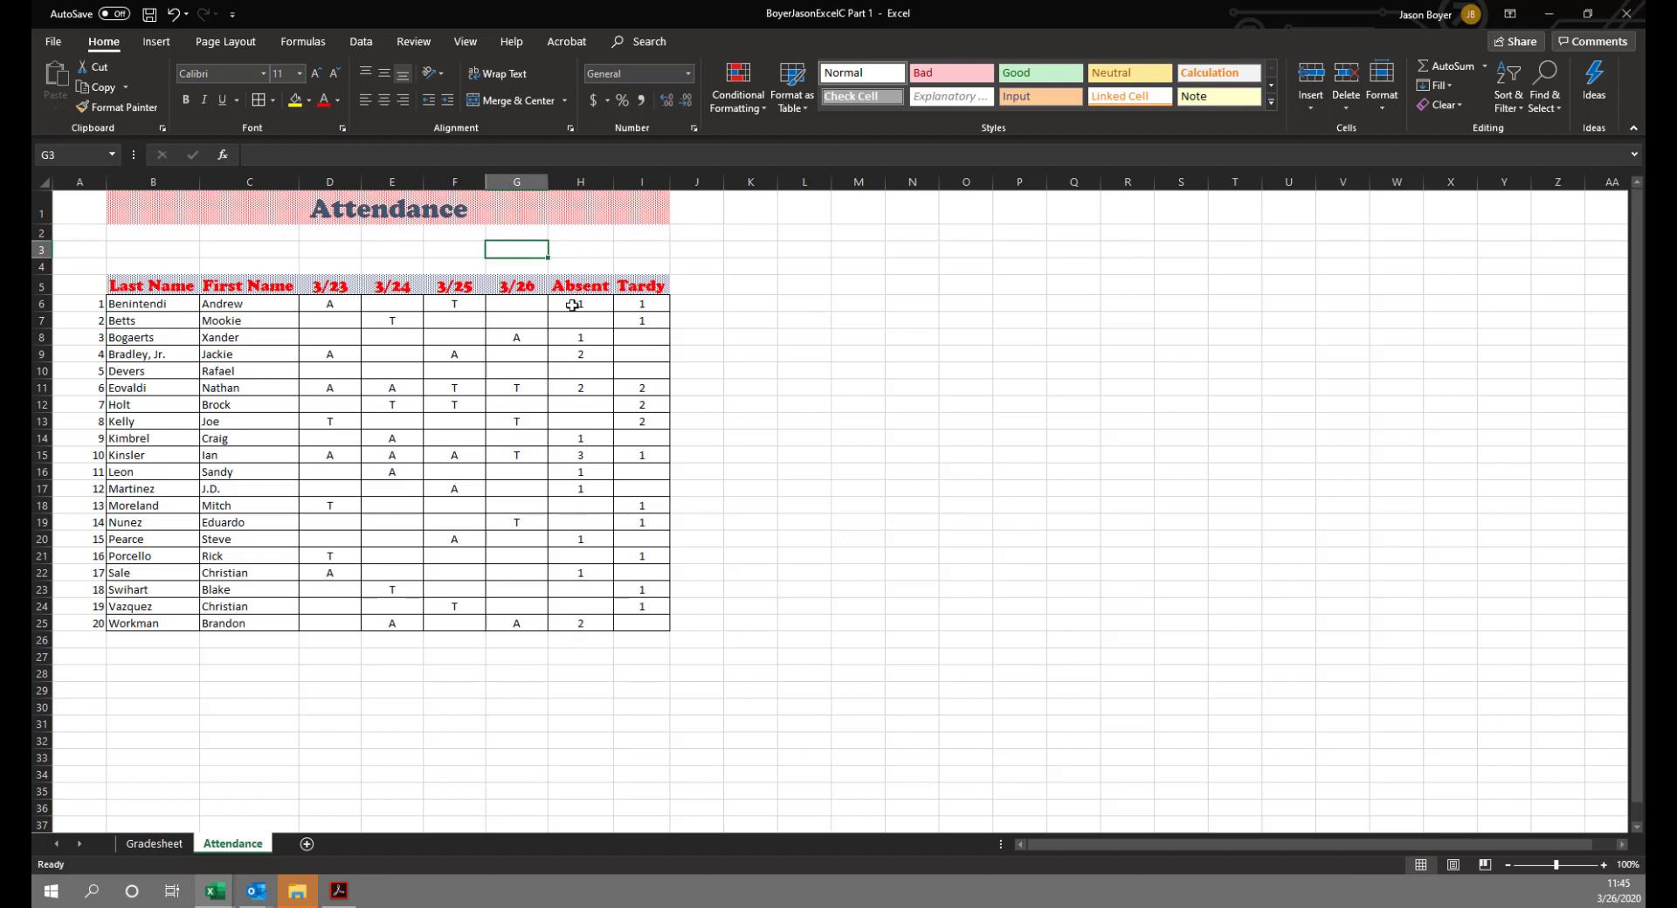
# Mark the thirteenth student tardy on 3/24, 3/25 and 3/26 with a T in each of E18:G18.
pyautogui.click(572, 305)
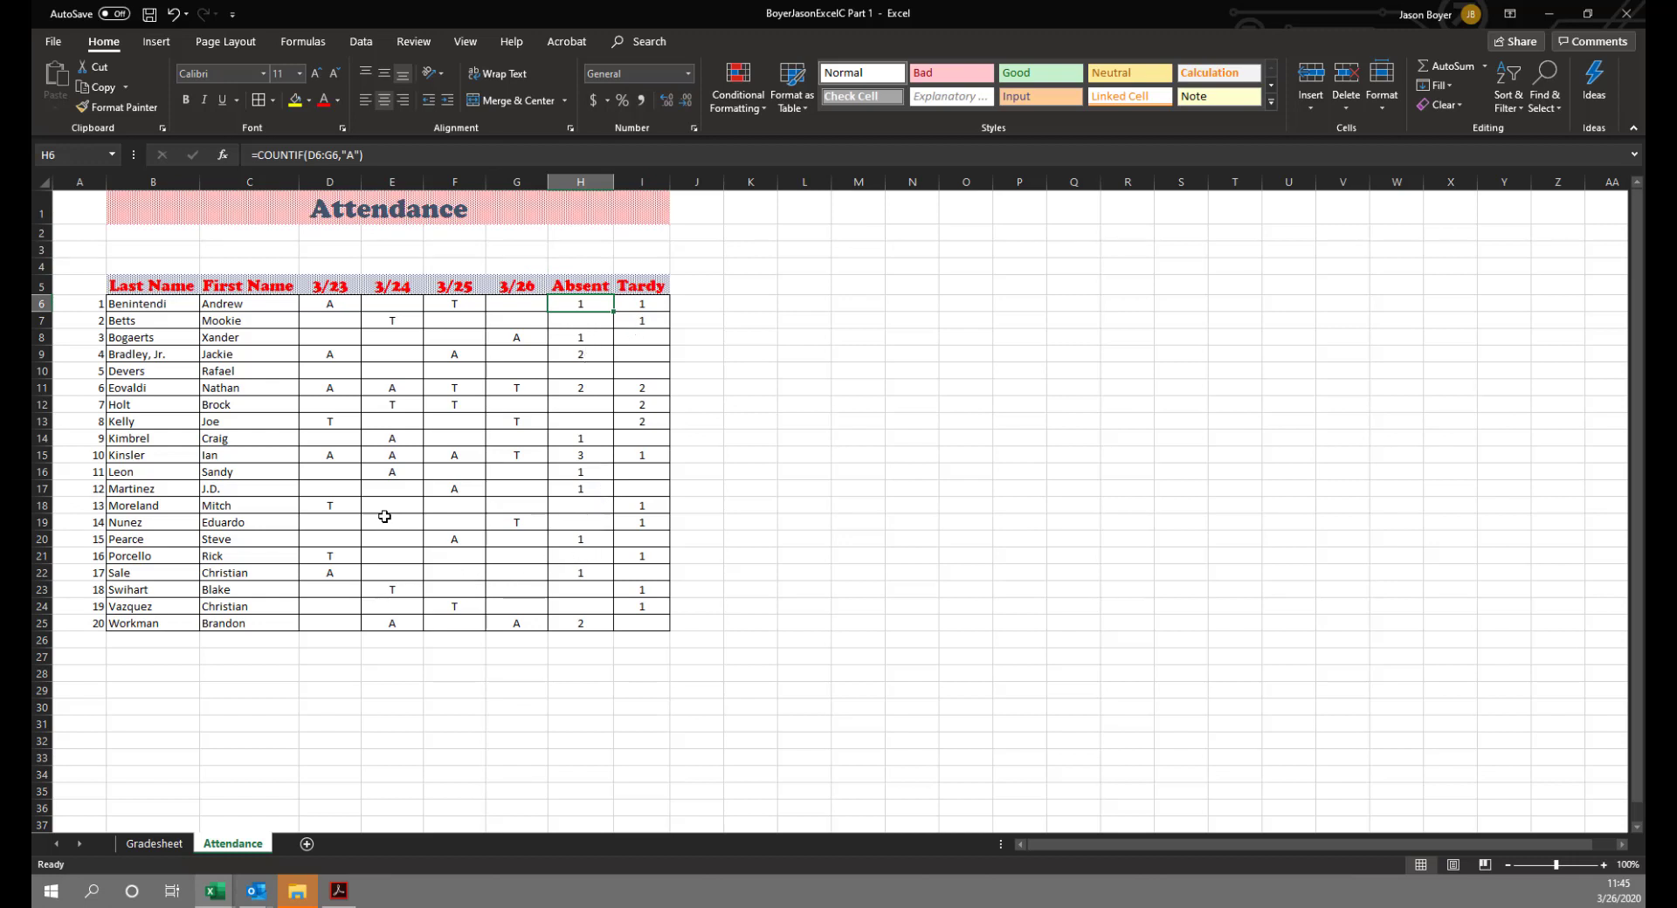
pyautogui.click(369, 506)
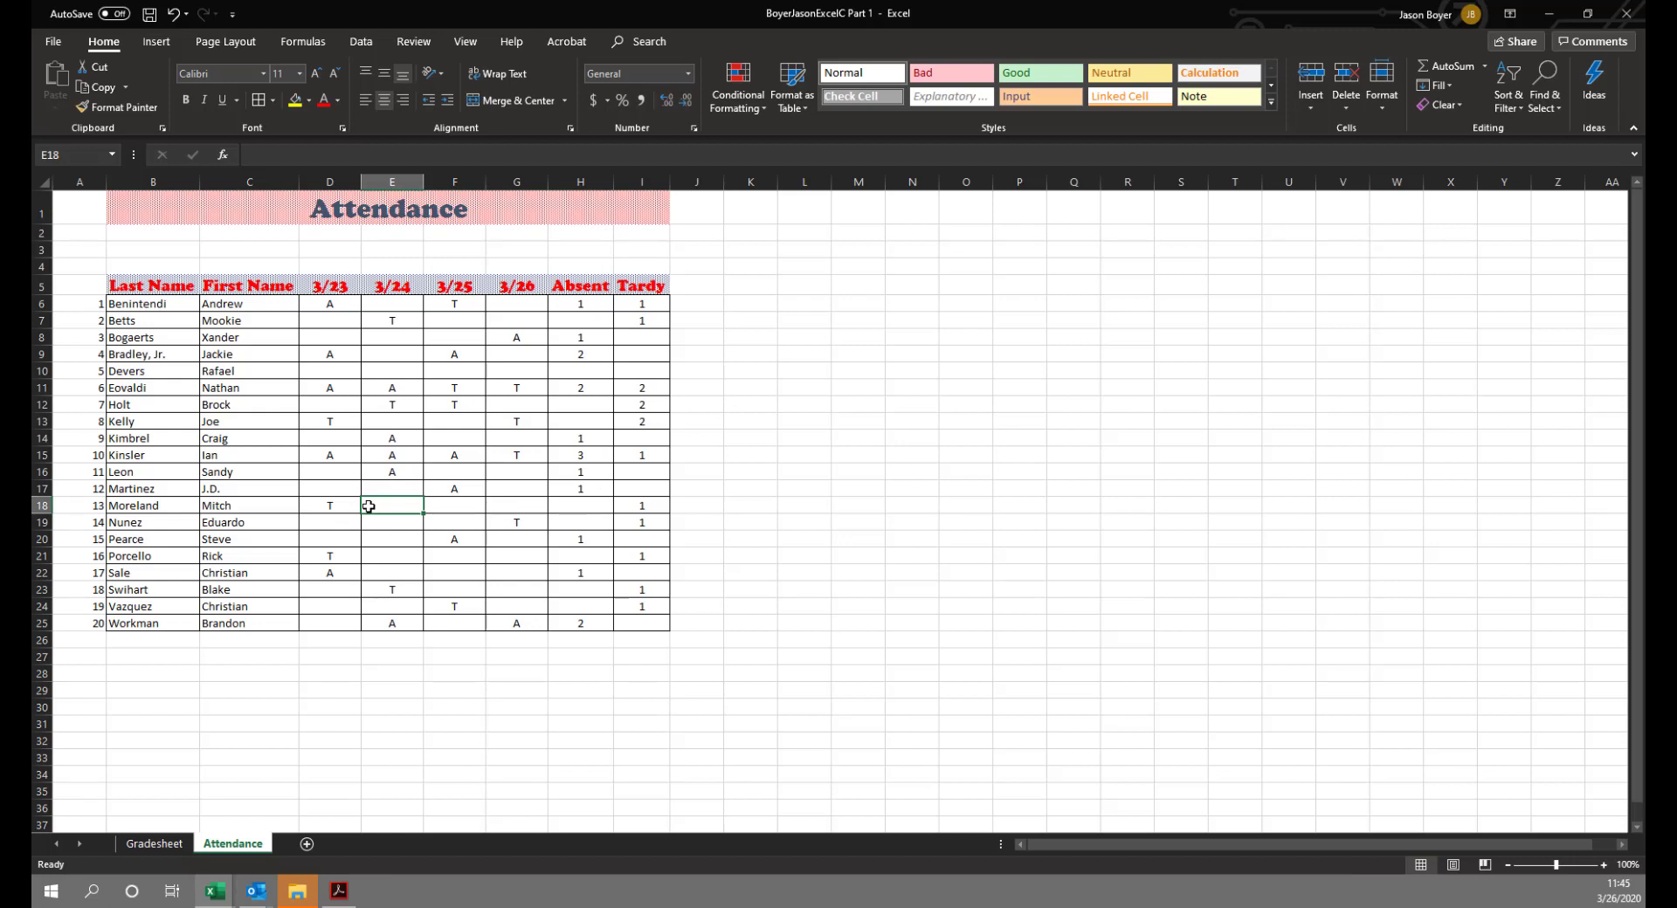
pyautogui.write('T')
pyautogui.press('Tab')
pyautogui.write('T')
pyautogui.press('Tab')
pyautogui.write('T')
pyautogui.press('Tab')
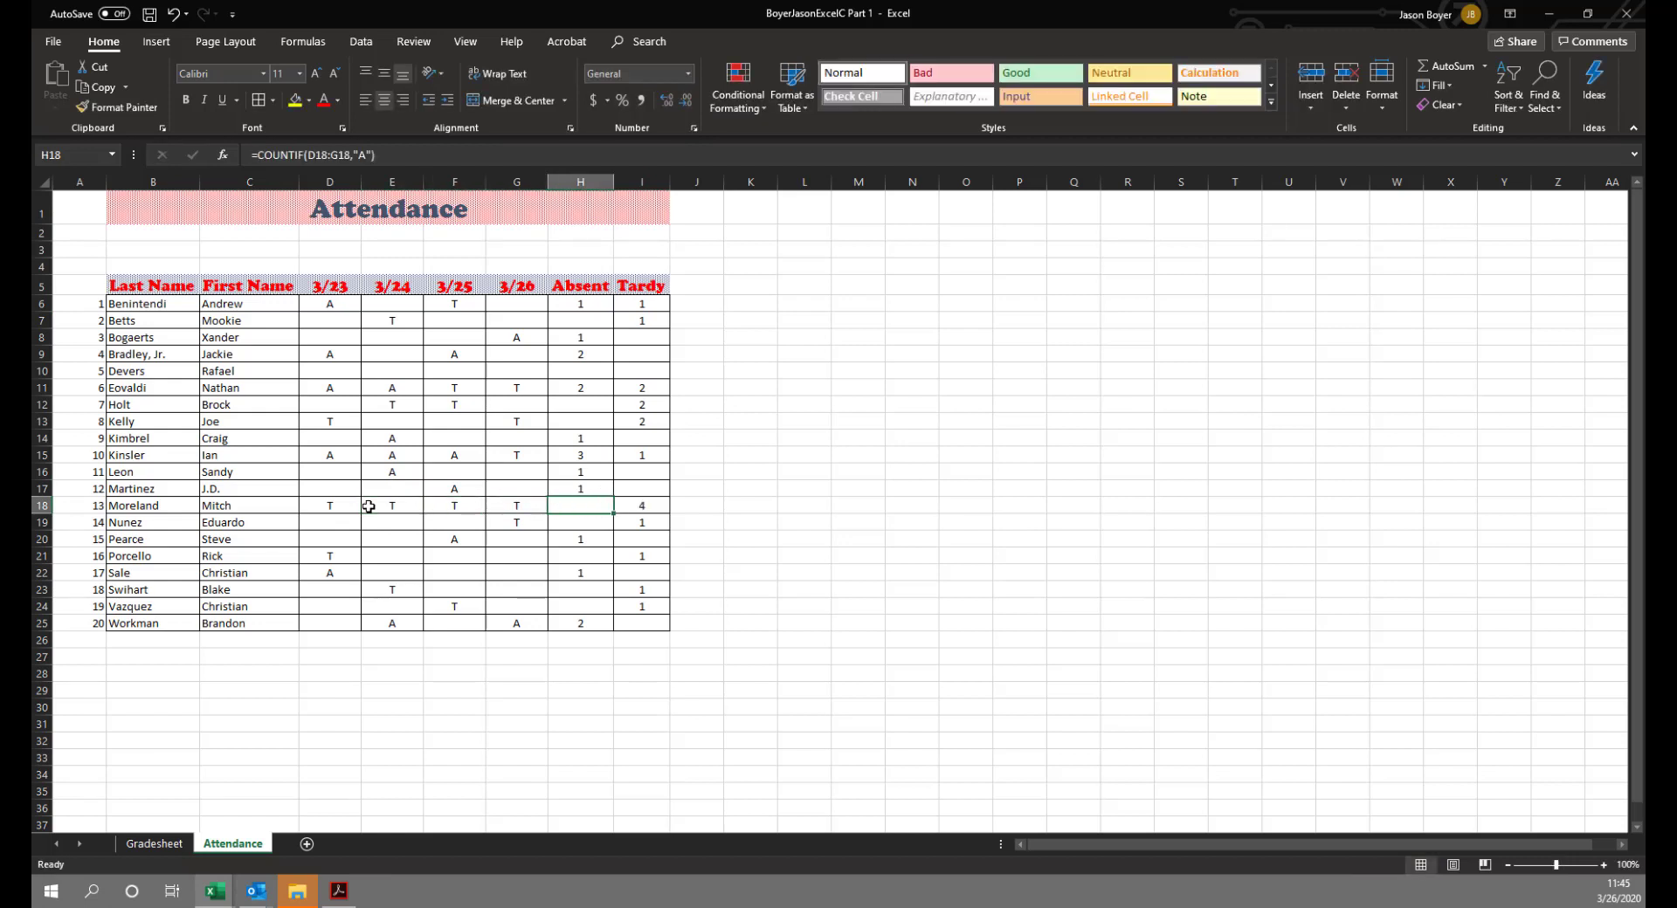
# Add a thick border along the left edge of the Absent and Tardy columns, H5:I25.
pyautogui.click(568, 304)
pyautogui.moveTo(566, 285); pyautogui.dragTo(635, 621)
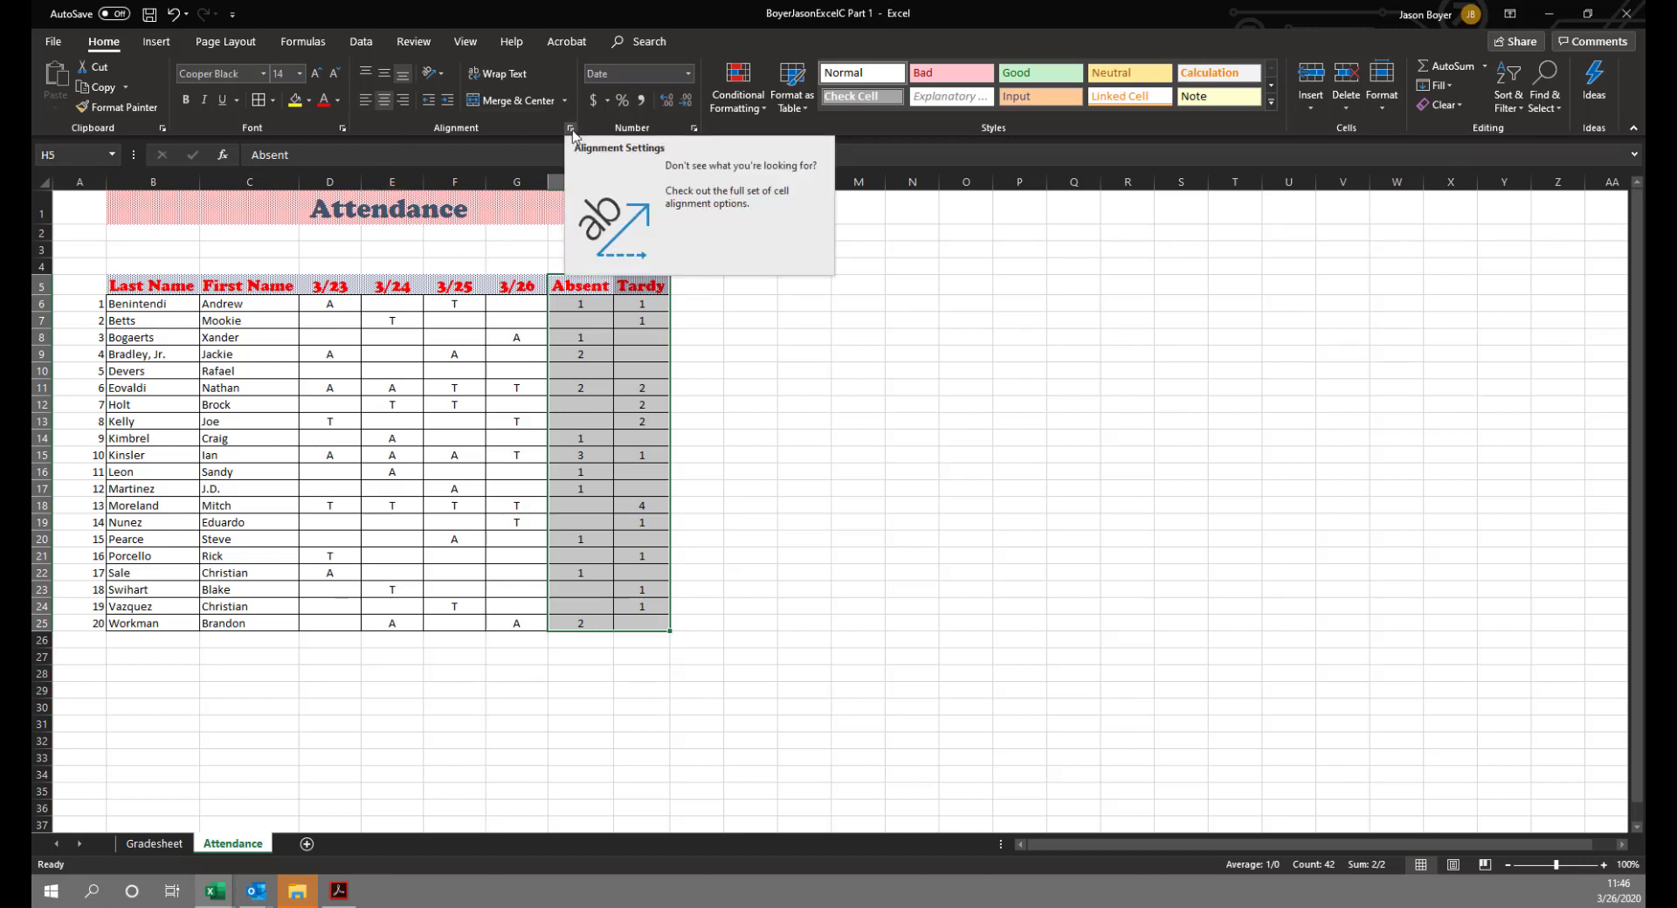
pyautogui.click(271, 101)
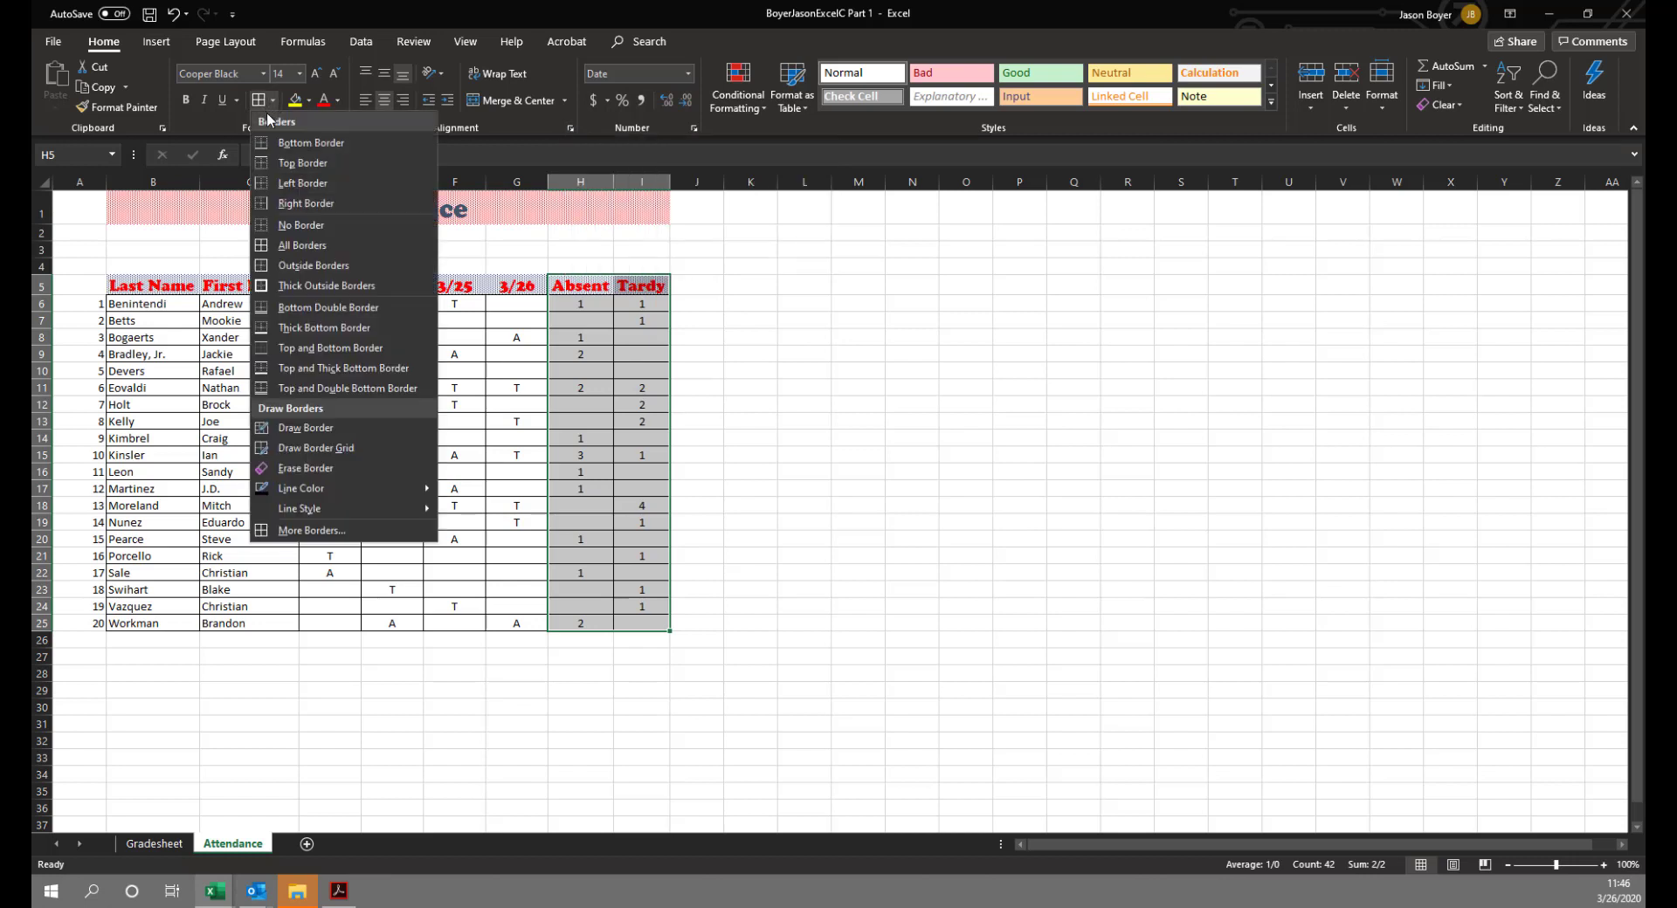
pyautogui.click(308, 532)
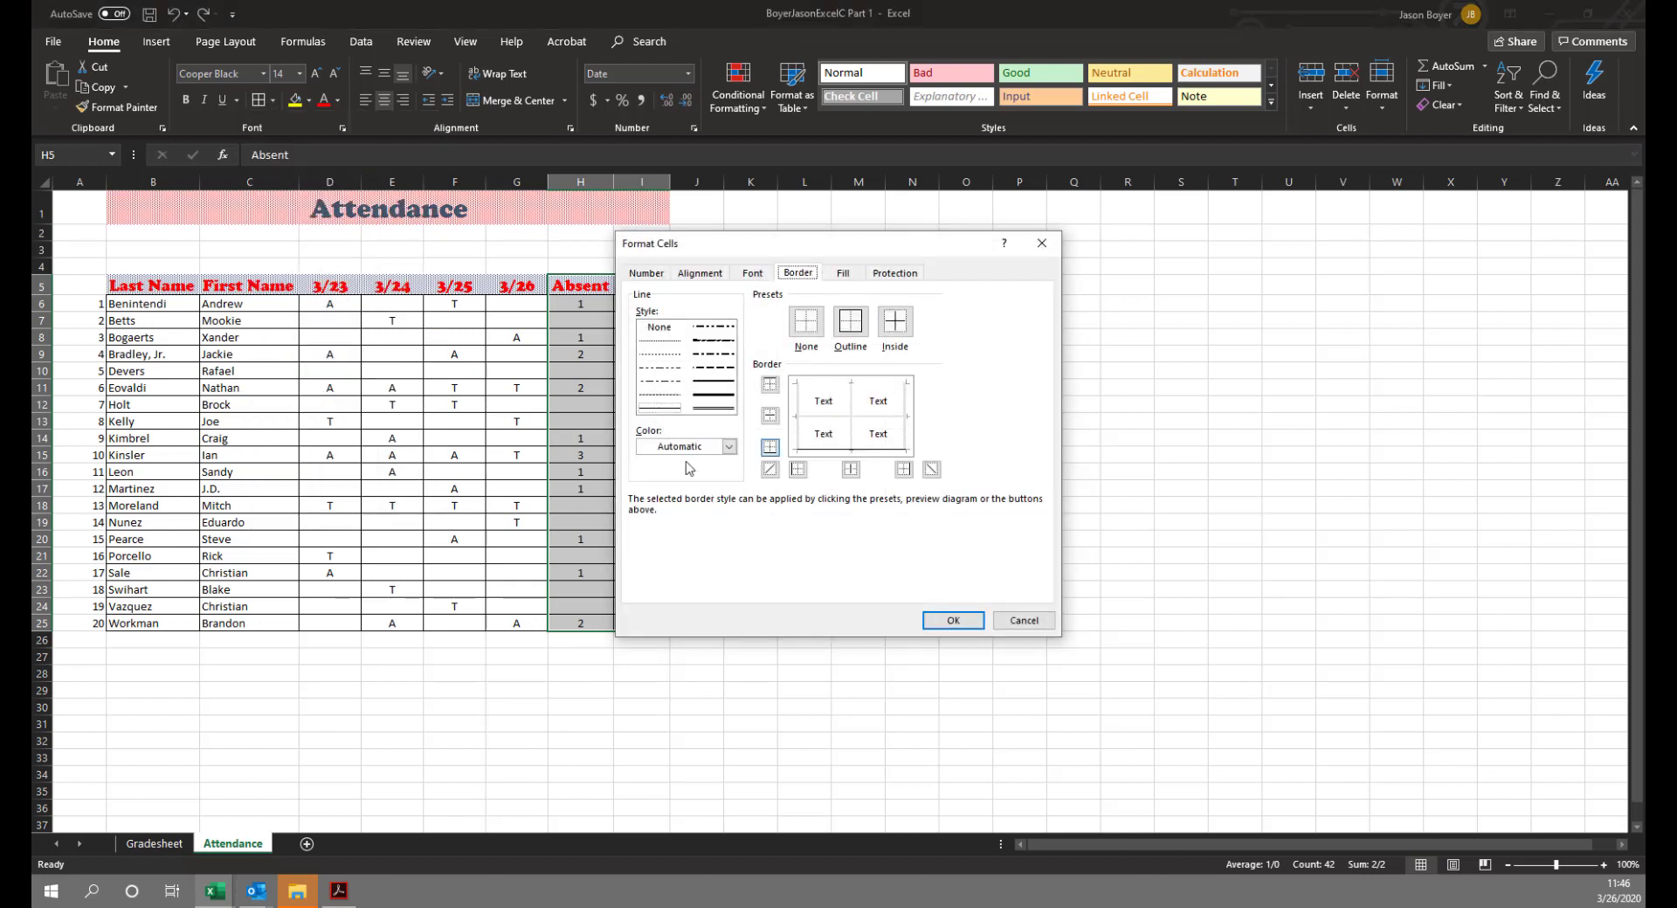
pyautogui.click(714, 395)
pyautogui.click(798, 412)
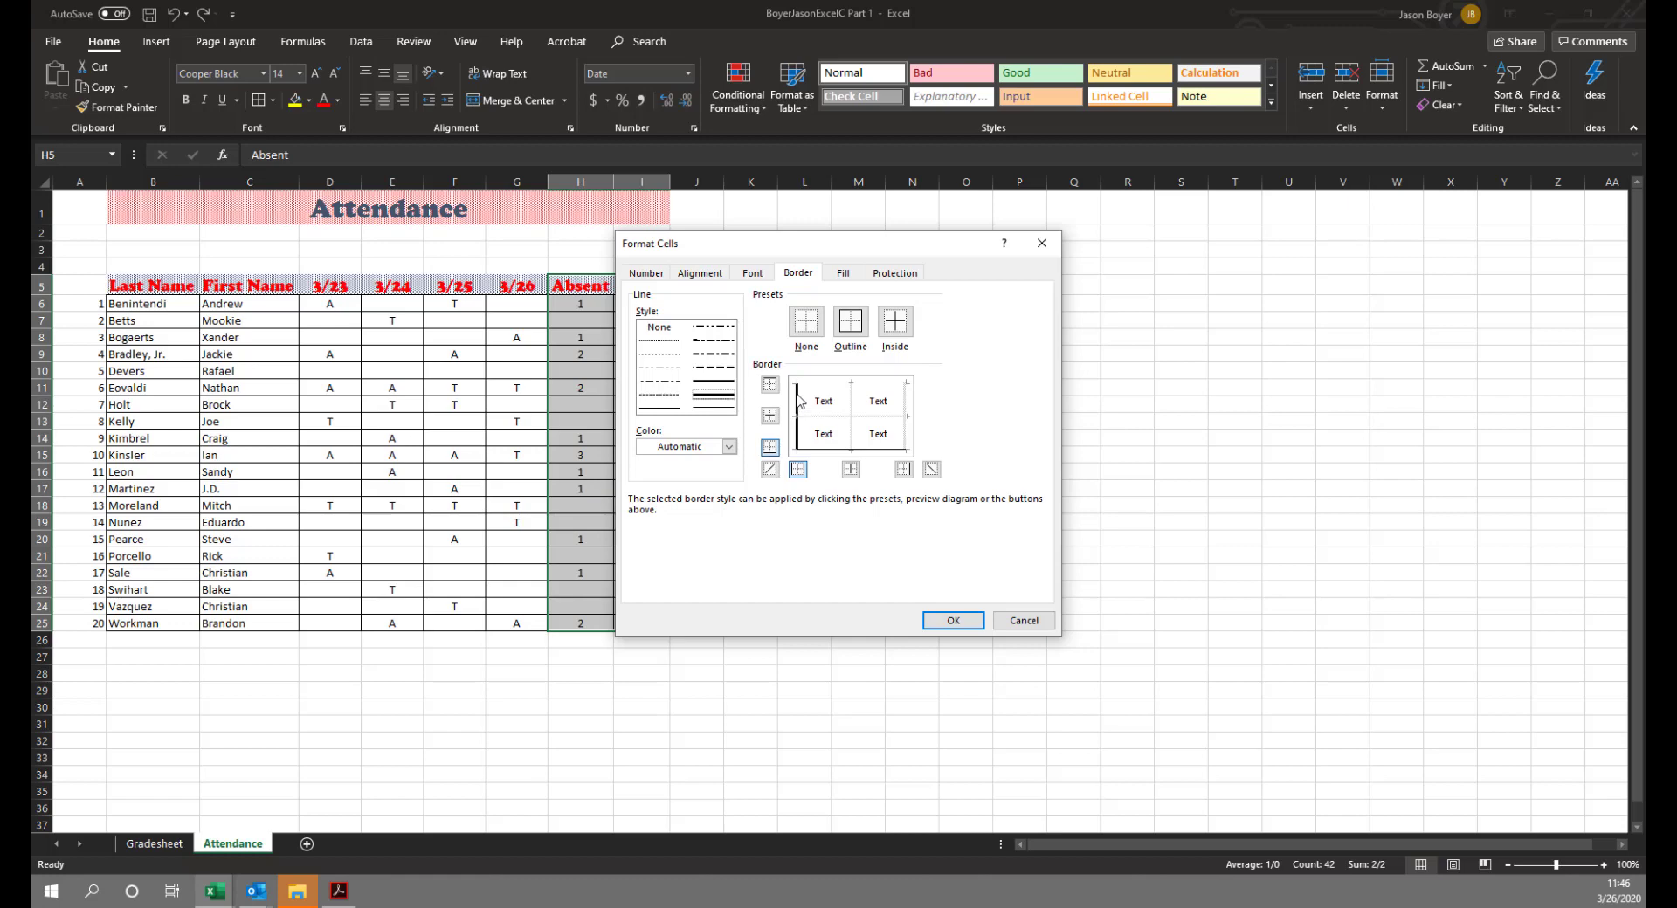
pyautogui.click(952, 620)
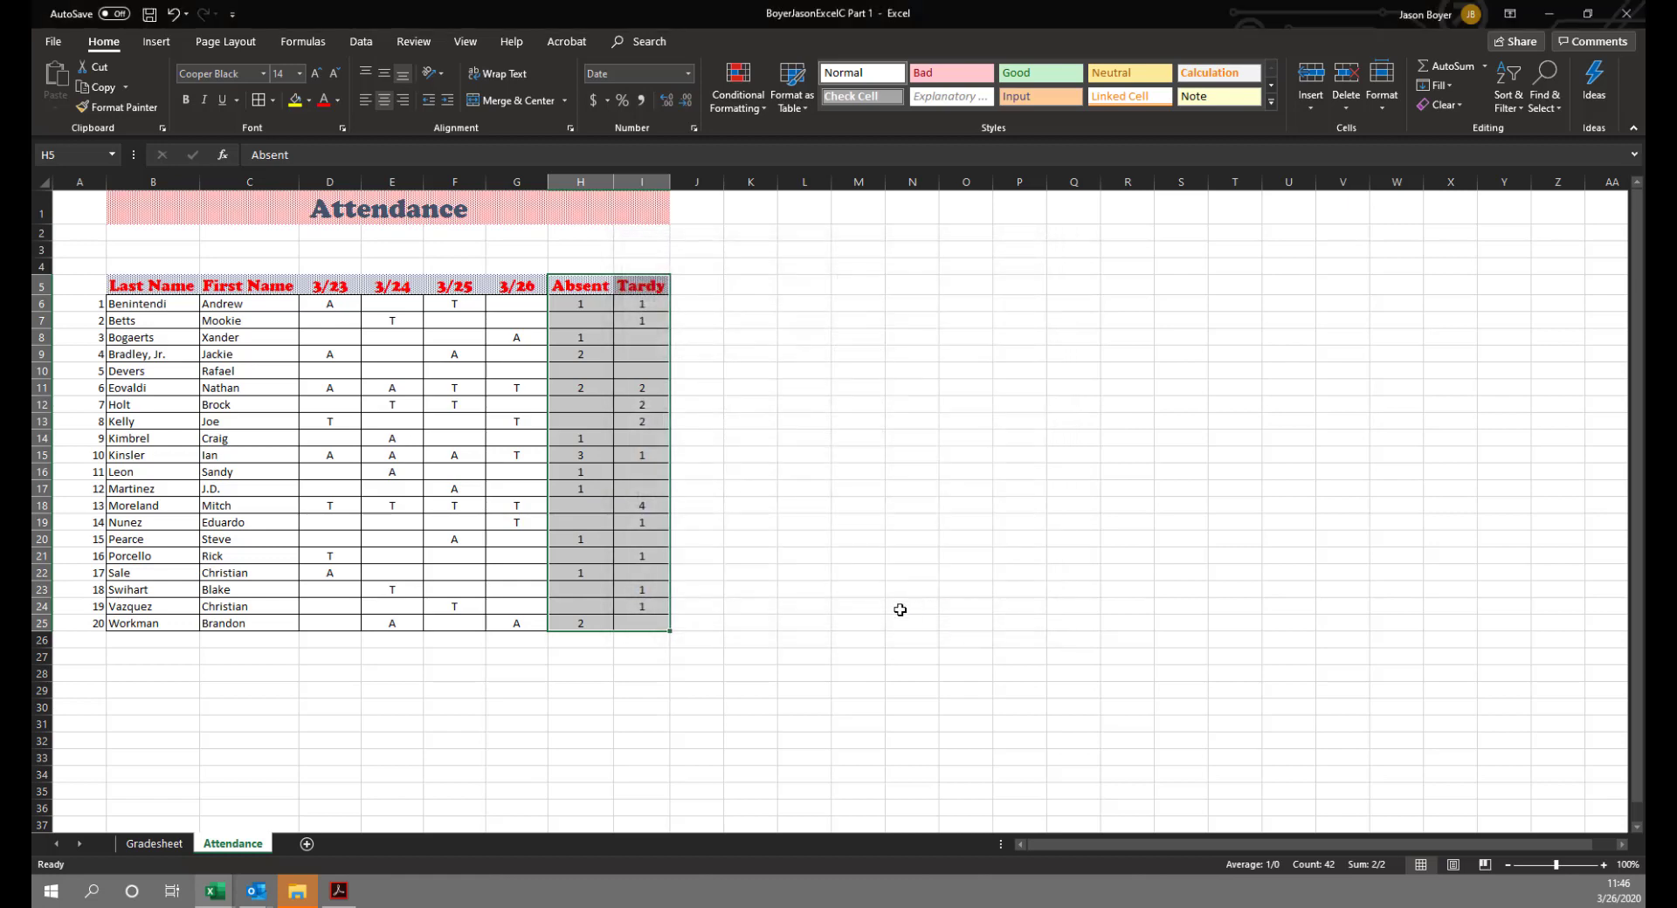
pyautogui.click(874, 610)
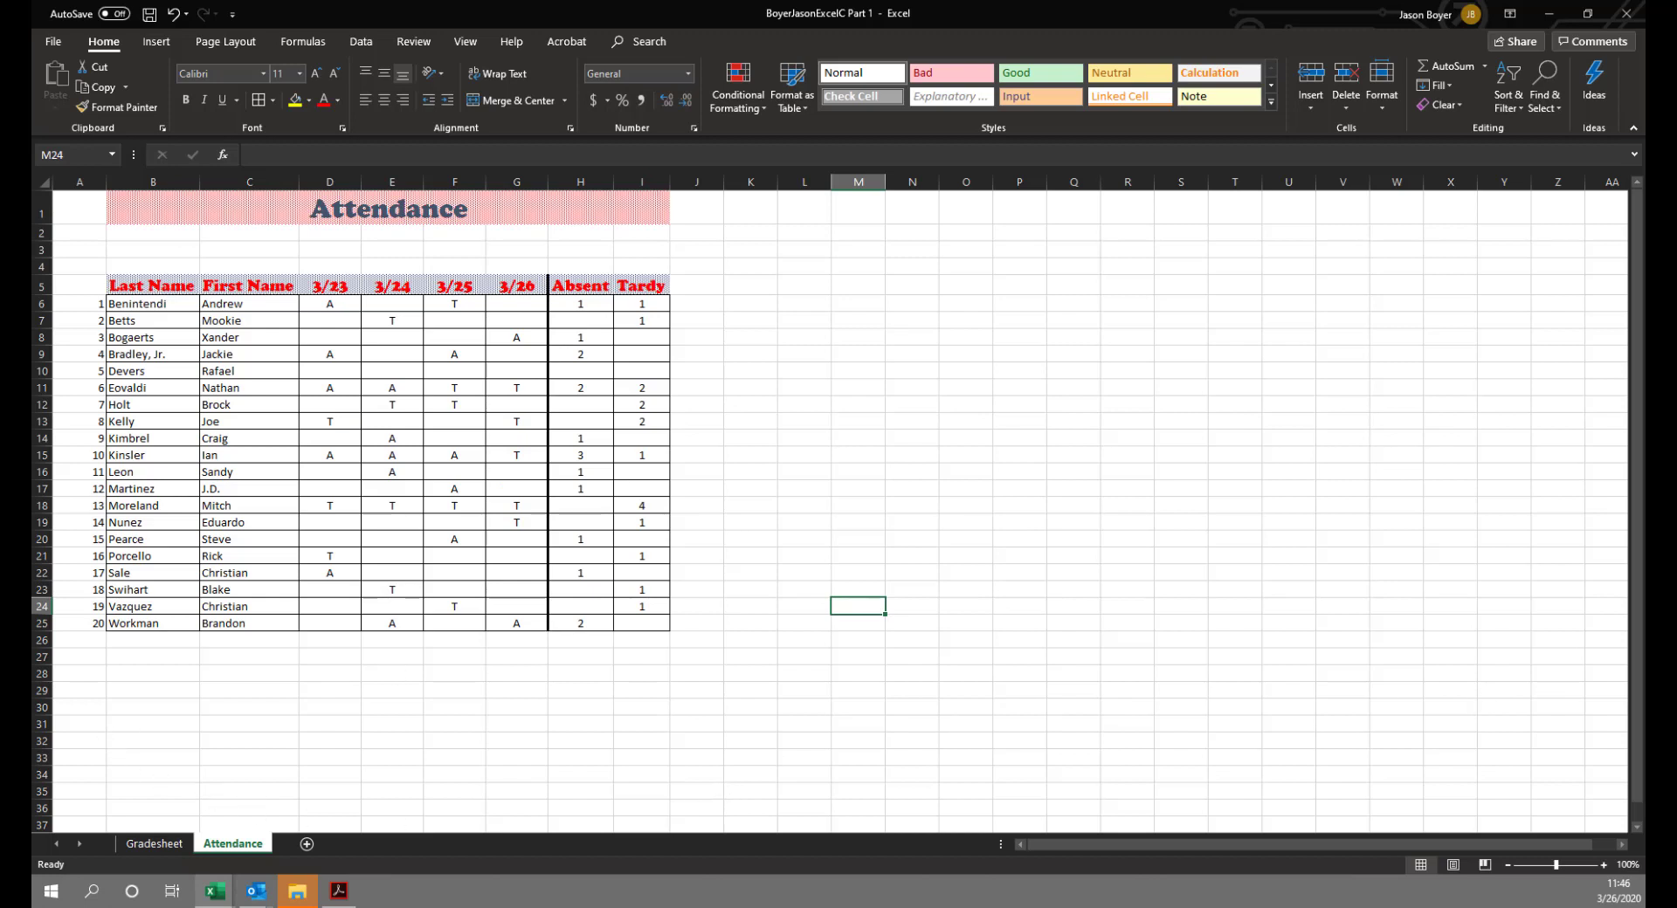
# On the Gradesheet sheet, open the recommended charts for the first names and assignment scores in C6:G25.
pyautogui.click(155, 845)
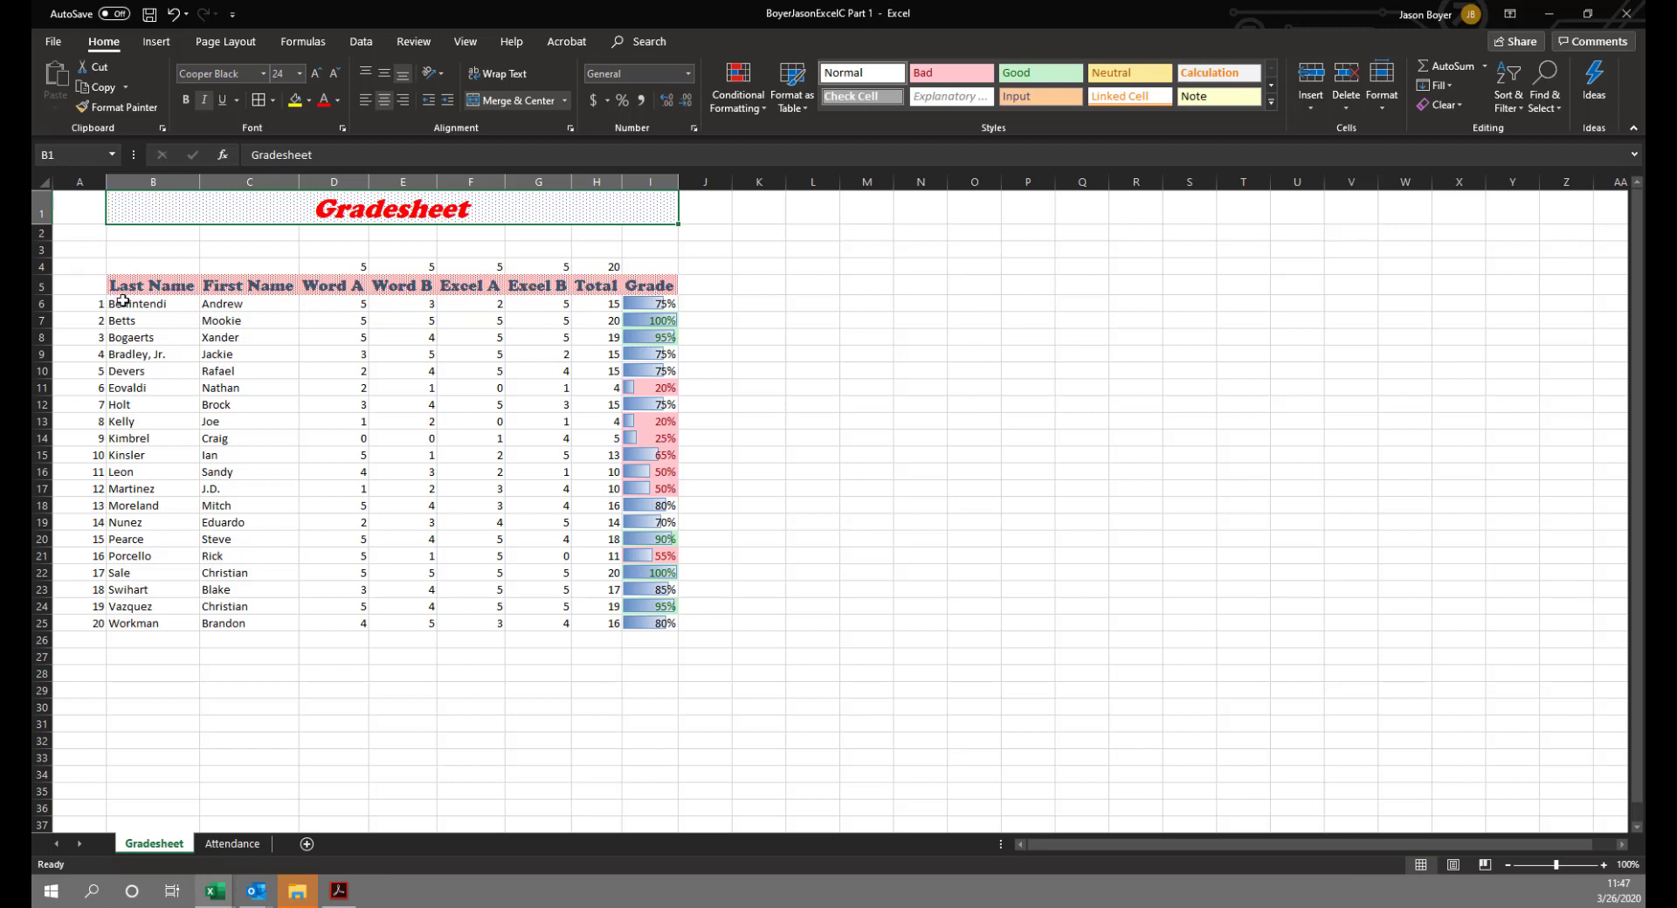
pyautogui.click(228, 305)
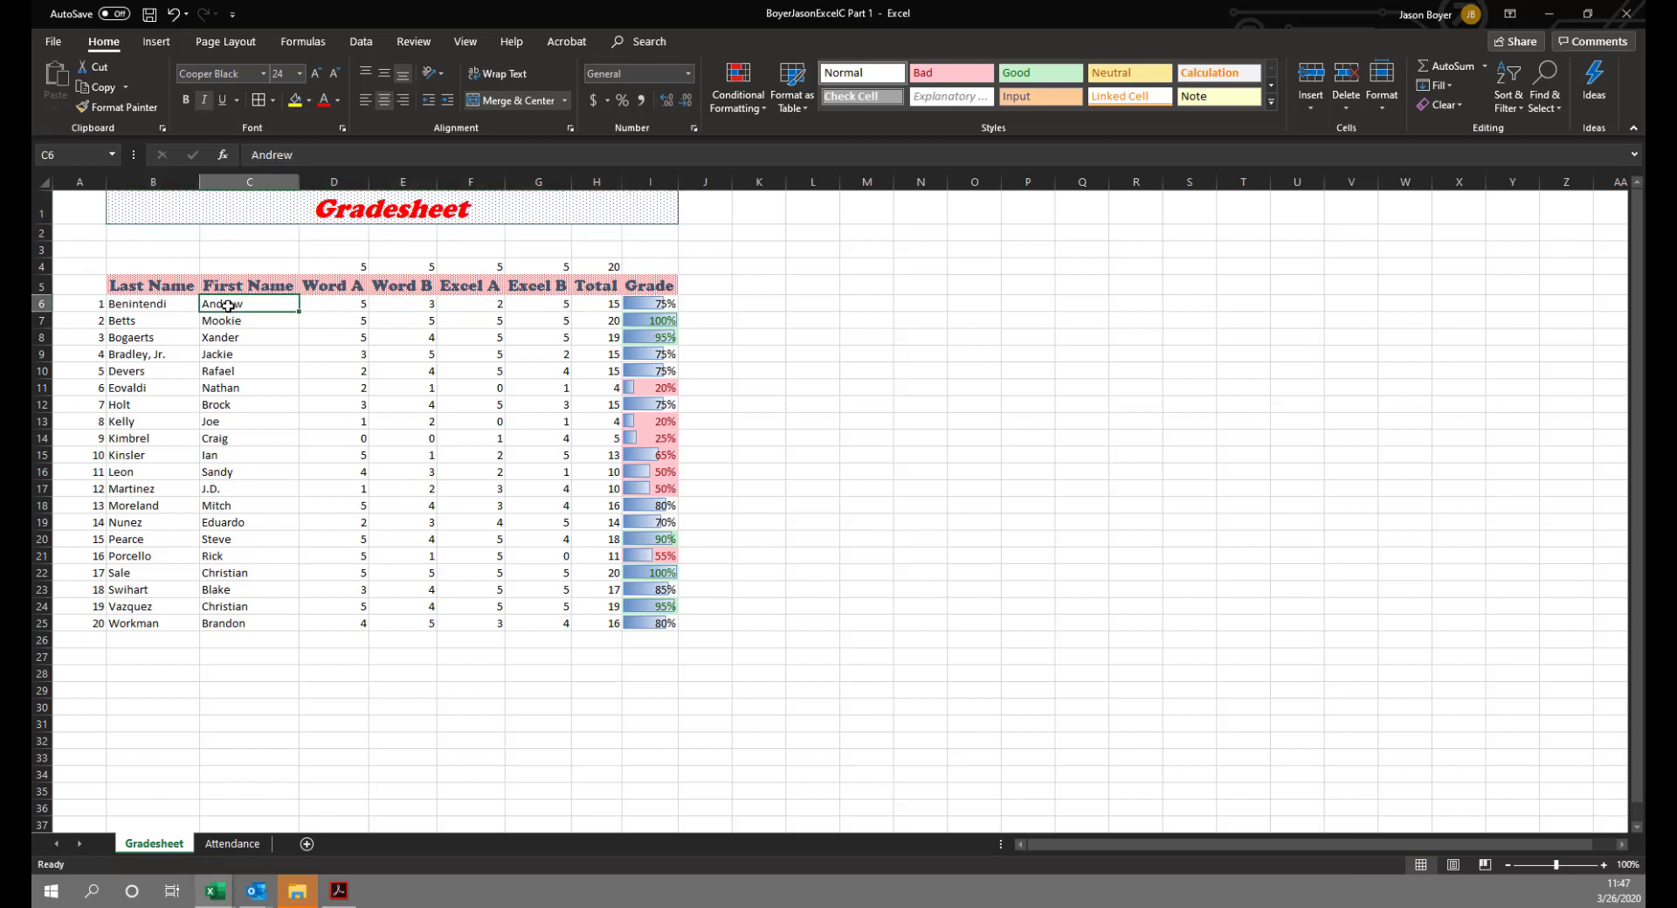
pyautogui.moveTo(227, 305); pyautogui.dragTo(232, 318)
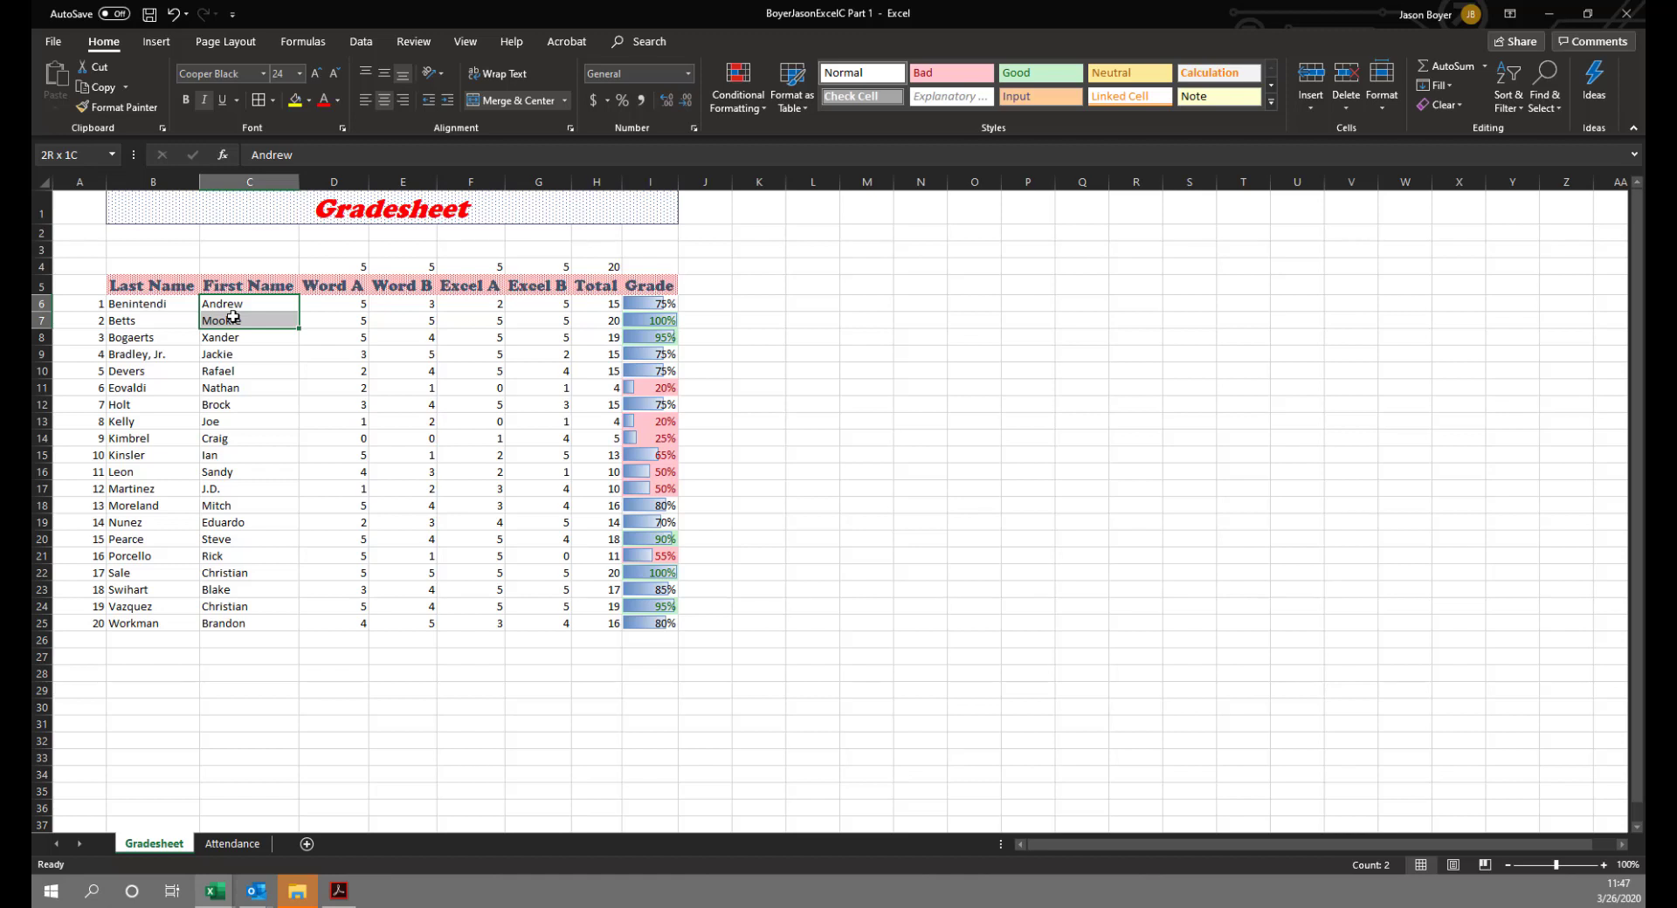
pyautogui.moveTo(232, 318); pyautogui.dragTo(594, 624)
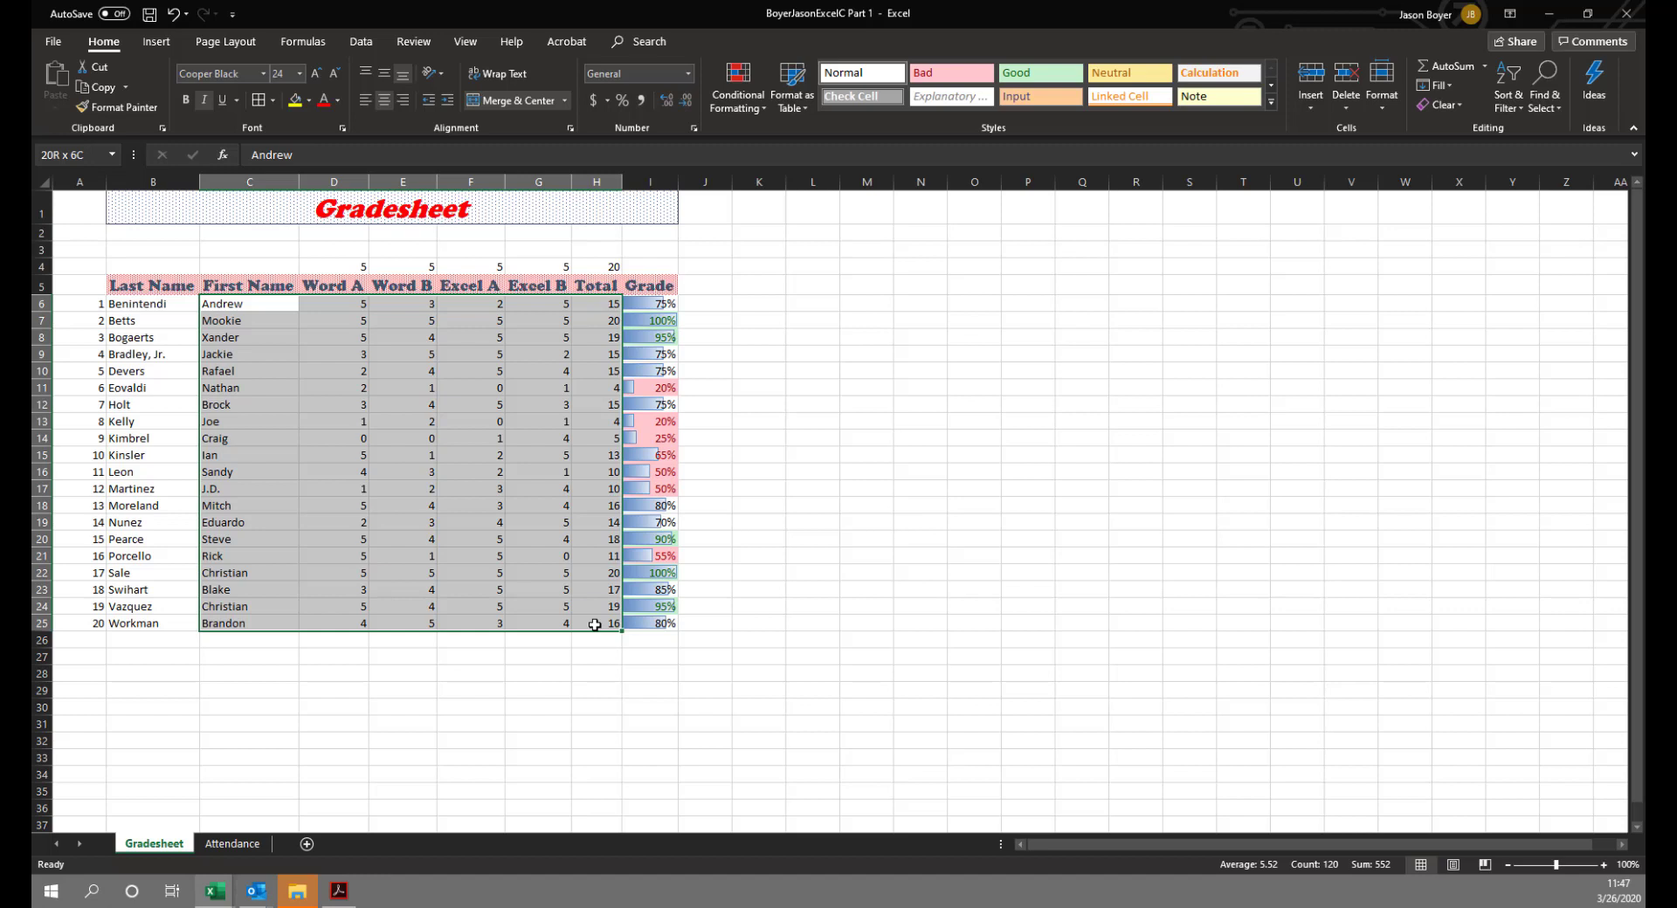
pyautogui.moveTo(594, 625); pyautogui.dragTo(549, 625)
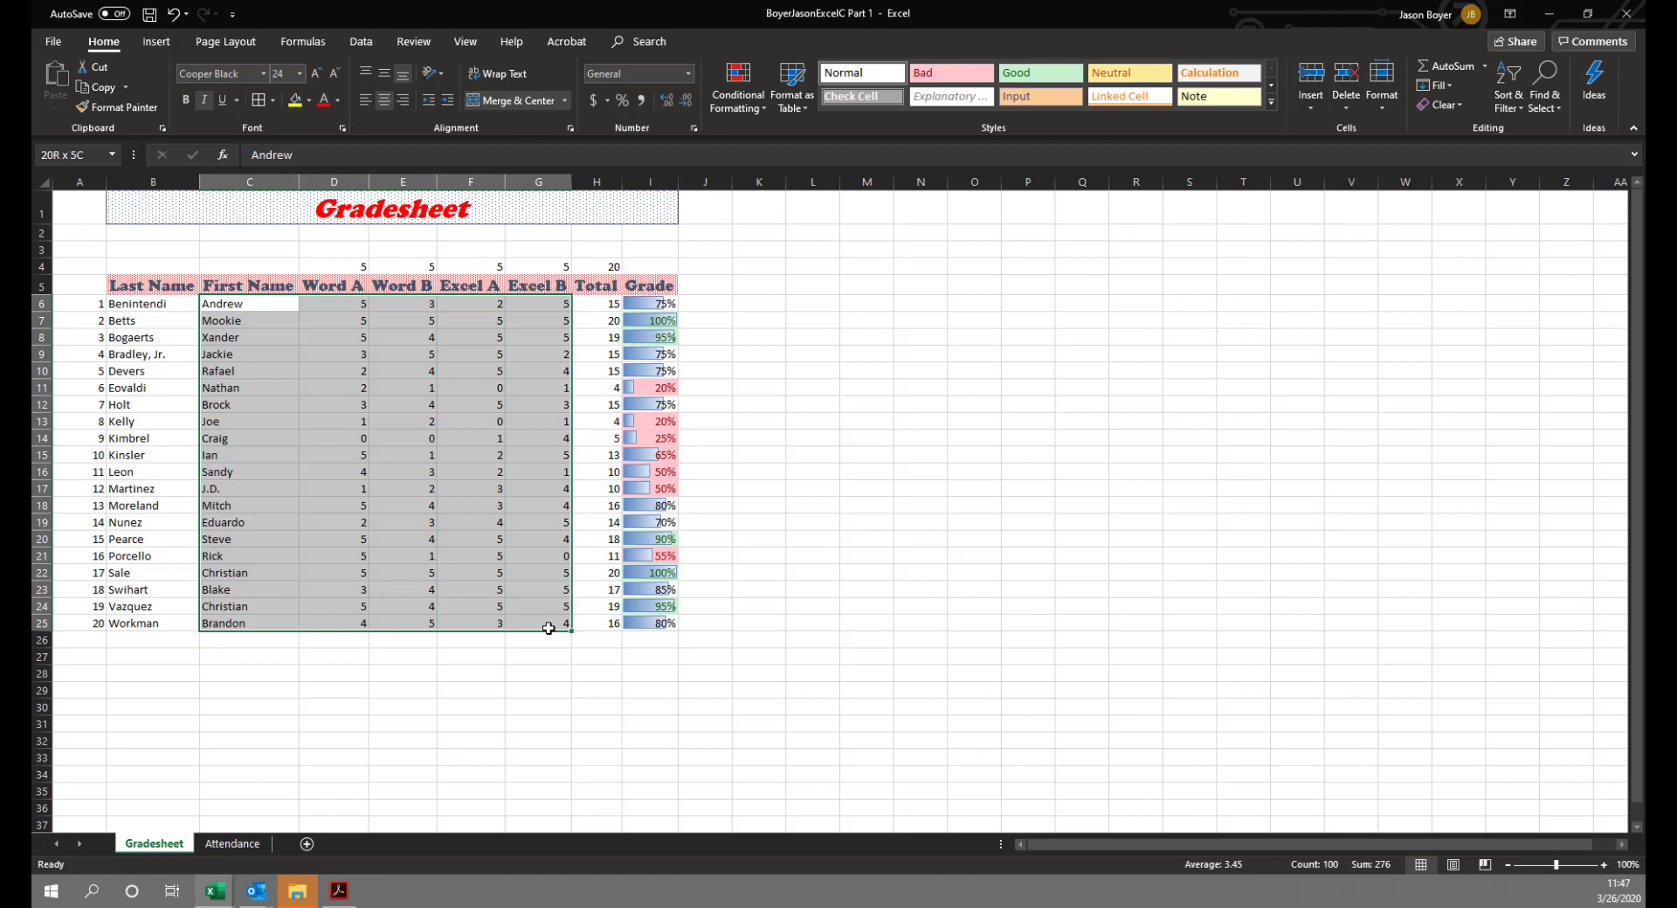
pyautogui.moveTo(548, 627); pyautogui.dragTo(547, 628)
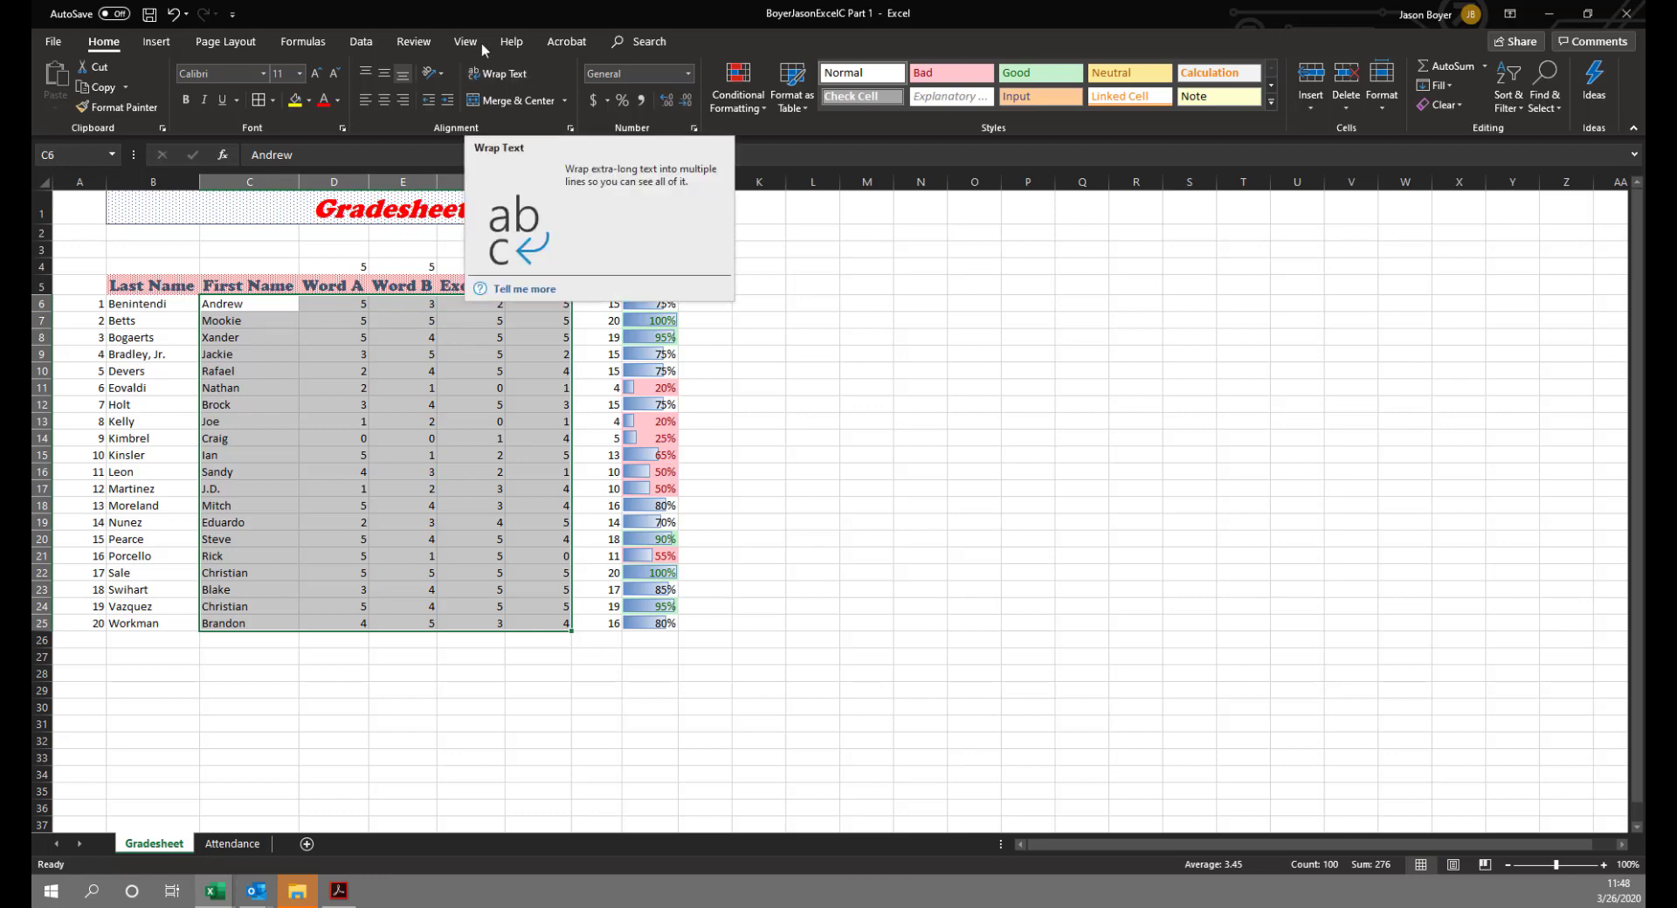
pyautogui.click(154, 42)
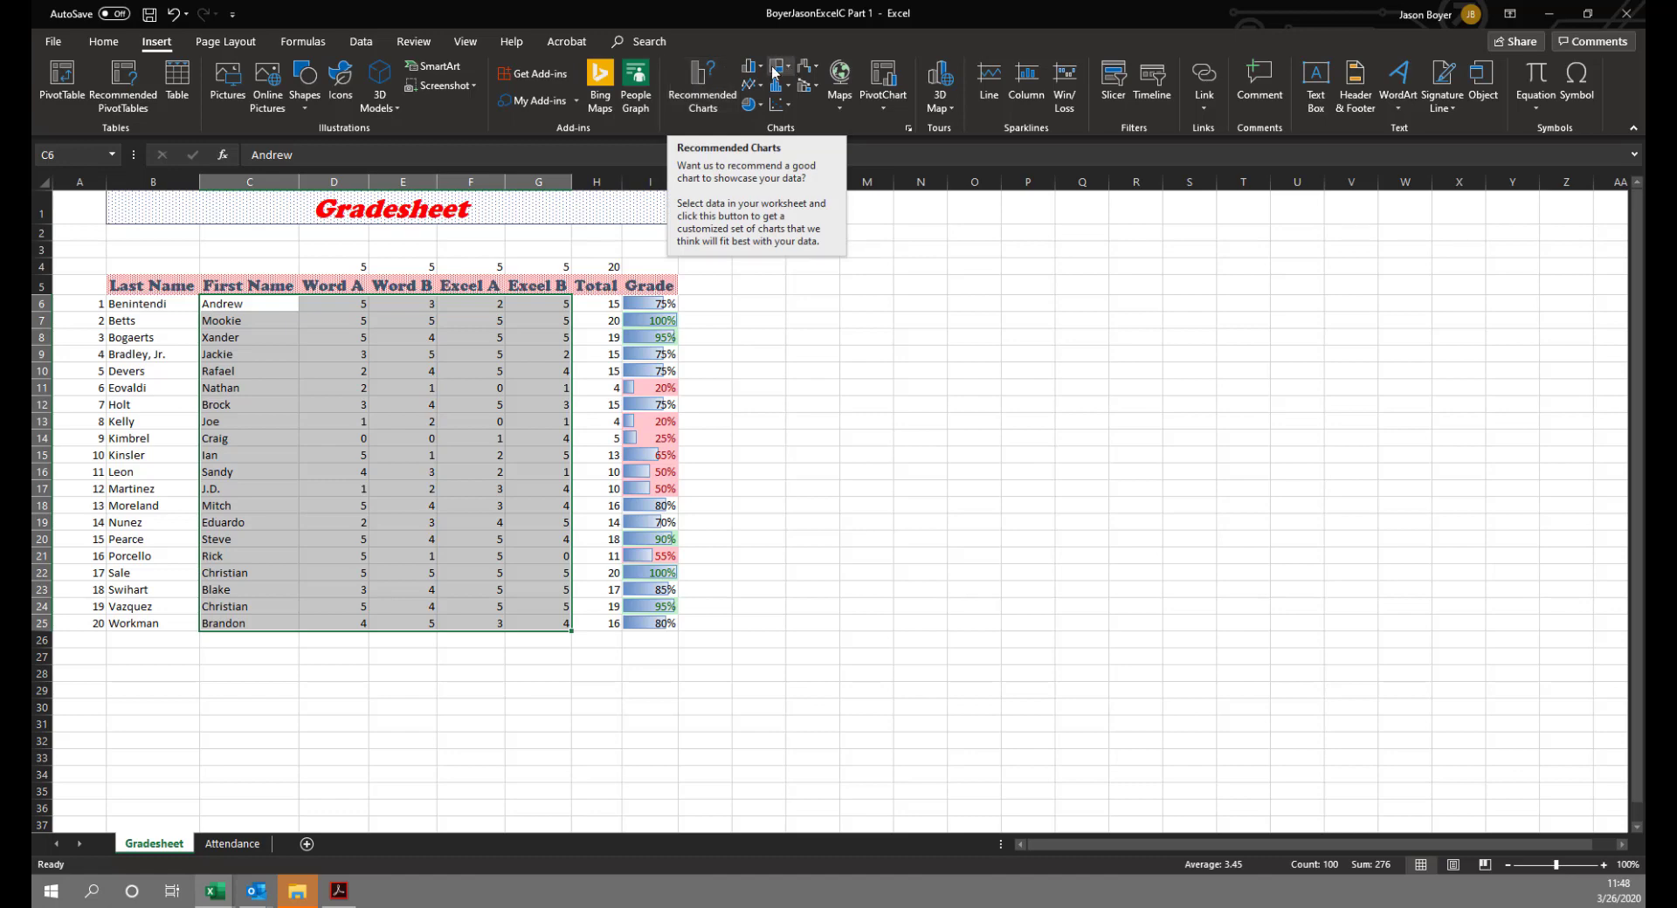
pyautogui.click(706, 85)
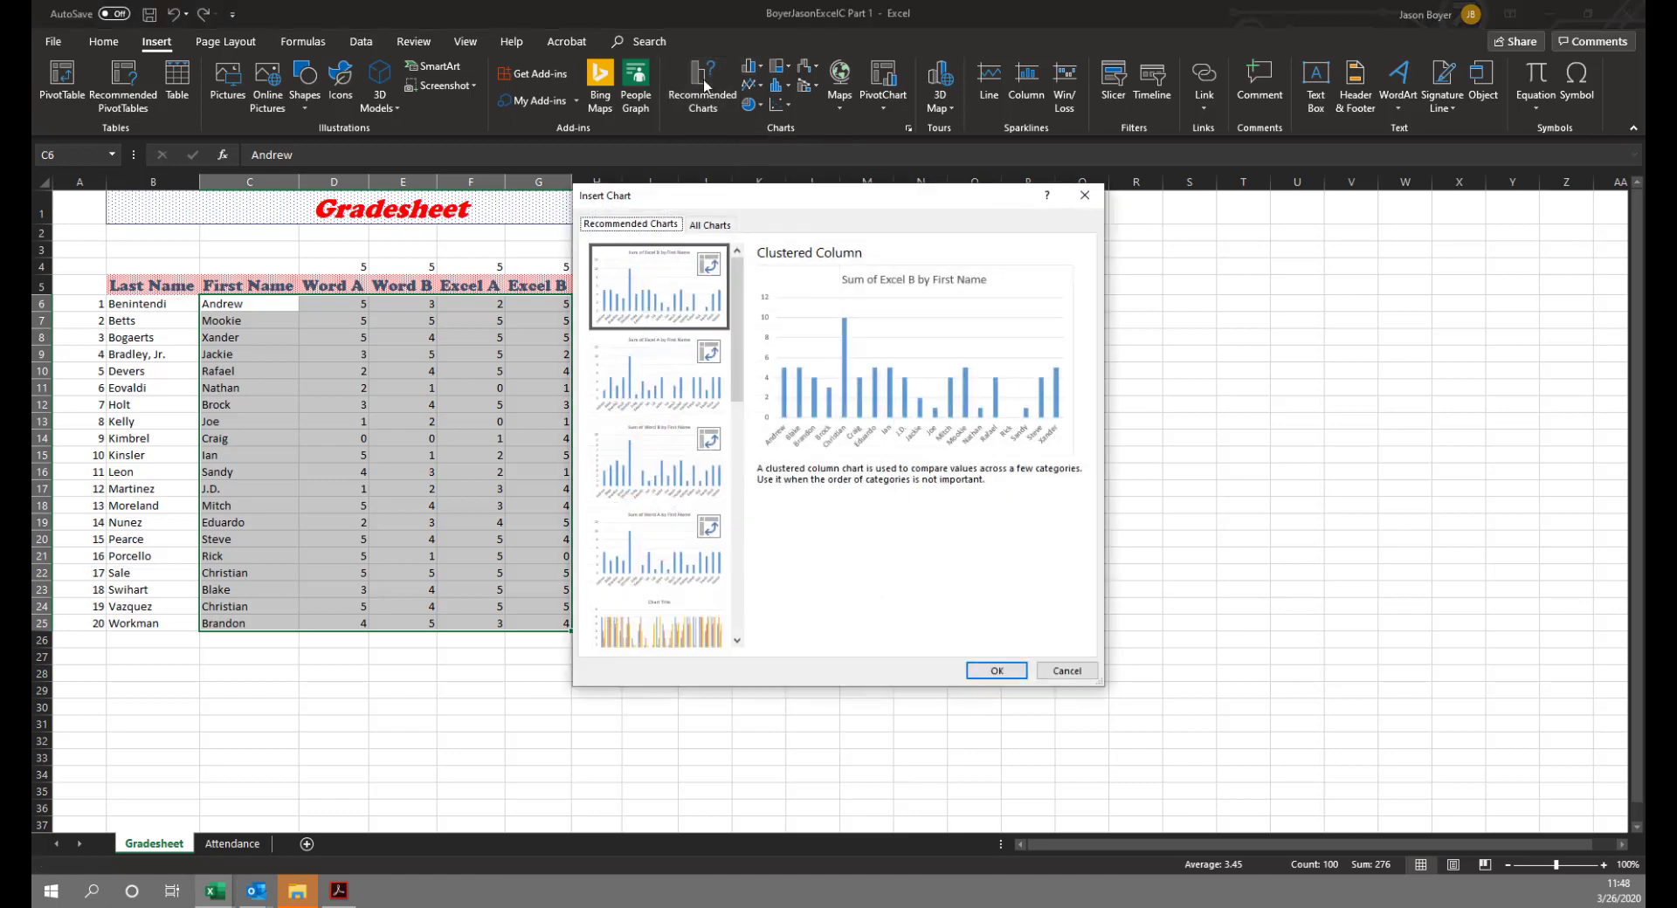
pyautogui.moveTo(734, 202); pyautogui.dragTo(926, 211)
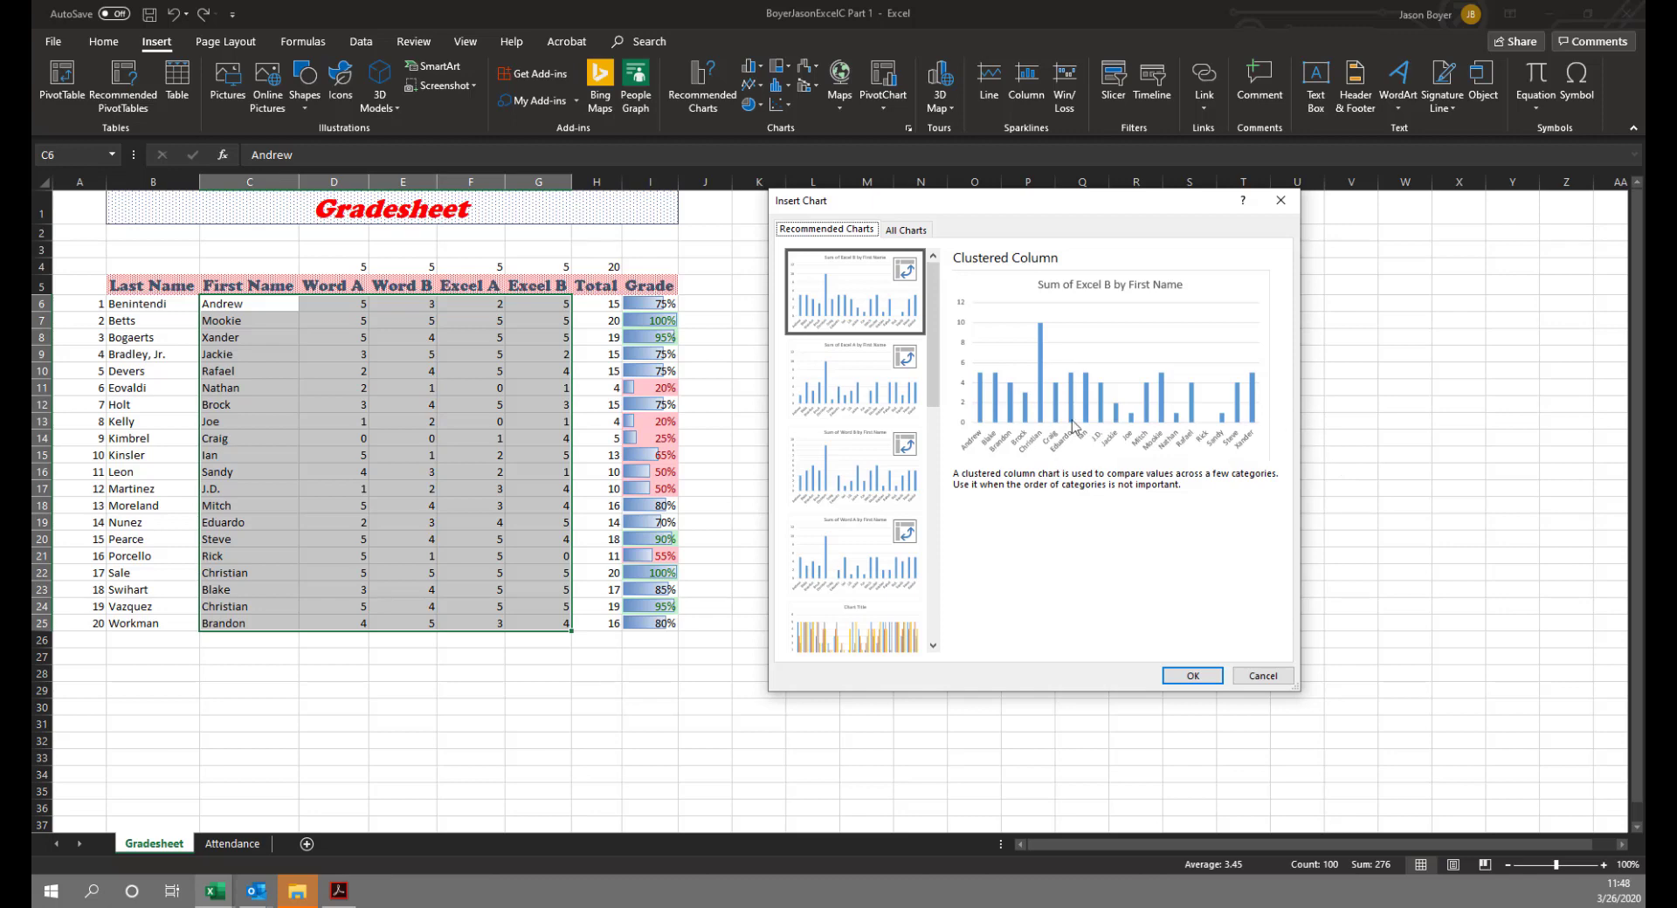
pyautogui.click(836, 390)
pyautogui.click(835, 474)
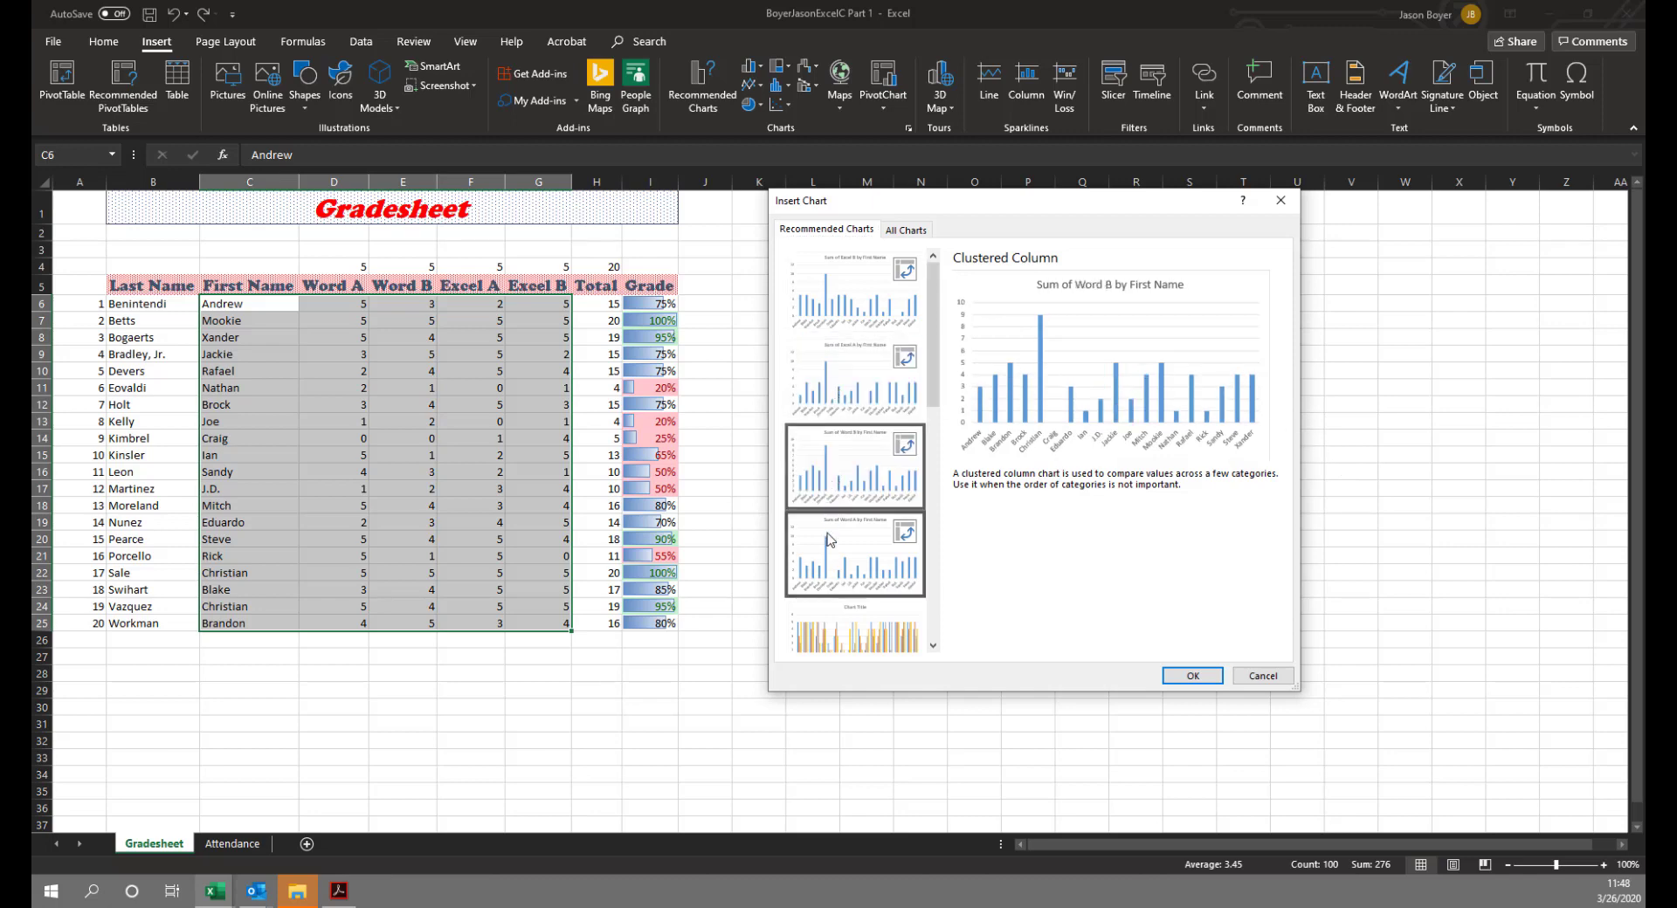
pyautogui.click(830, 552)
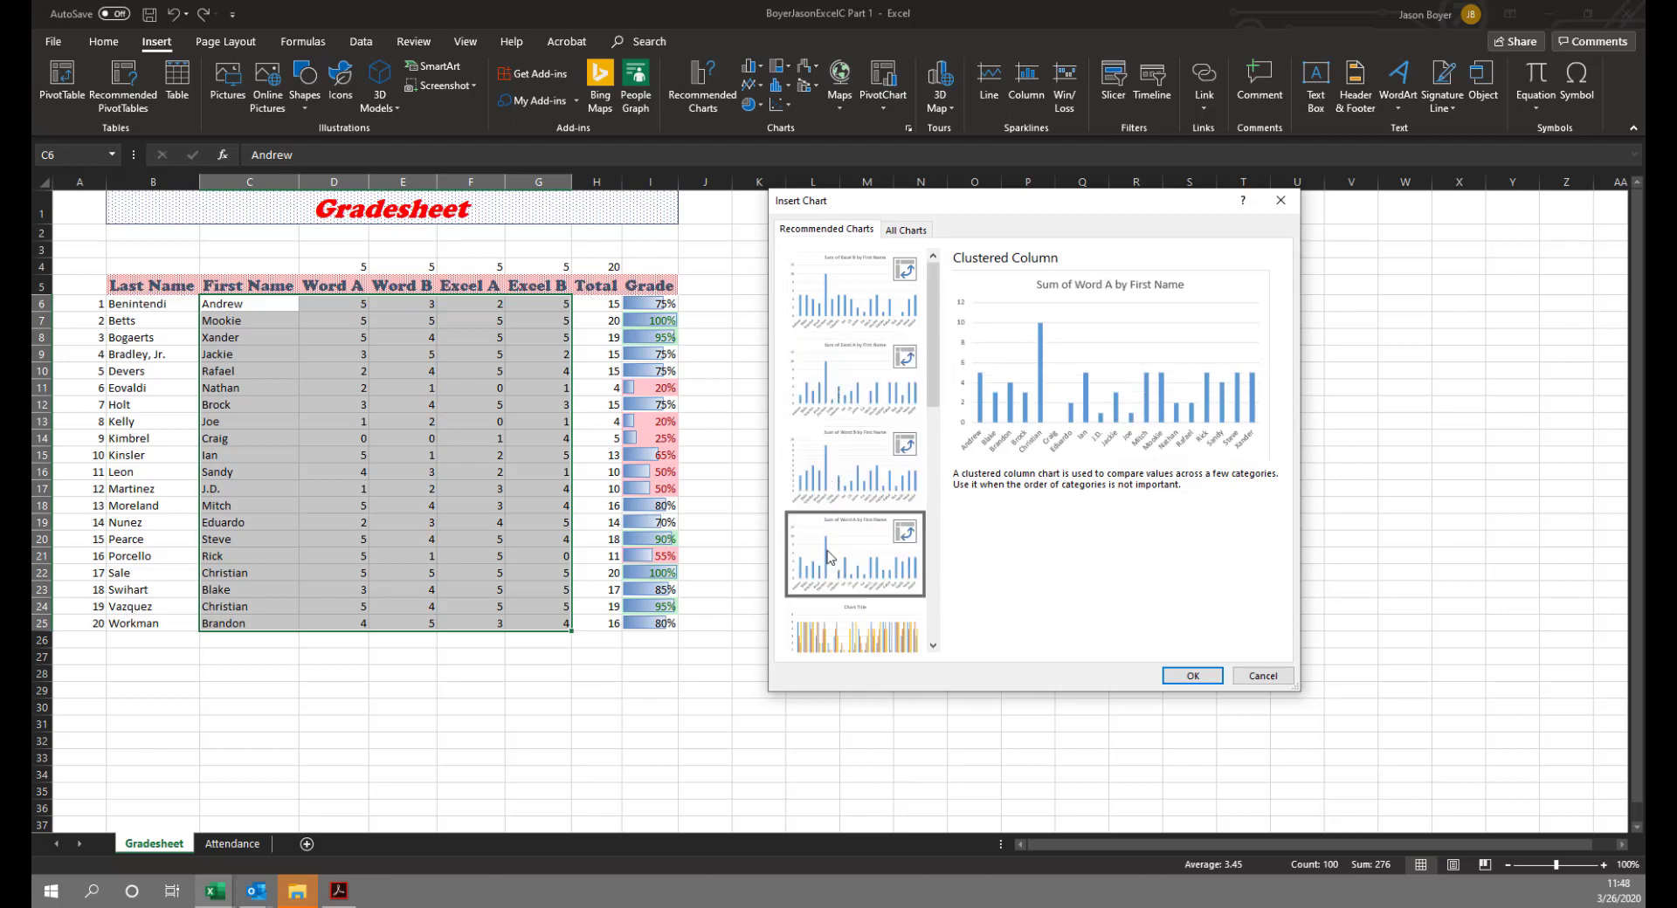
pyautogui.click(830, 464)
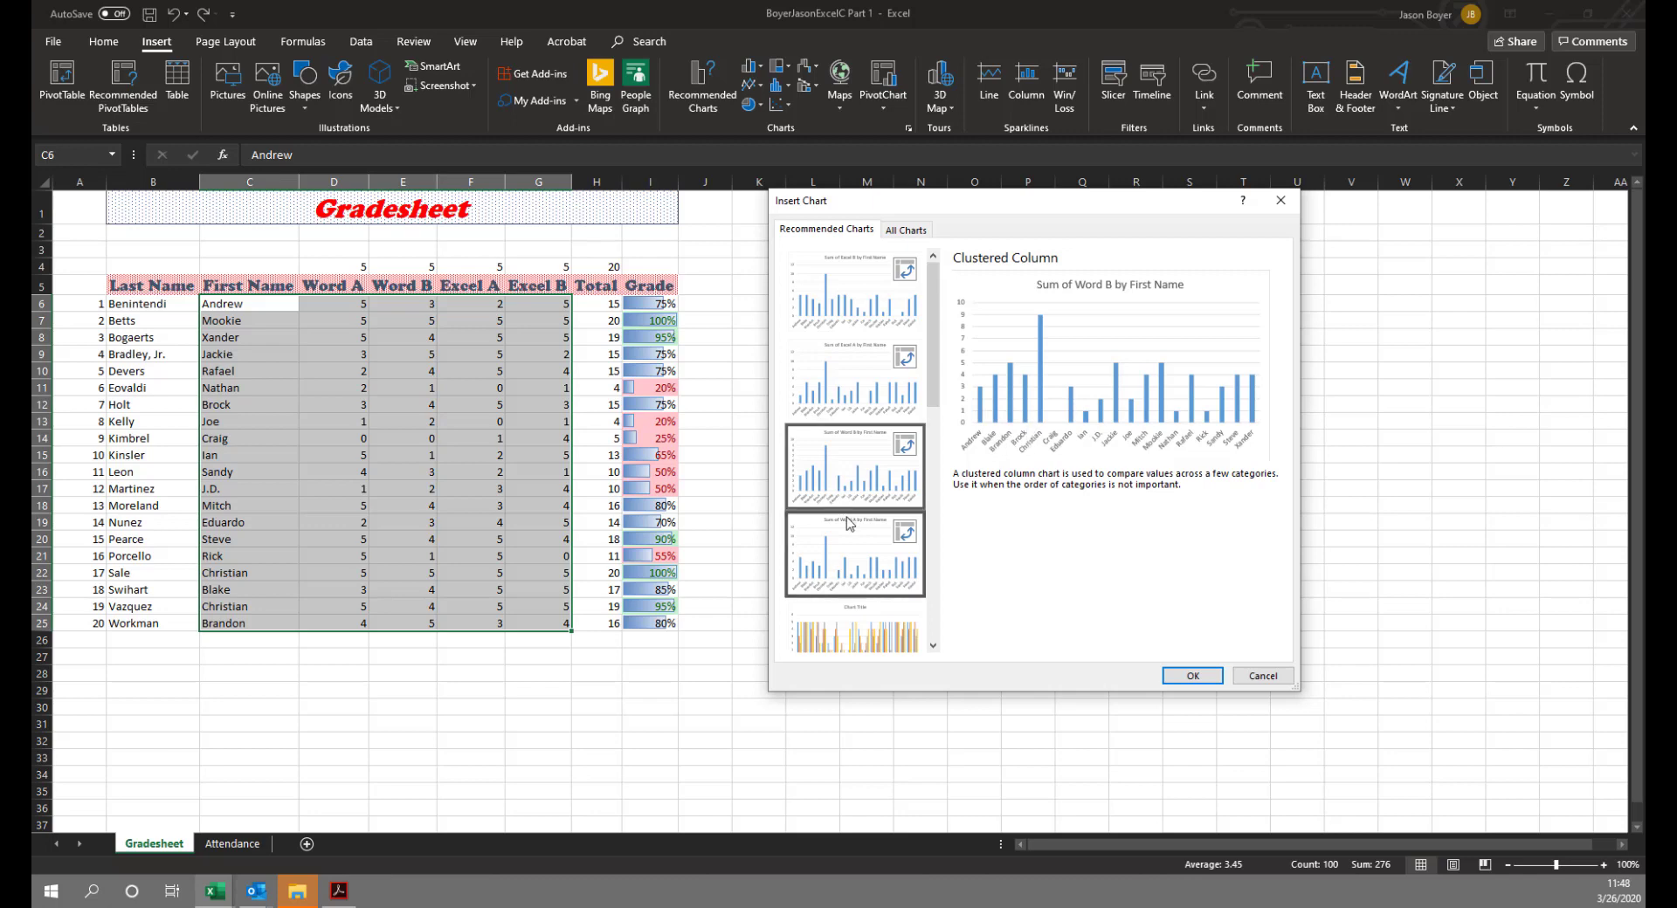
pyautogui.click(844, 559)
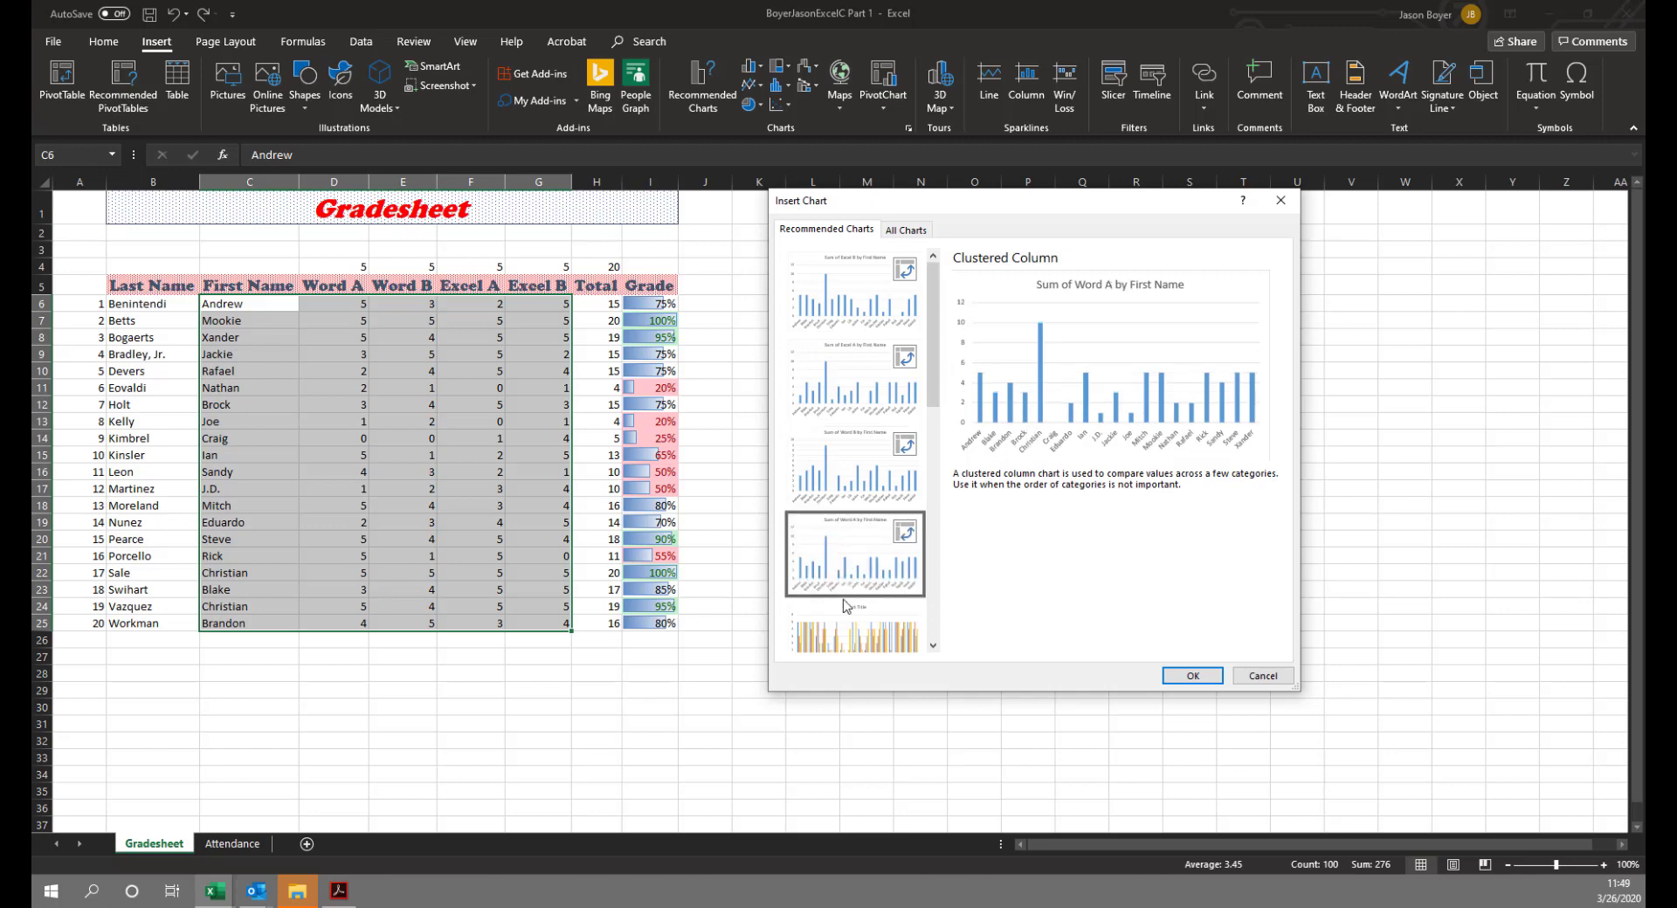
pyautogui.click(844, 627)
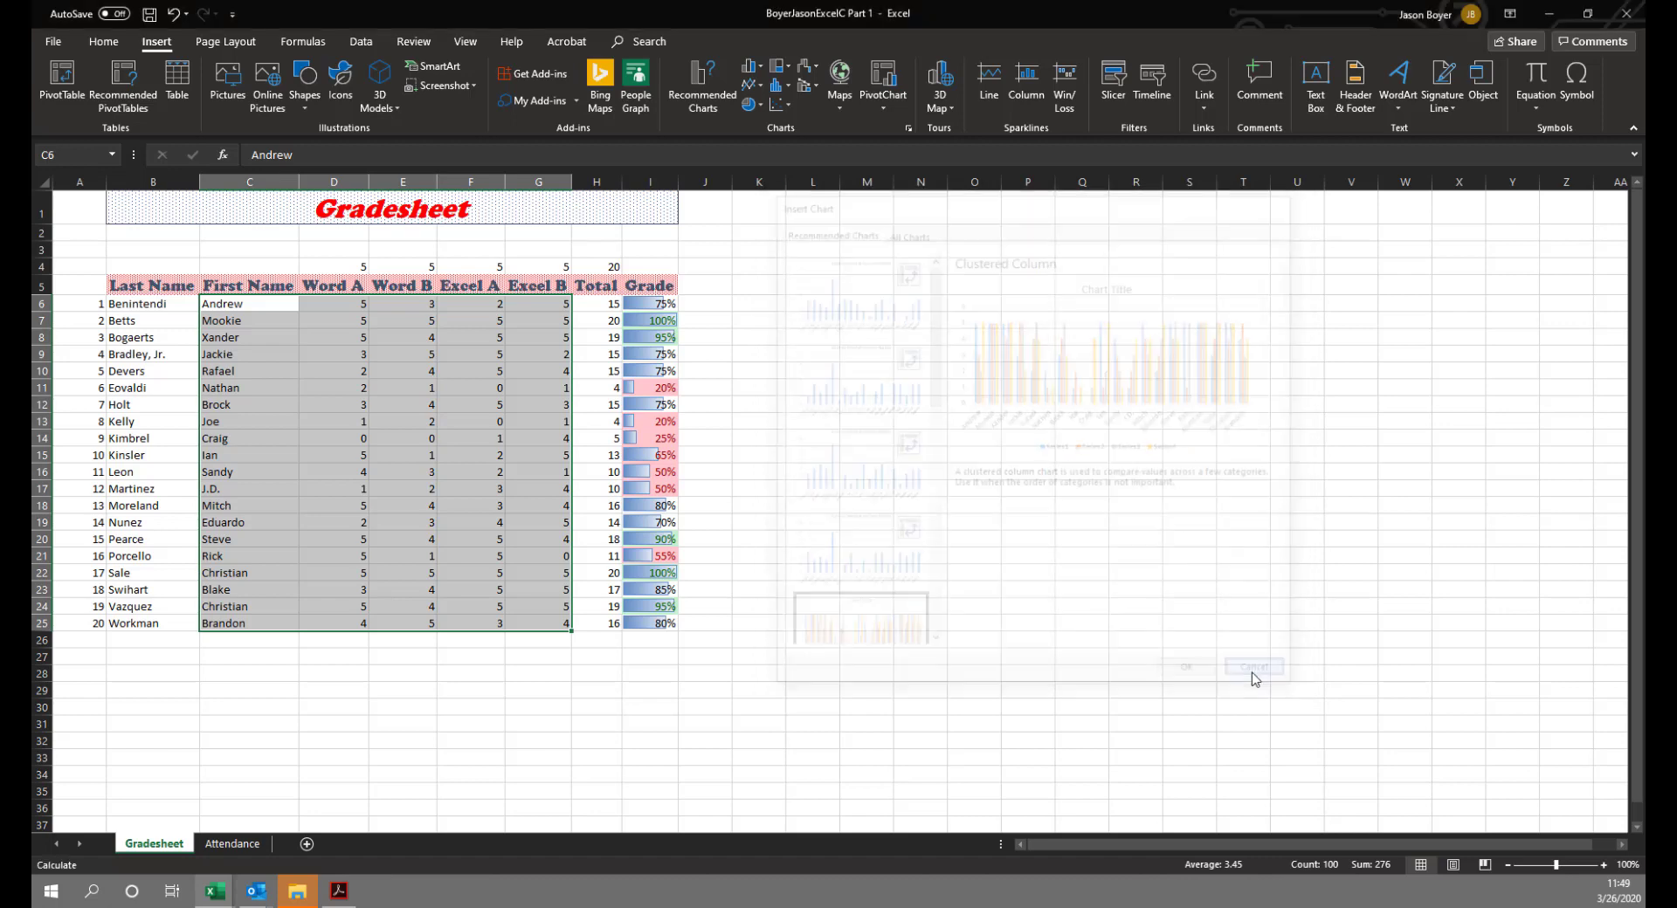
pyautogui.click(1258, 676)
# Insert the recommended clustered column chart of all four assignments by first name from C5:G25, and enlarge it beside the table across rows 5 to 25.
pyautogui.click(252, 265)
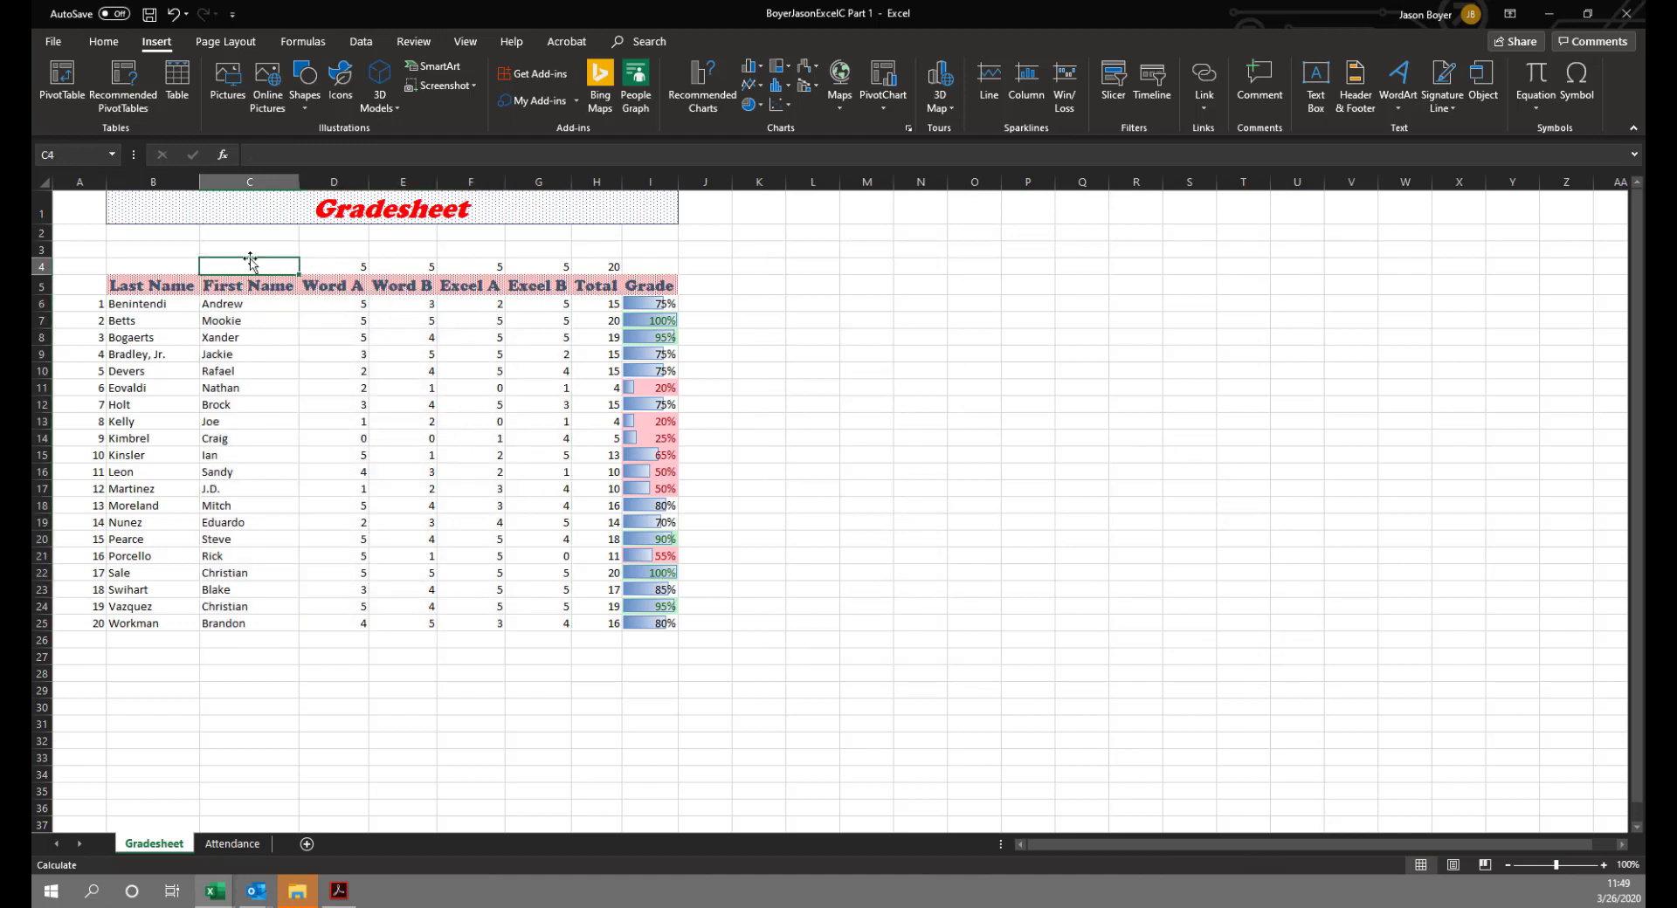
pyautogui.click(232, 286)
pyautogui.moveTo(232, 286); pyautogui.dragTo(516, 626)
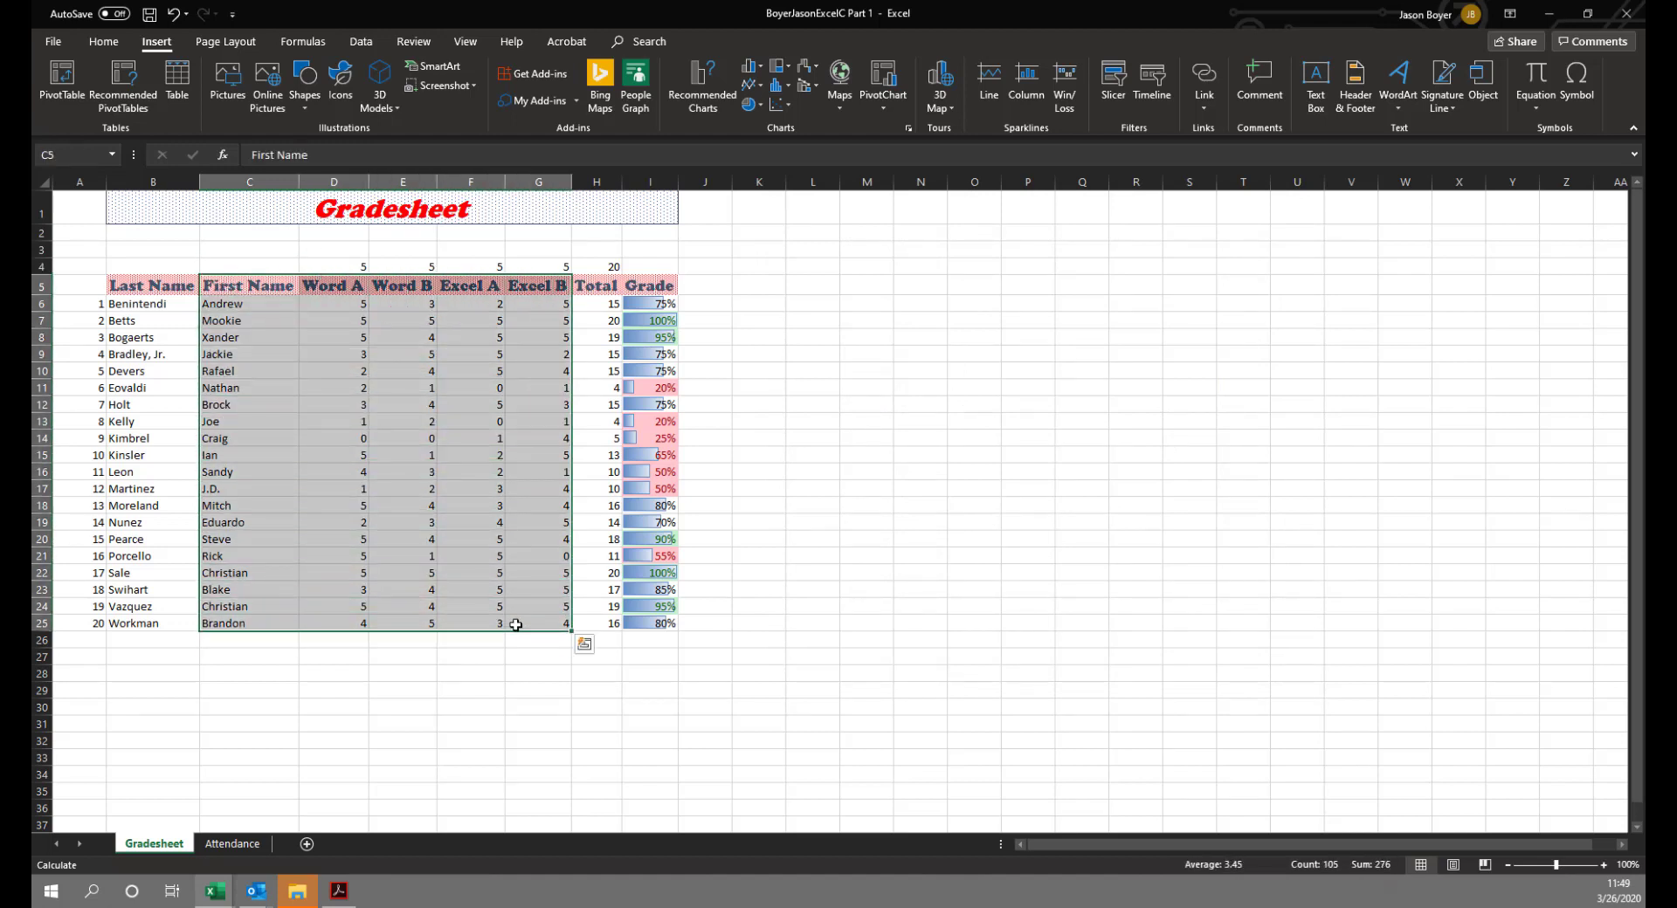
pyautogui.click(702, 83)
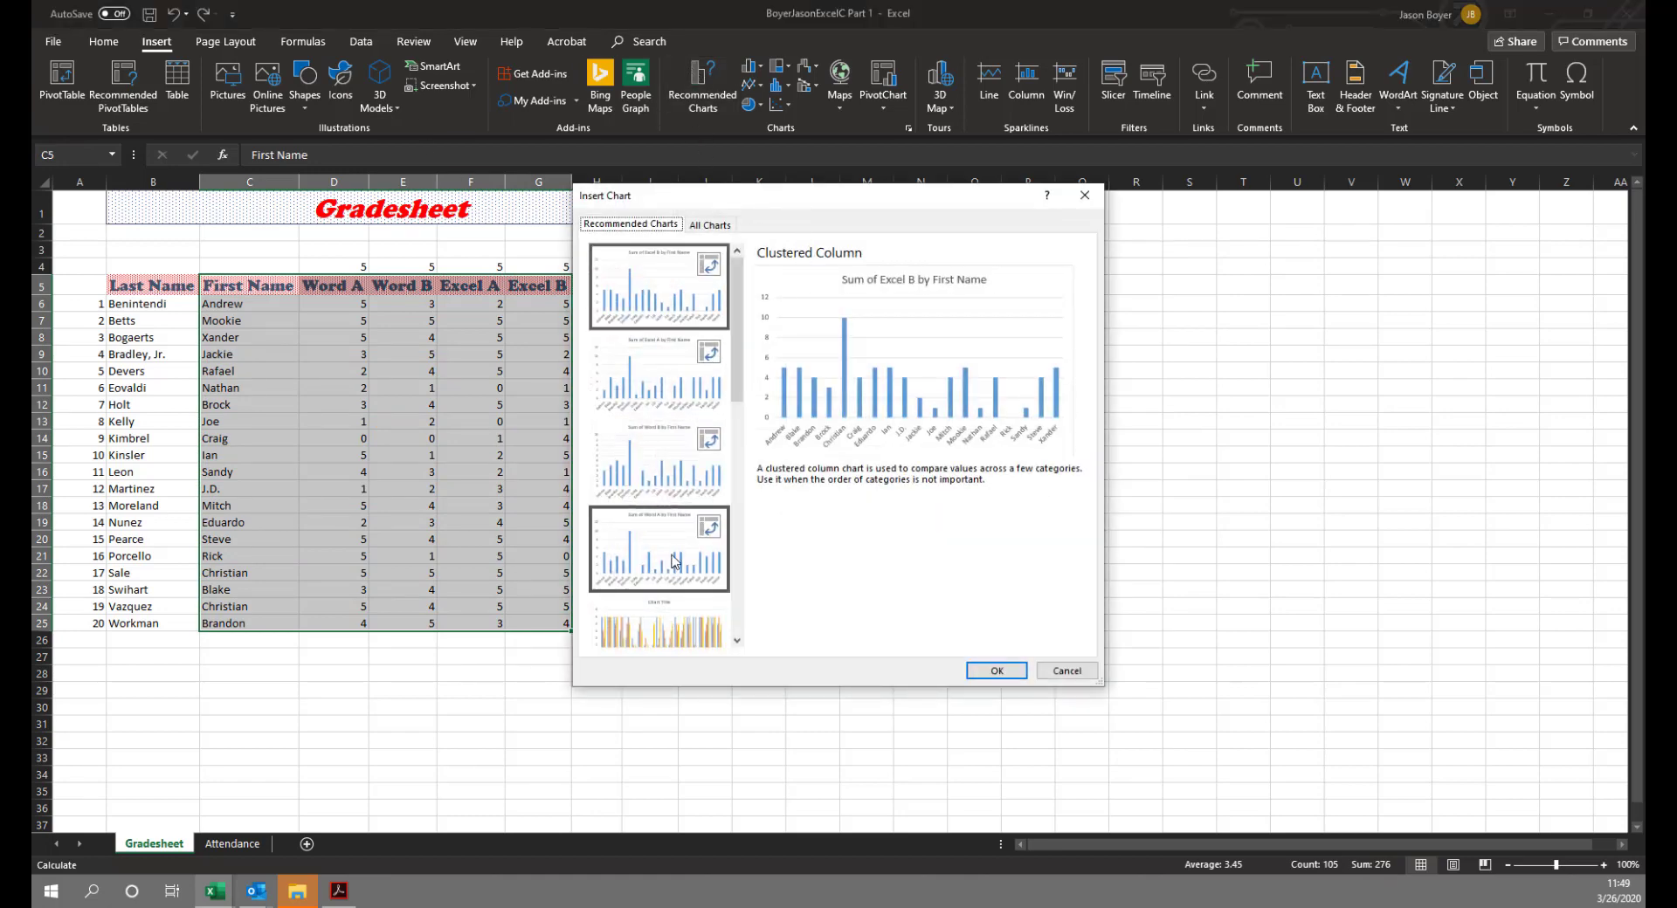
pyautogui.click(665, 624)
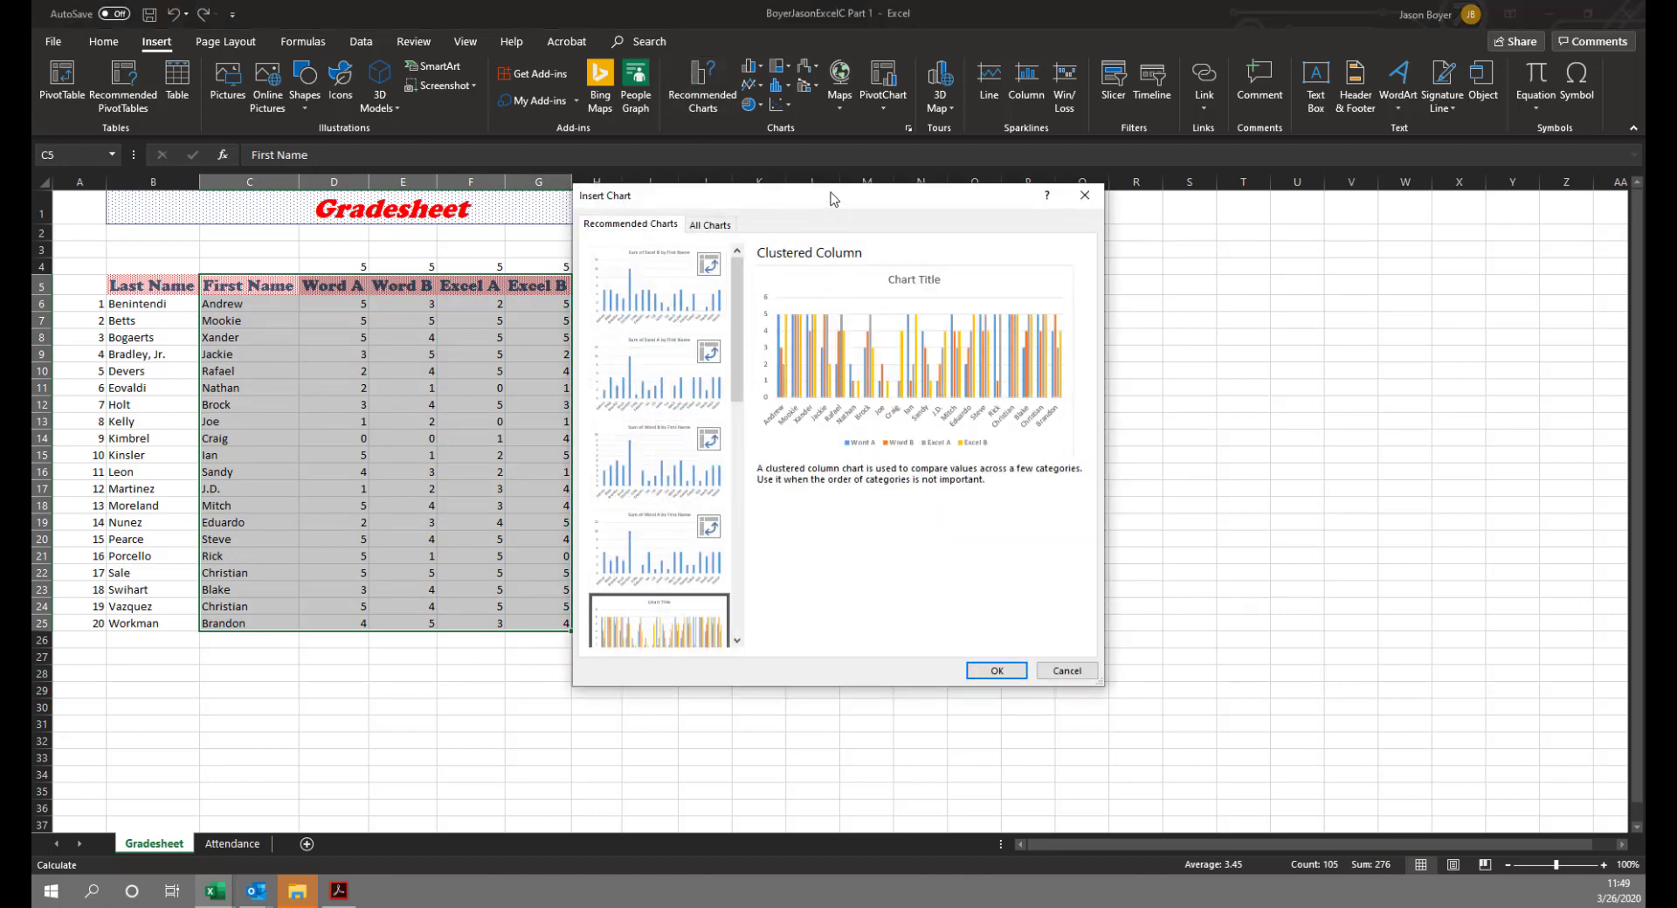
pyautogui.moveTo(831, 201); pyautogui.dragTo(1097, 208)
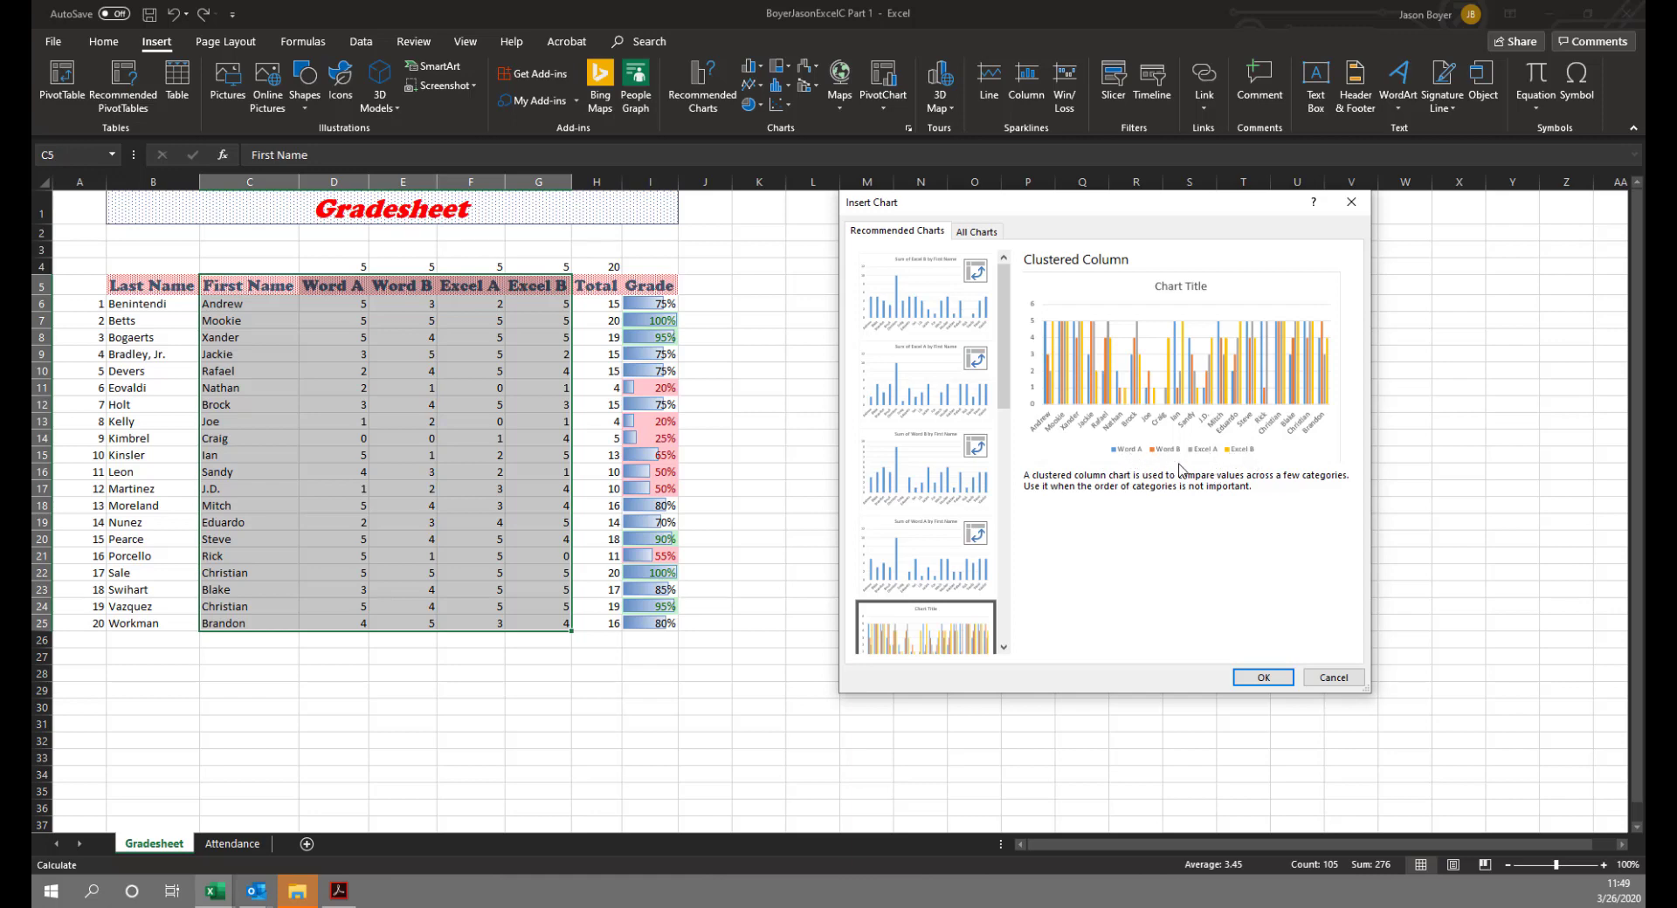
pyautogui.click(1258, 679)
pyautogui.moveTo(949, 426)
pyautogui.mouseDown()
pyautogui.moveTo(1041, 383)
pyautogui.moveTo(1042, 309)
pyautogui.mouseUp()
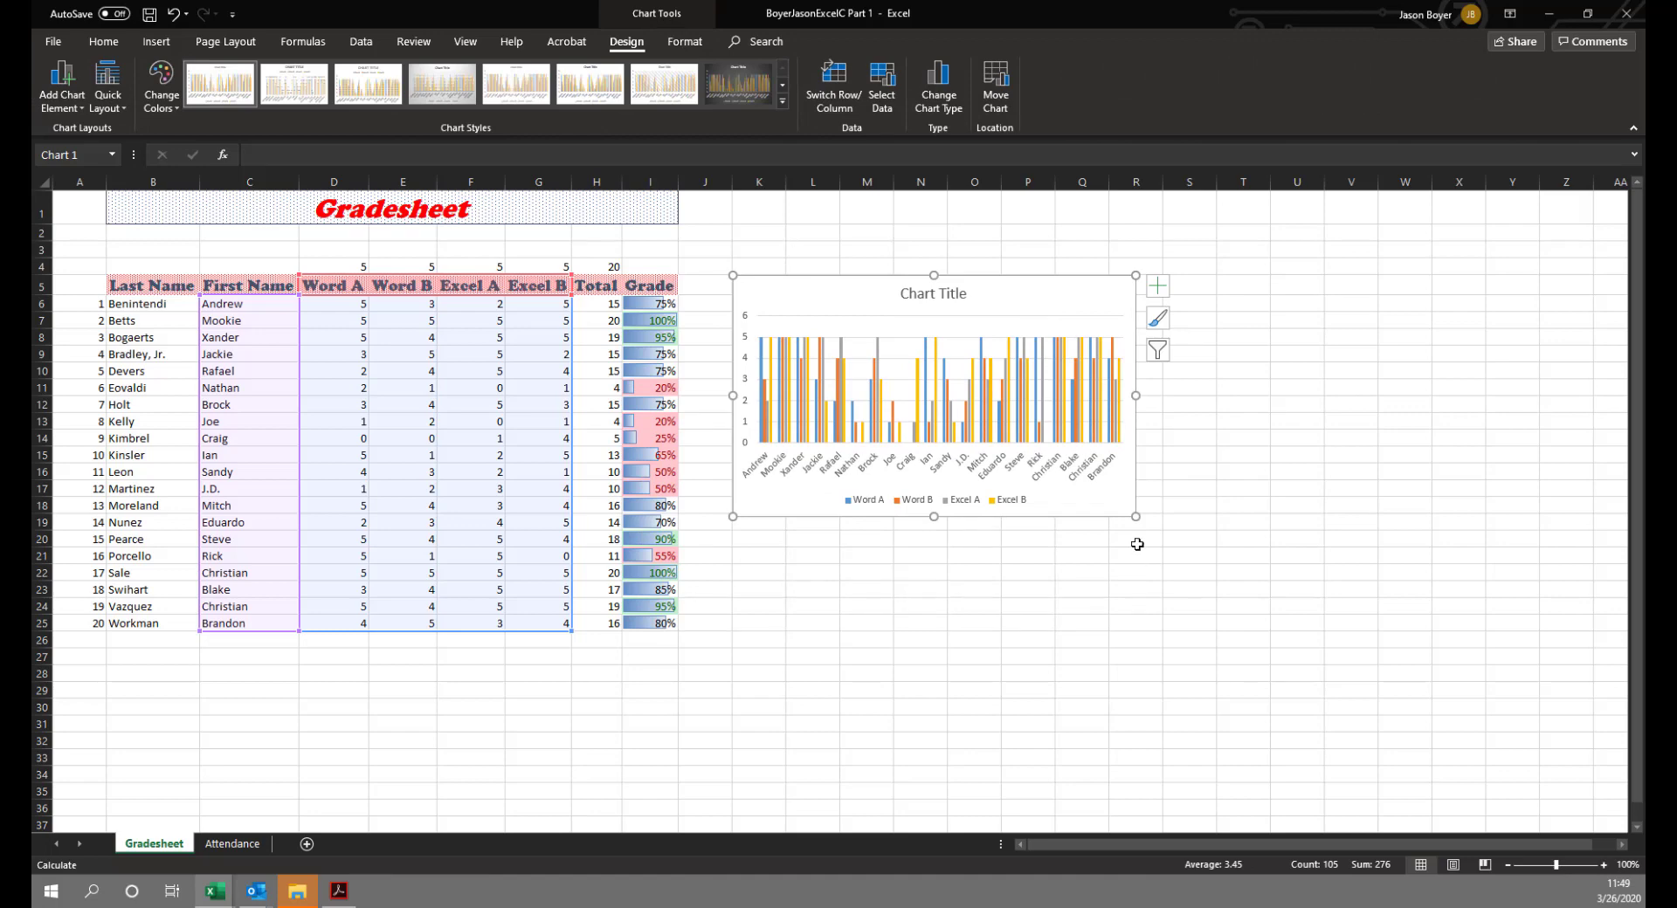
pyautogui.moveTo(1135, 516); pyautogui.dragTo(1285, 629)
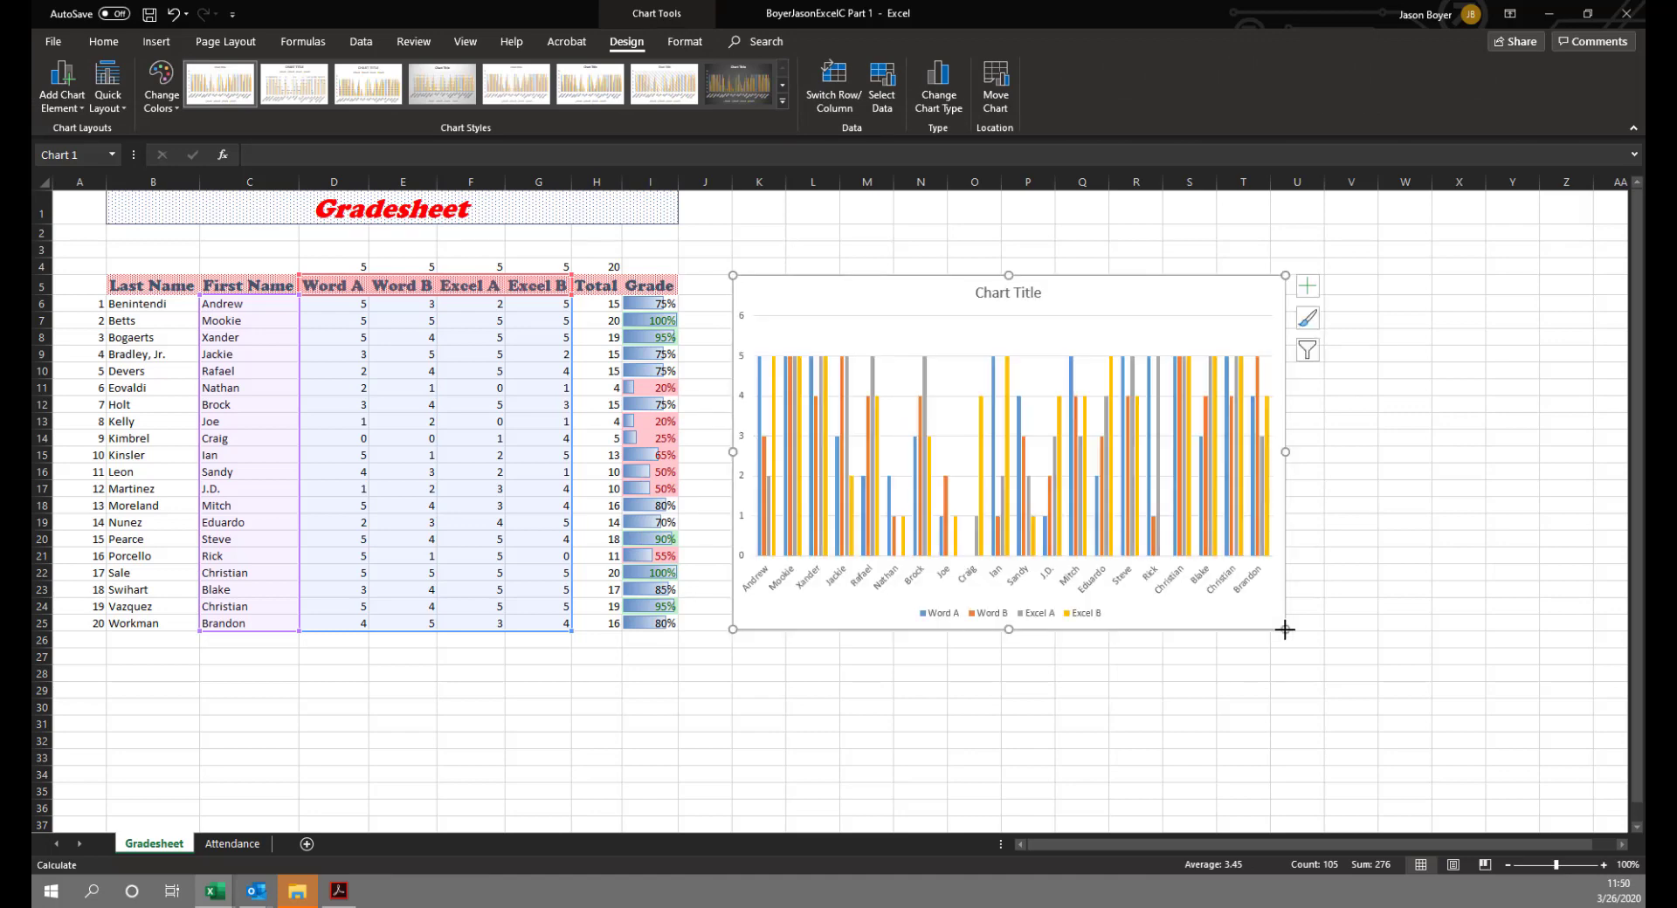
# Replace the chart's placeholder title with "Assignment Grades by Player".
pyautogui.click(1004, 293)
pyautogui.doubleClick(1004, 294)
pyautogui.click(1009, 294)
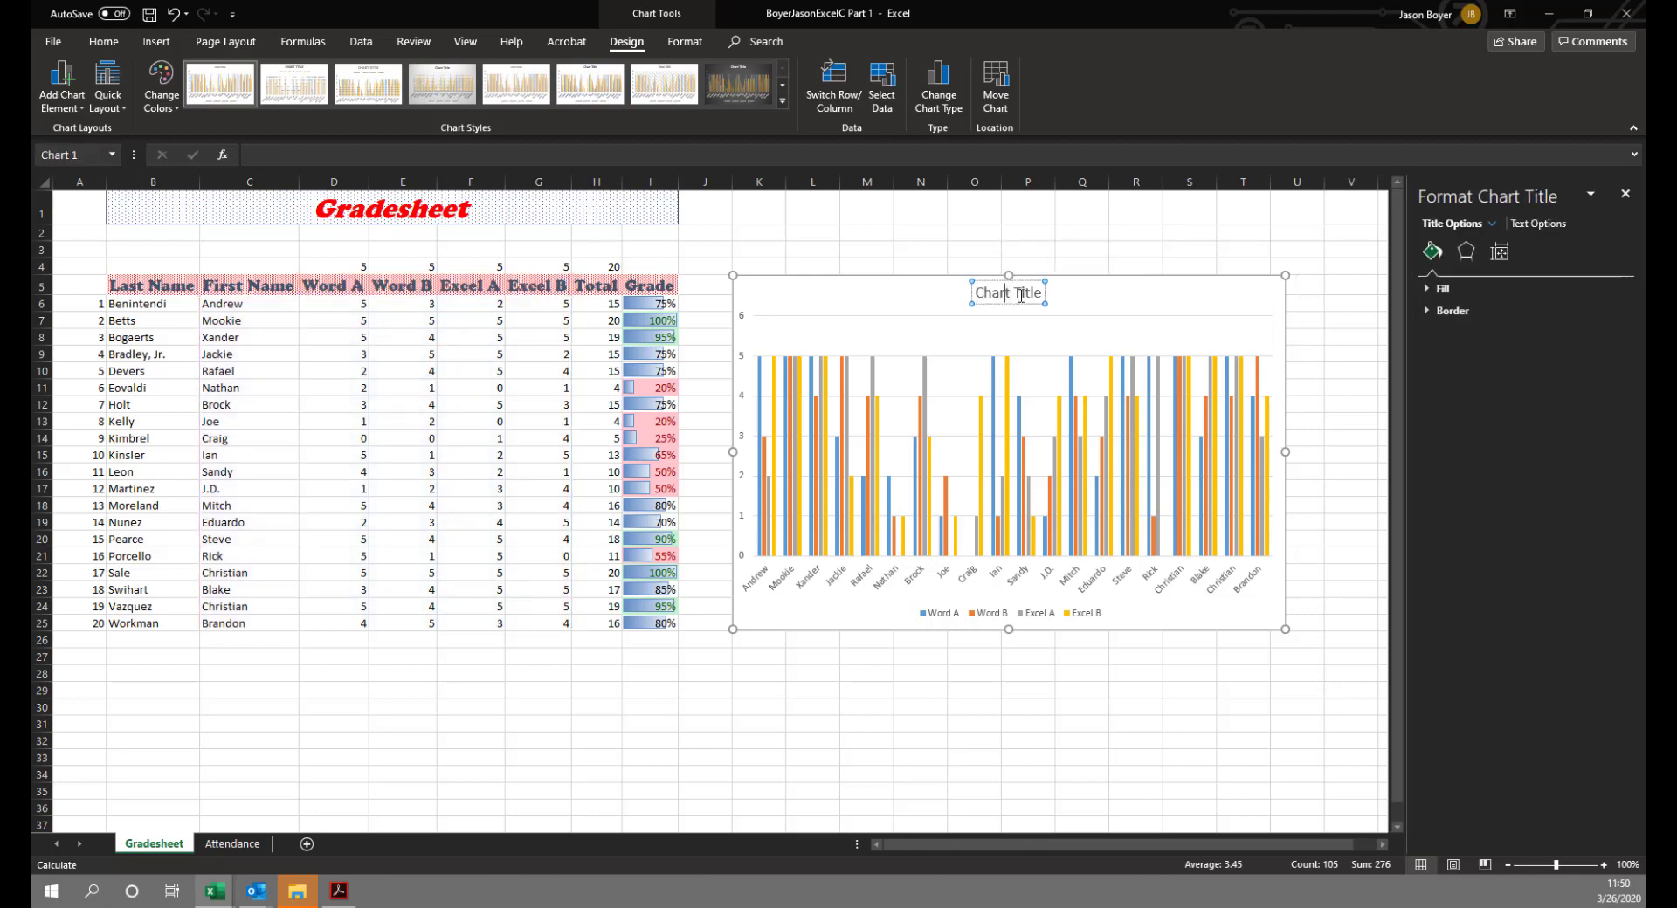
pyautogui.moveTo(1040, 293); pyautogui.dragTo(979, 292)
pyautogui.write('NT gRADES')
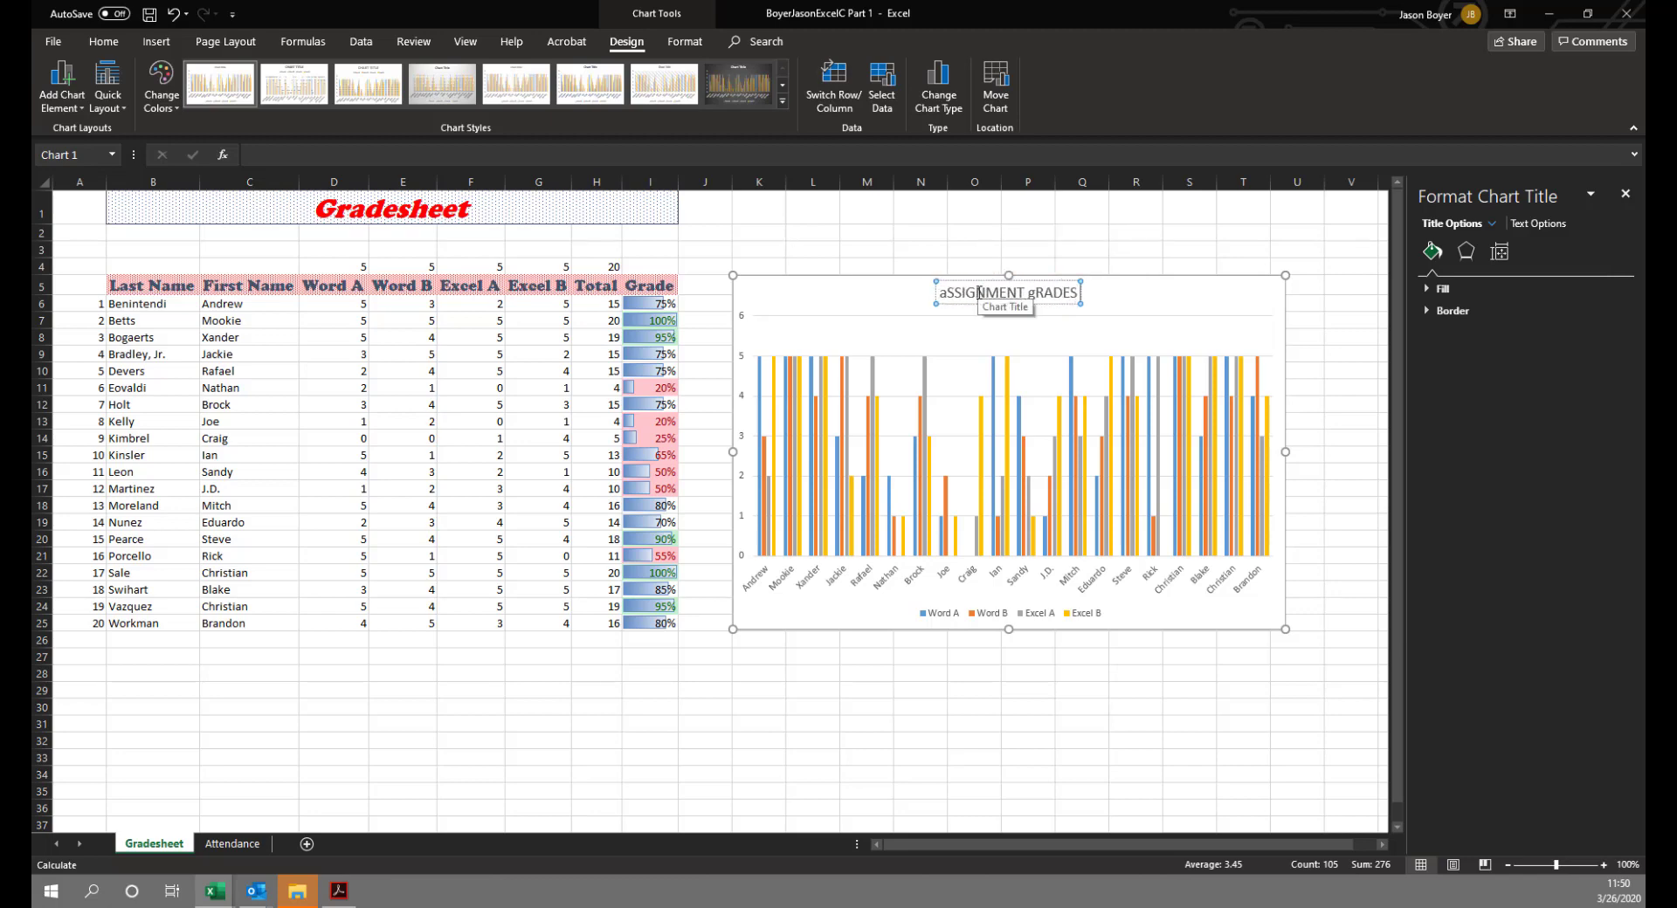
pyautogui.write(' BY pLAYER')
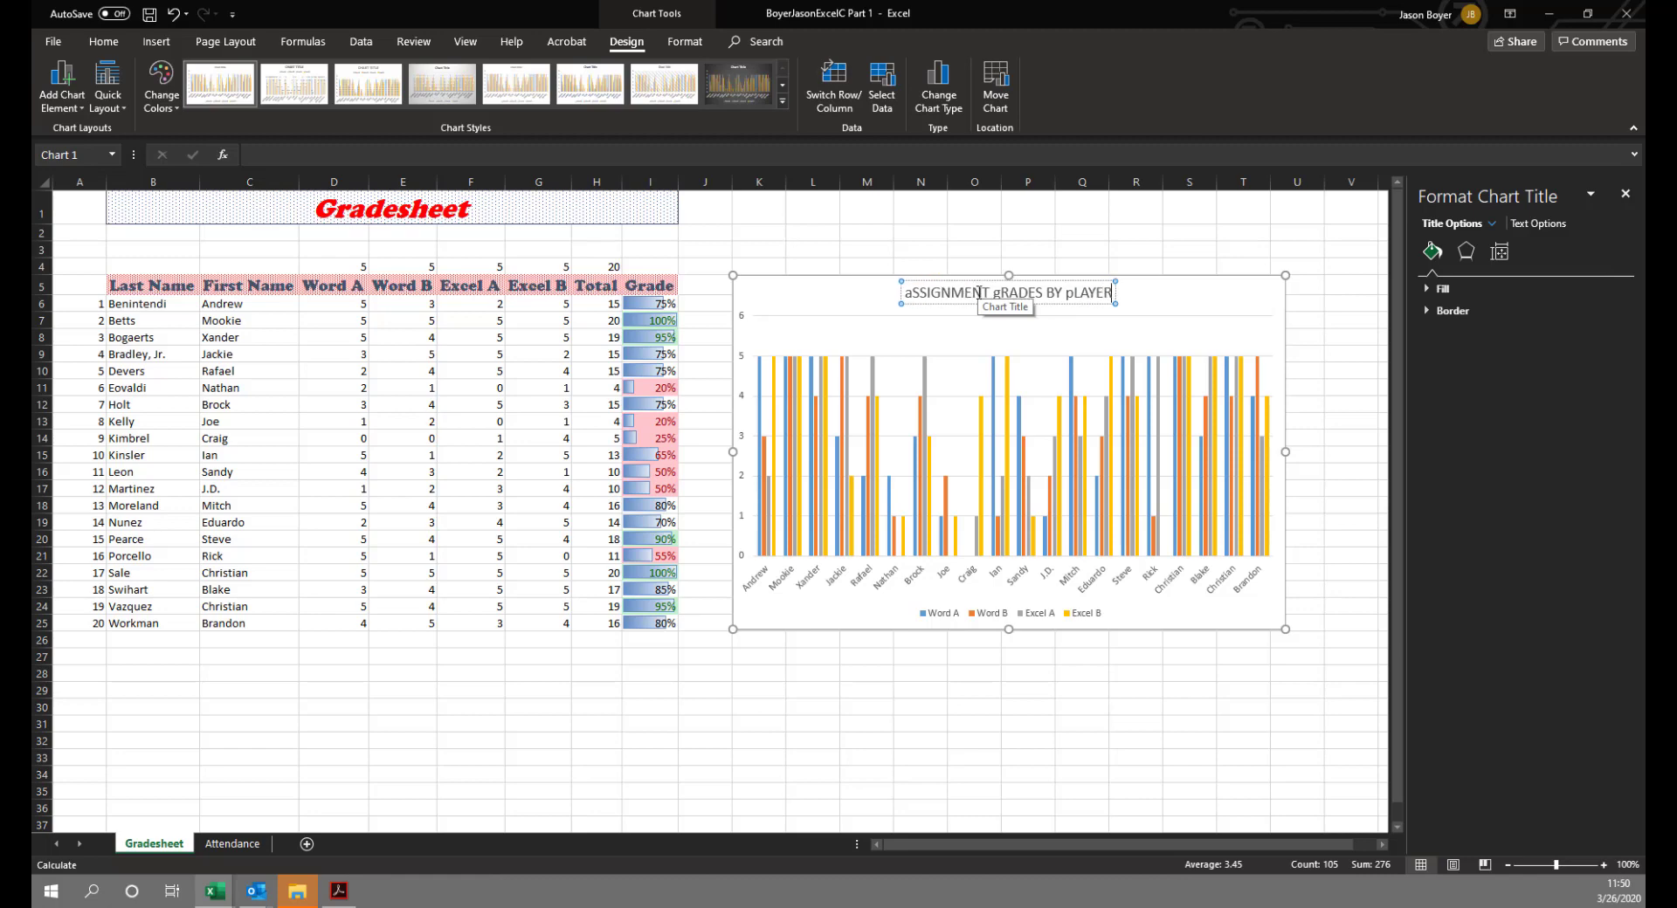
pyautogui.press('BackSpace')
pyautogui.press('BackSpace')
pyautogui.press('BackSpace')
pyautogui.press('BackSpace')
pyautogui.press('BackSpace')
pyautogui.press('BackSpace')
pyautogui.press('BackSpace')
pyautogui.press('BackSpace')
pyautogui.press('BackSpace')
pyautogui.press('BackSpace')
pyautogui.press('BackSpace')
pyautogui.press('BackSpace')
pyautogui.press('BackSpace')
pyautogui.press('BackSpace')
pyautogui.press('BackSpace')
pyautogui.press('BackSpace')
pyautogui.press('BackSpace')
pyautogui.press('BackSpace')
pyautogui.press('BackSpace')
pyautogui.press('BackSpace')
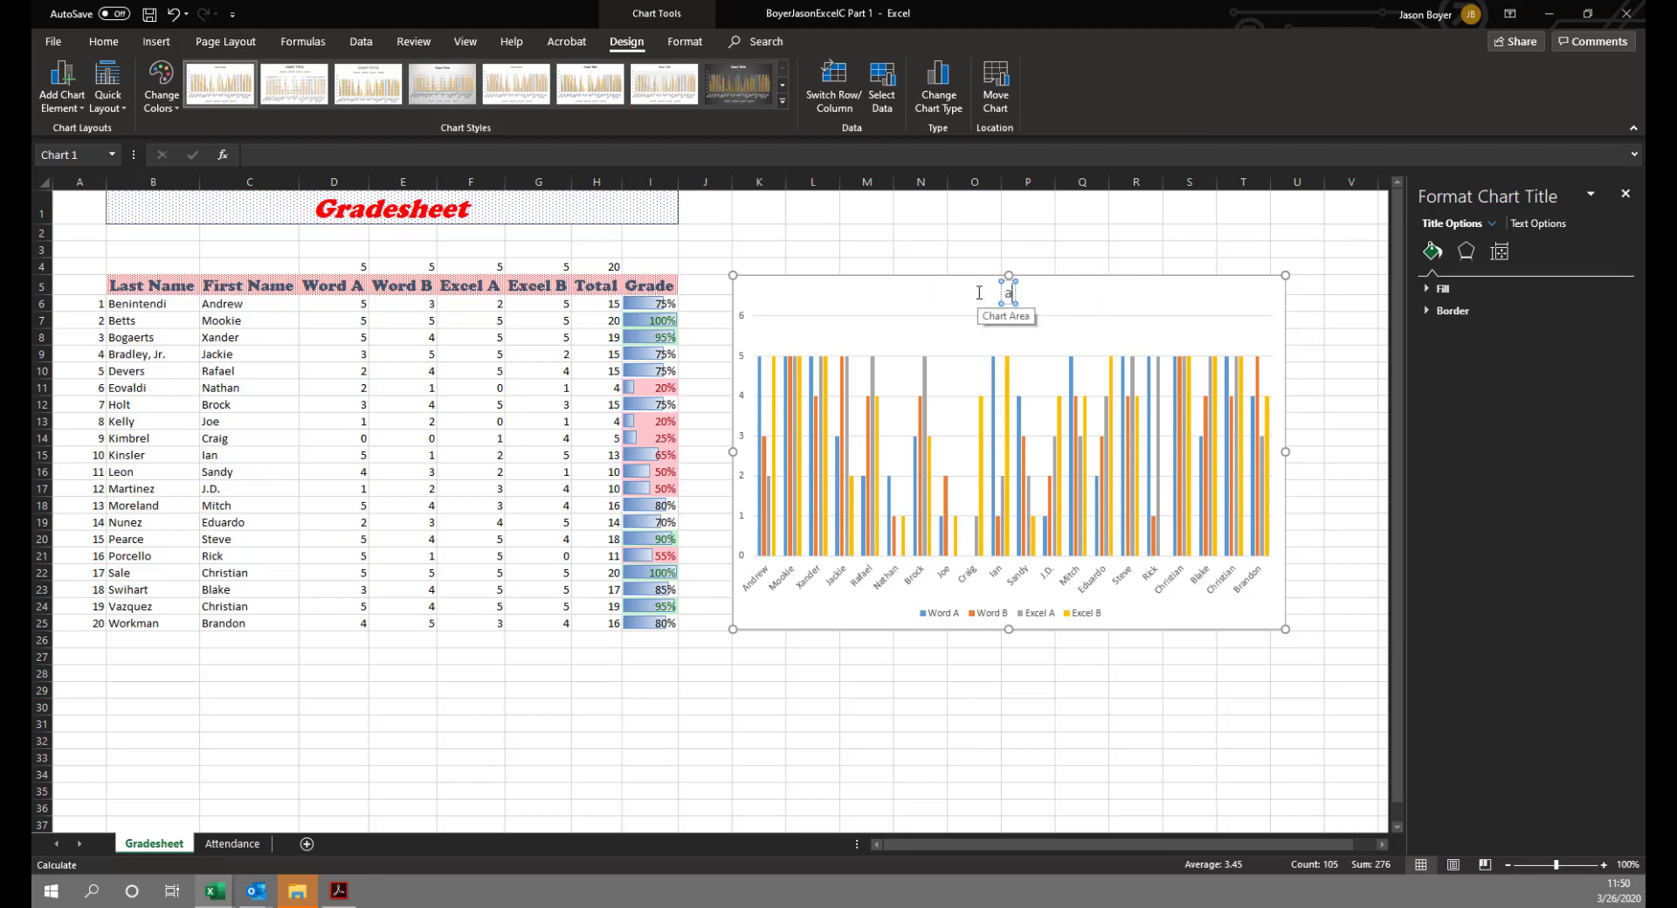
pyautogui.press('BackSpace')
pyautogui.write('Assignment Grades')
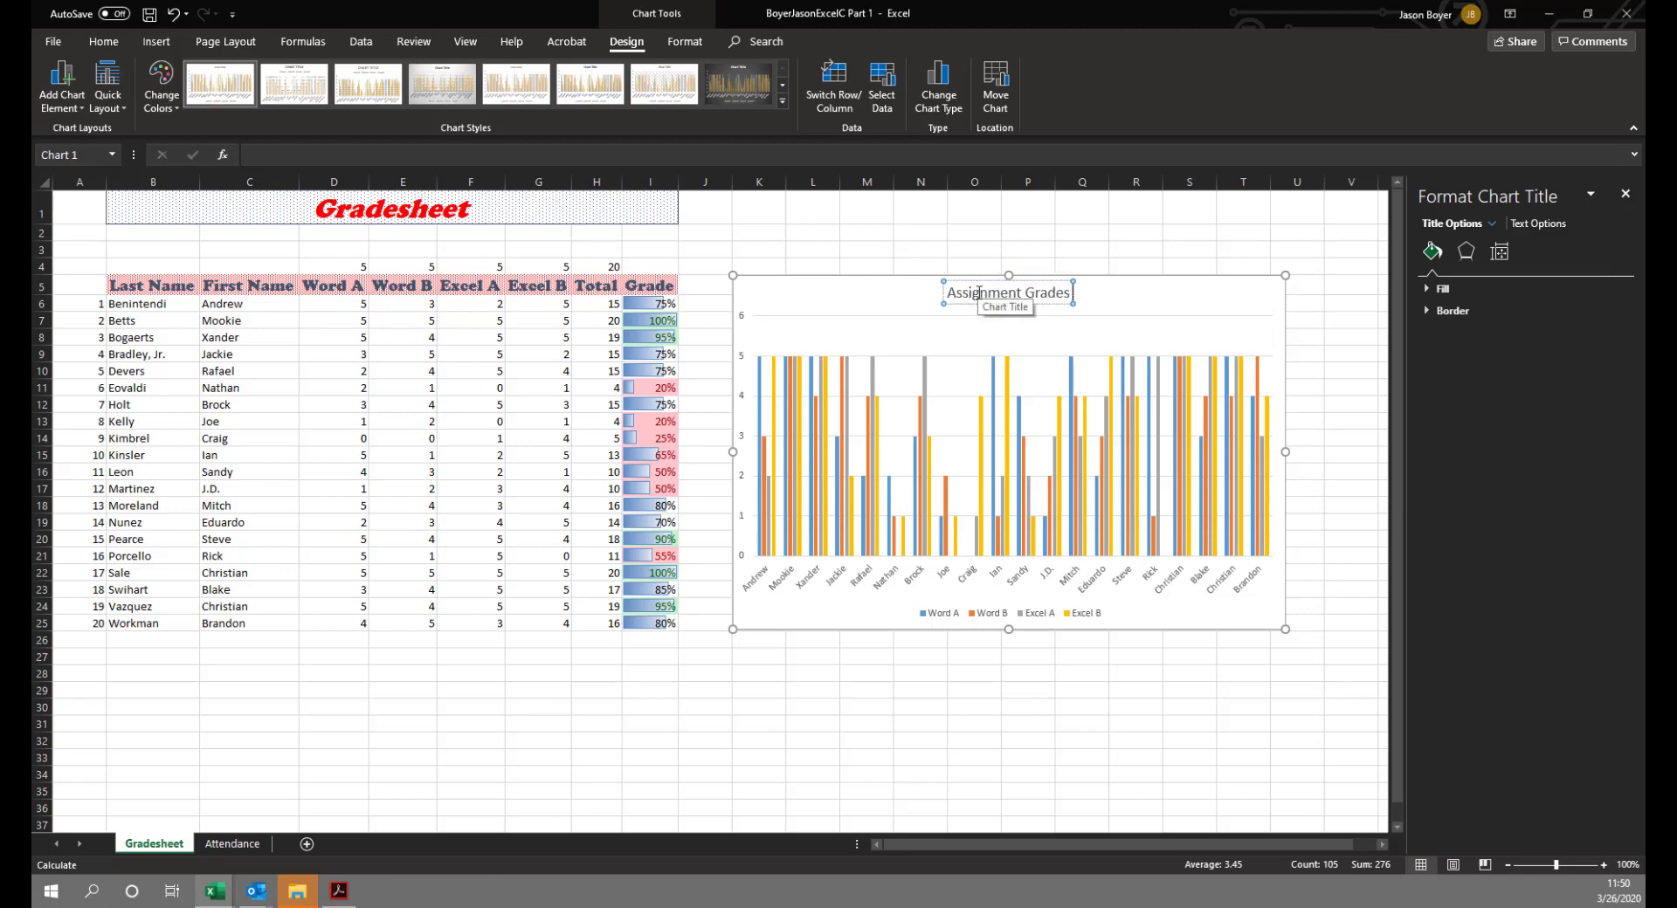
pyautogui.write(' by Player')
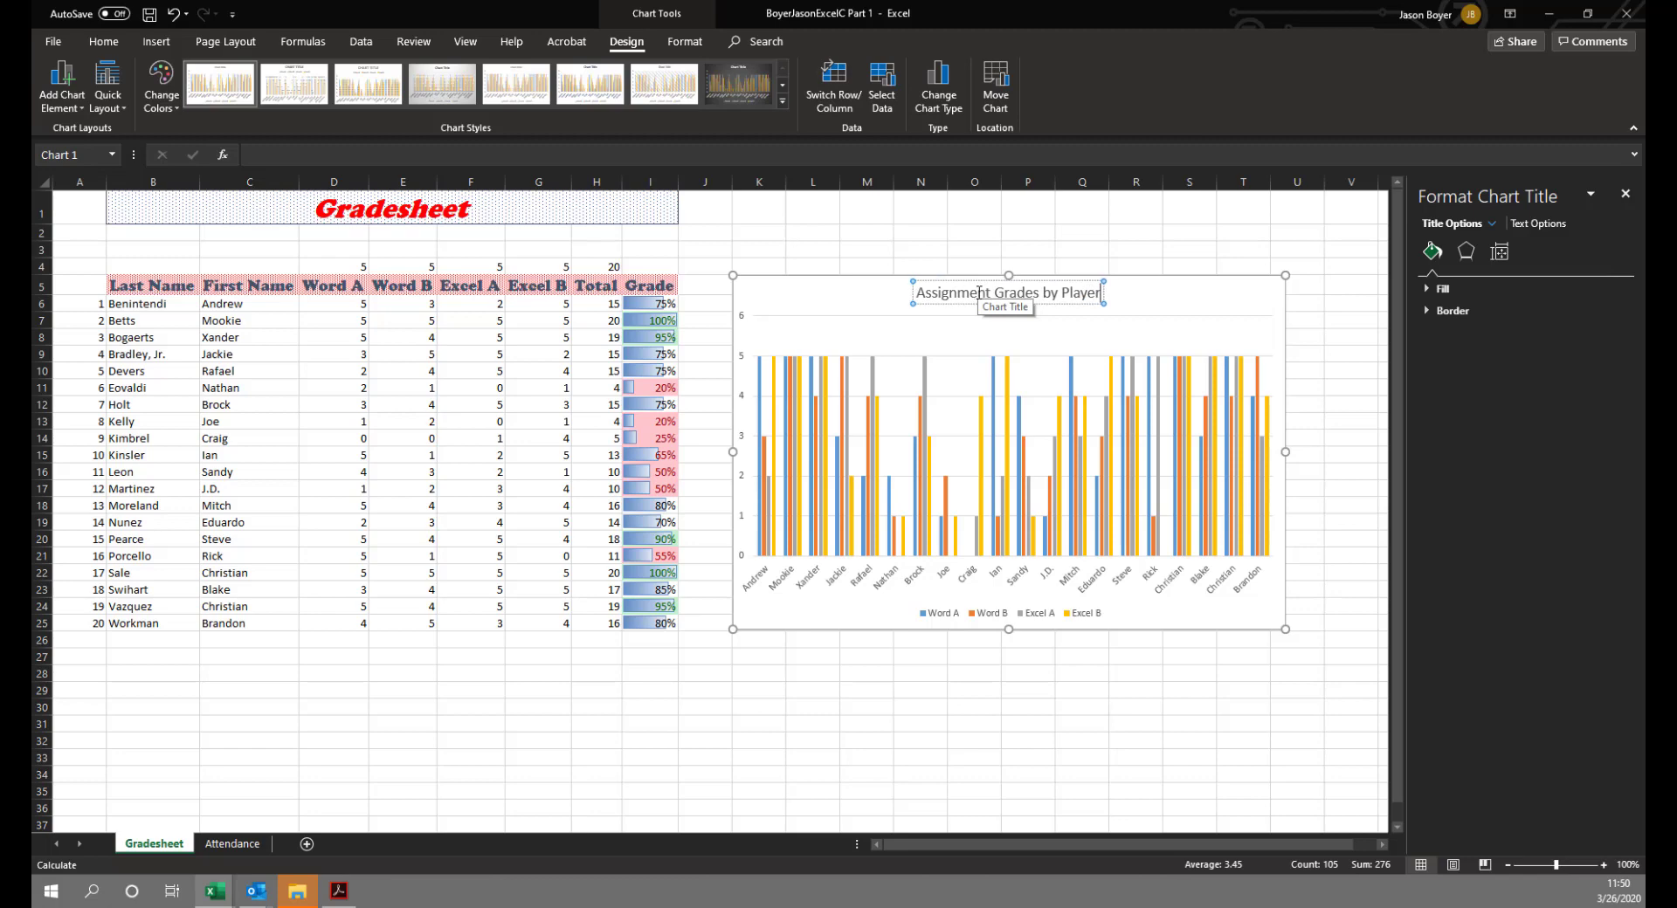
pyautogui.click(851, 722)
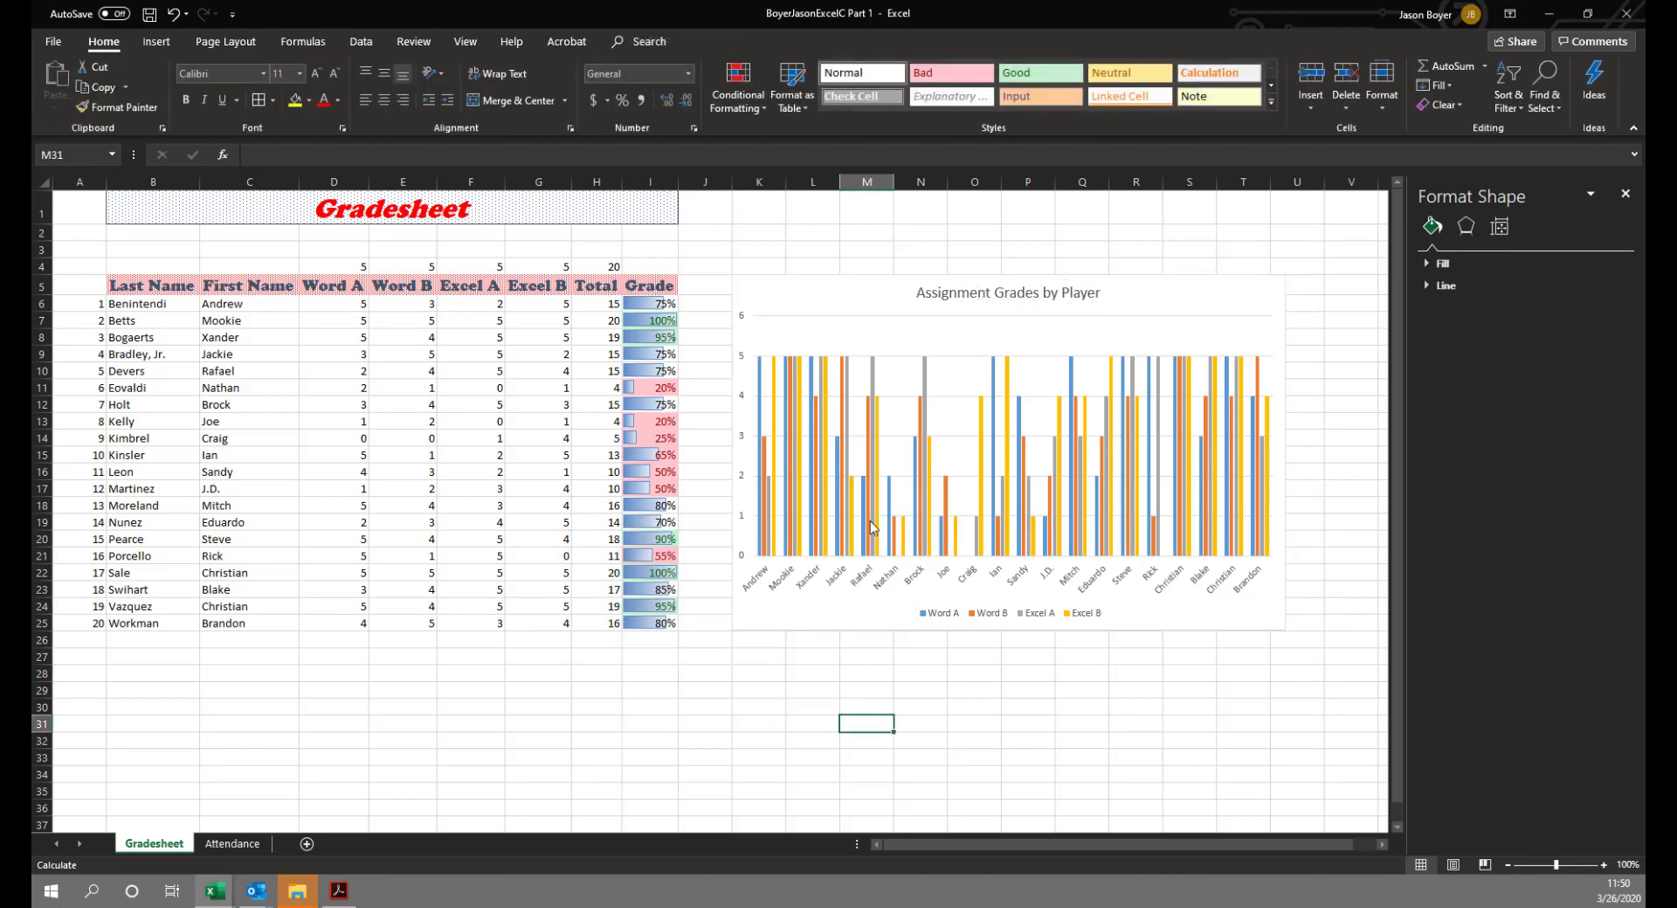
# Apply the quick layout that adds both axis titles and places the legend to the right of the chart's columns.
pyautogui.click(842, 304)
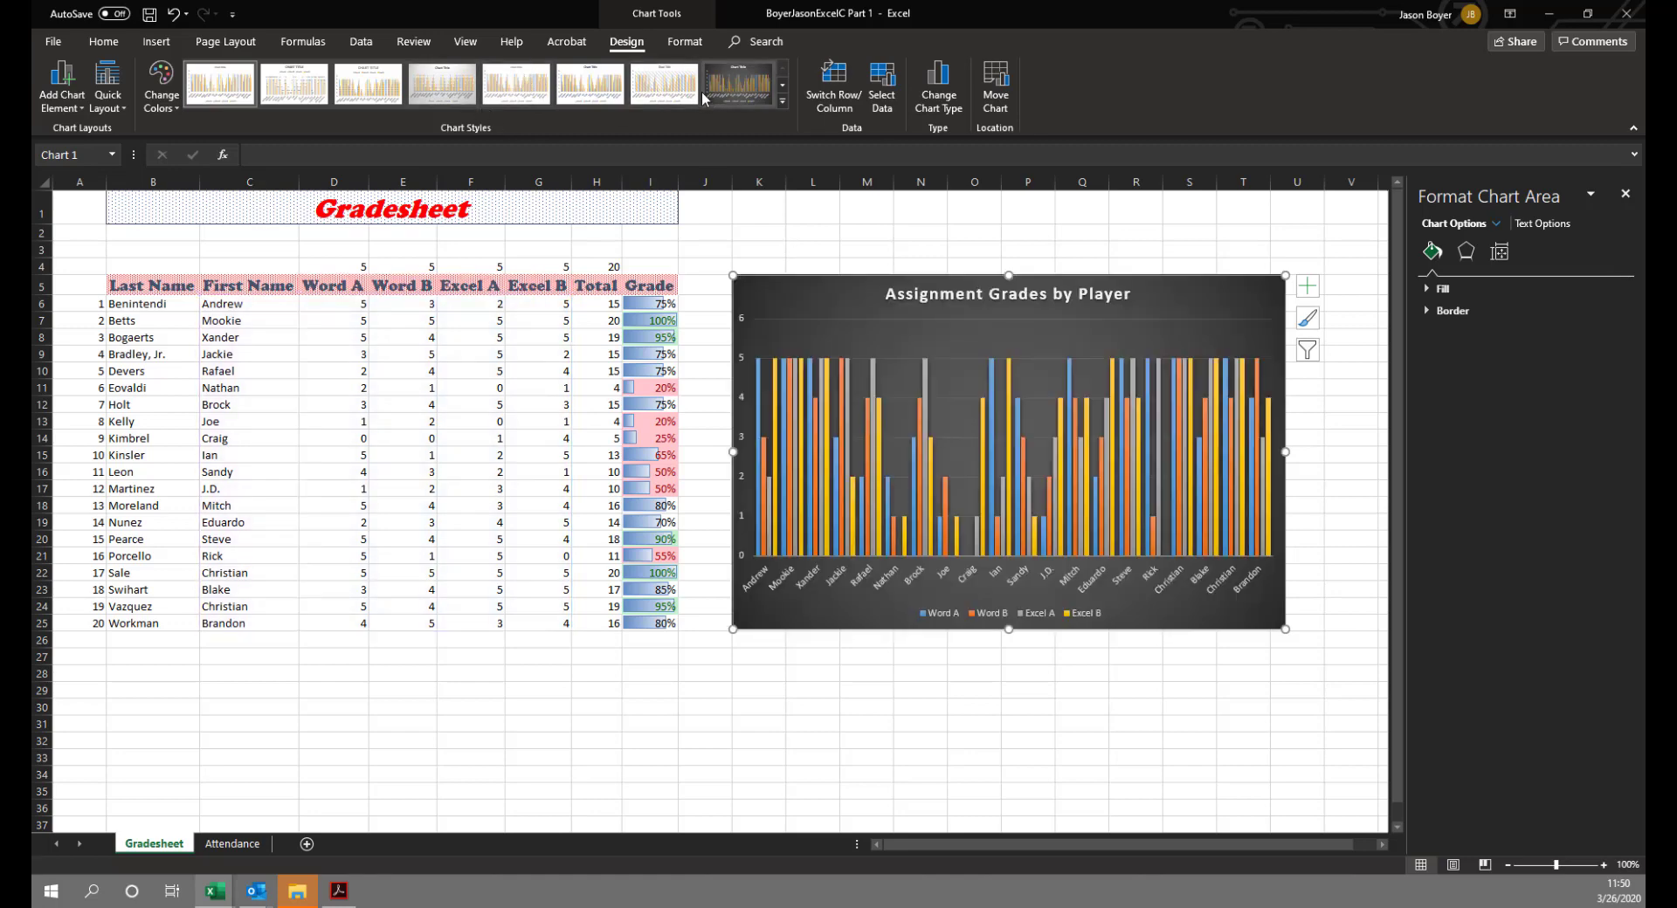
pyautogui.click(103, 108)
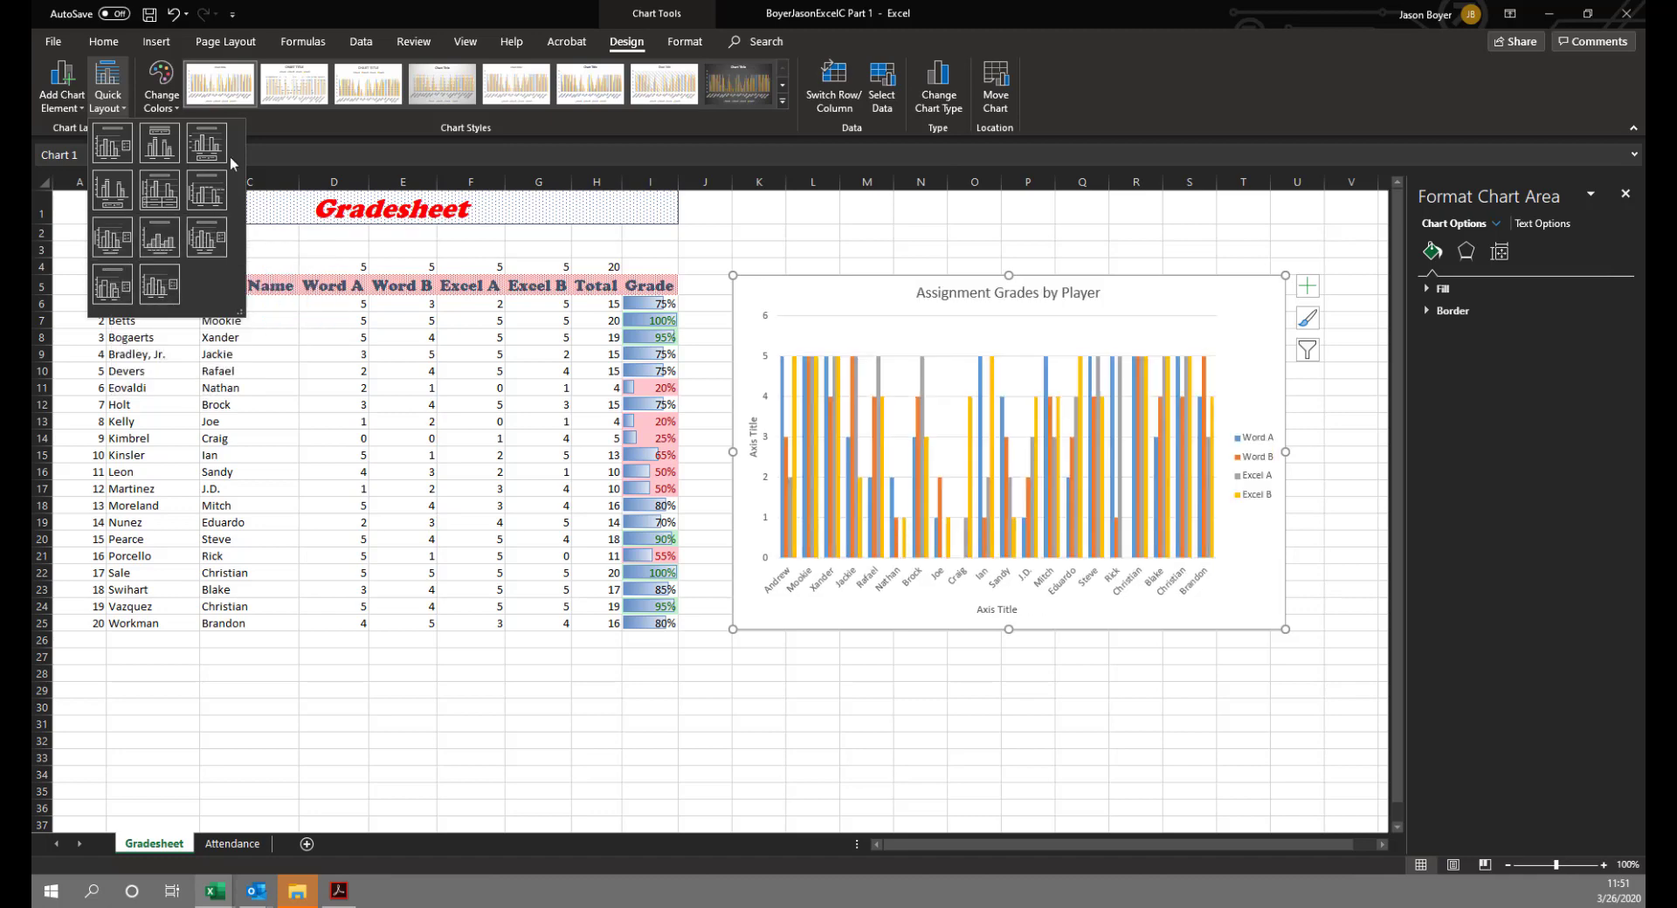
pyautogui.click(207, 235)
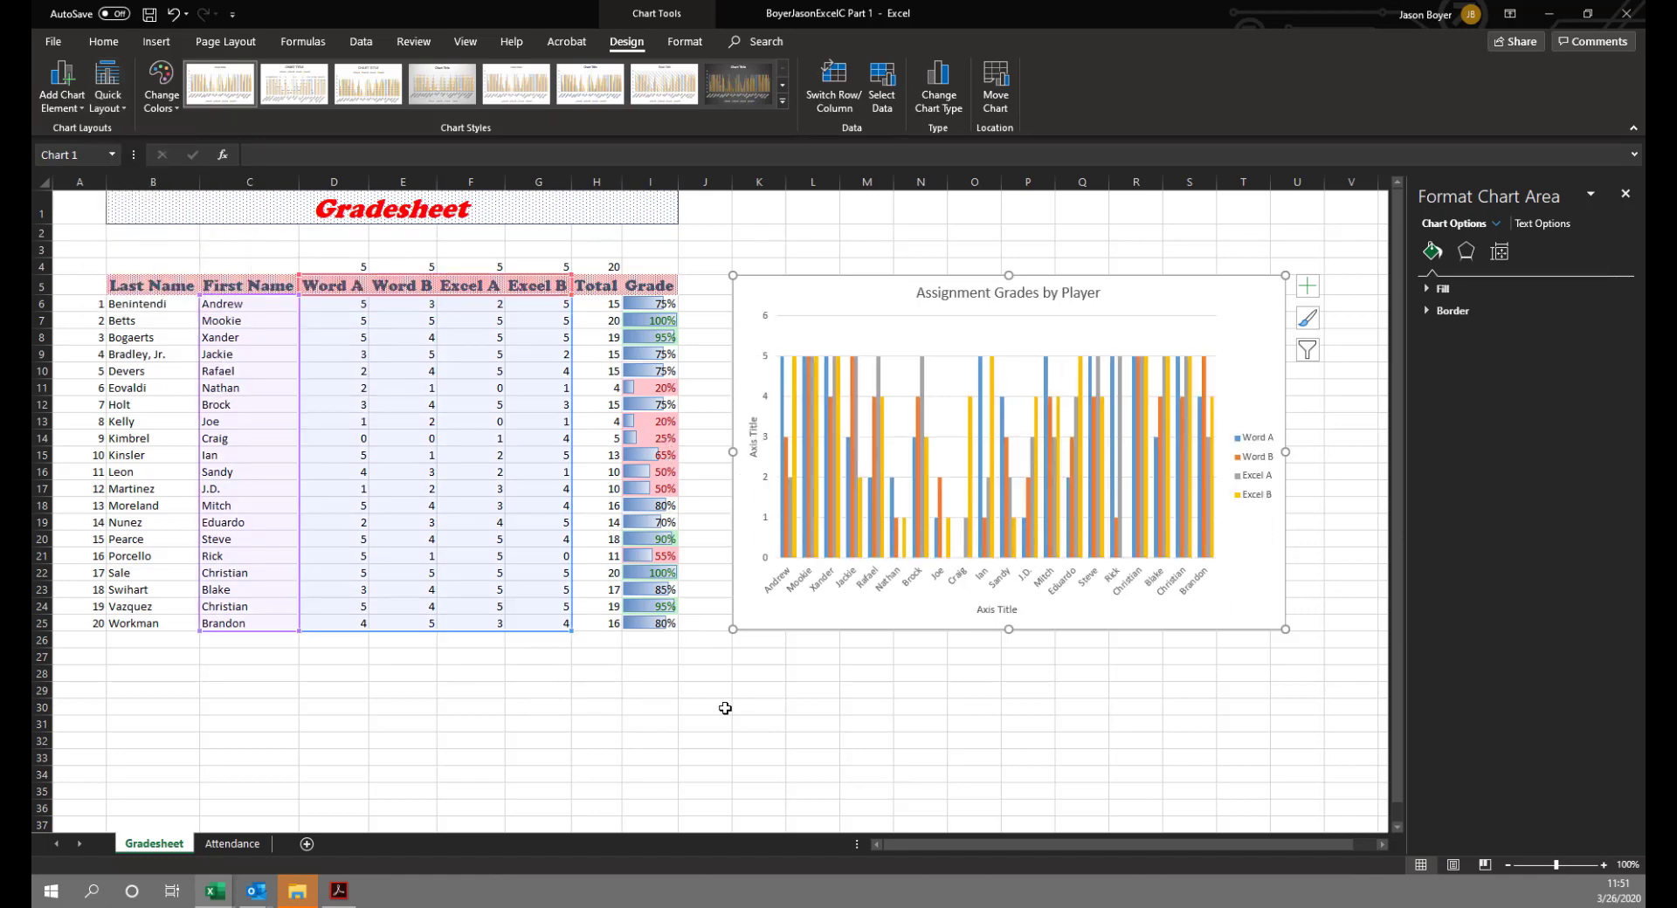
# Rename the chart's vertical axis title as Grade.
pyautogui.click(751, 441)
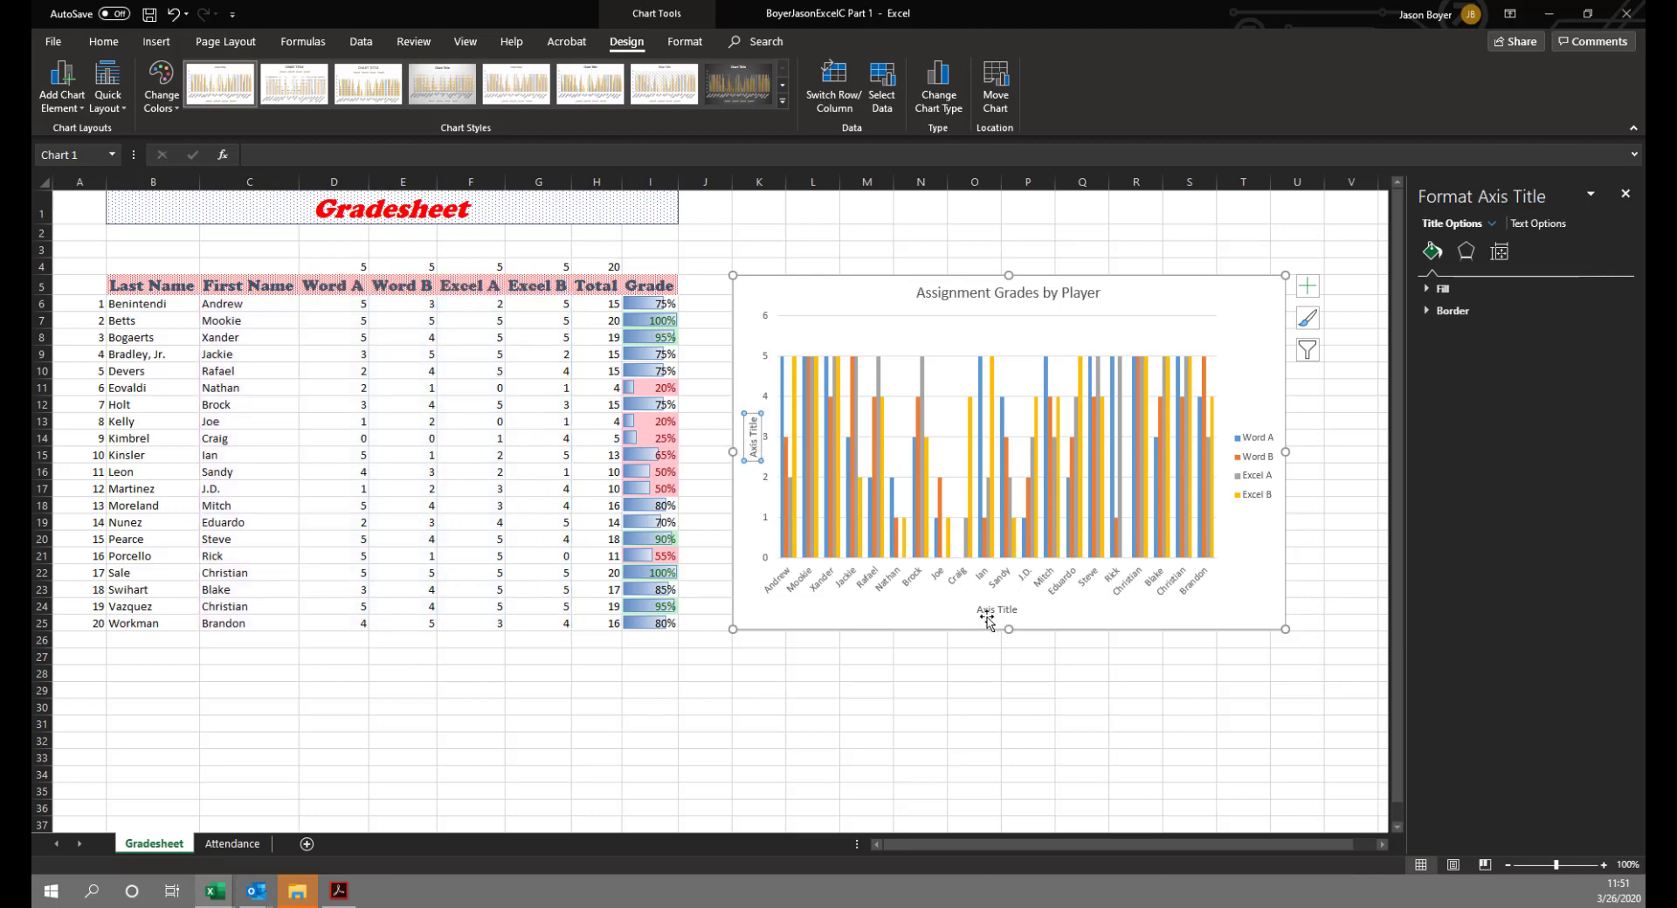
pyautogui.click(753, 441)
pyautogui.tripleClick(754, 439)
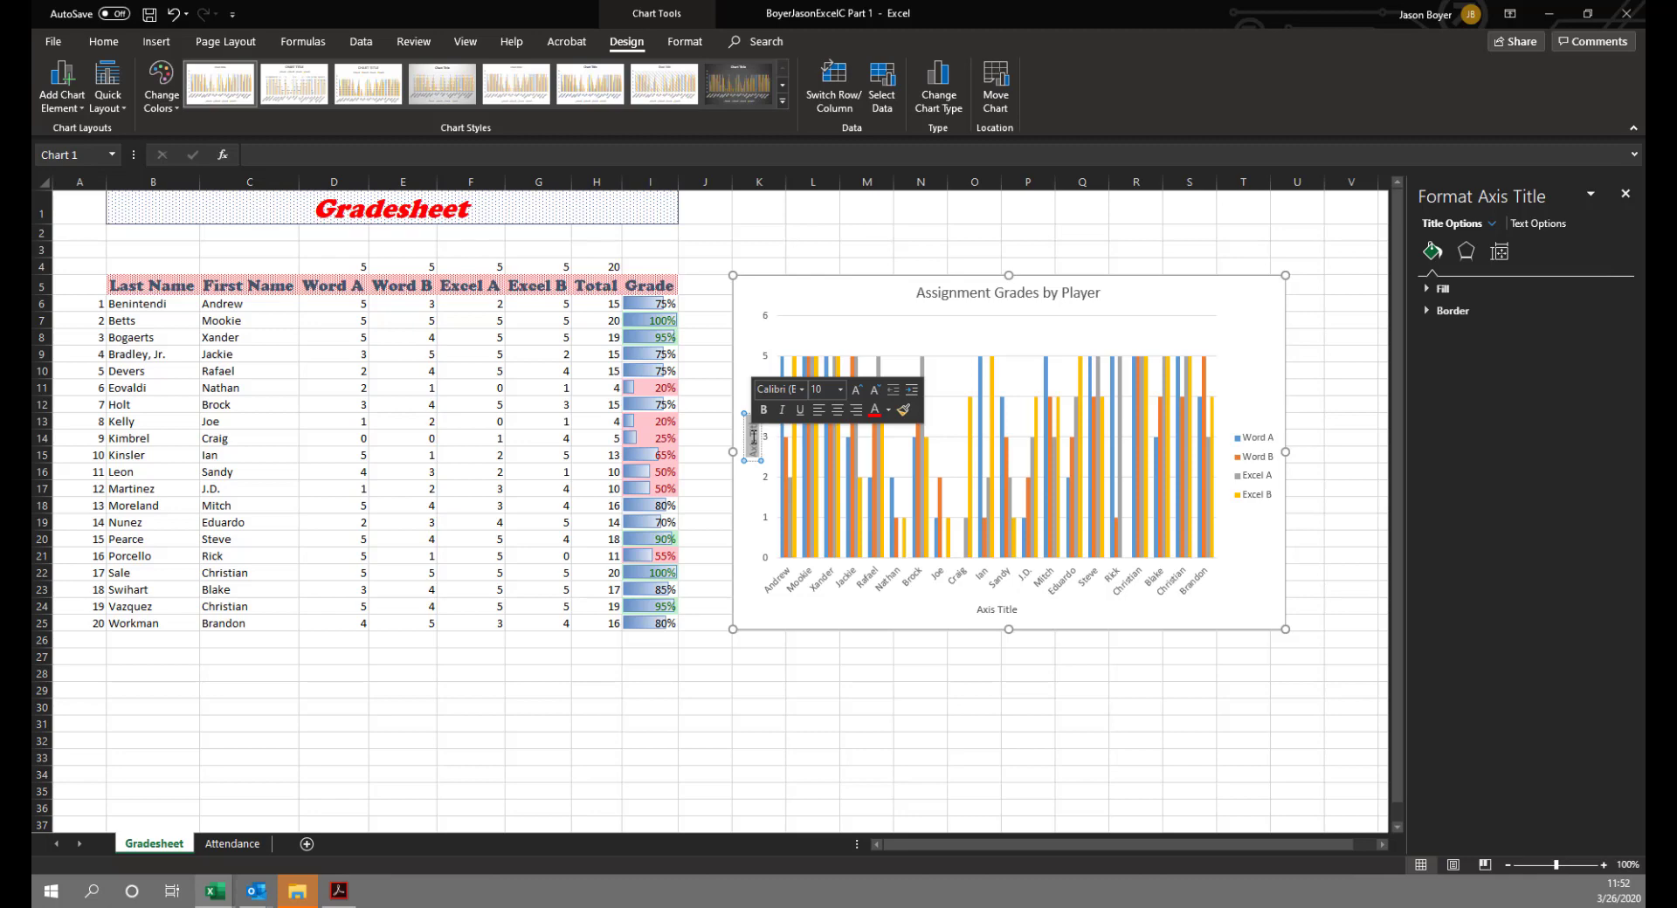
pyautogui.write('Grade')
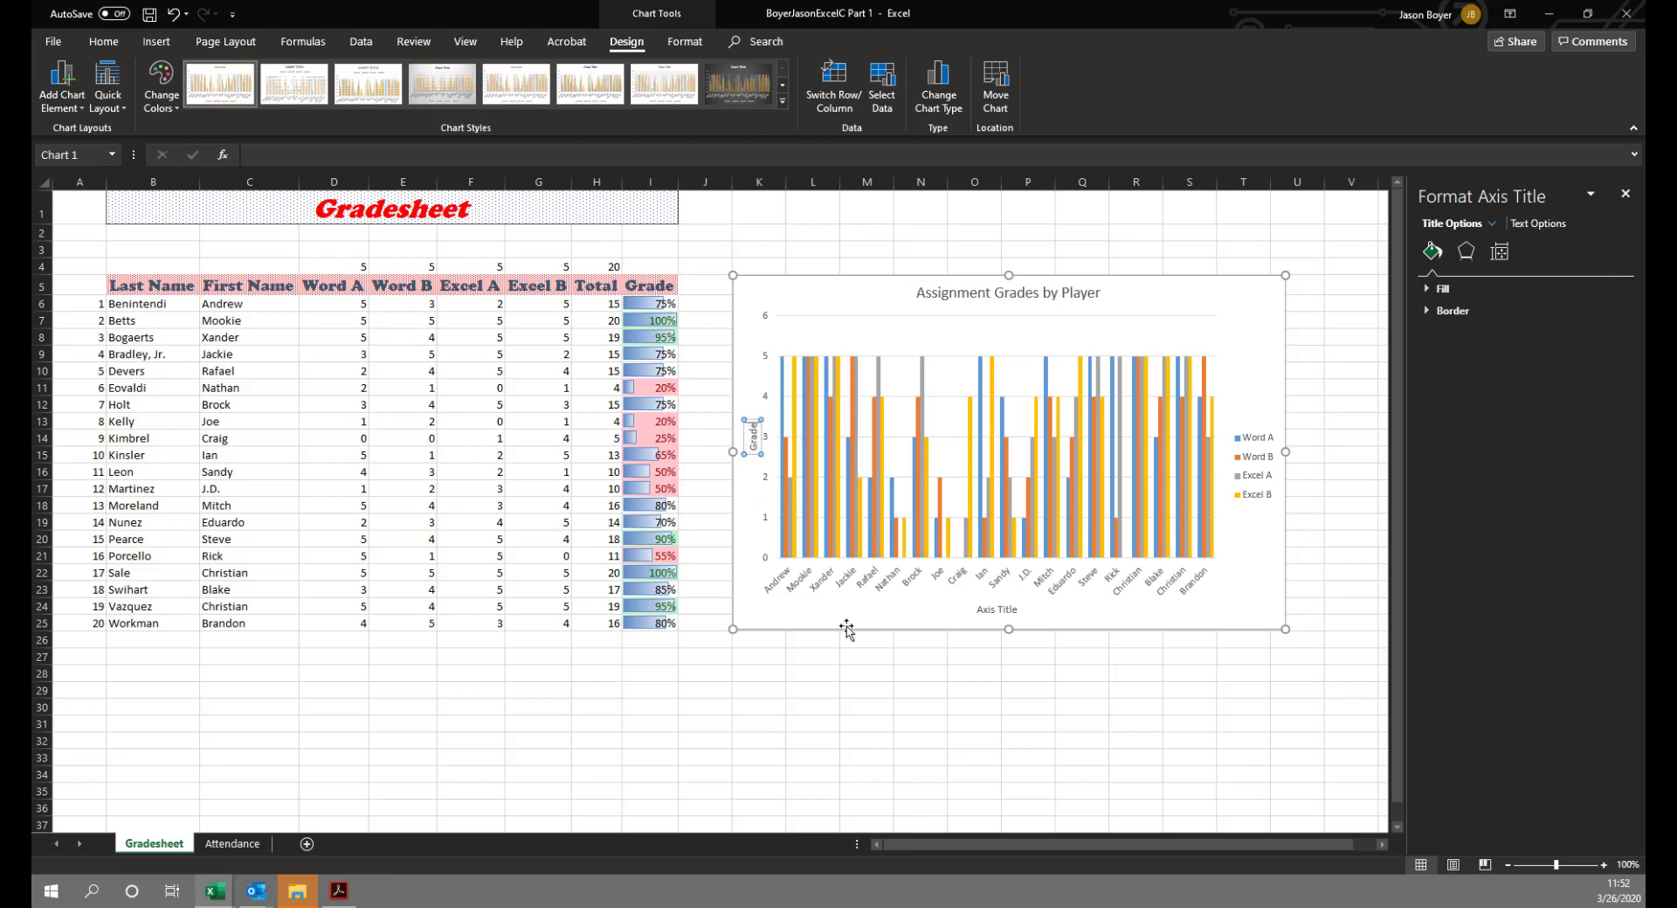
# Rename the chart's horizontal axis title as Student.
pyautogui.click(1004, 611)
pyautogui.tripleClick(1004, 611)
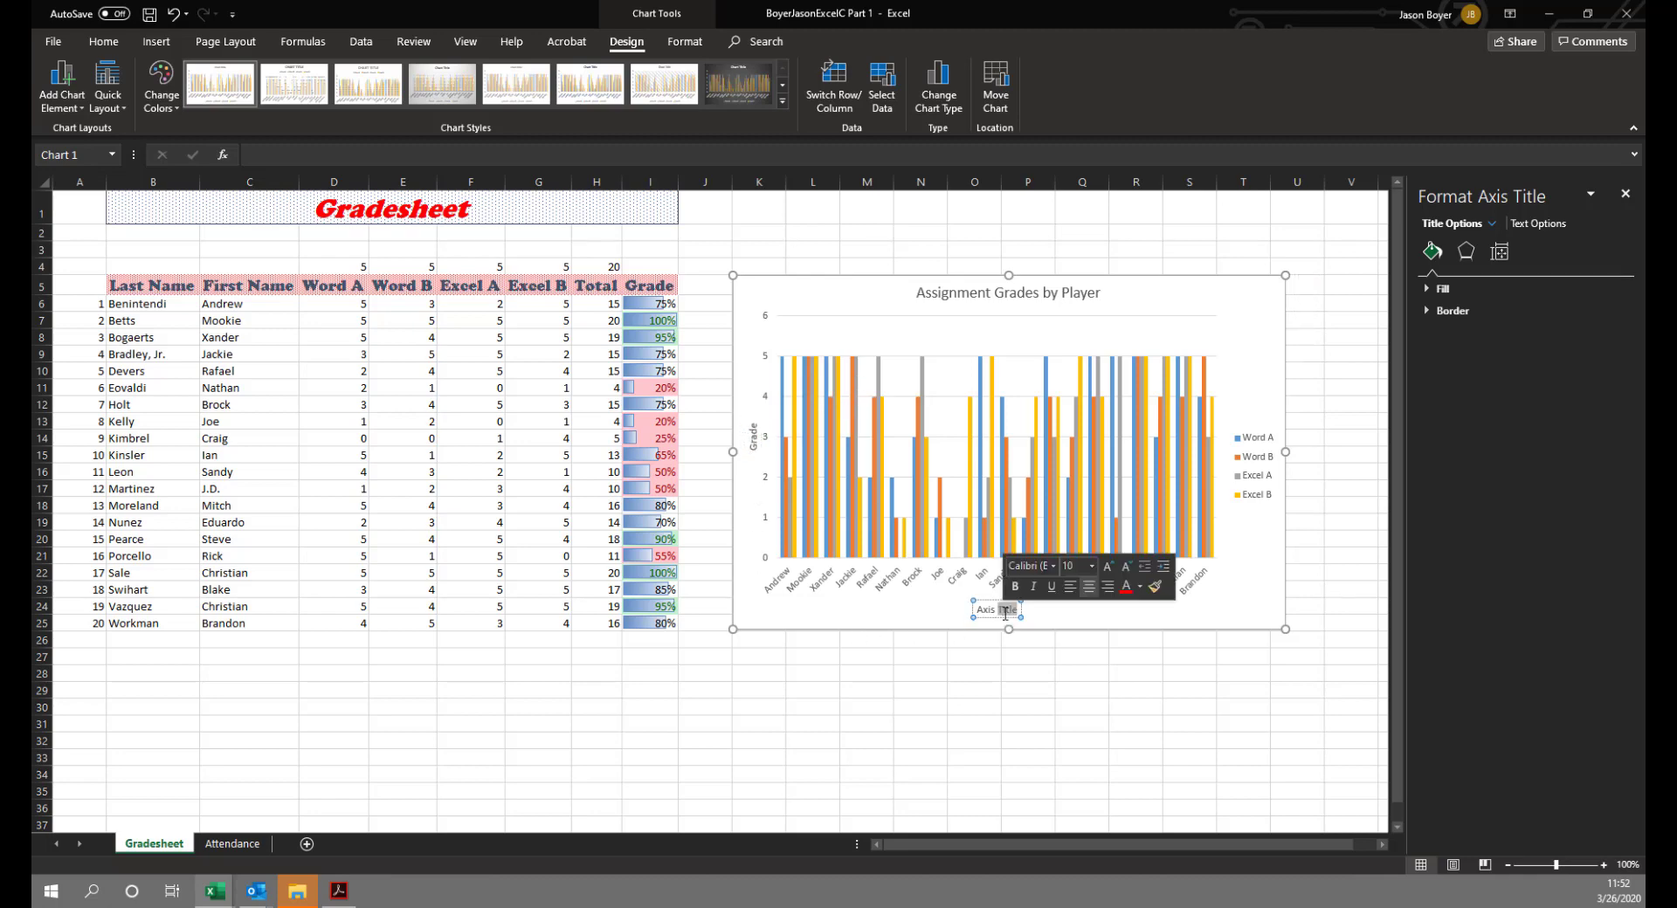
pyautogui.write('Stu')
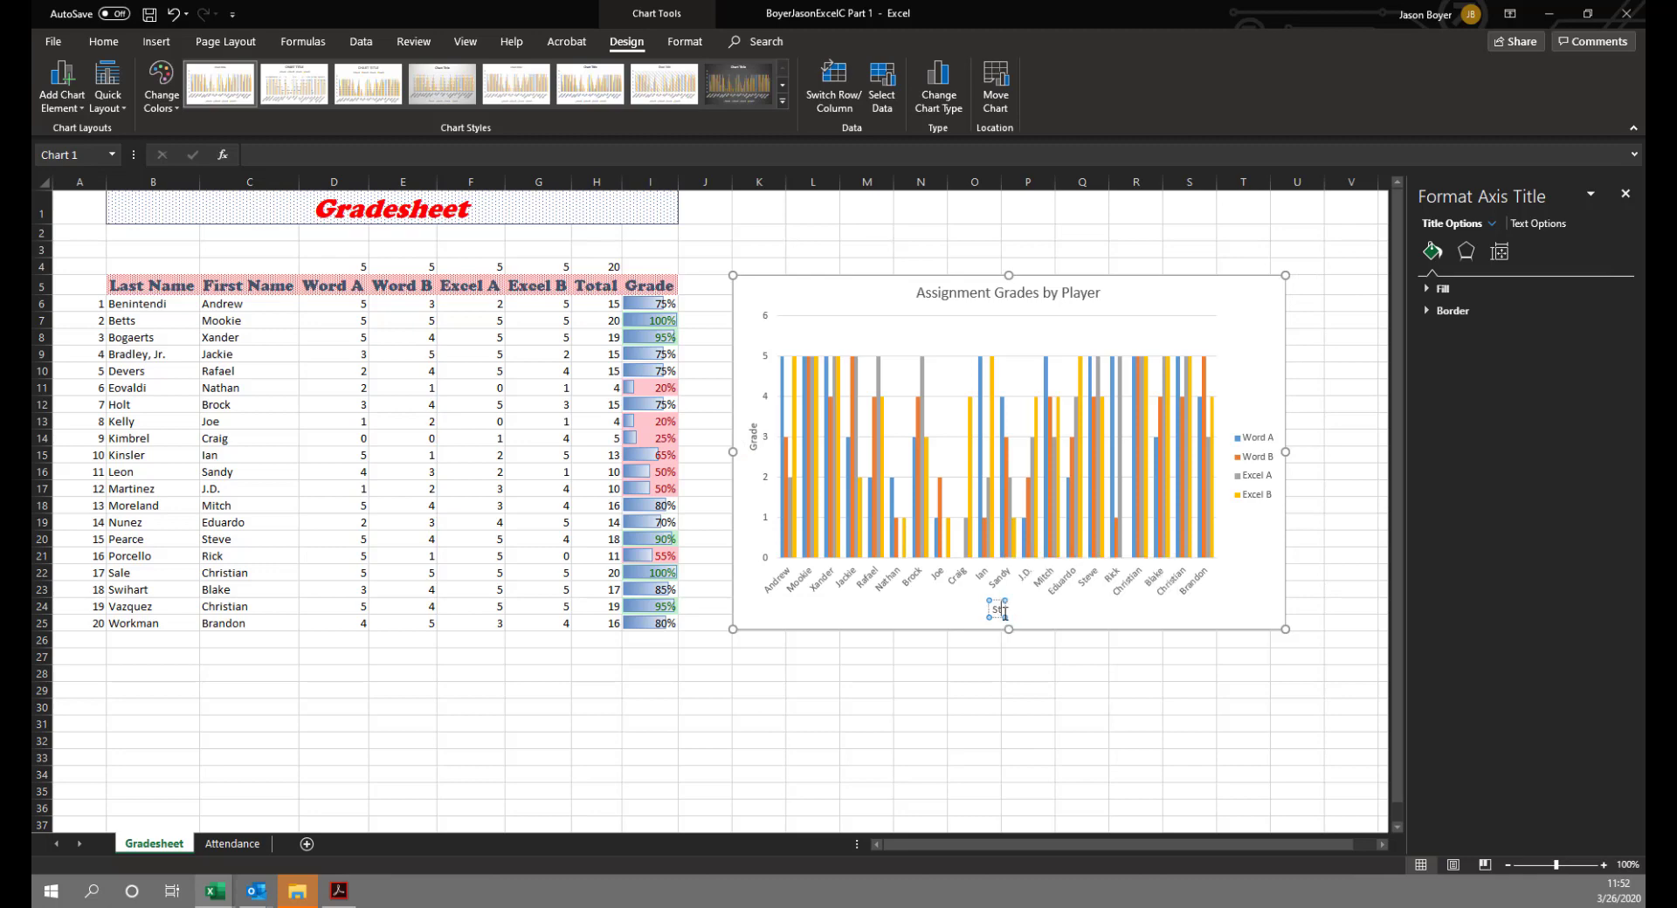
pyautogui.write('dent')
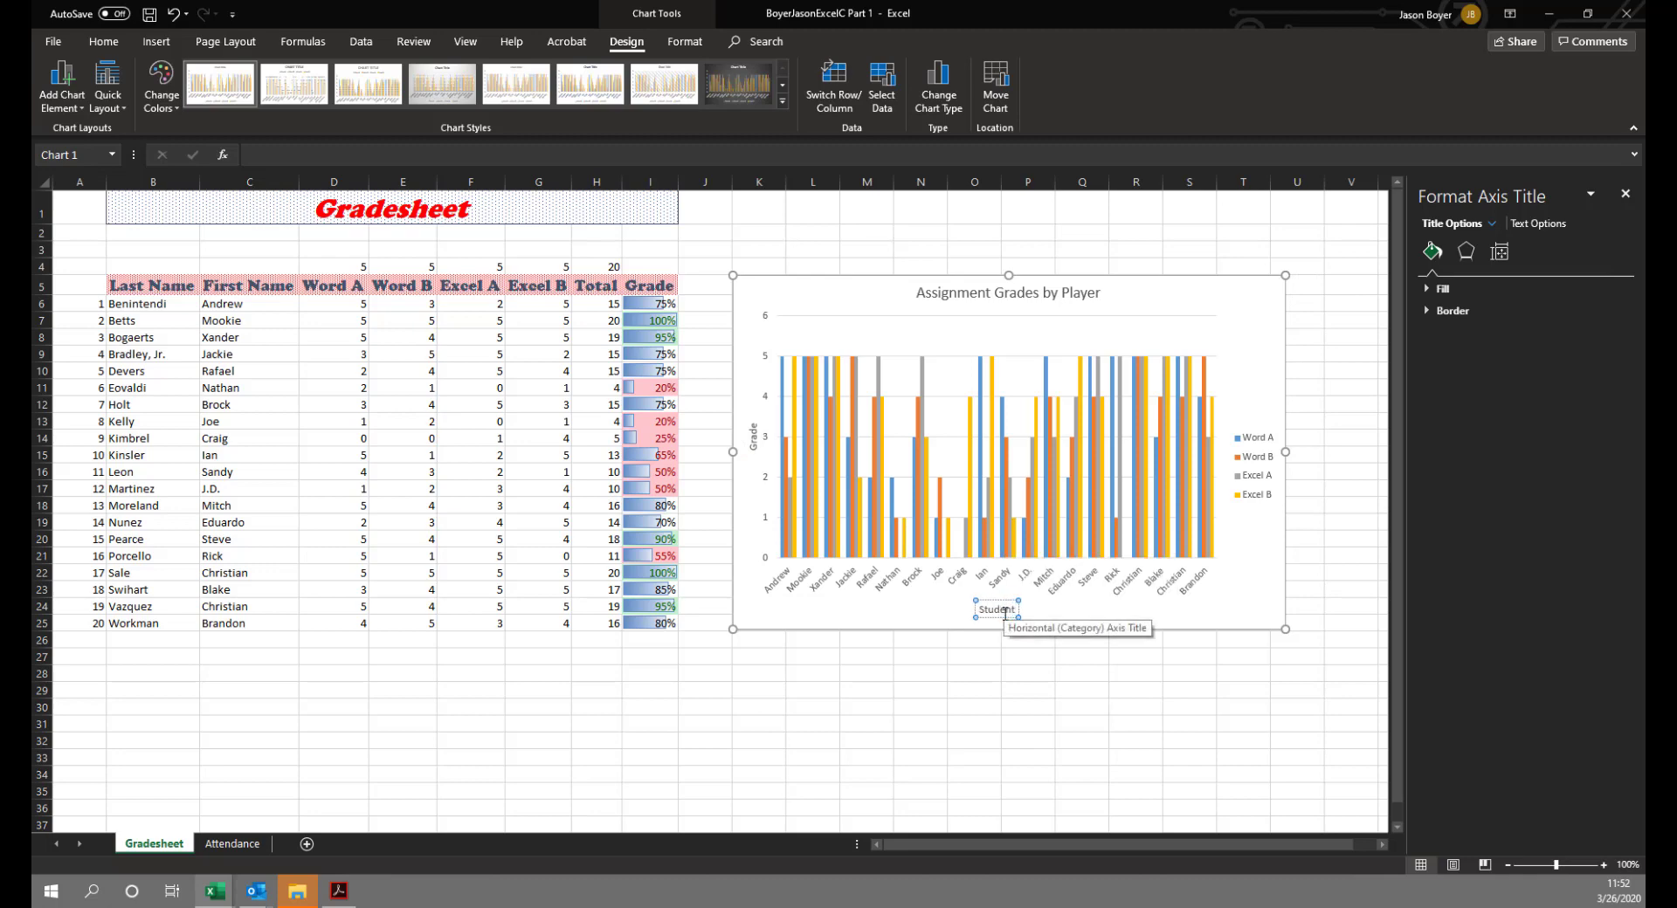
pyautogui.click(1113, 721)
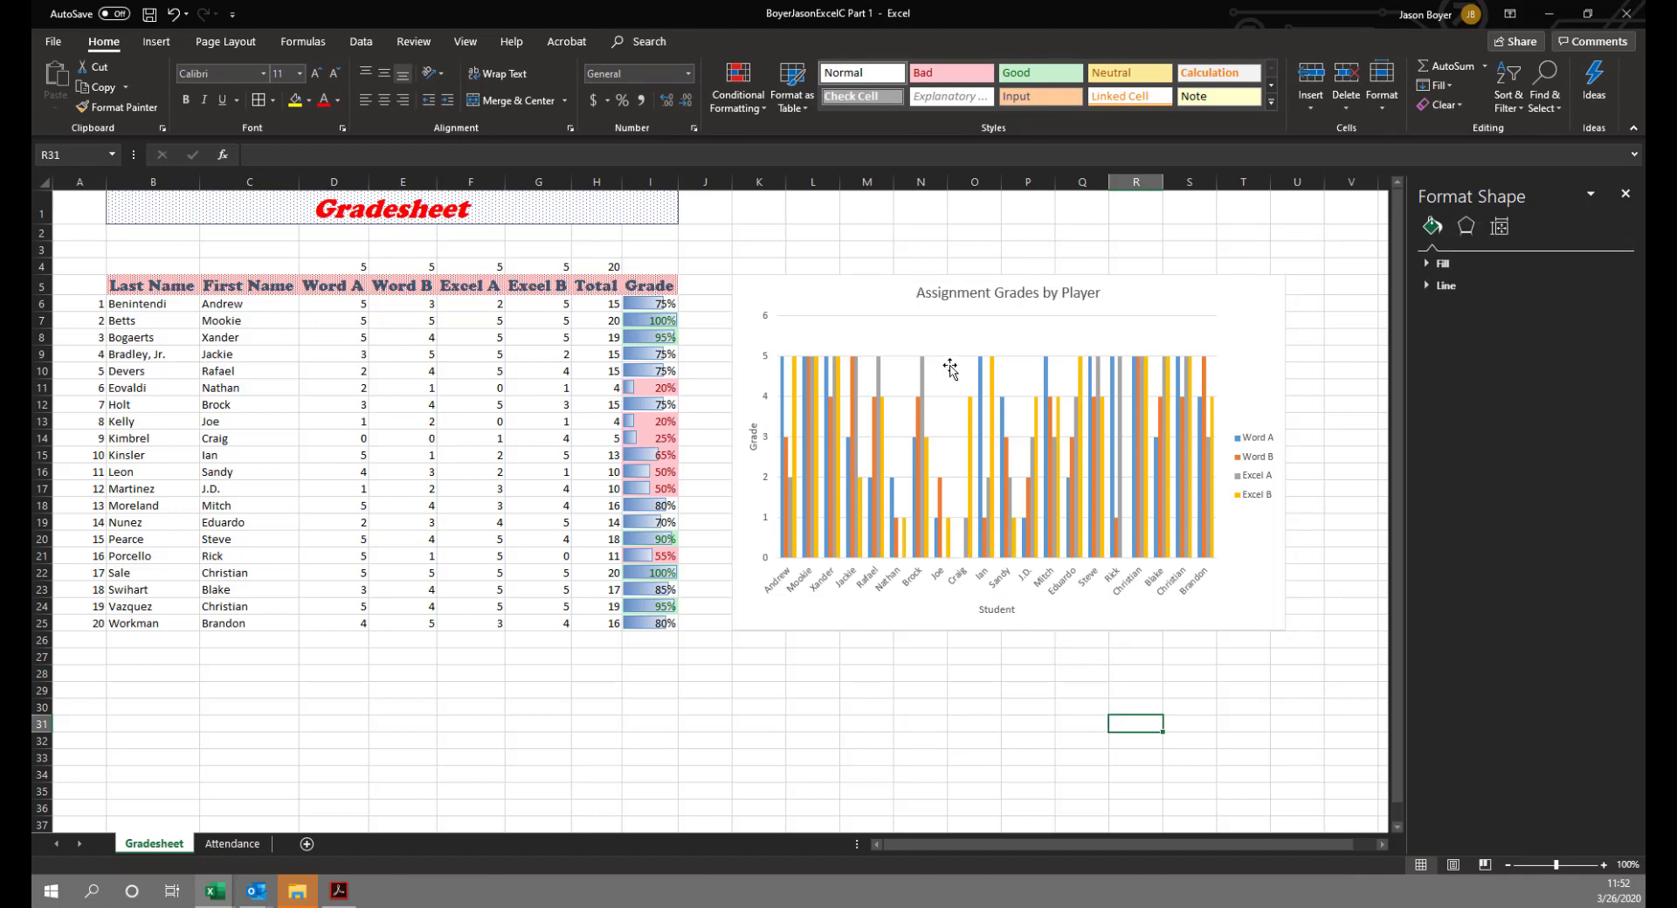
# Review the finished chart's title, both axis titles, legend and student name labels.
pyautogui.click(962, 299)
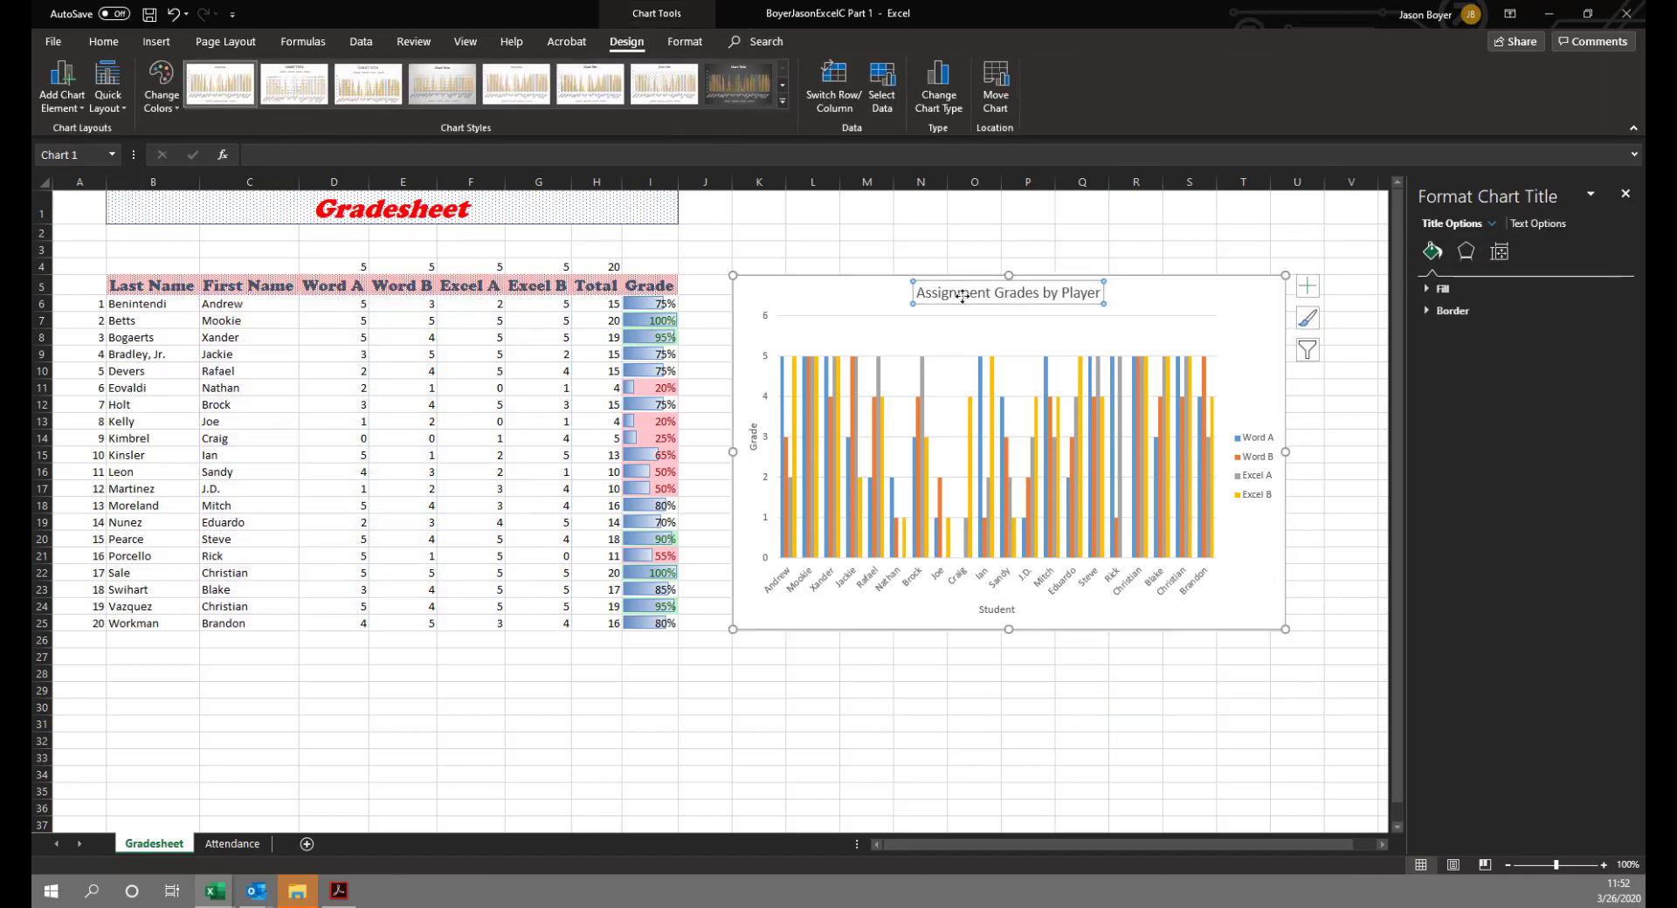
pyautogui.click(753, 436)
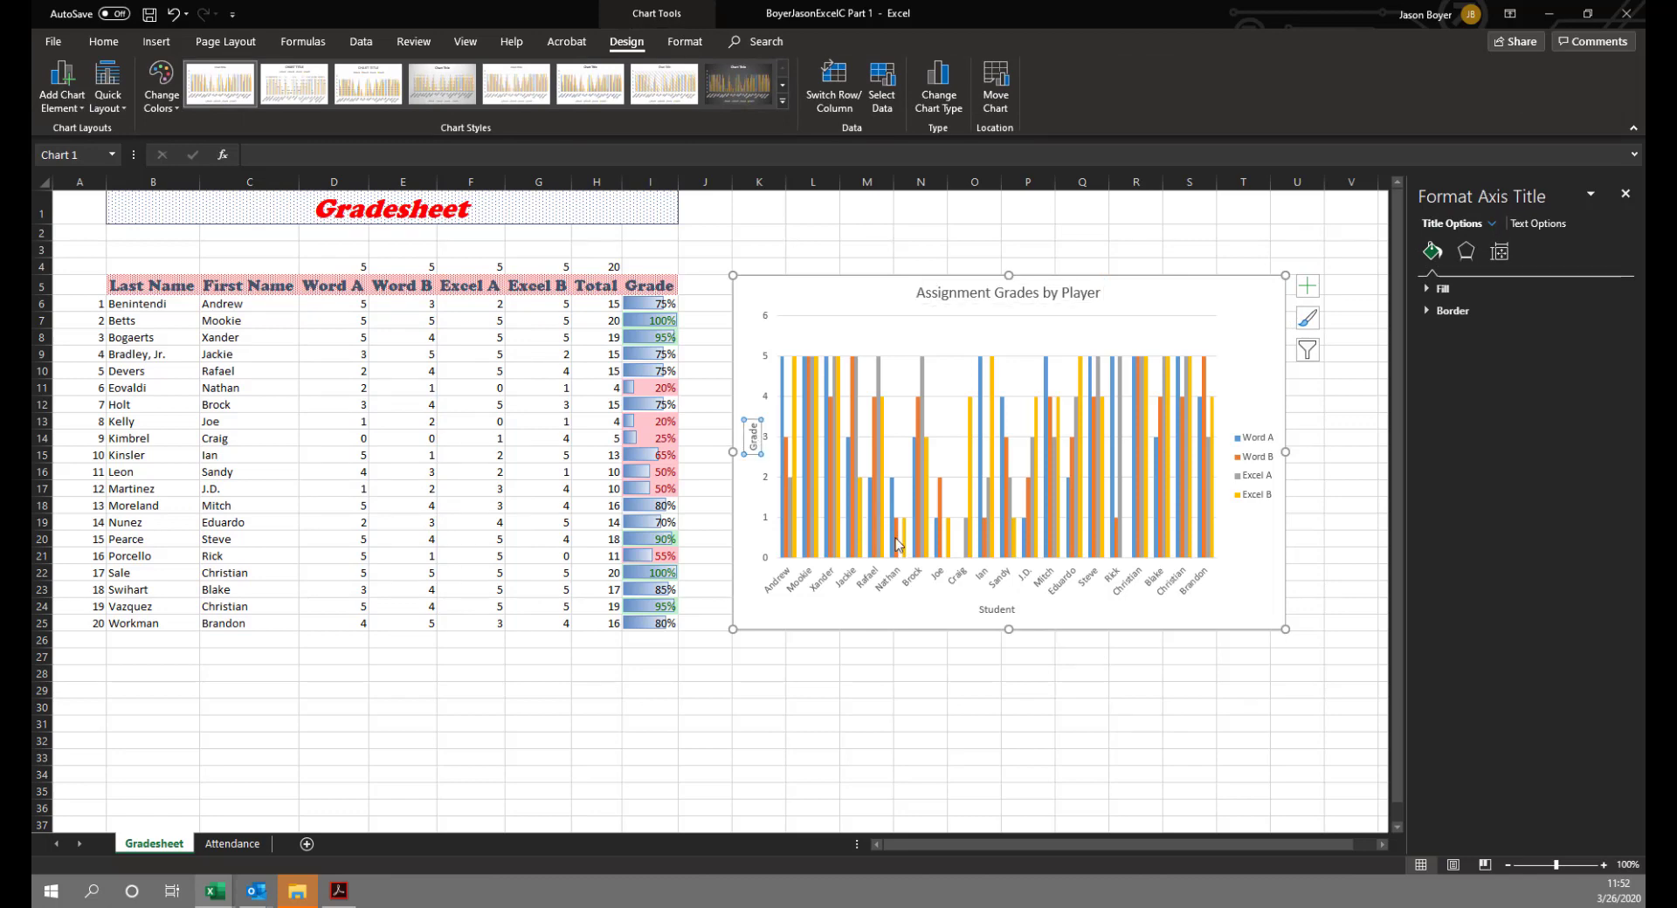
pyautogui.click(984, 611)
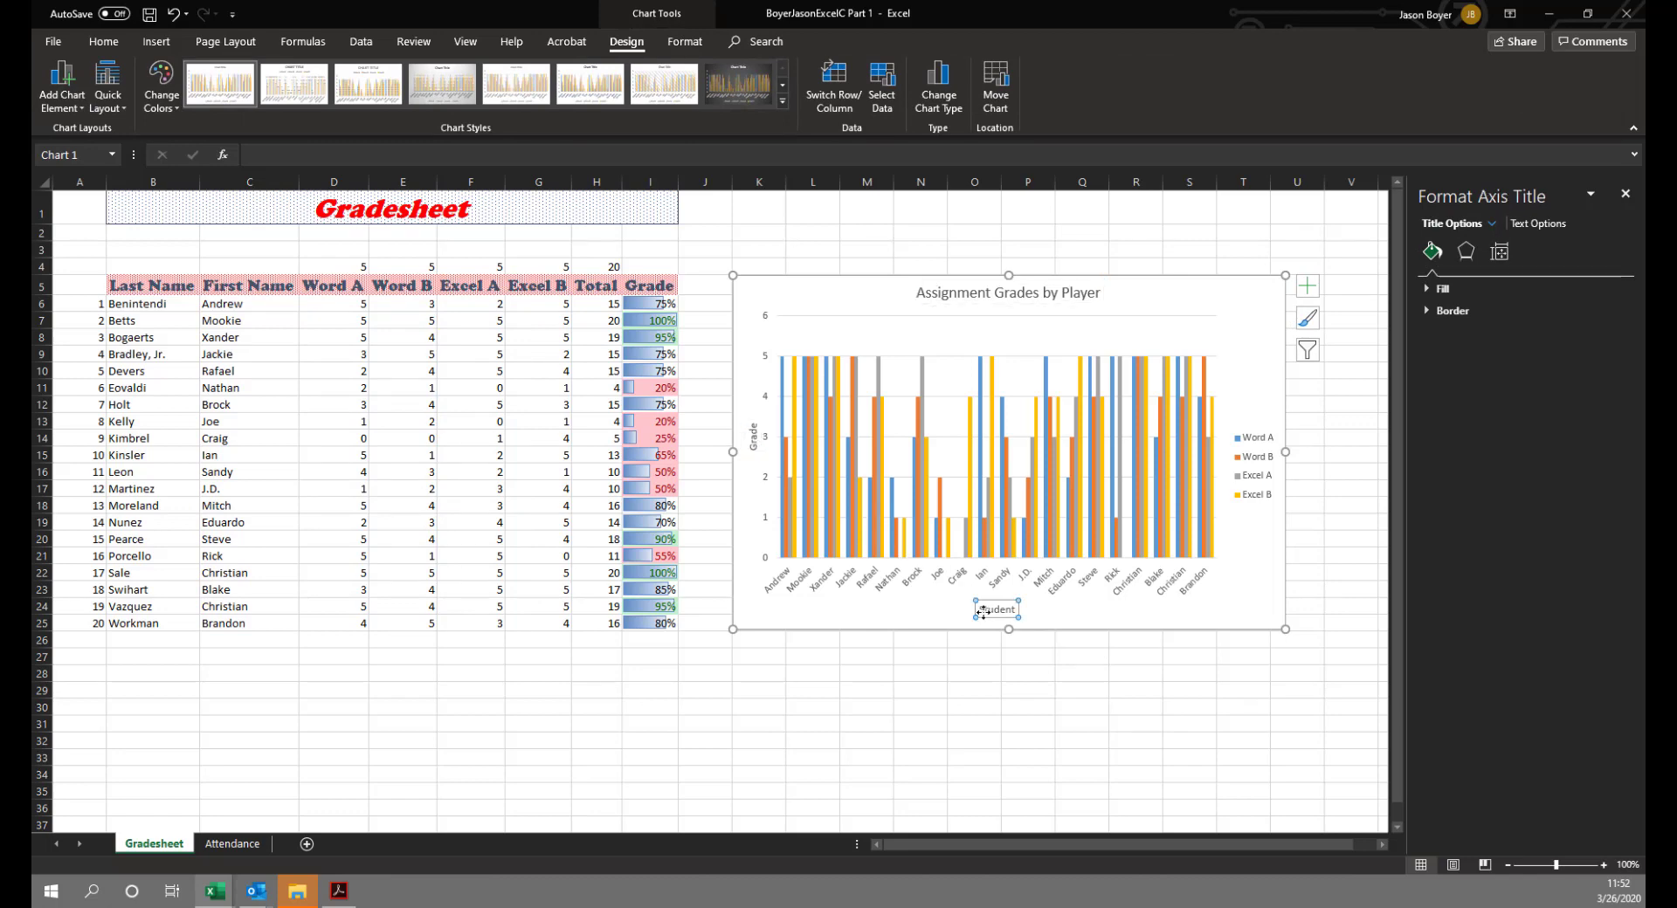
pyautogui.click(1252, 479)
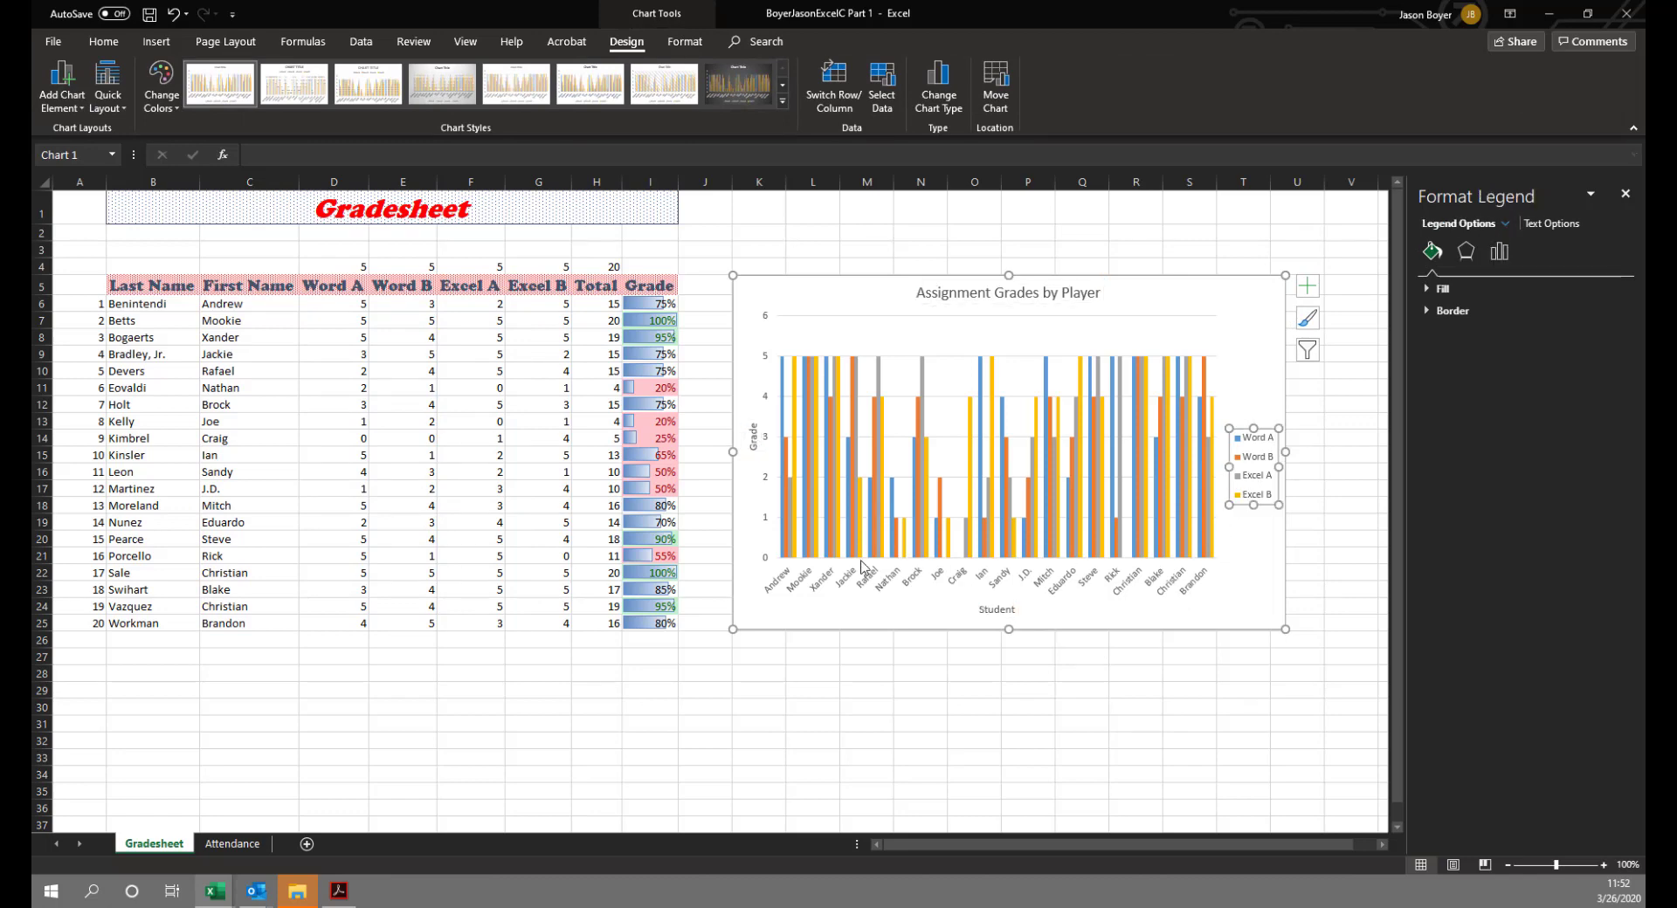
pyautogui.click(783, 590)
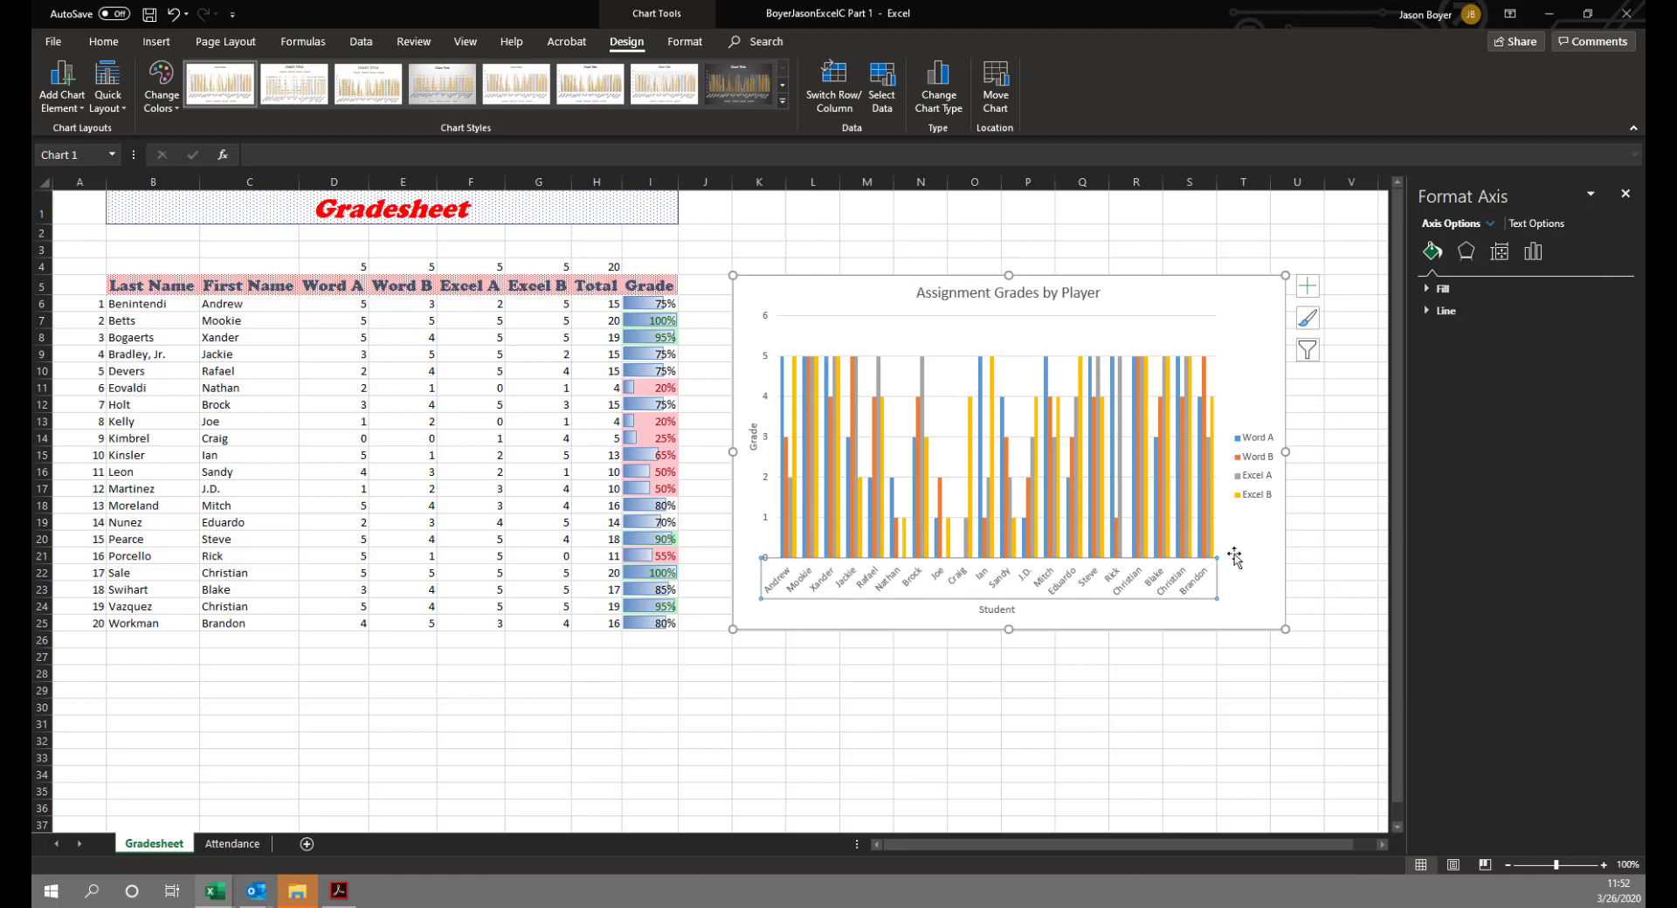
pyautogui.click(1204, 728)
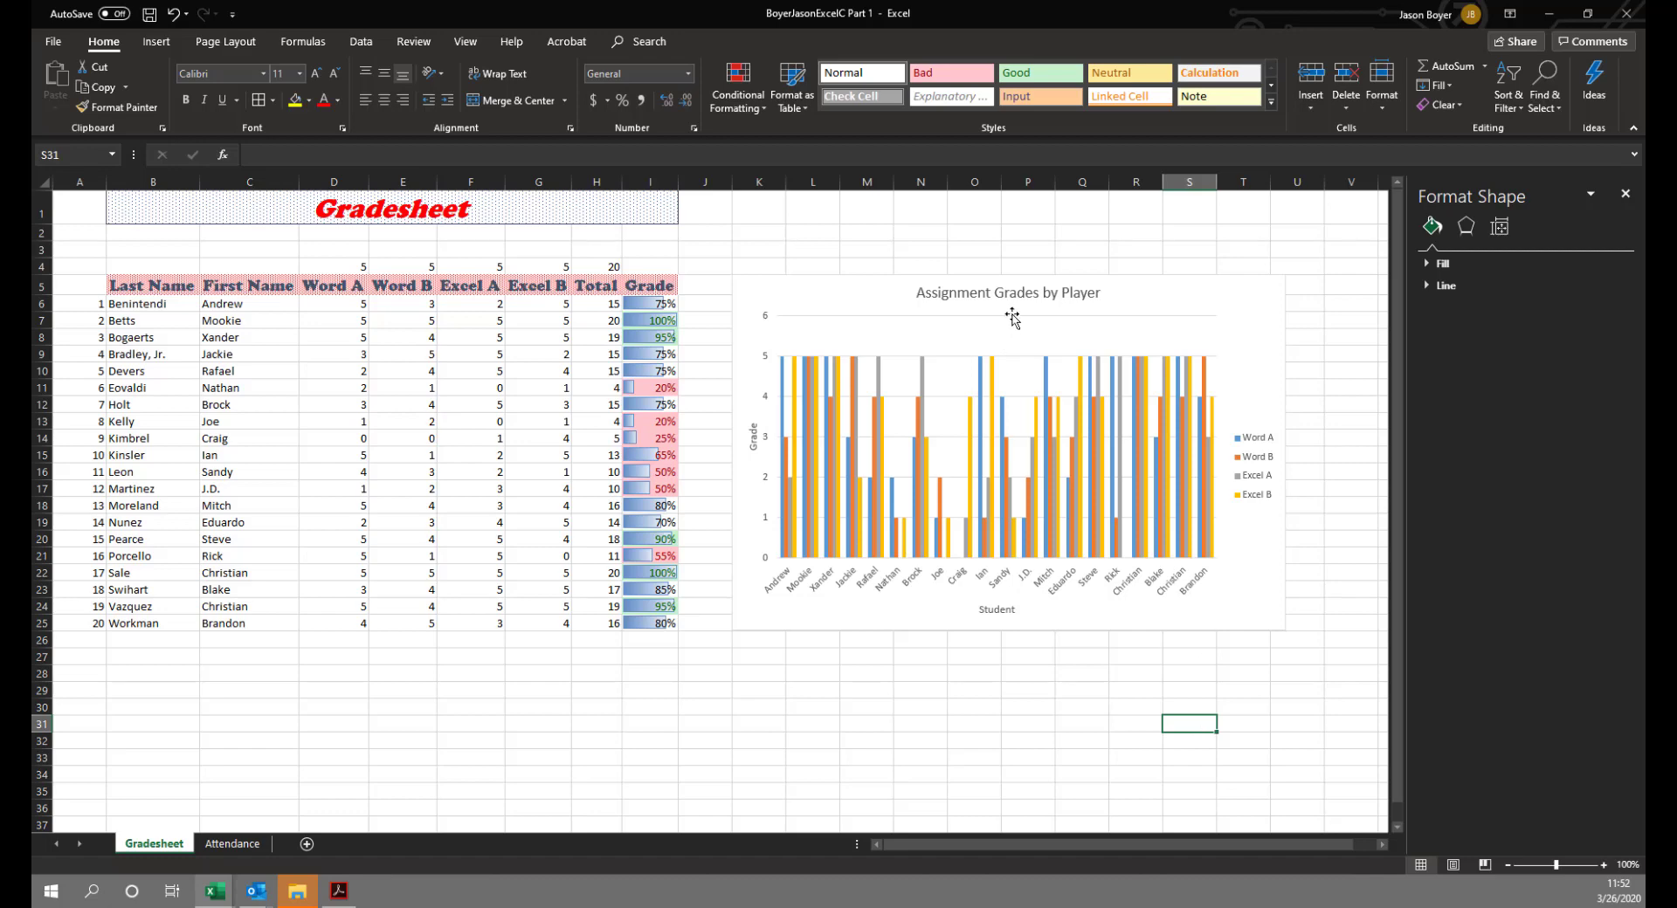
# Apply the dark gray gradient chart style with solid columns and a legend below the plot to the Assignment Grades by Player chart.
pyautogui.click(793, 284)
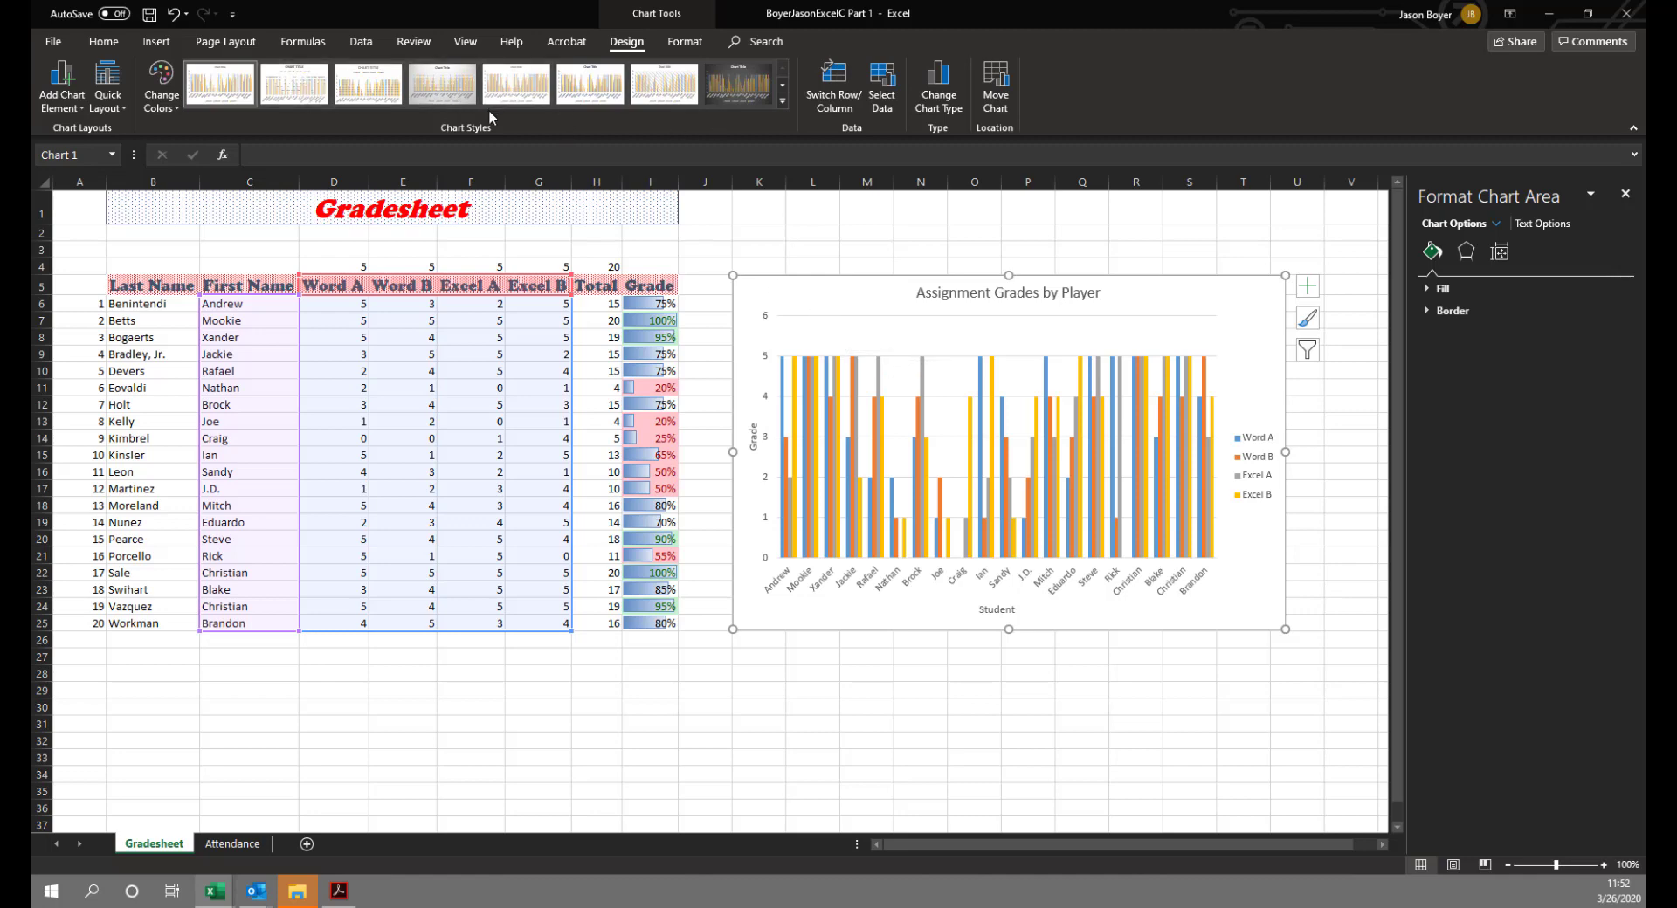
pyautogui.click(782, 102)
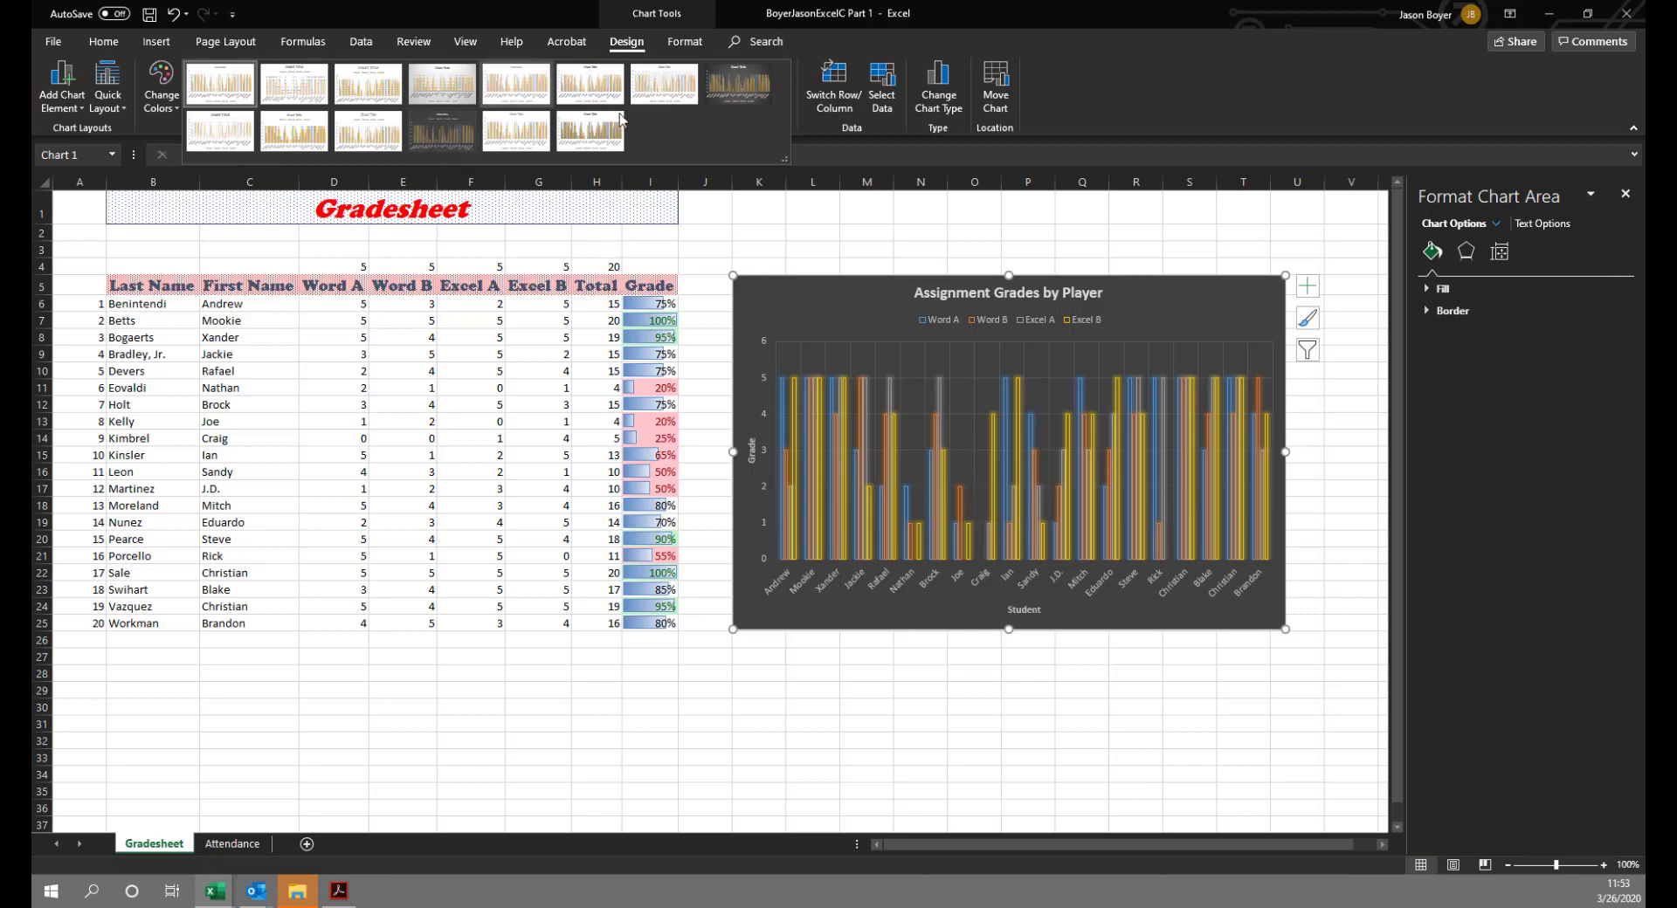
pyautogui.click(735, 94)
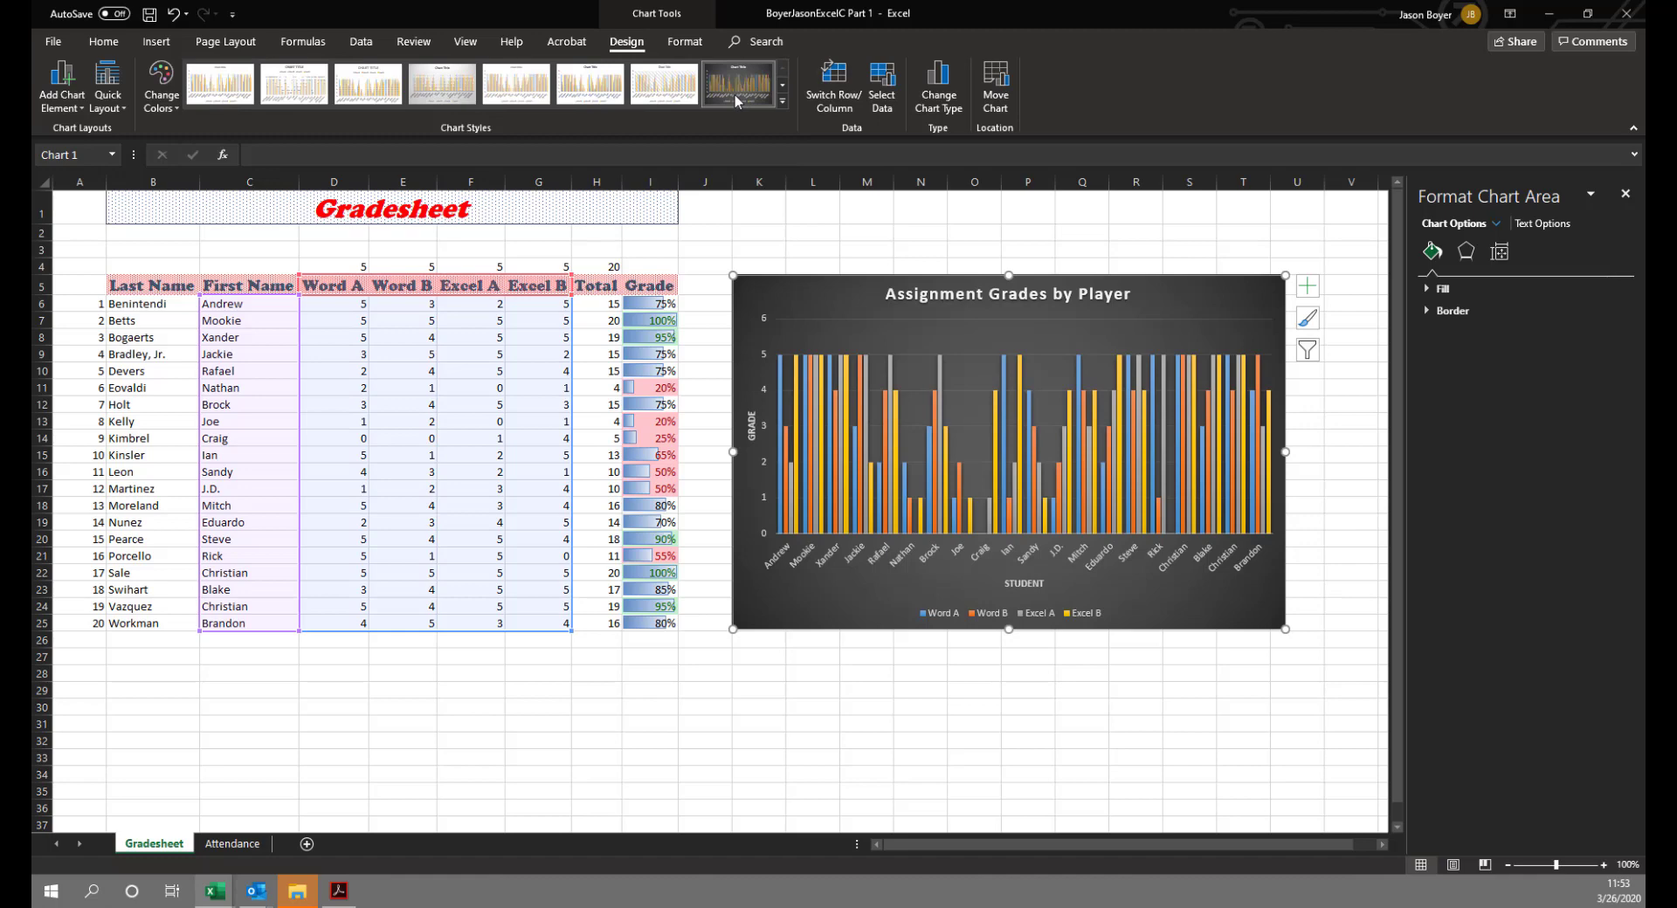
pyautogui.click(1018, 738)
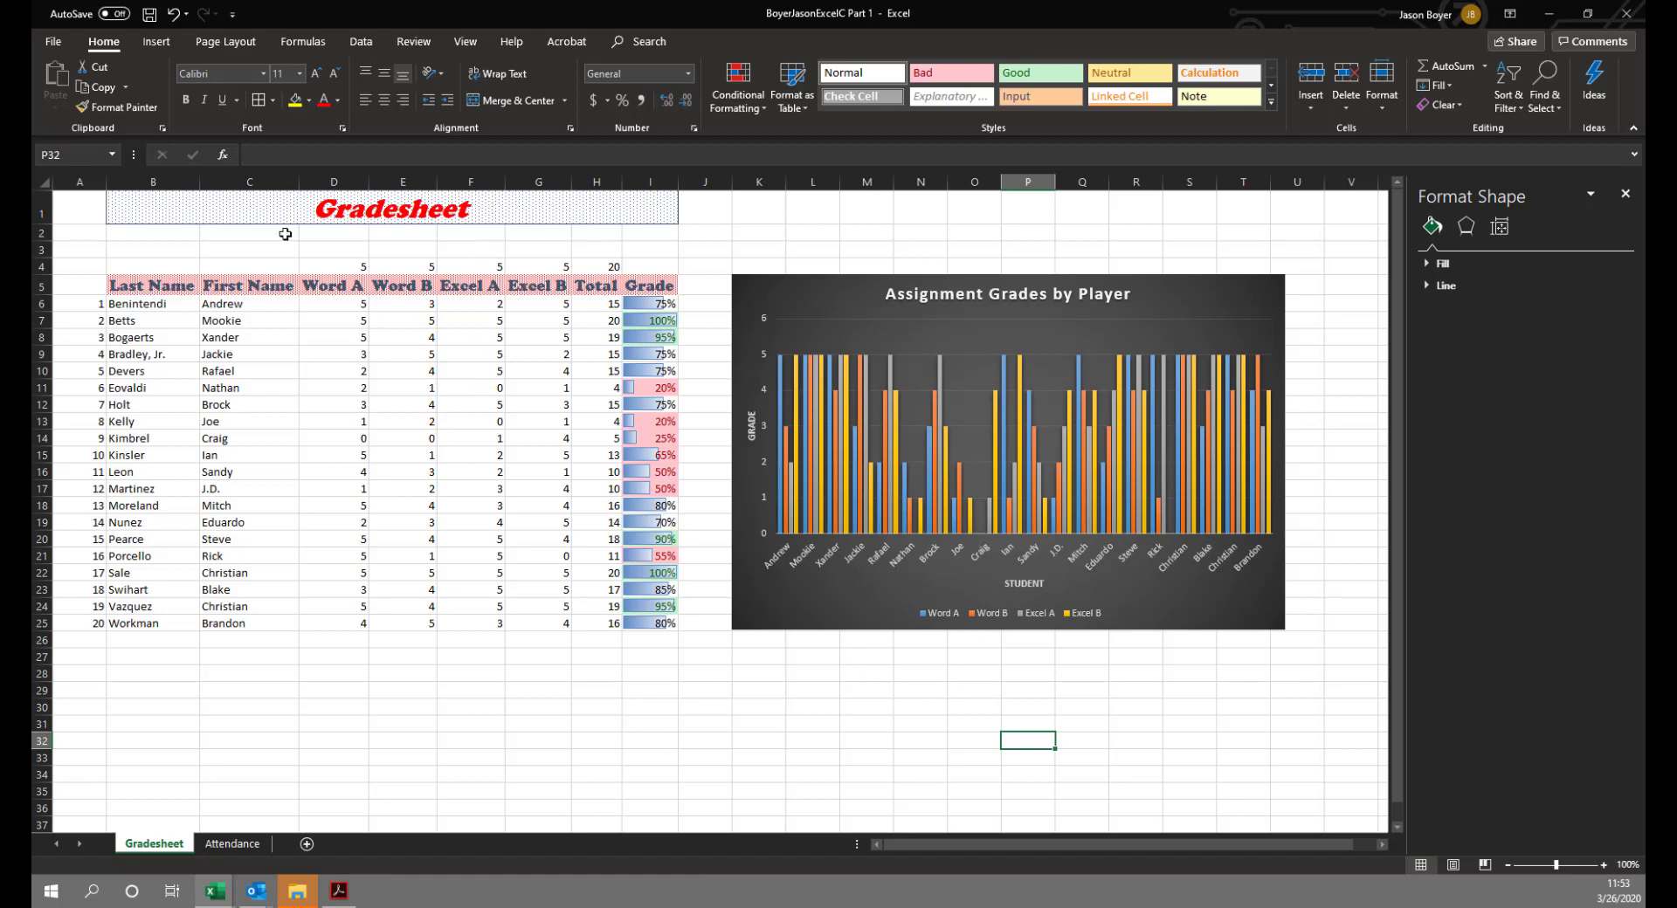
# Save the workbook as a new Excel Workbook copy on the Desktop, changing the file name's ending to "Part 2".
pyautogui.click(54, 45)
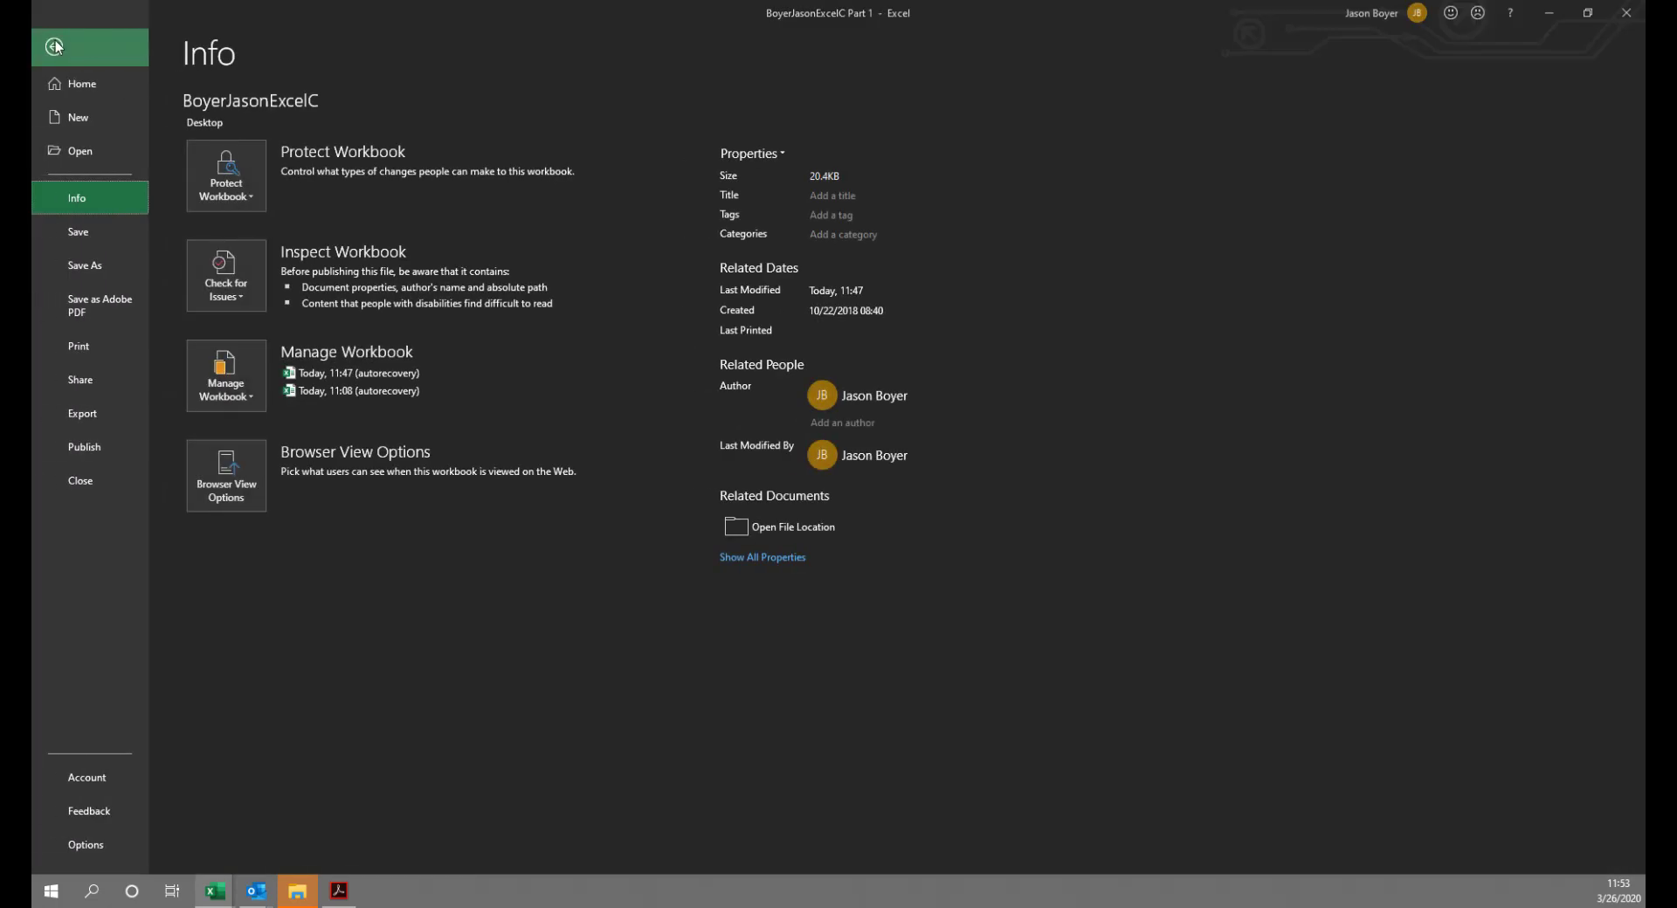
pyautogui.click(84, 264)
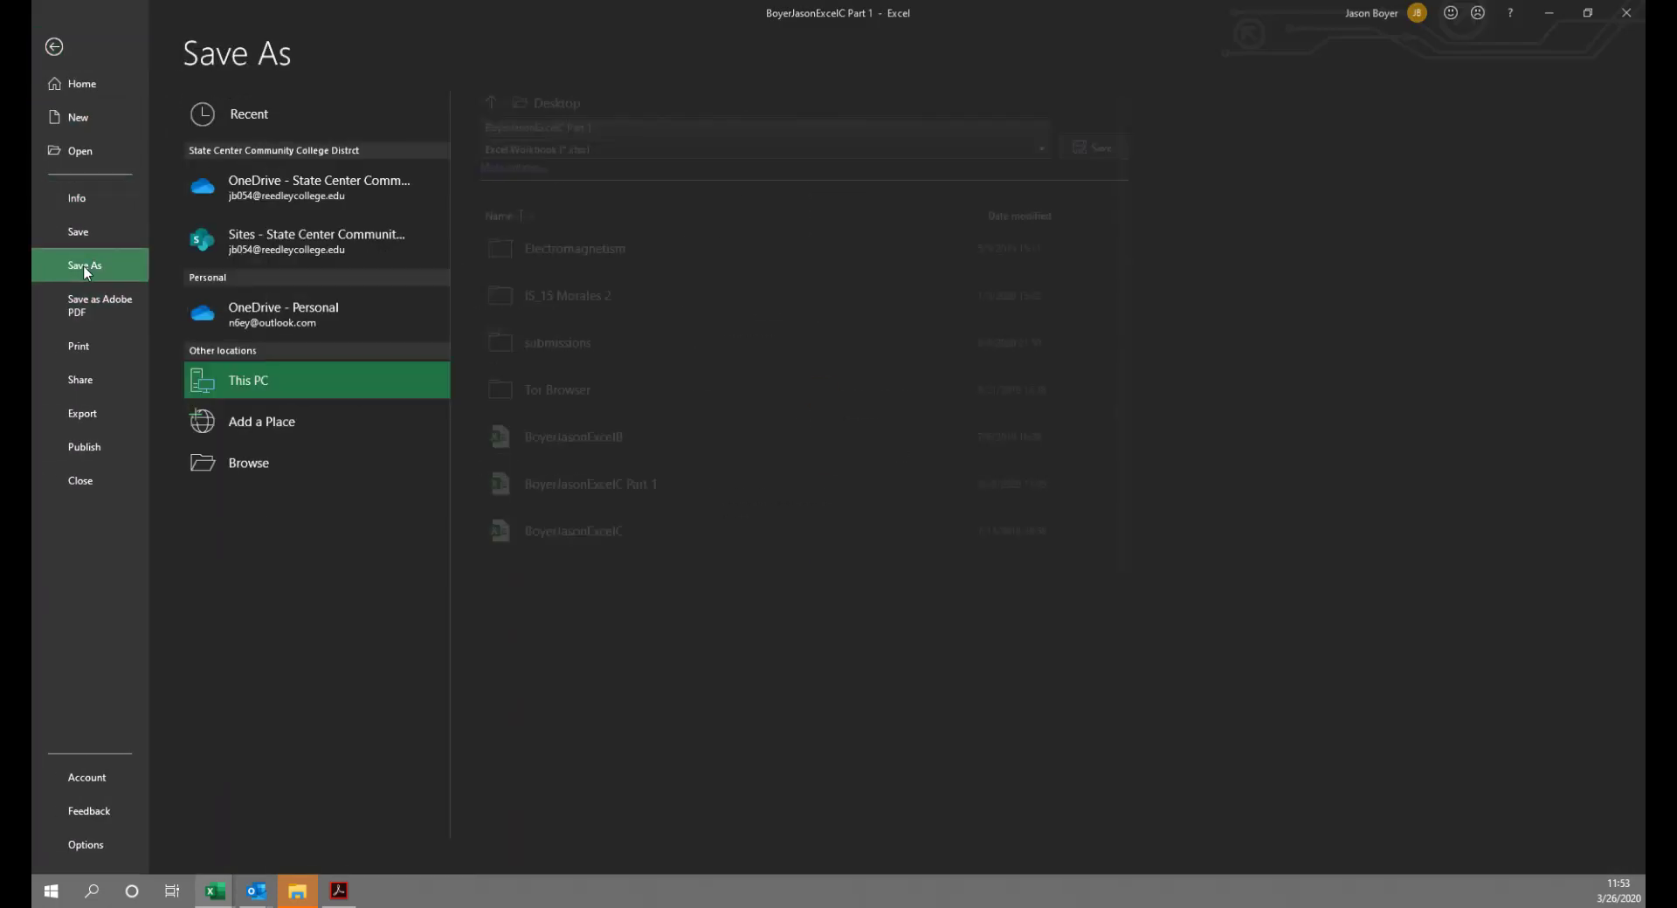
pyautogui.click(588, 128)
pyautogui.click(592, 129)
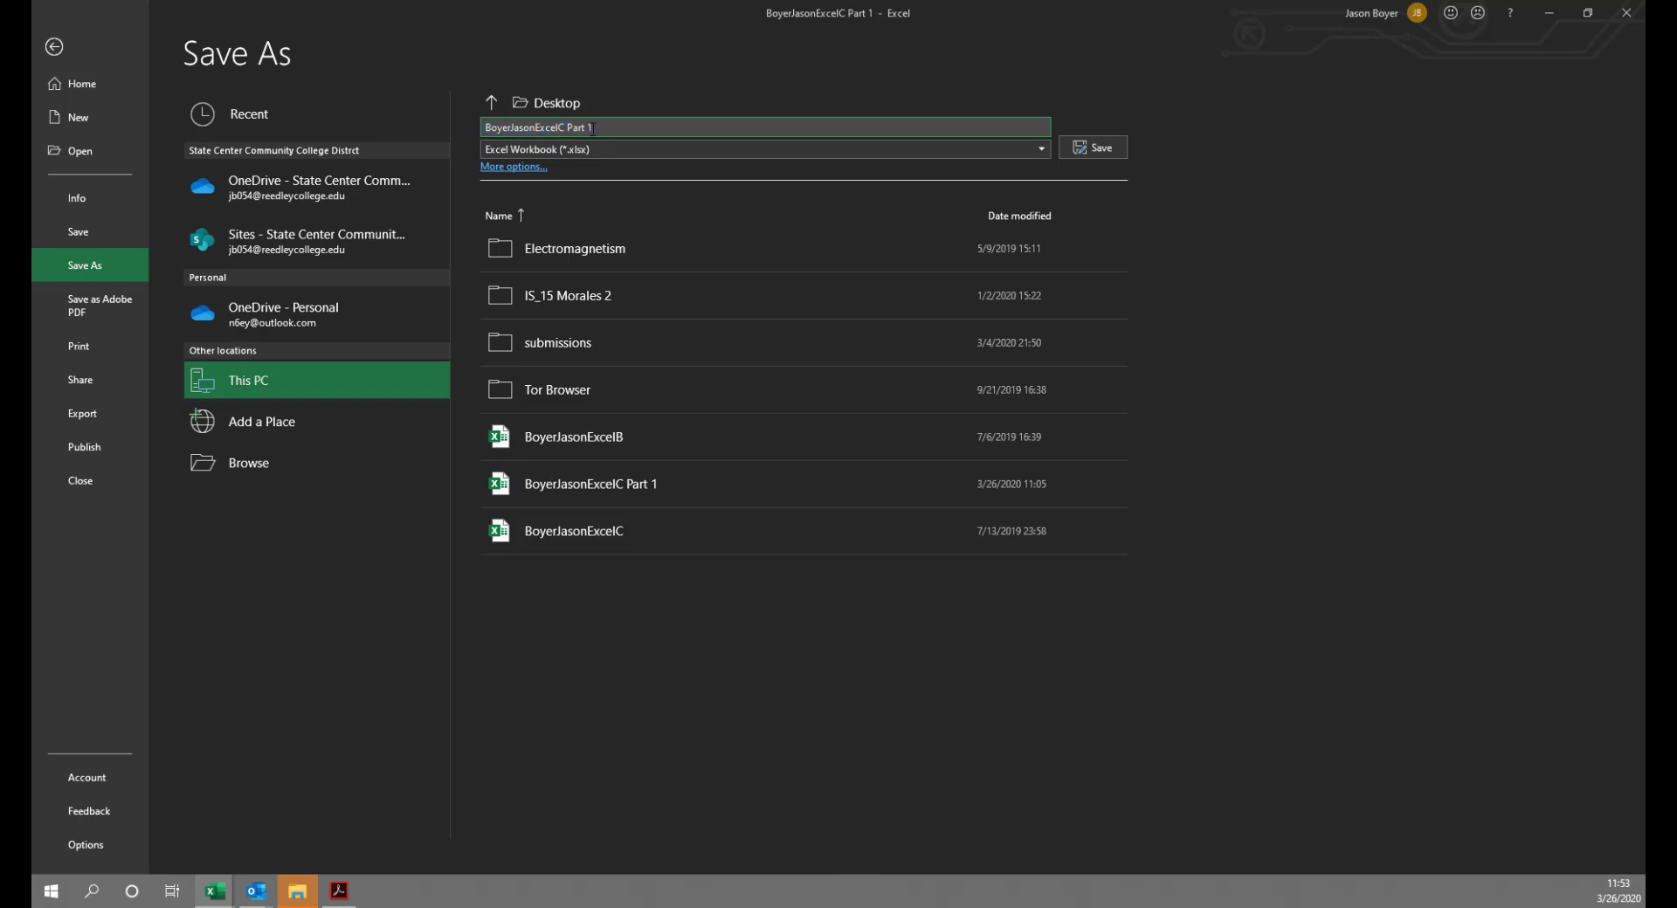
pyautogui.press('BackSpace')
pyautogui.write('2')
pyautogui.click(1098, 151)
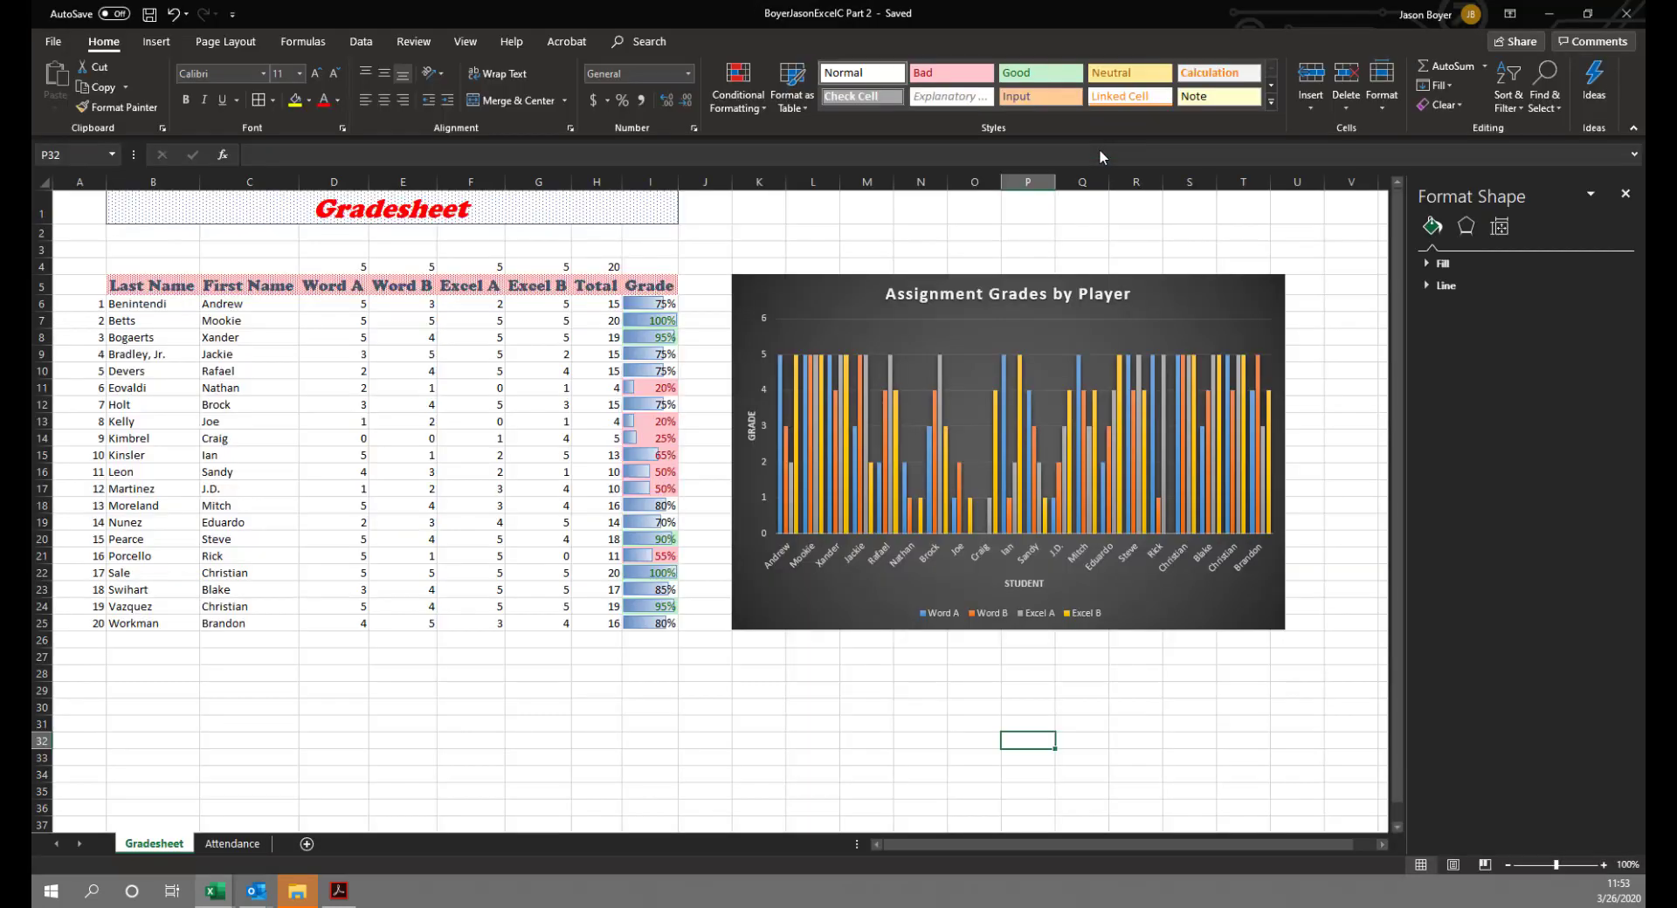